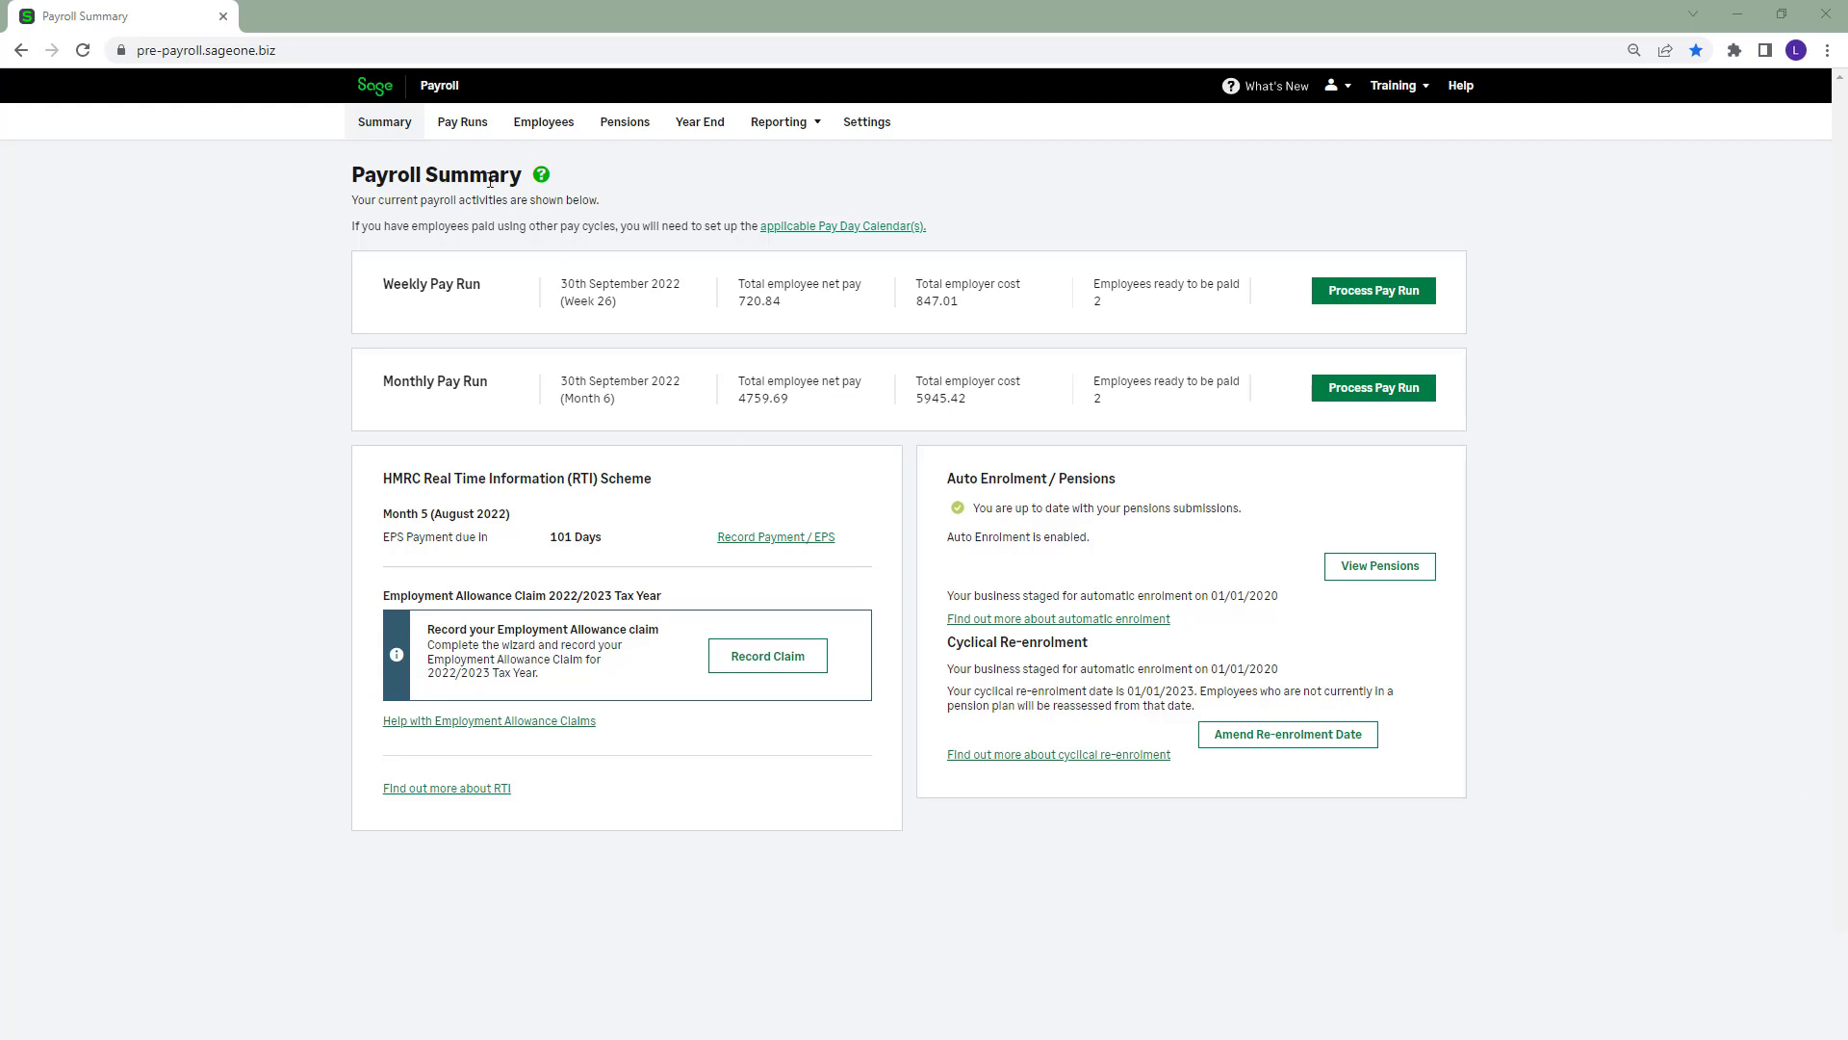
Review the list of processed pay runs and the pay day calendar settings
left_click(476, 141)
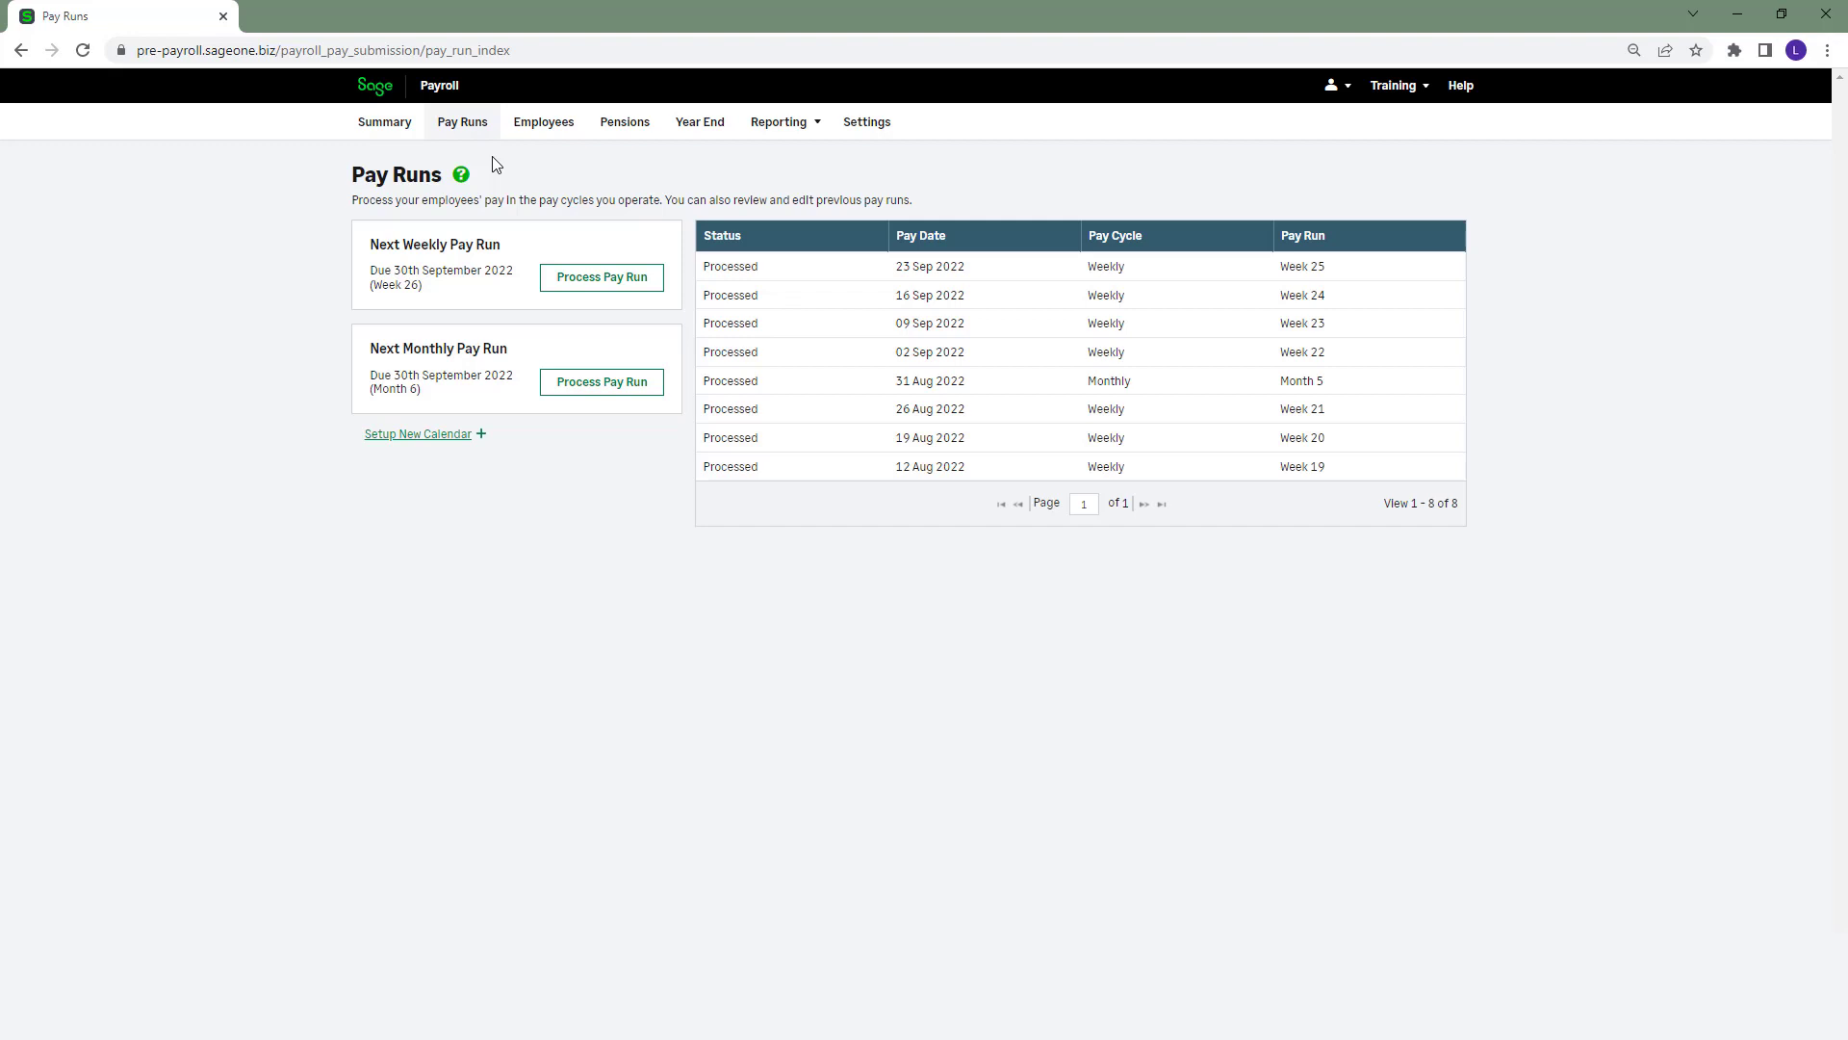
left_click(442, 438)
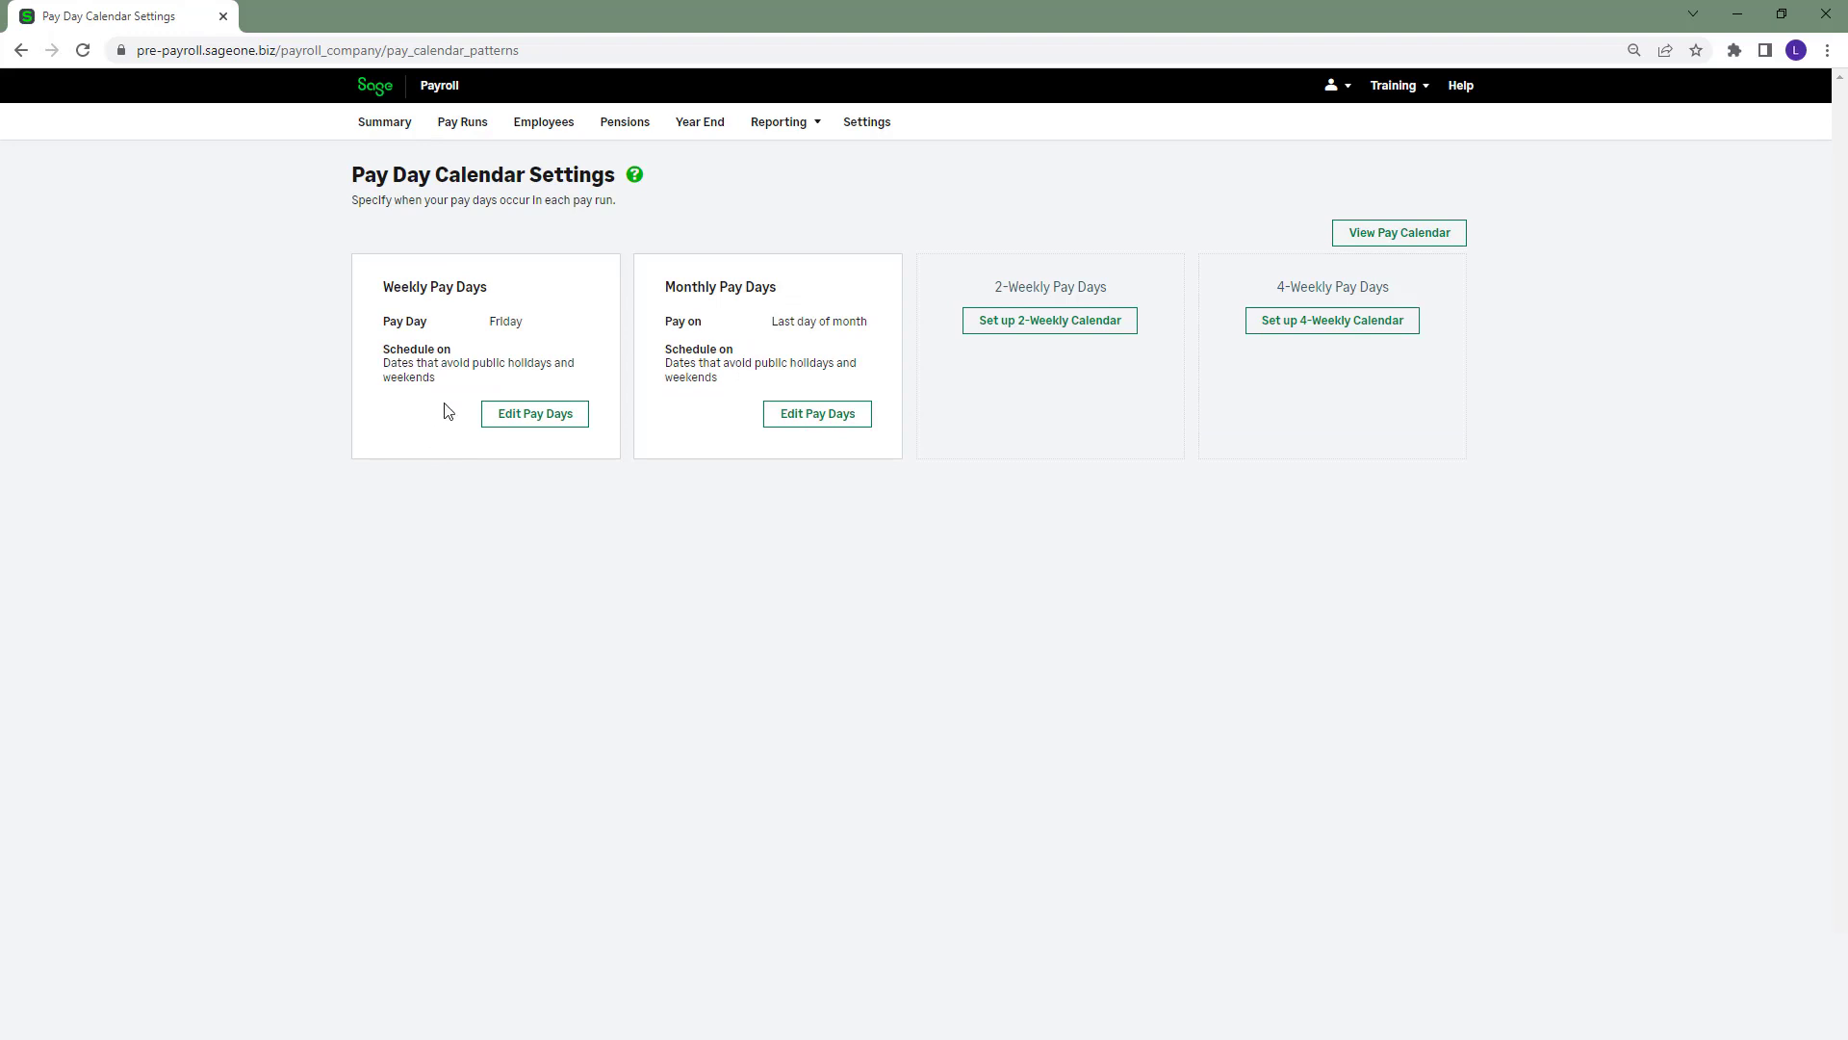
Open the first listed employee's record for editing and view the employee's working pattern
left_click(550, 142)
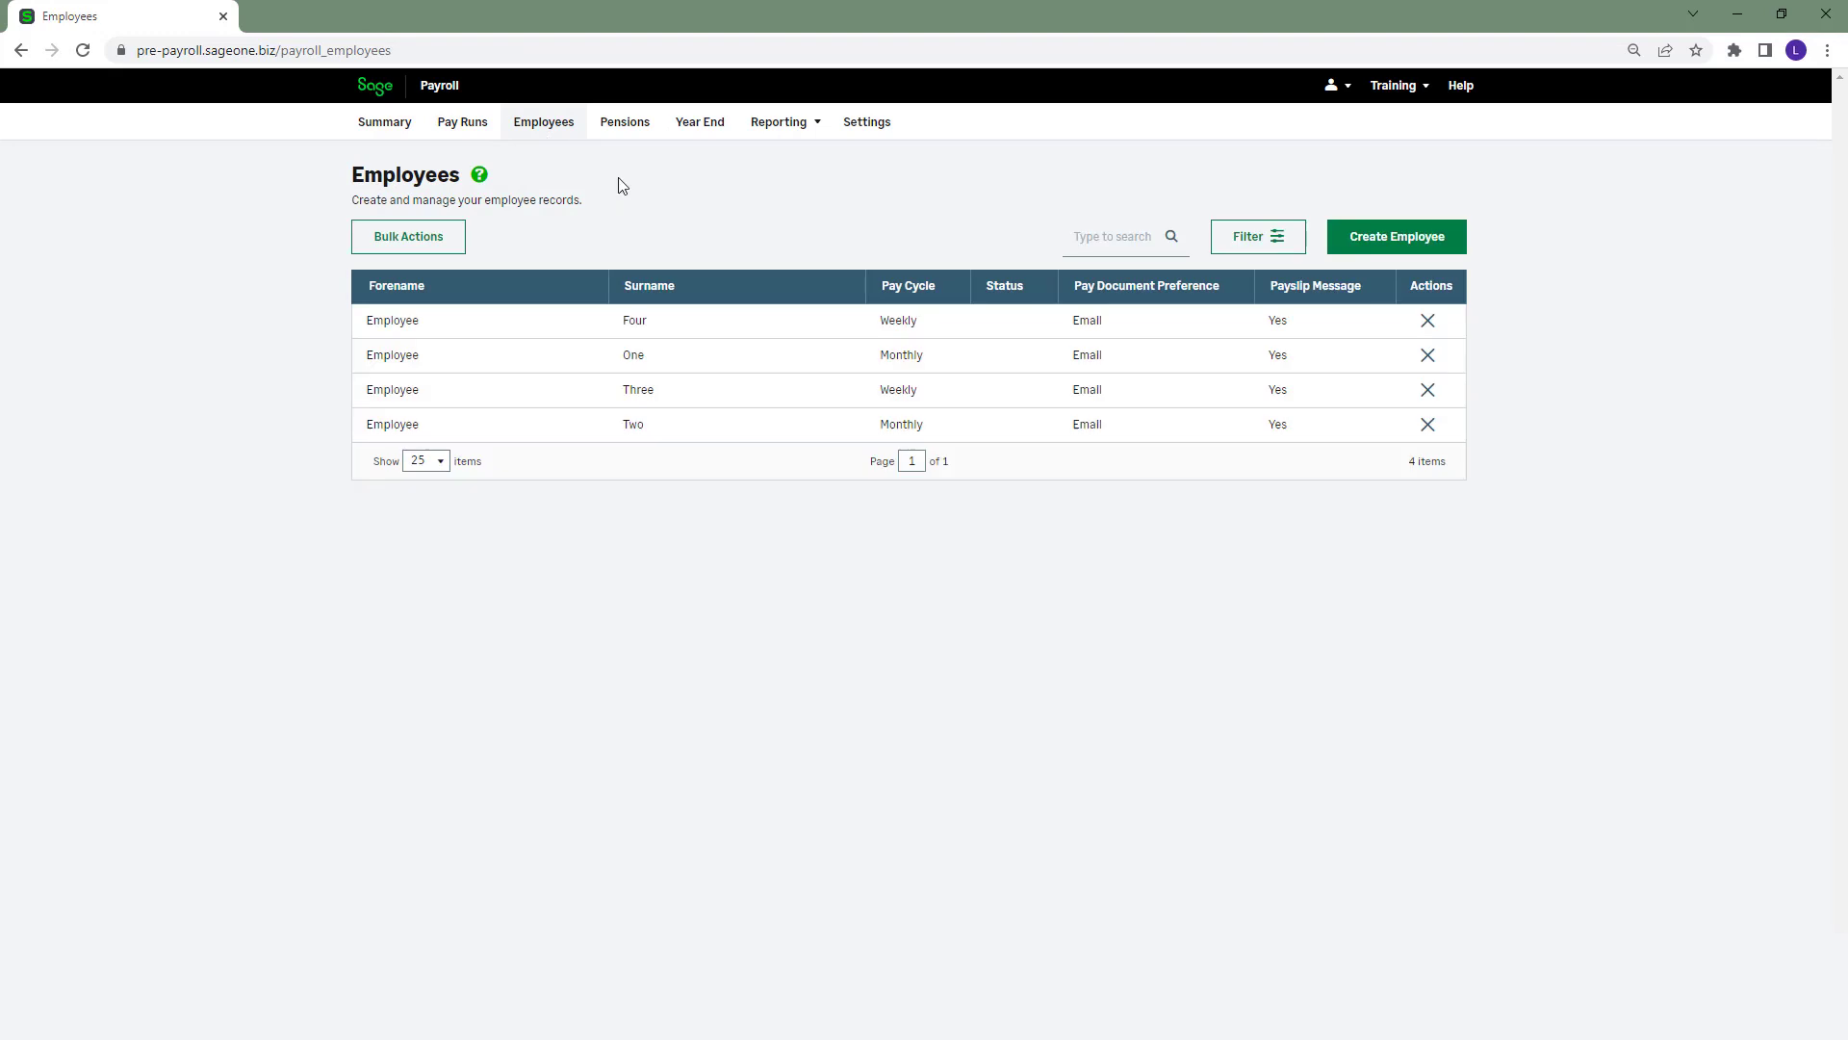
left_click(715, 330)
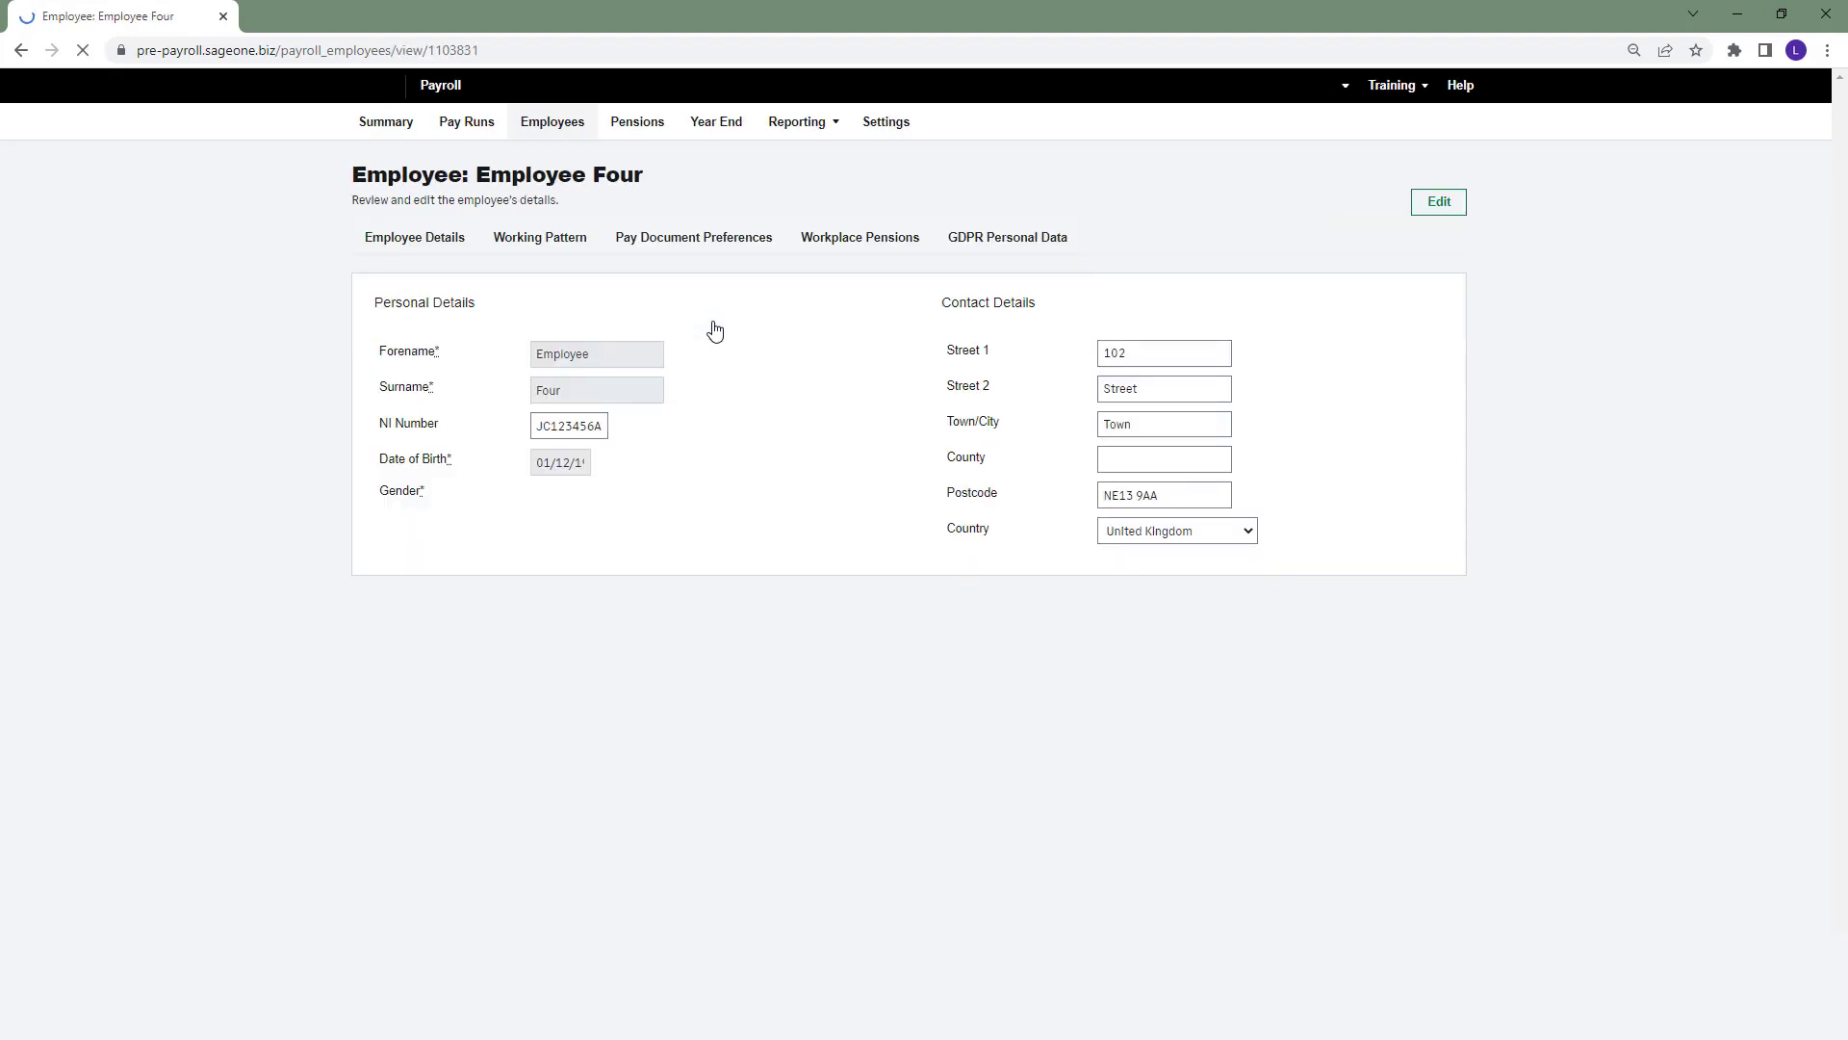
left_click(1438, 200)
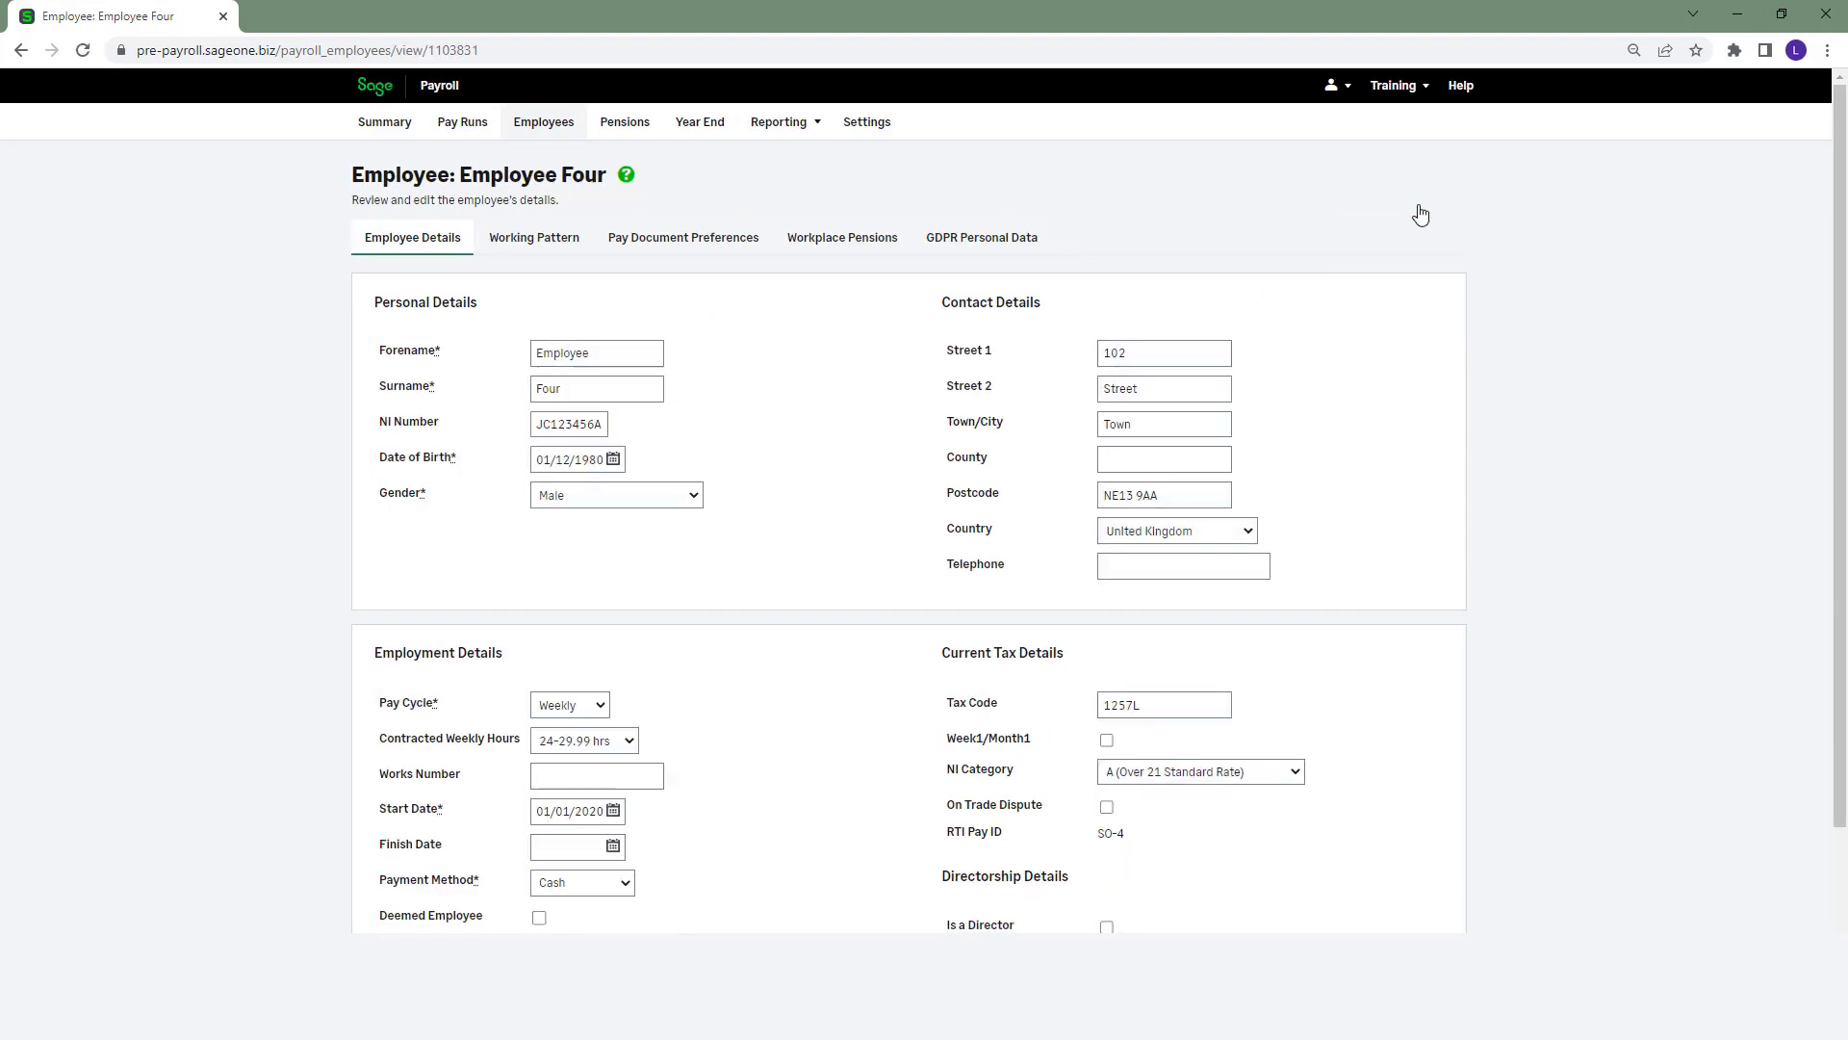
left_click(529, 247)
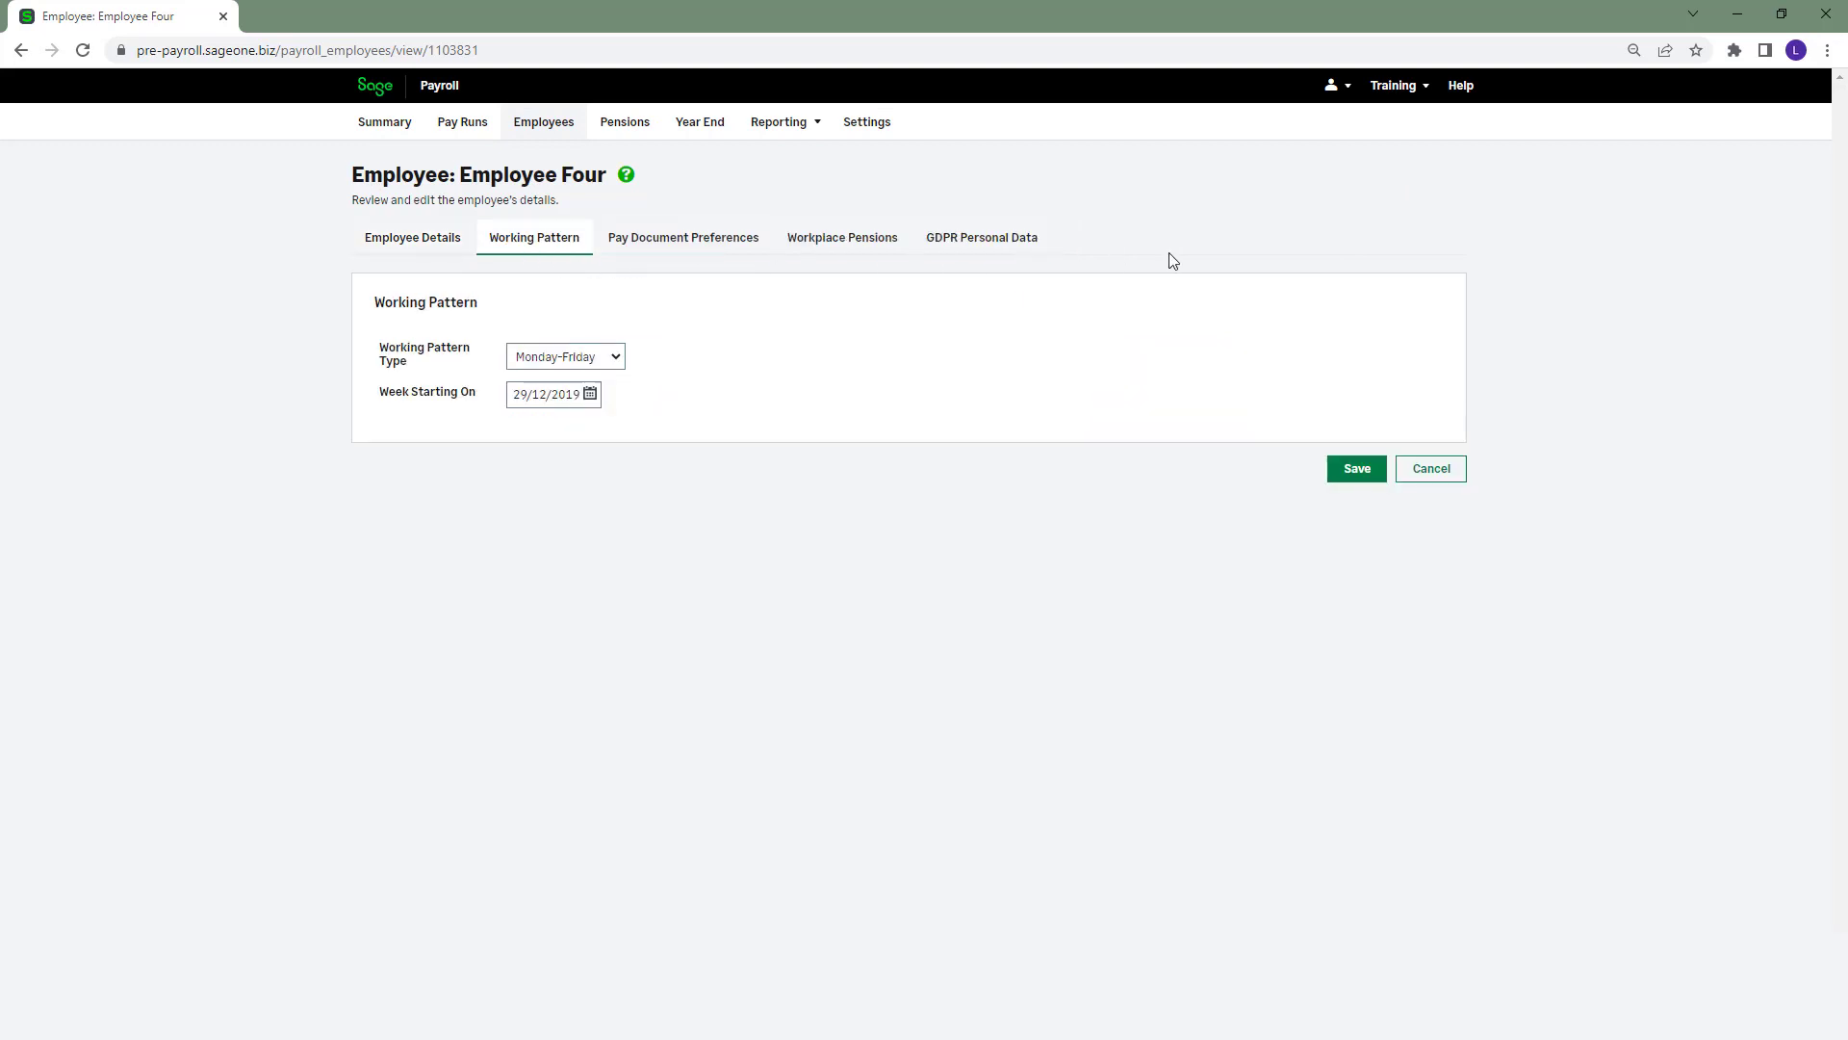
Review the pension schemes available to add and the setup of the existing NEST Corporation pension
left_click(628, 141)
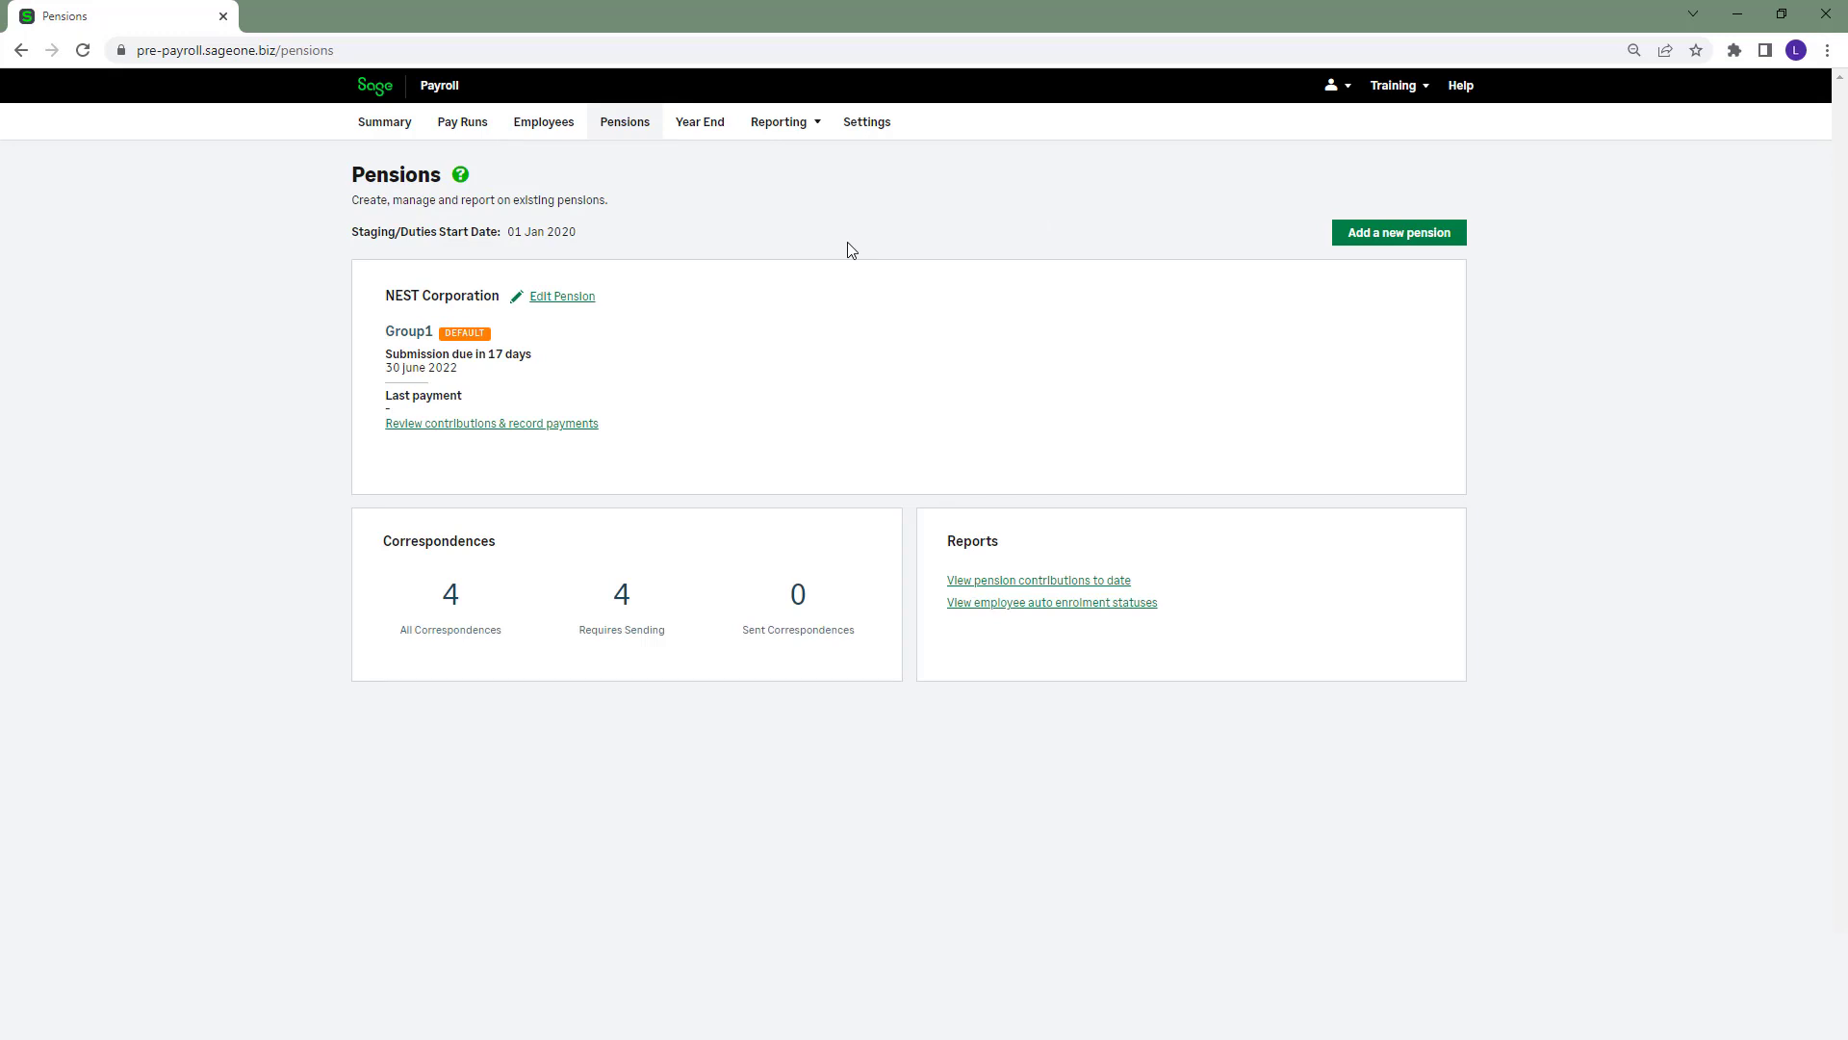
left_click(1411, 245)
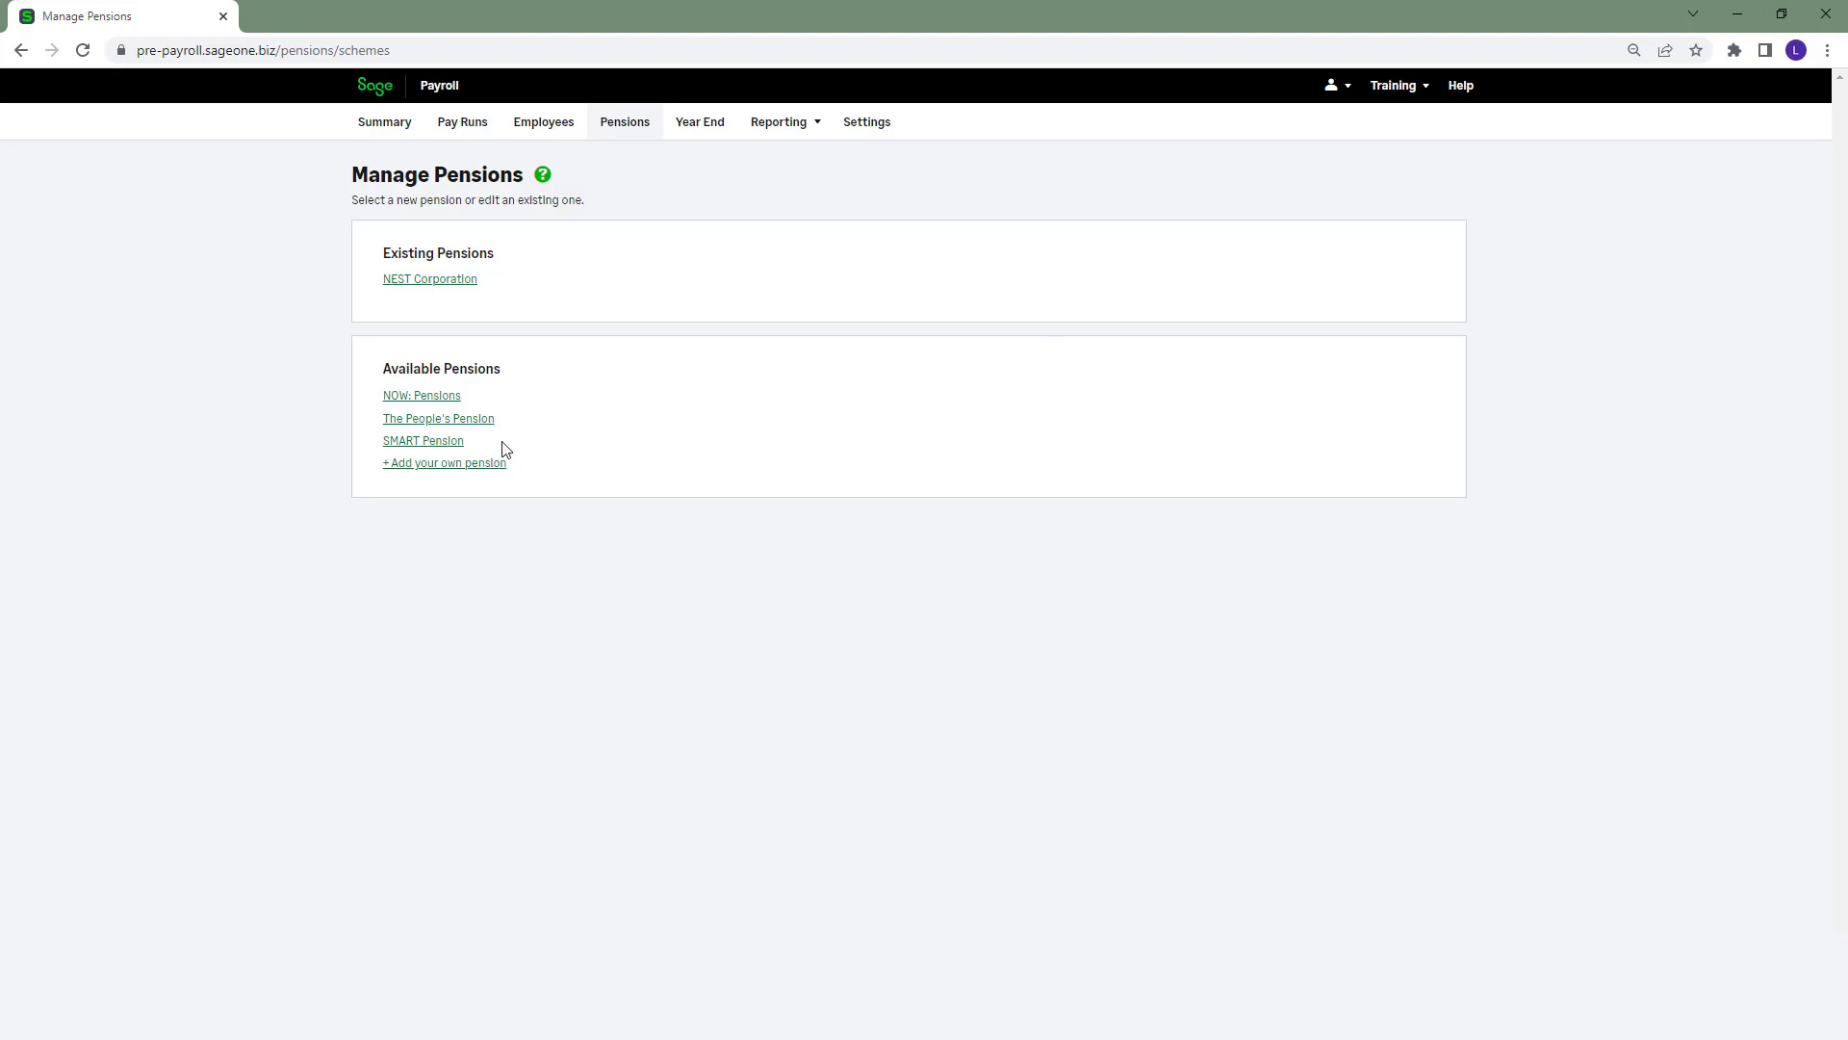
left_click(631, 143)
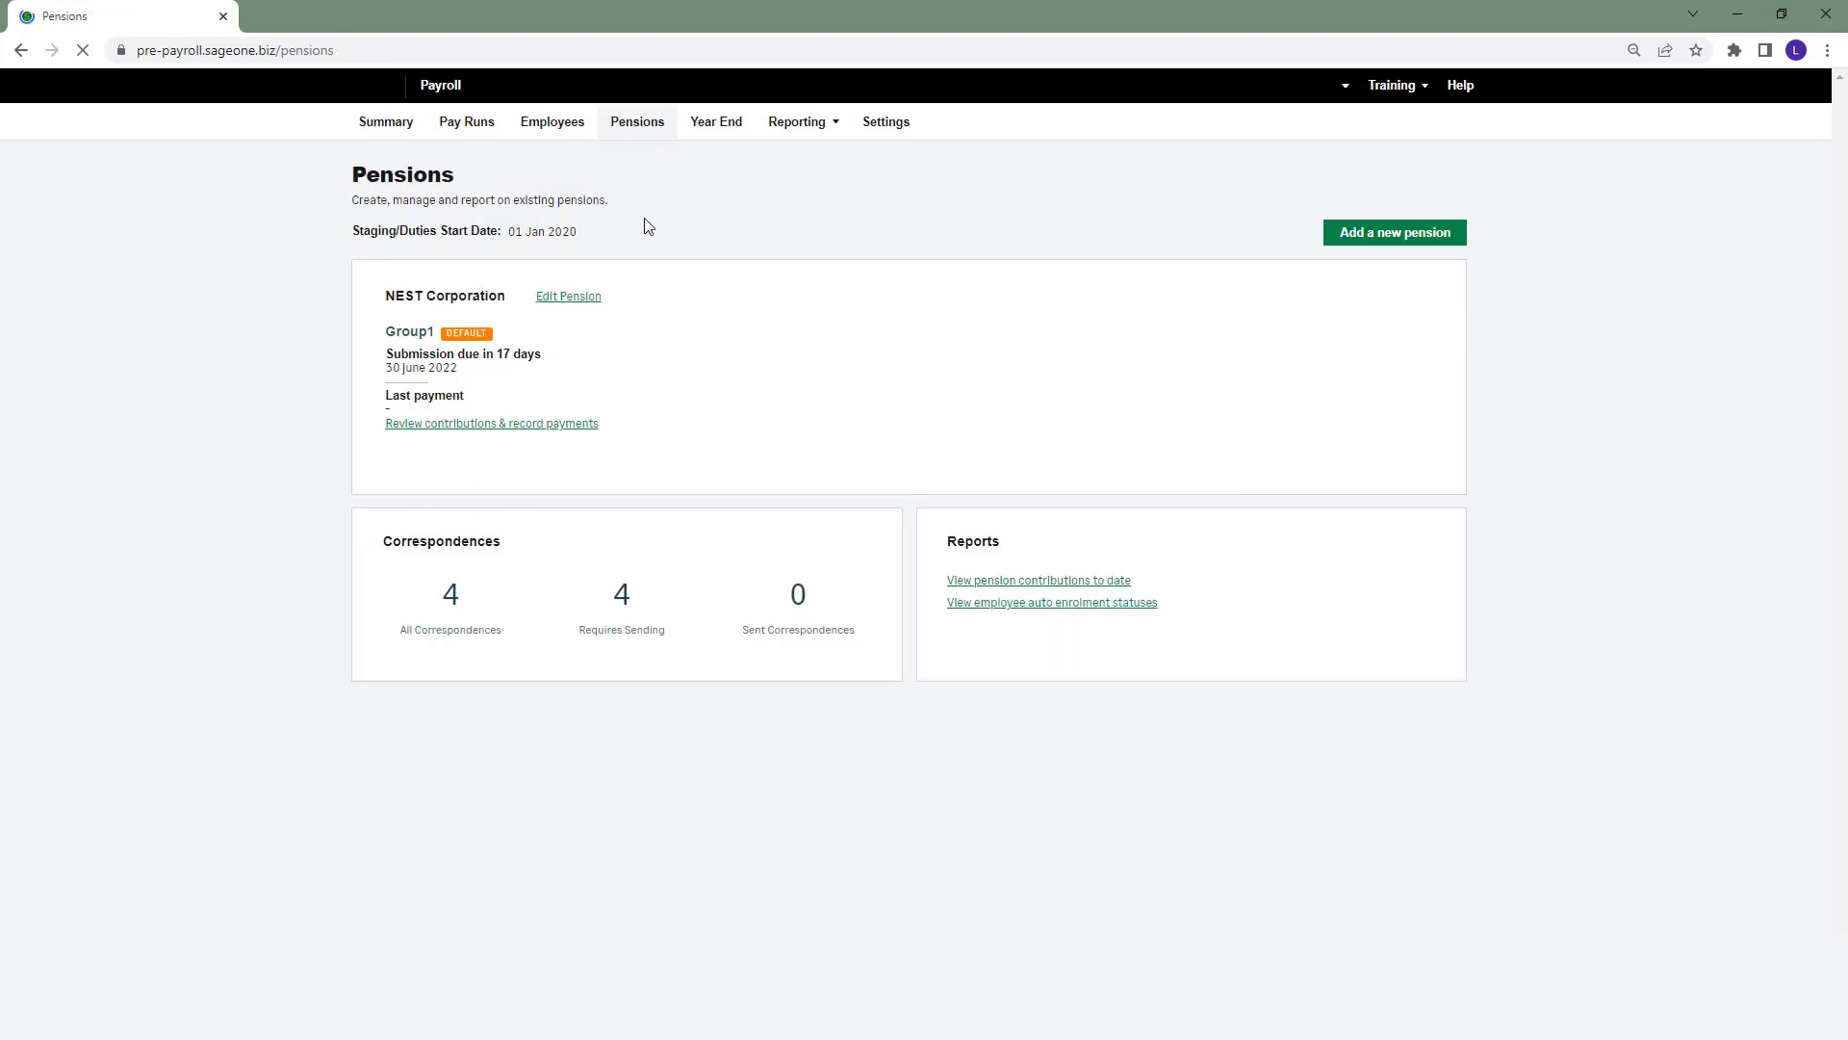
left_click(562, 298)
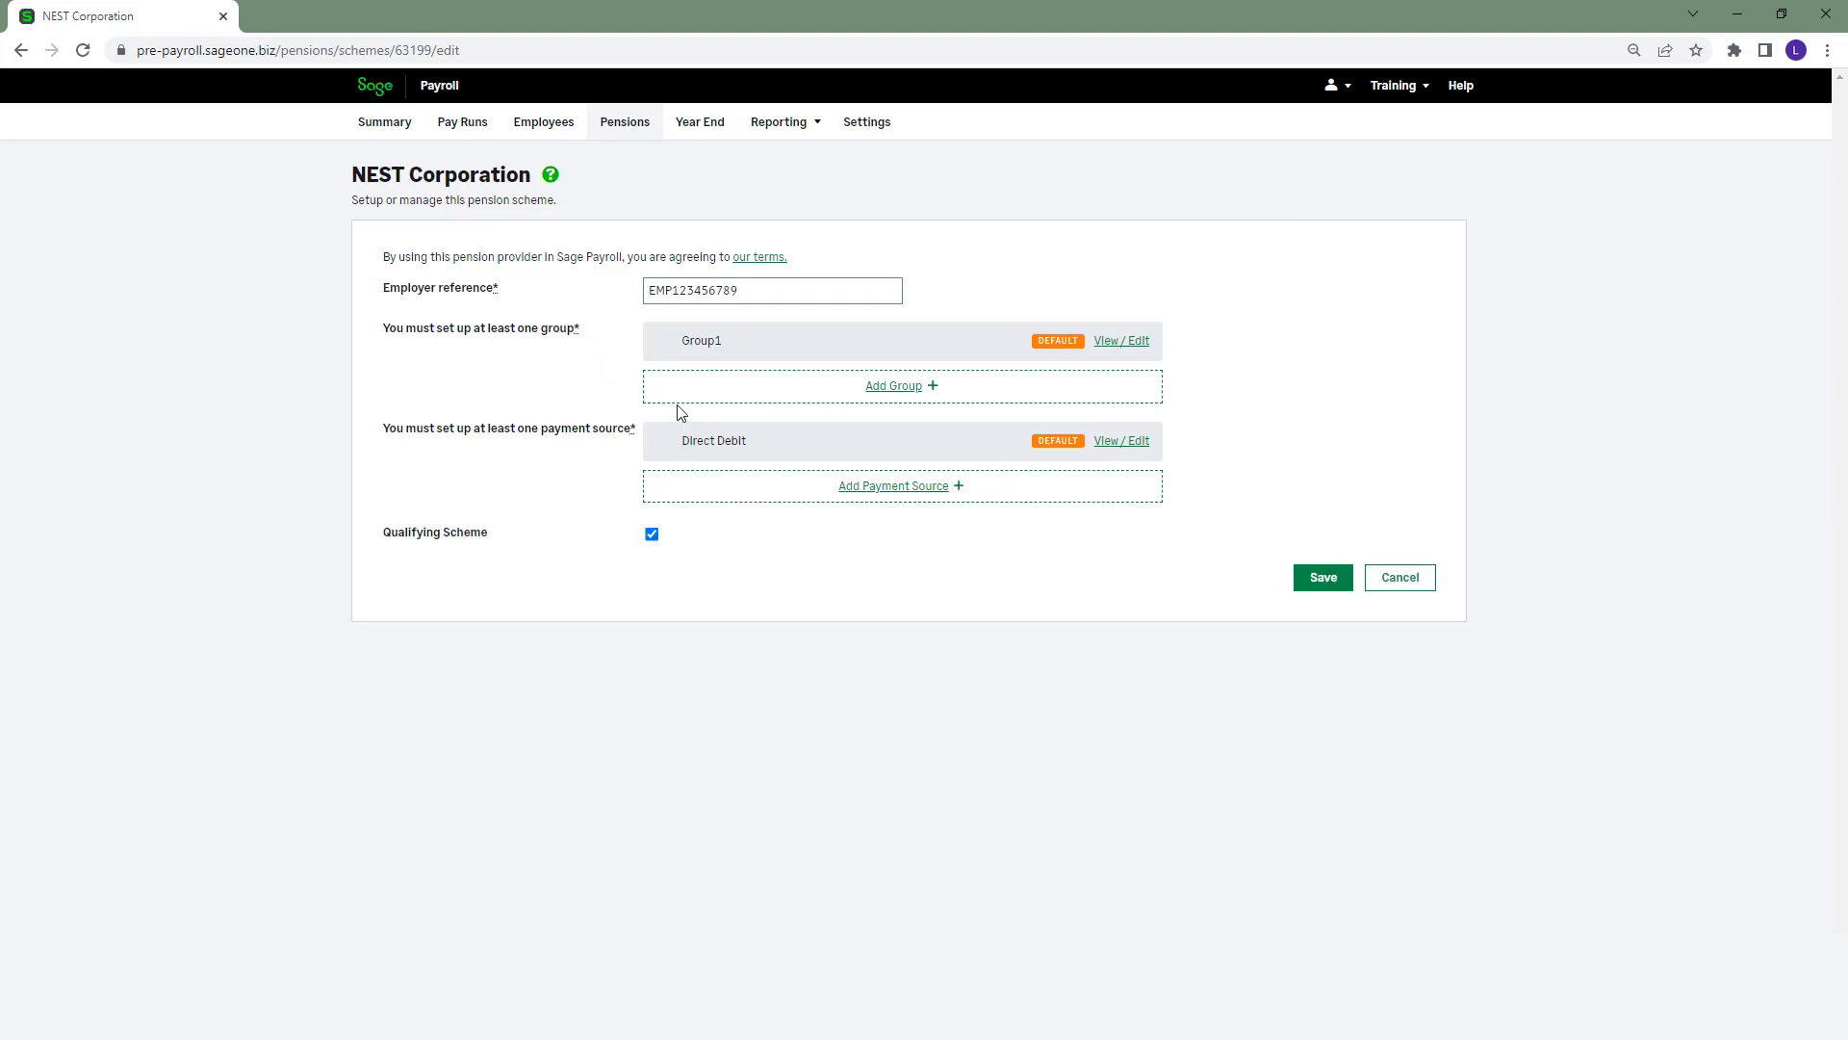
View the Year End tasks and the tax years available to report on
left_click(694, 140)
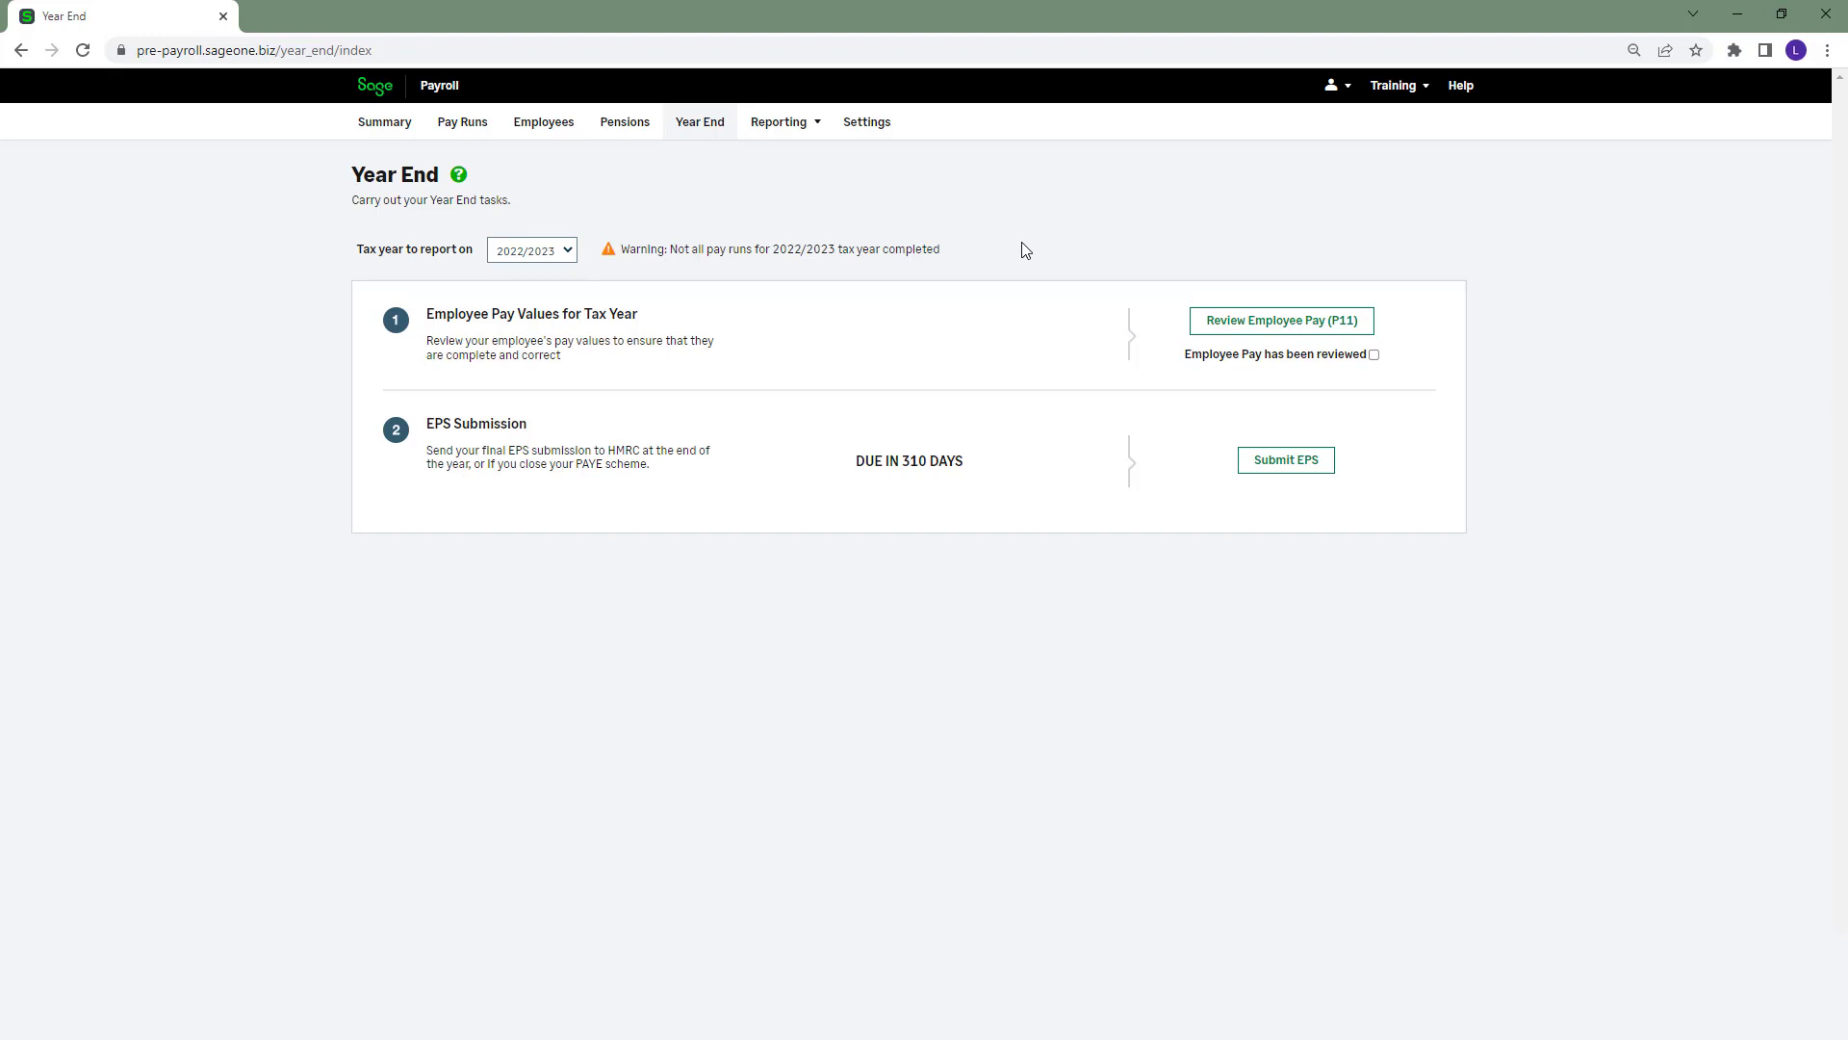
left_click(574, 256)
left_click(574, 256)
Generate the Employee Net Pay report for tax year 2022/2023, monthly frequency, Month 5, and show its export formats
left_click(820, 129)
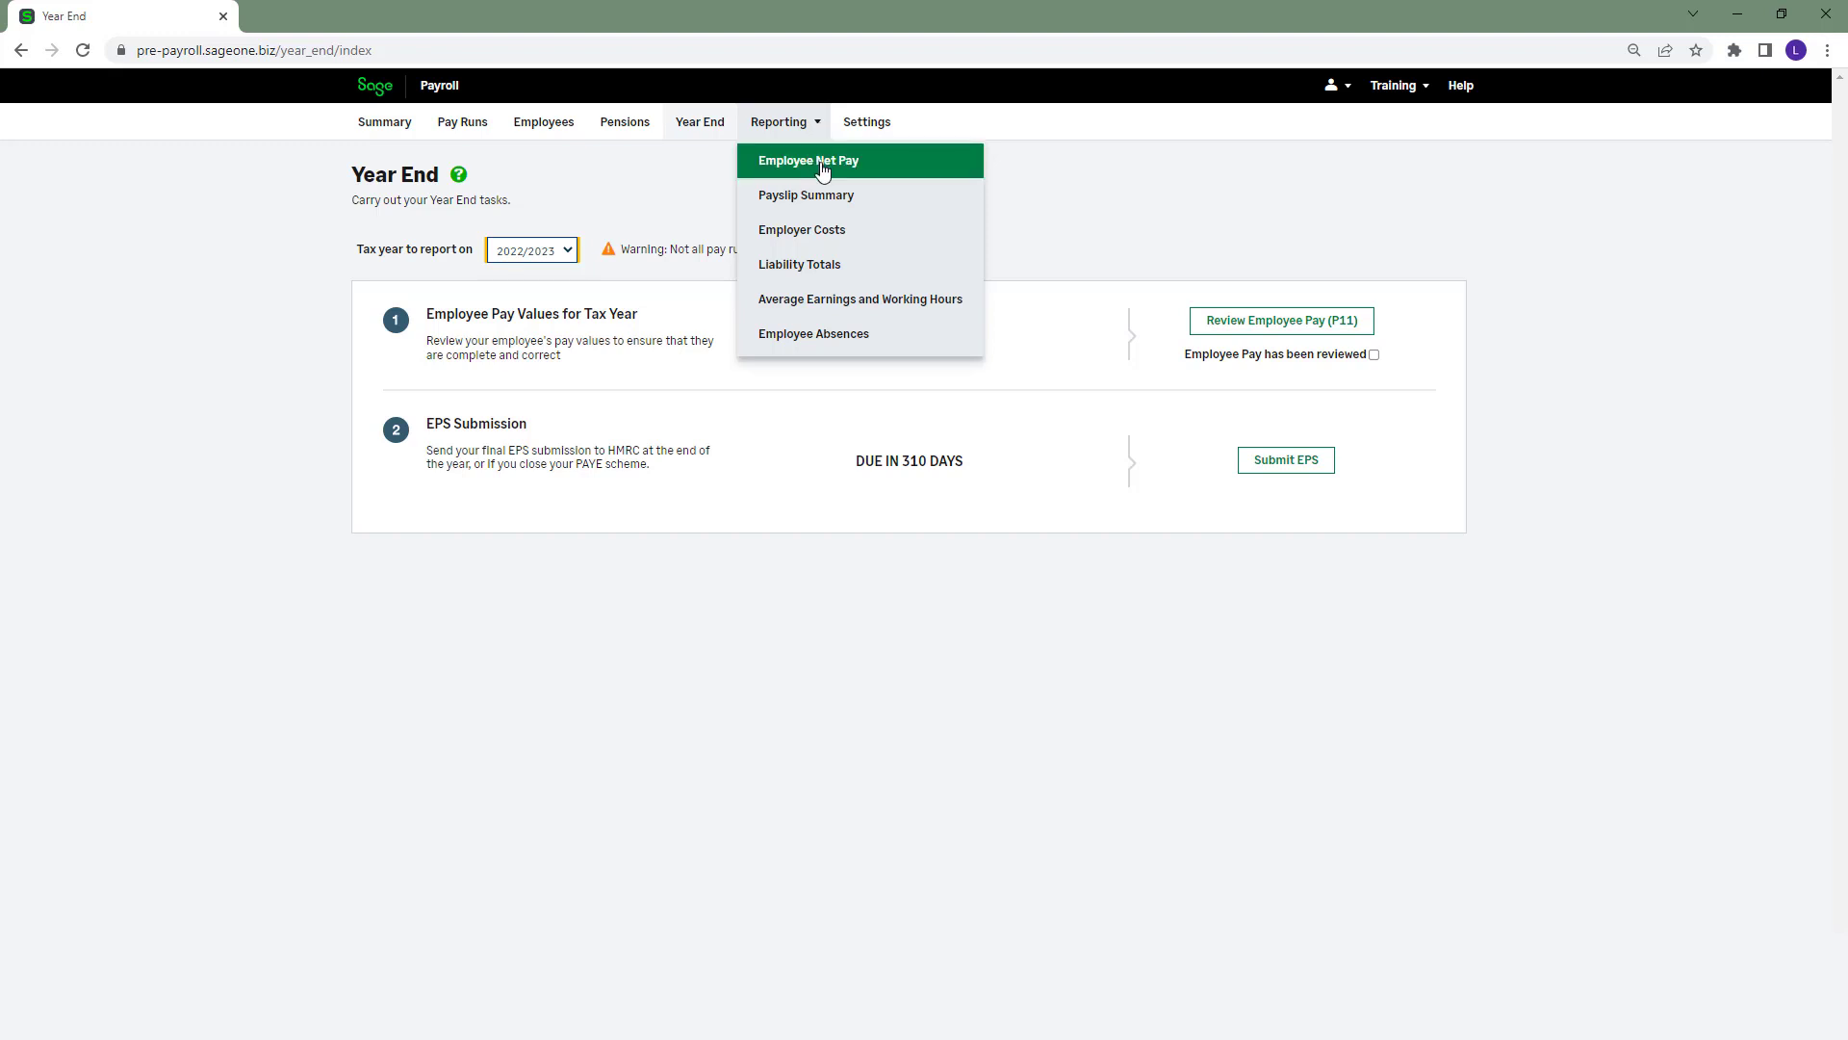
left_click(823, 170)
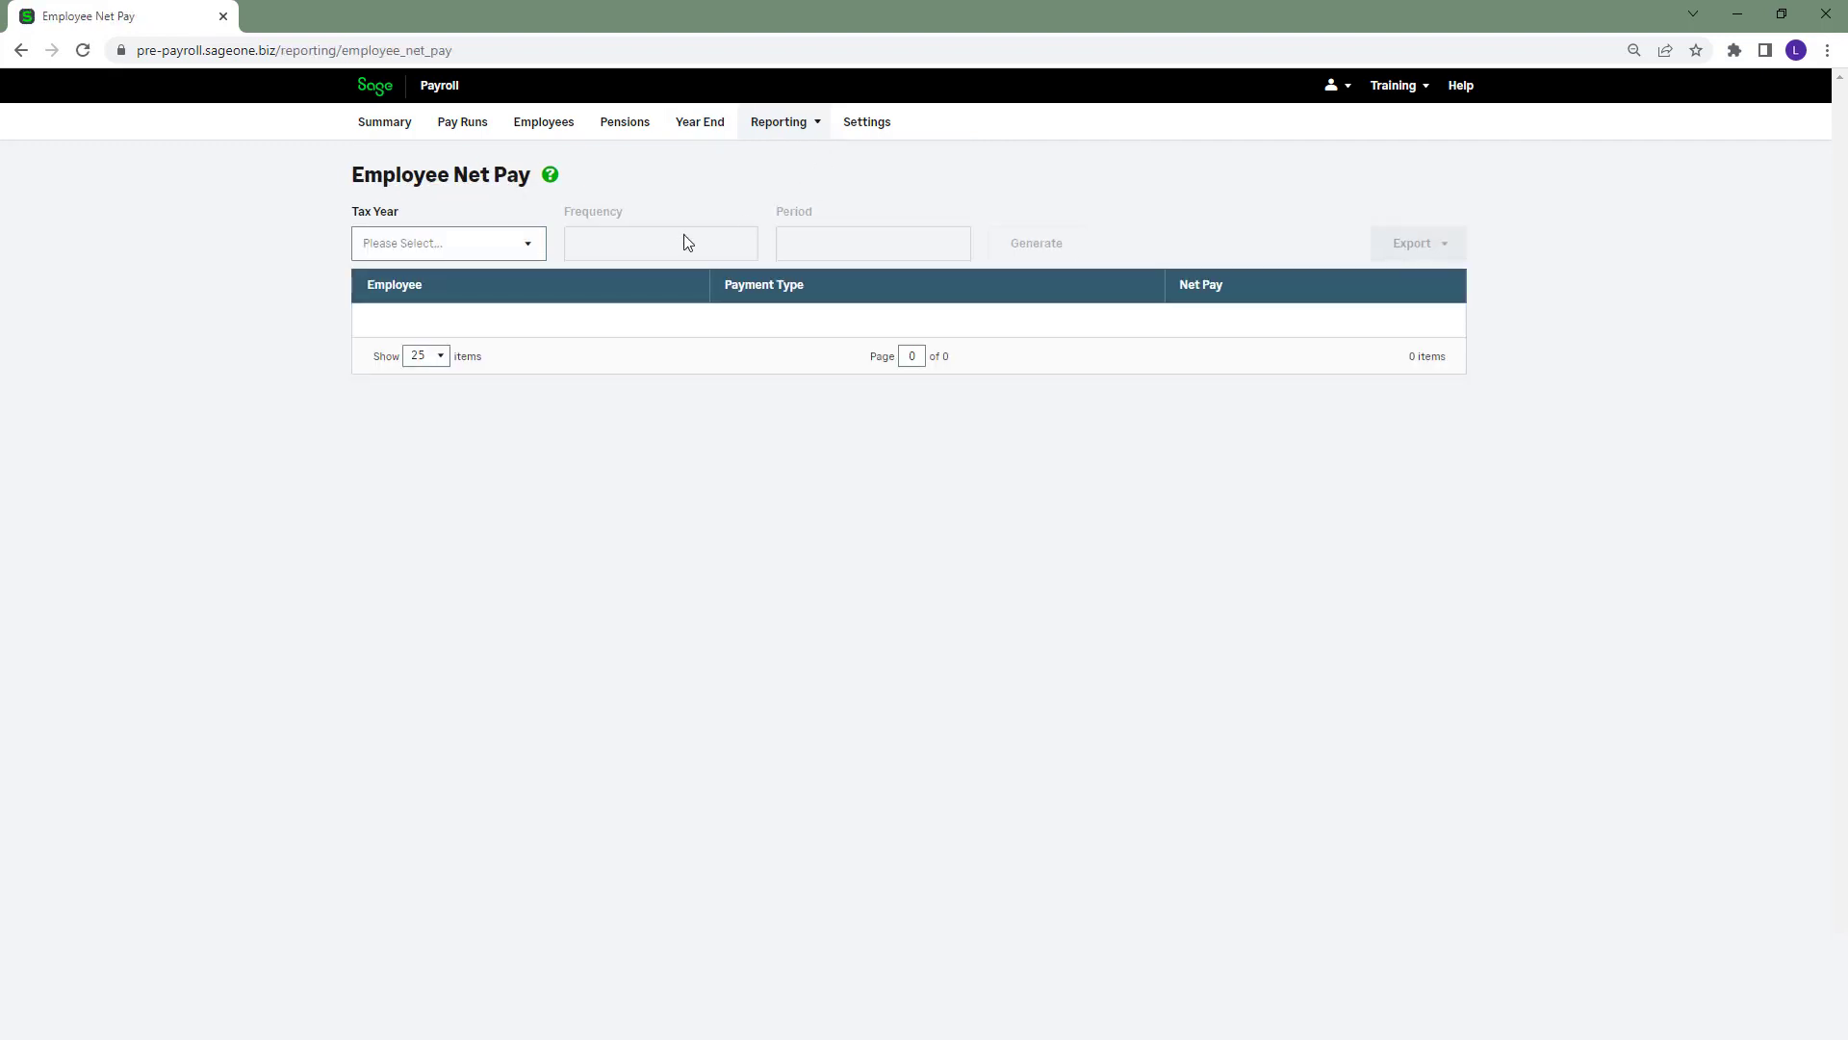
left_click(528, 244)
left_click(510, 279)
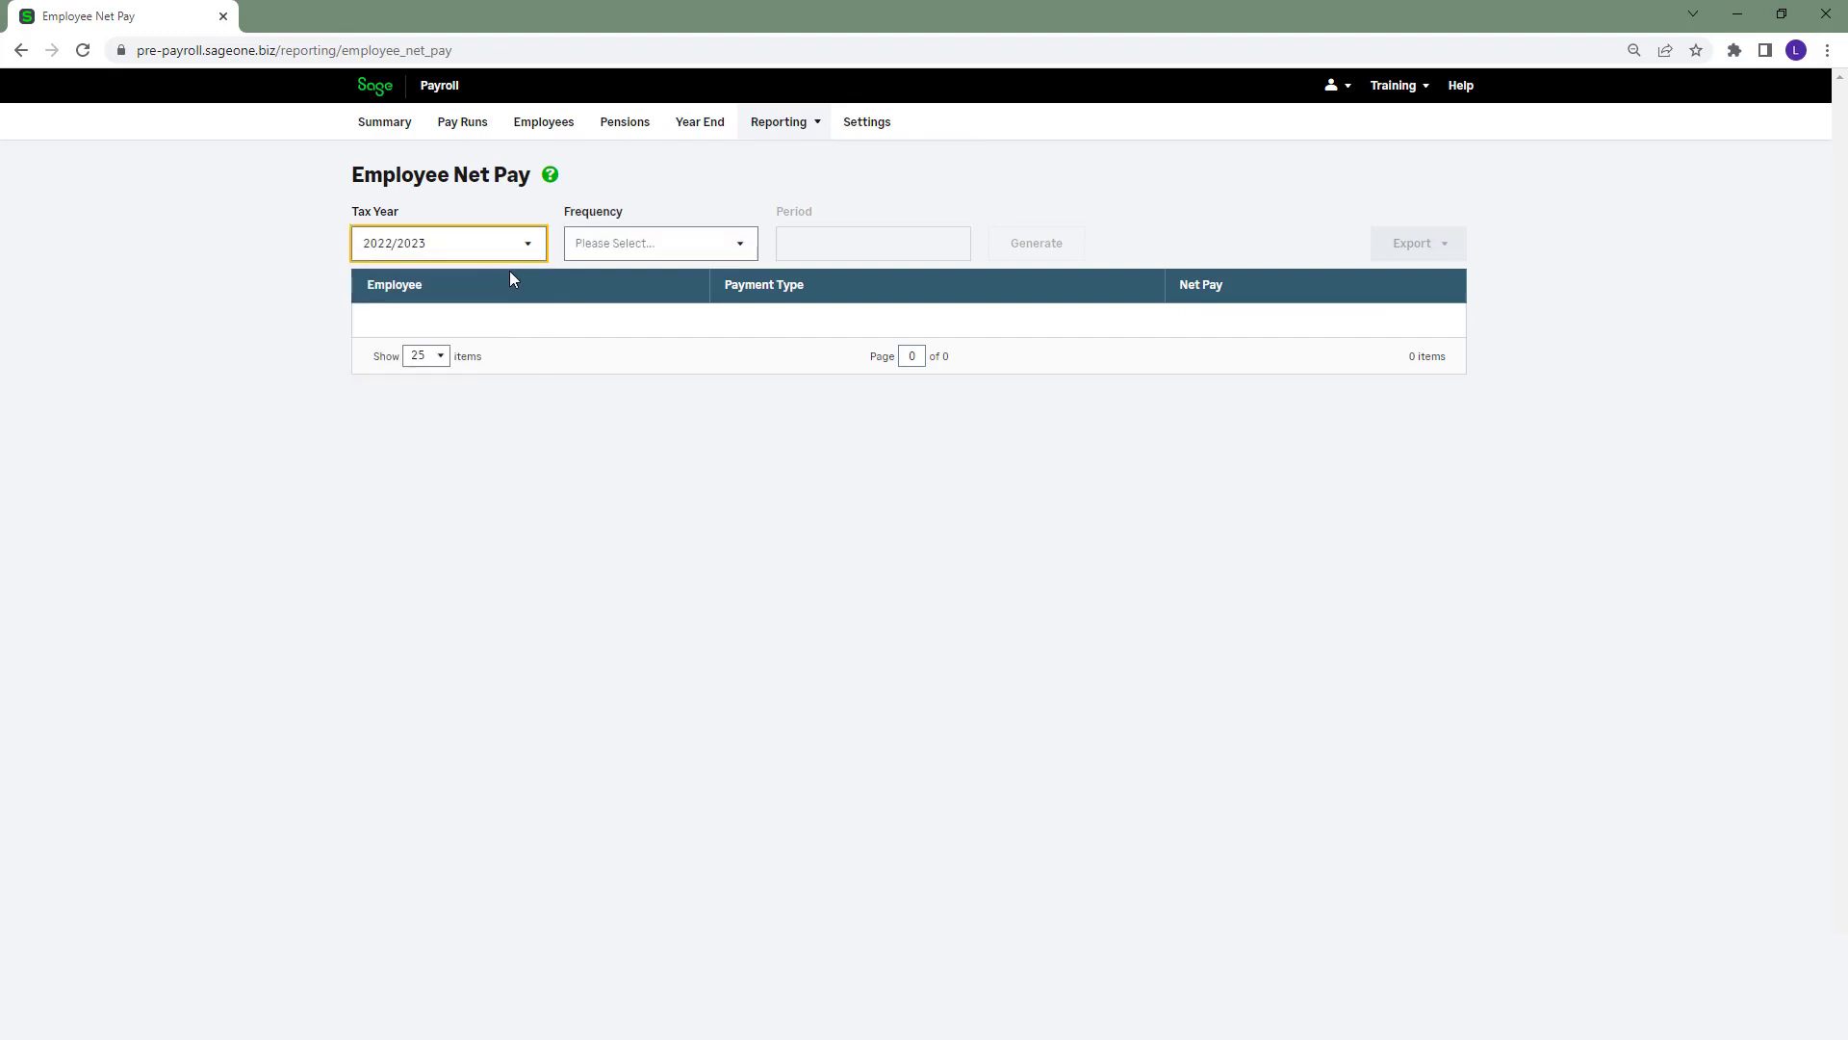
left_click(746, 244)
left_click(697, 311)
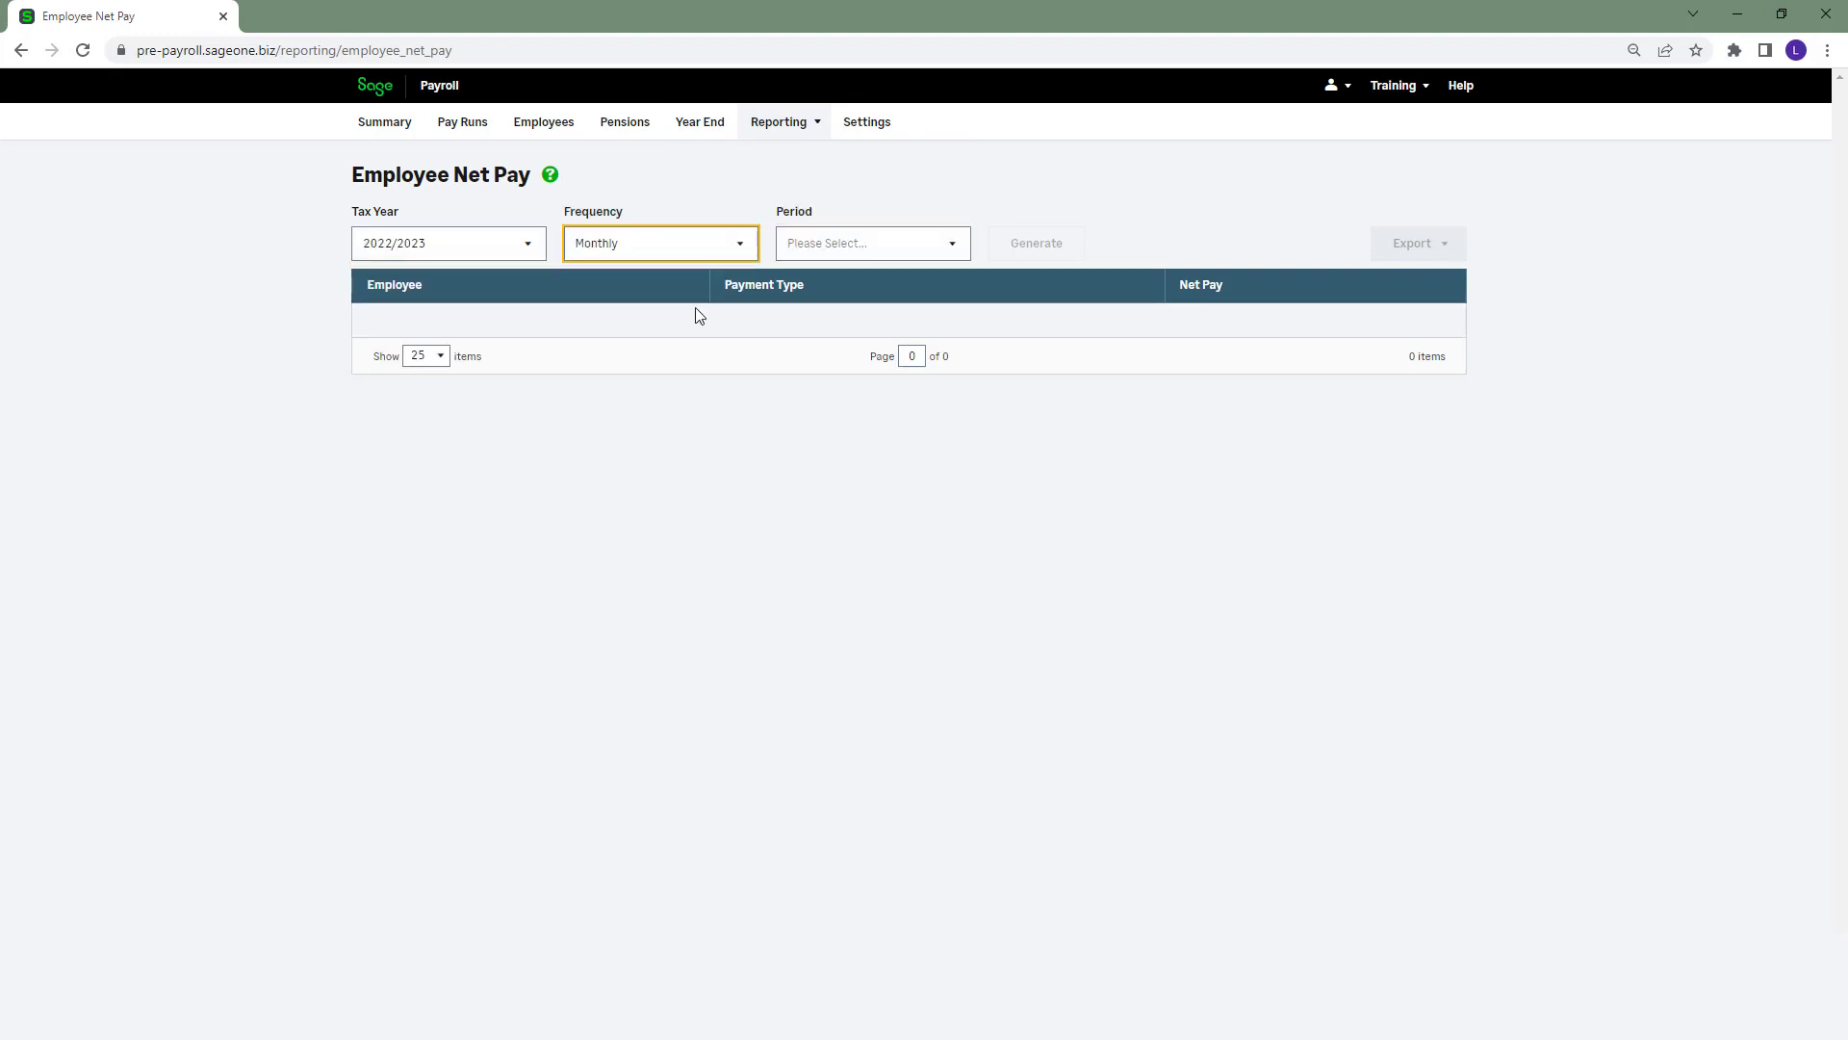
left_click(953, 244)
left_click(895, 288)
left_click(1040, 252)
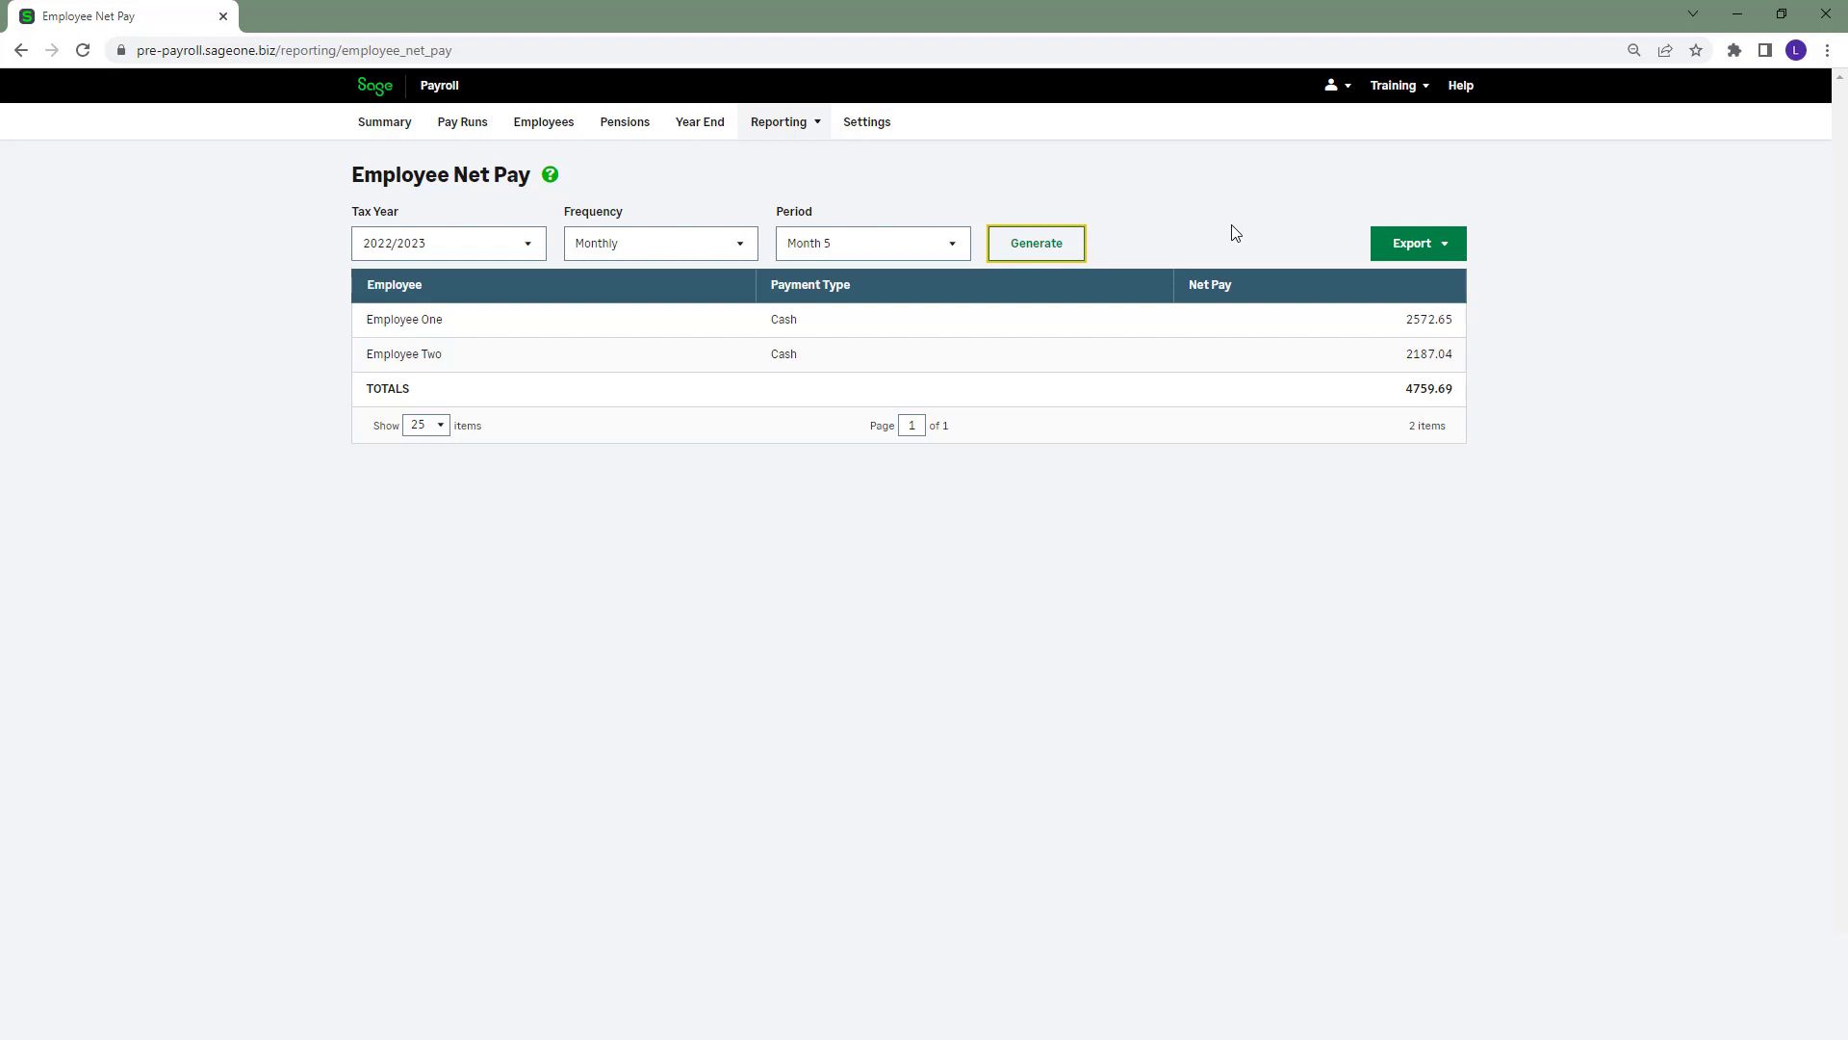
left_click(1450, 252)
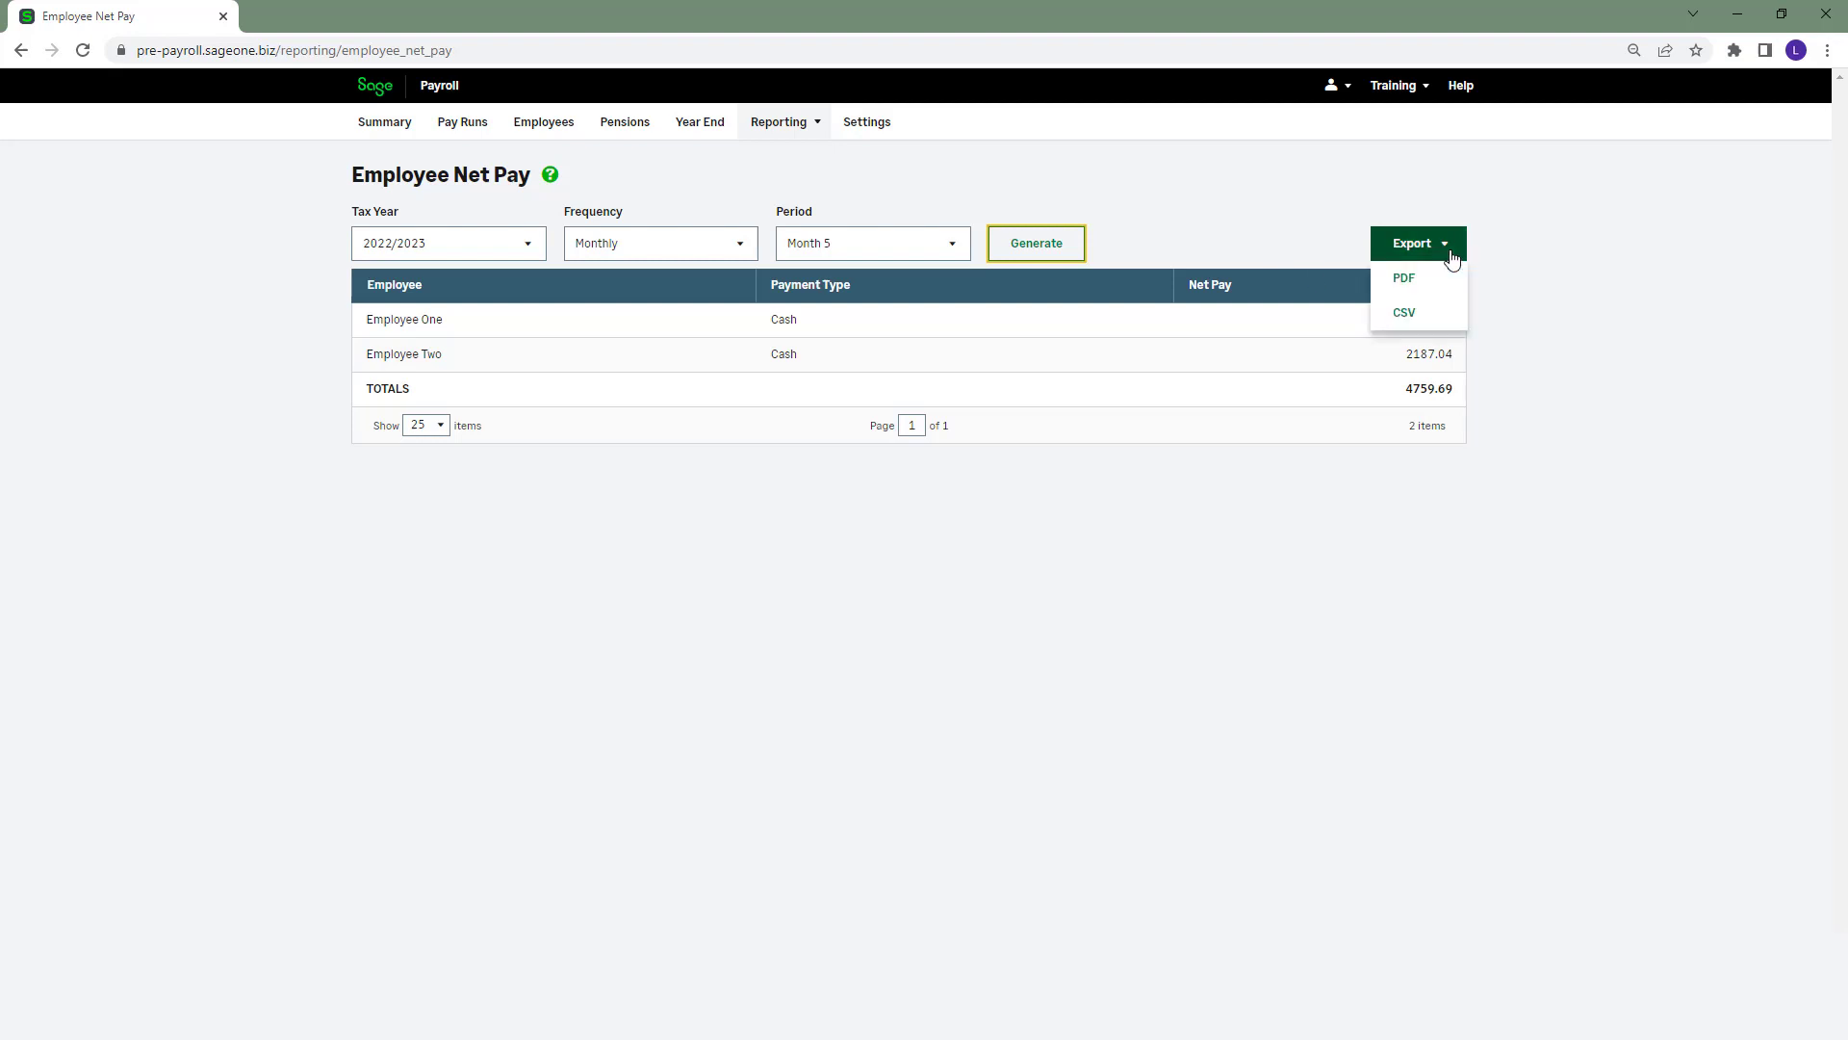
left_click(1453, 323)
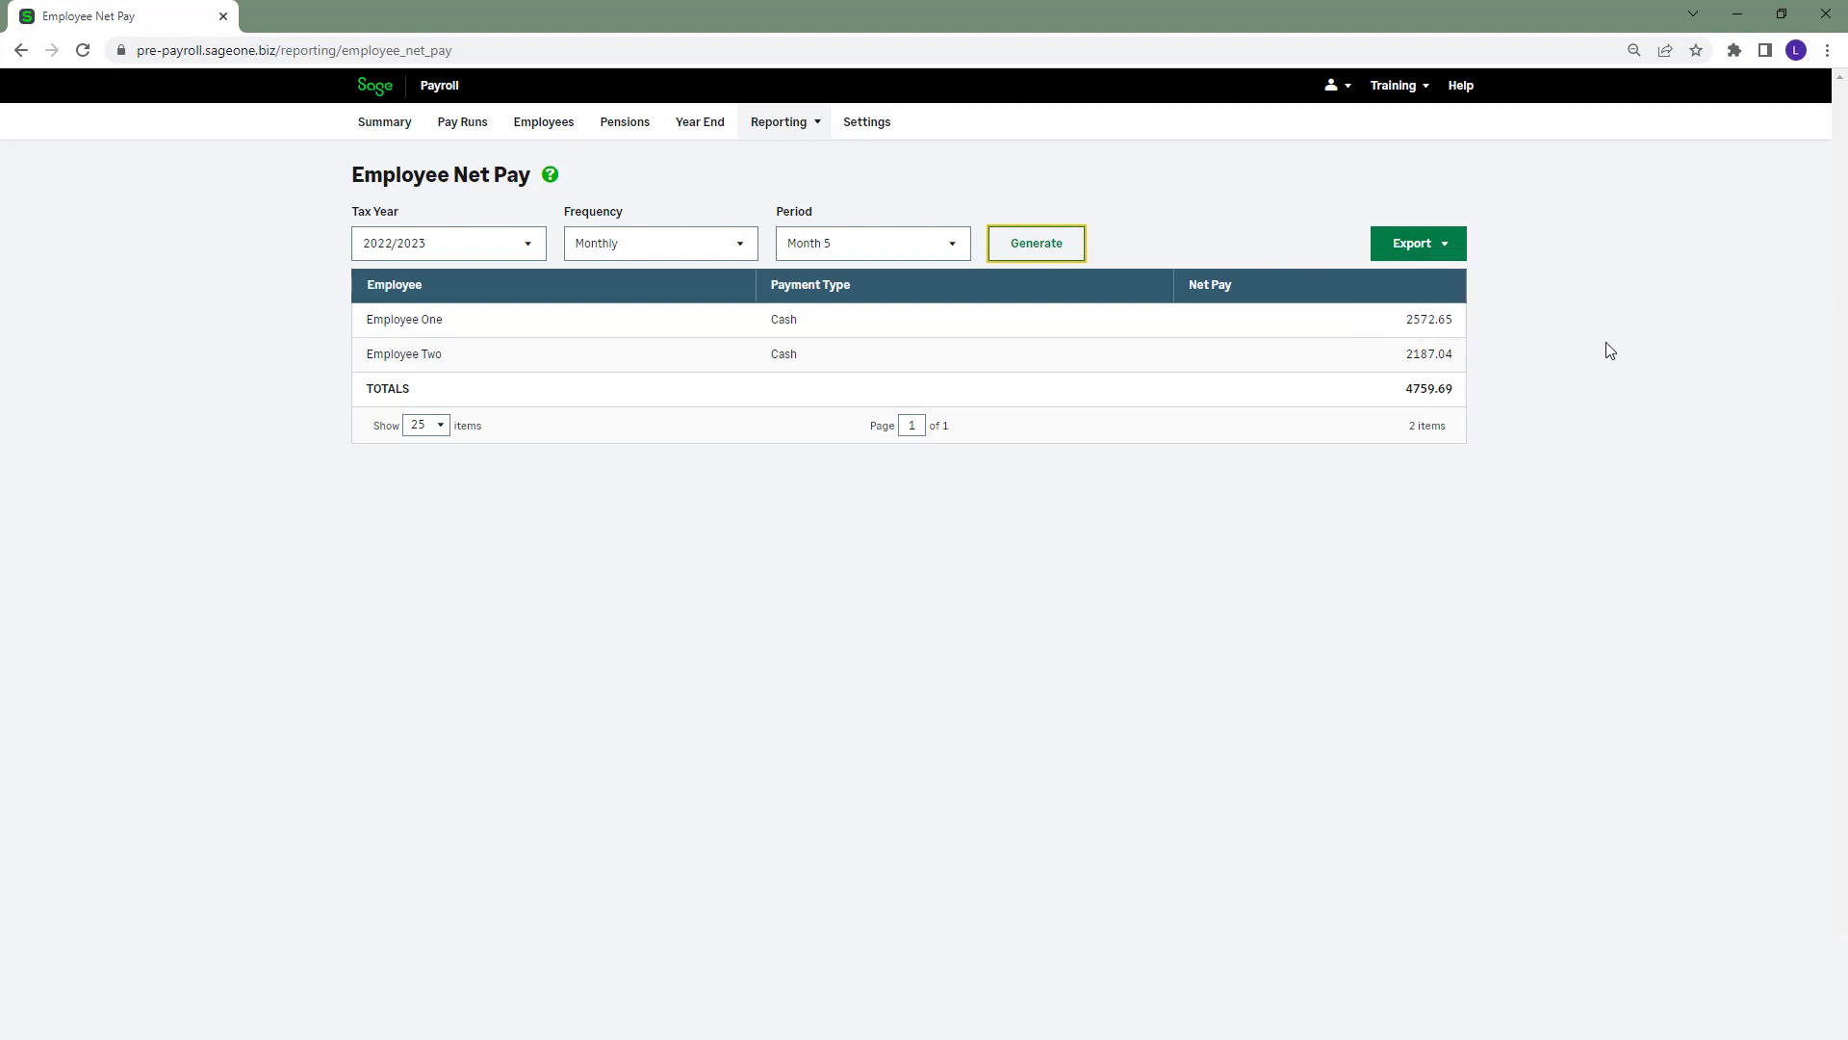
View the business's PAYE and HMRC details in the payroll settings and leave them without saving
left_click(882, 133)
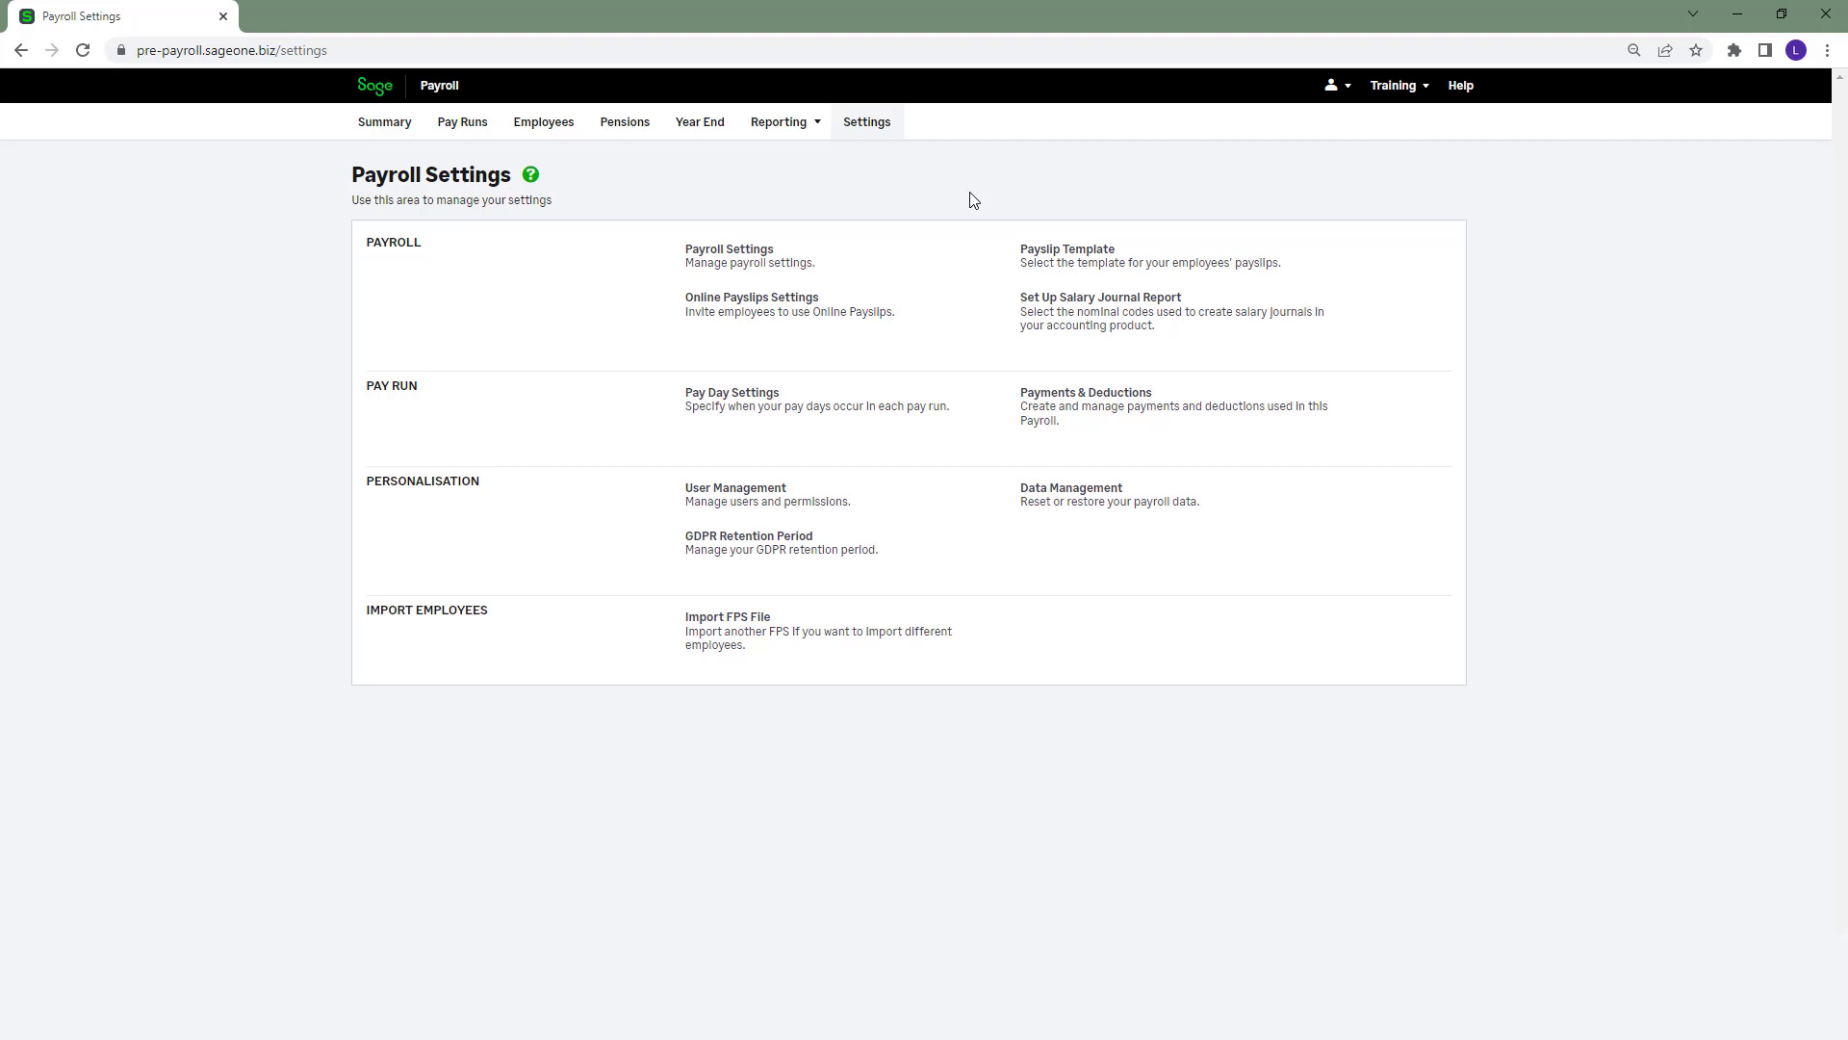
left_click(952, 258)
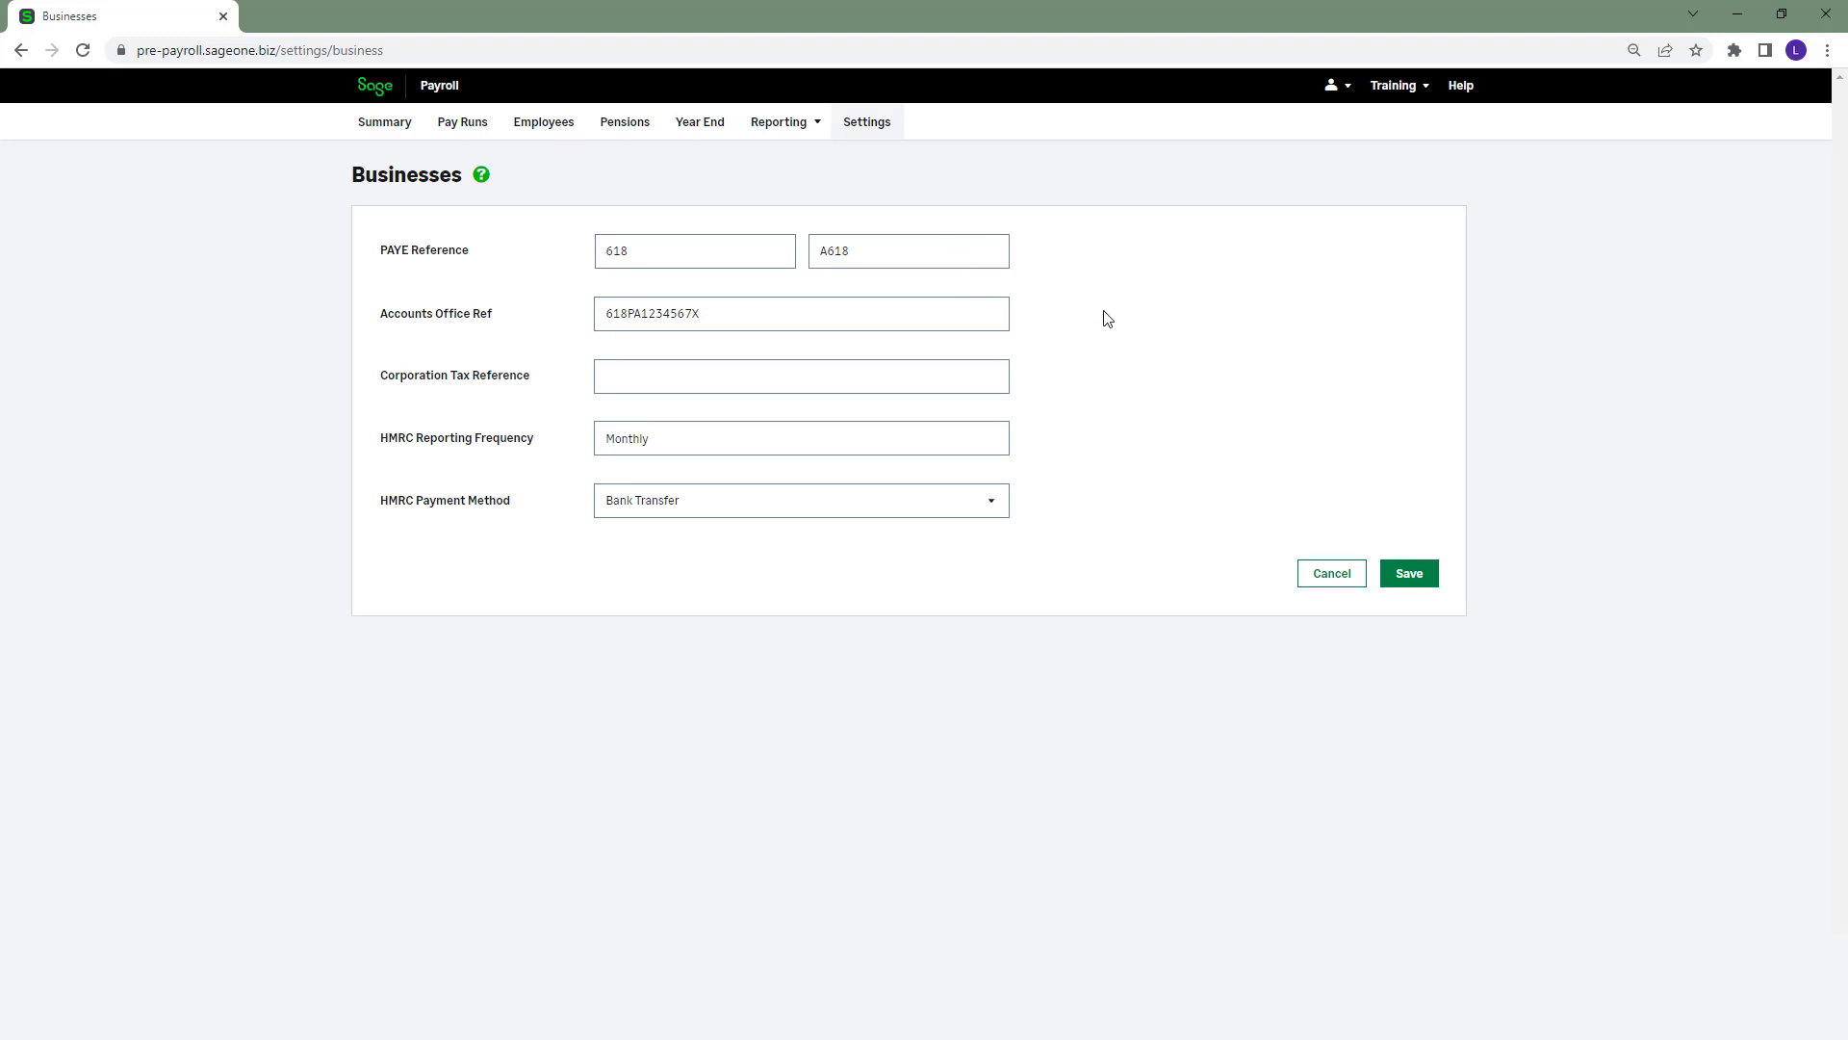
left_click(1332, 586)
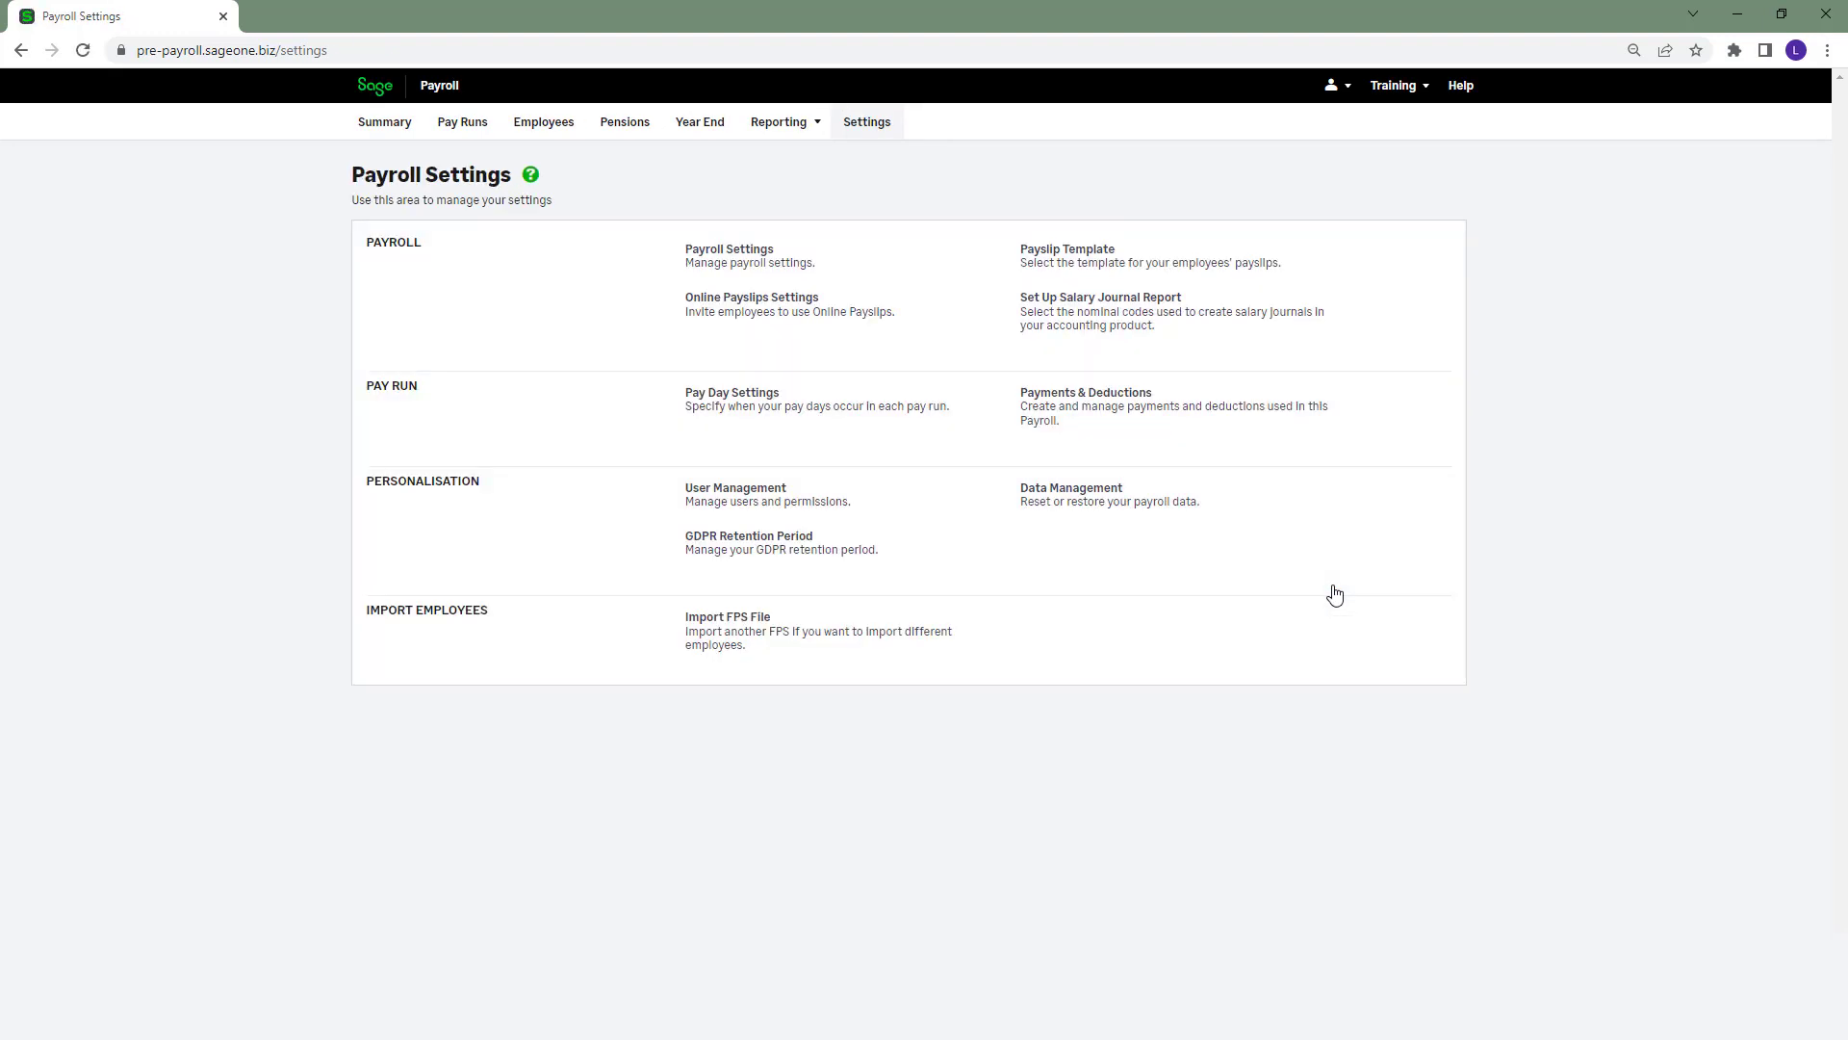
Choose the third, plain black-and-white payslip template and save it as the employees' payslip layout
left_click(1117, 272)
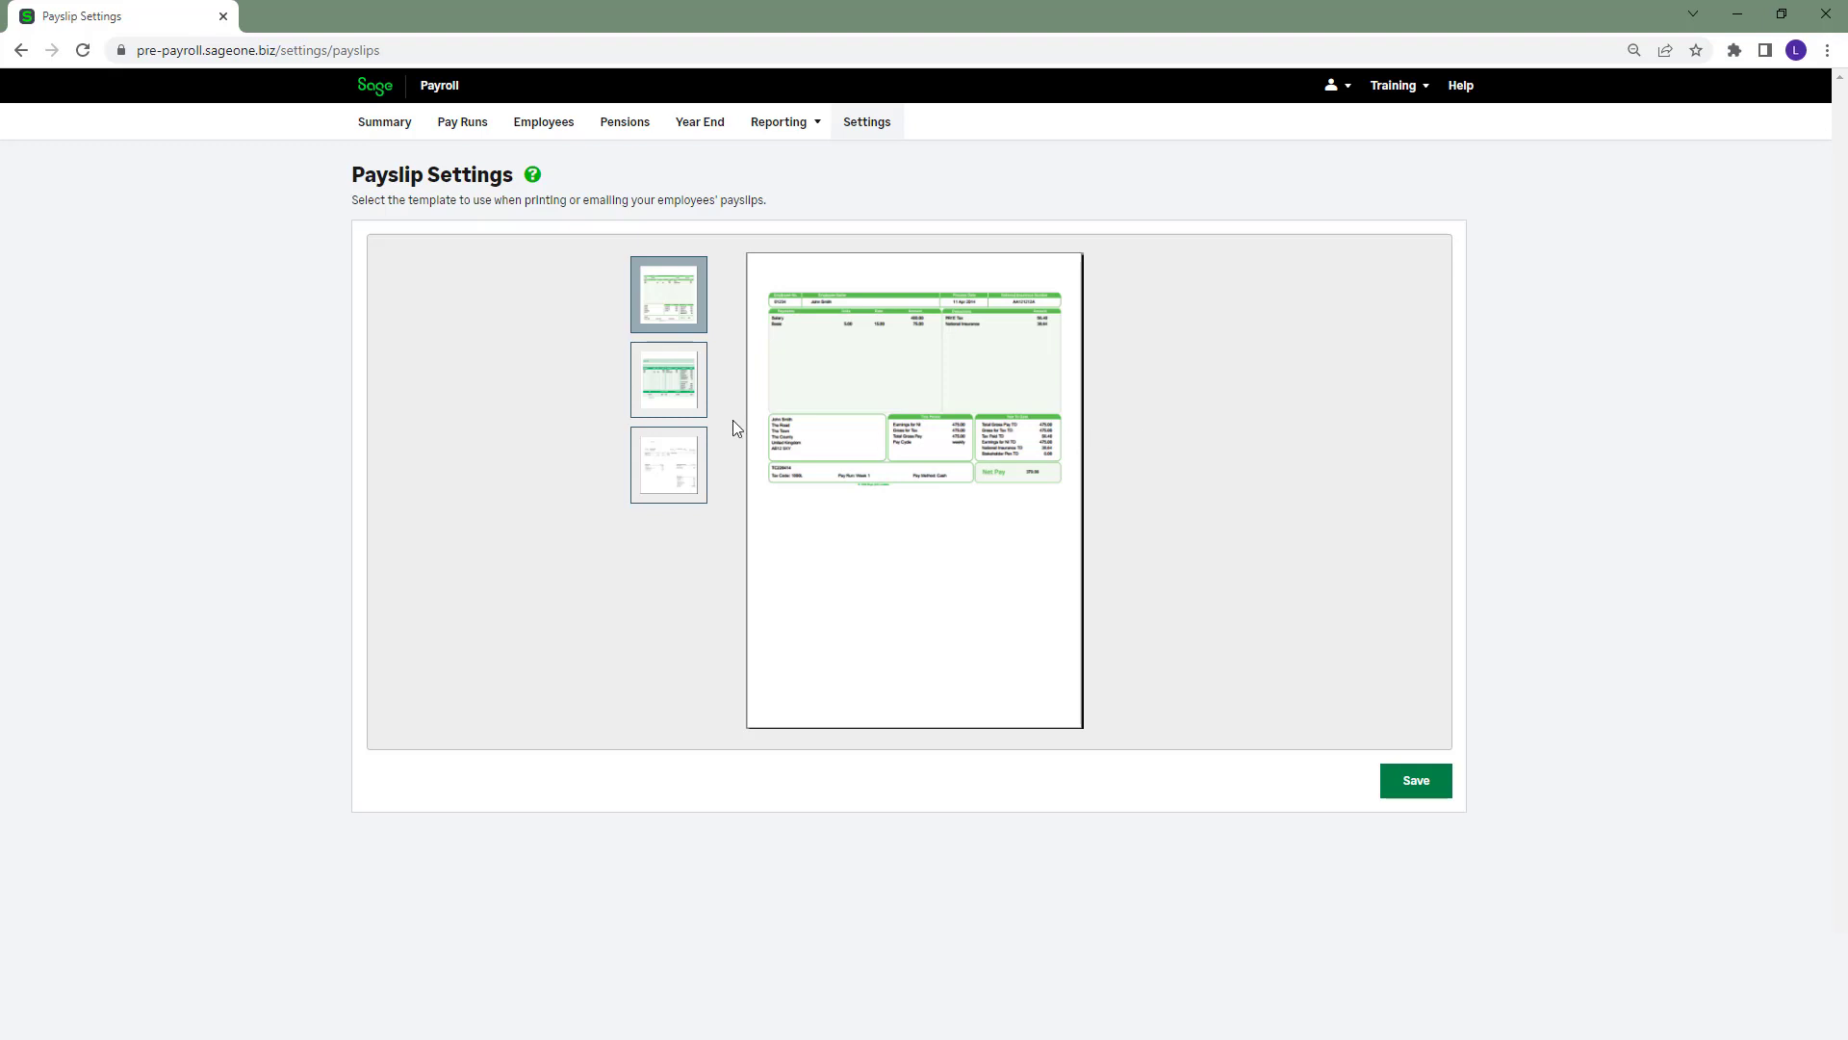
left_click(684, 396)
left_click(684, 468)
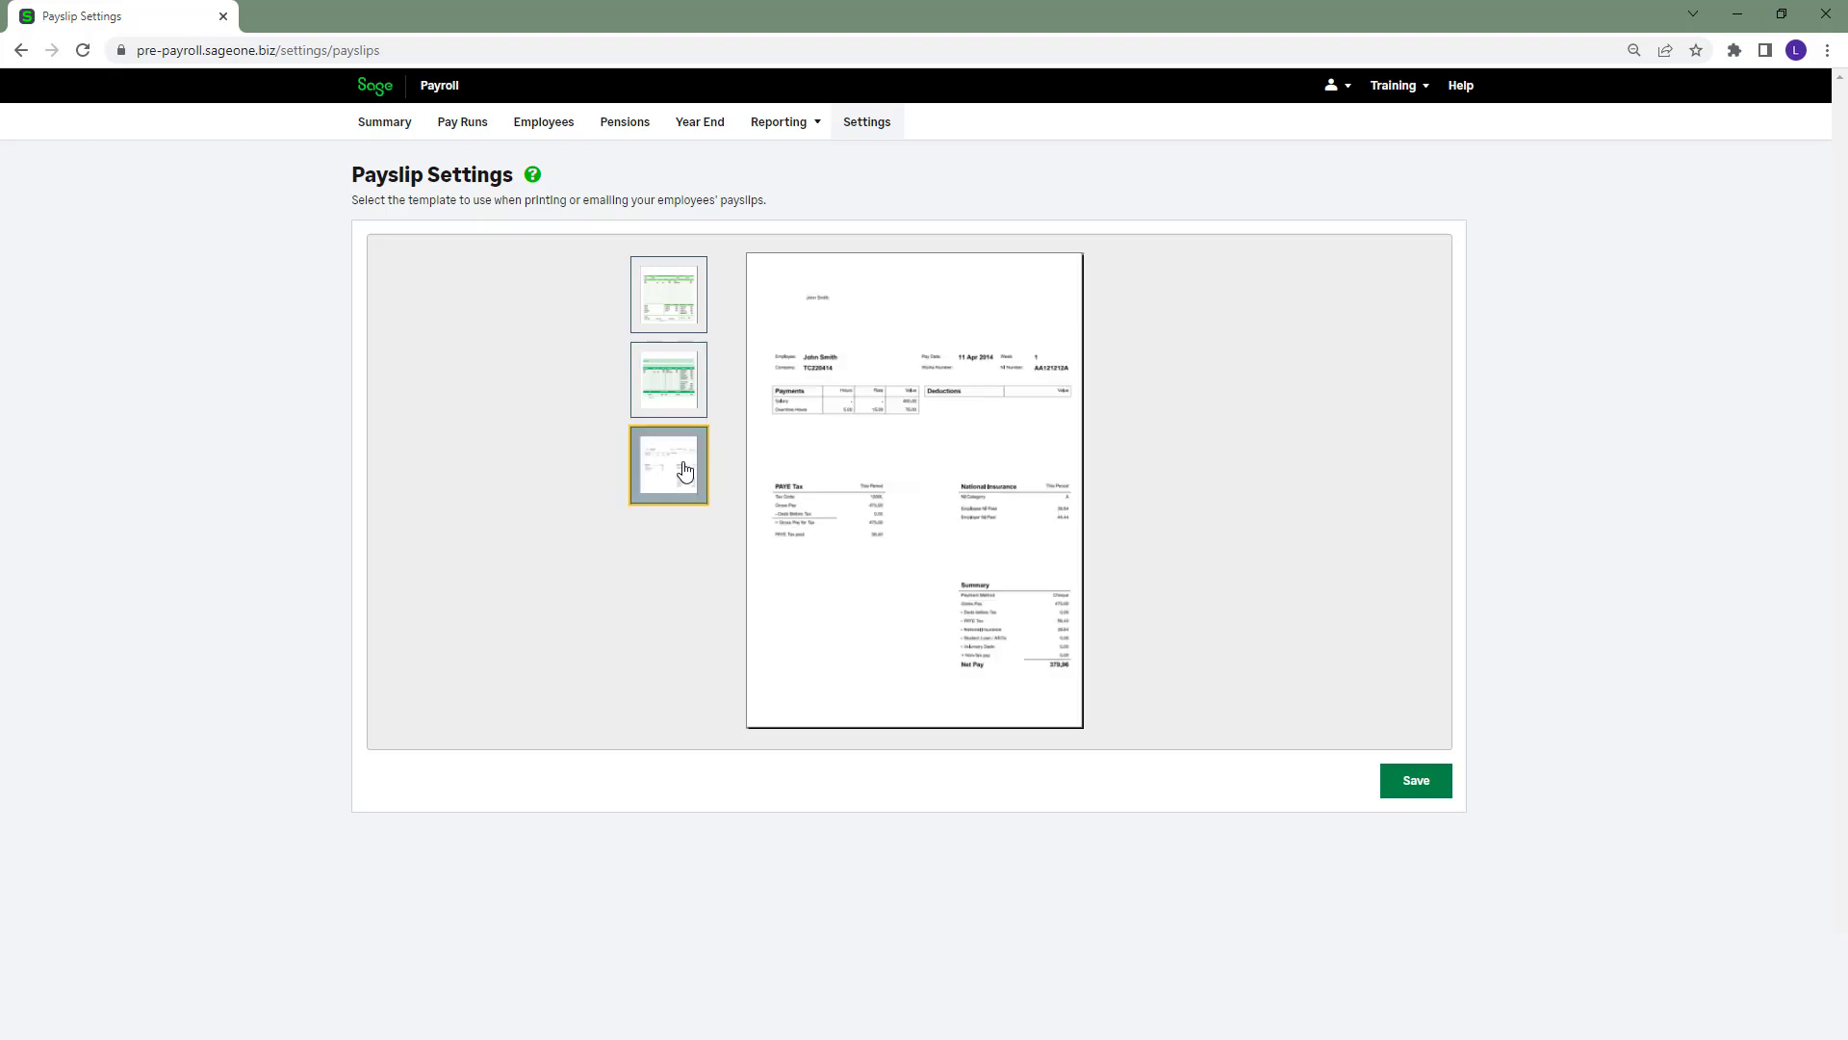
left_click(1411, 786)
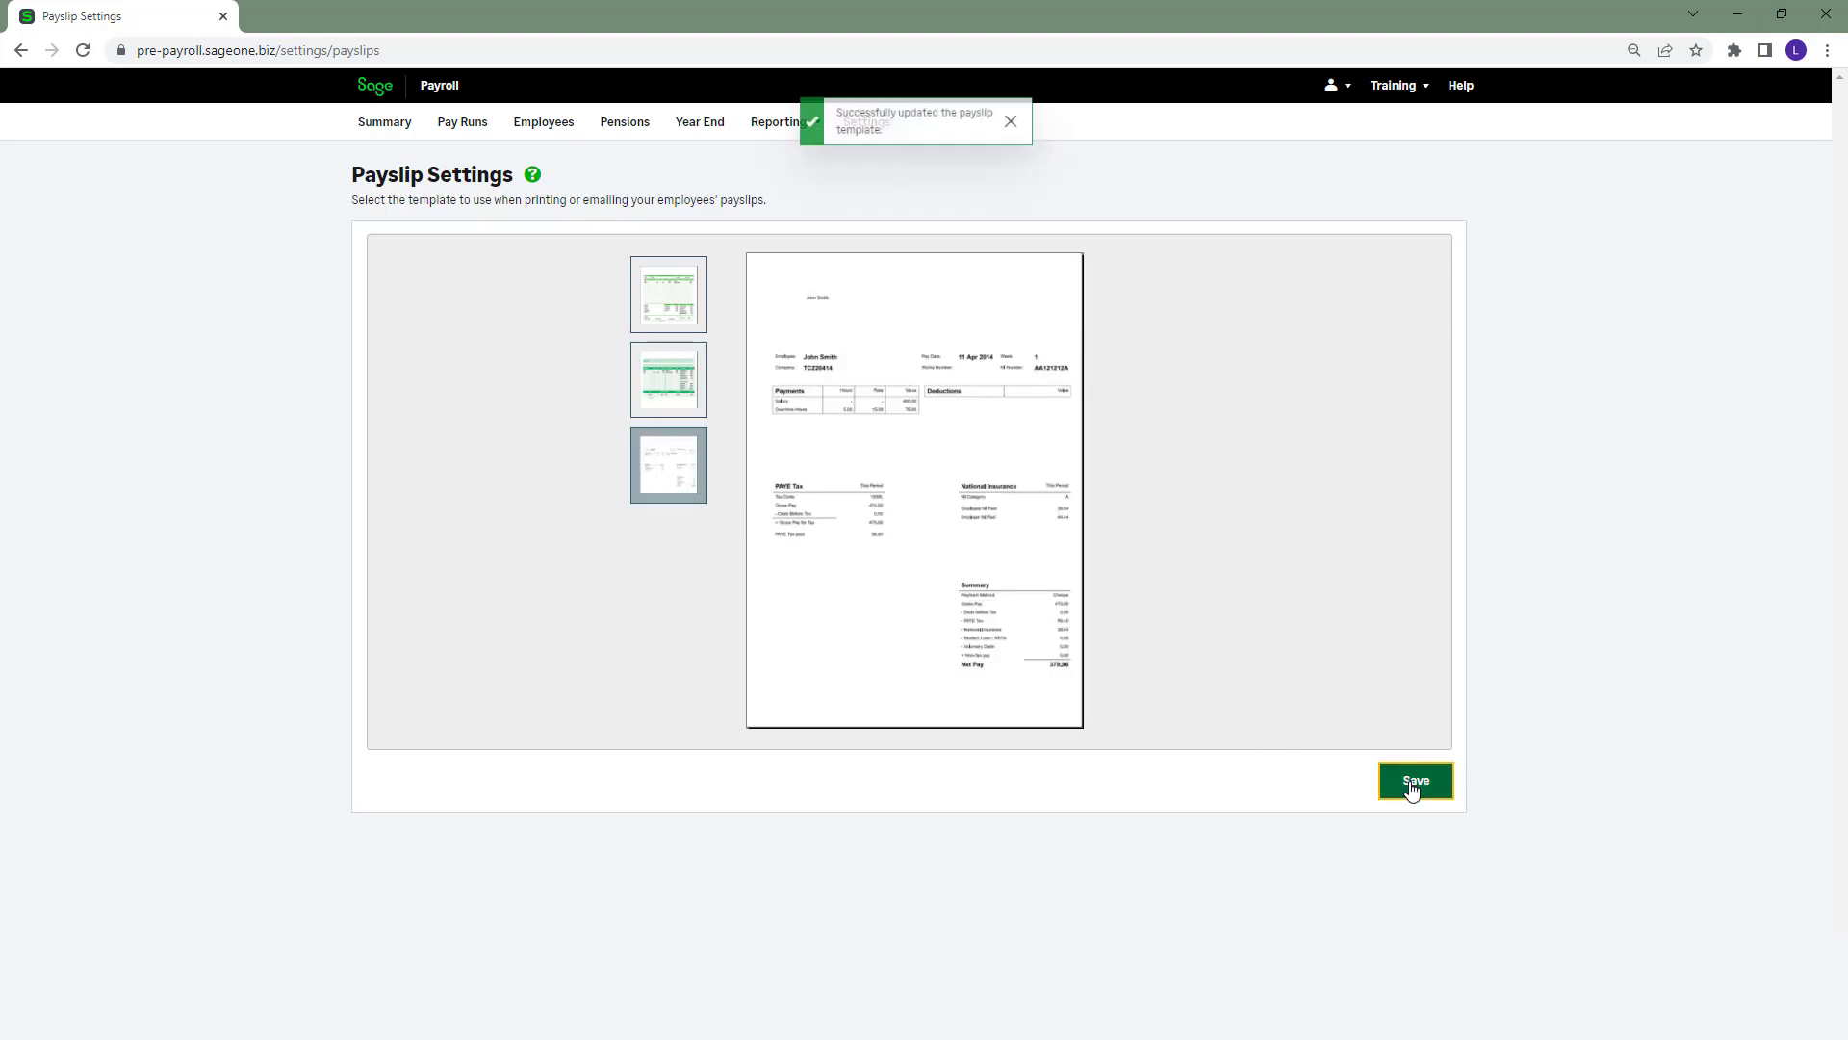
left_click(1021, 122)
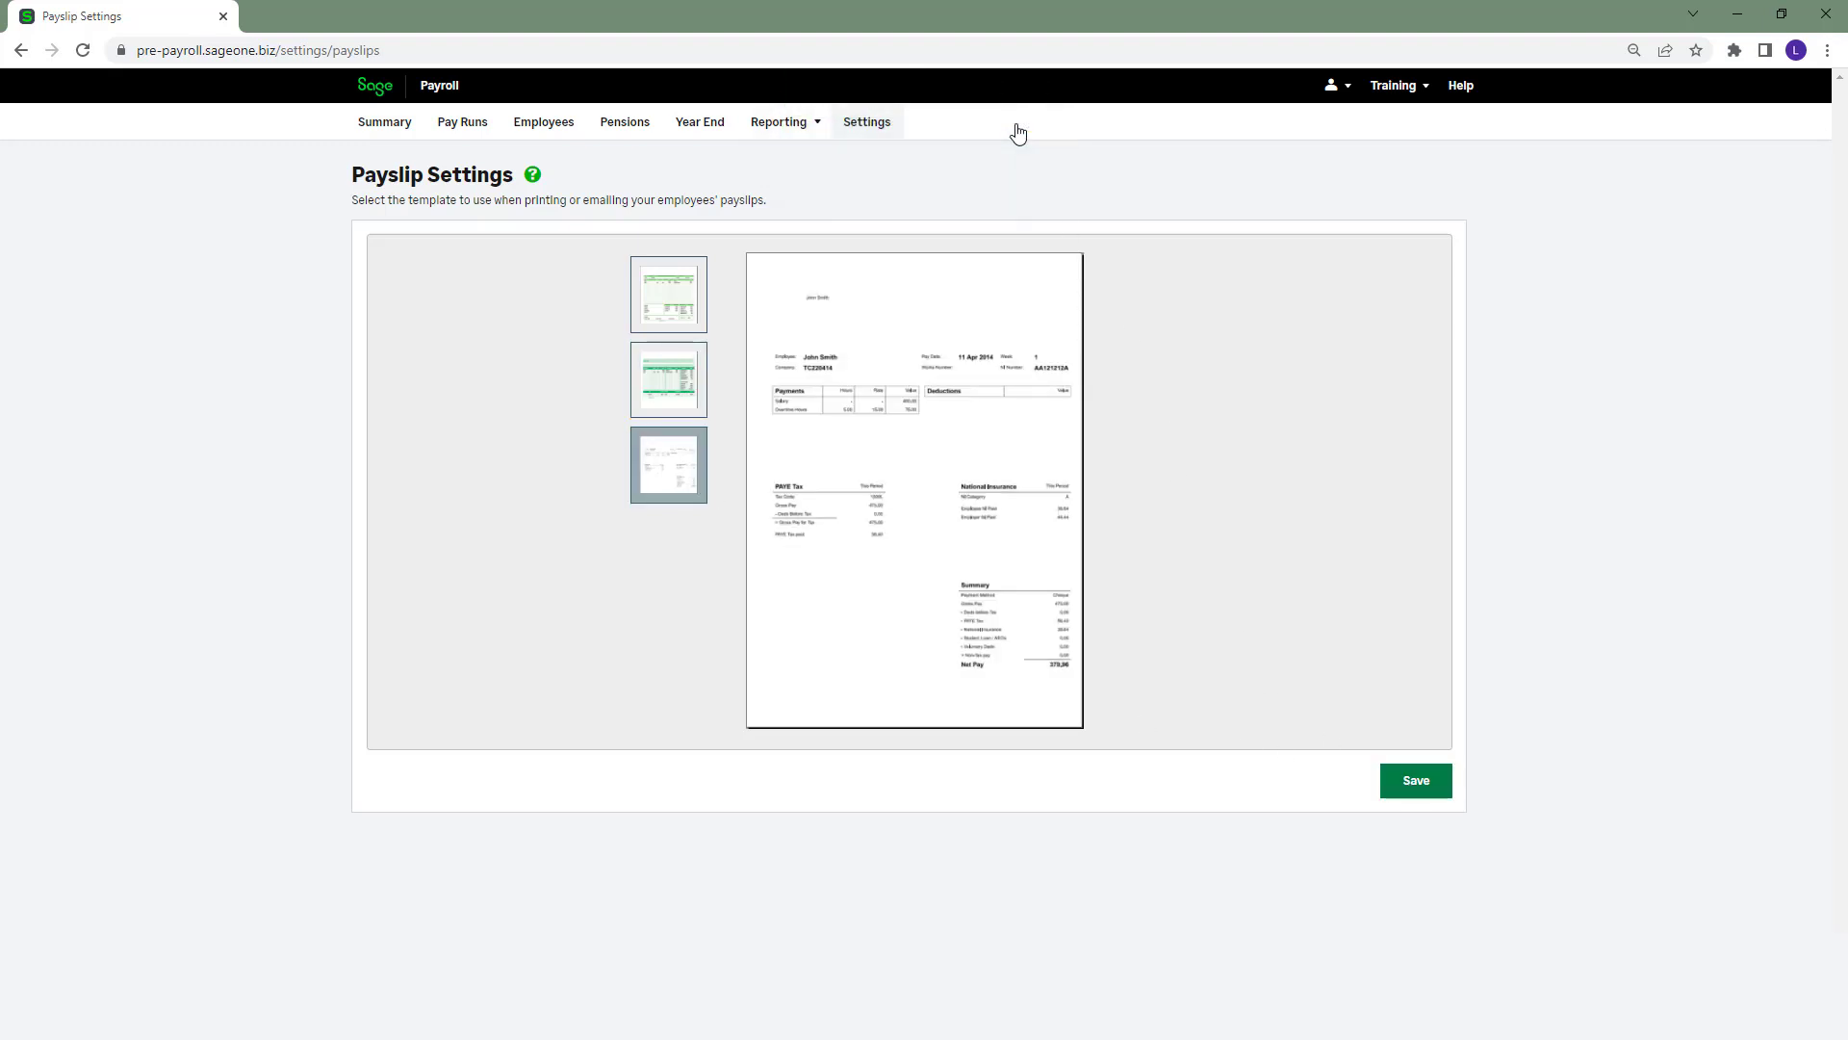
Review the payments and deductions lists in the Payments & Deductions settings
left_click(840, 127)
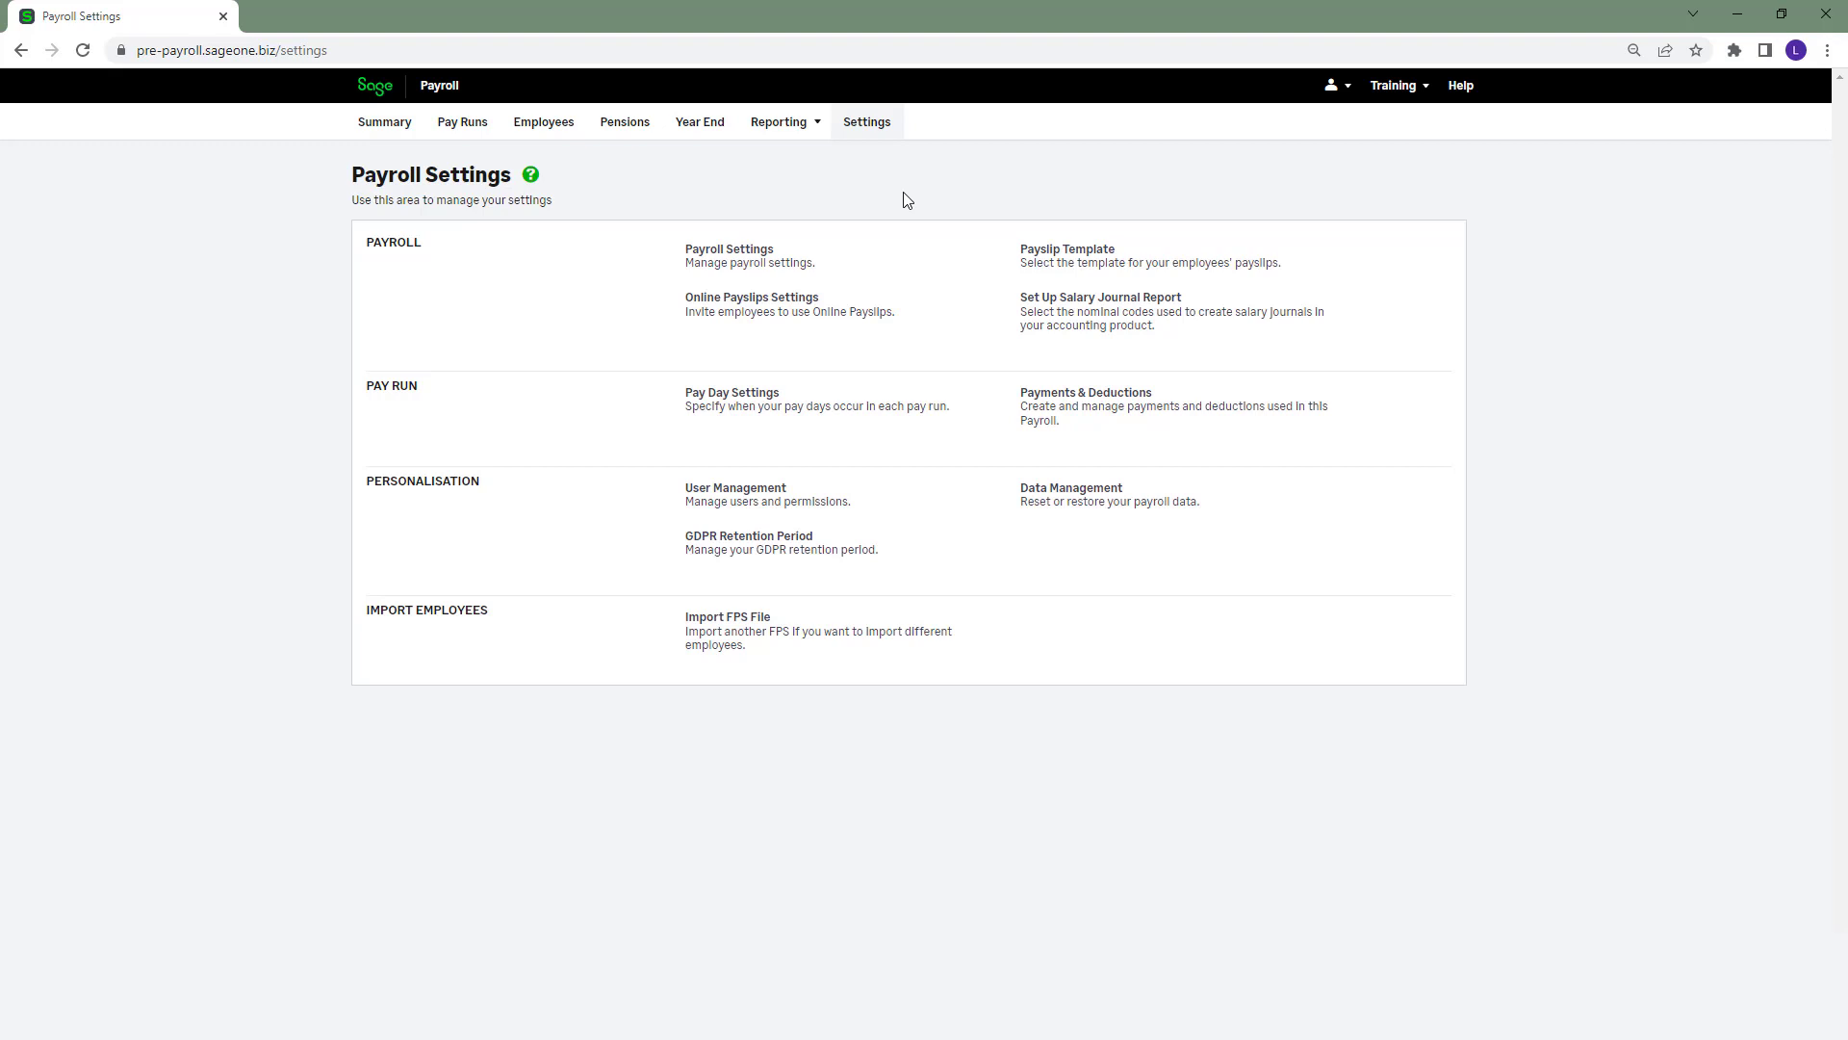
left_click(1113, 439)
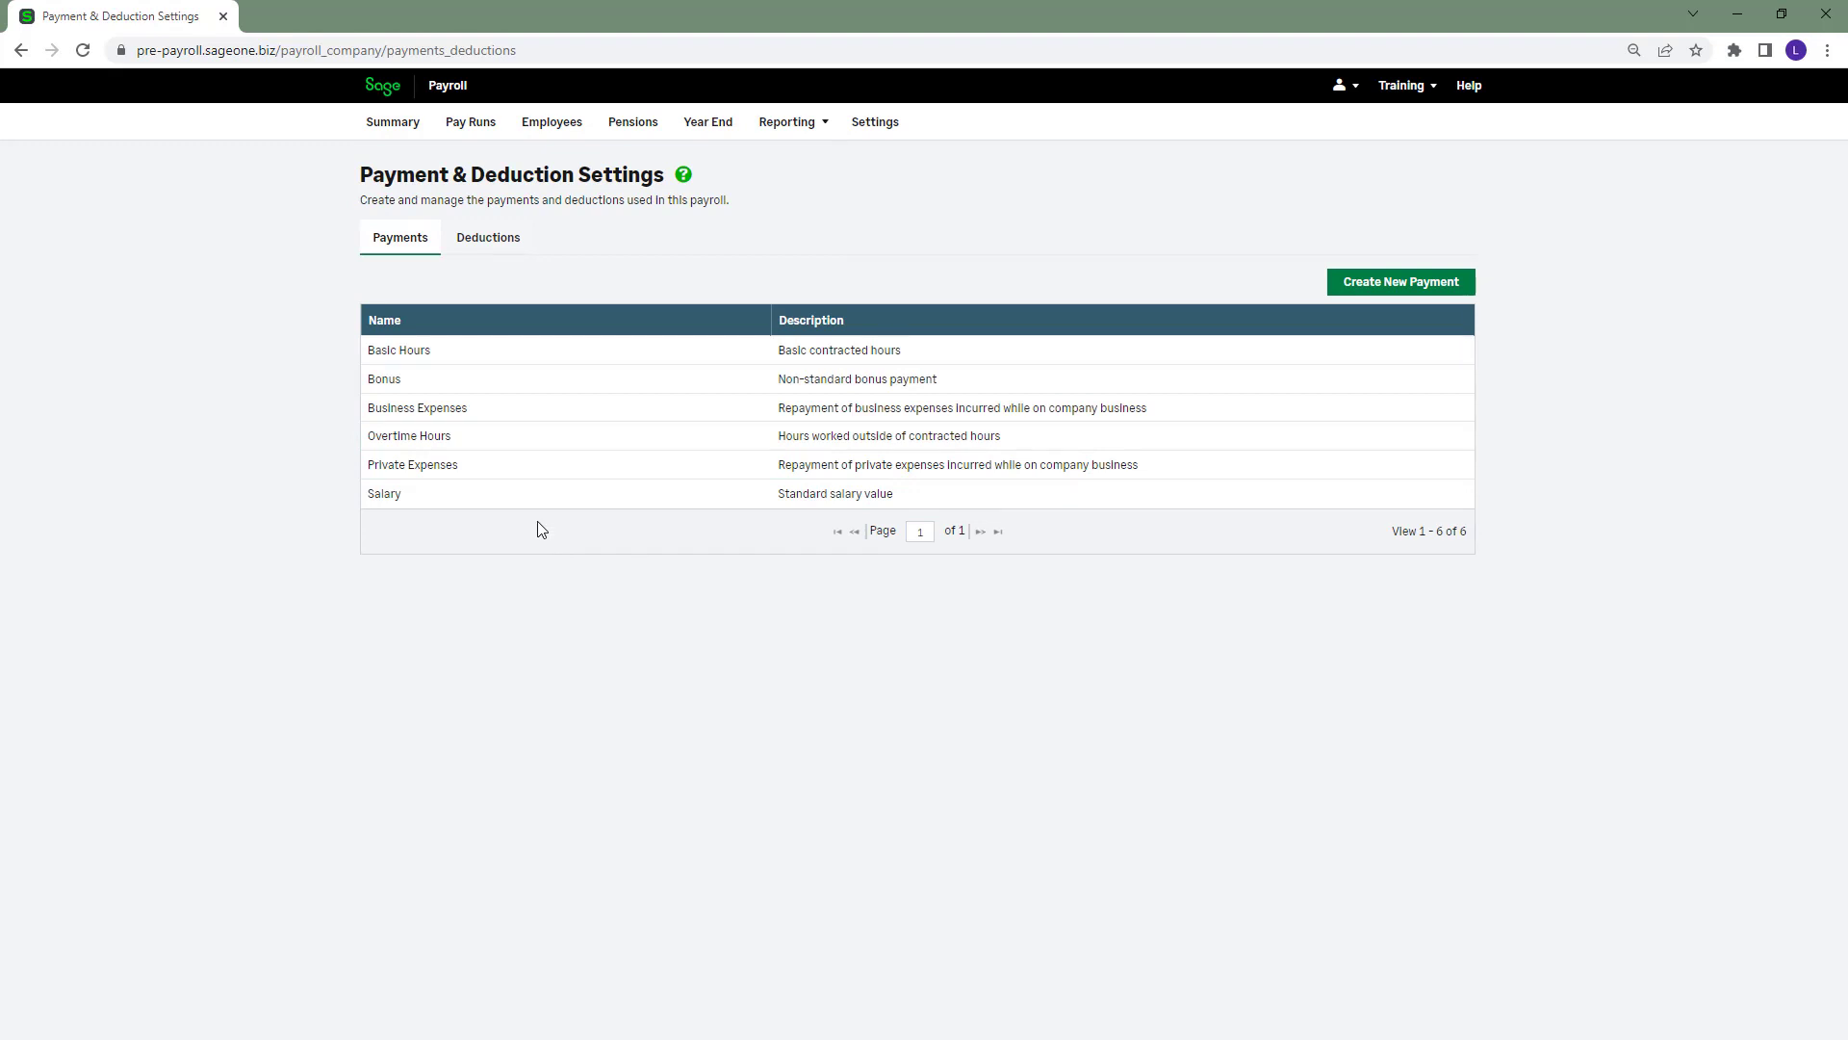
left_click(495, 248)
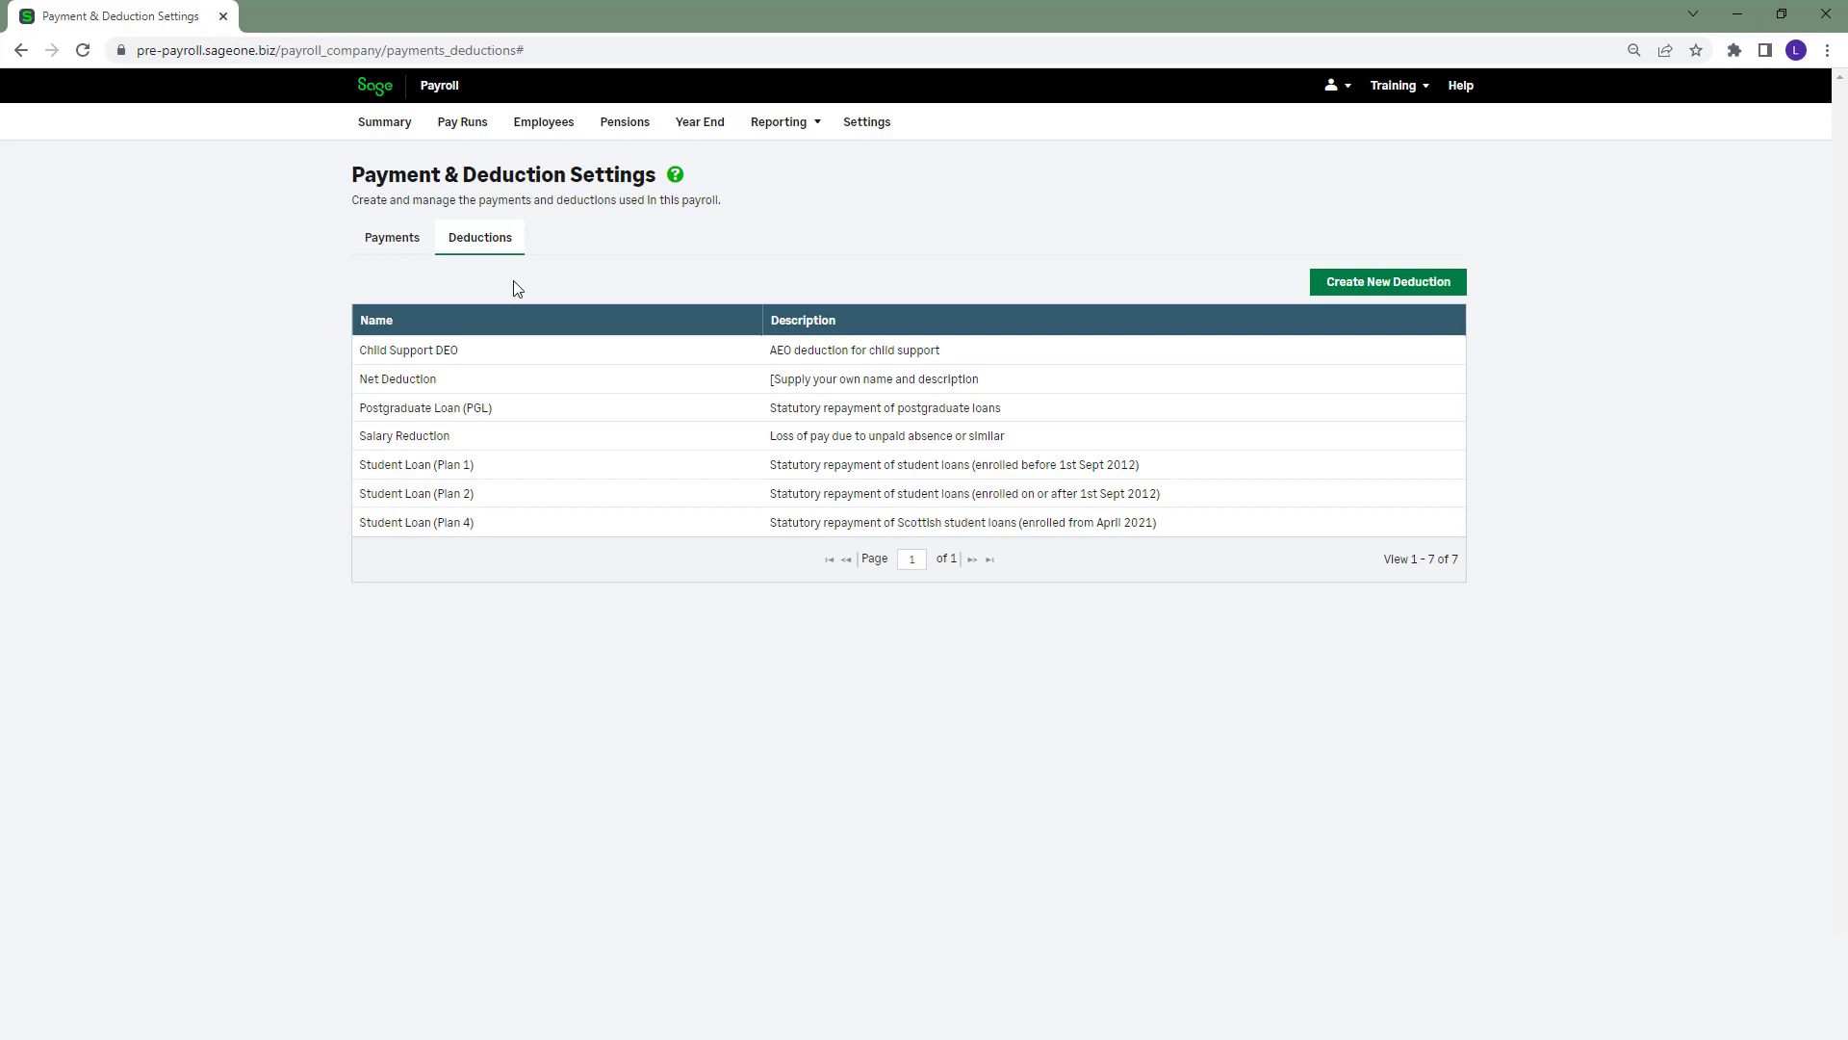
left_click(393, 253)
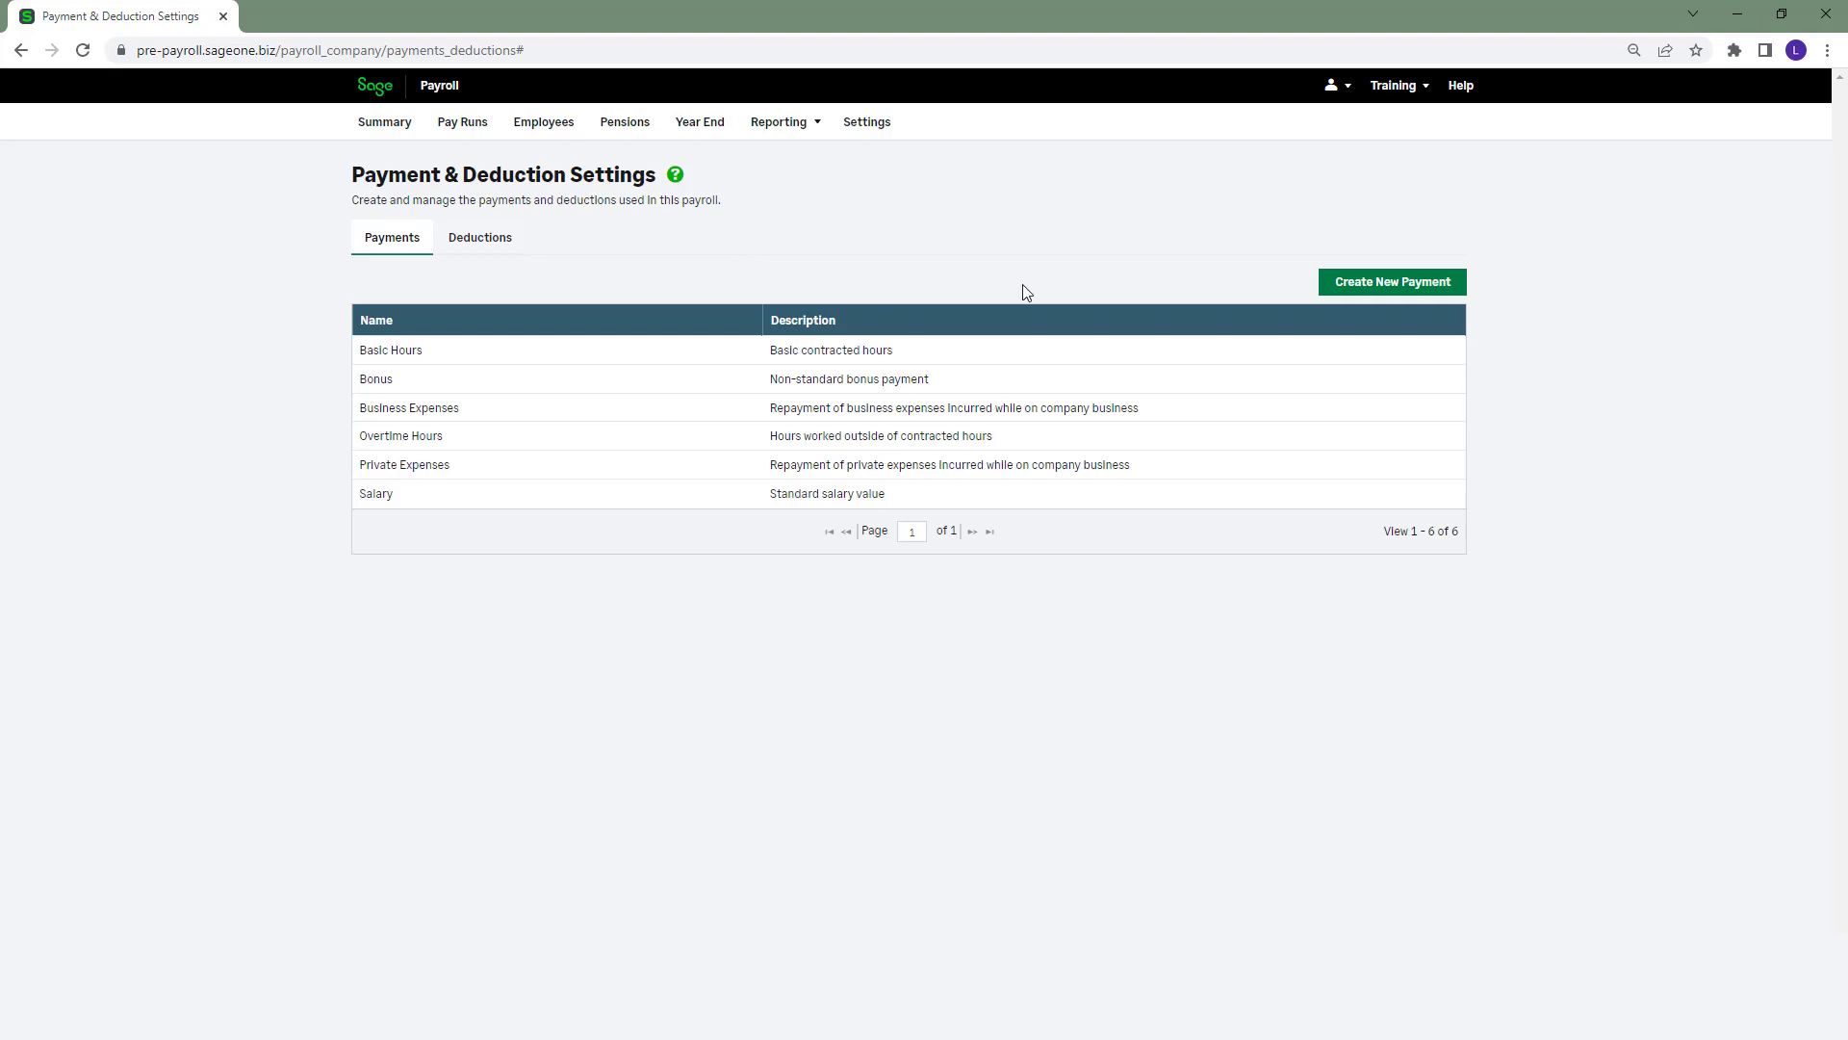
Begin a new payment, choose the Hourly Payments category and show the payment types it offers
left_click(1336, 286)
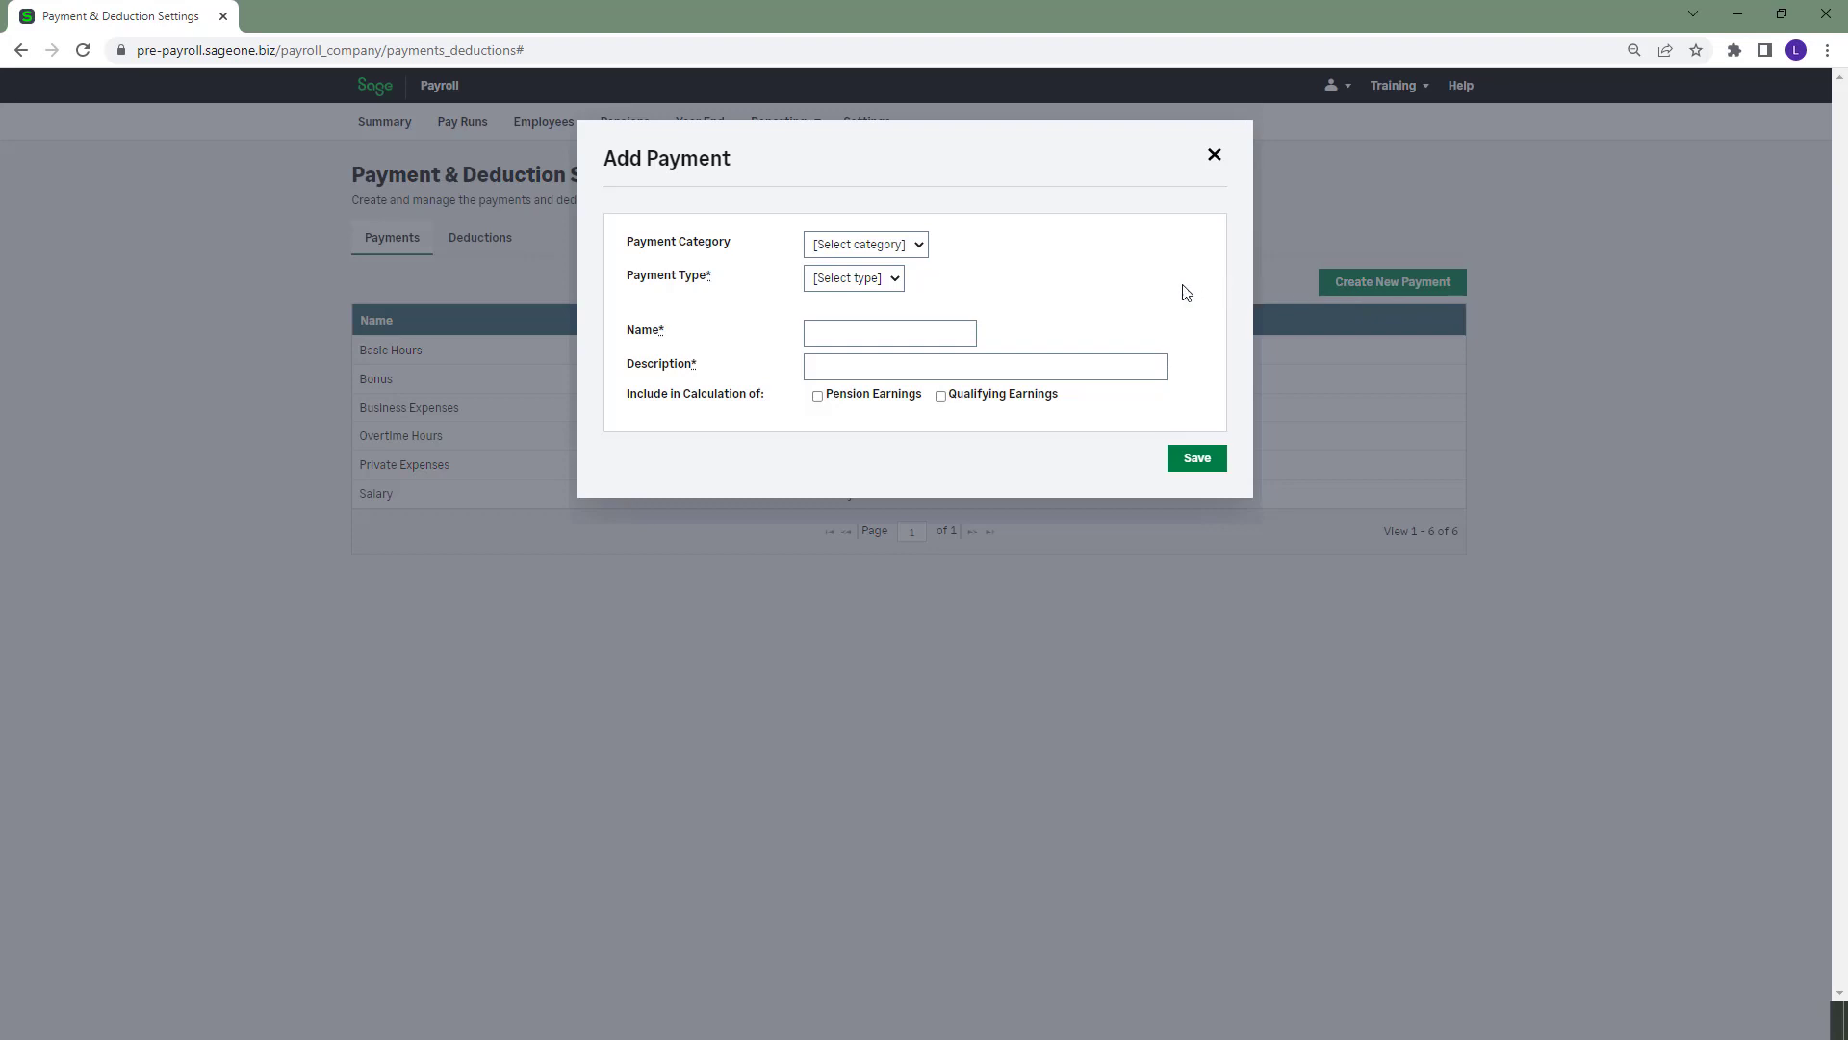
left_click(922, 246)
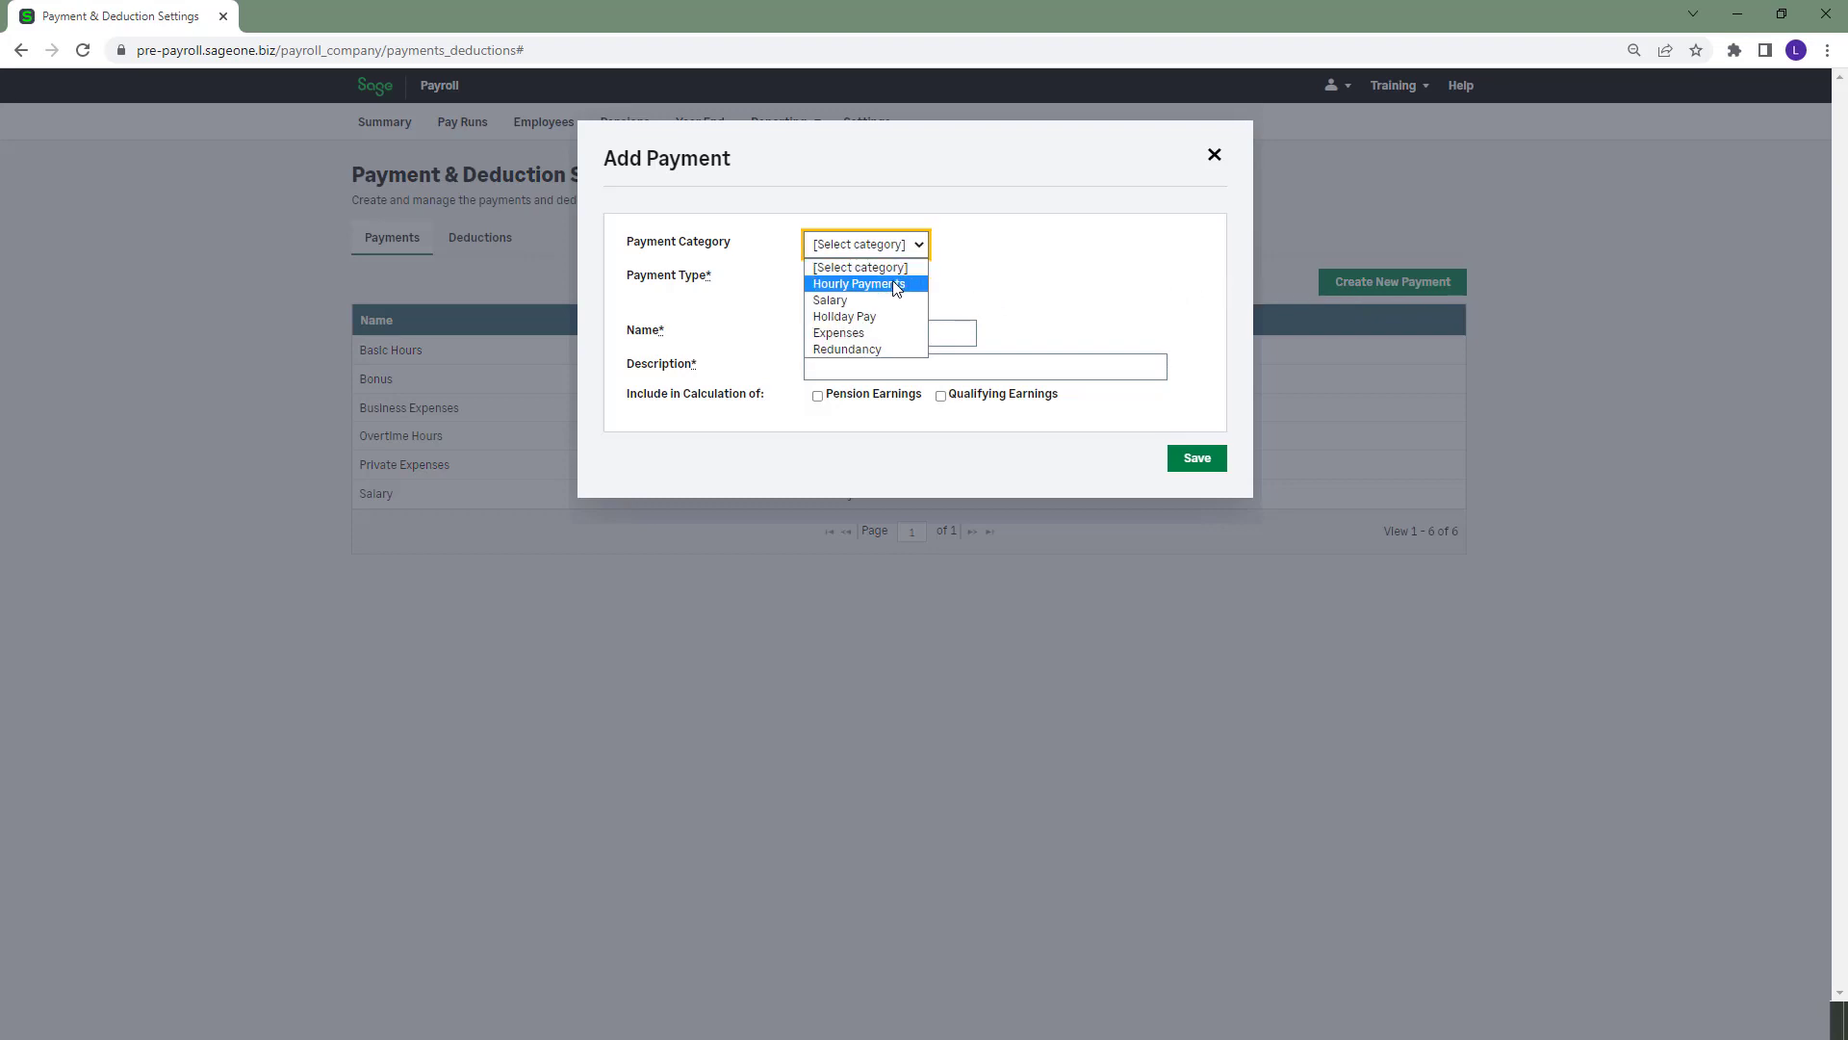
left_click(890, 284)
left_click(900, 281)
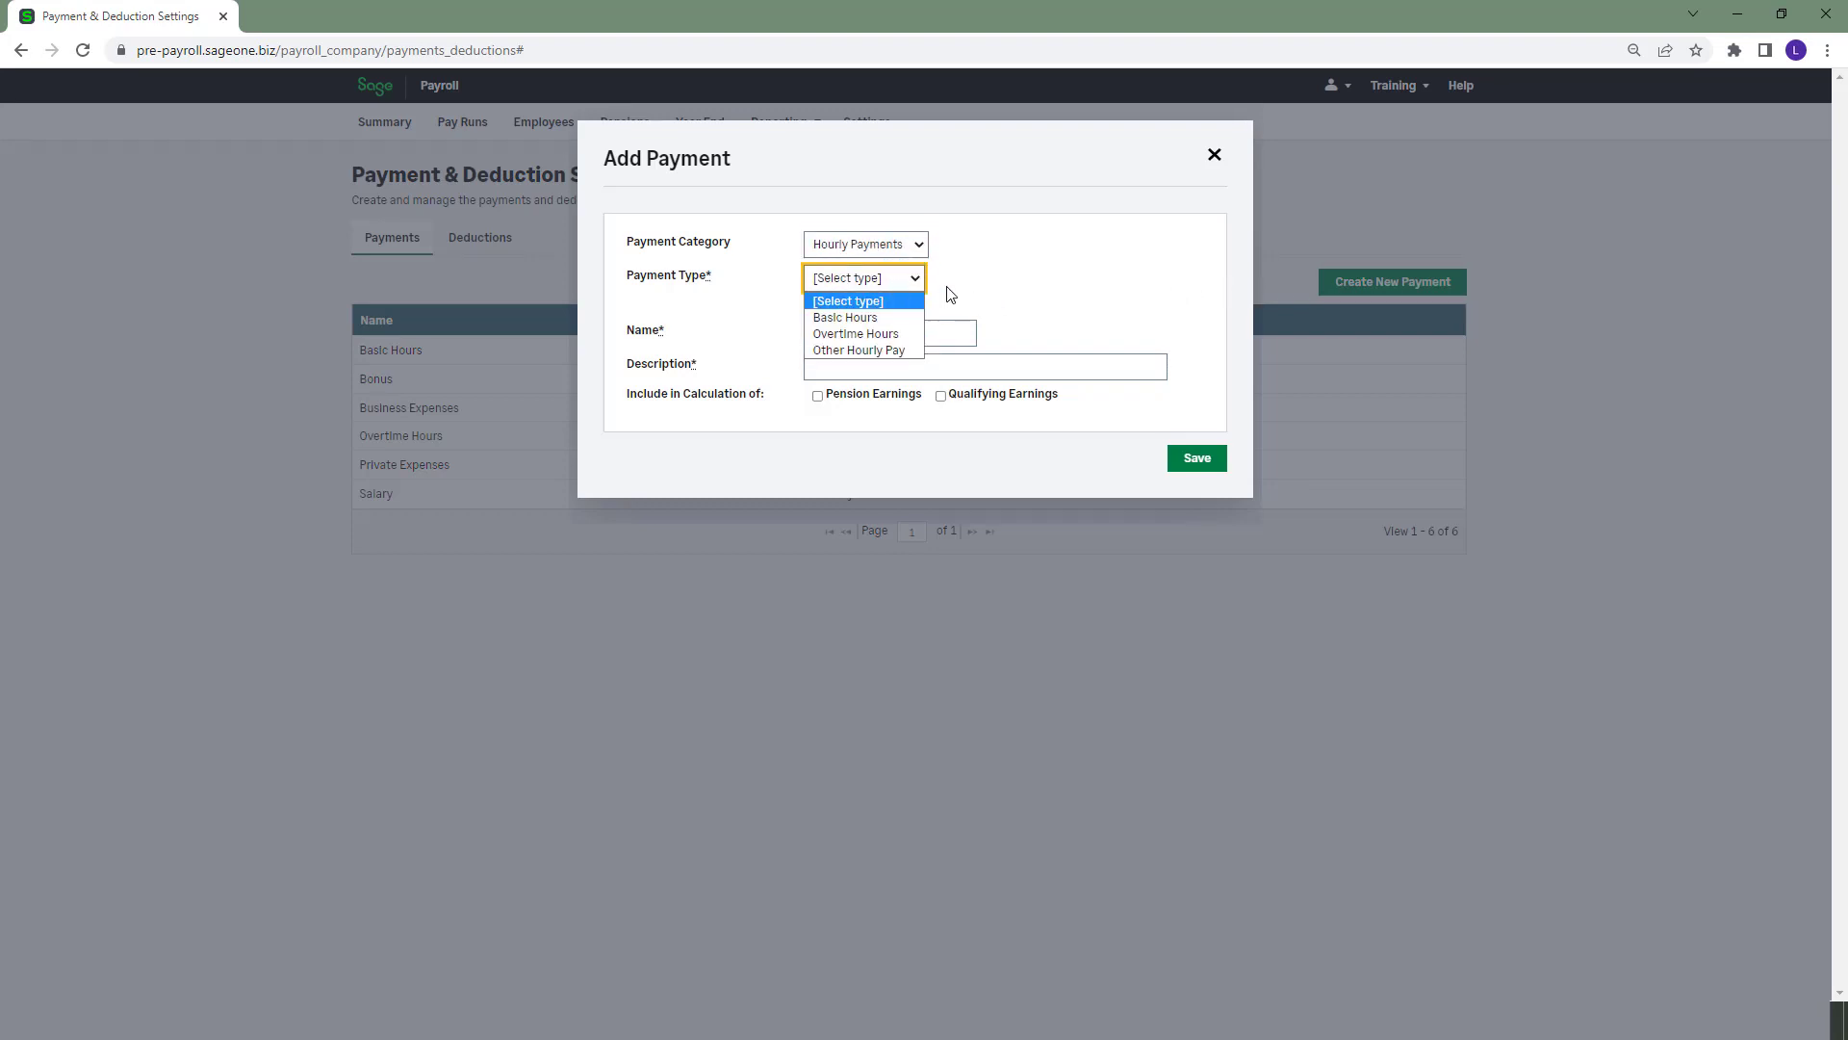
left_click(1005, 299)
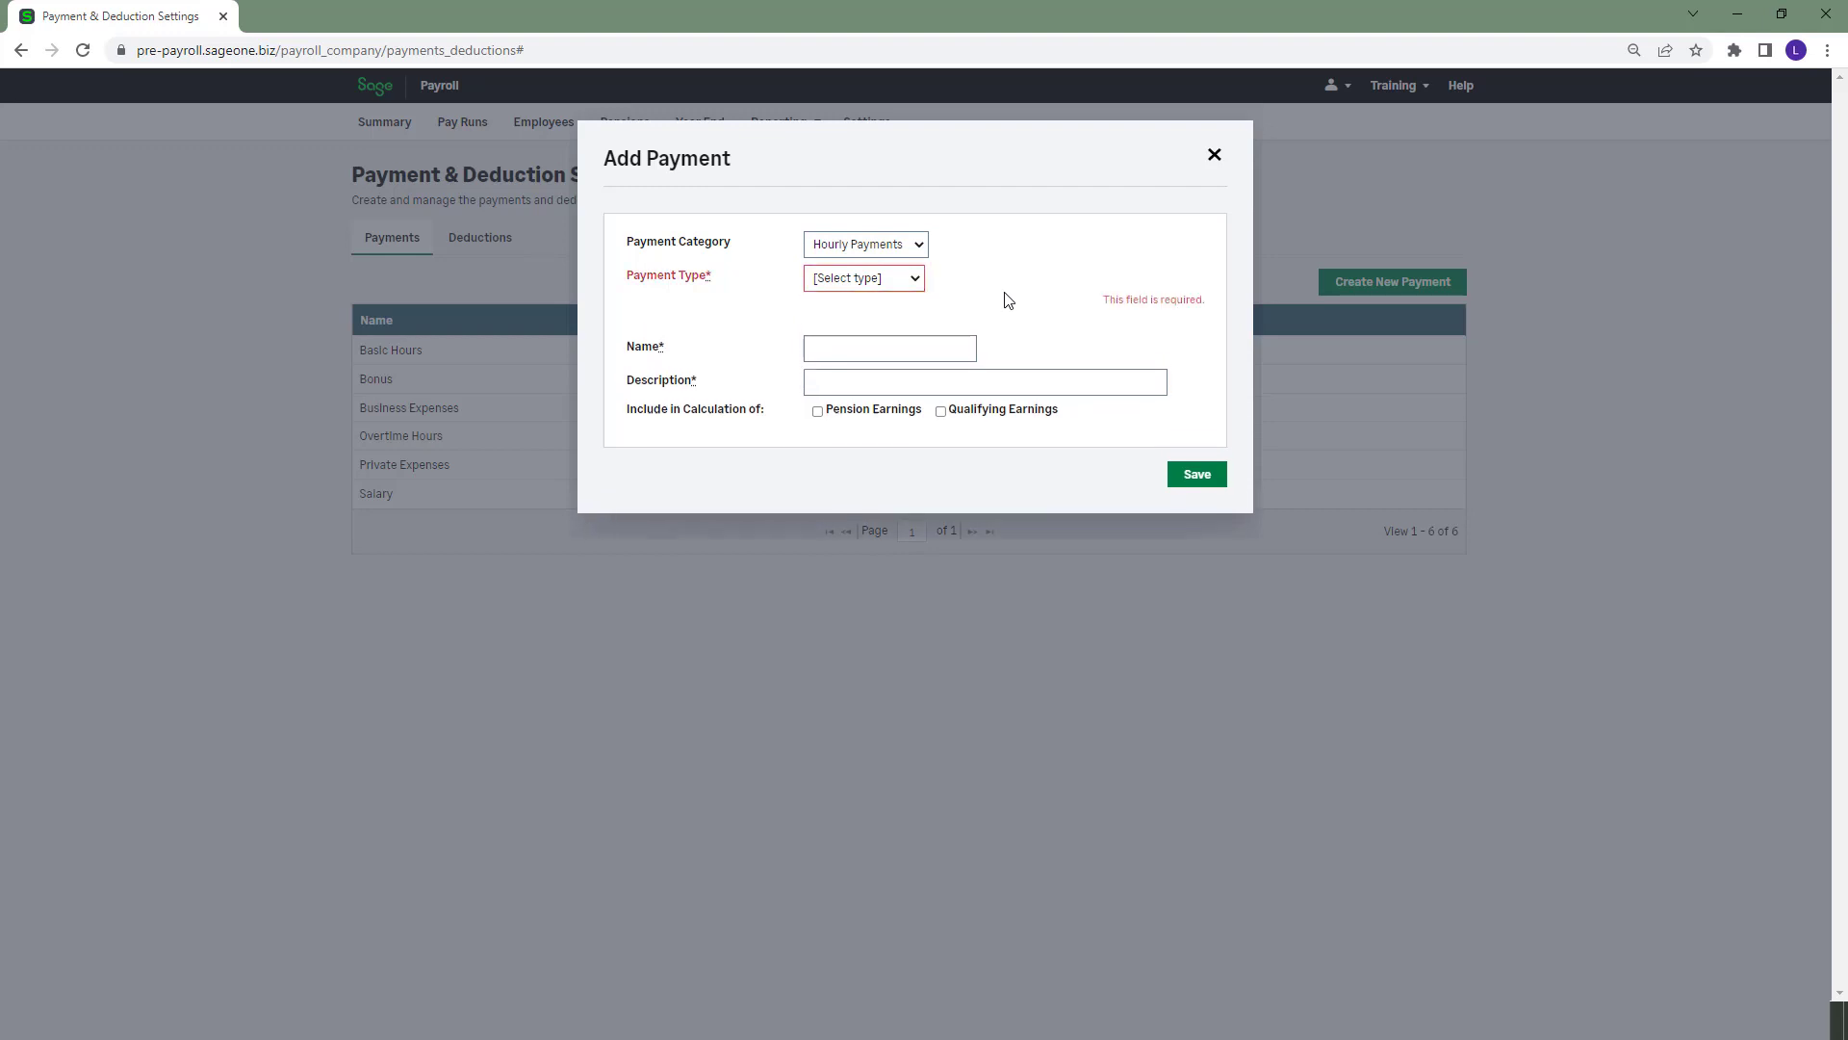
Choose the Salary category and Bonus type for the new payment, review its name and description, and close without saving
left_click(924, 247)
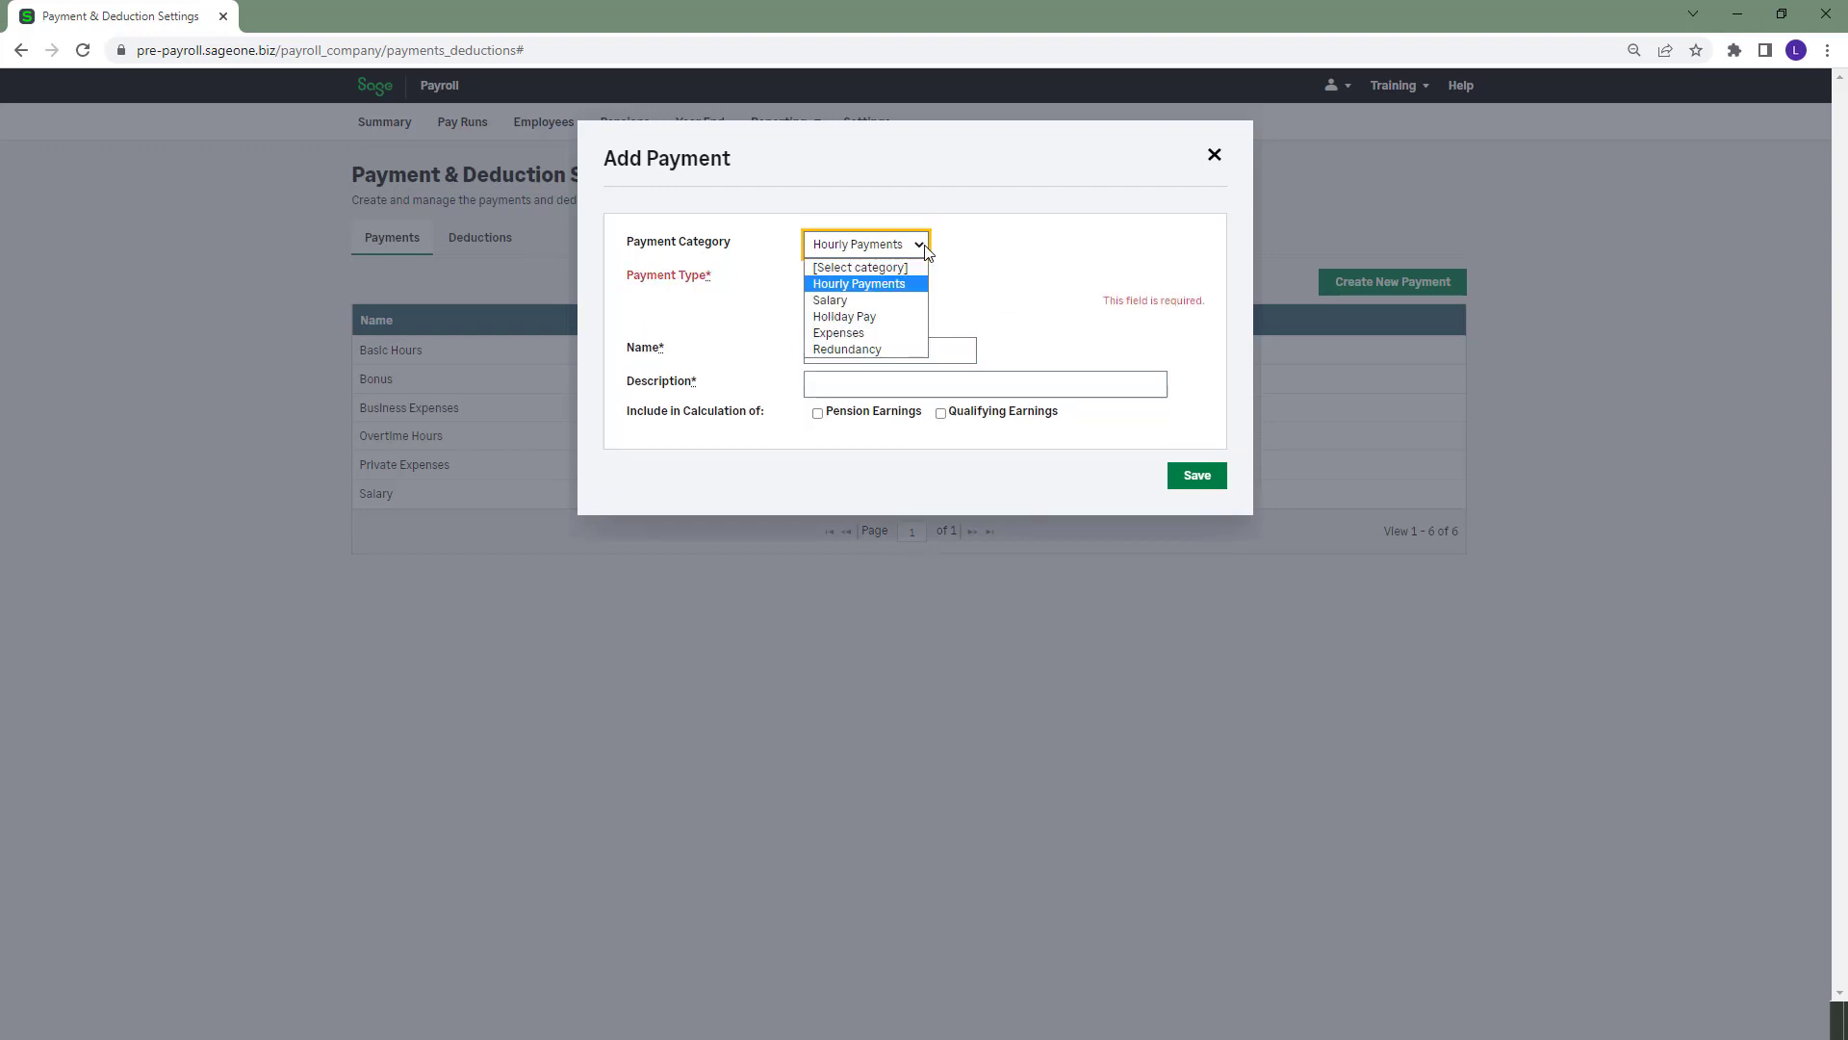
left_click(919, 304)
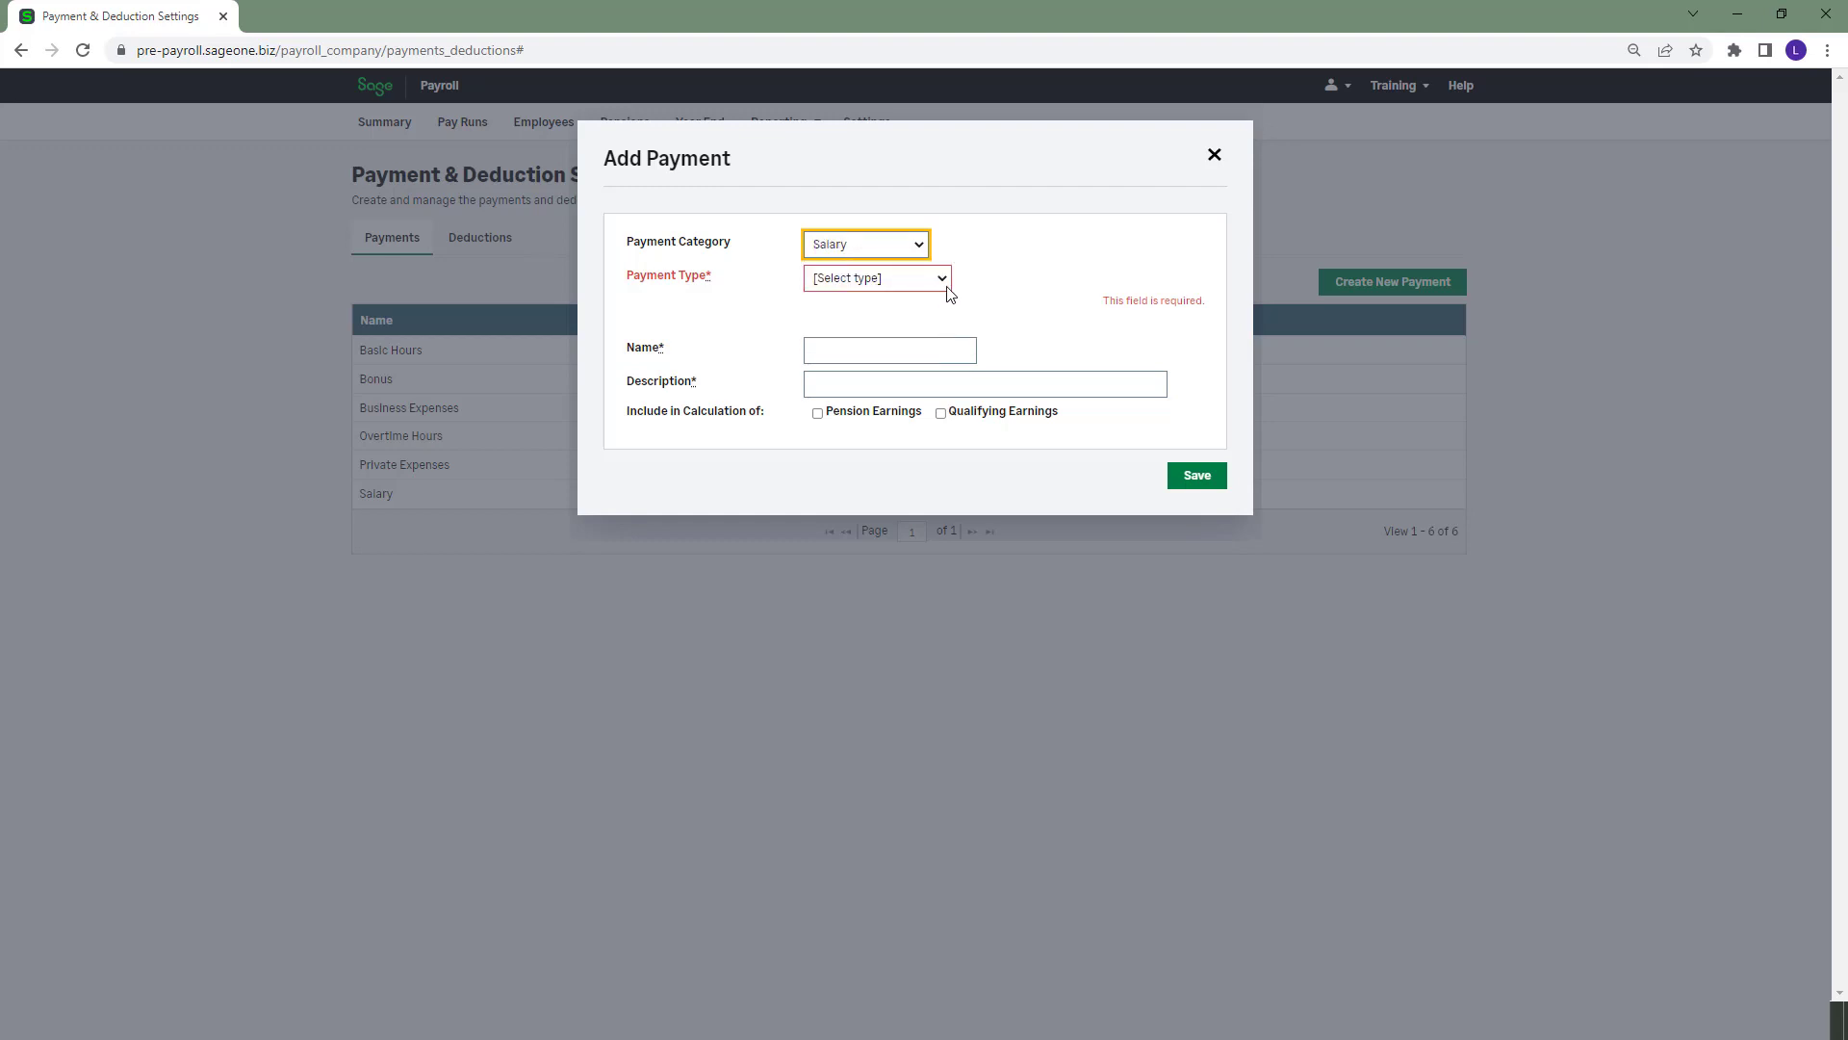
left_click(949, 291)
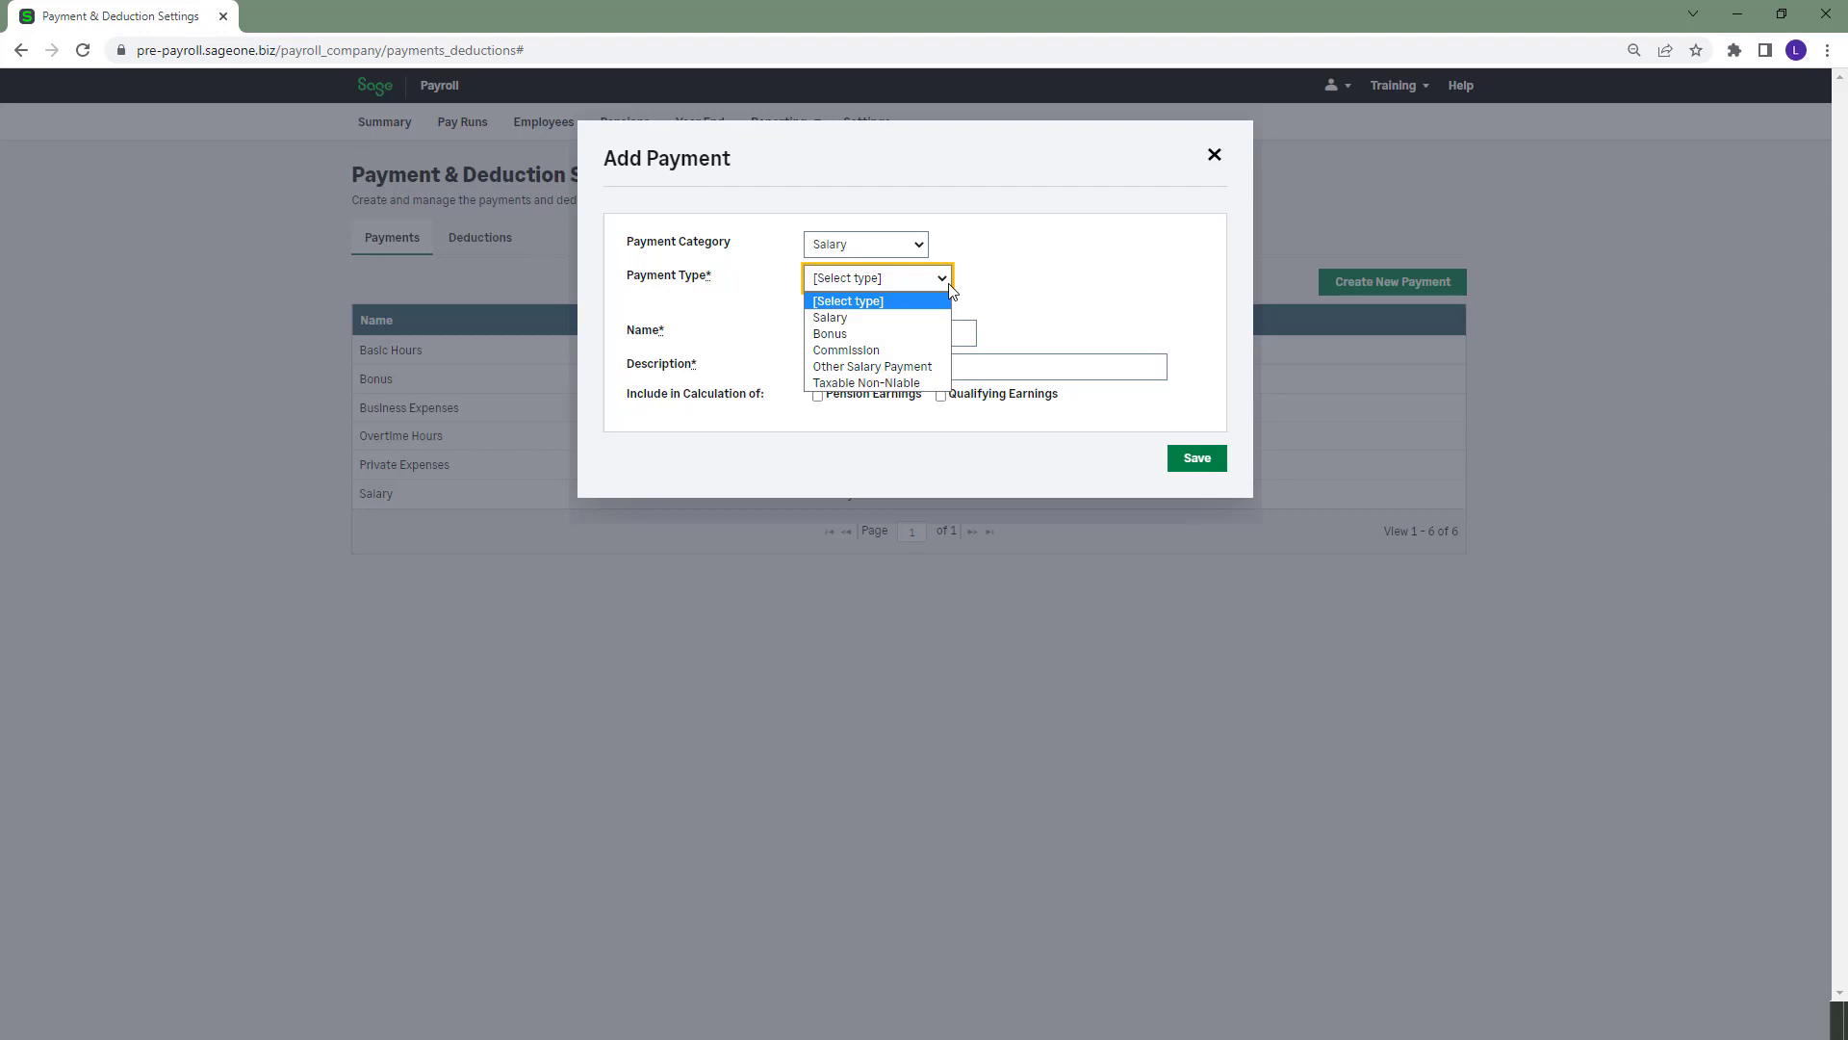
left_click(939, 335)
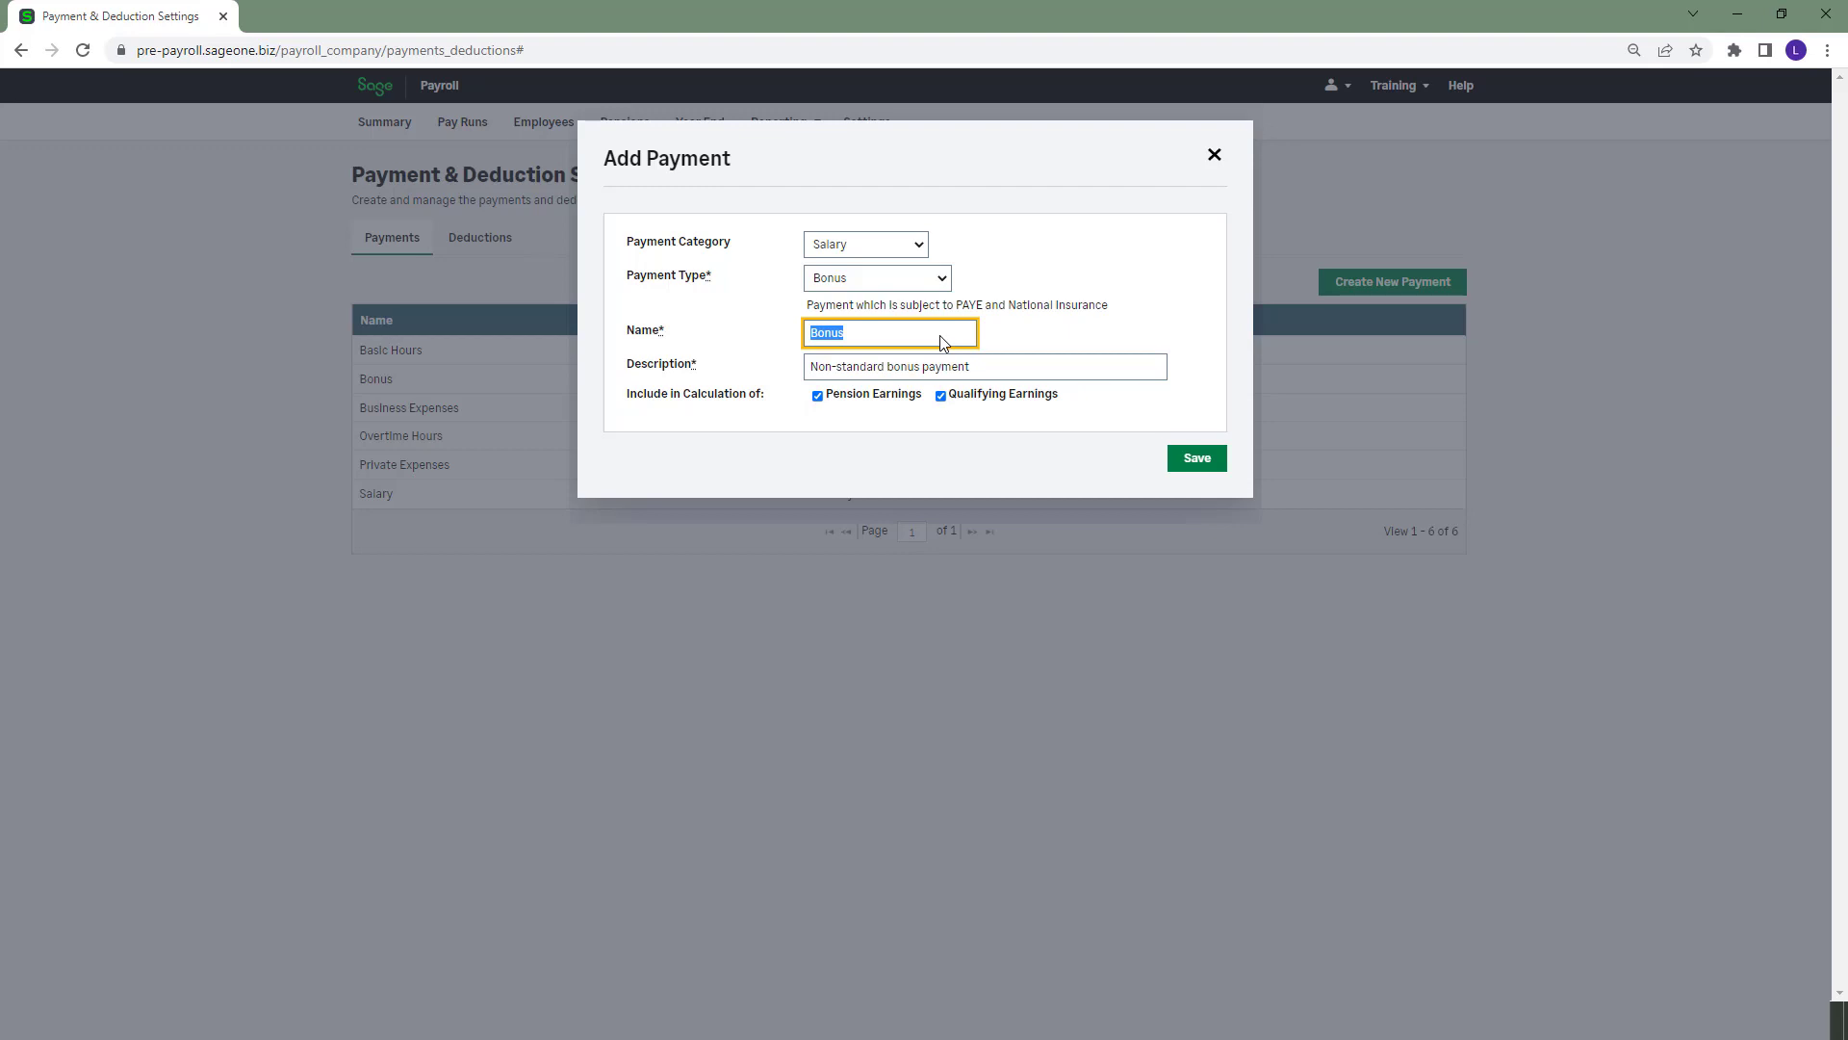
triple_click(1000, 364)
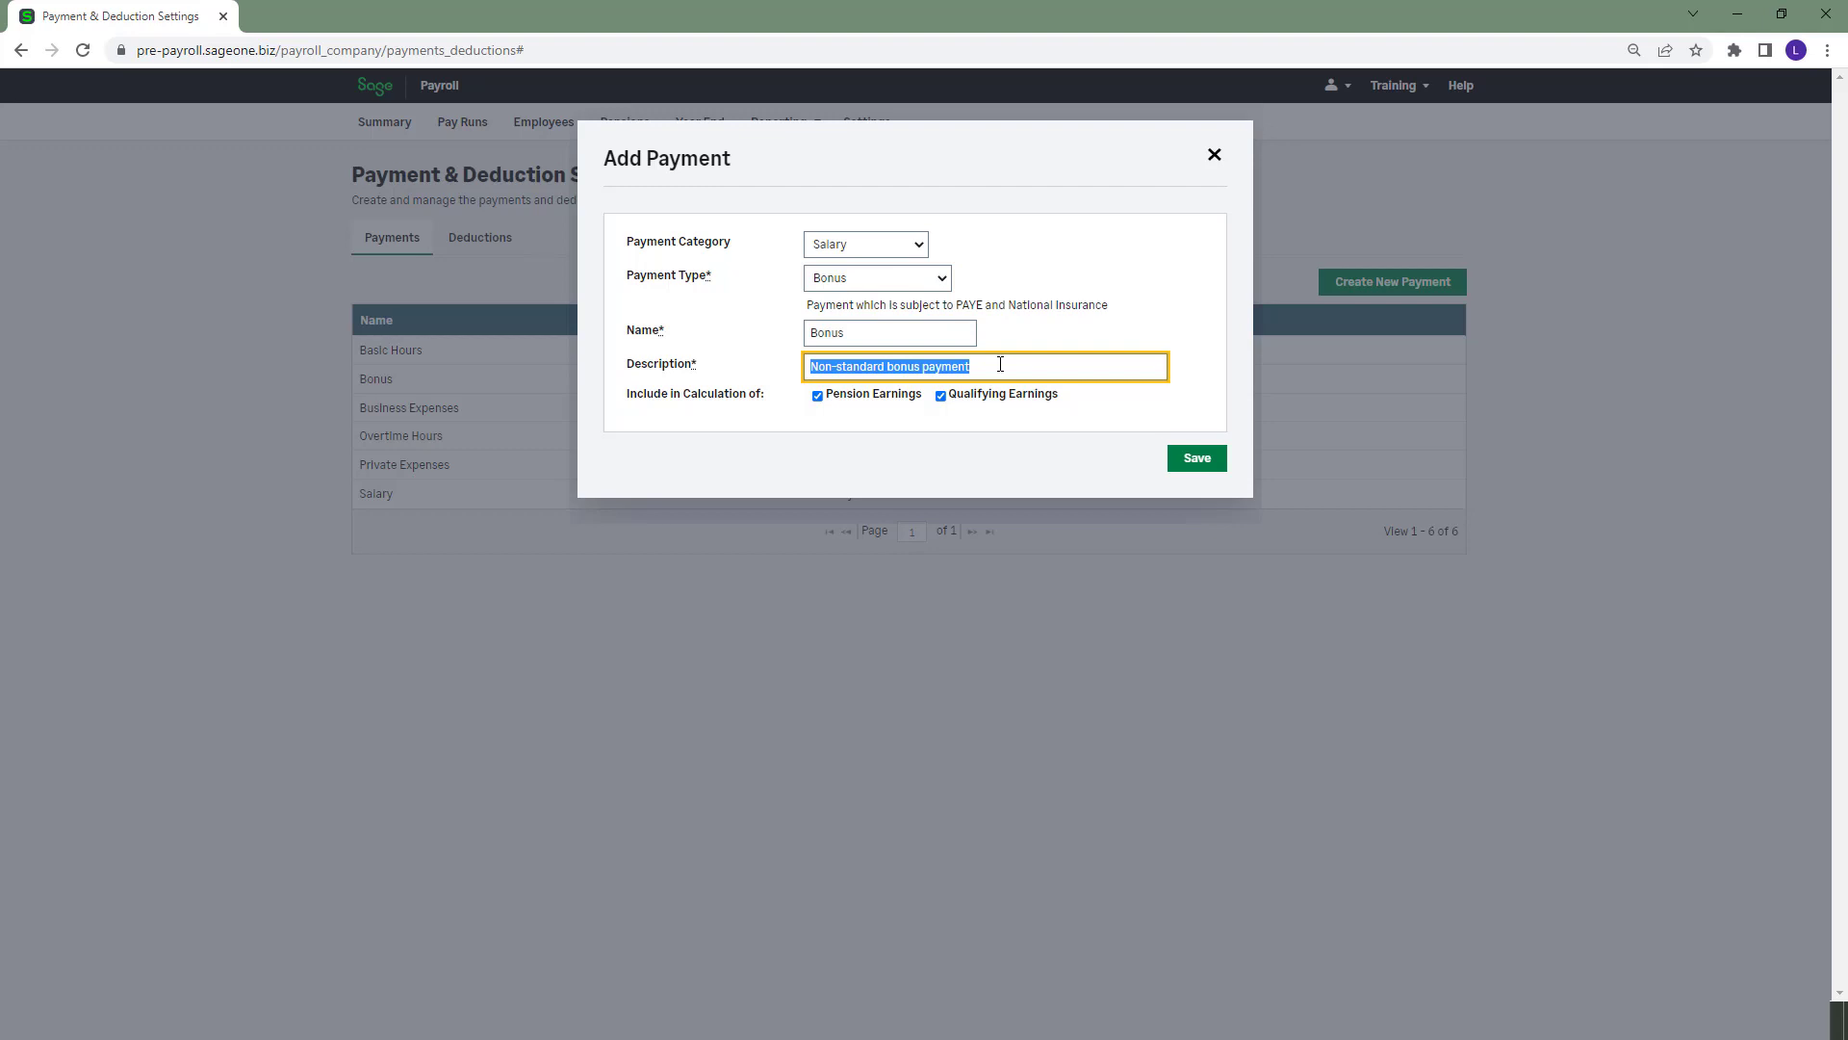
left_click(1015, 364)
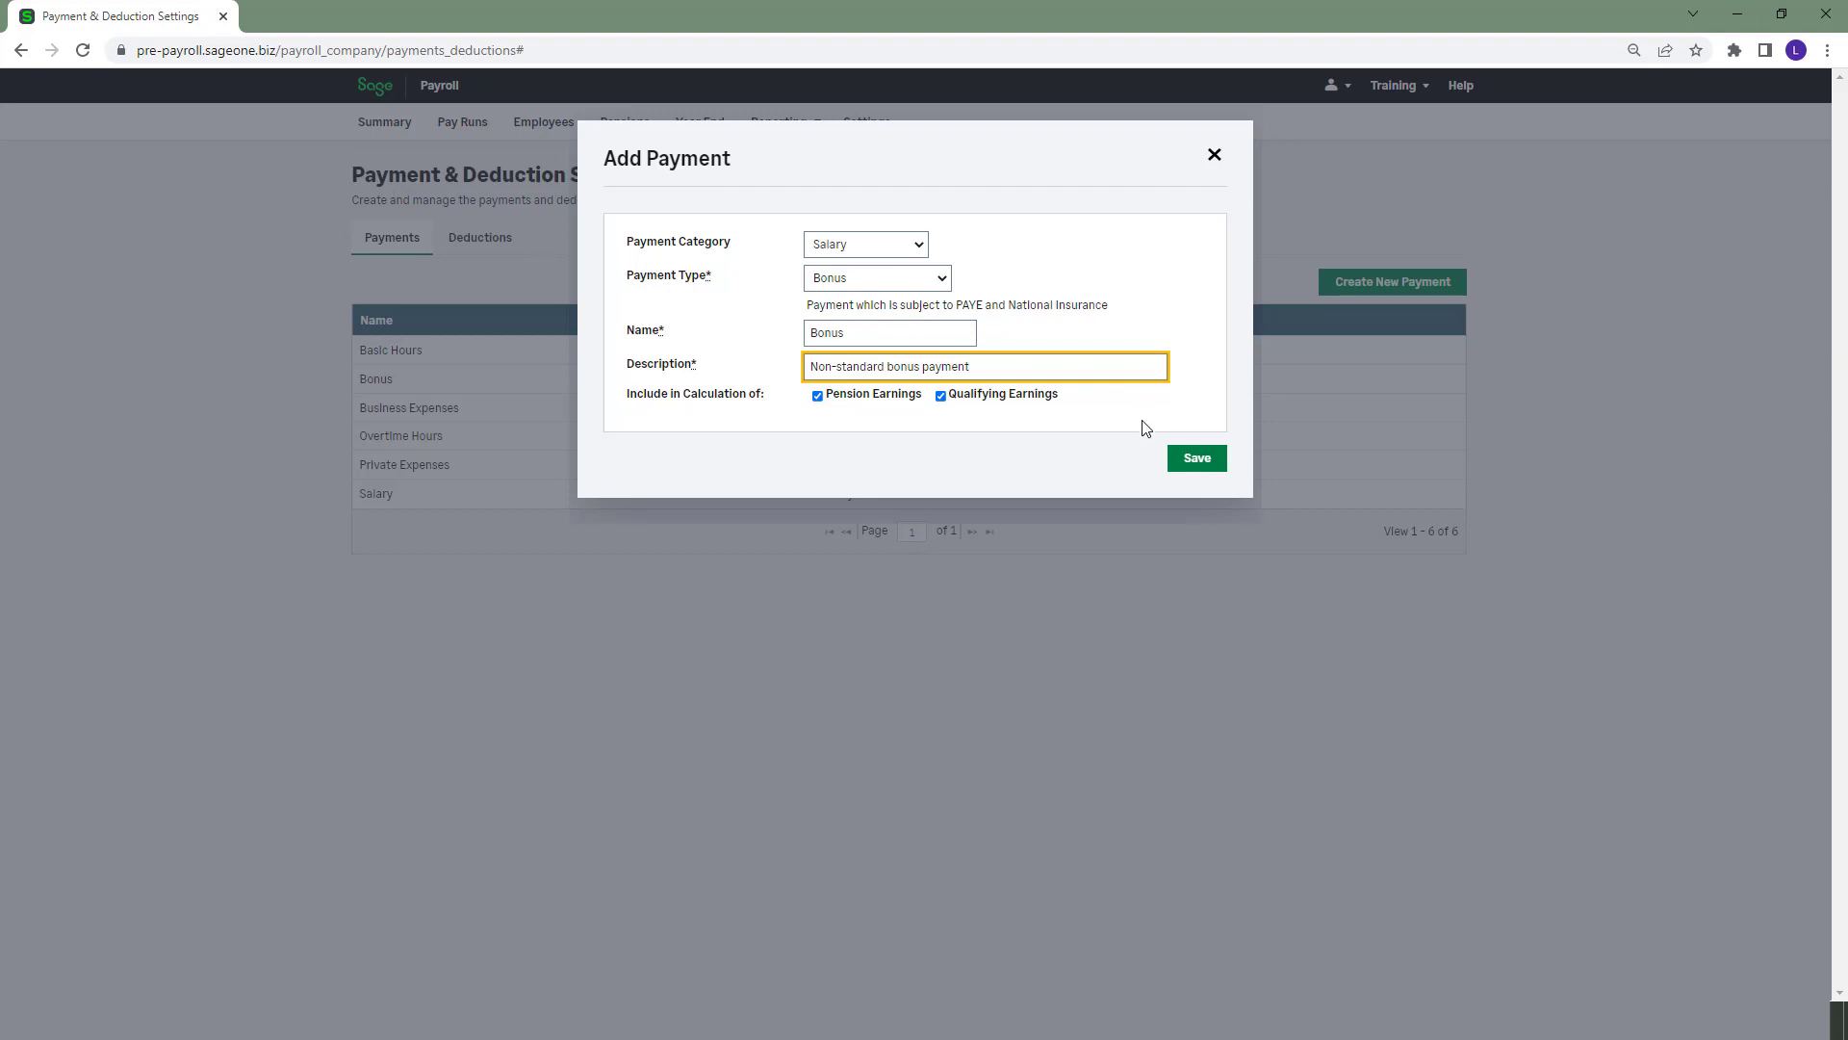
left_click(1214, 155)
Begin a new deduction and choose the Gross Deductions category with the Salary Reduction type
left_click(501, 248)
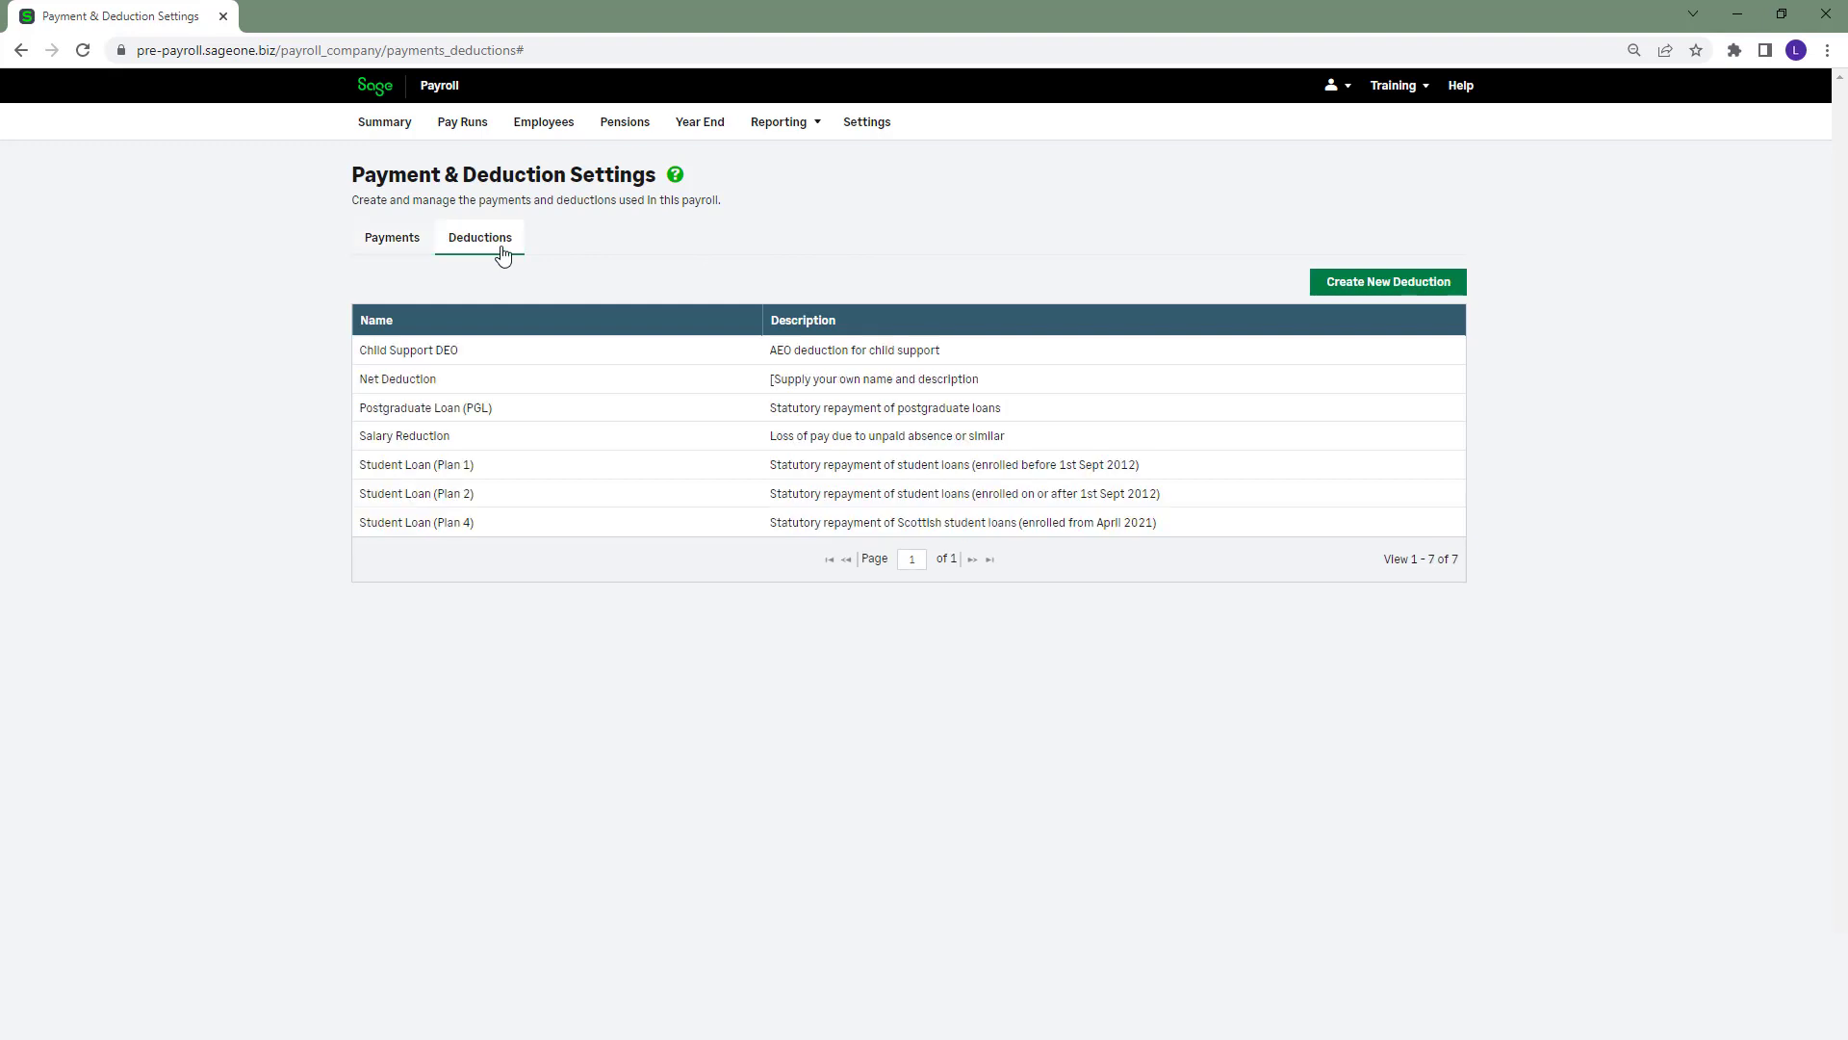
left_click(1398, 287)
left_click(992, 251)
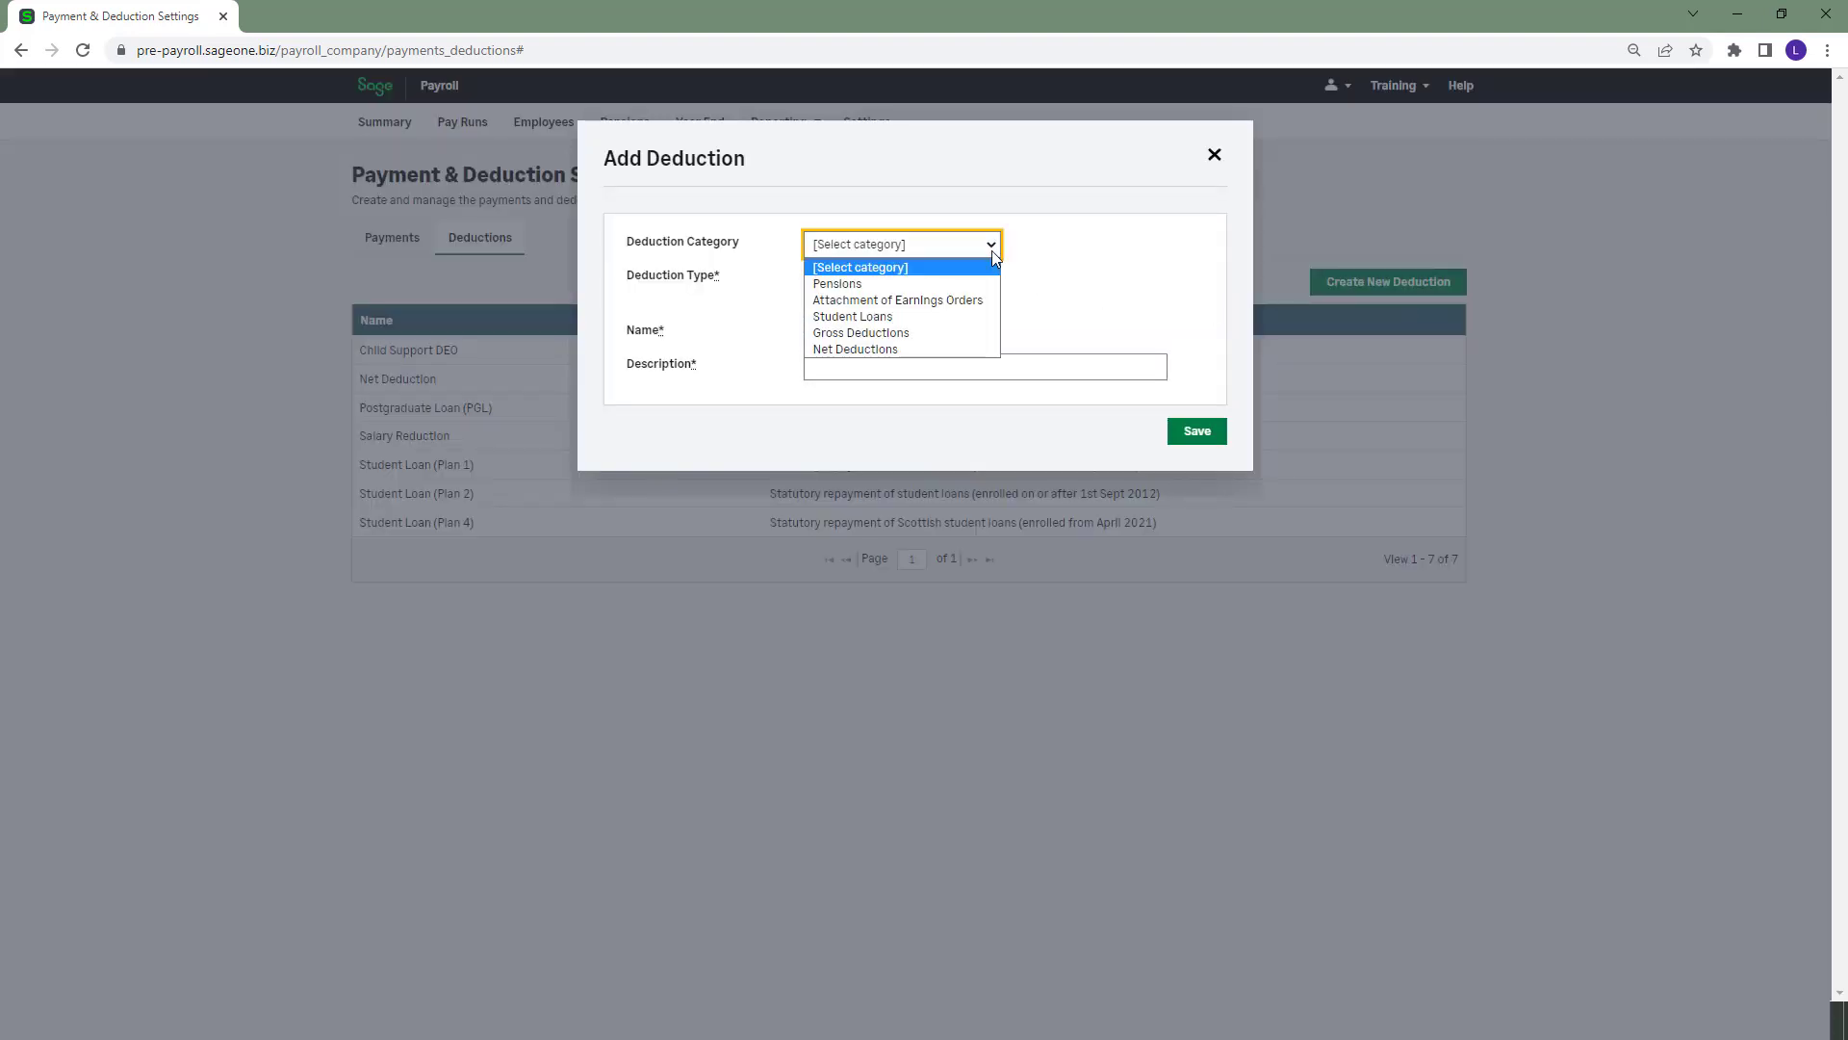
left_click(984, 335)
left_click(947, 279)
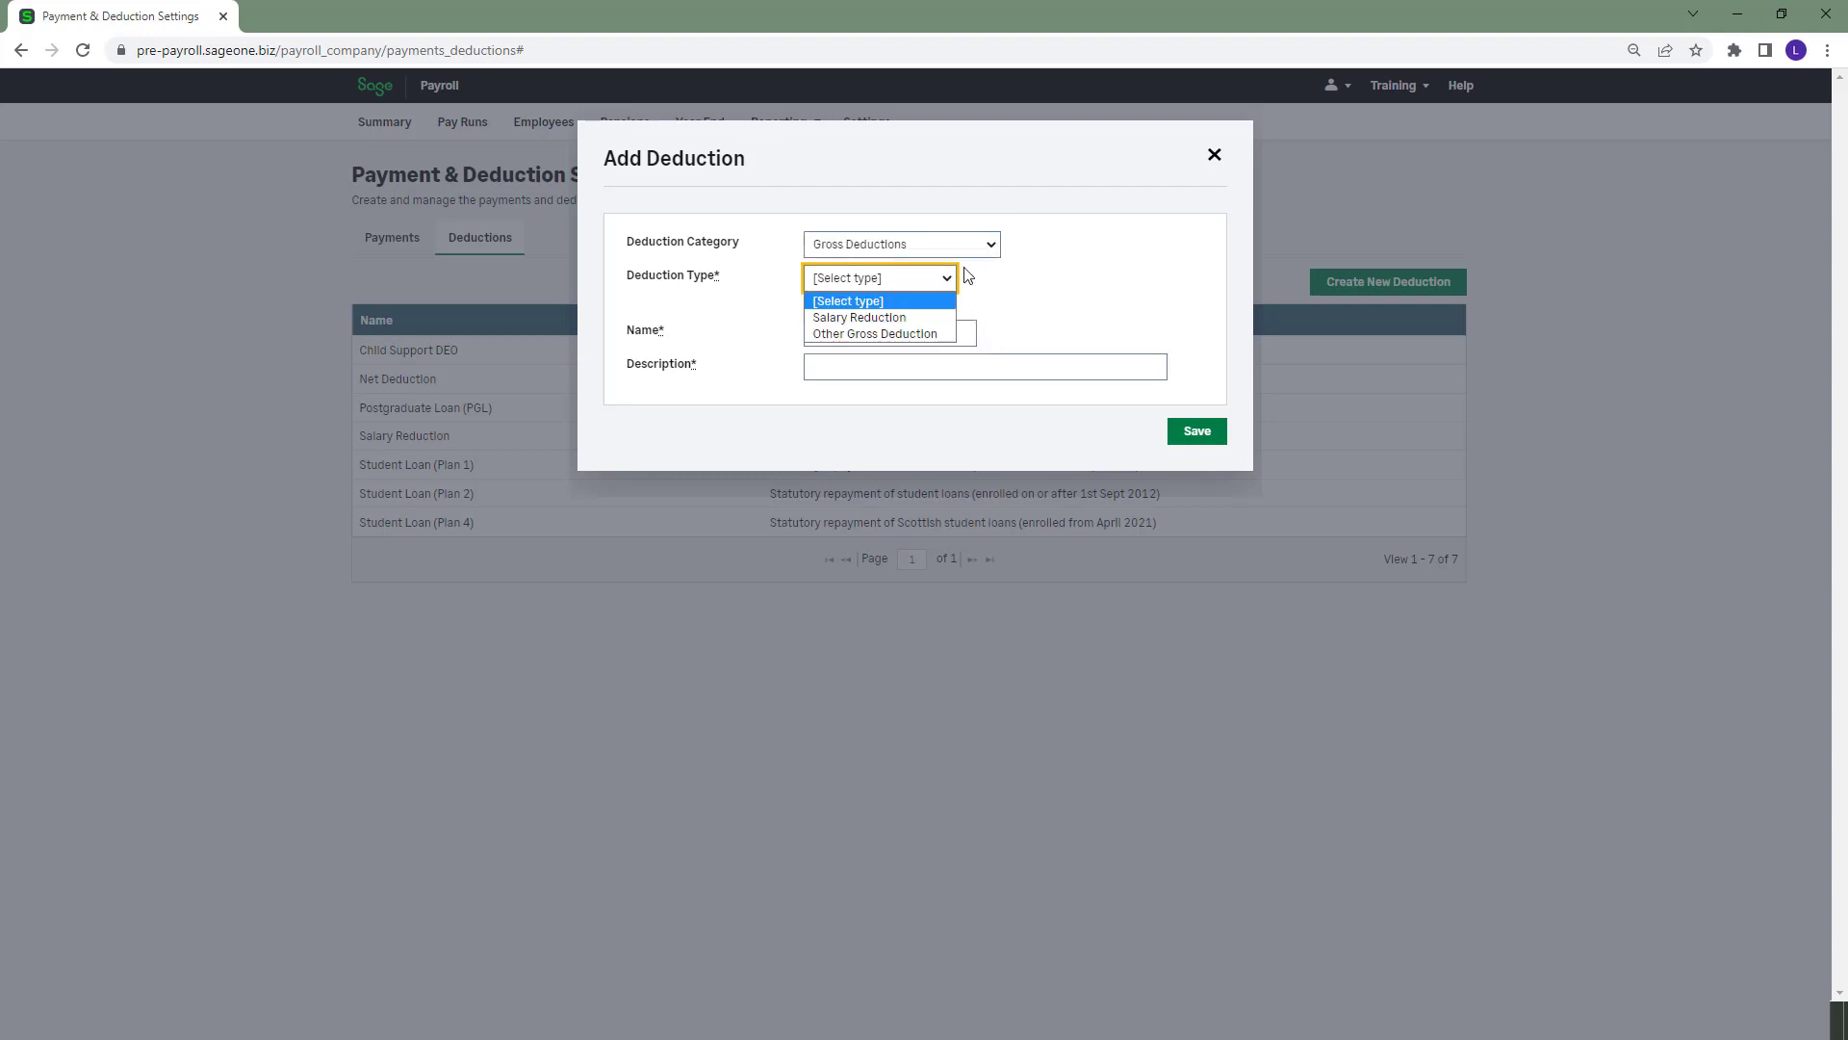
left_click(931, 317)
Switch the new deduction to Net Deductions with the Other Net Deduction type and close it without saving
left_click(995, 257)
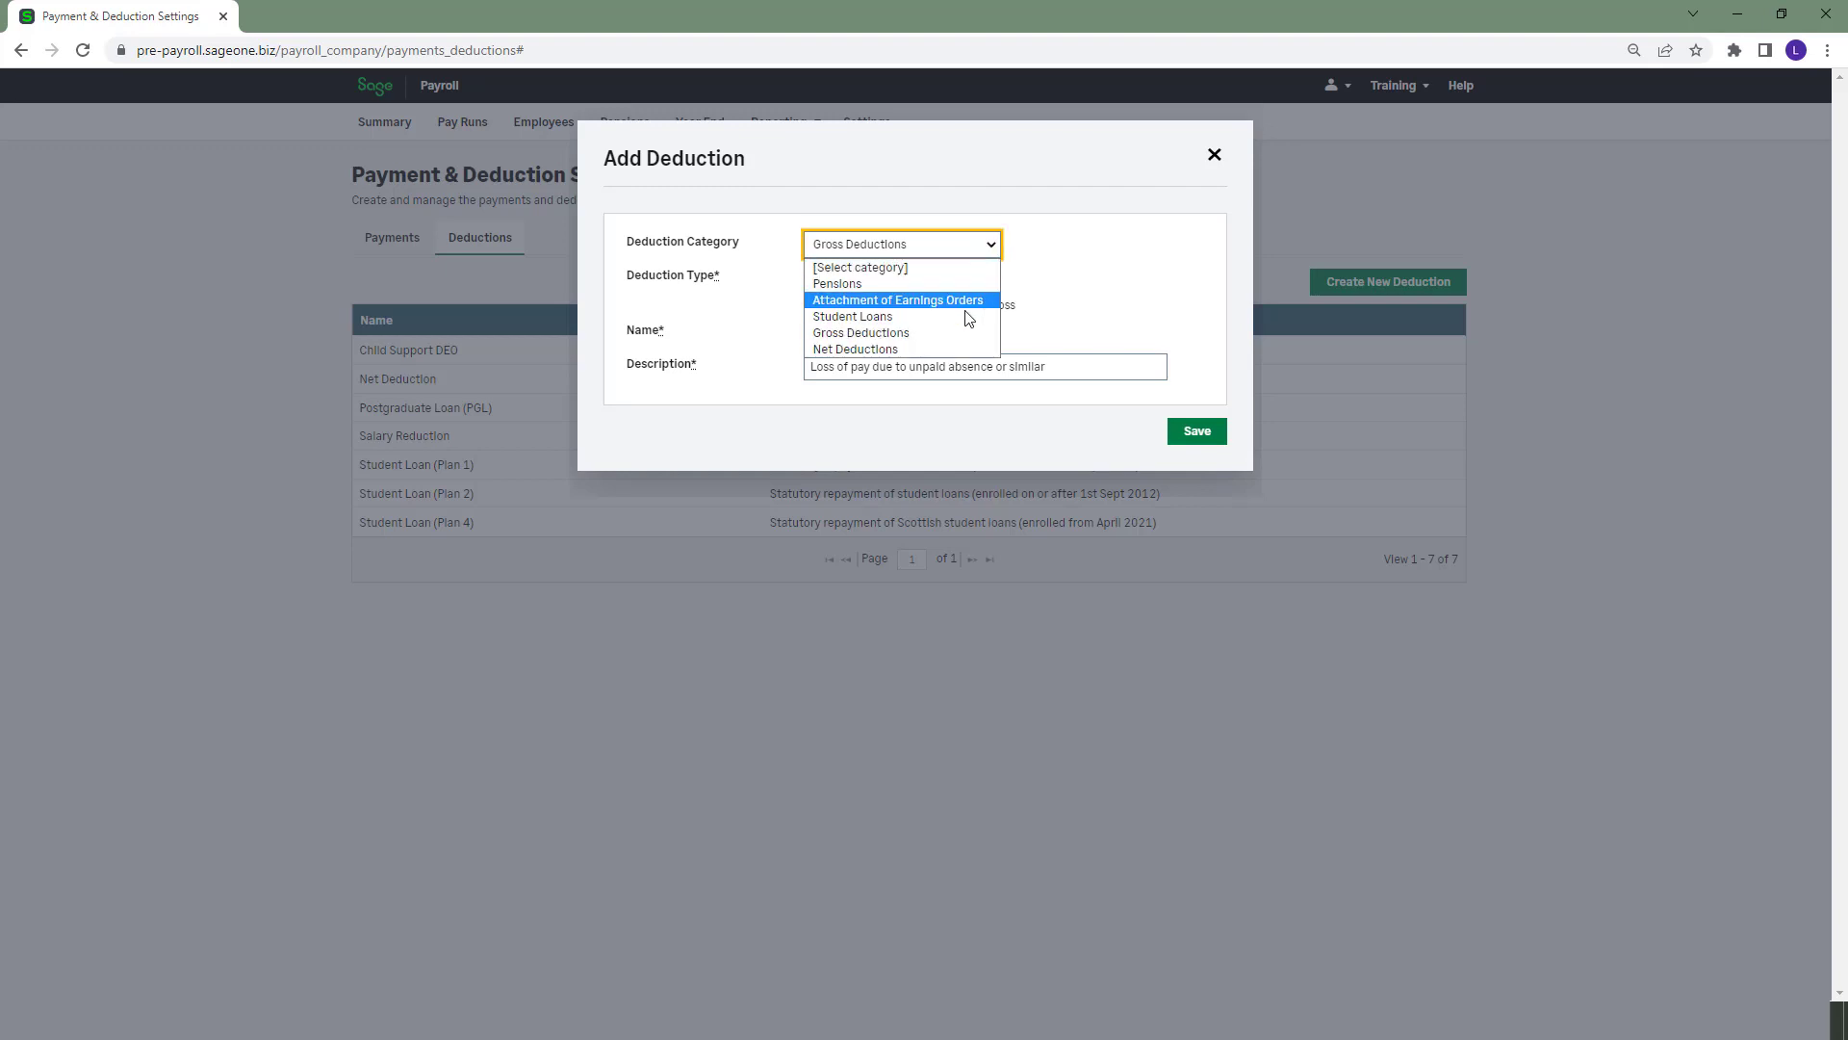
left_click(949, 349)
left_click(937, 279)
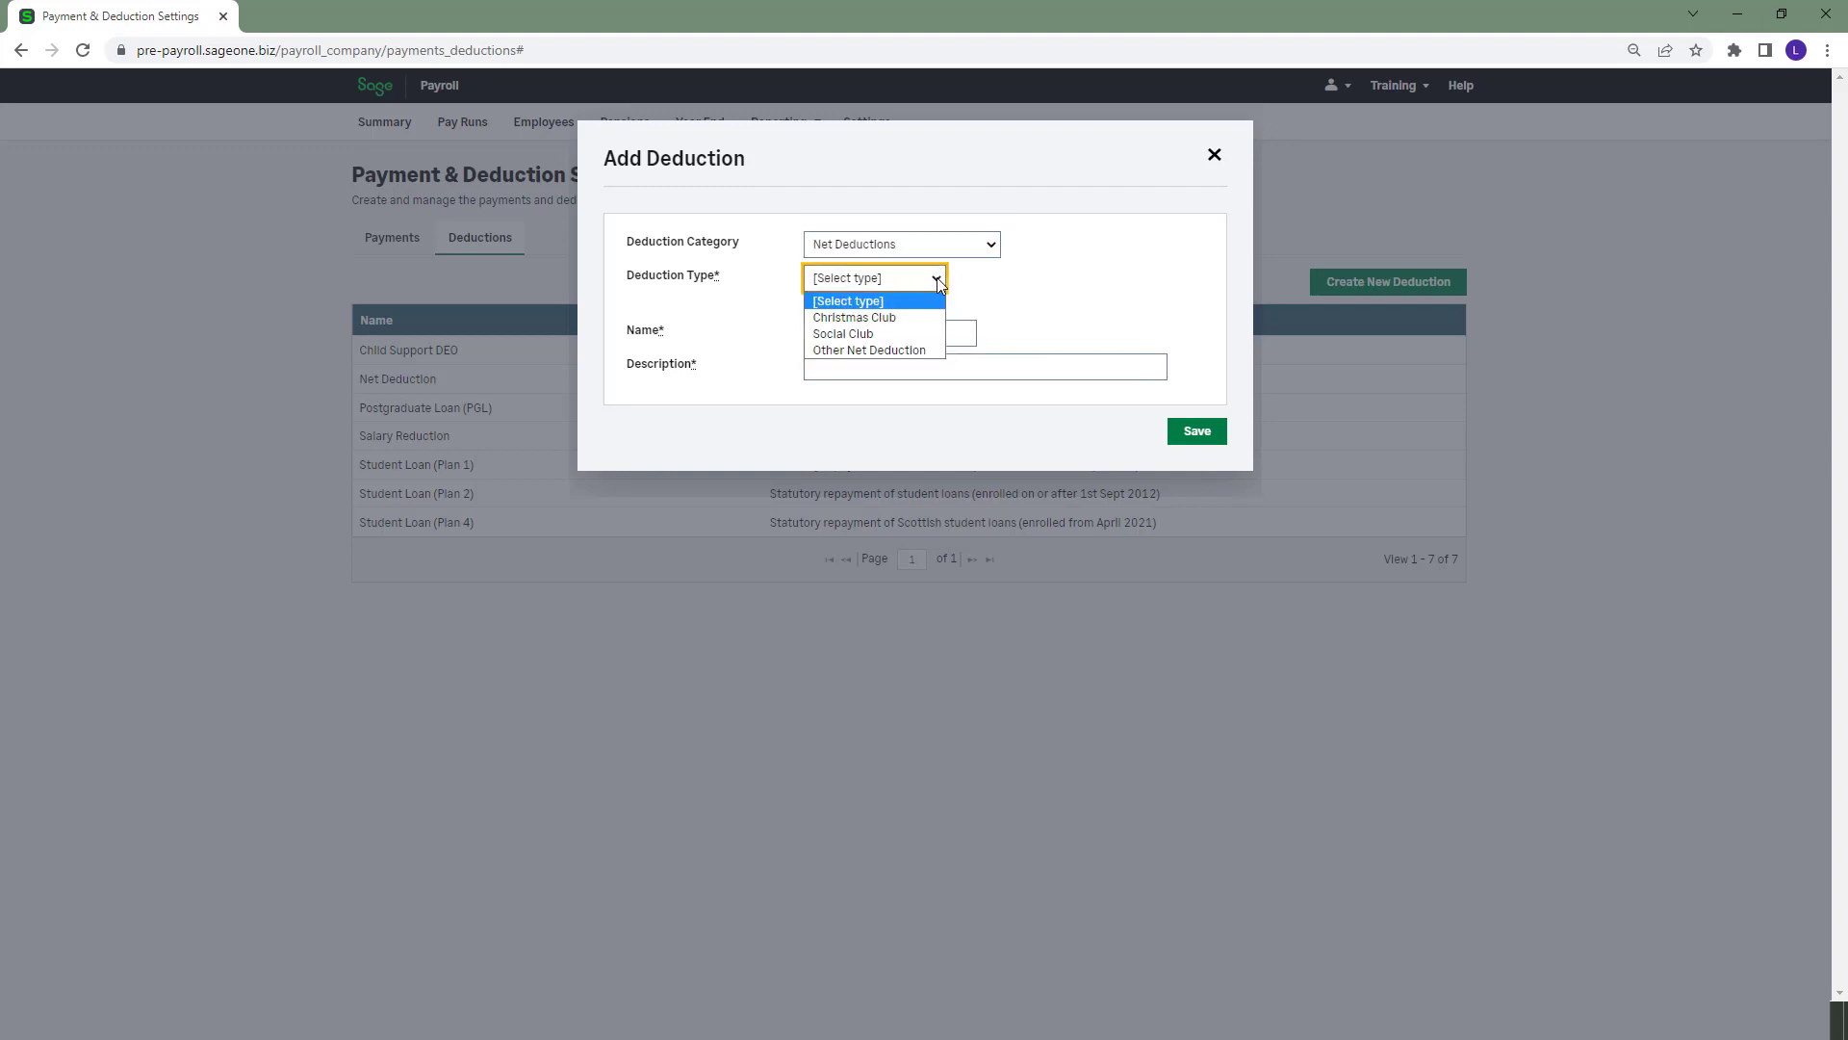
left_click(945, 352)
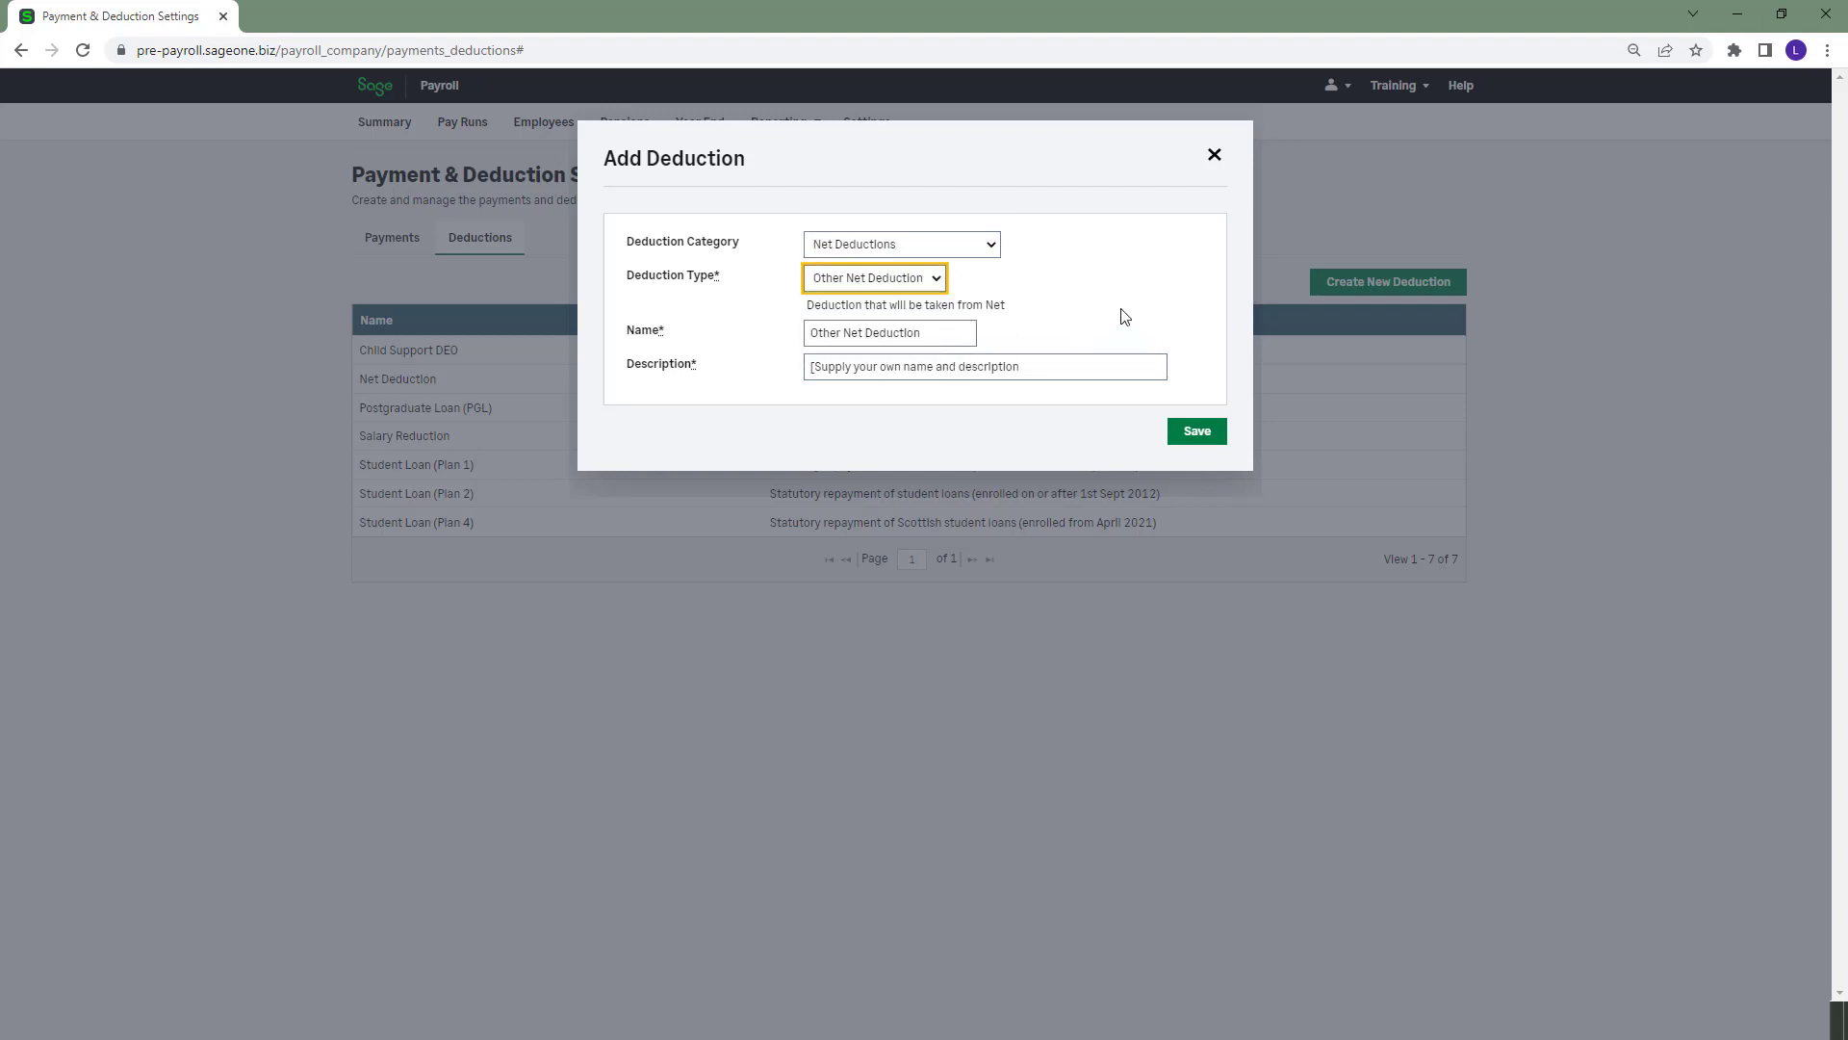
left_click(1216, 163)
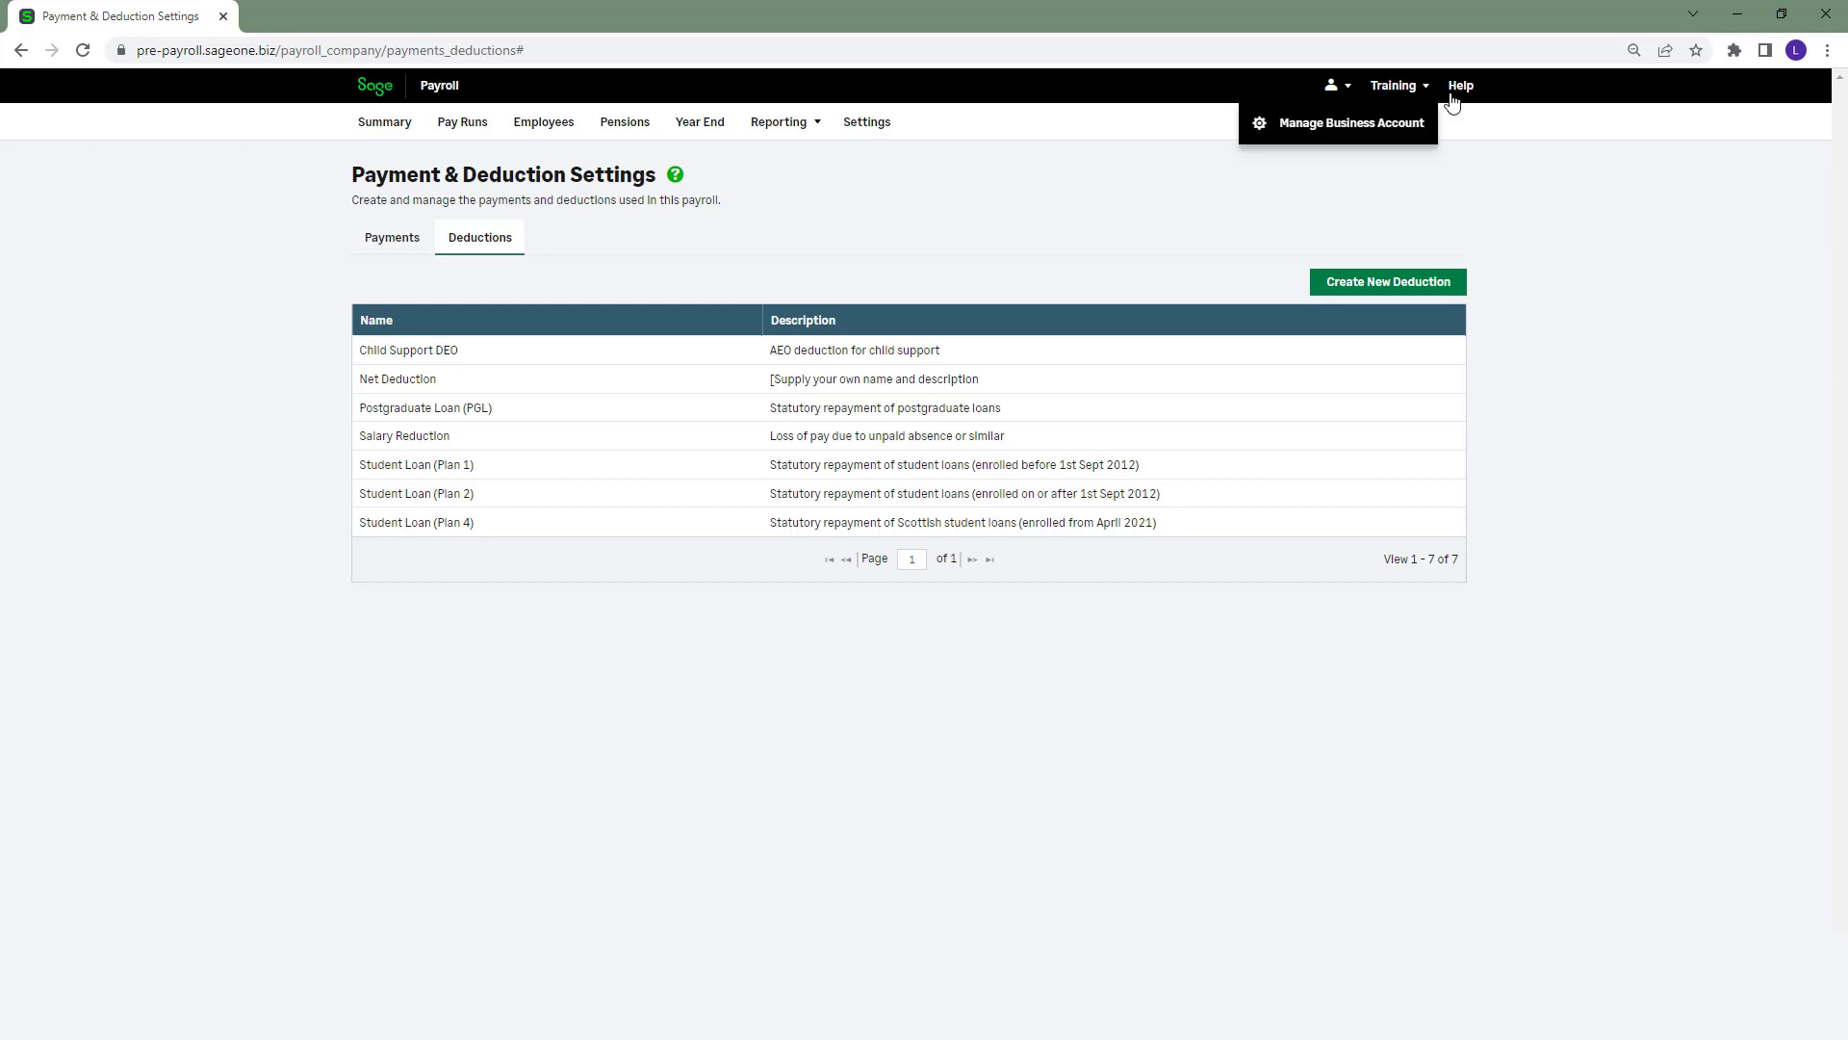
View the business account's Business Information, Payment Method and Subscription & Invoices pages
mouse_move(1427, 99)
left_click(1428, 133)
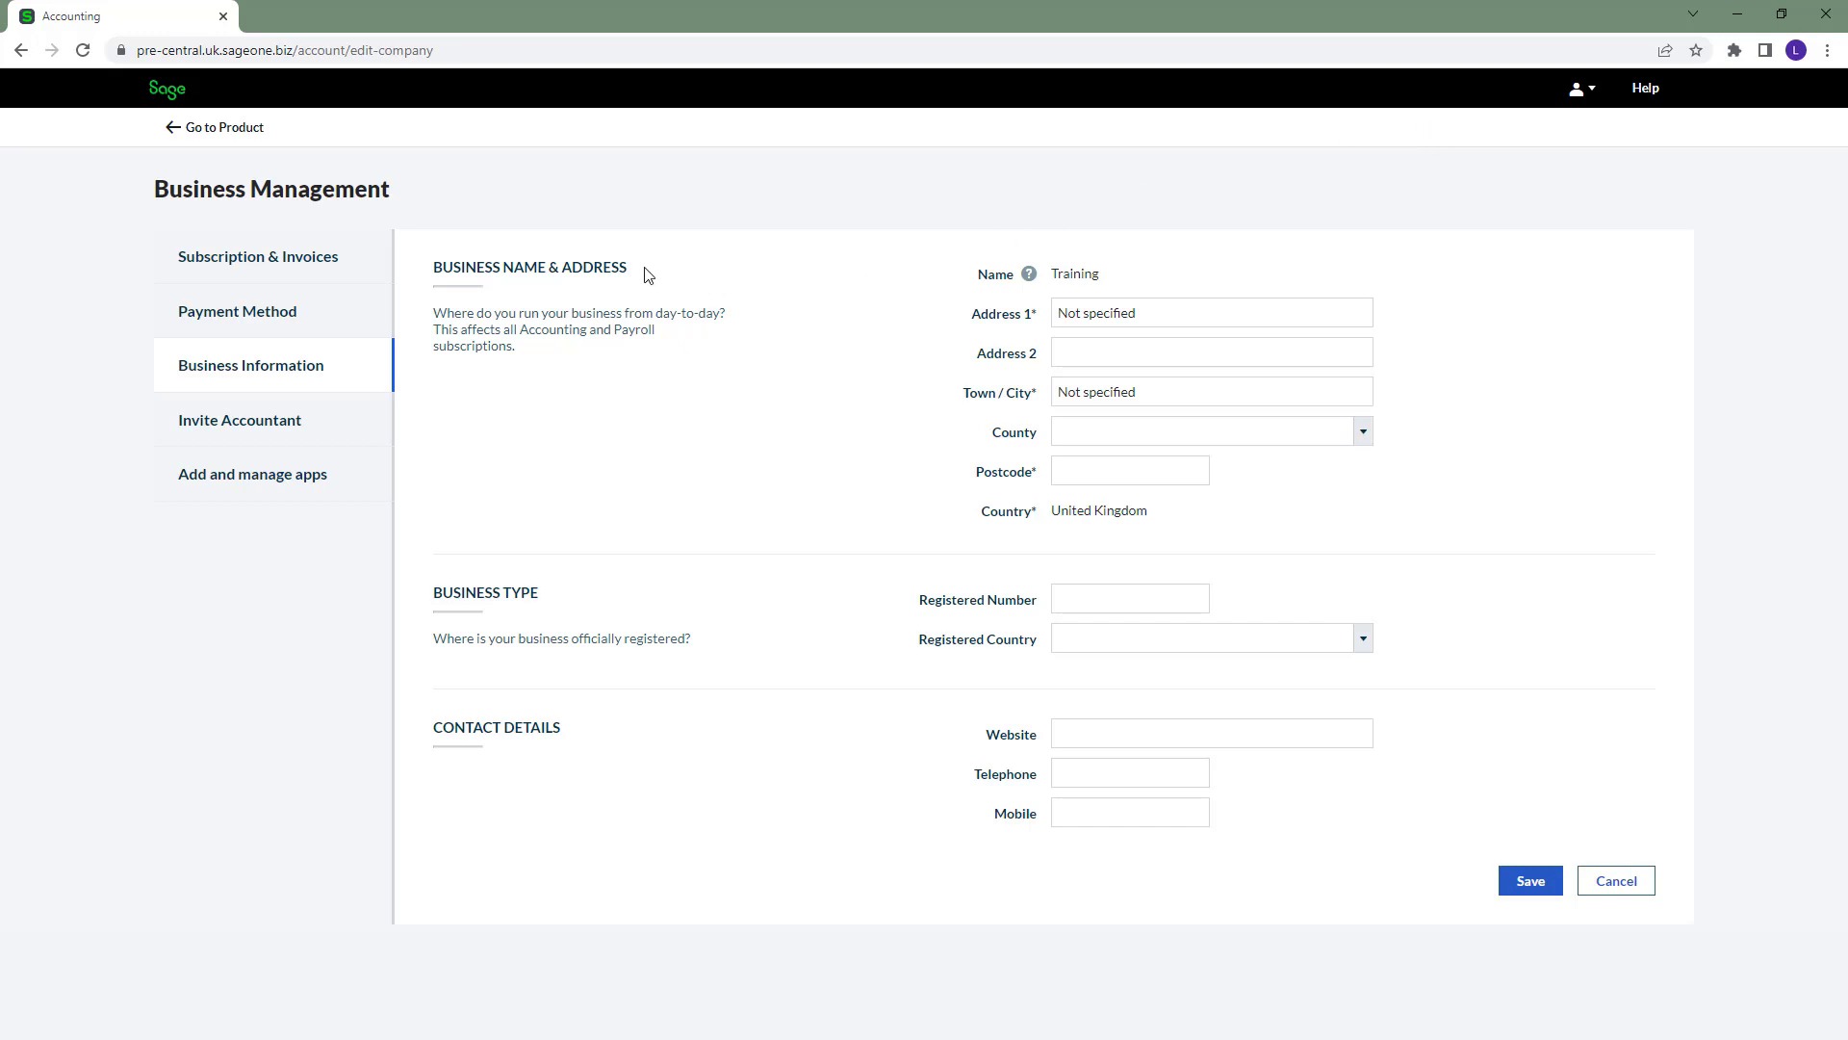
left_click(325, 324)
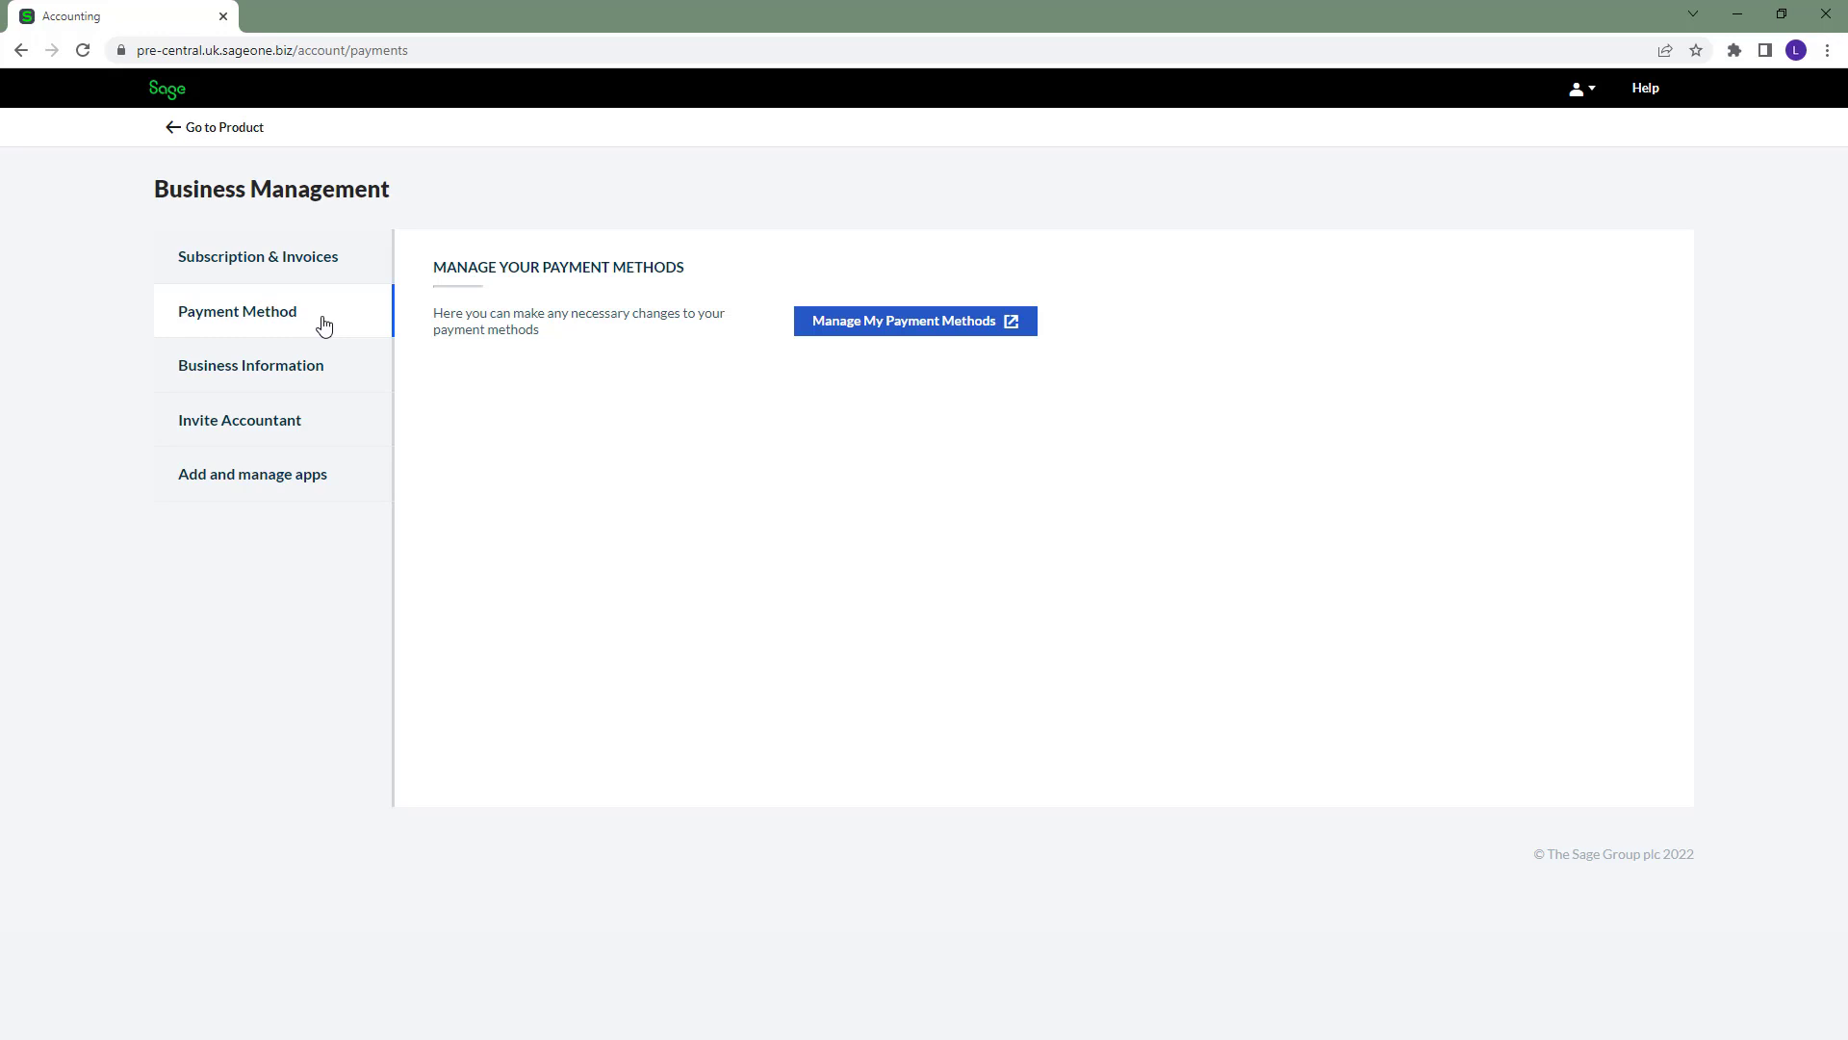
left_click(343, 268)
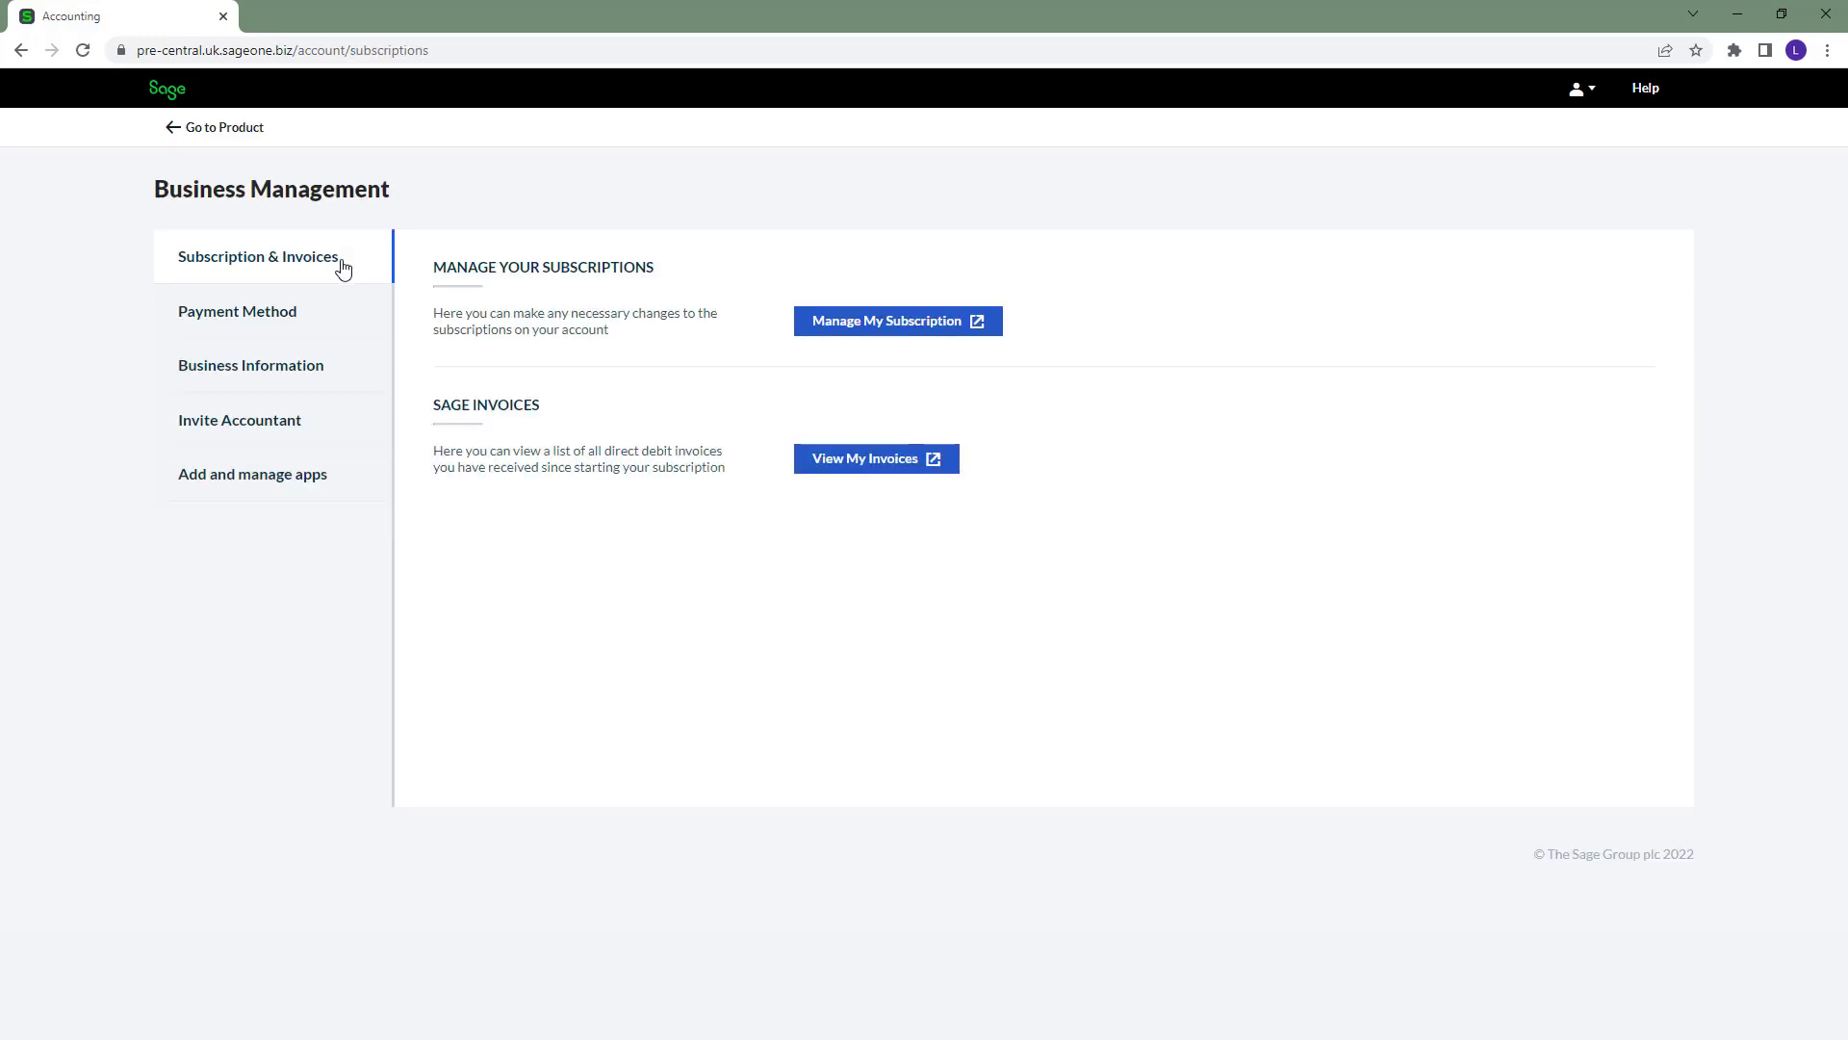
Go to the subscription's service options and view the details of the Payroll 10 plan
left_click(901, 337)
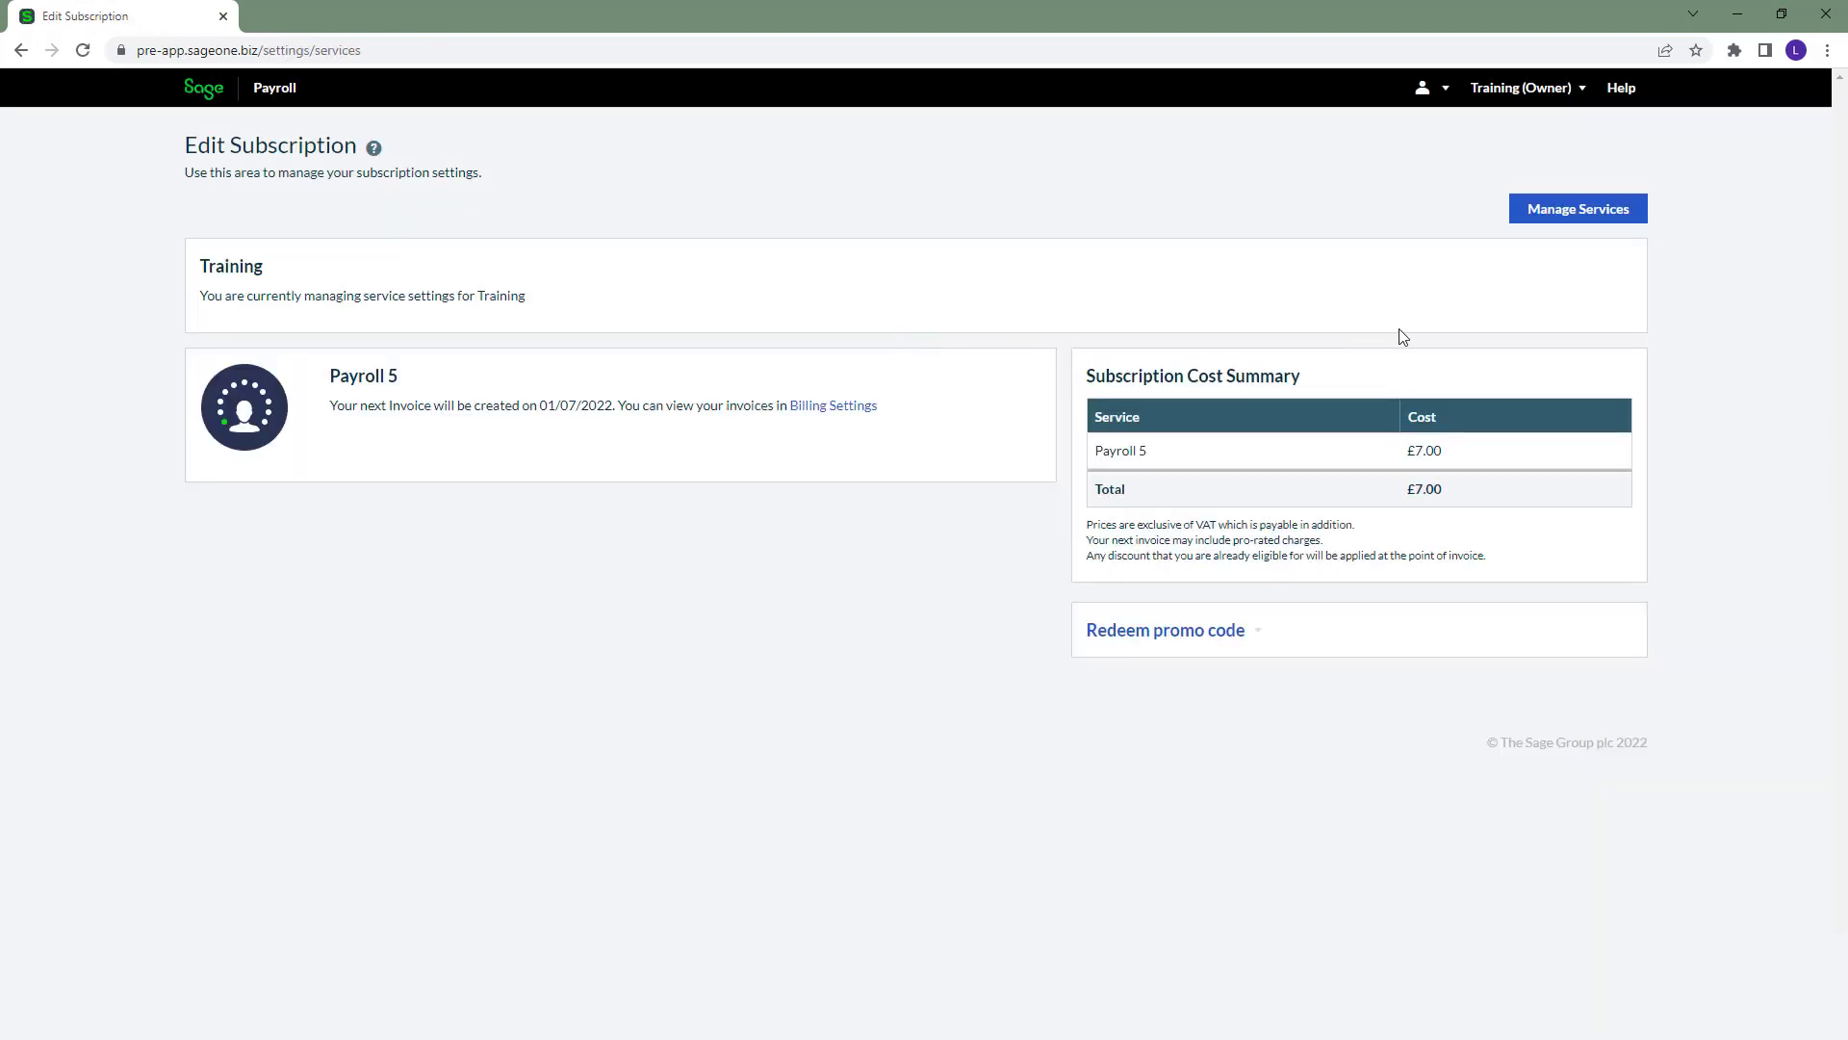
left_click(1620, 229)
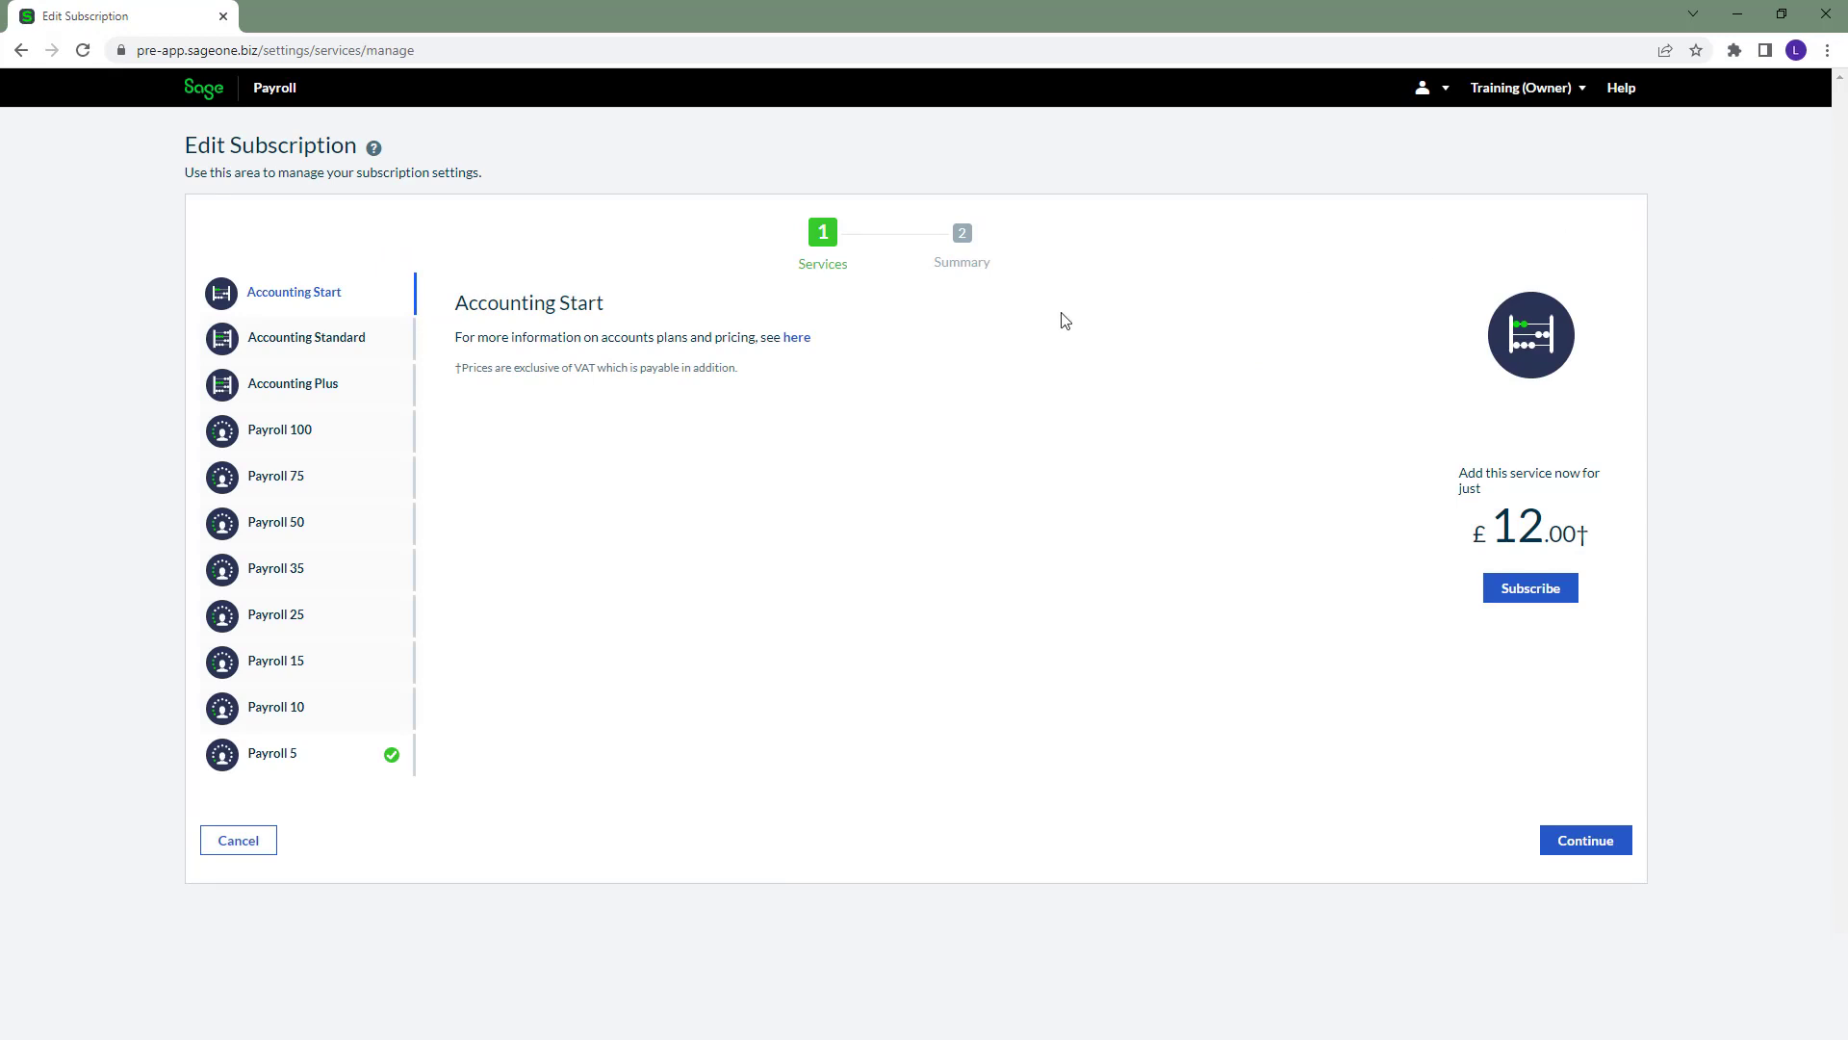
left_click(368, 710)
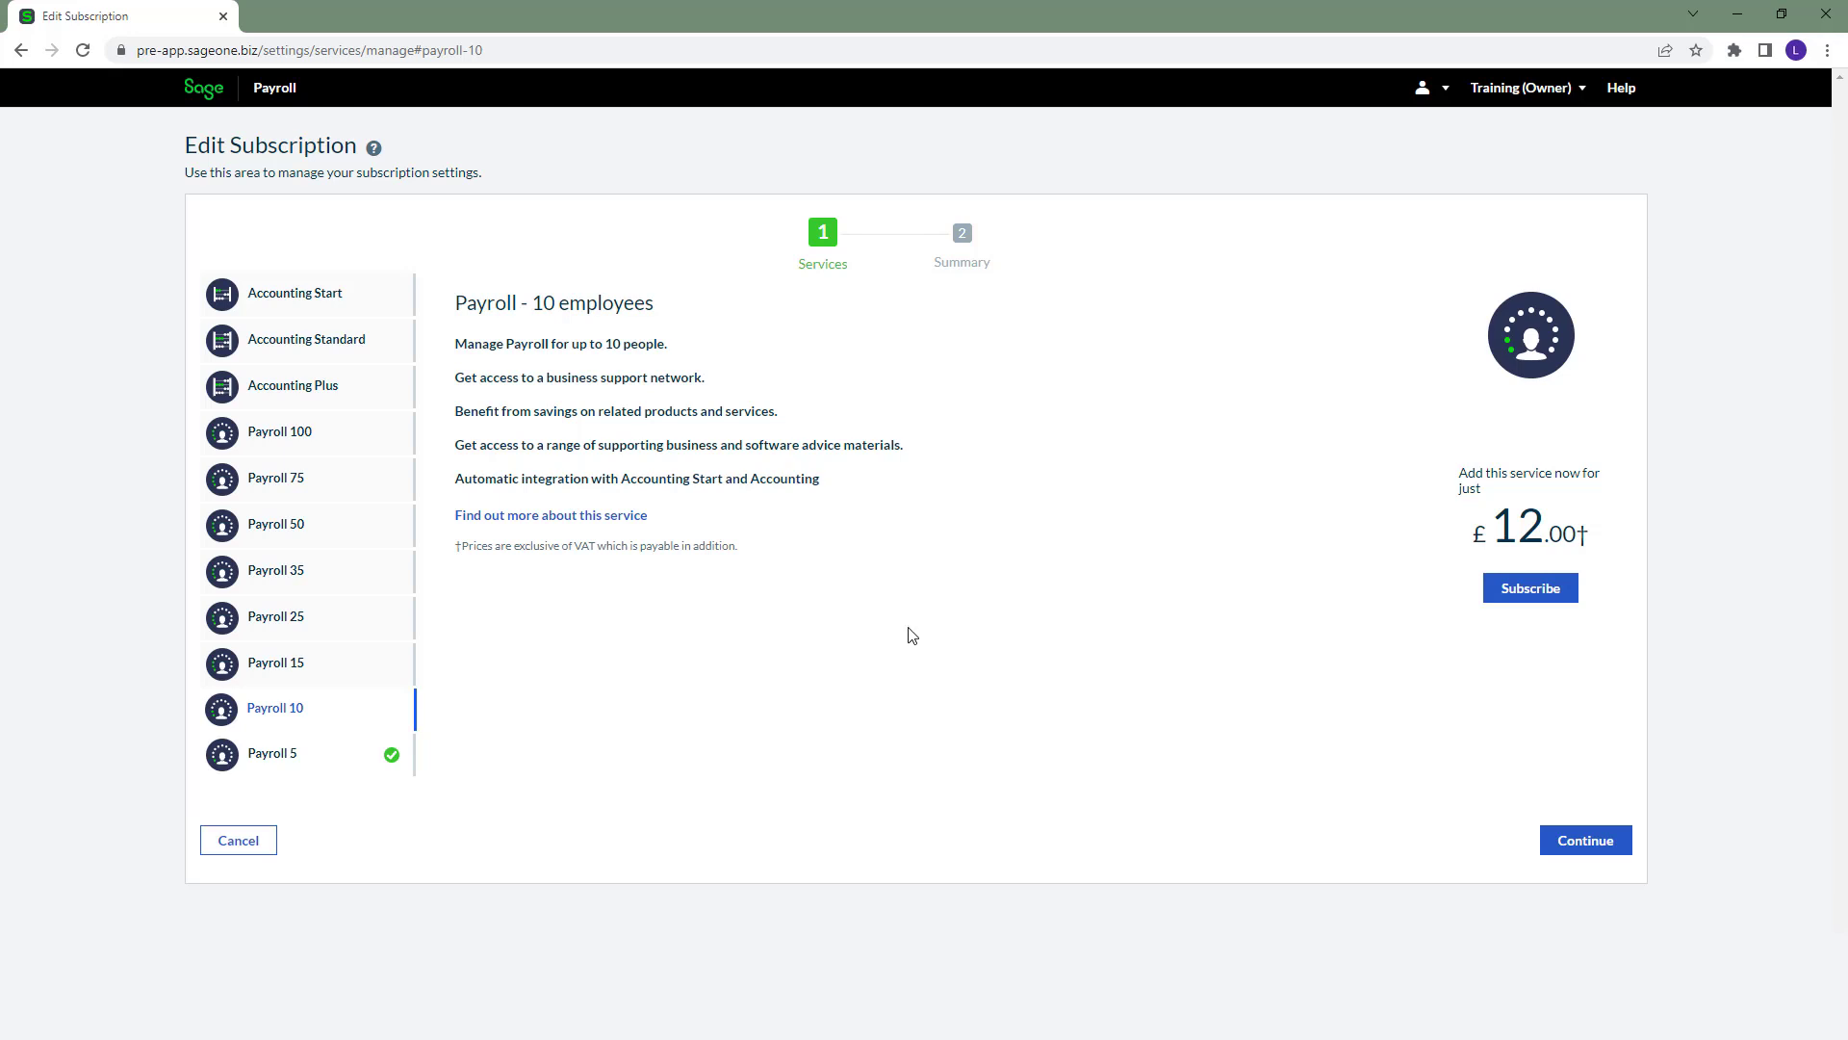
Return to Payroll, review the available settings areas and go back to the payroll summary
left_click(290, 102)
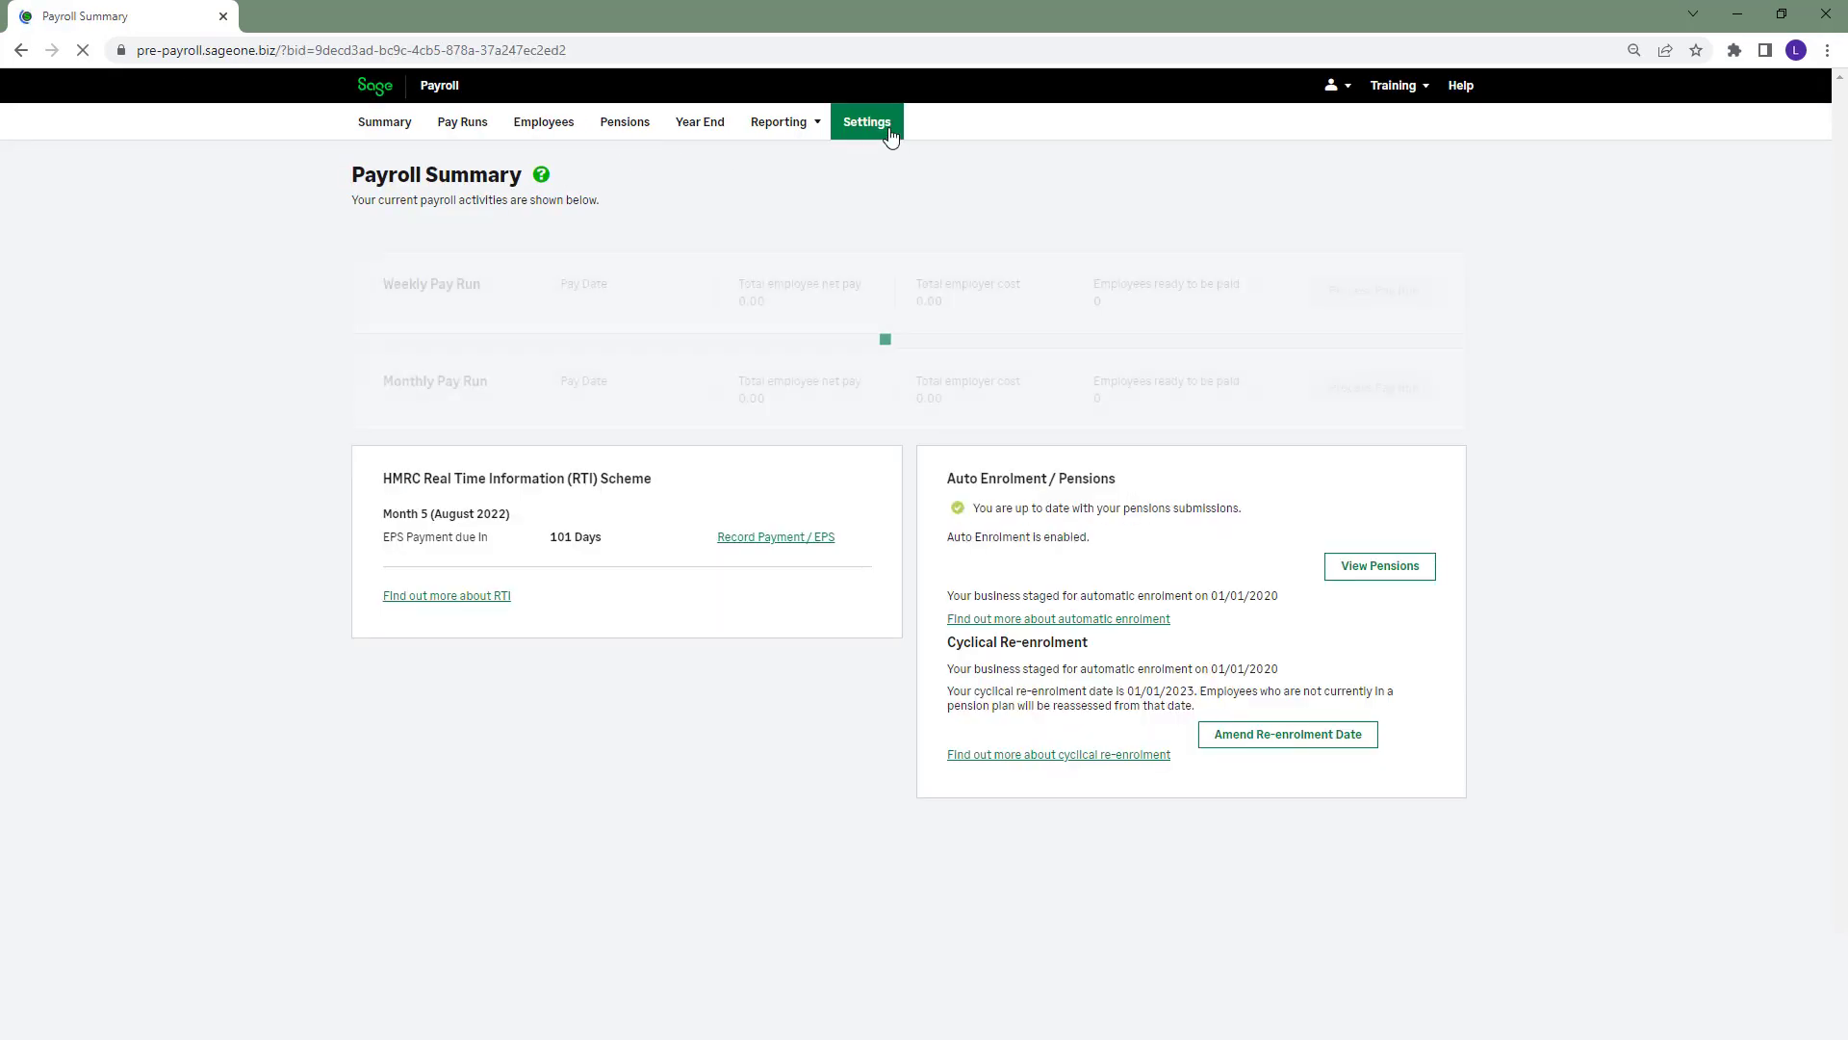
left_click(888, 133)
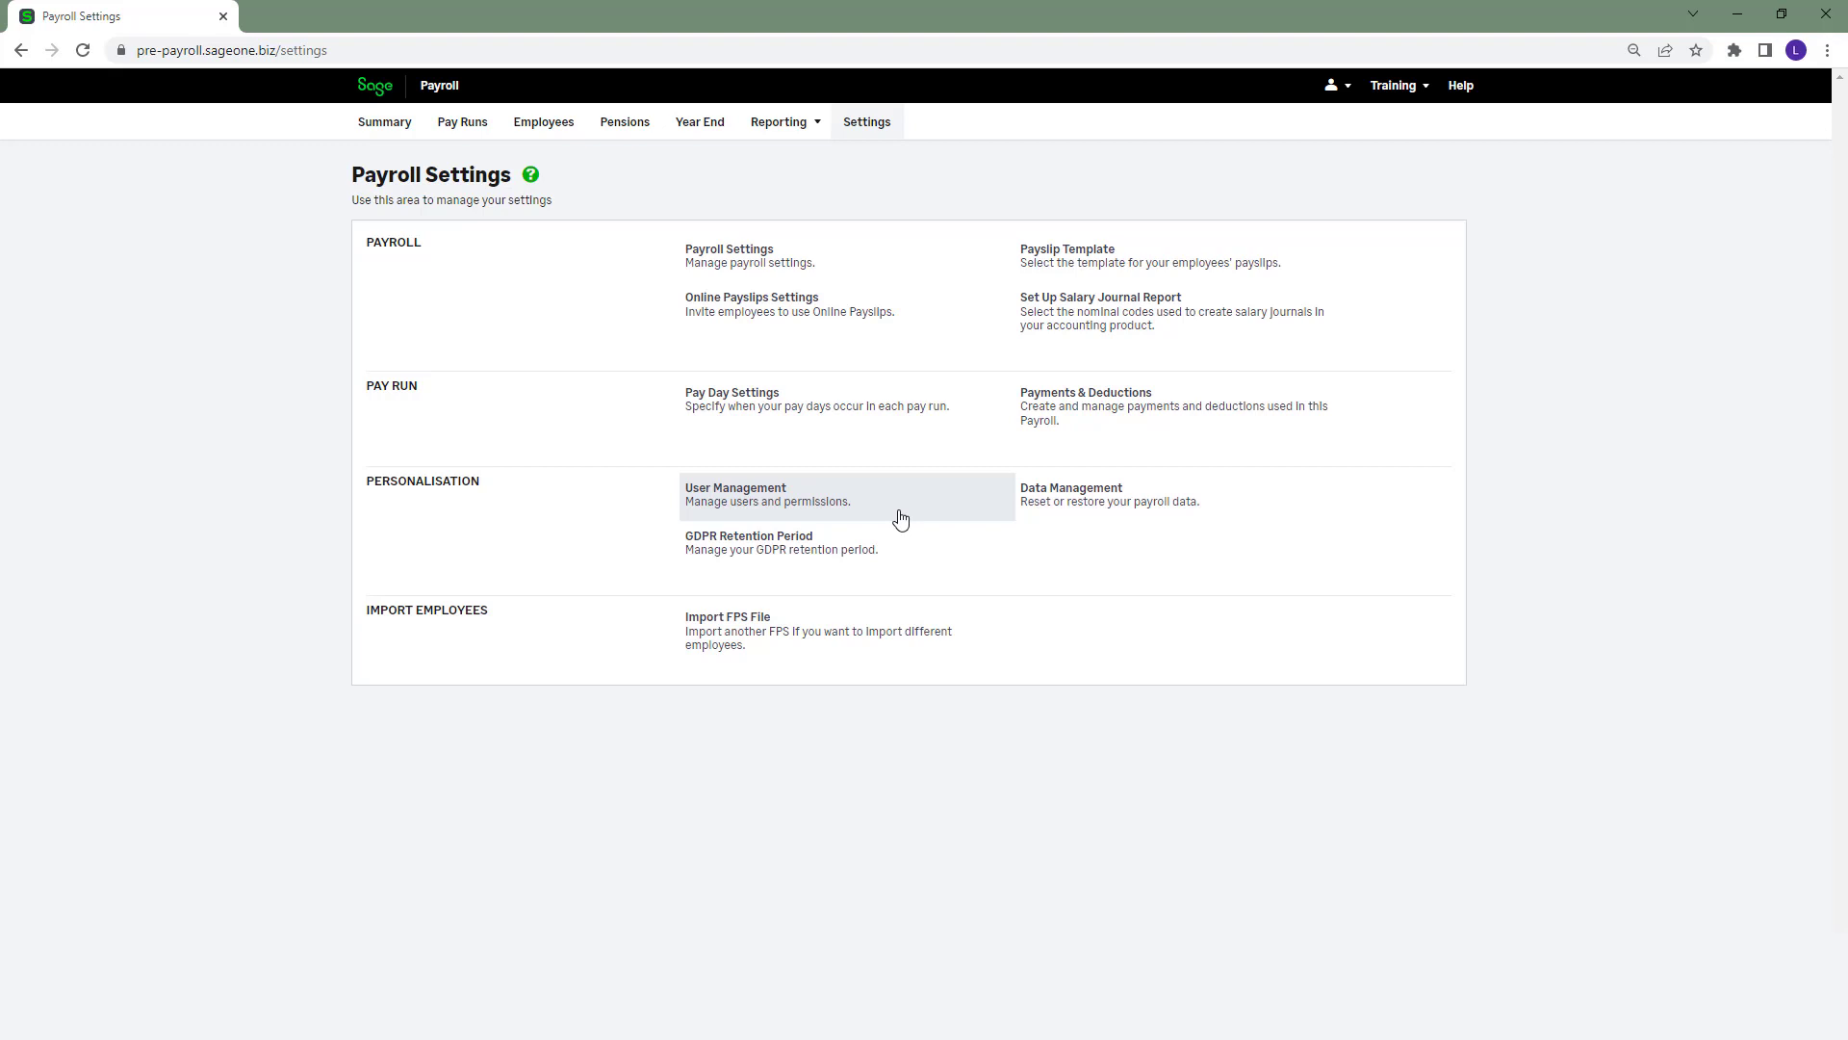
left_click(396, 138)
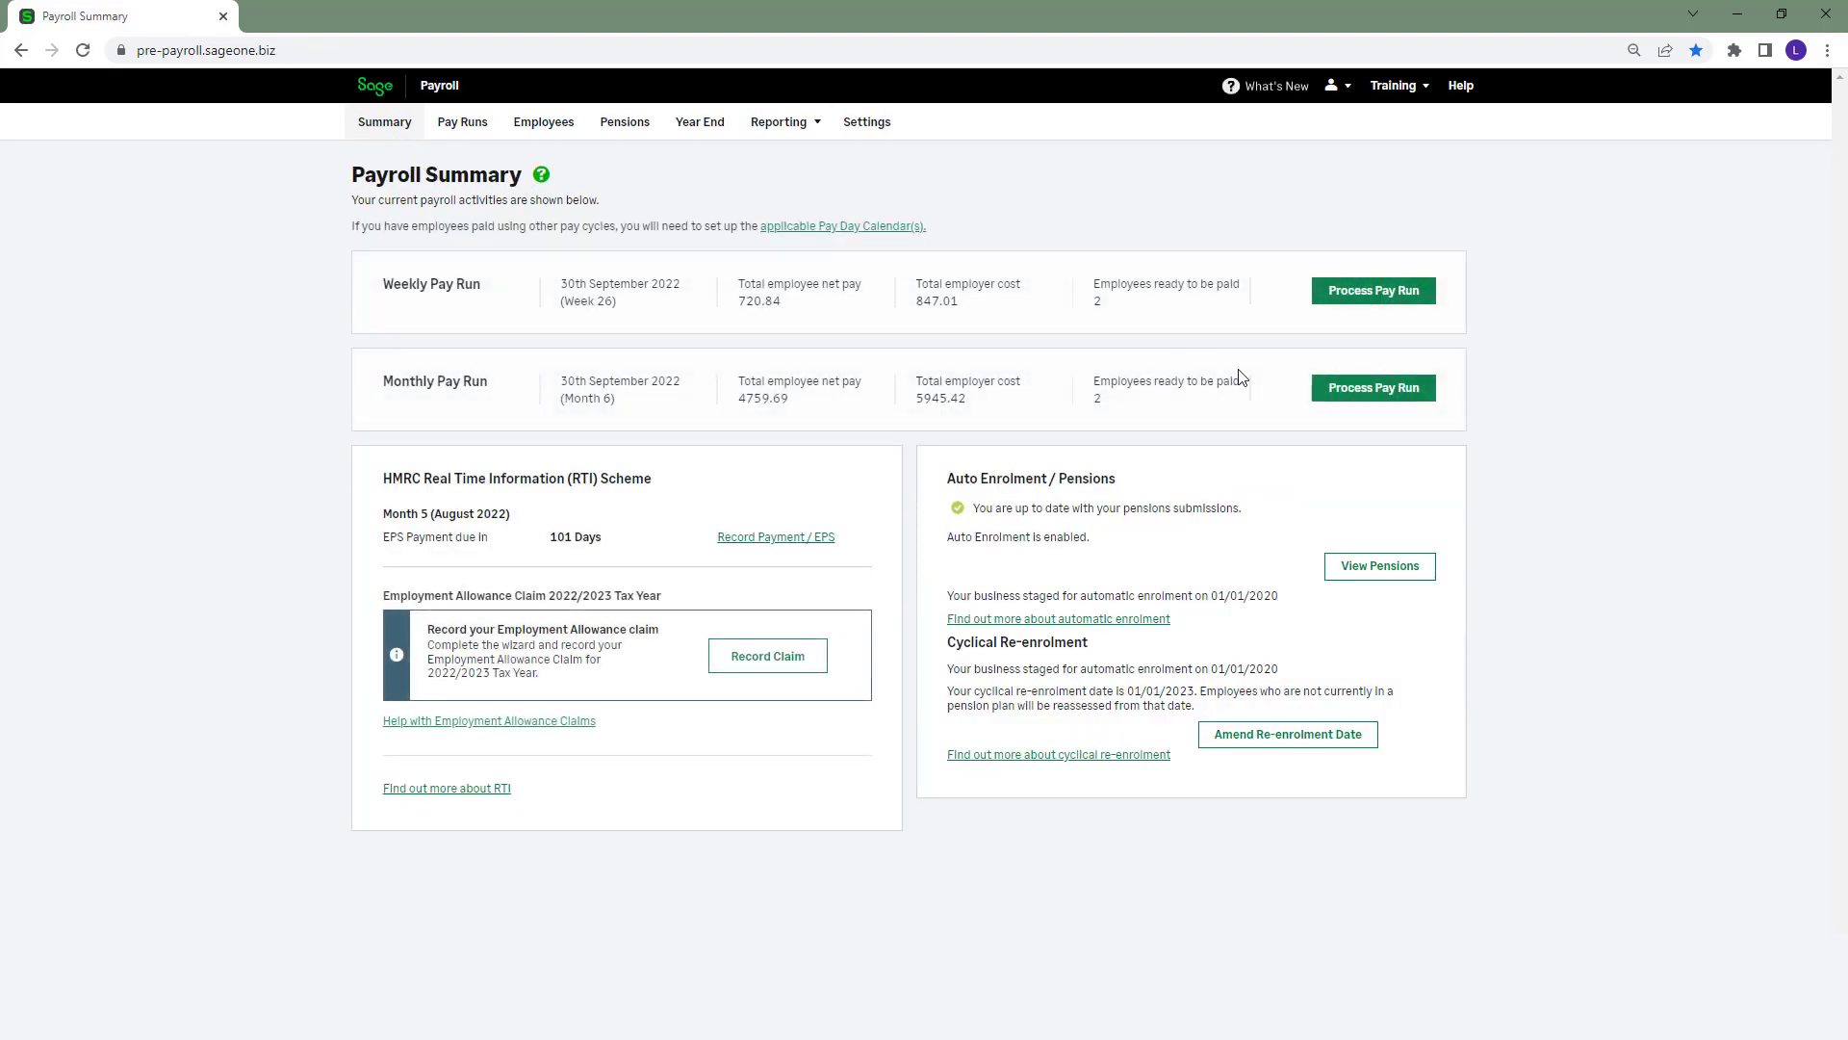
Start the Month 6 monthly pay run, accept its pay date and show the absence types for the first employee
left_click(1347, 388)
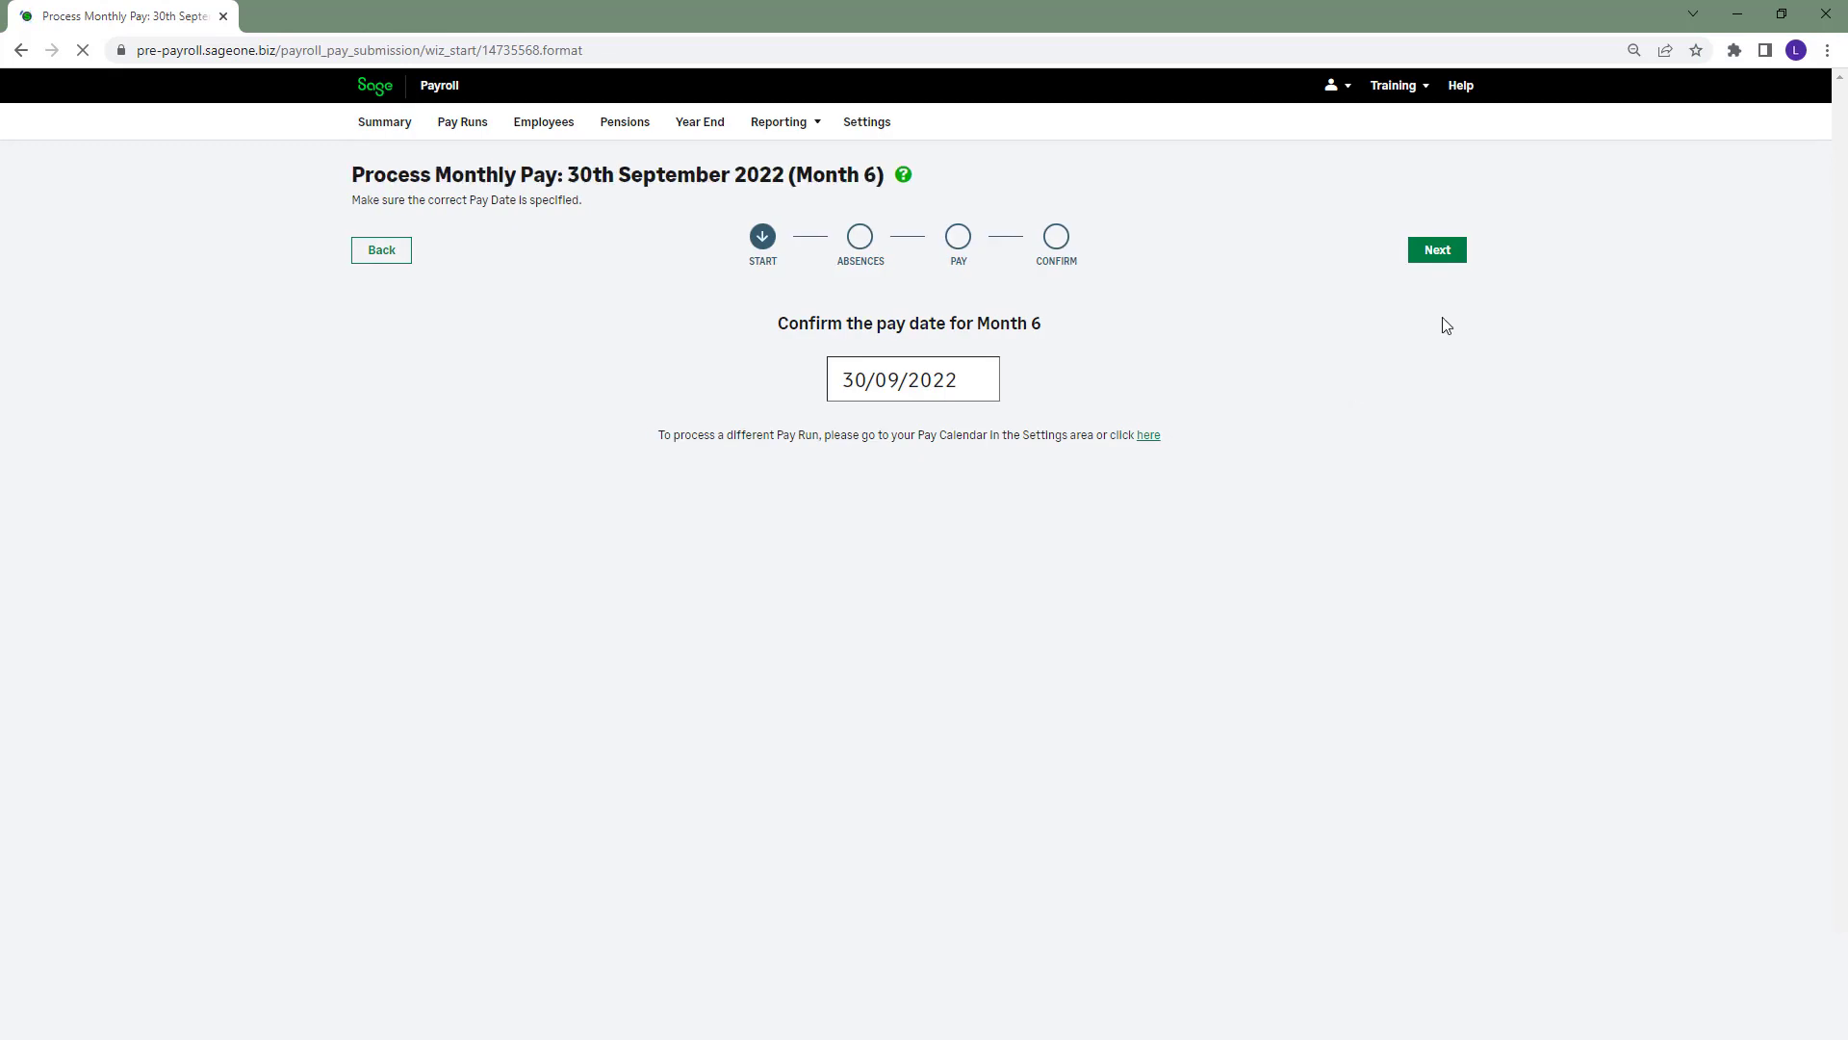
left_click(1446, 252)
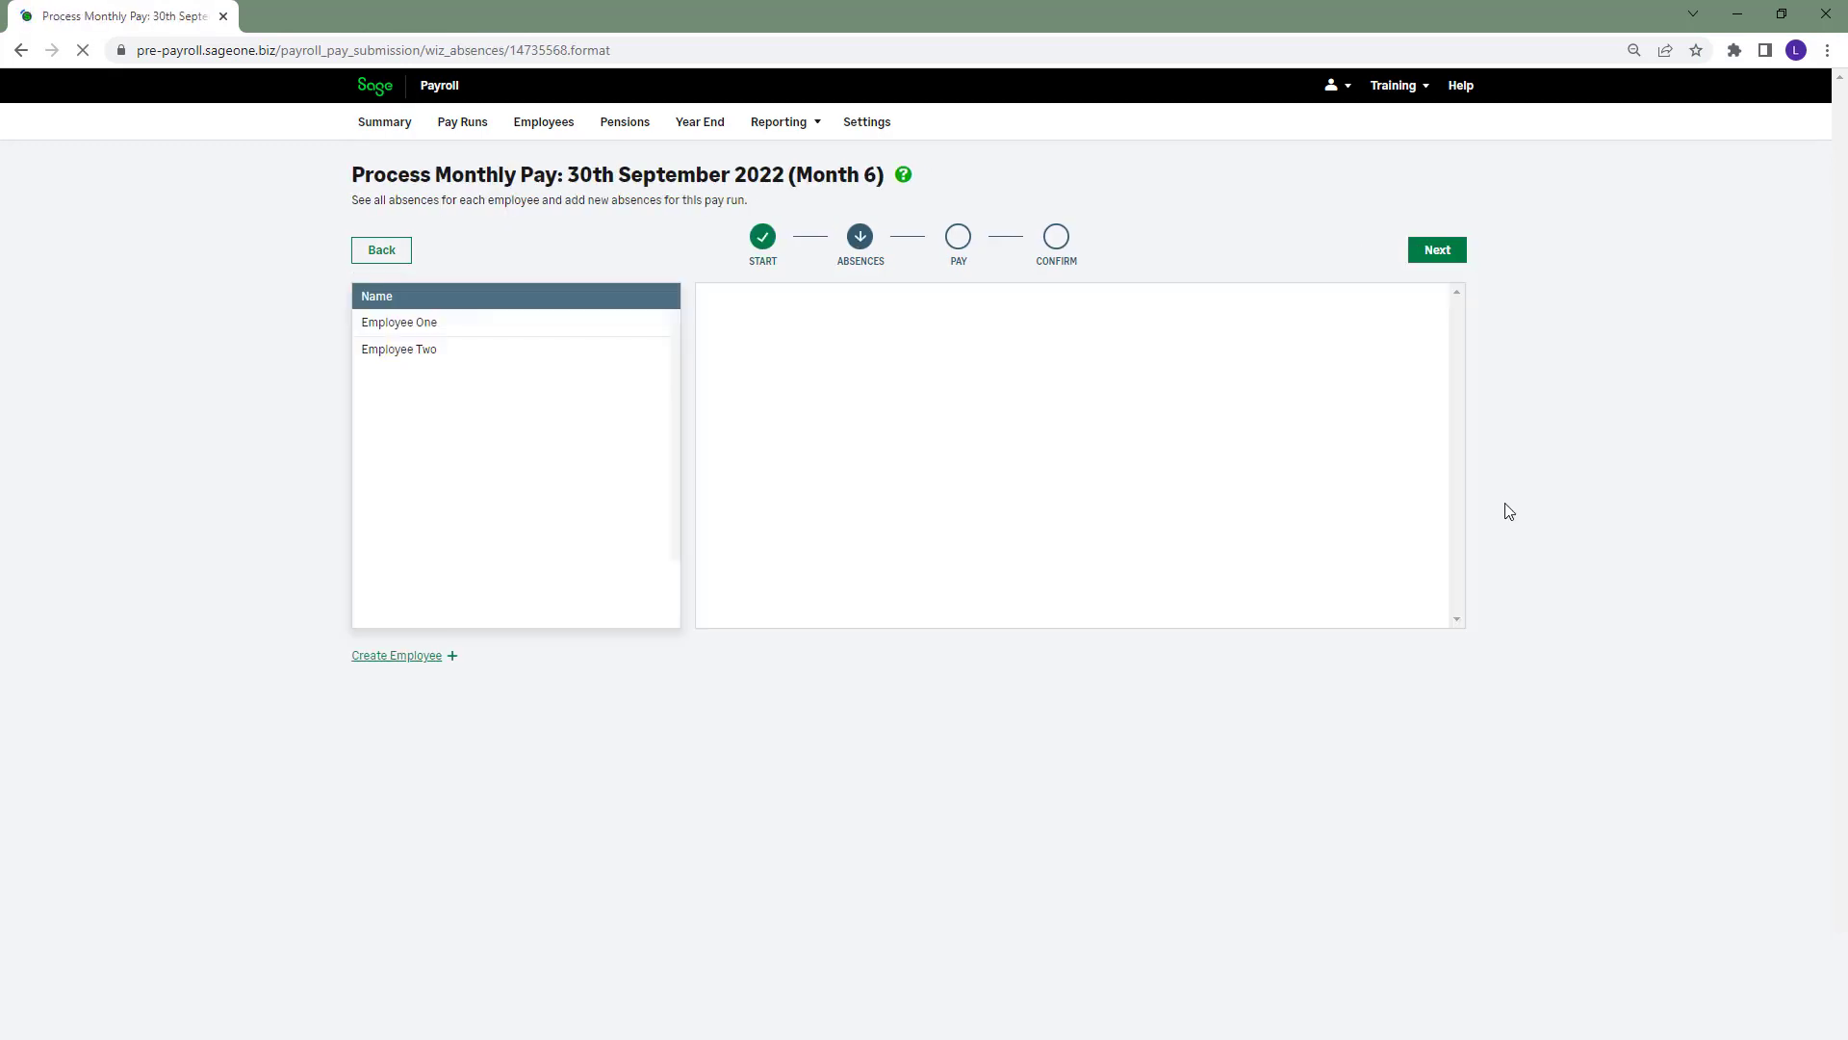
left_click(1370, 325)
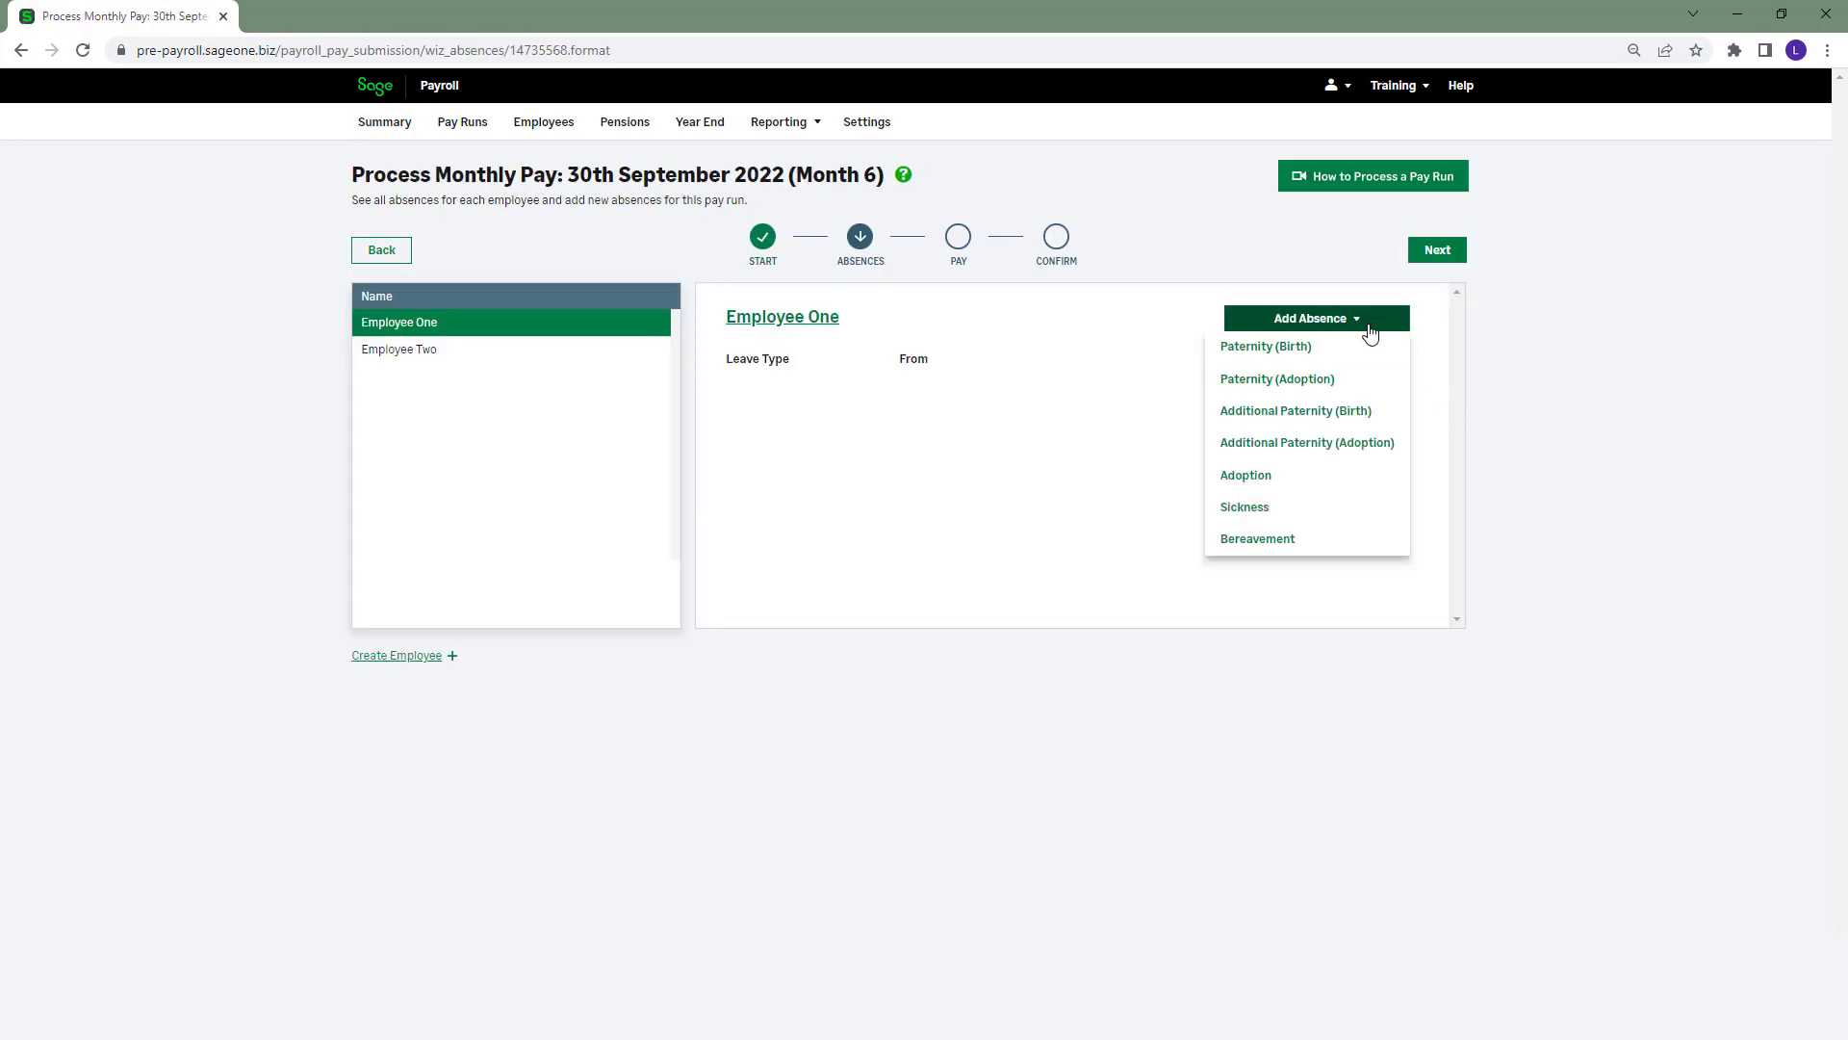
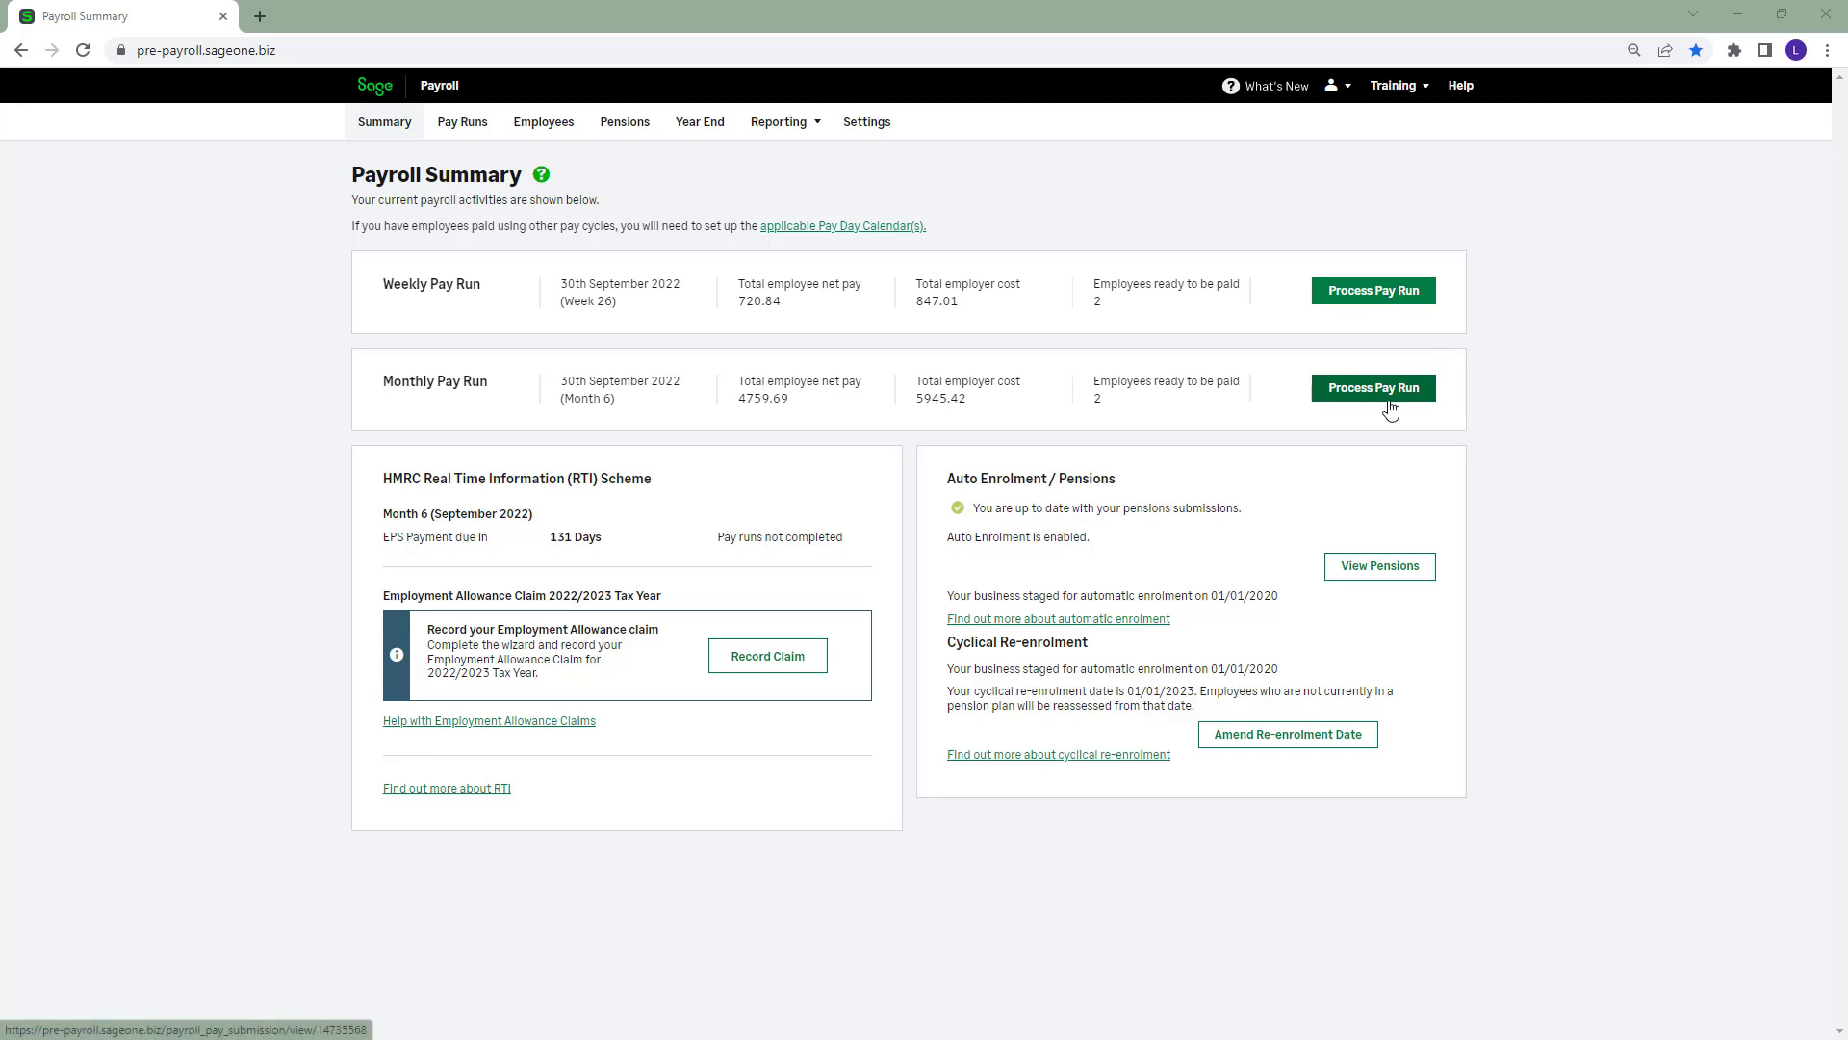
Review the upcoming and processed pay runs and return to the payroll summary
left_click(475, 133)
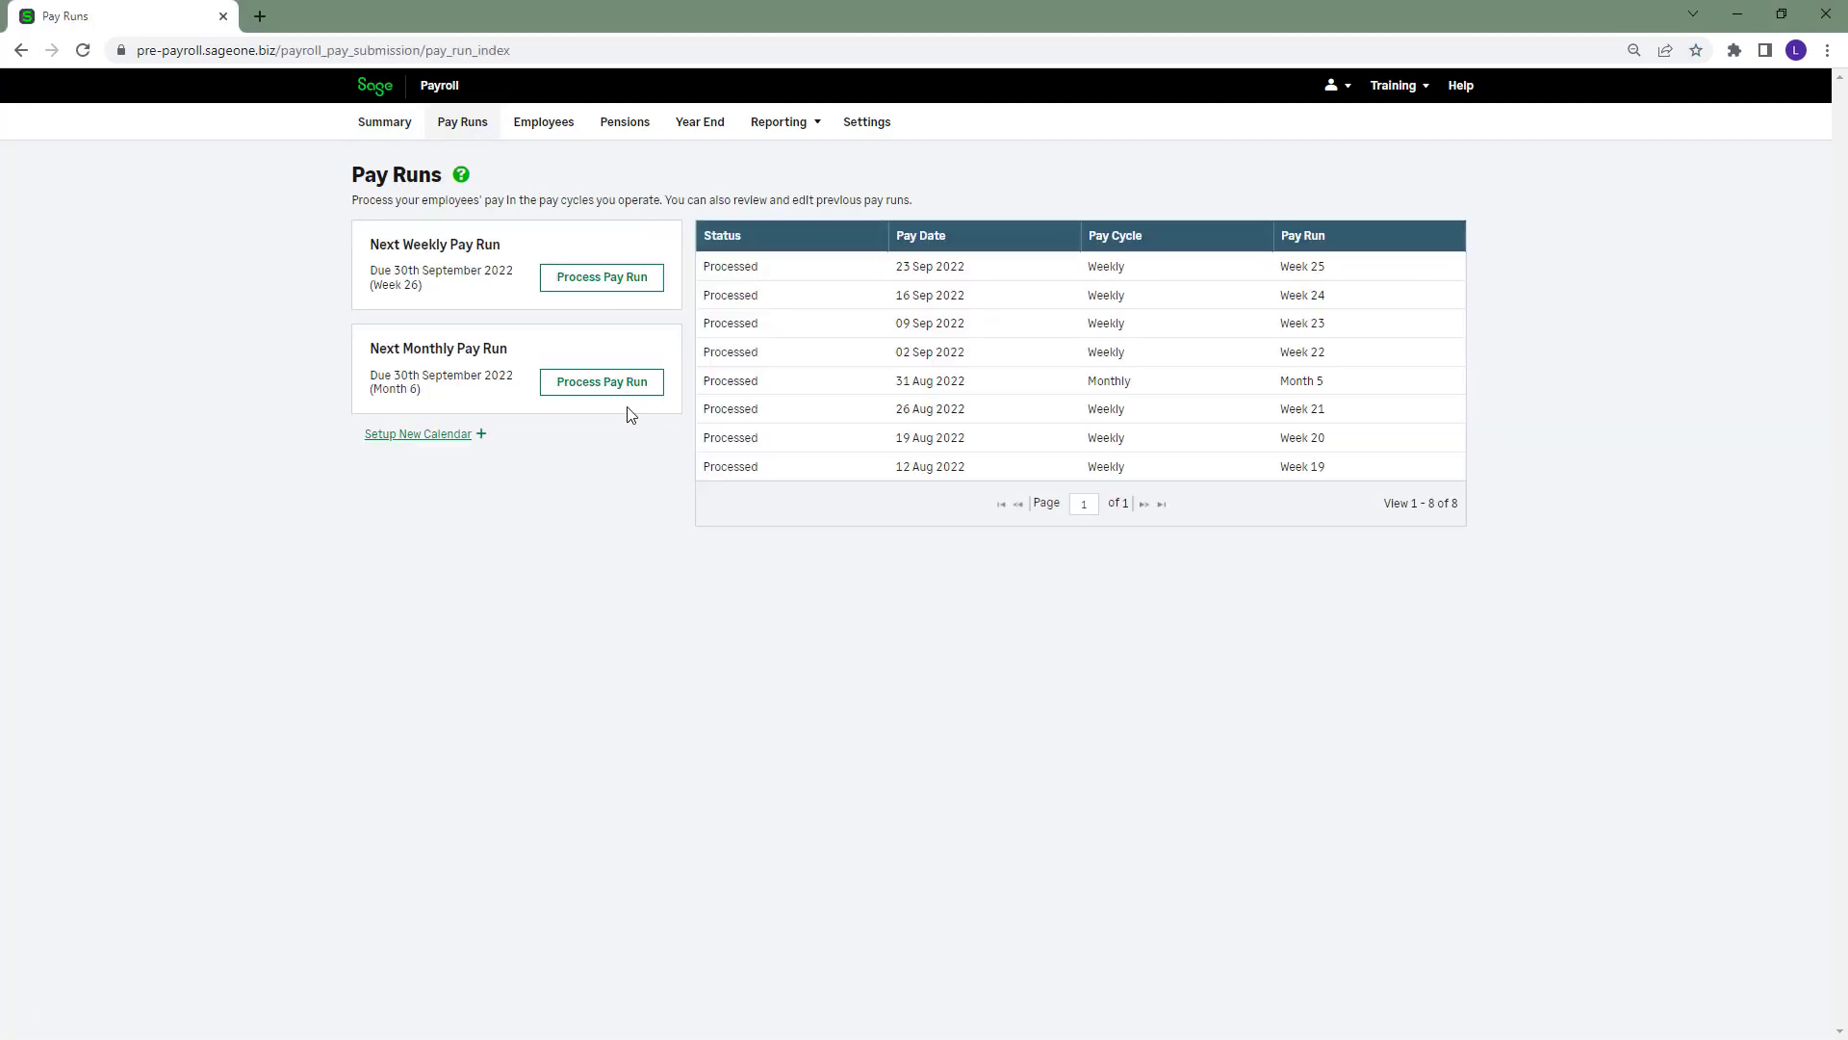
left_click(386, 127)
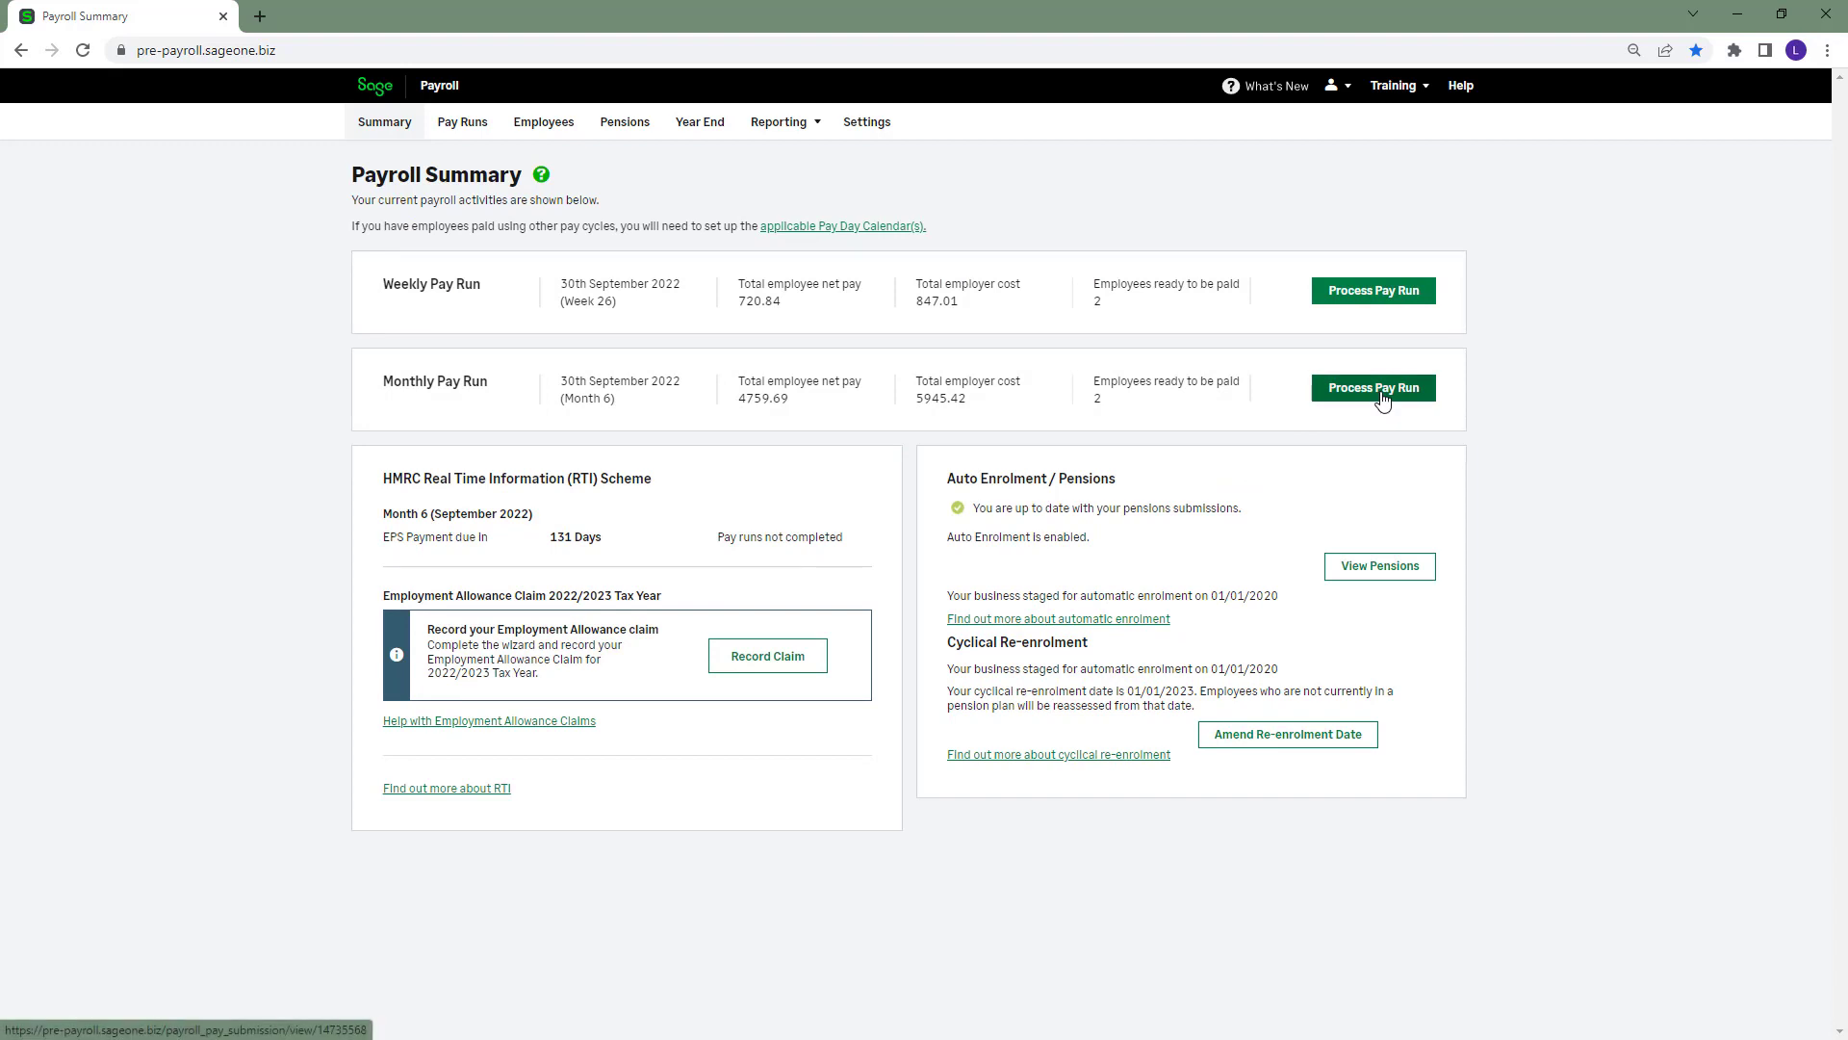
Start the Month 6 monthly pay run, choose 30/09/2022 as the pay date and continue to the absences stage
left_click(1382, 398)
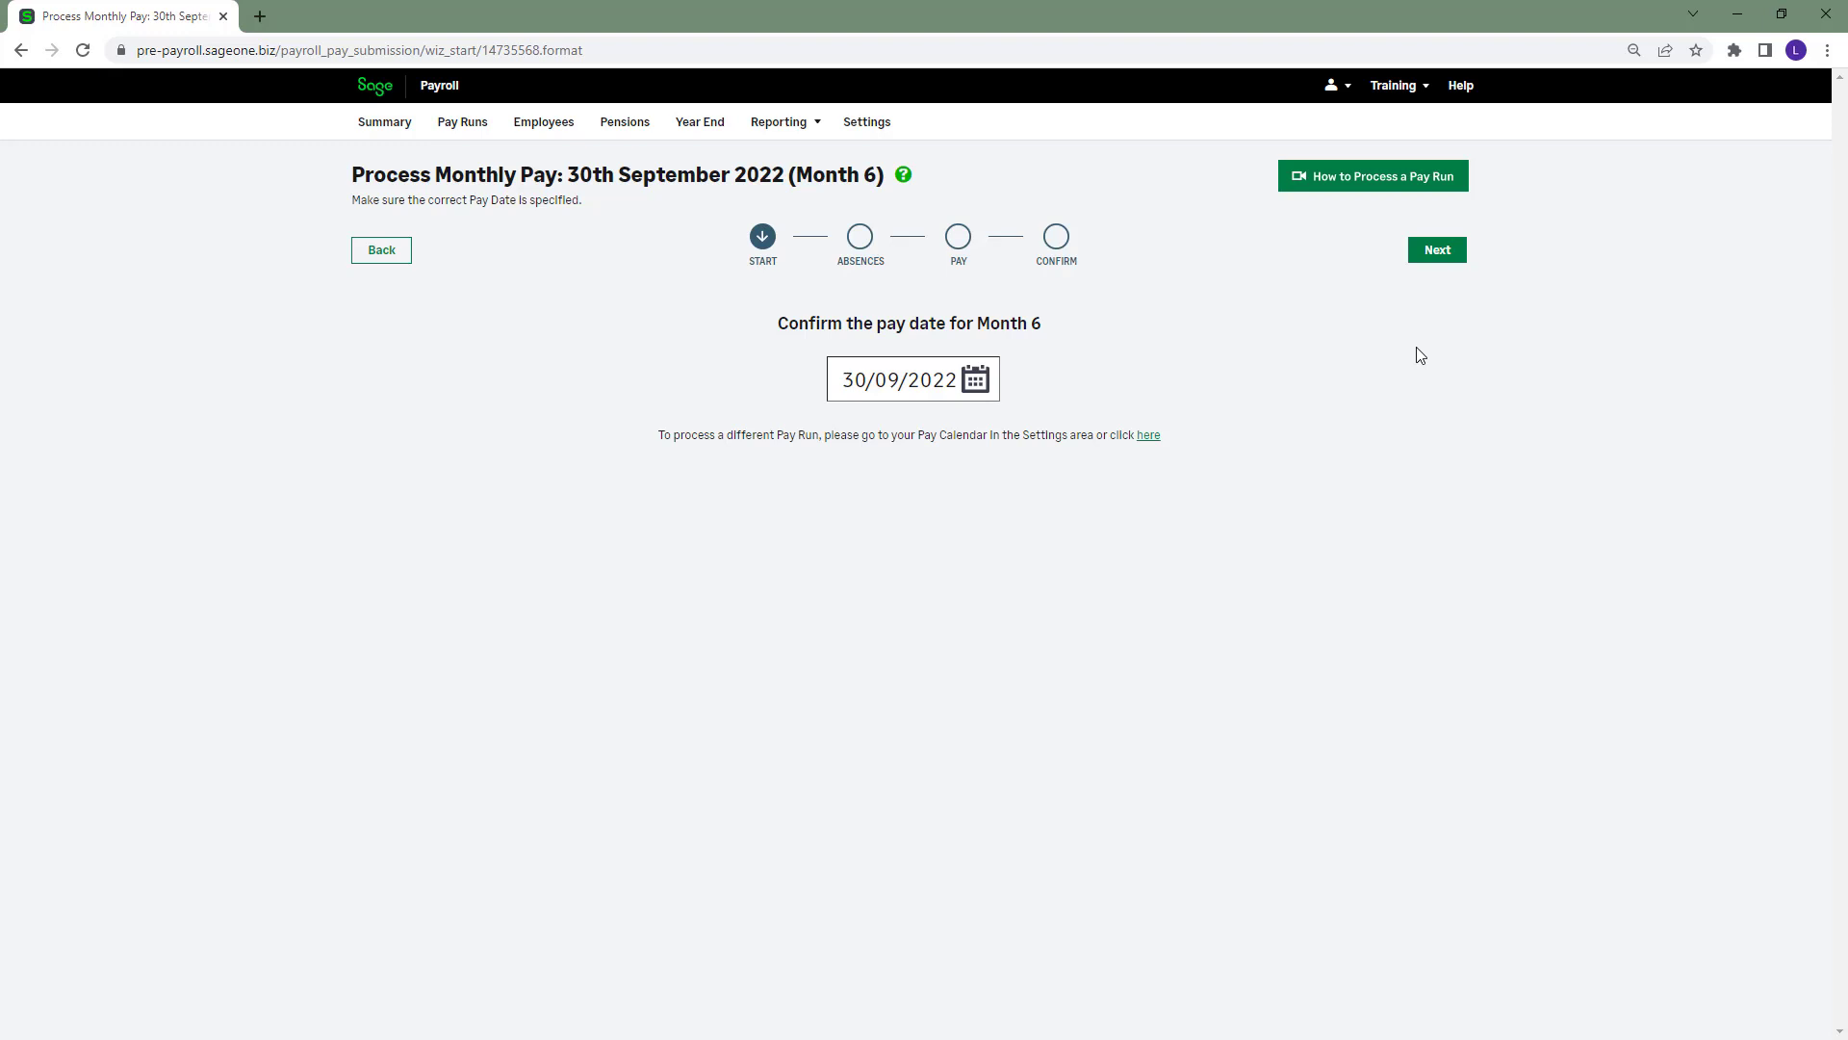
left_click(983, 380)
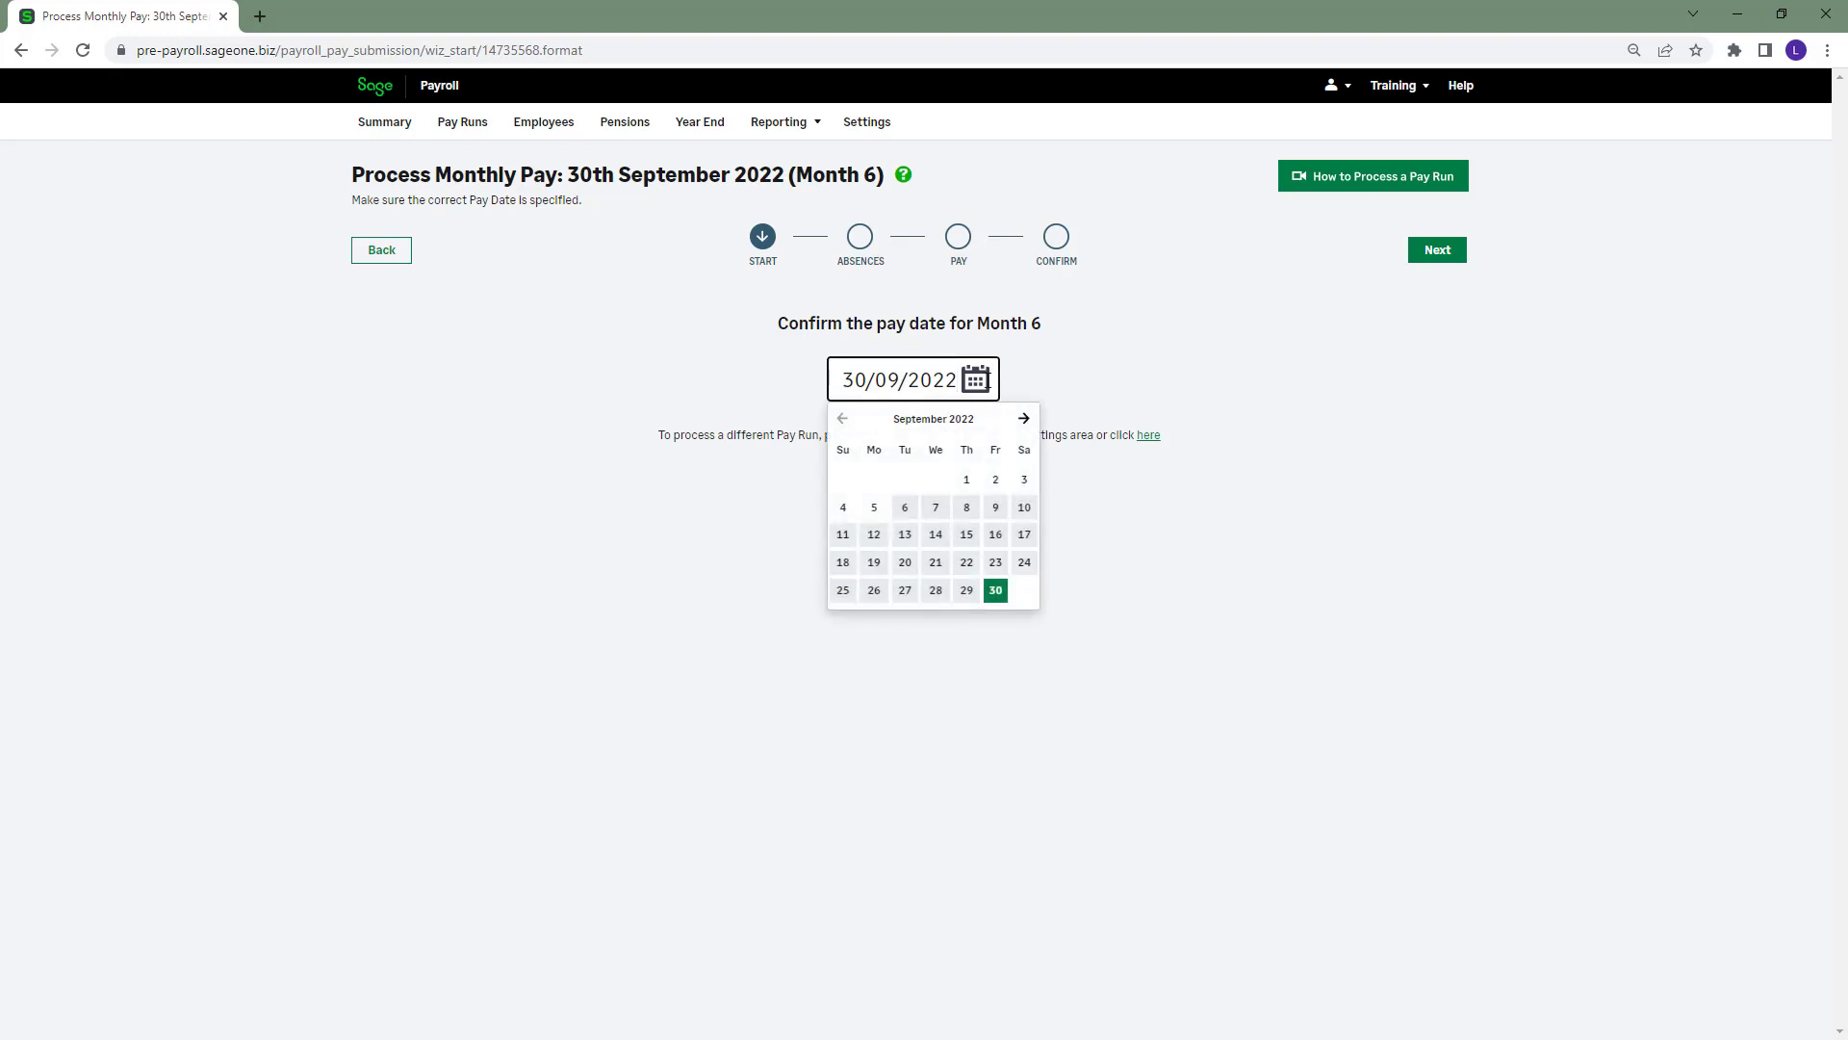
left_click(1023, 418)
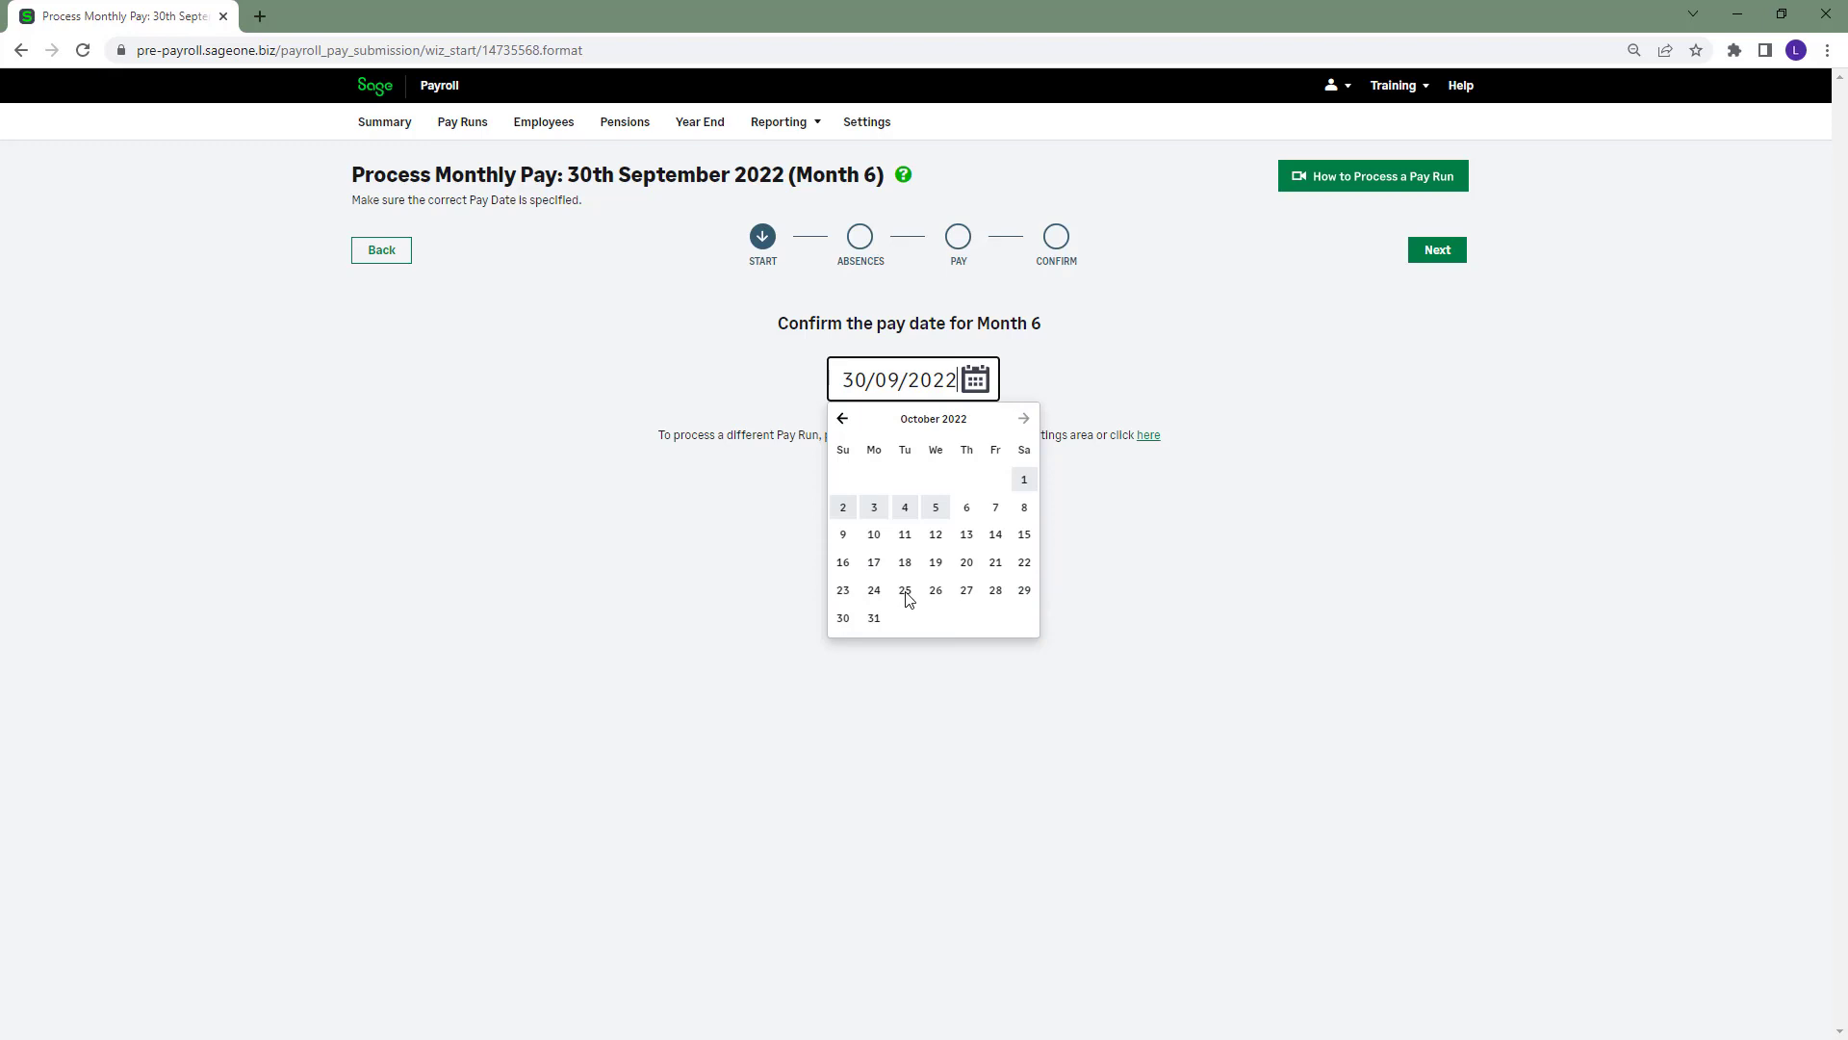
left_click(844, 420)
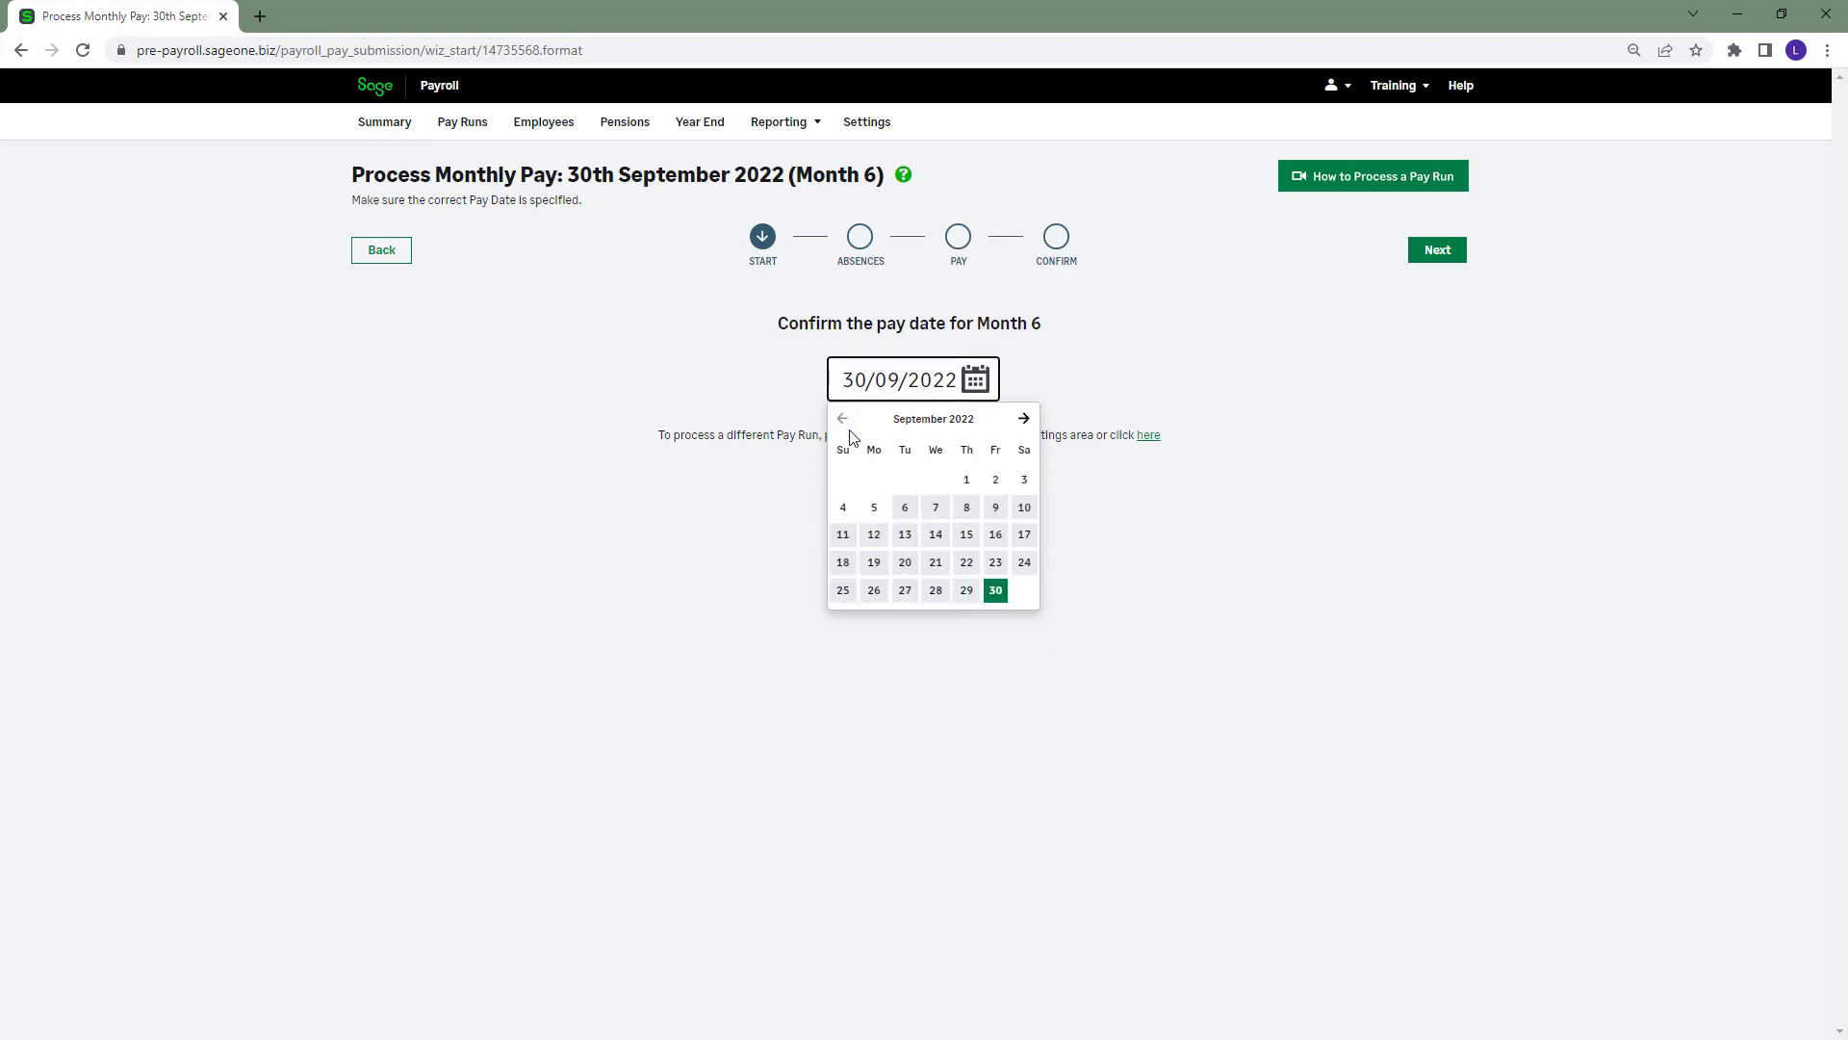
left_click(995, 590)
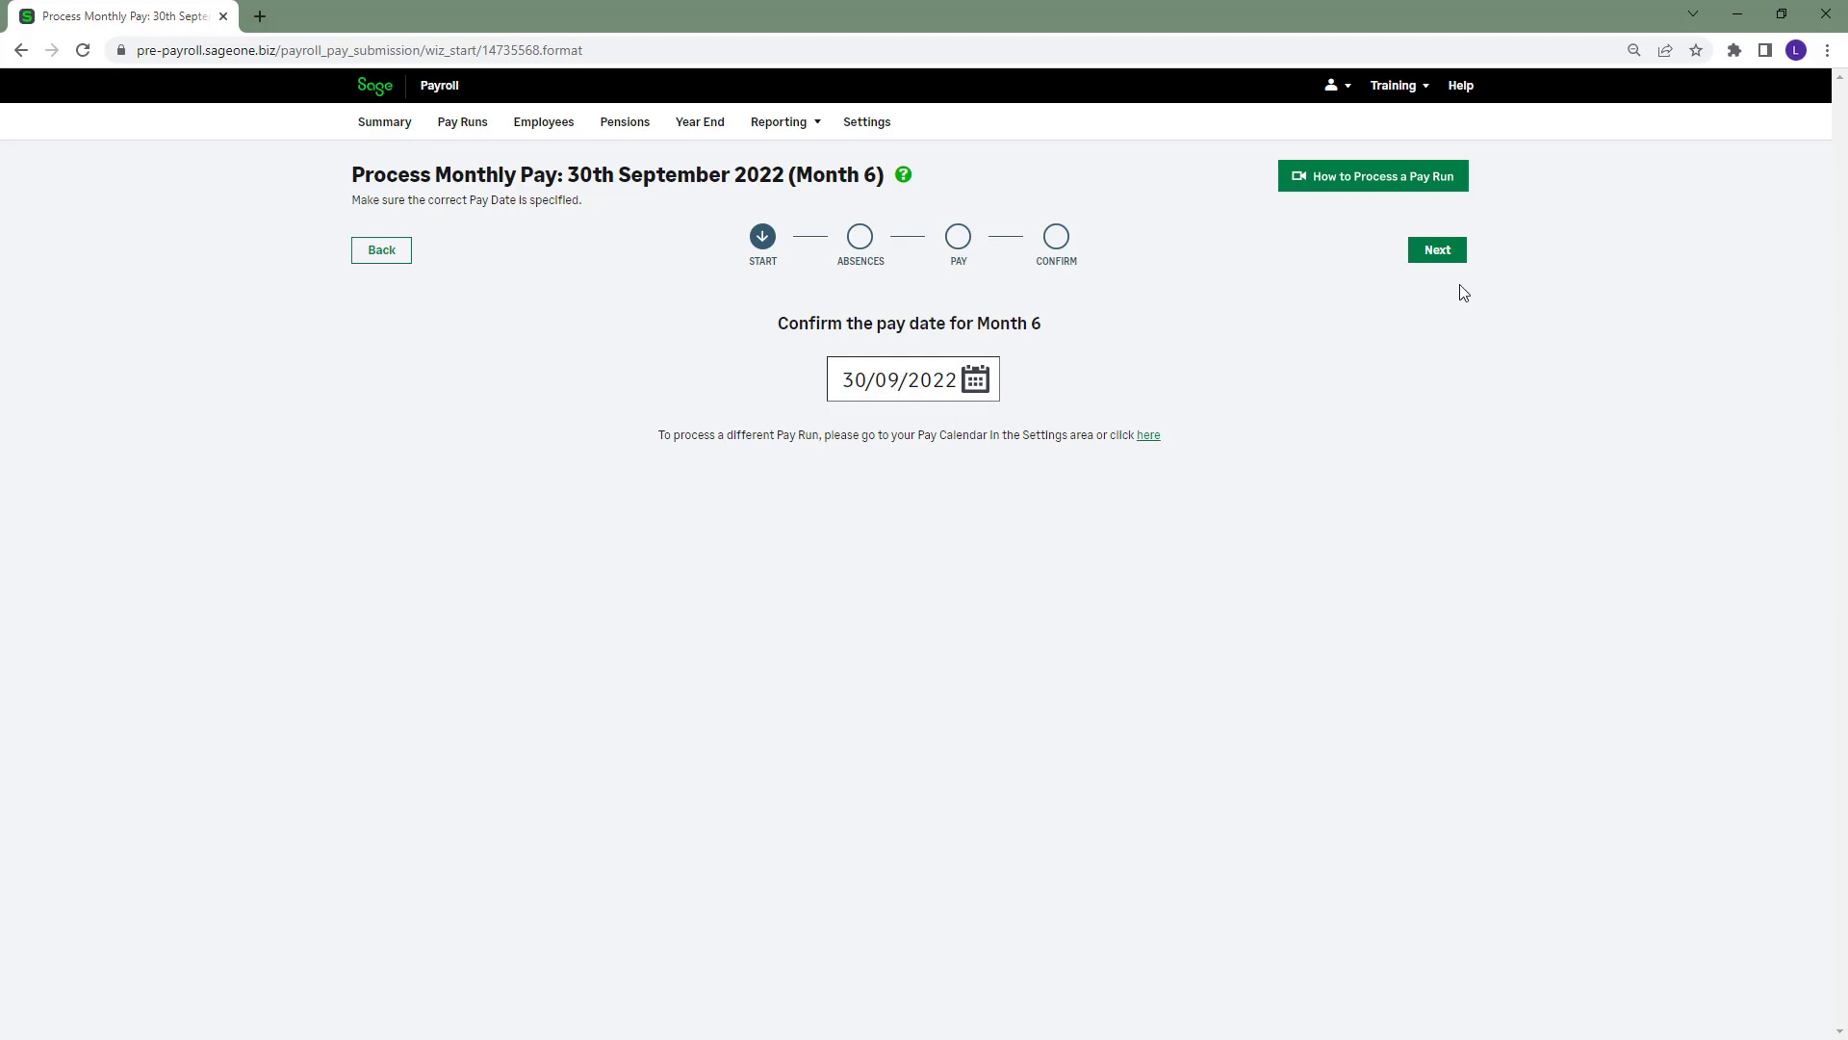
left_click(1441, 253)
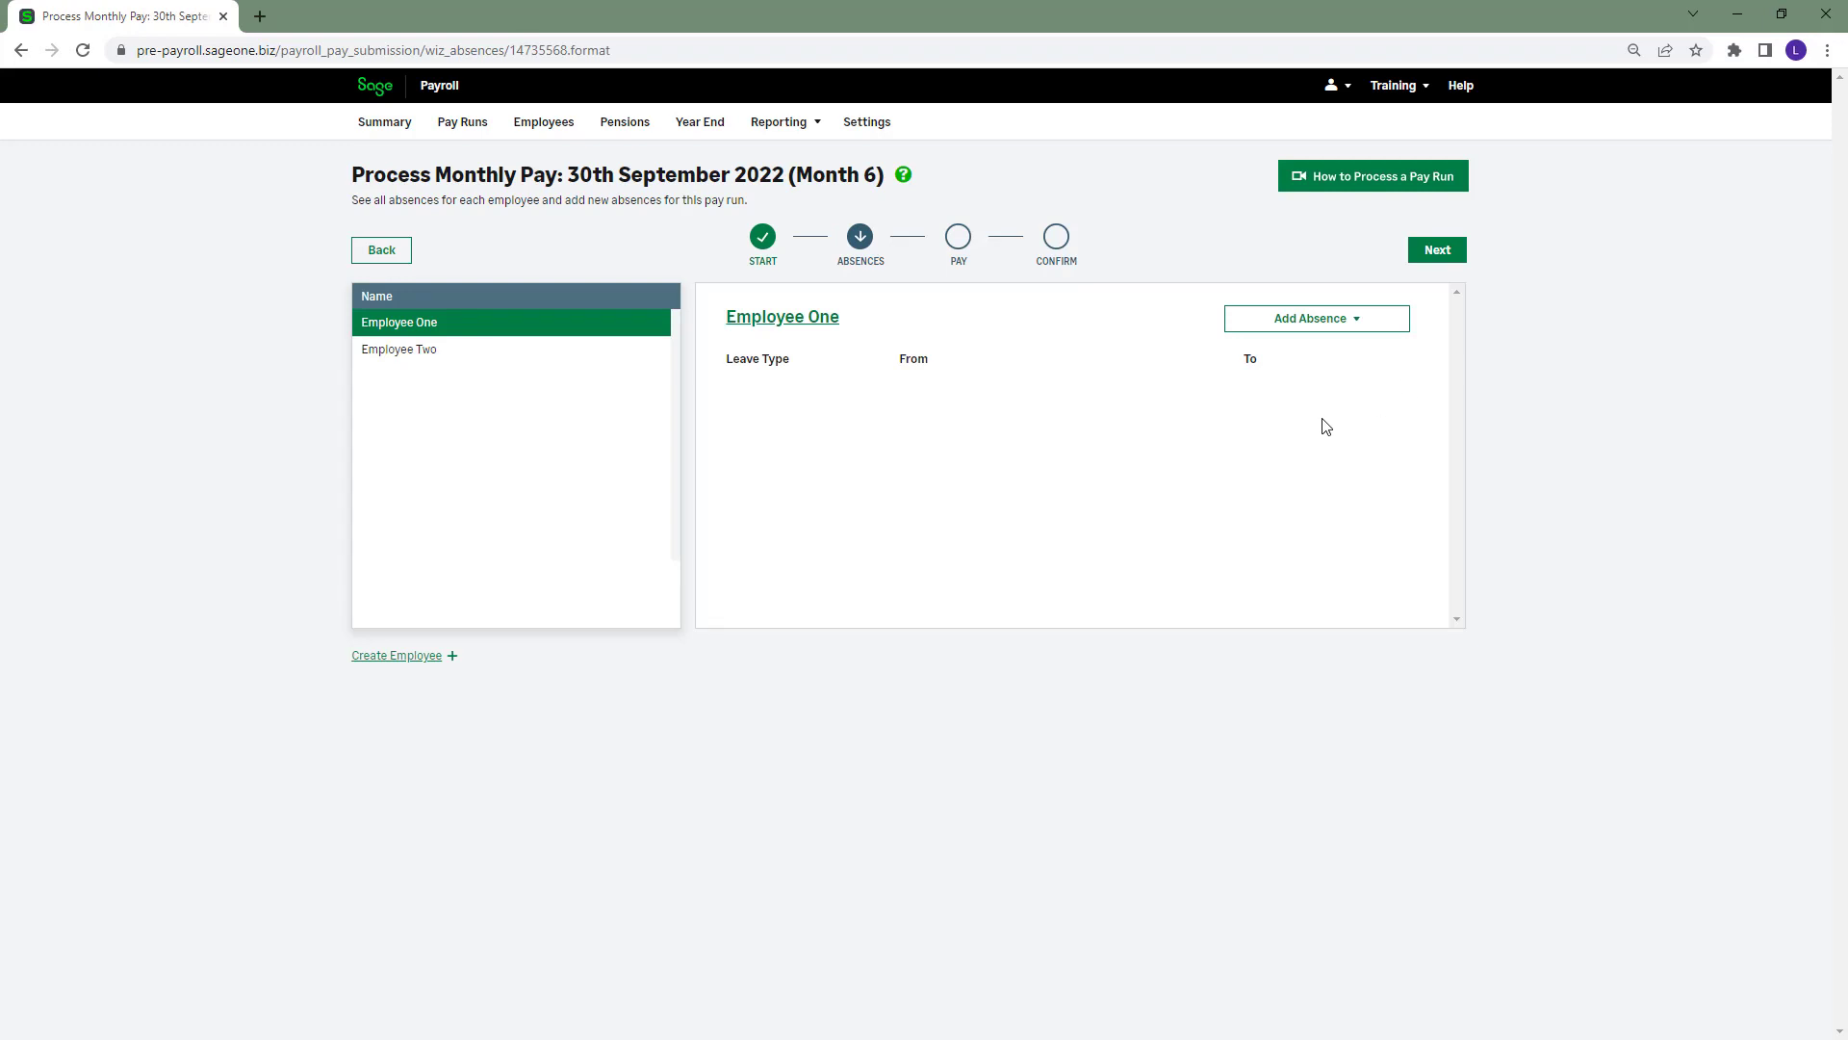
View the recorded absences of Employee Two and Employee One and the absence types that can be added
left_click(506, 356)
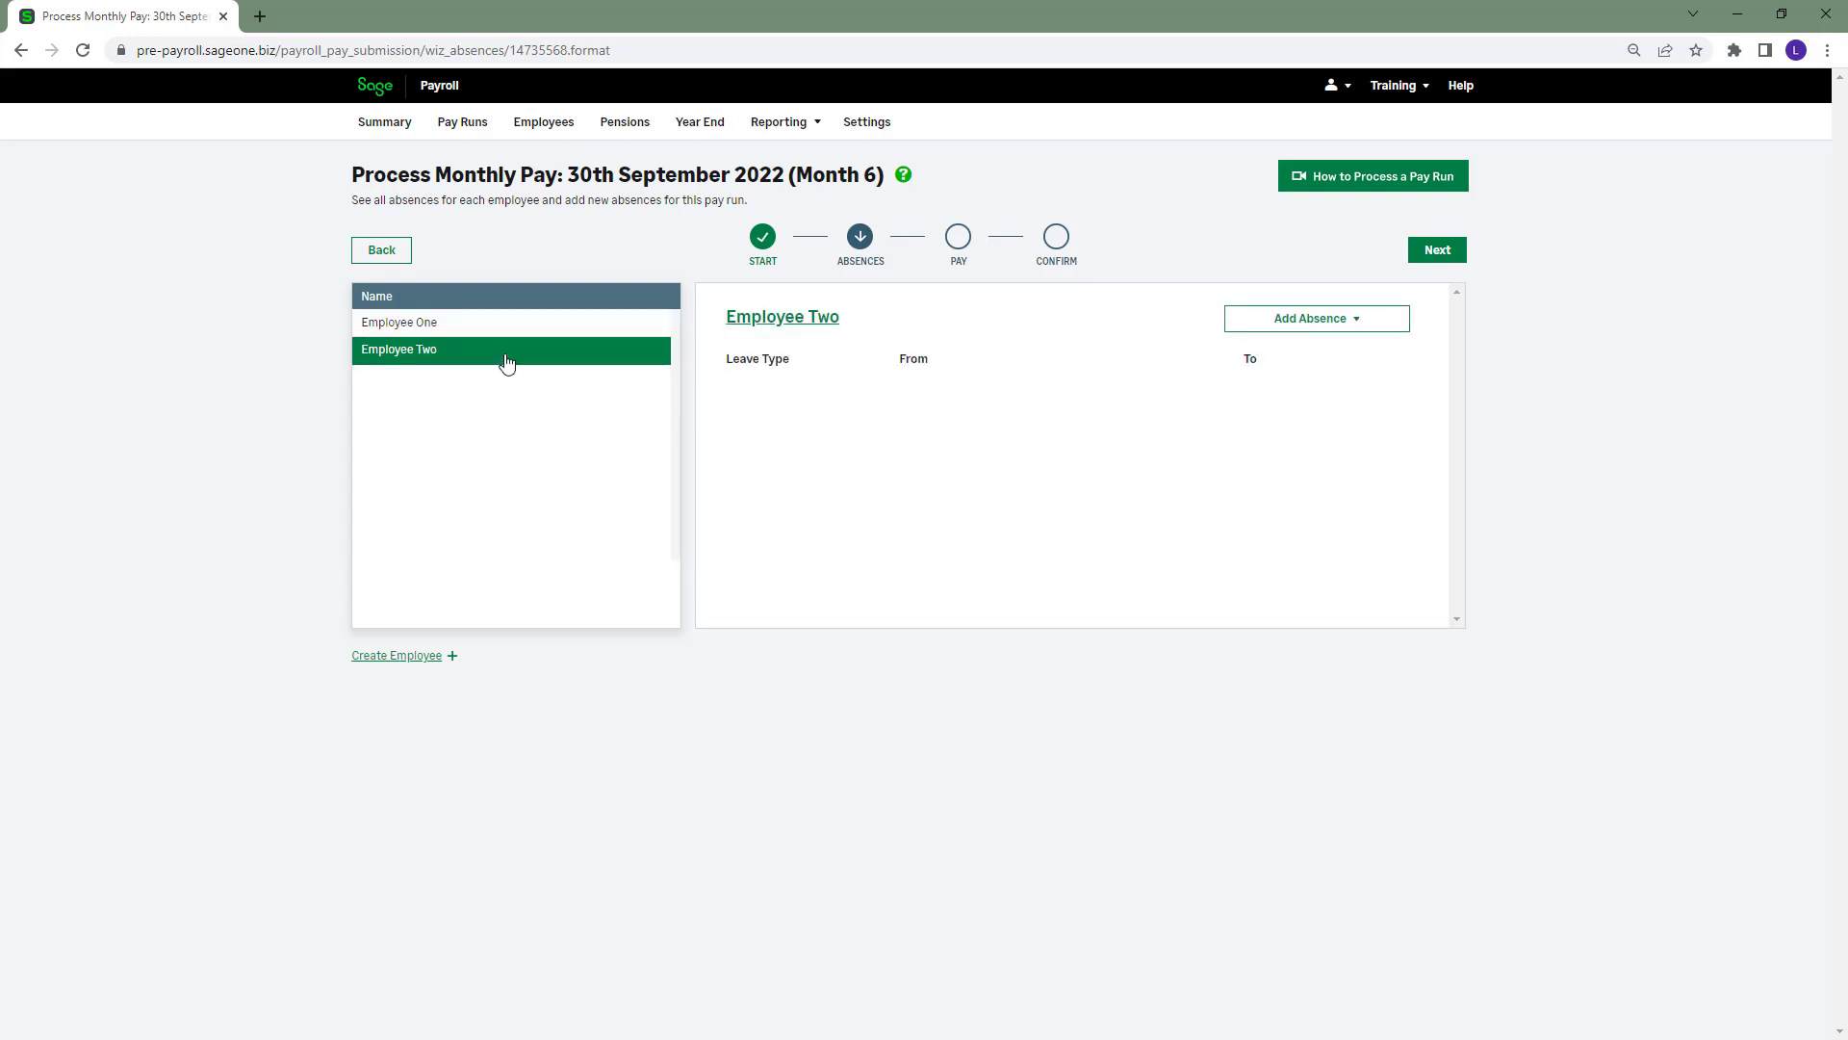
left_click(506, 334)
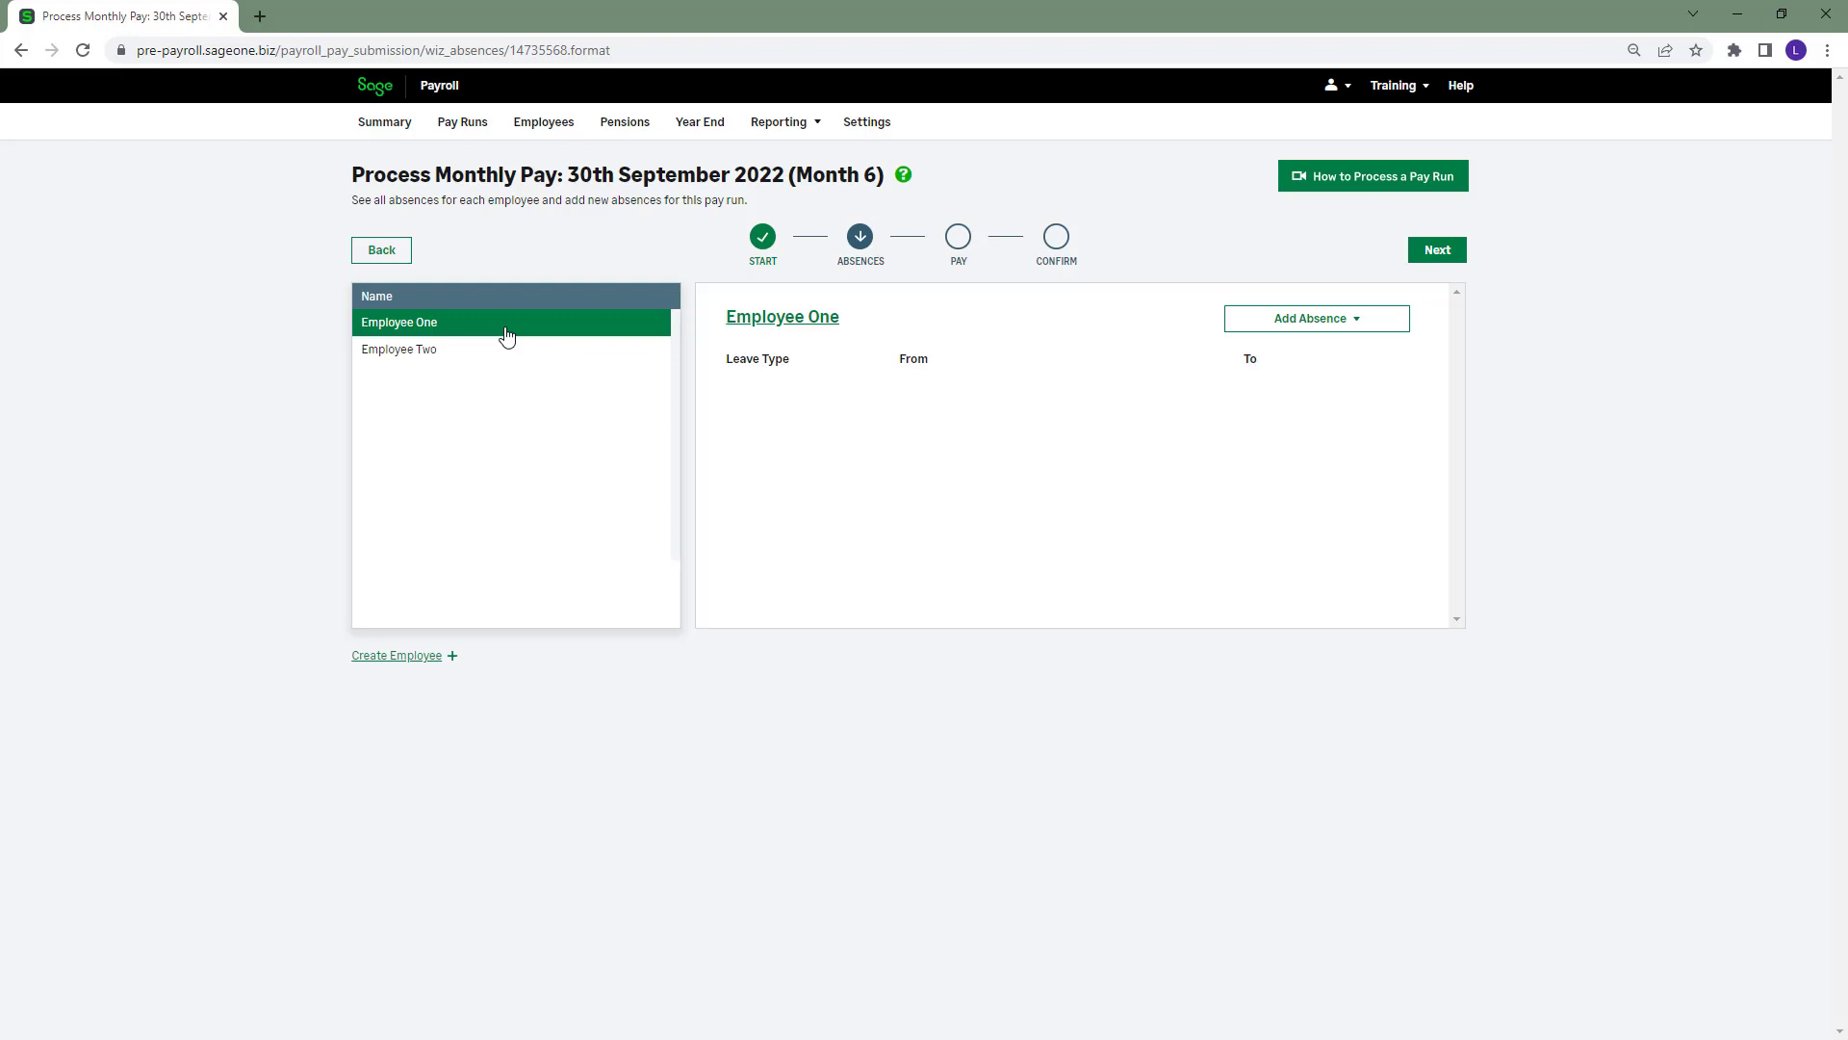
left_click(1371, 323)
left_click(459, 357)
left_click(1362, 319)
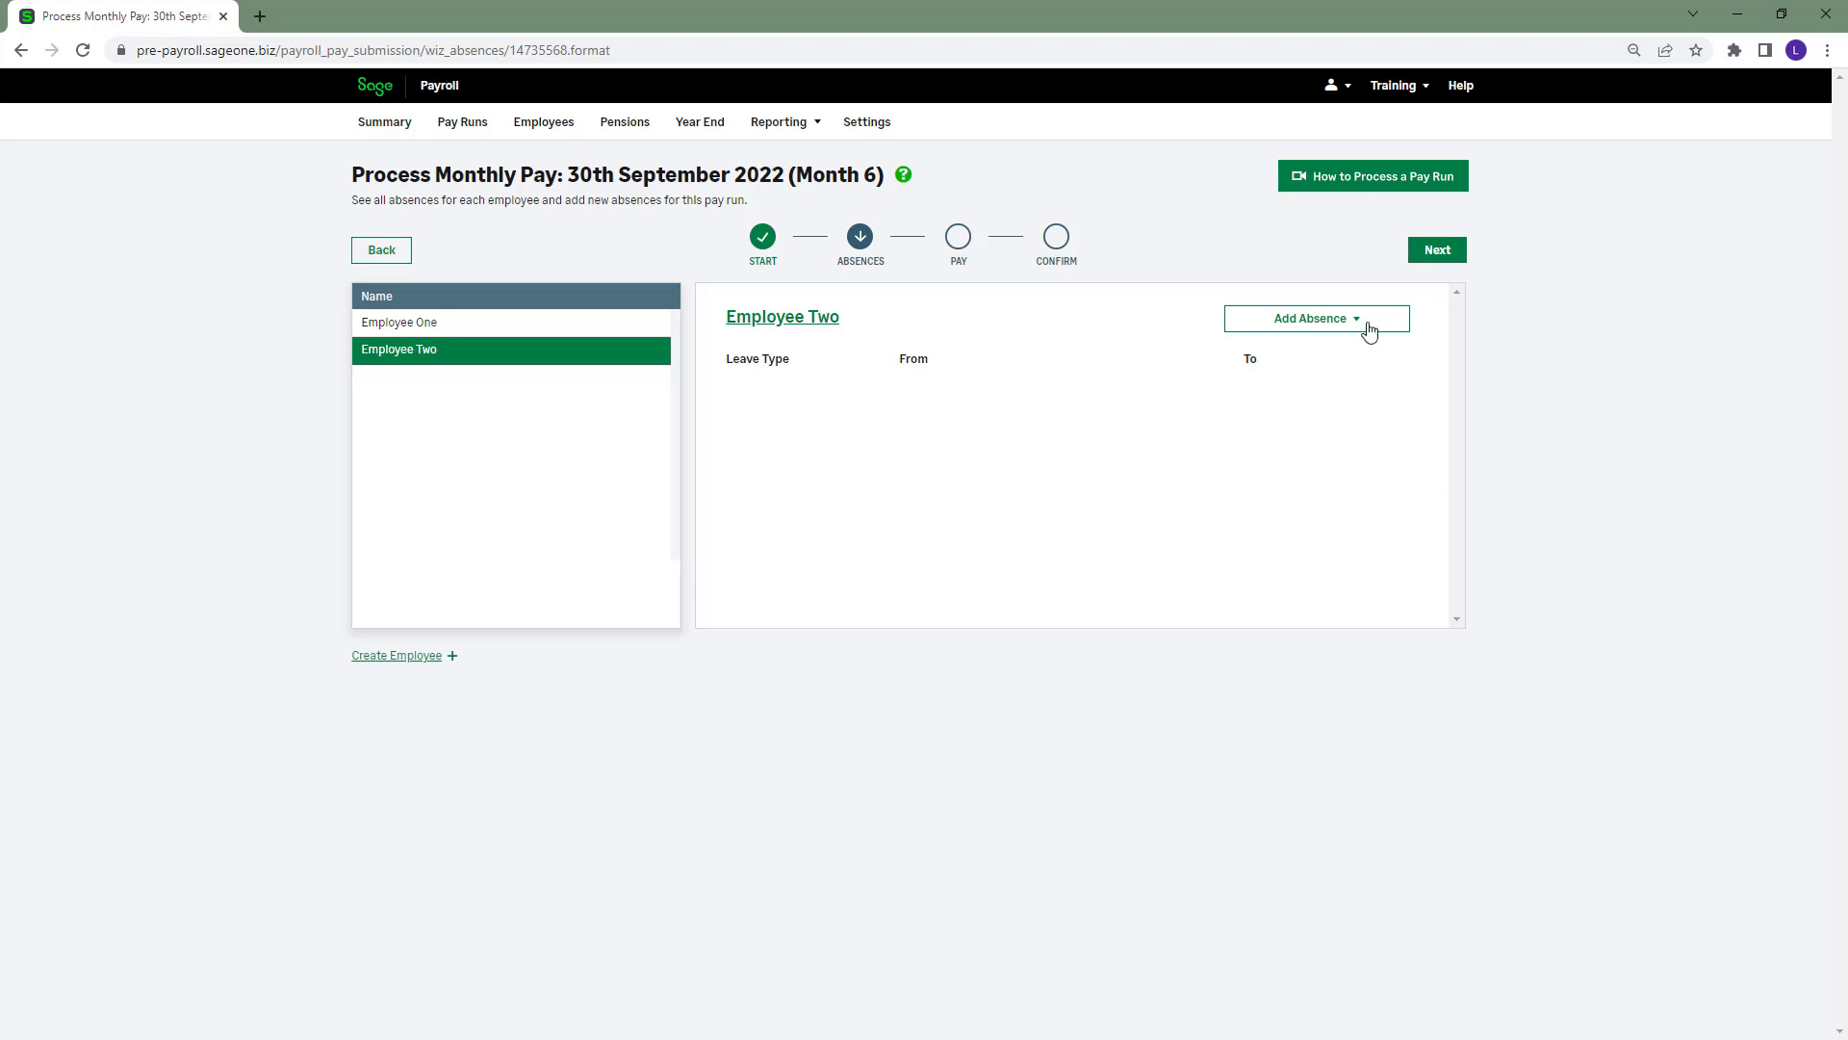
mouse_move(1367, 320)
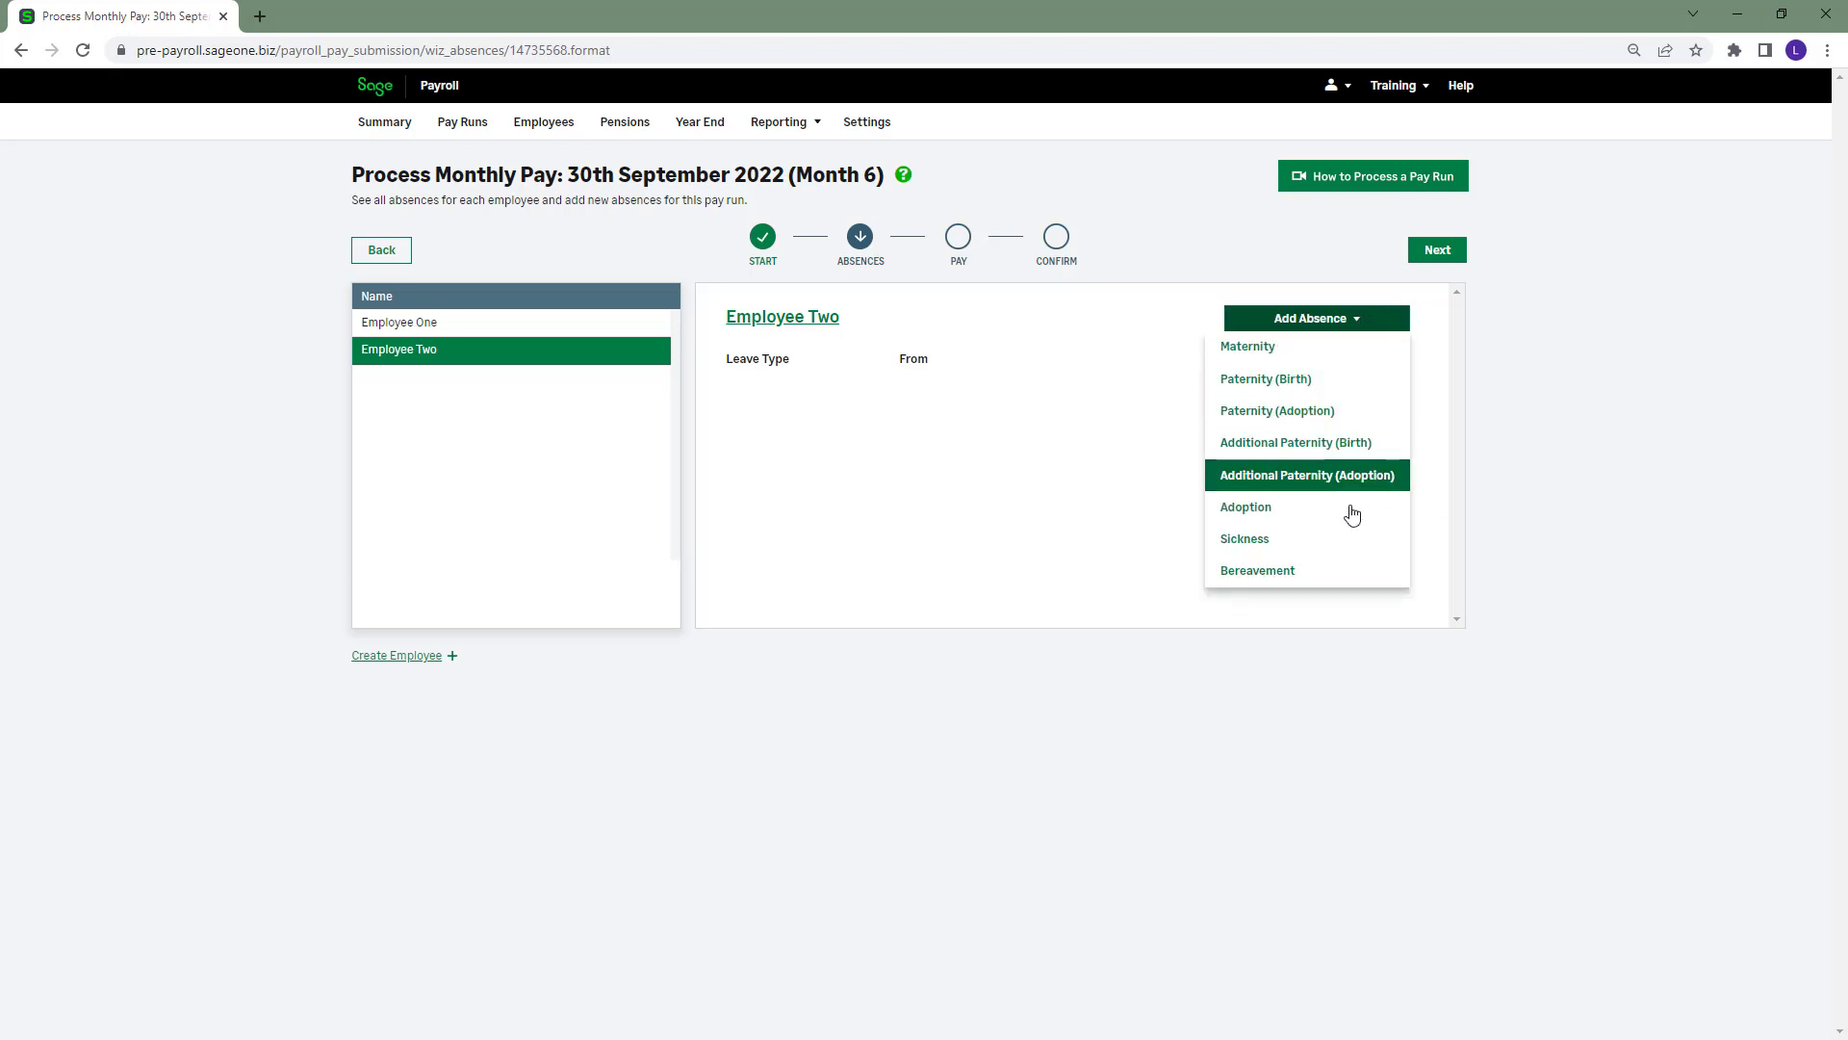
left_click(1350, 544)
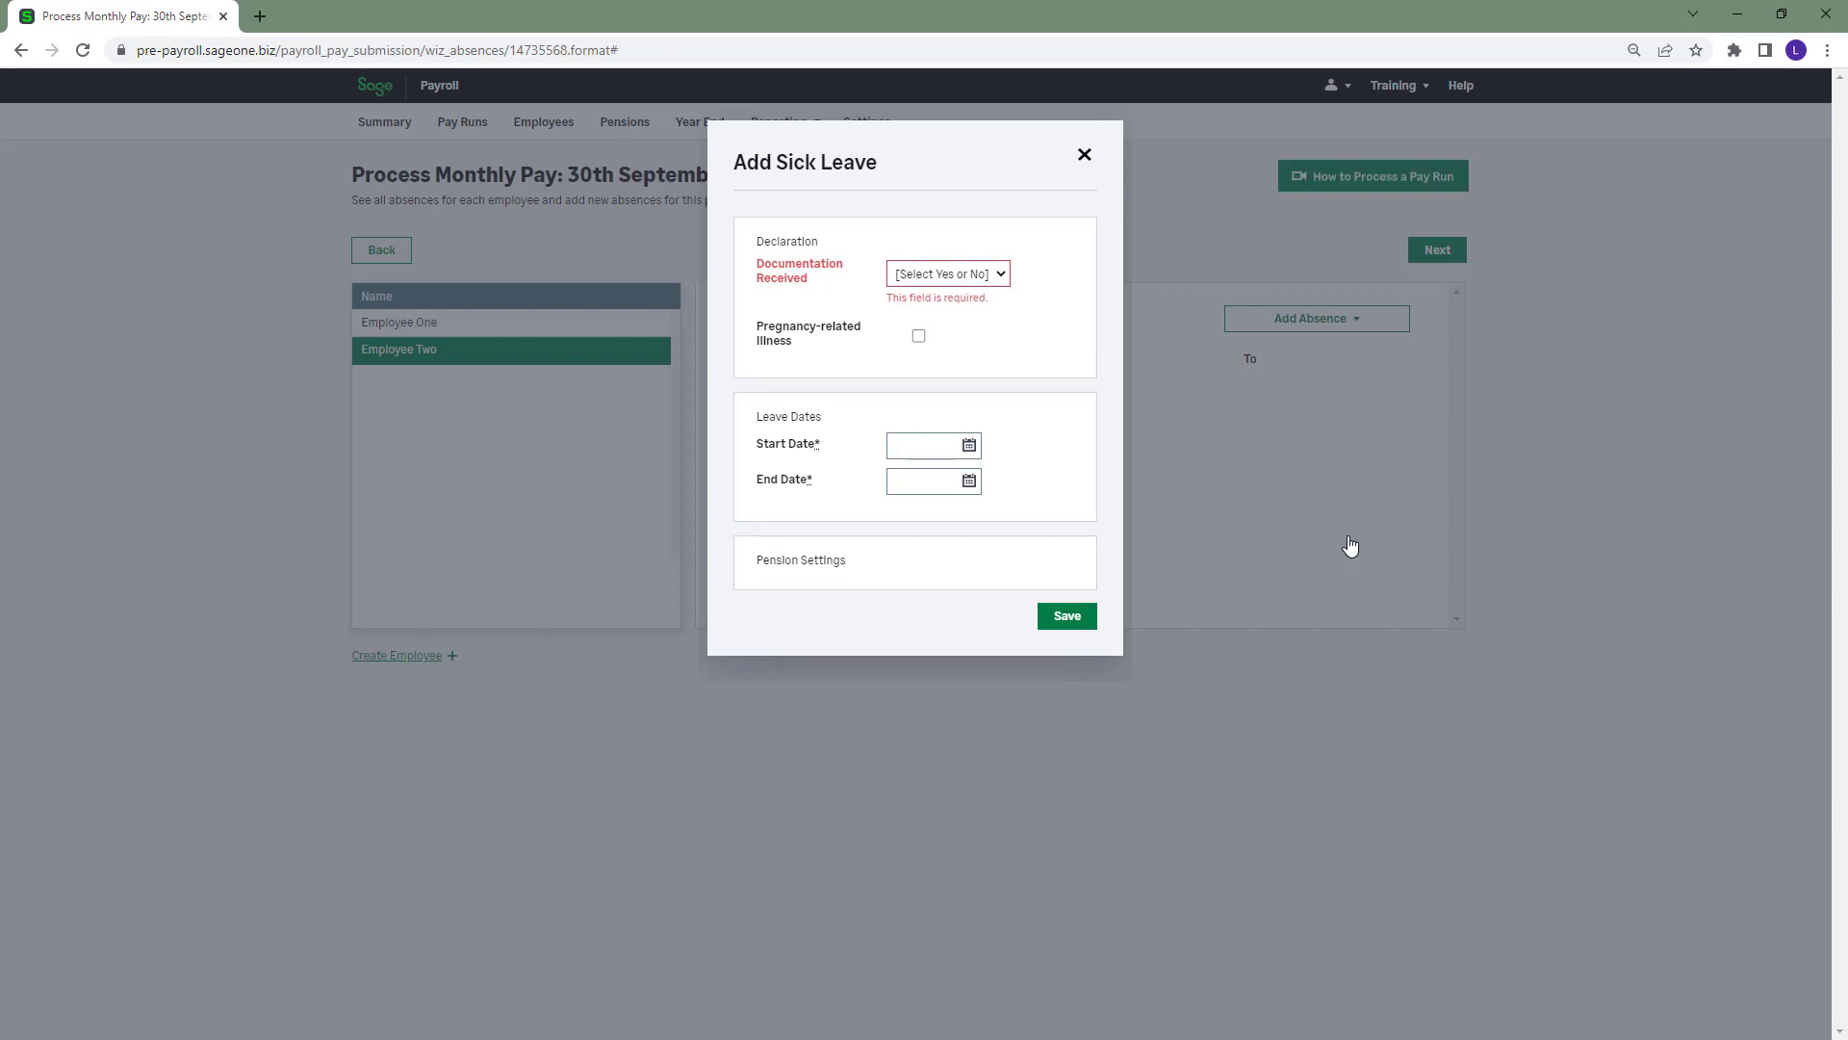
left_click(1002, 273)
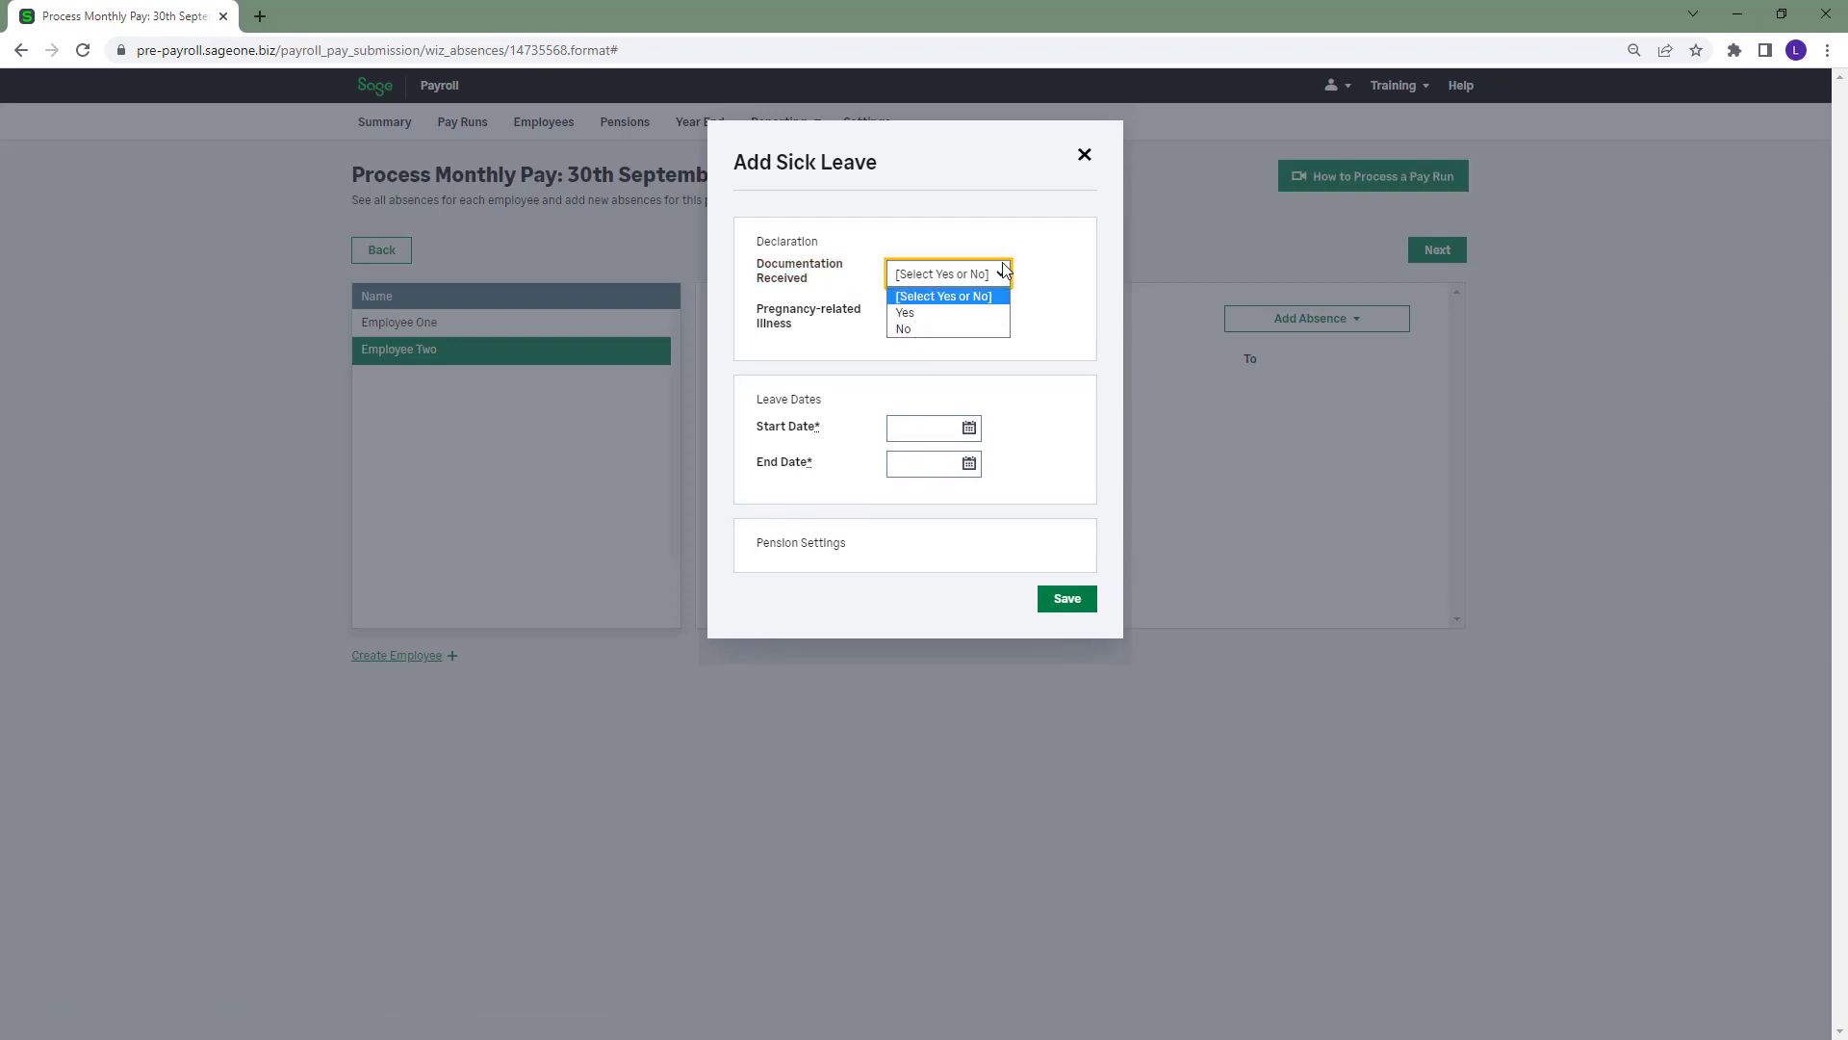
left_click(988, 311)
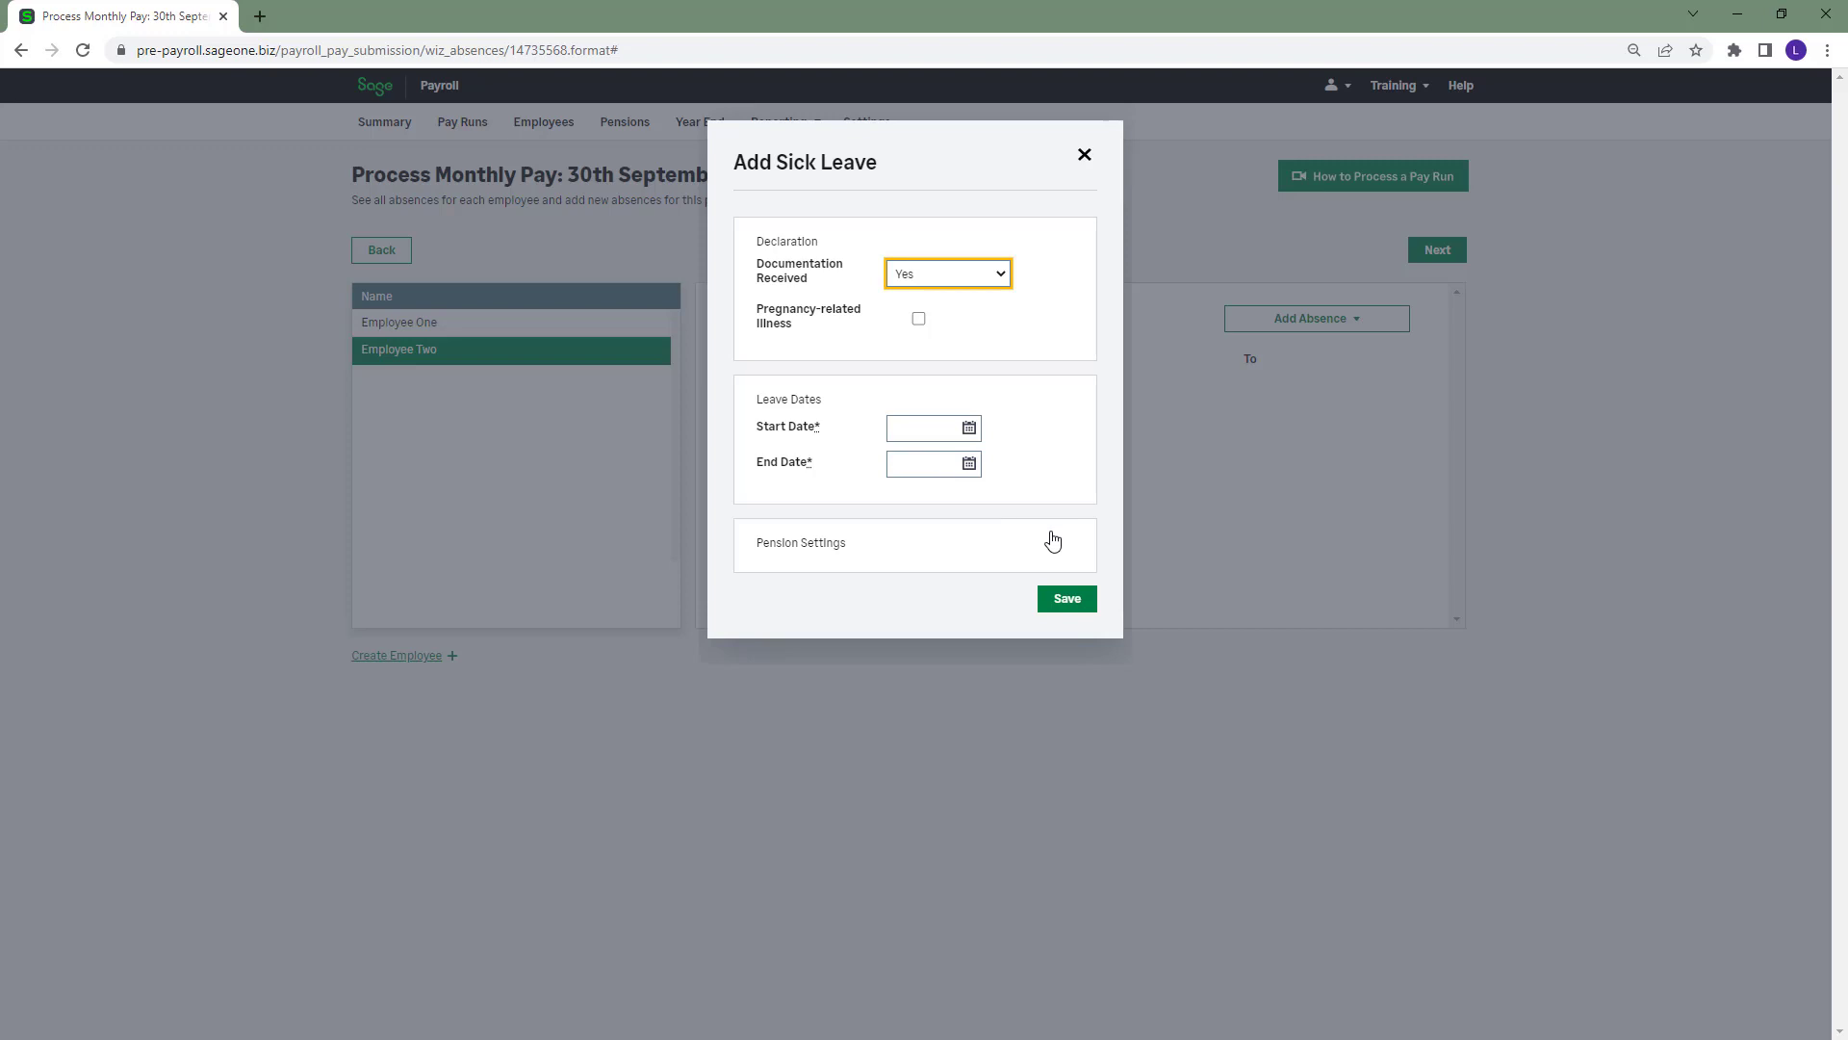
left_click(1086, 157)
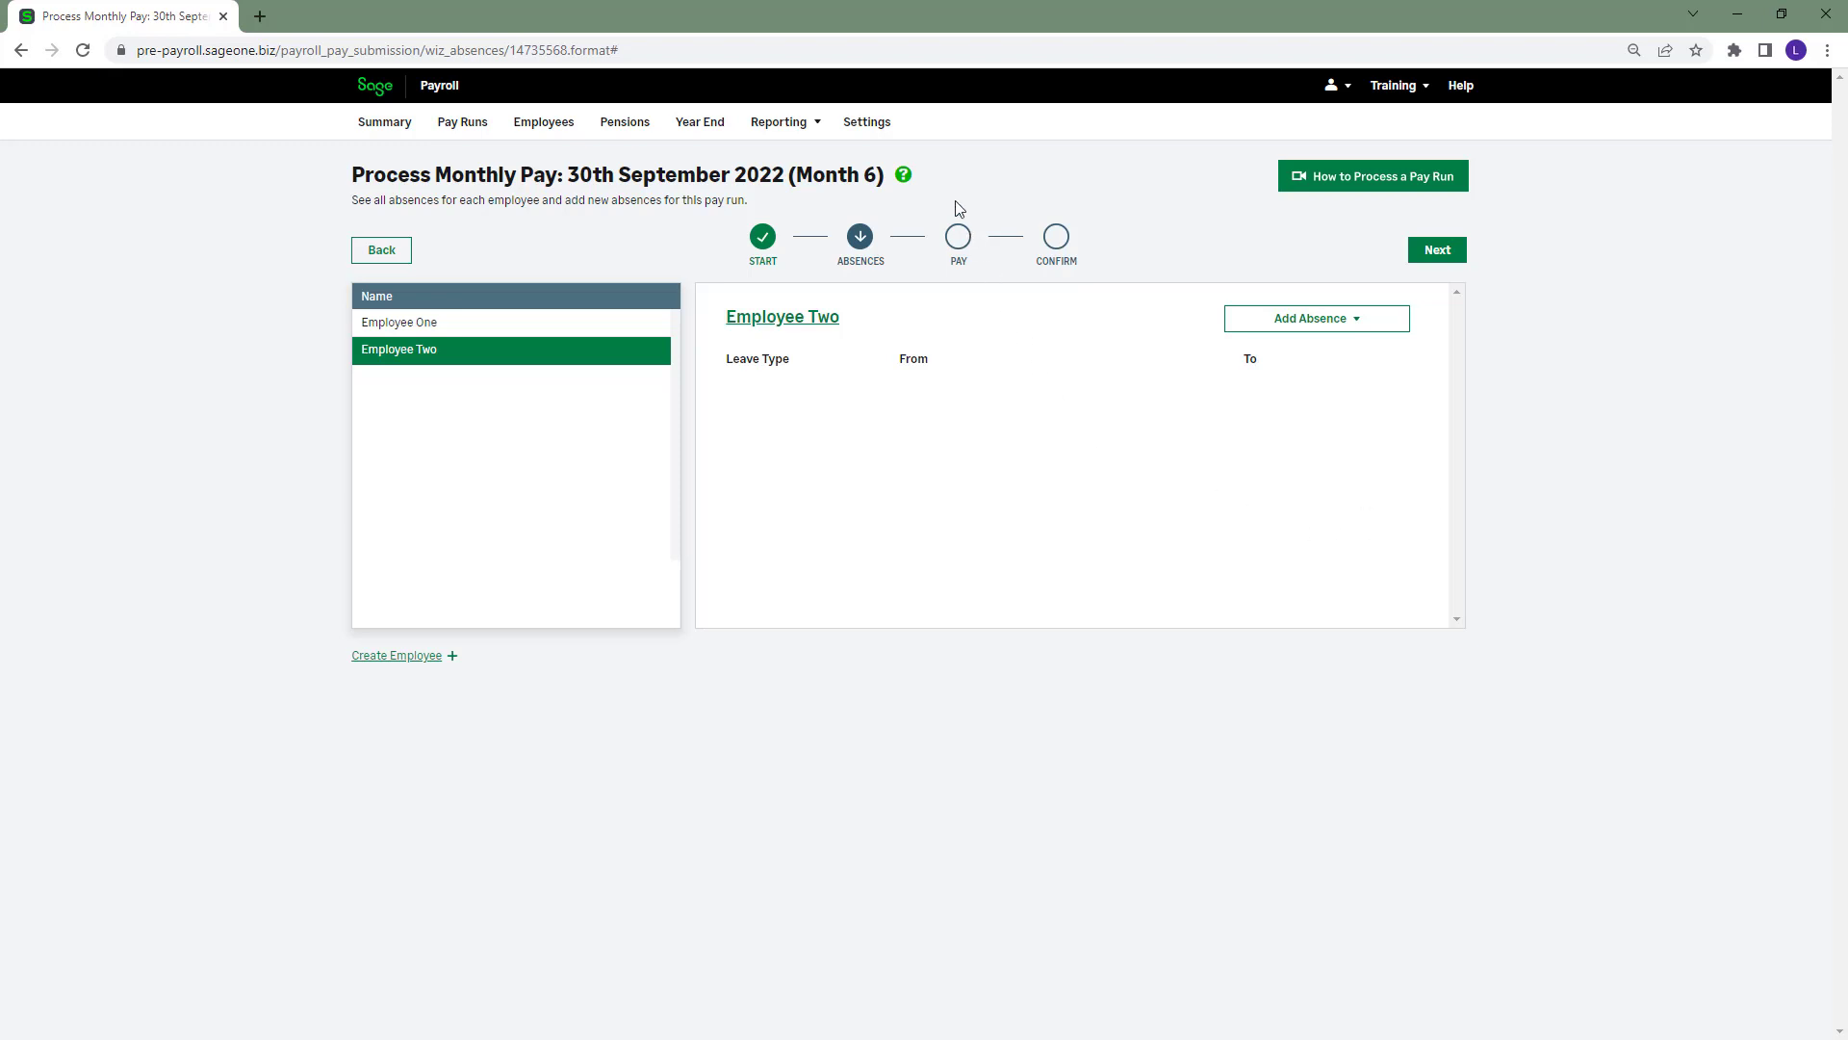
Consult the help article on recording absences in a pay run and its statutory maternity pay page, and return to the pay run
left_click(903, 178)
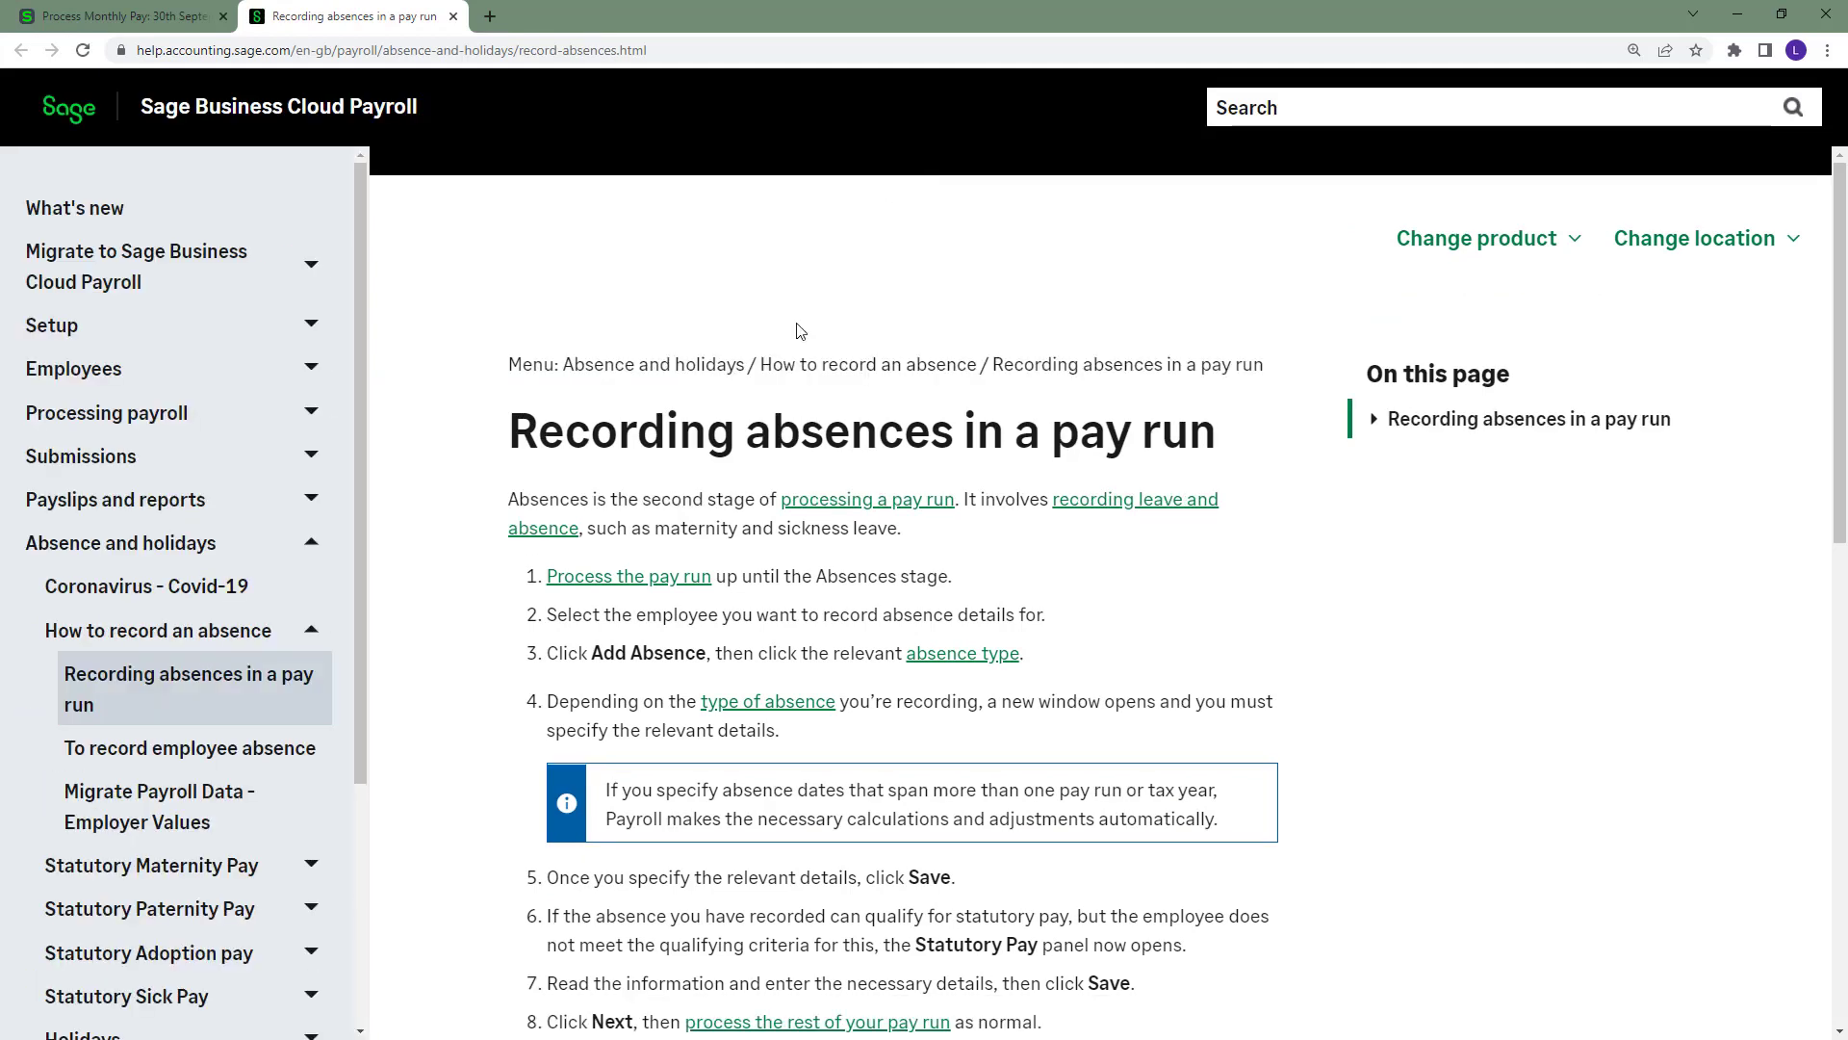
left_click(304, 867)
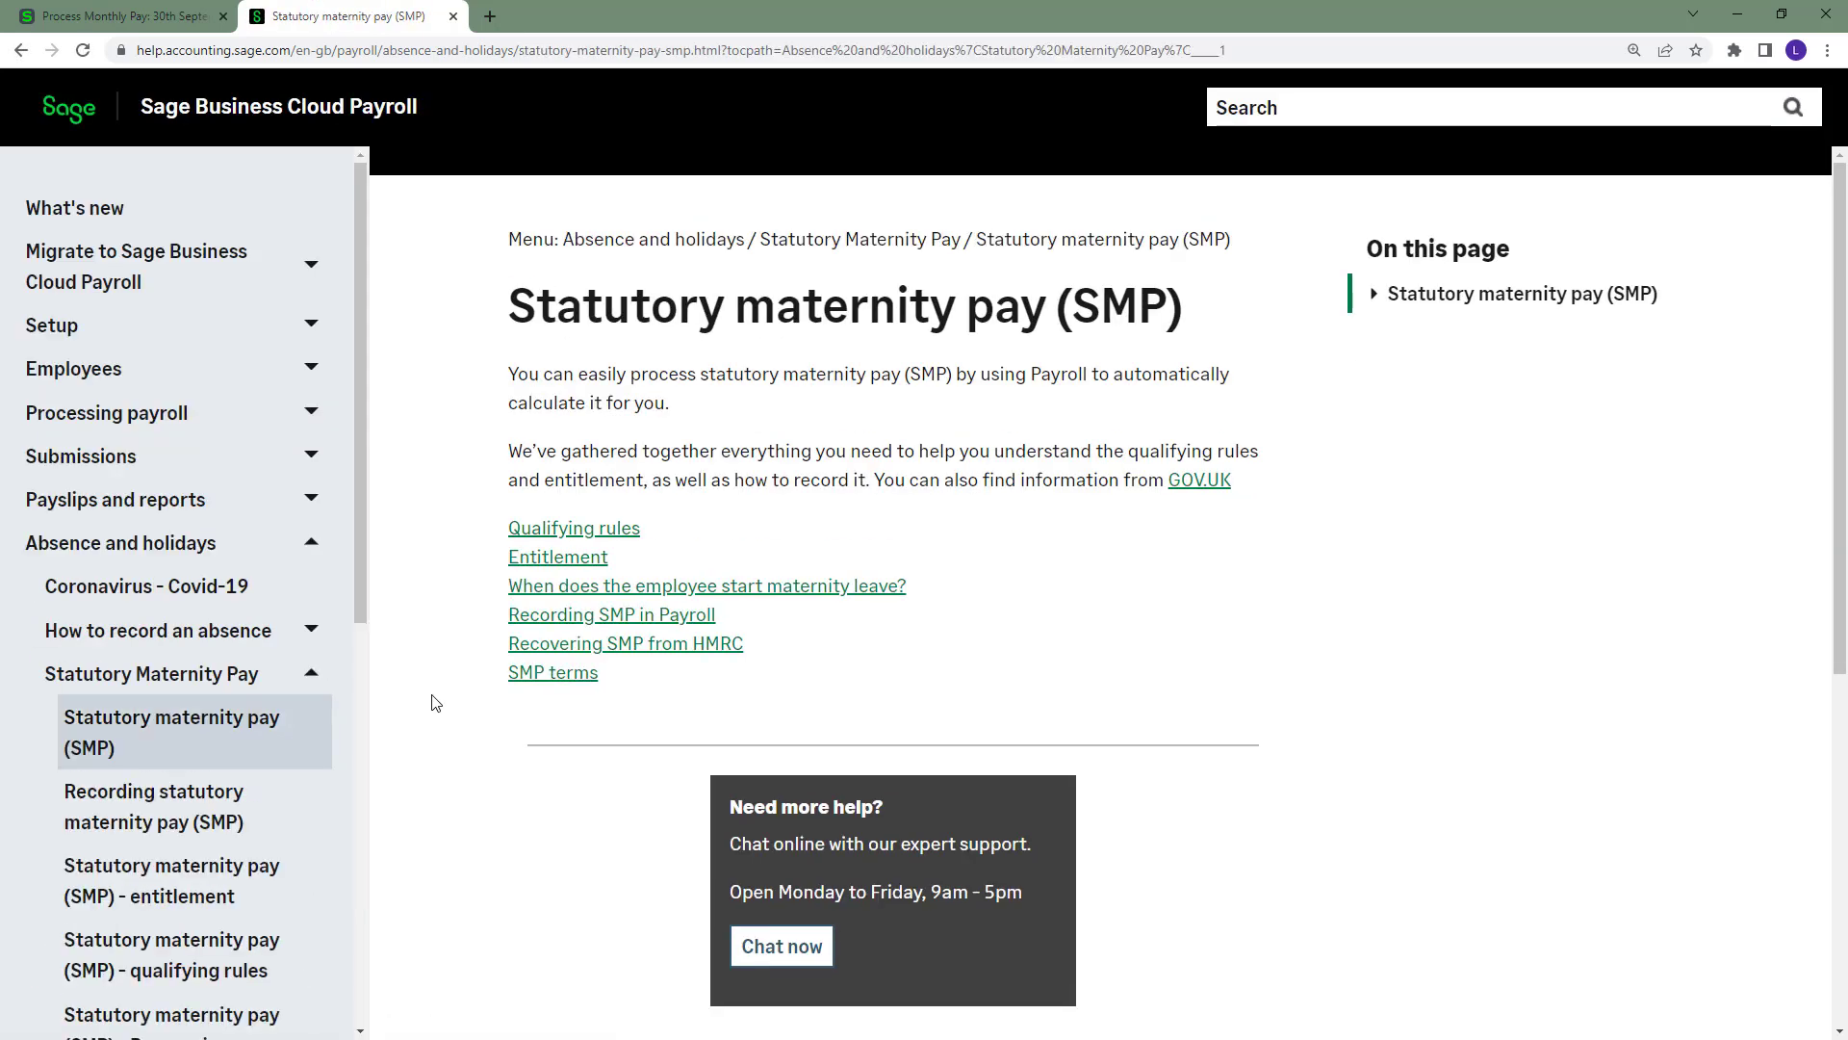
left_click(453, 17)
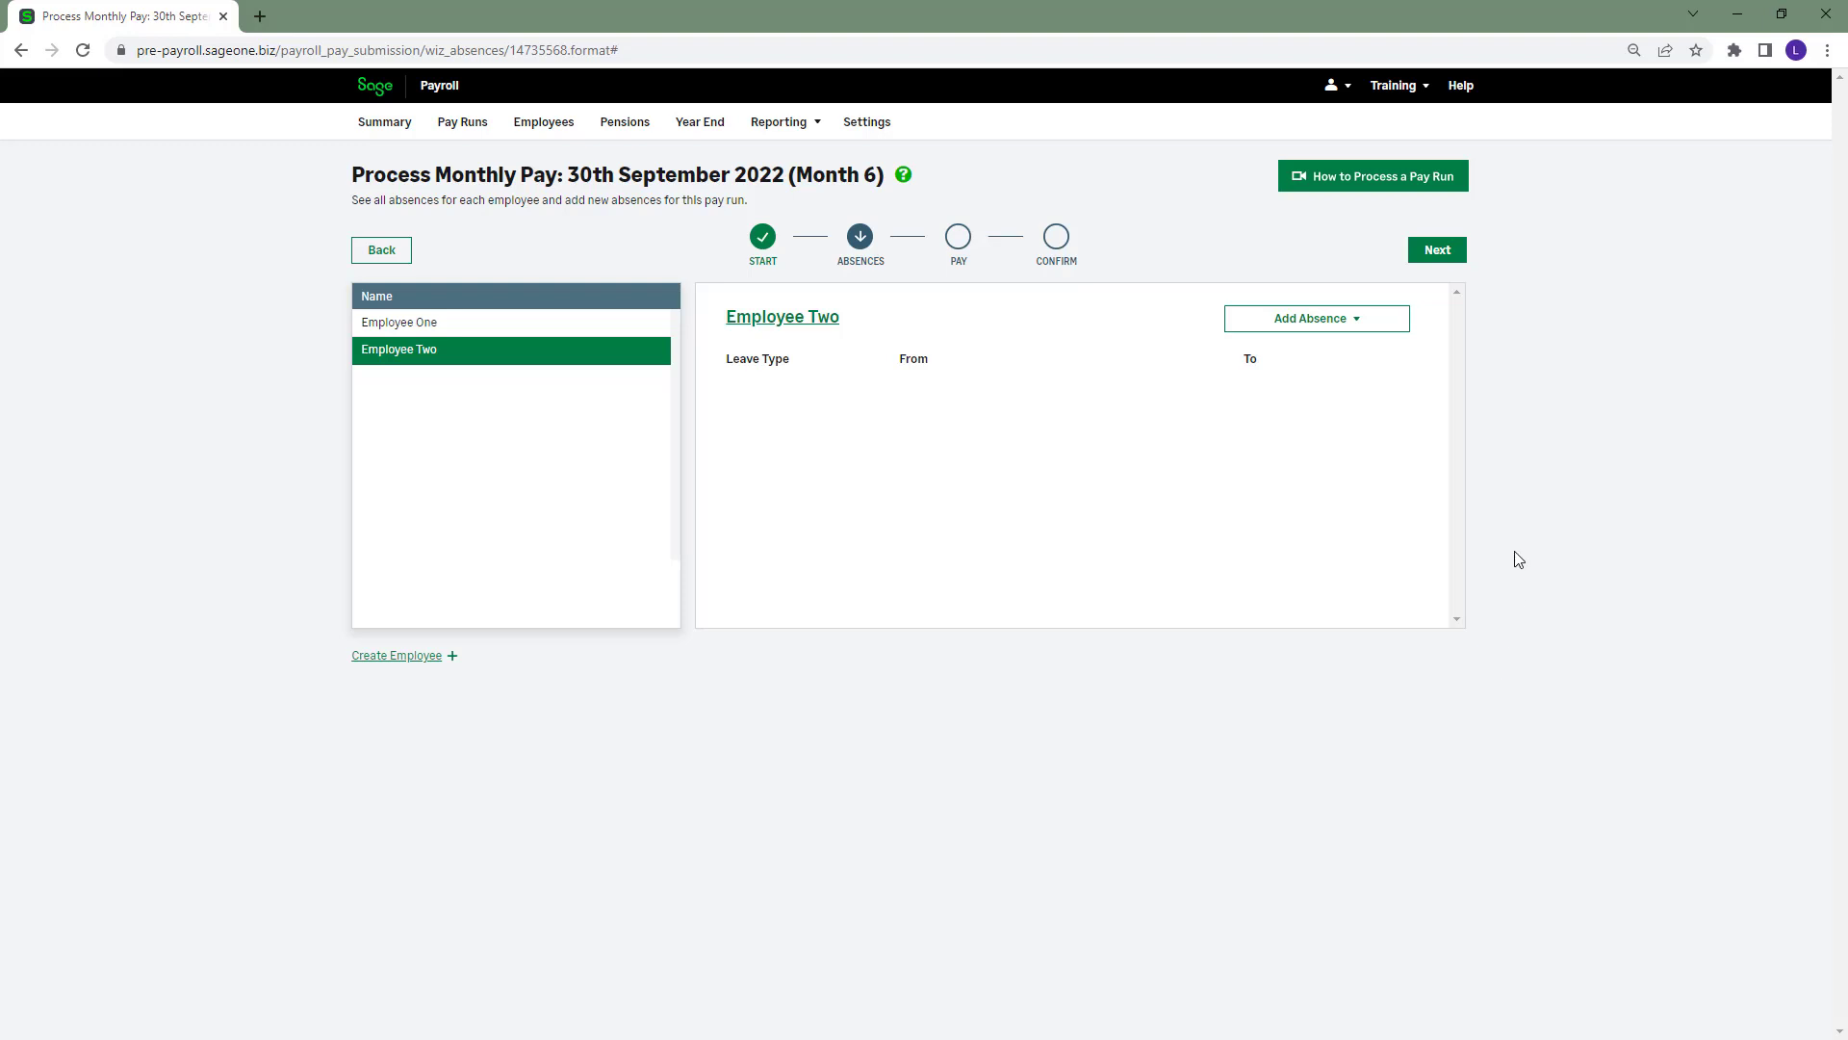
Continue to the pay stage and remove the Bonus payment from both Employee One and Employee Two
left_click(1434, 256)
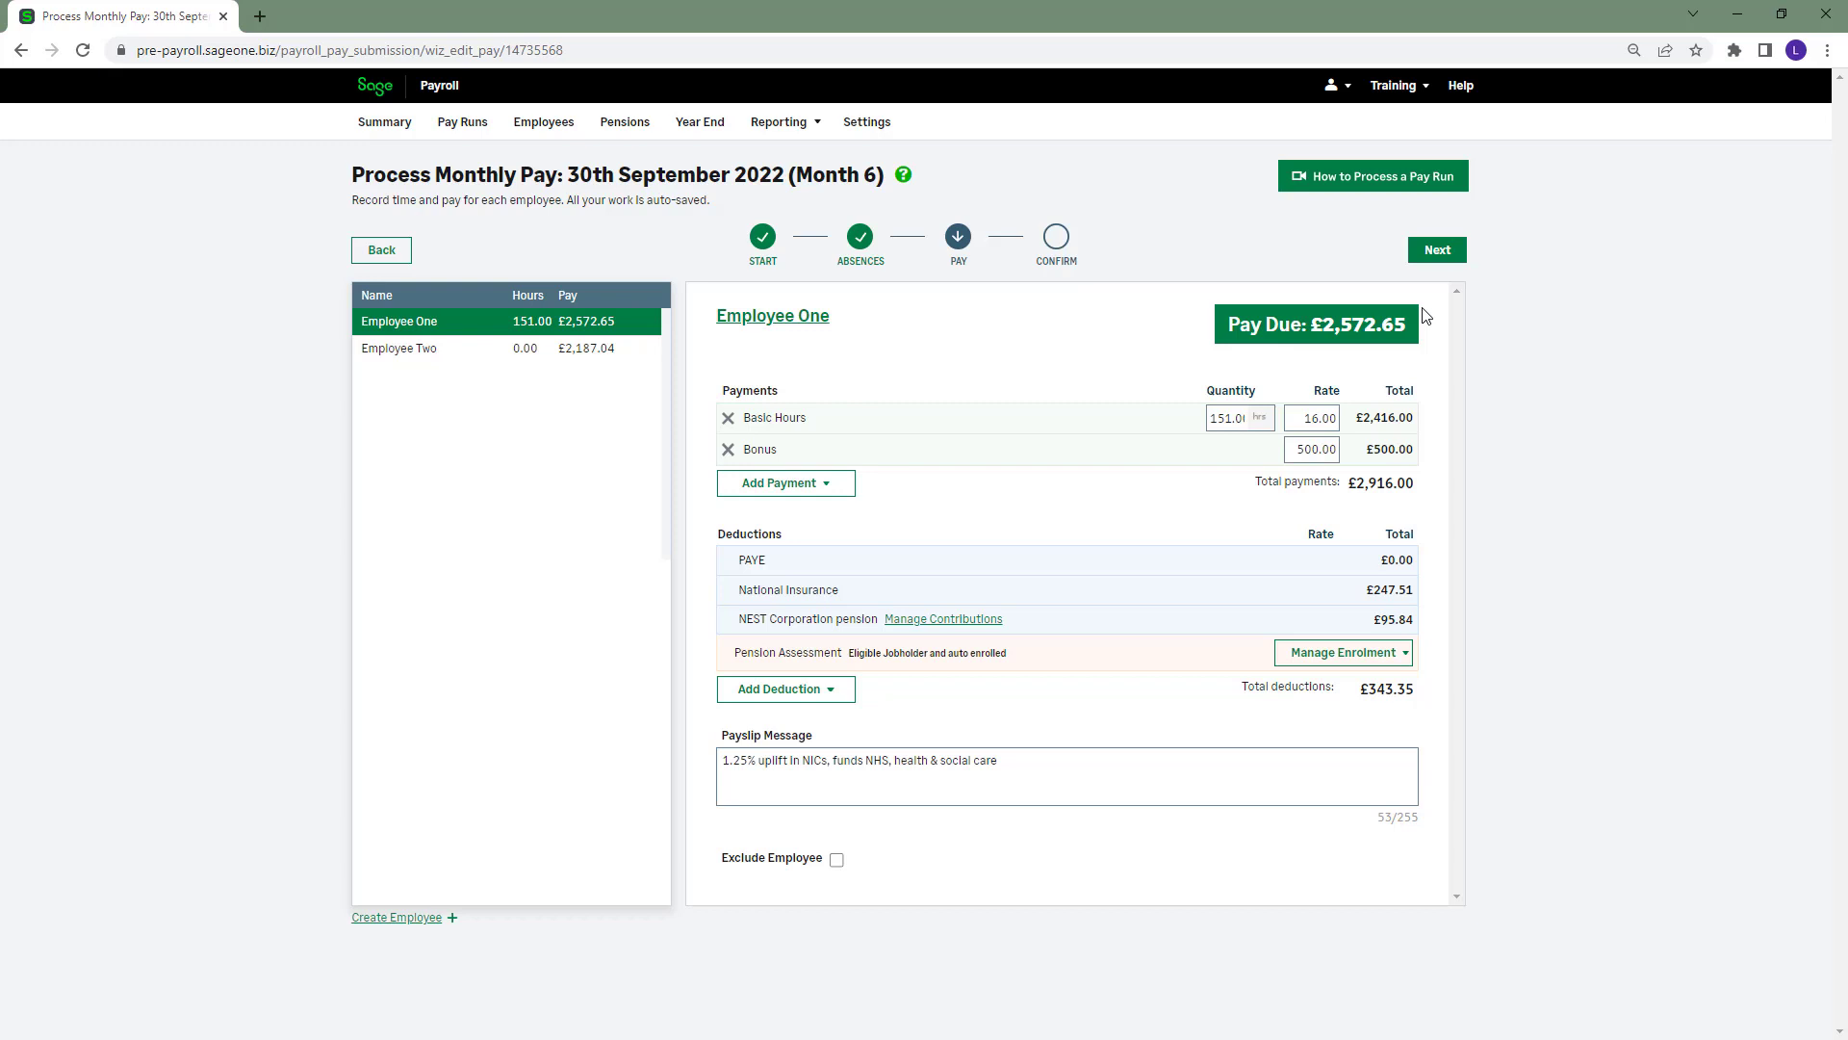
left_click(729, 449)
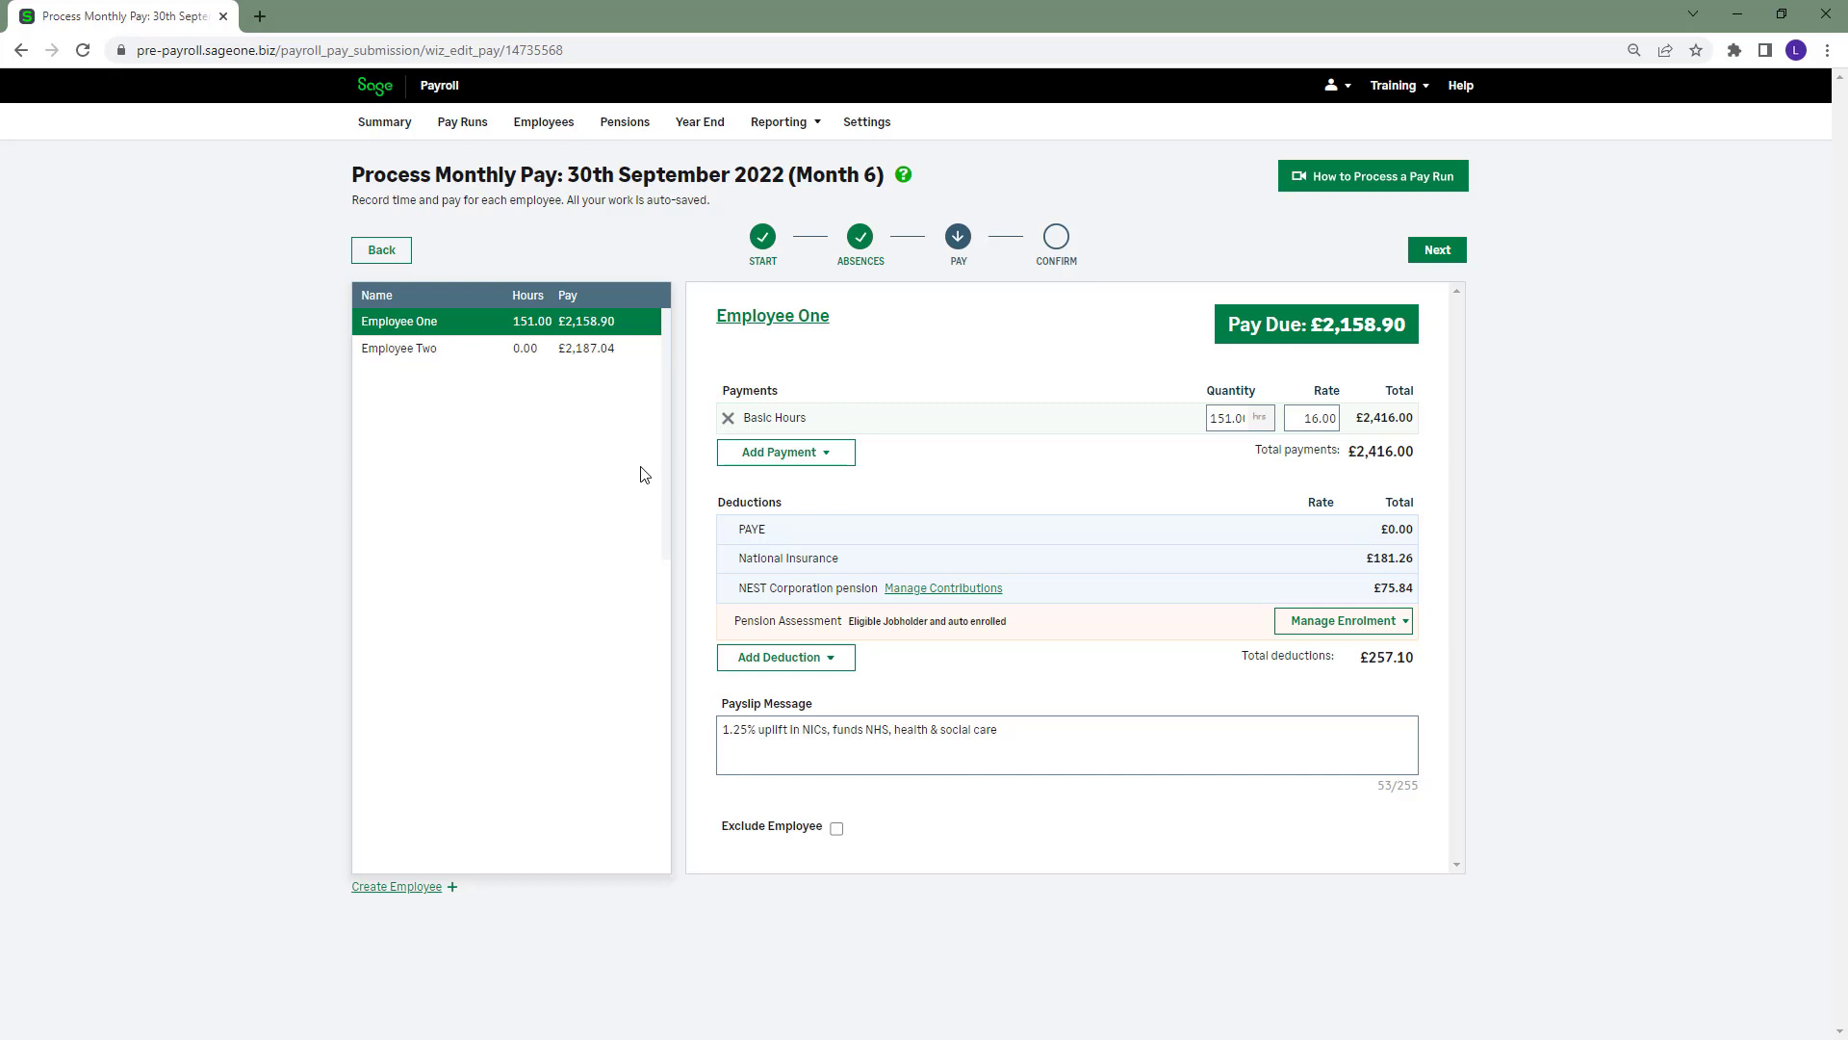
left_click(488, 350)
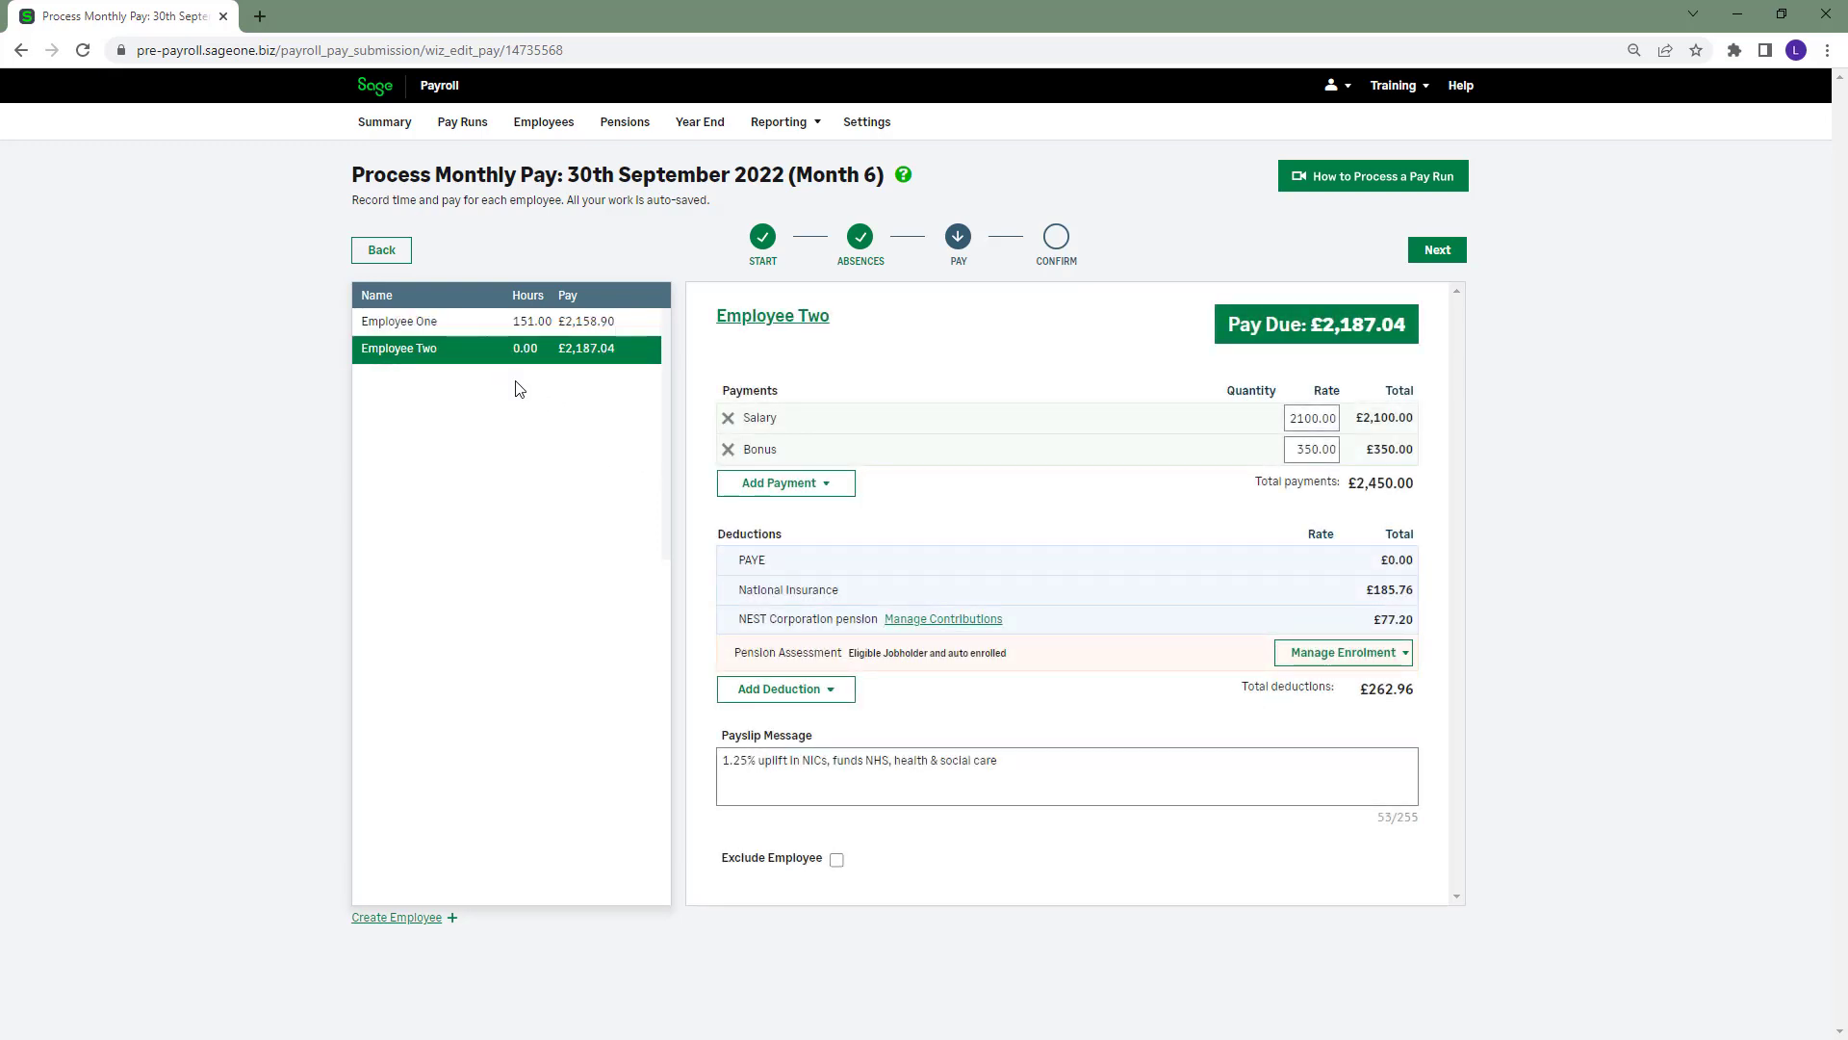
left_click(729, 450)
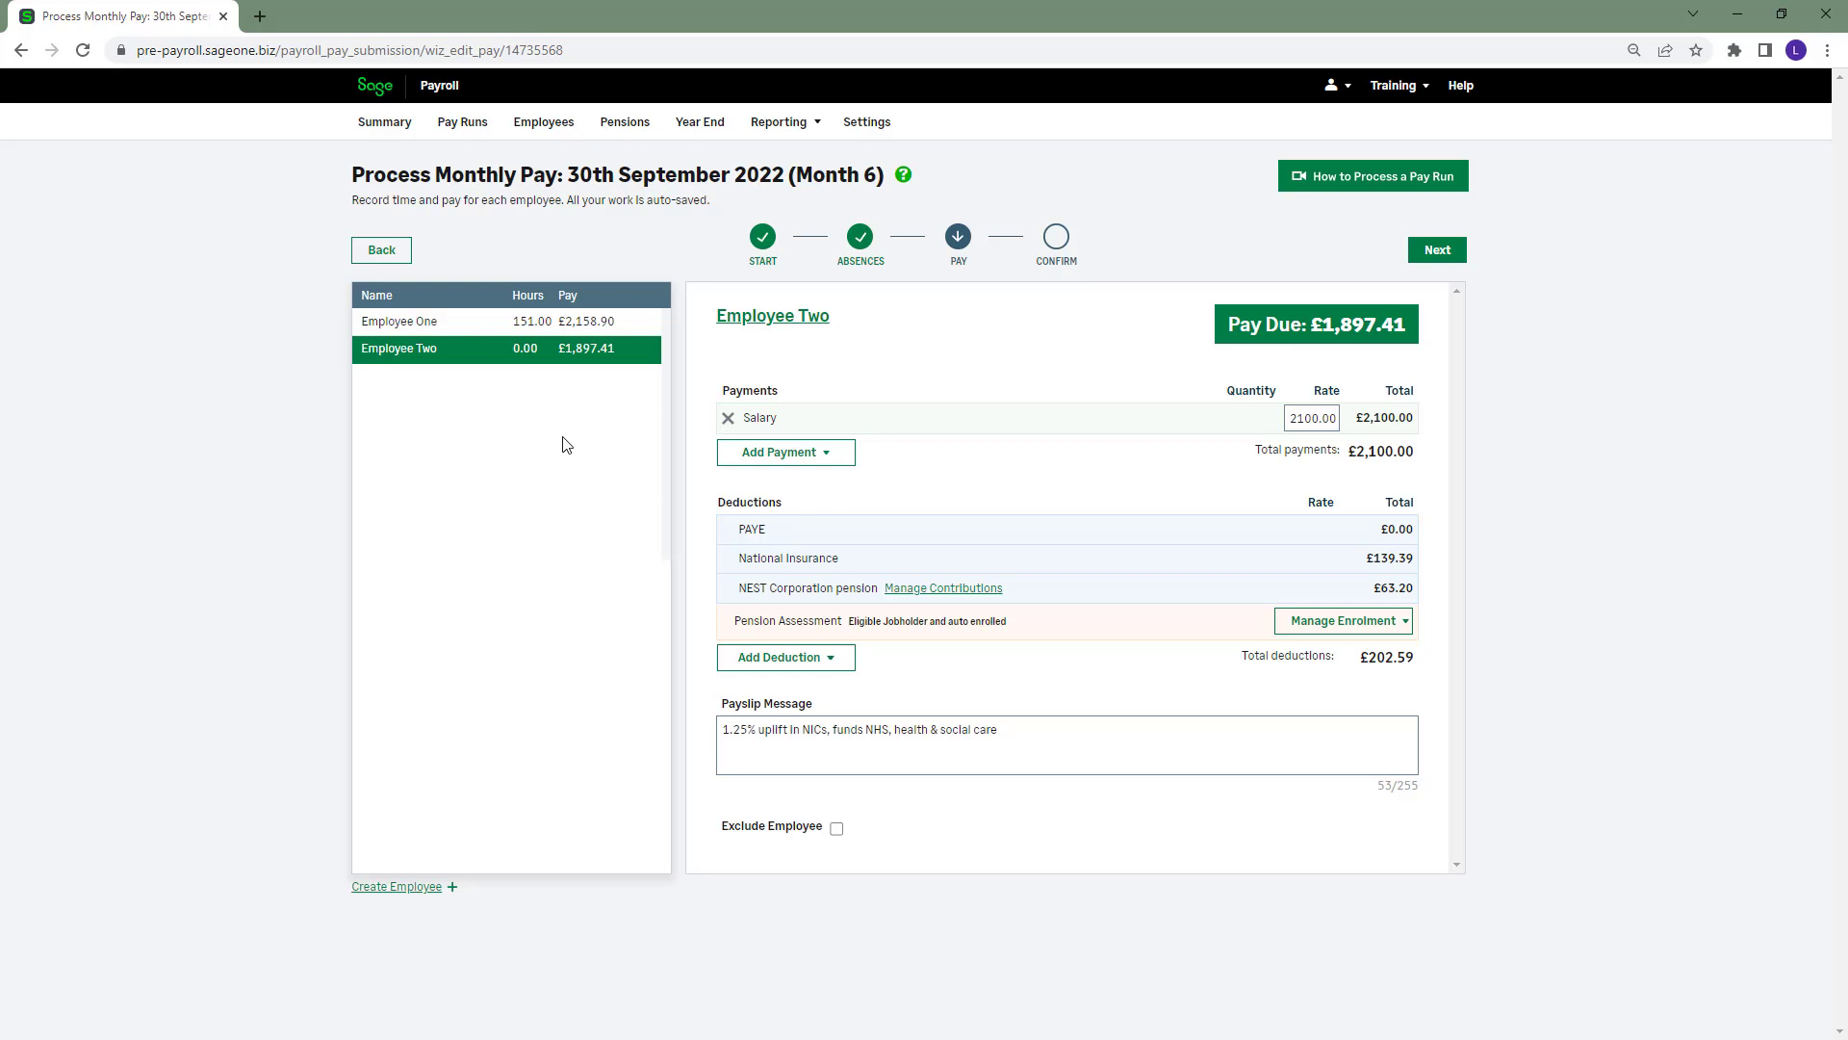
Set Employee Two's salary rate to 2150.00 for this pay run
left_click(1319, 418)
type("2150")
left_click(1227, 497)
left_click(830, 461)
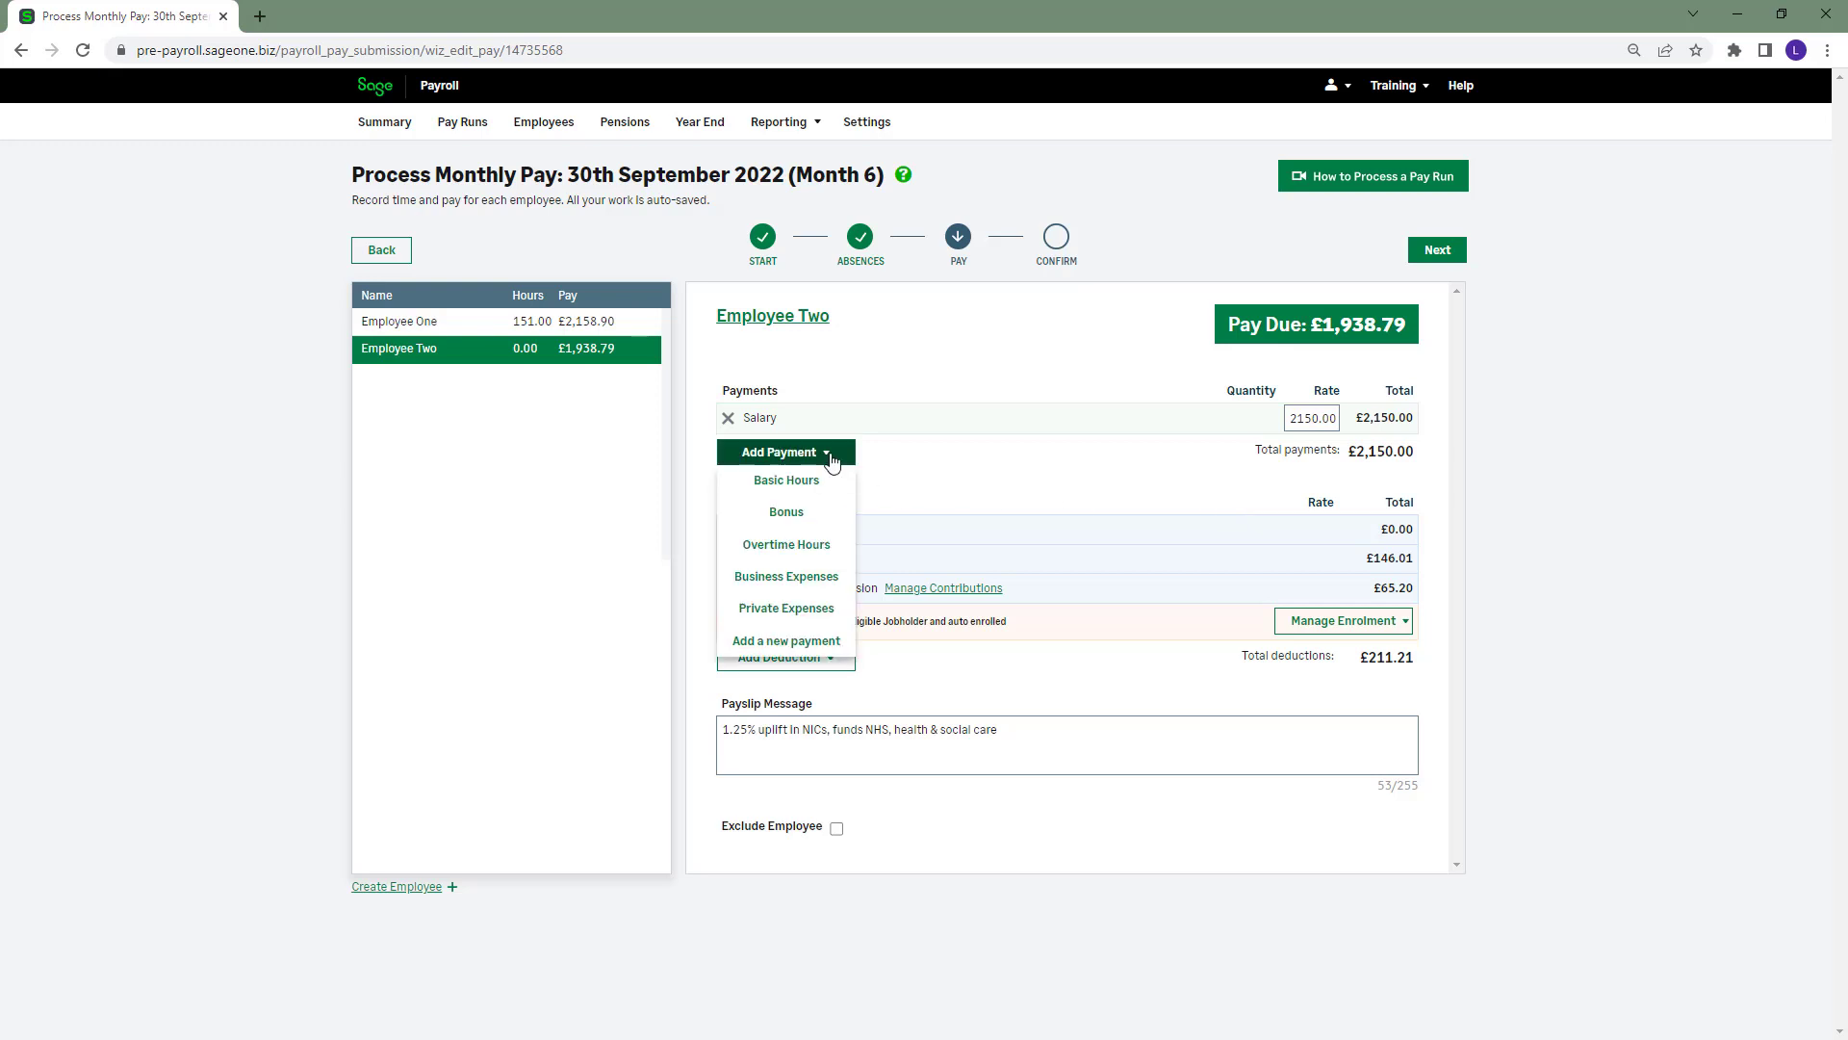
left_click(832, 663)
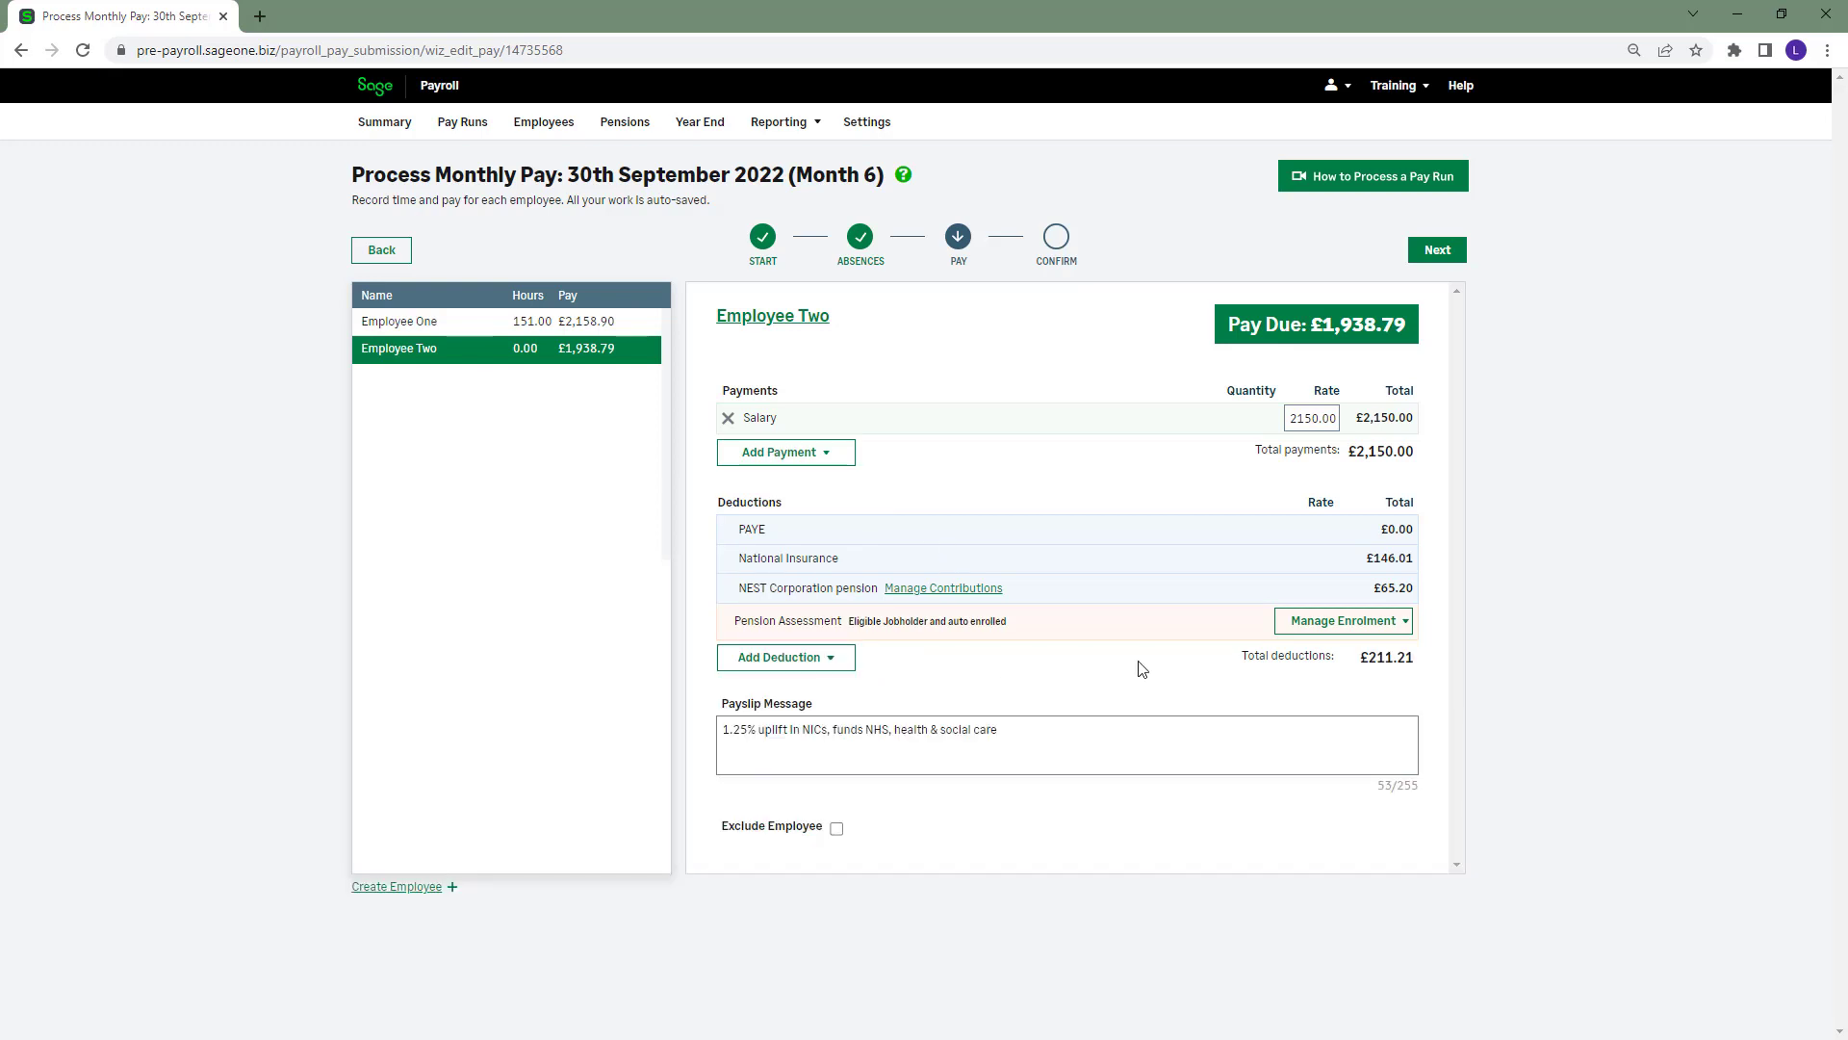
left_click(1091, 758)
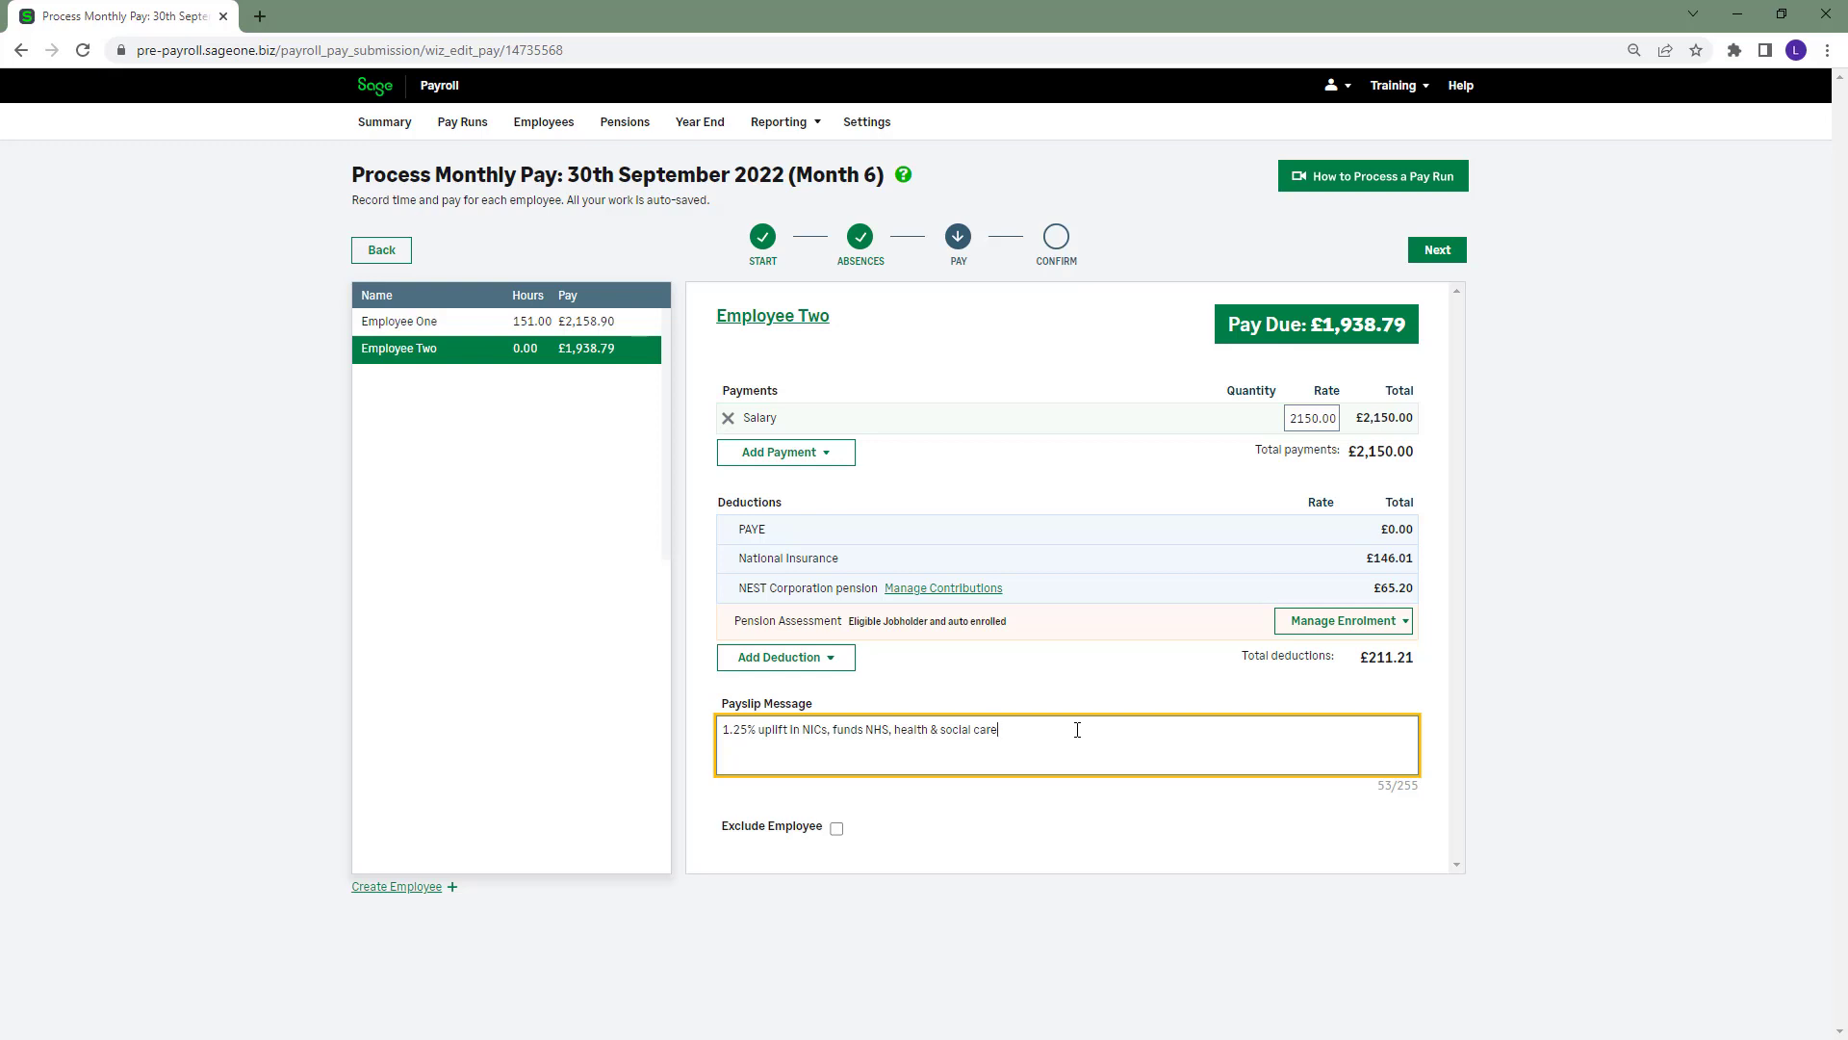
Exclude Employee One from this pay run and continue to the confirmation stage
left_click(455, 327)
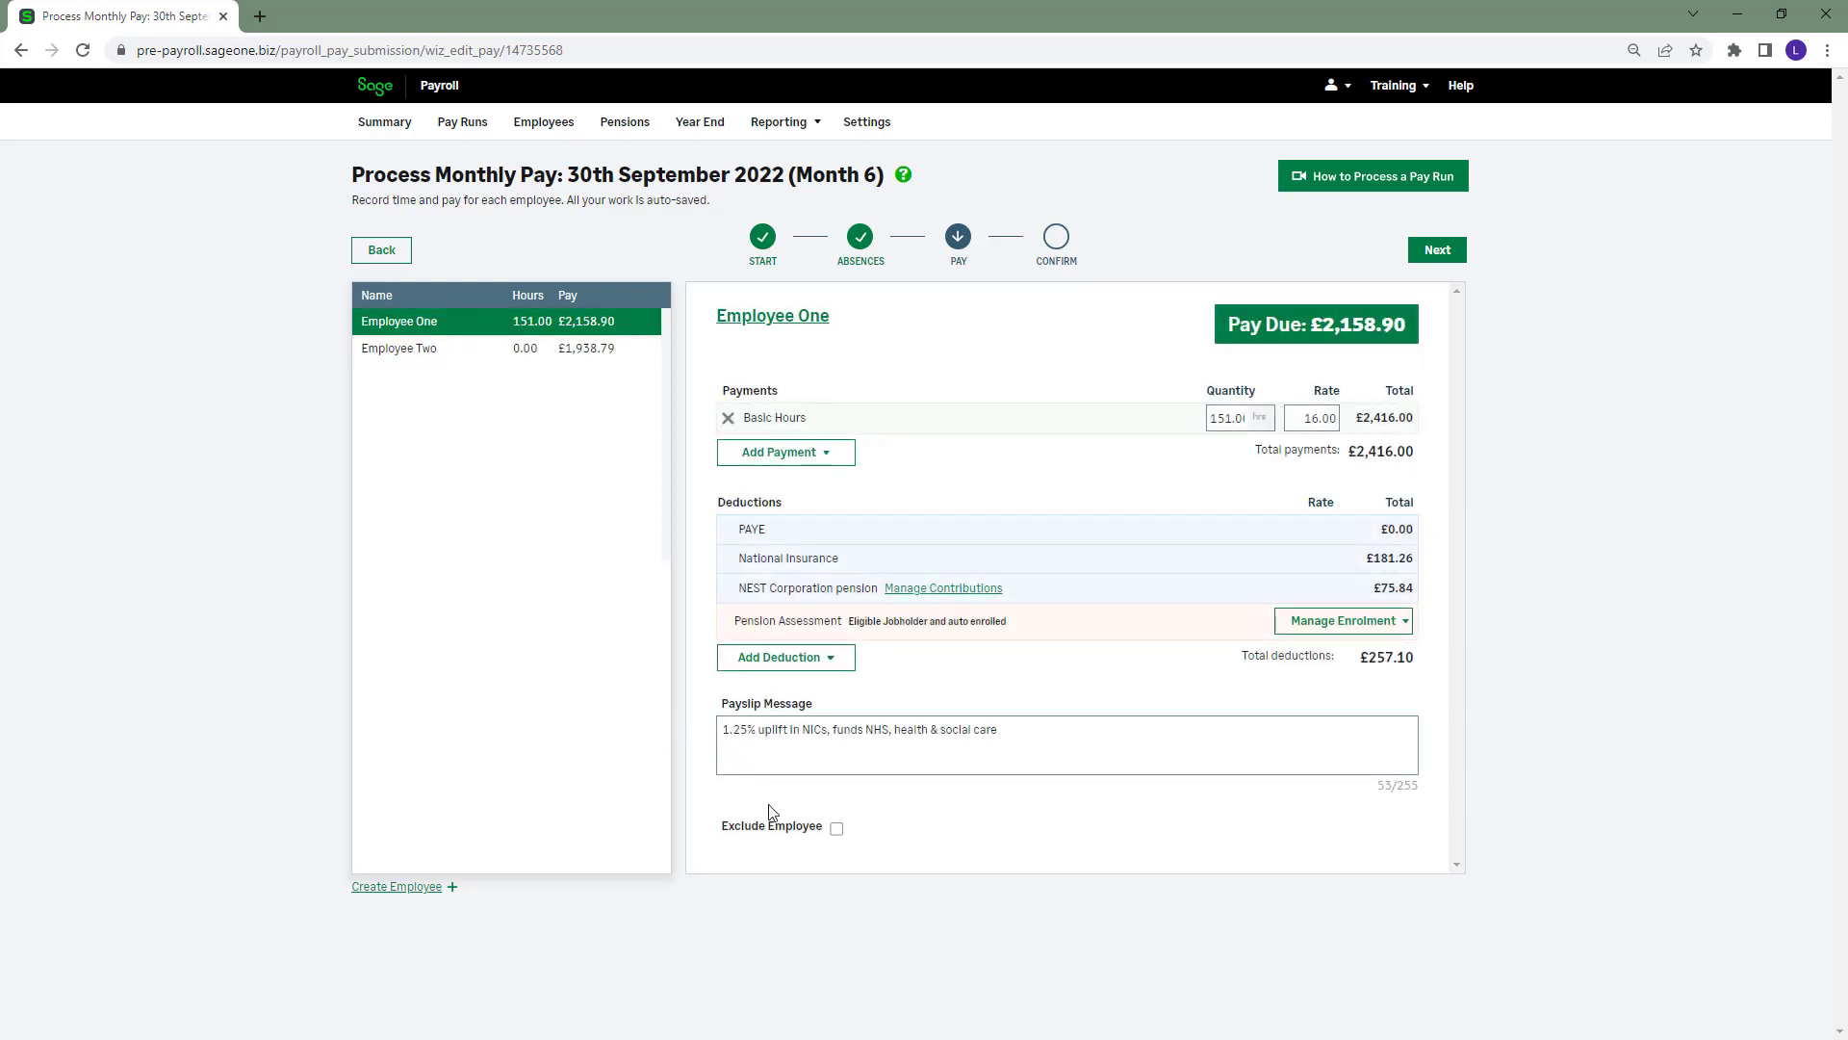
left_click(836, 829)
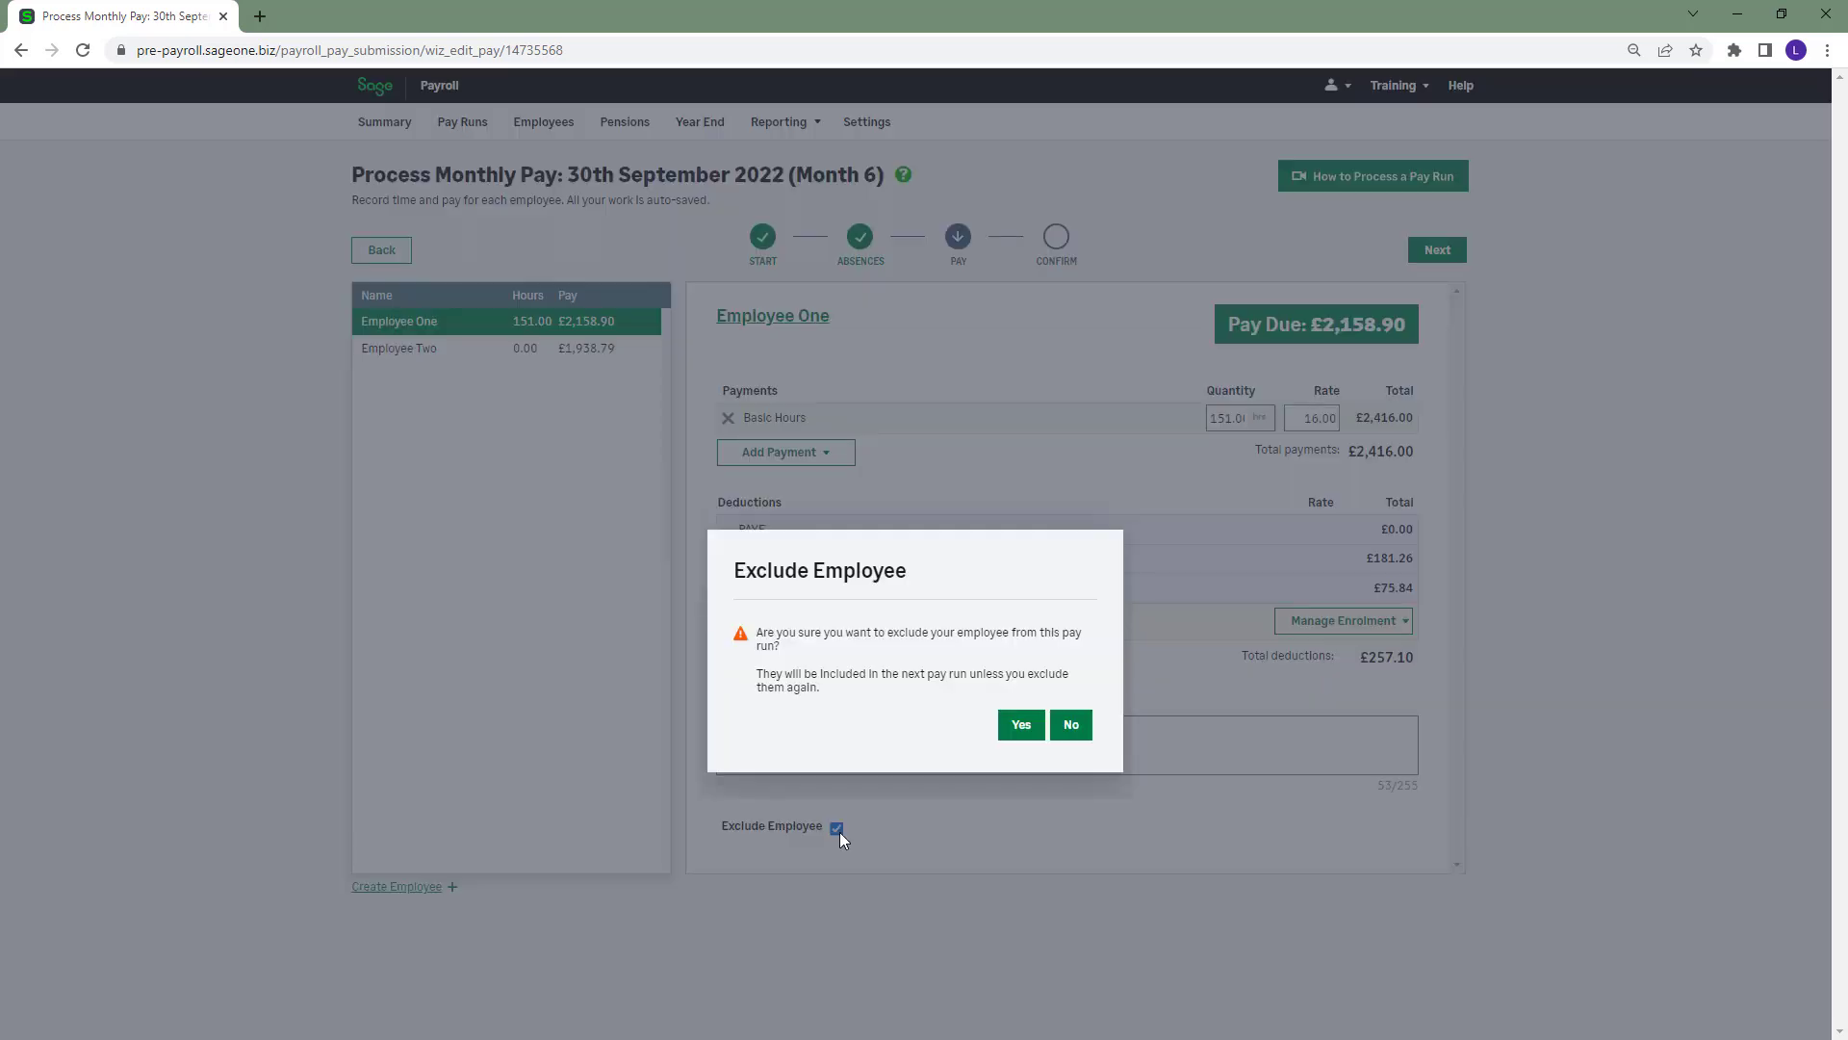
left_click(1021, 725)
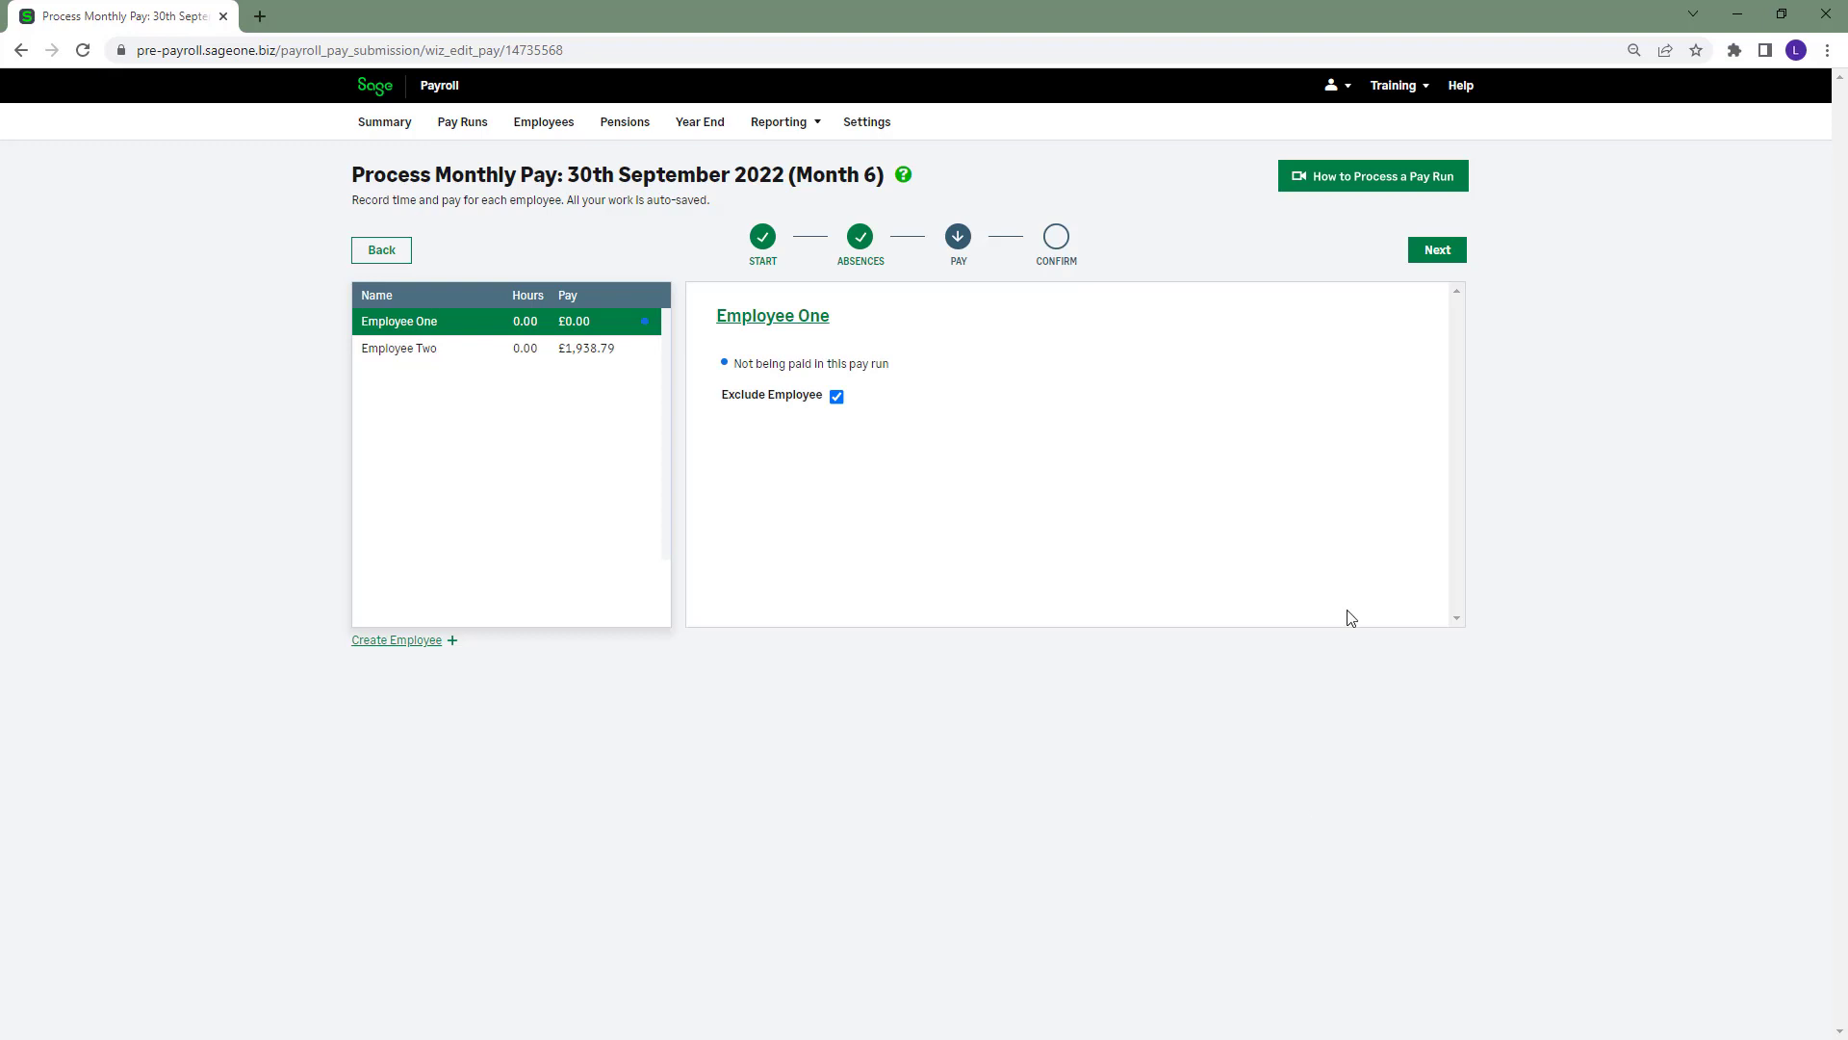
left_click(1442, 247)
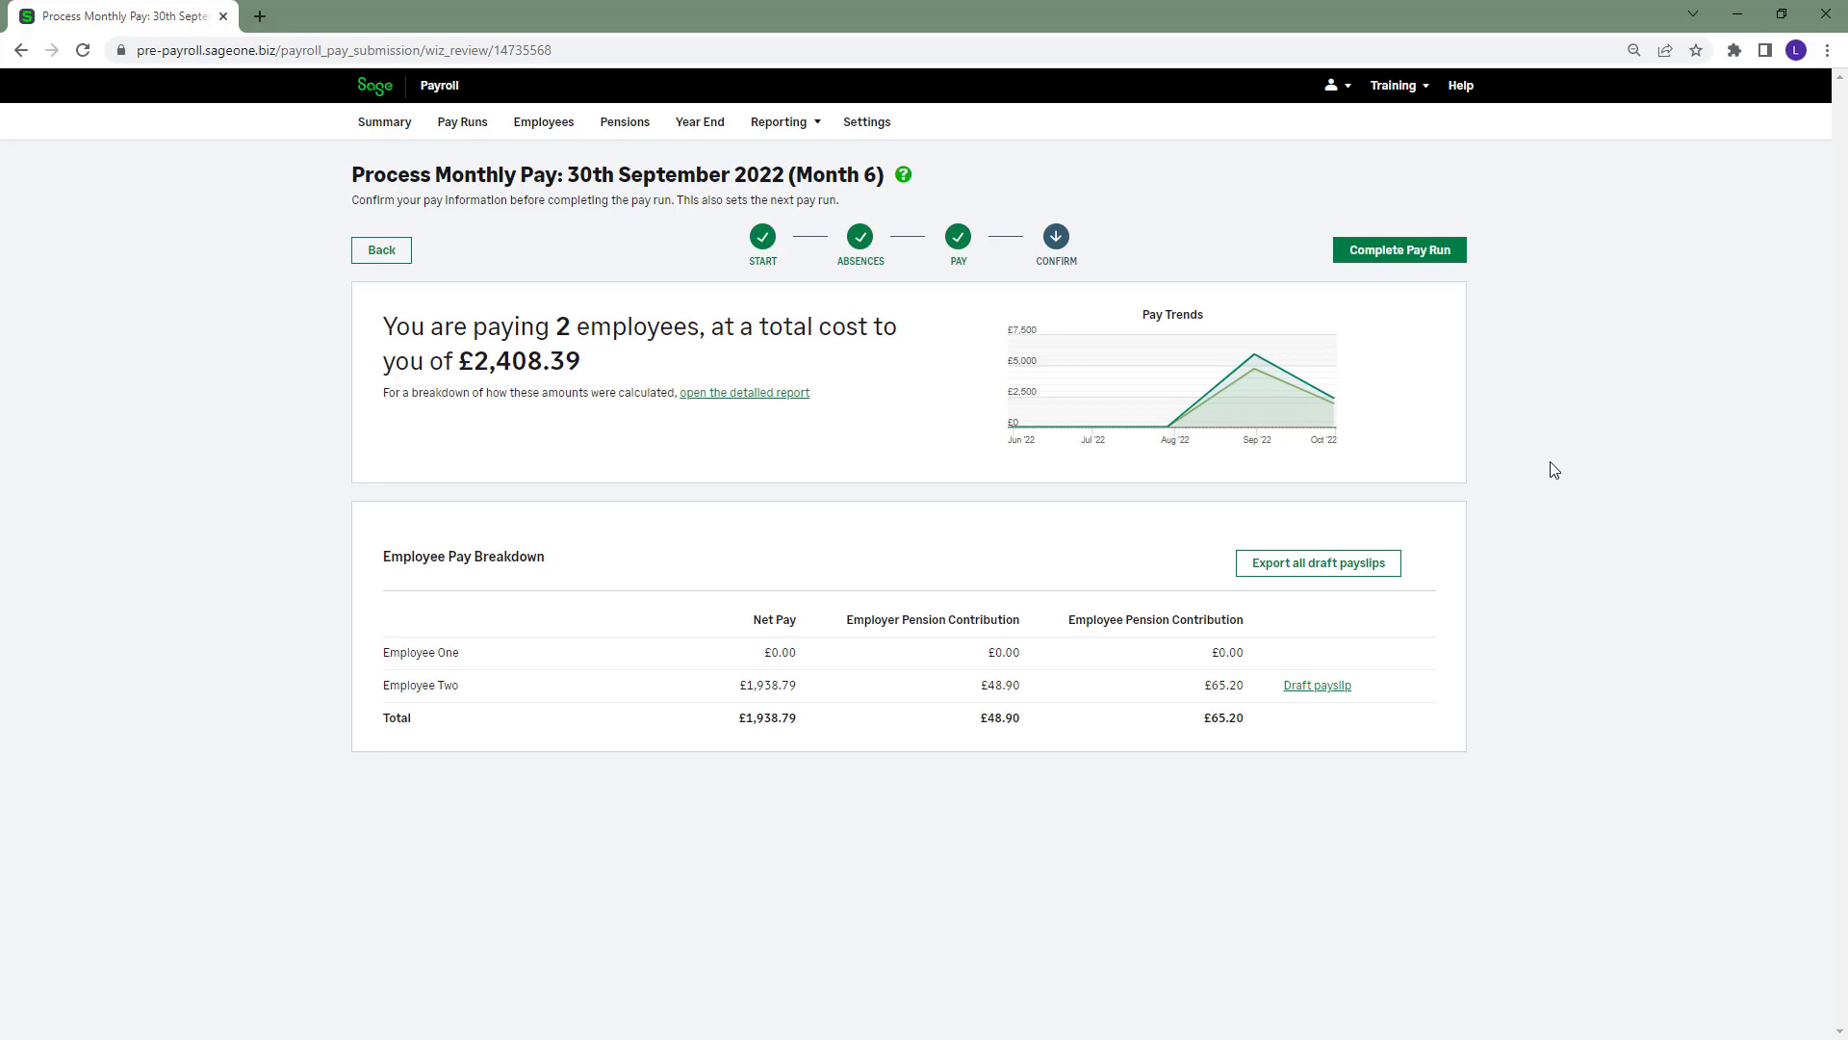
Check the detailed pay run report through to its year-to-date section and Employee Two's draft payslip, closing each one
left_click(743, 395)
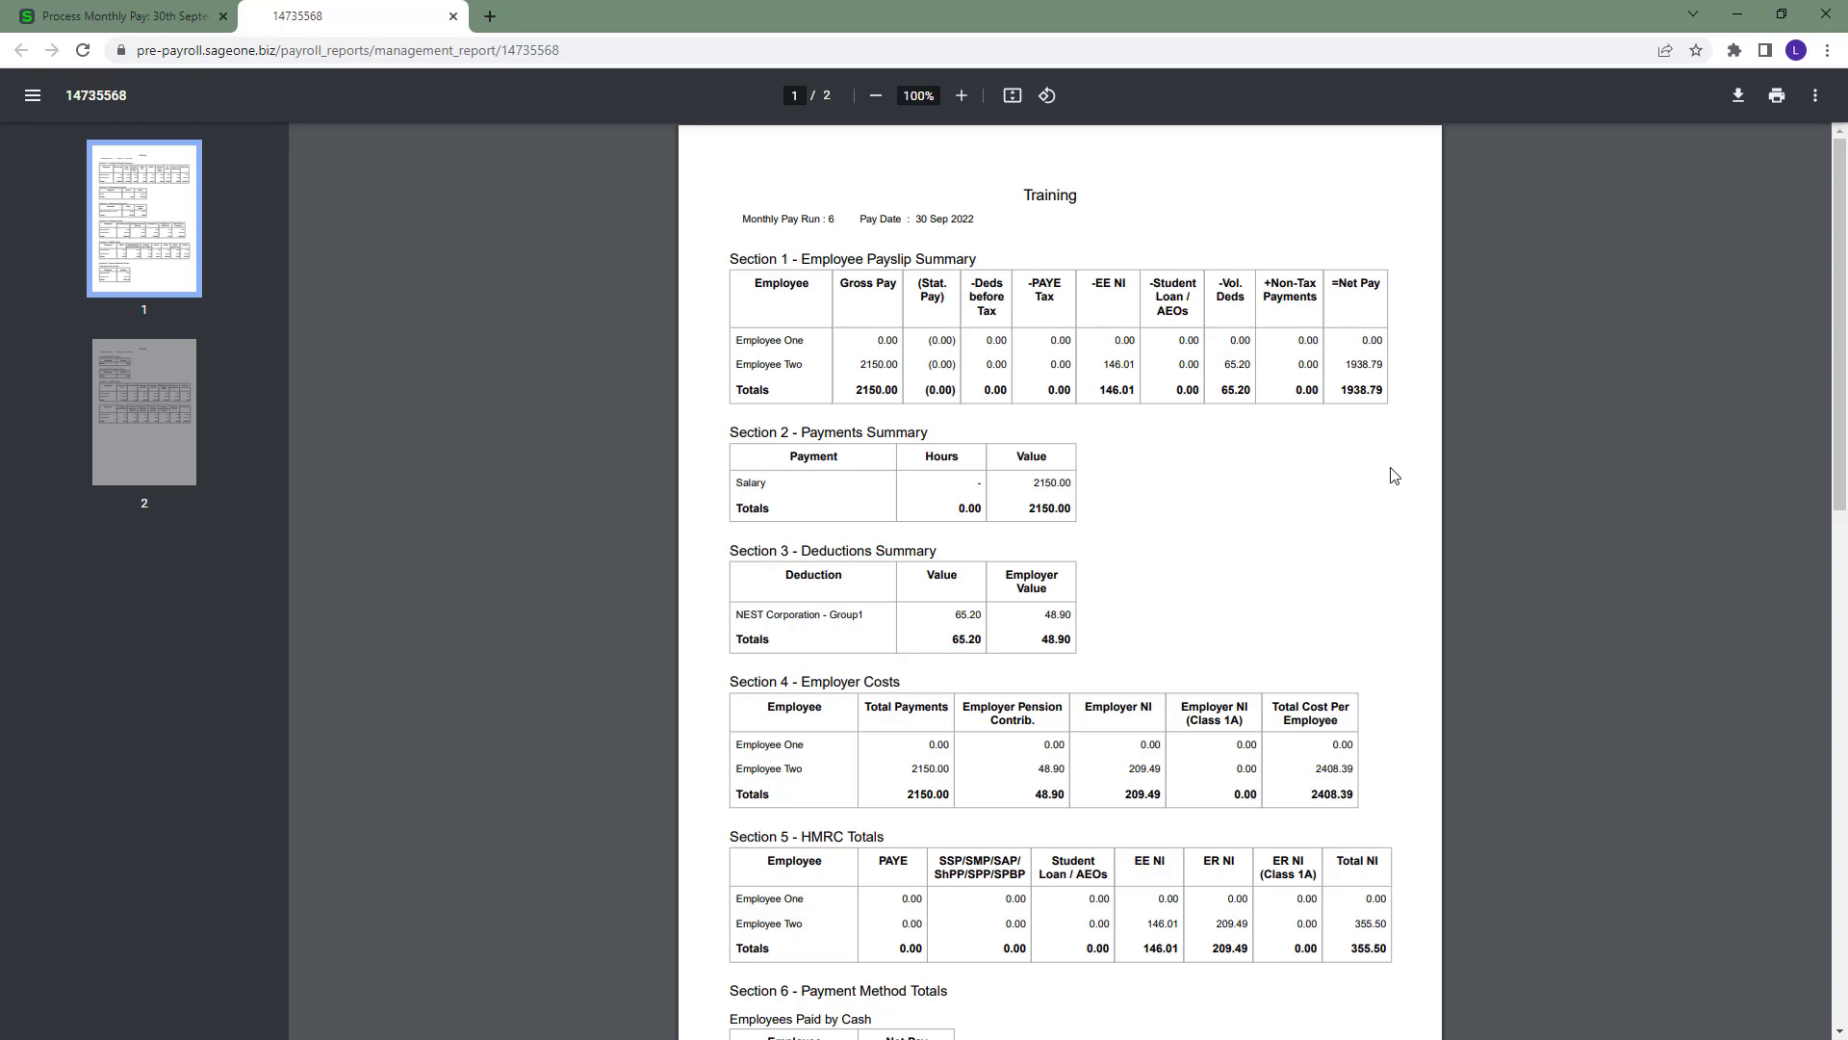
scroll(1395, 475, "down", 9)
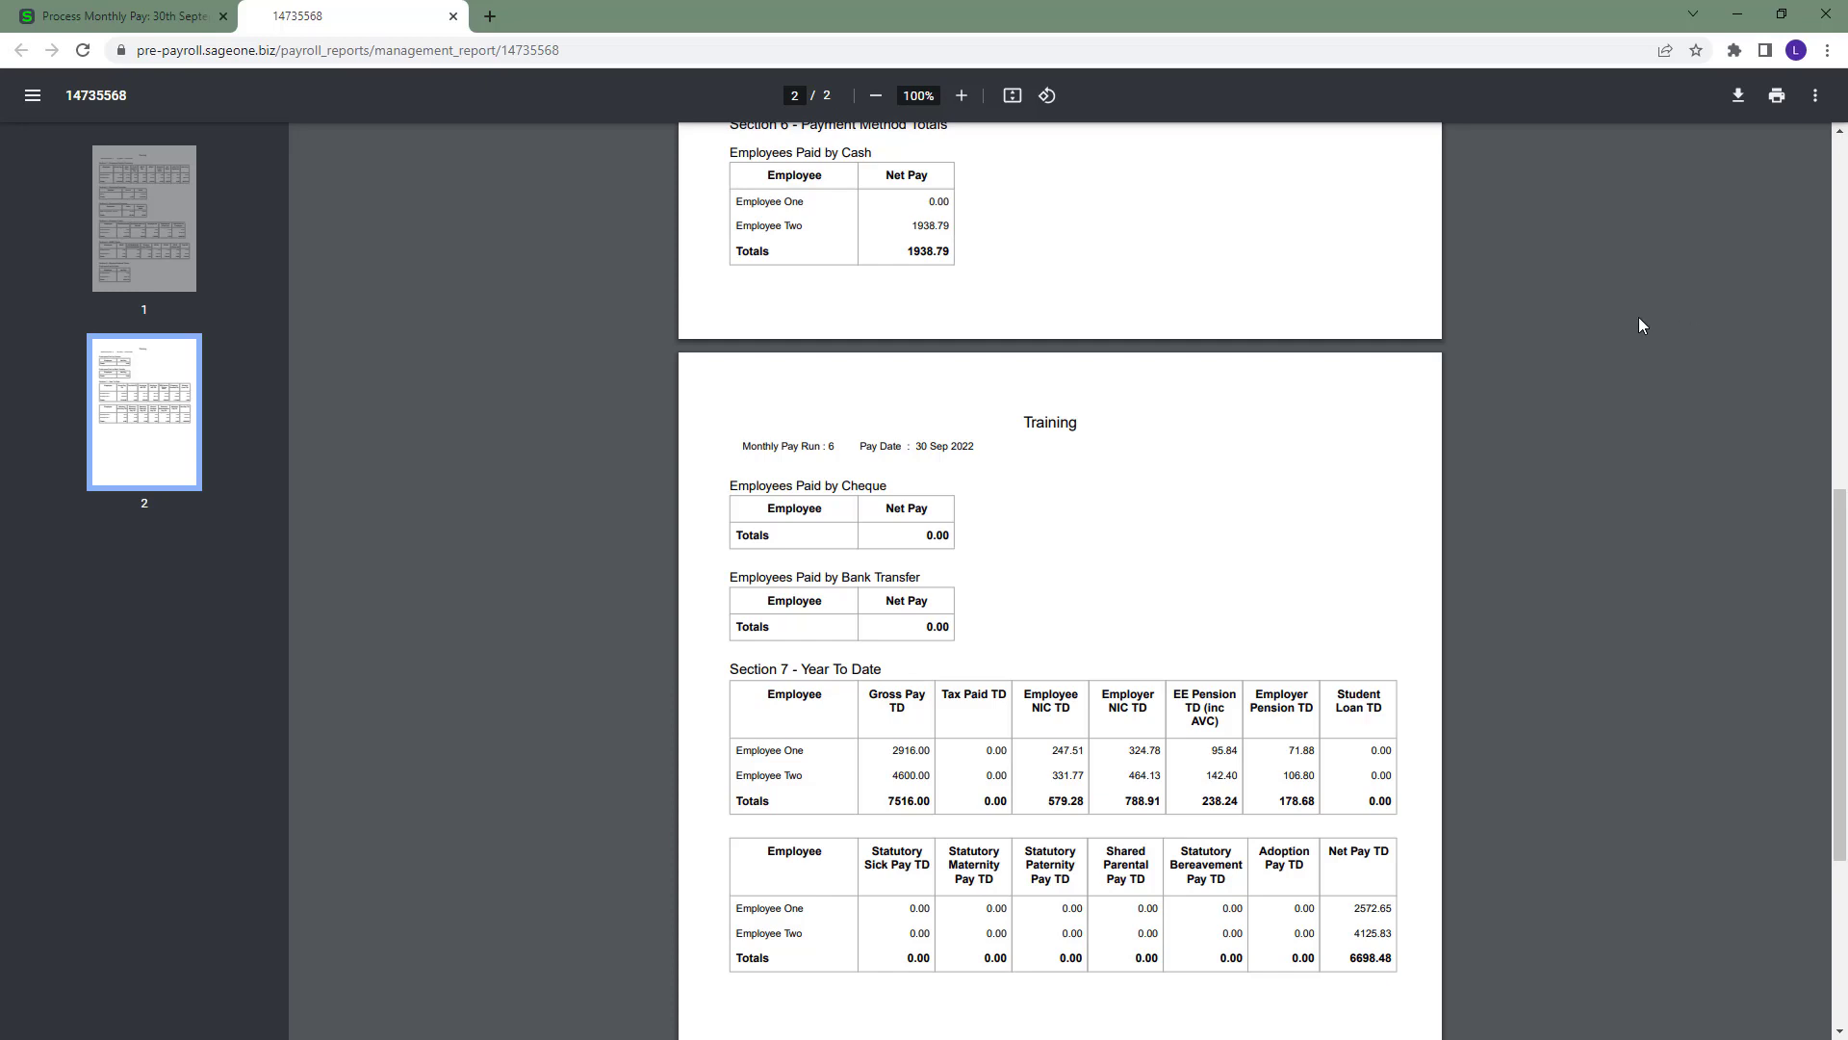
left_click(453, 16)
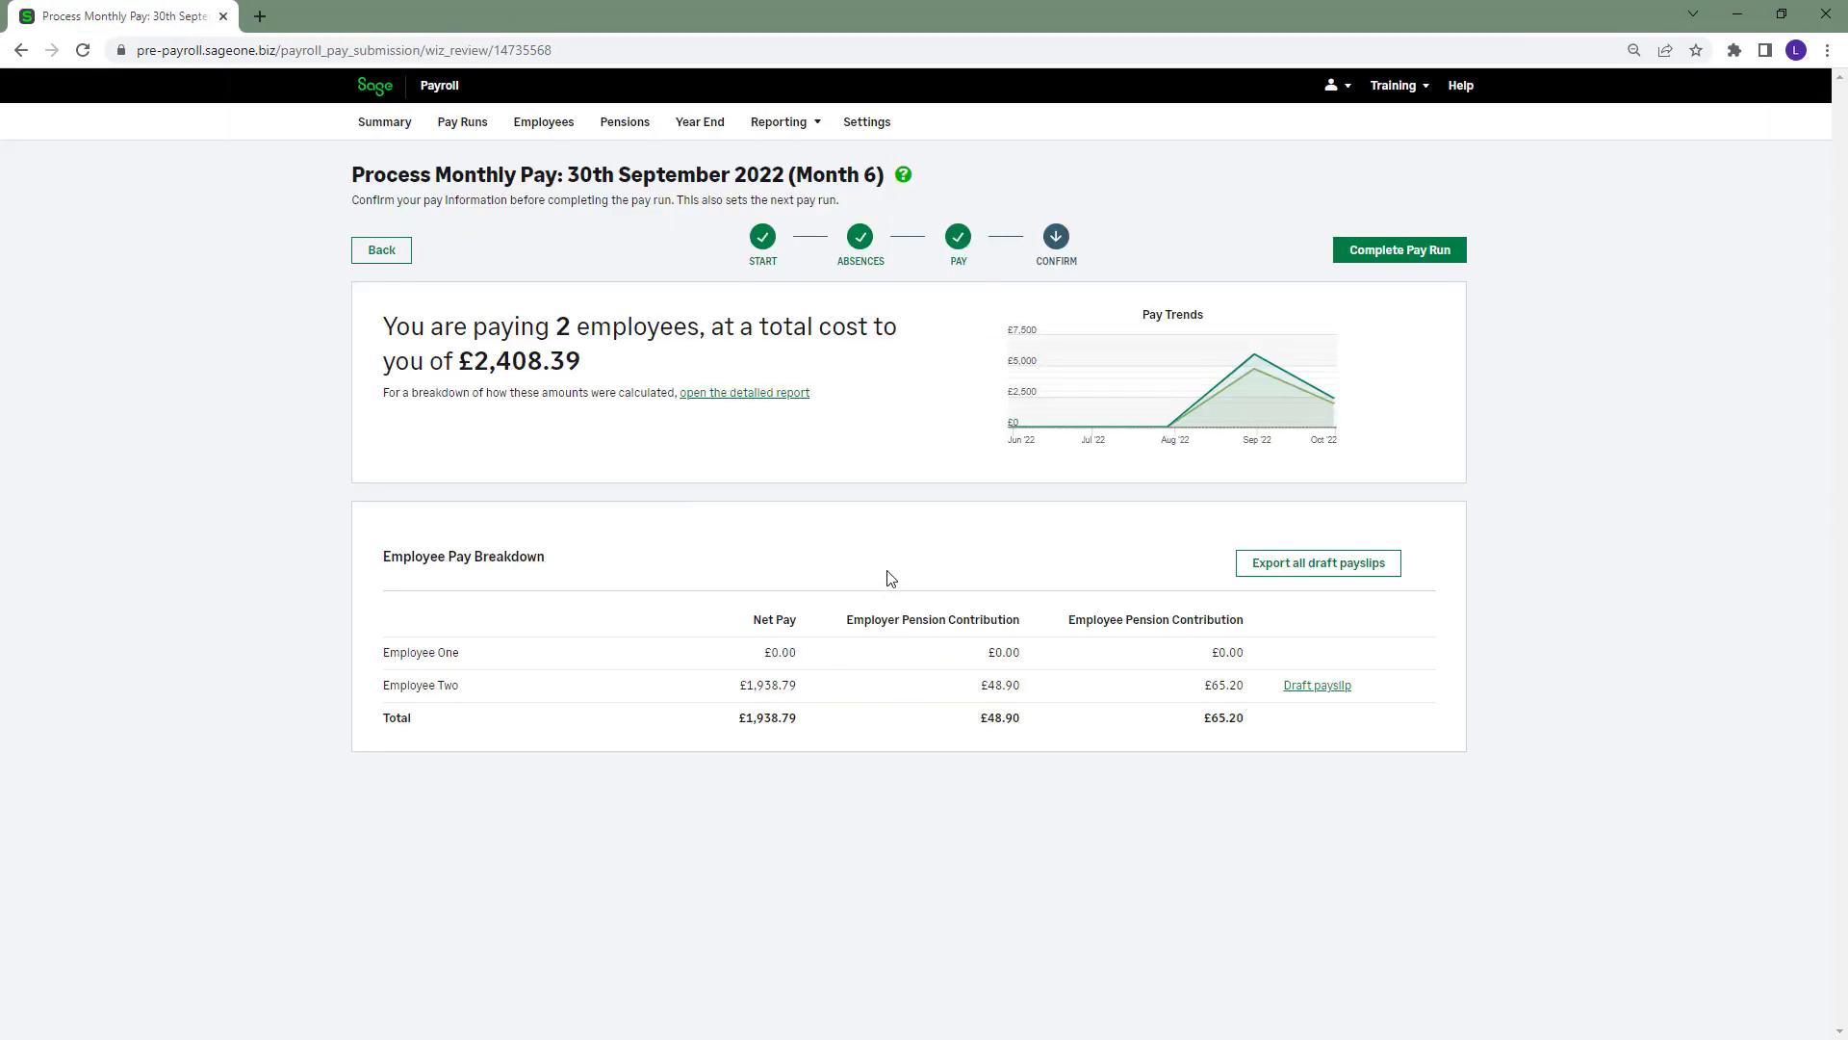
left_click(1319, 687)
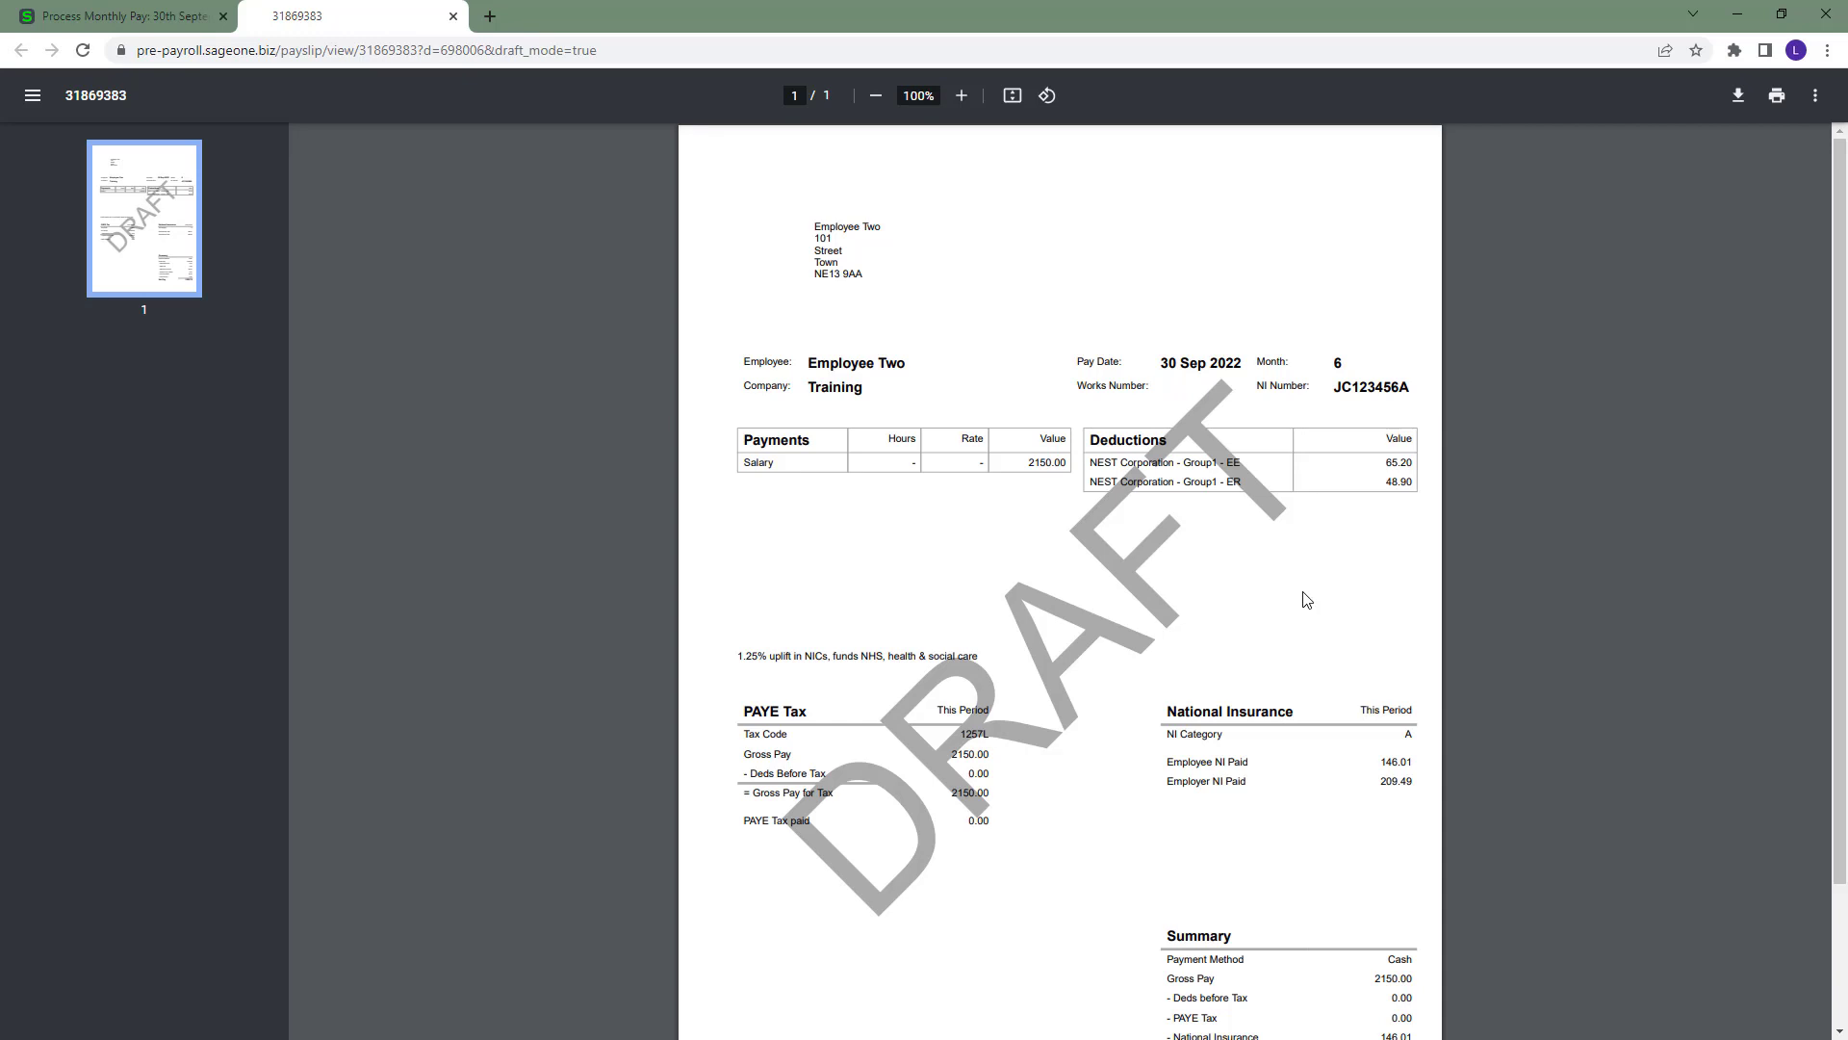
left_click(453, 17)
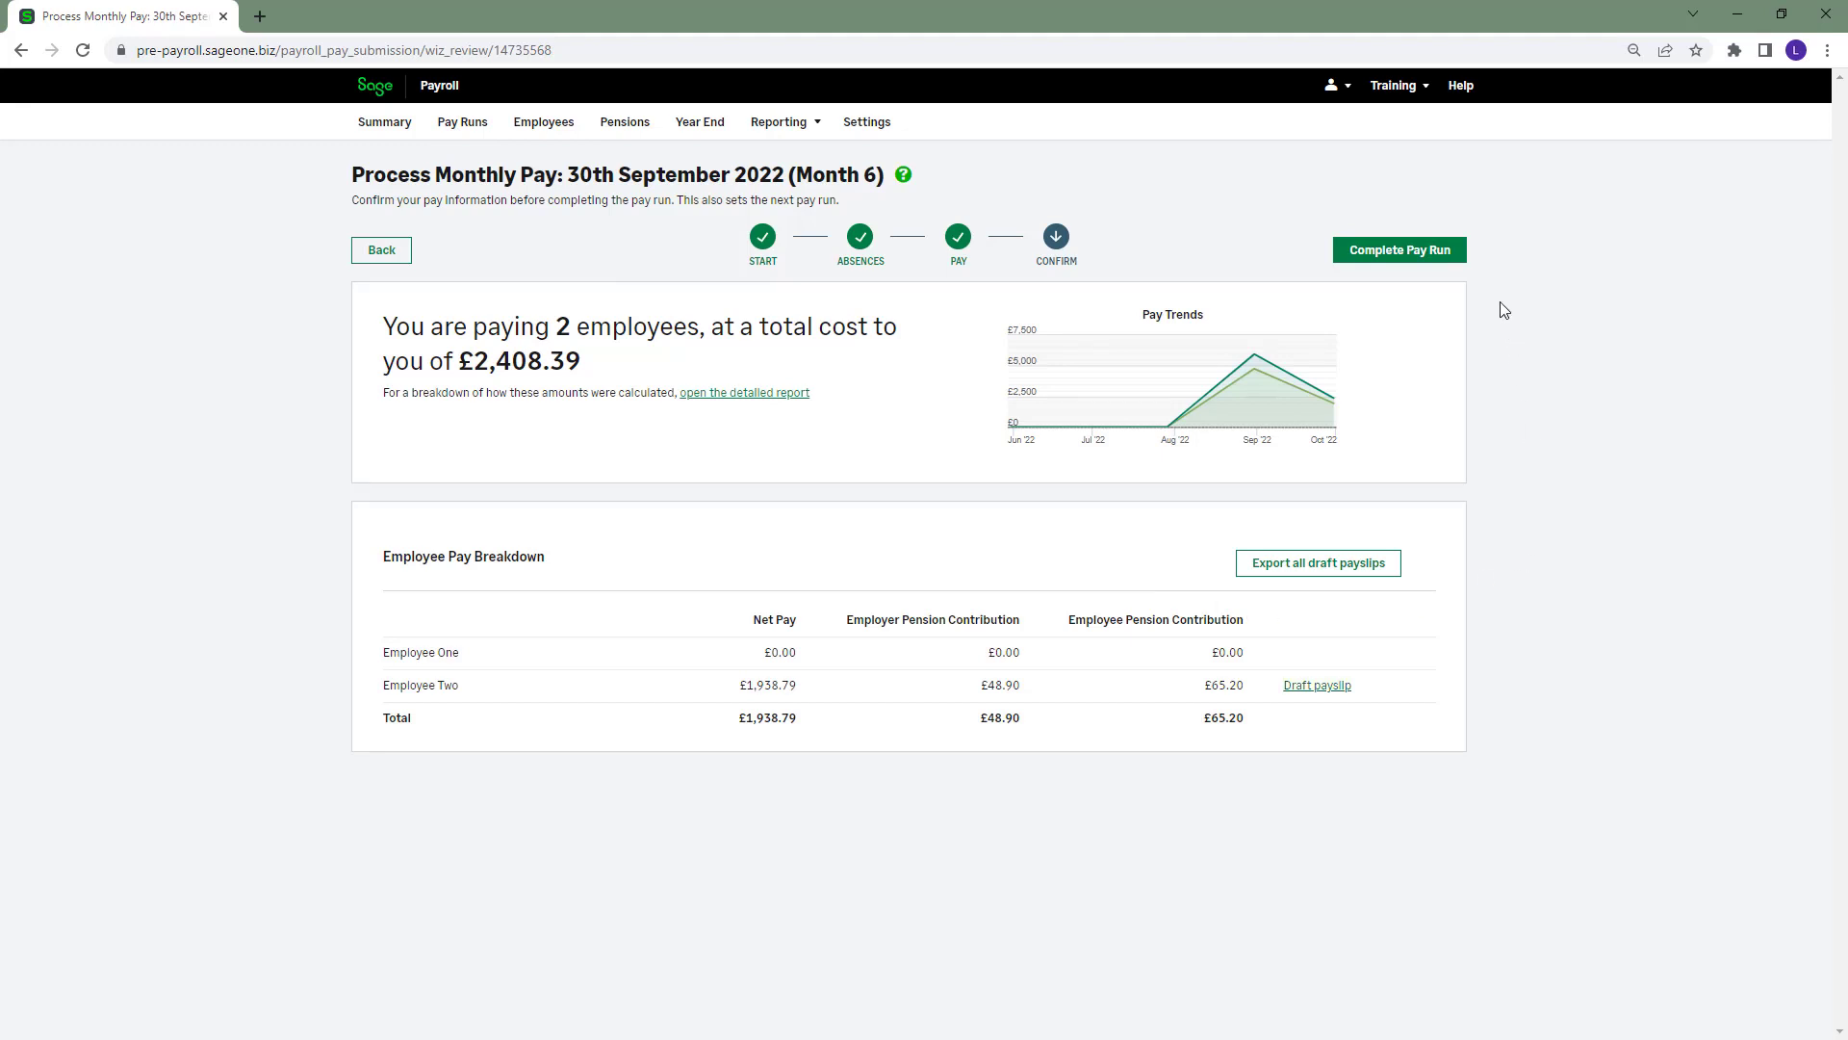
Complete the Month 6 pay run and confirm the pay values so the Full Payment Submission is sent to HMRC
left_click(1458, 265)
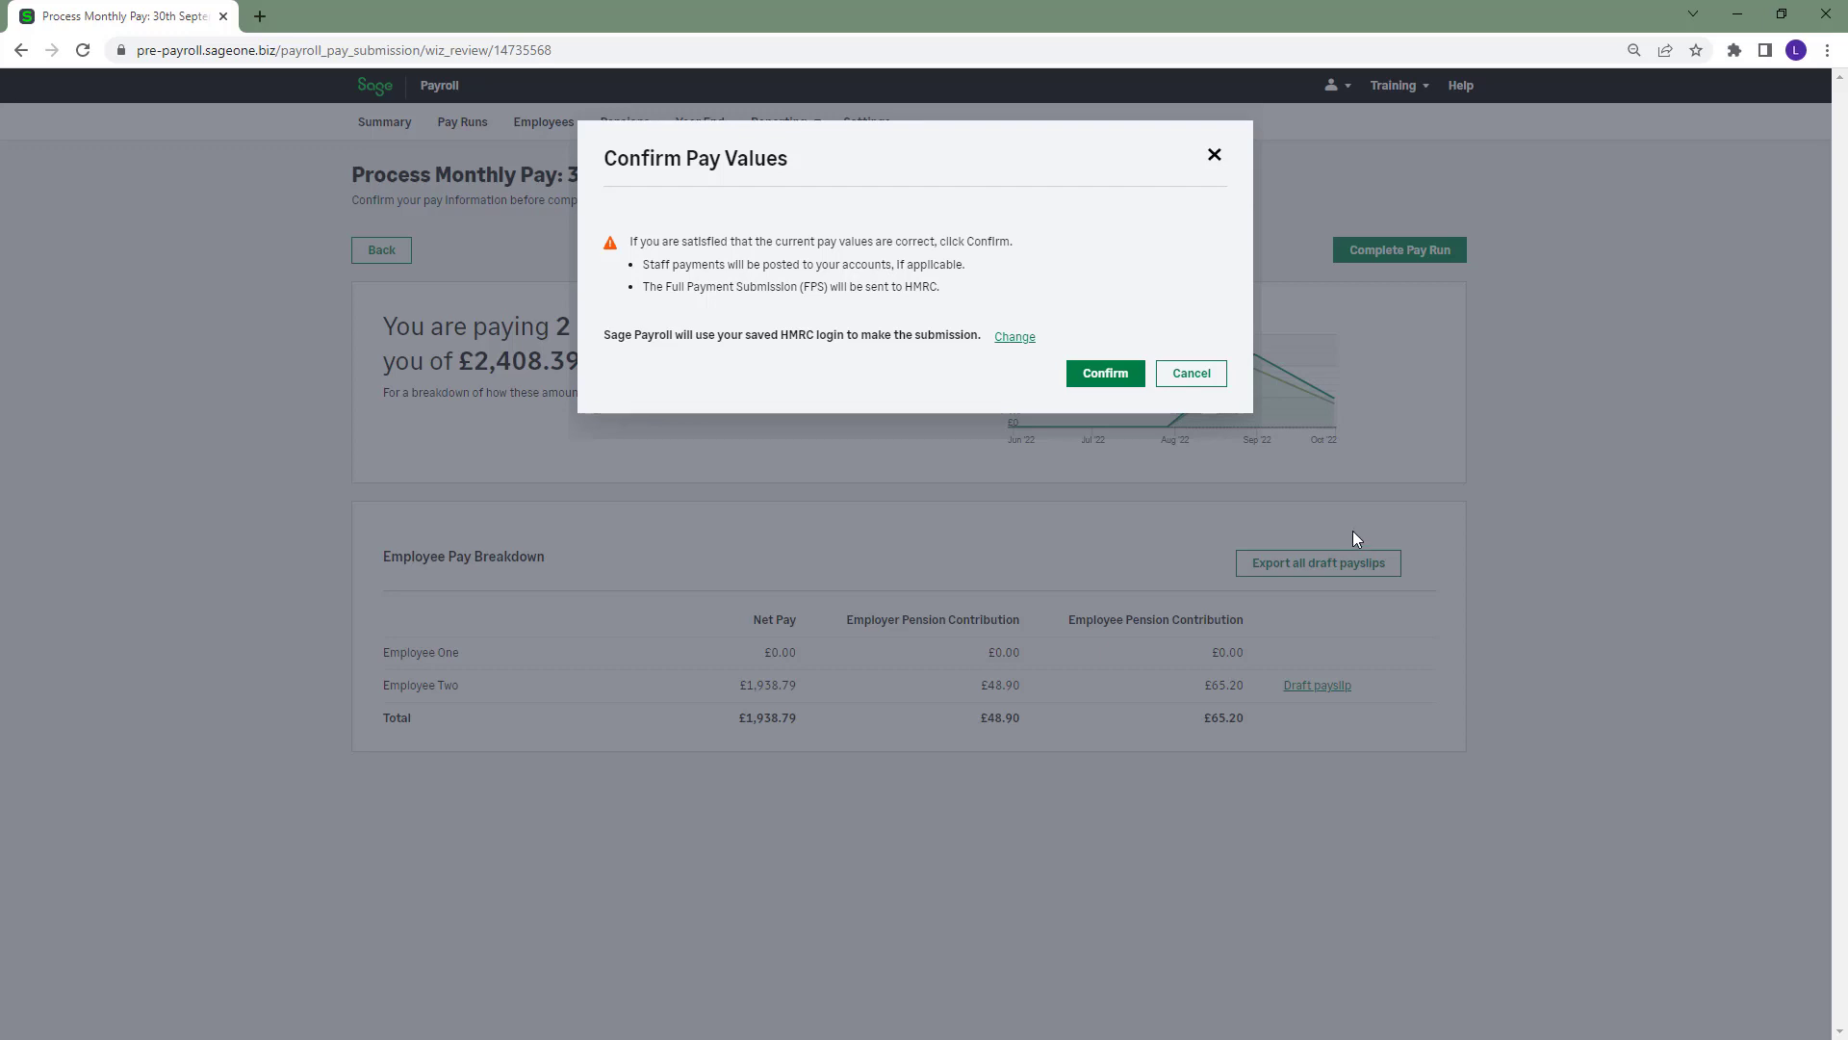
left_click(1107, 375)
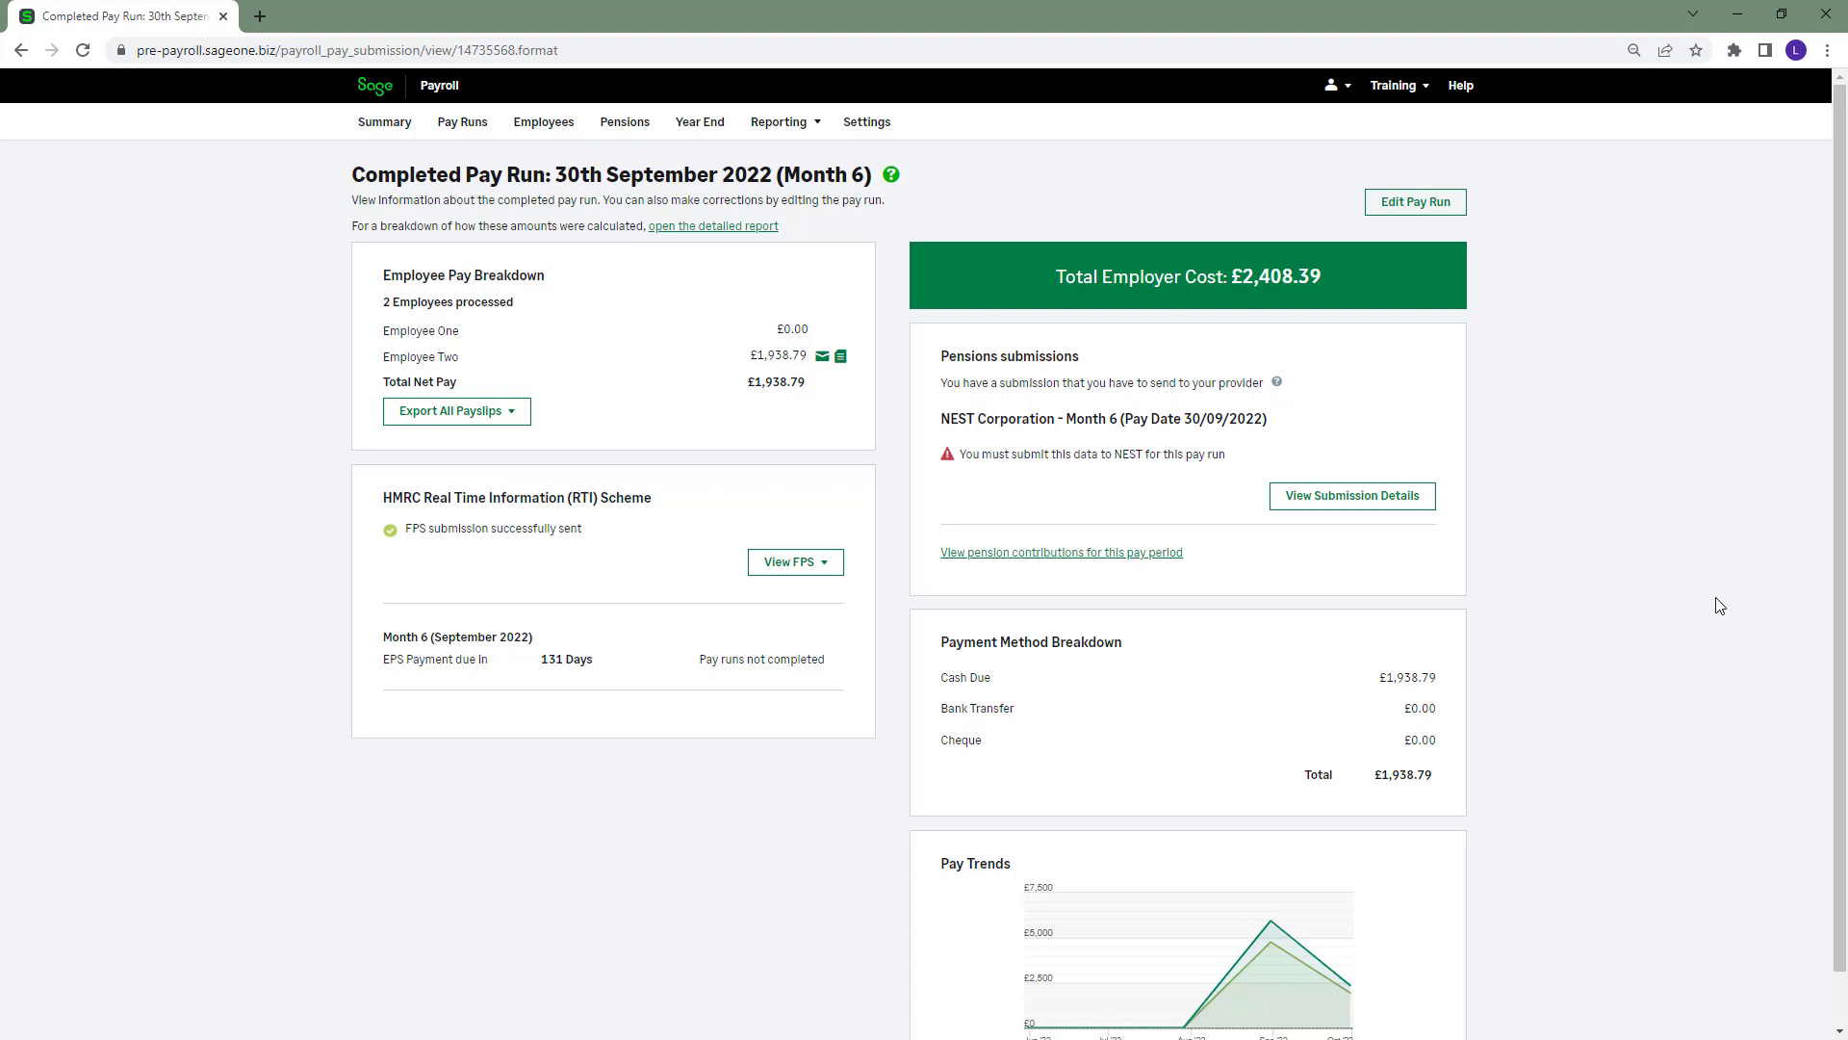
Review the Month 6 NEST pension submission details and the payslip email message, leaving each without submitting or sending
left_click(1365, 510)
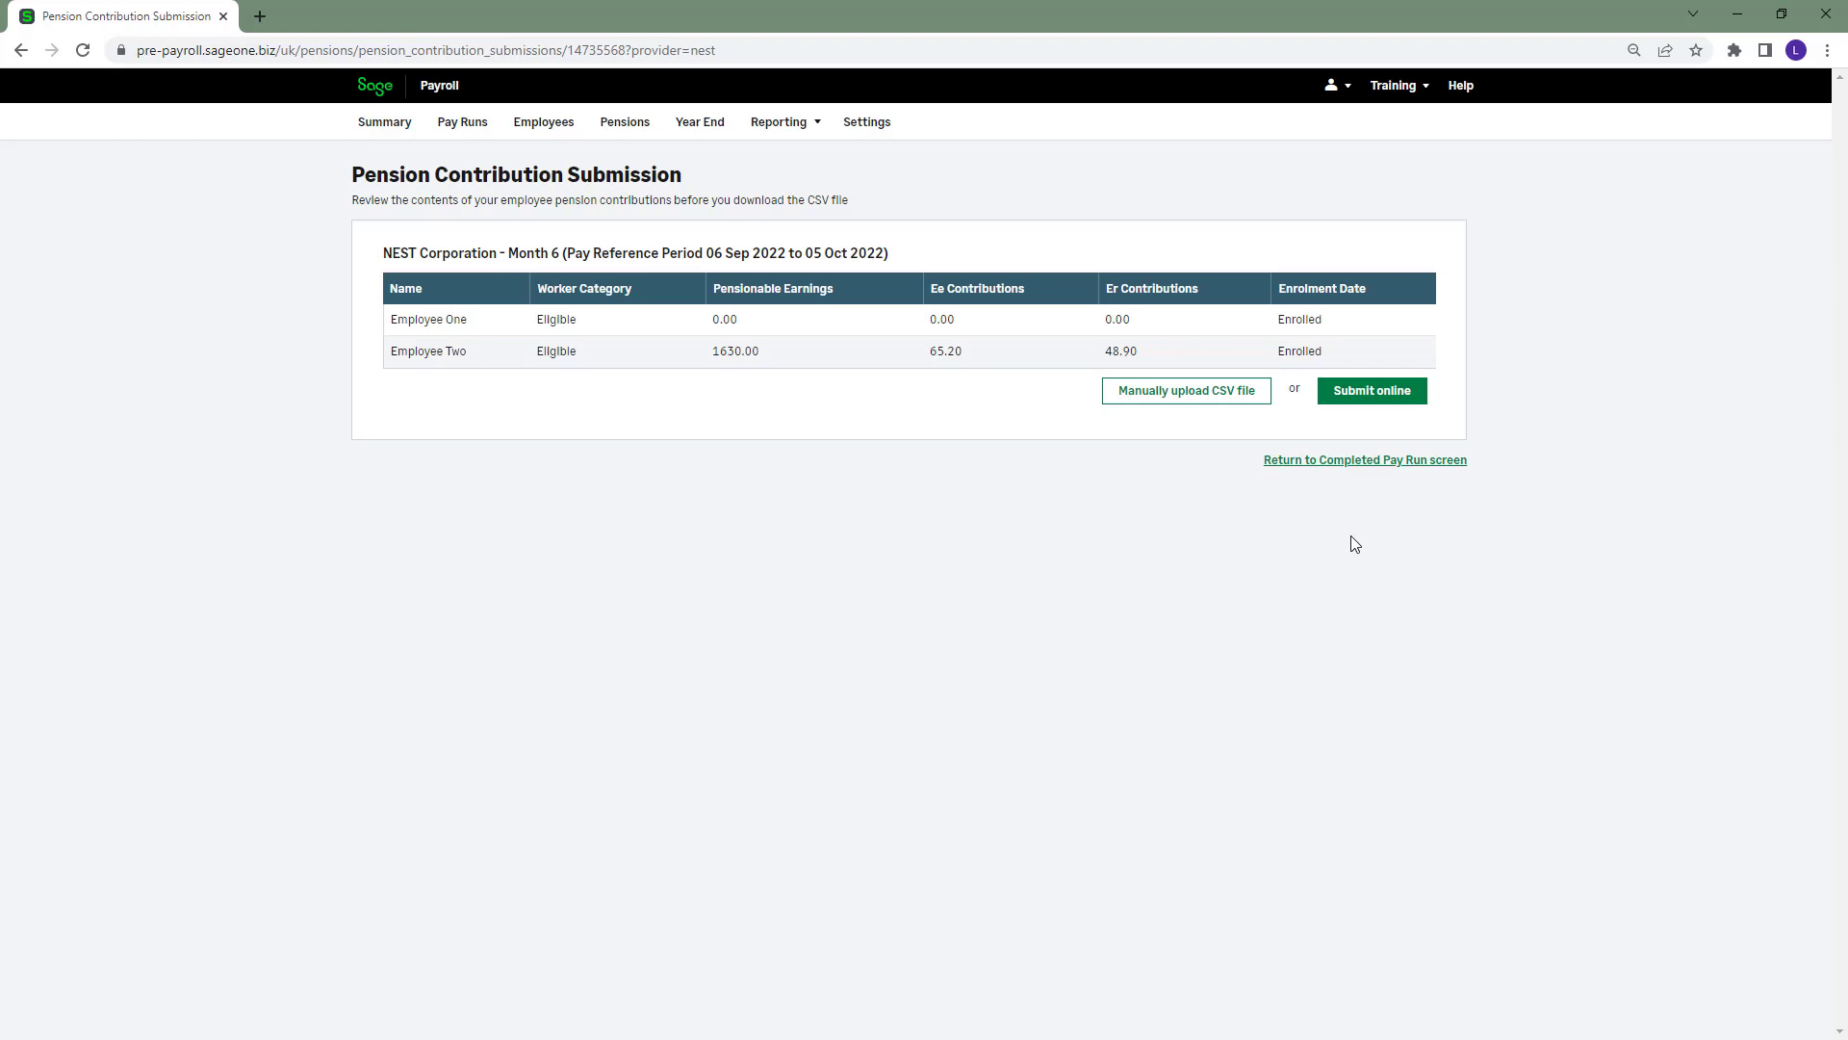
left_click(1358, 462)
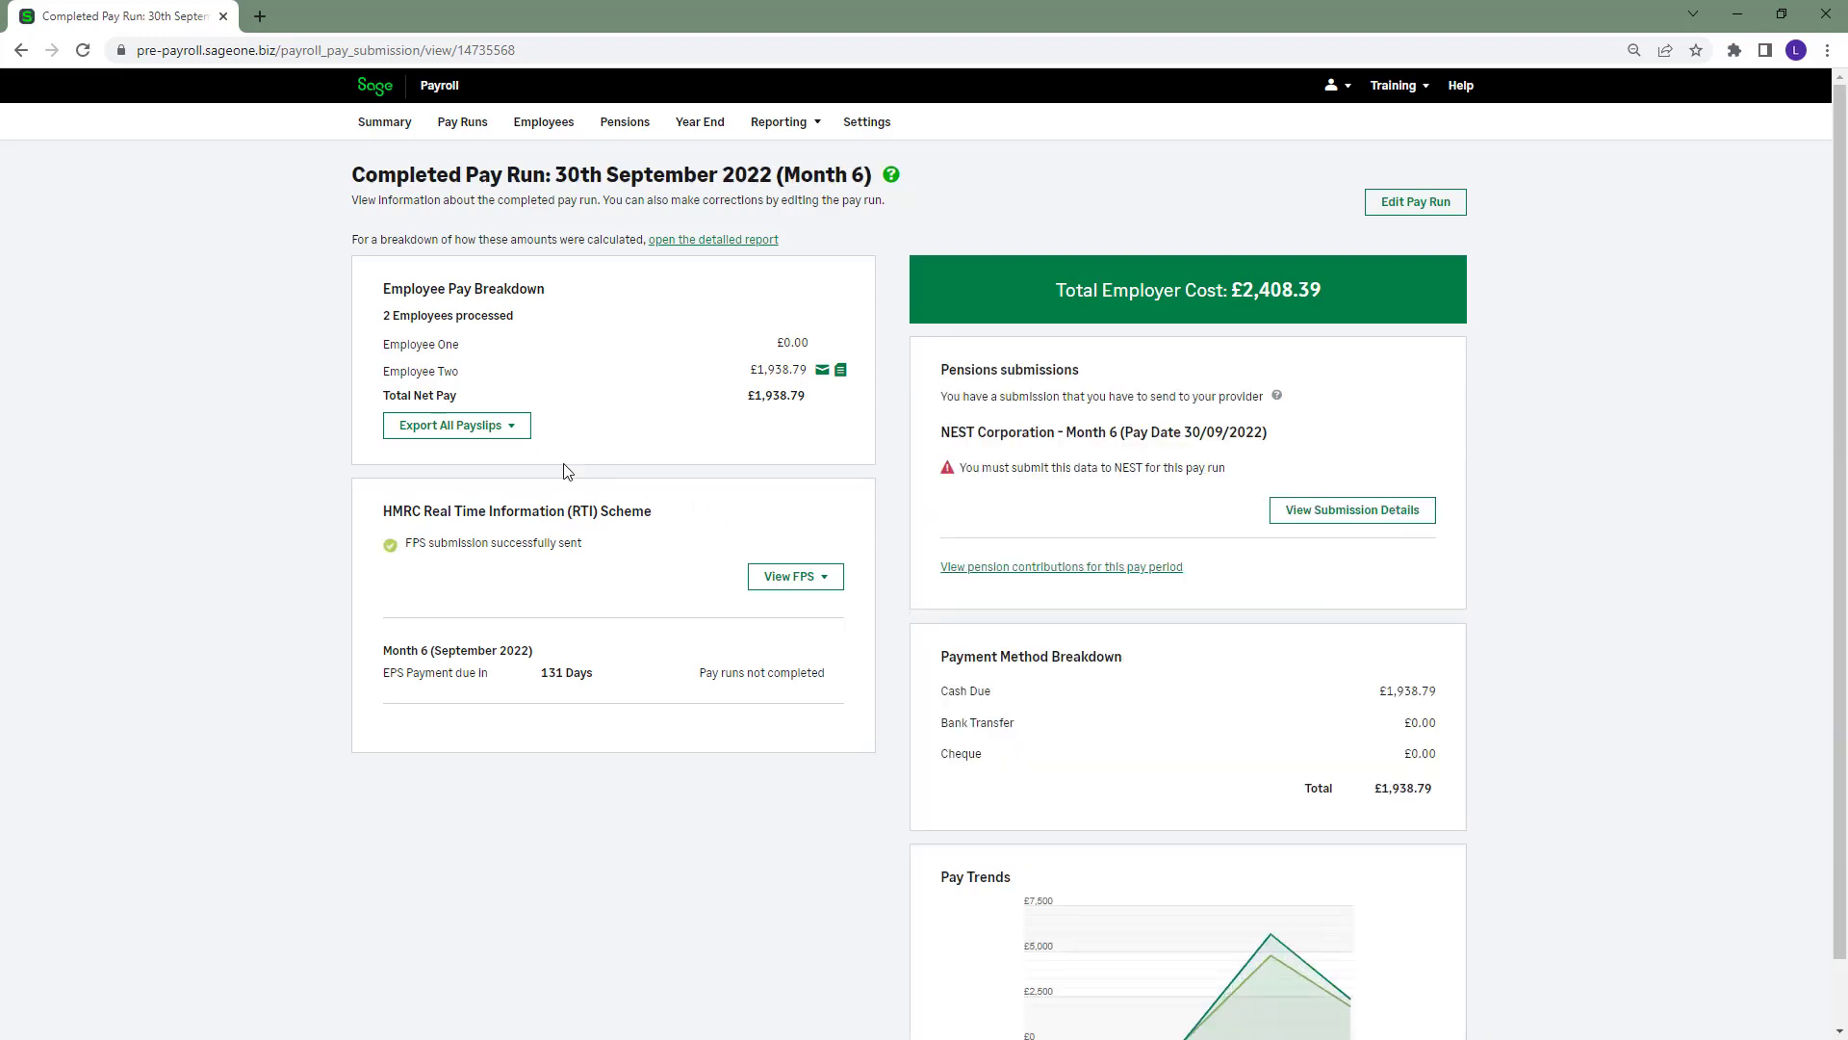
left_click(510, 433)
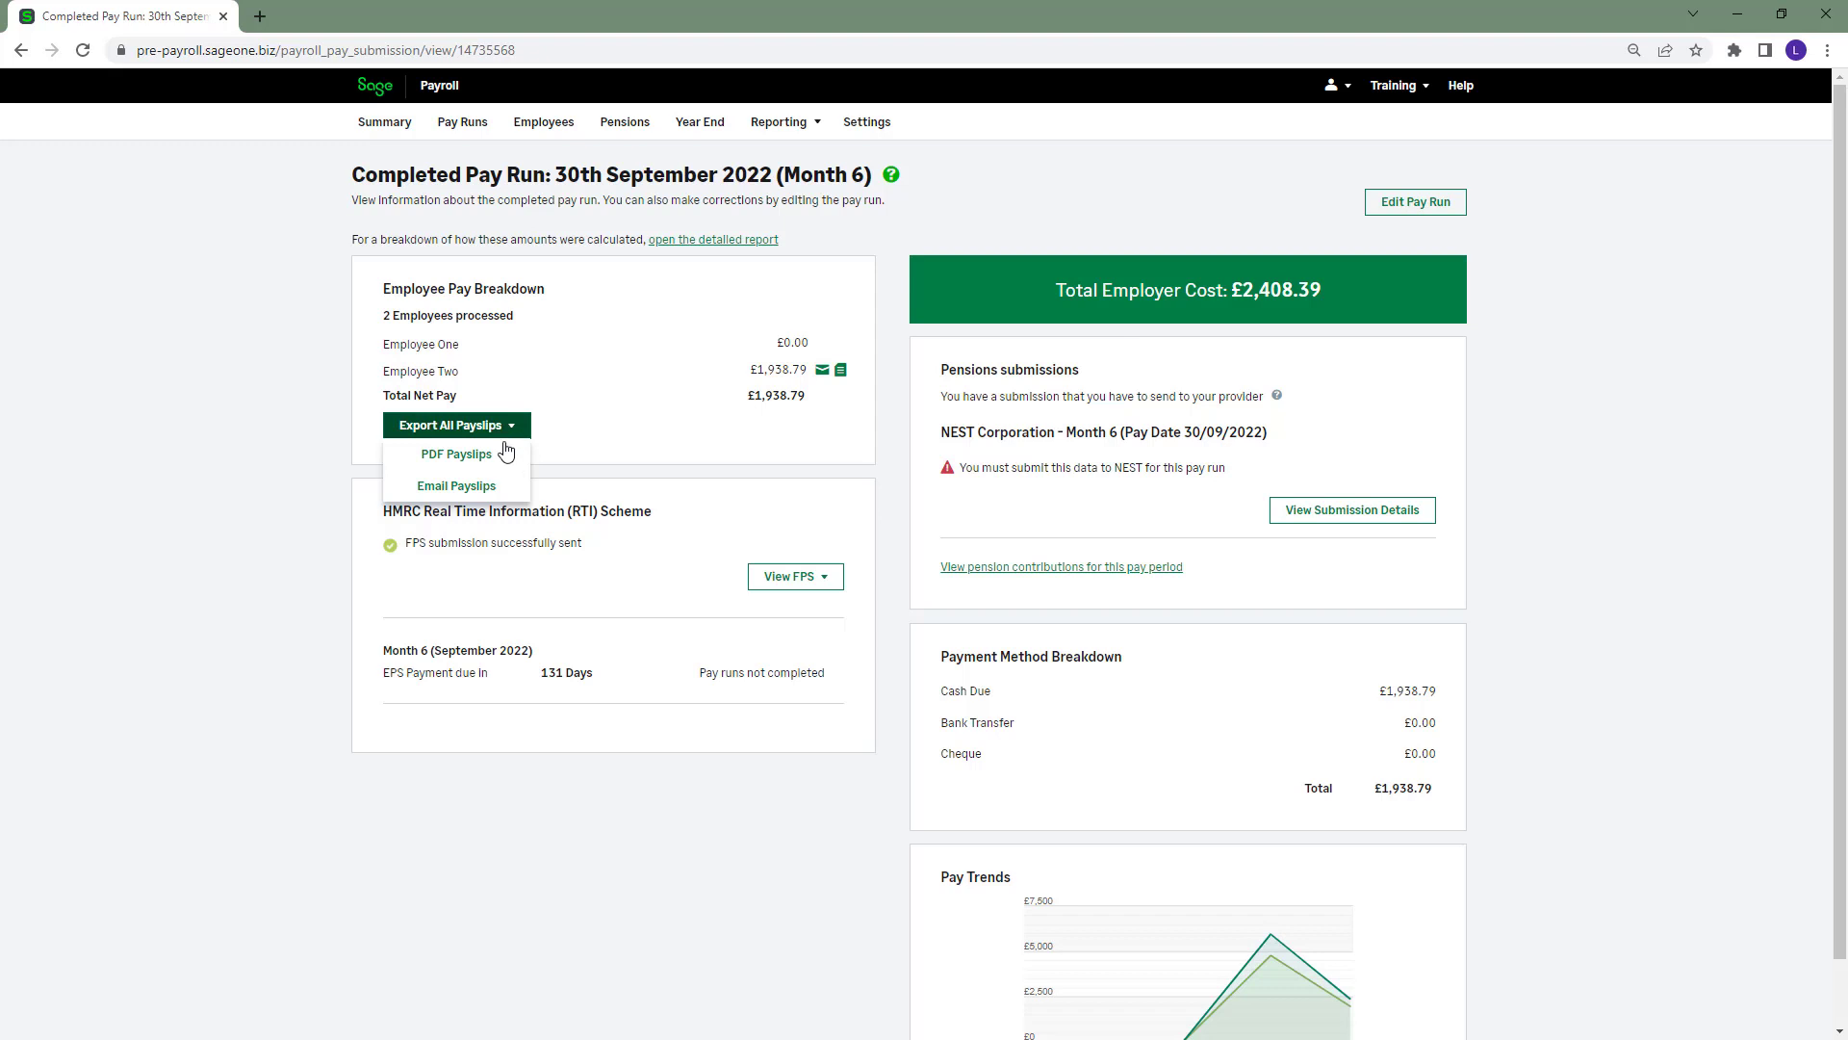
left_click(499, 489)
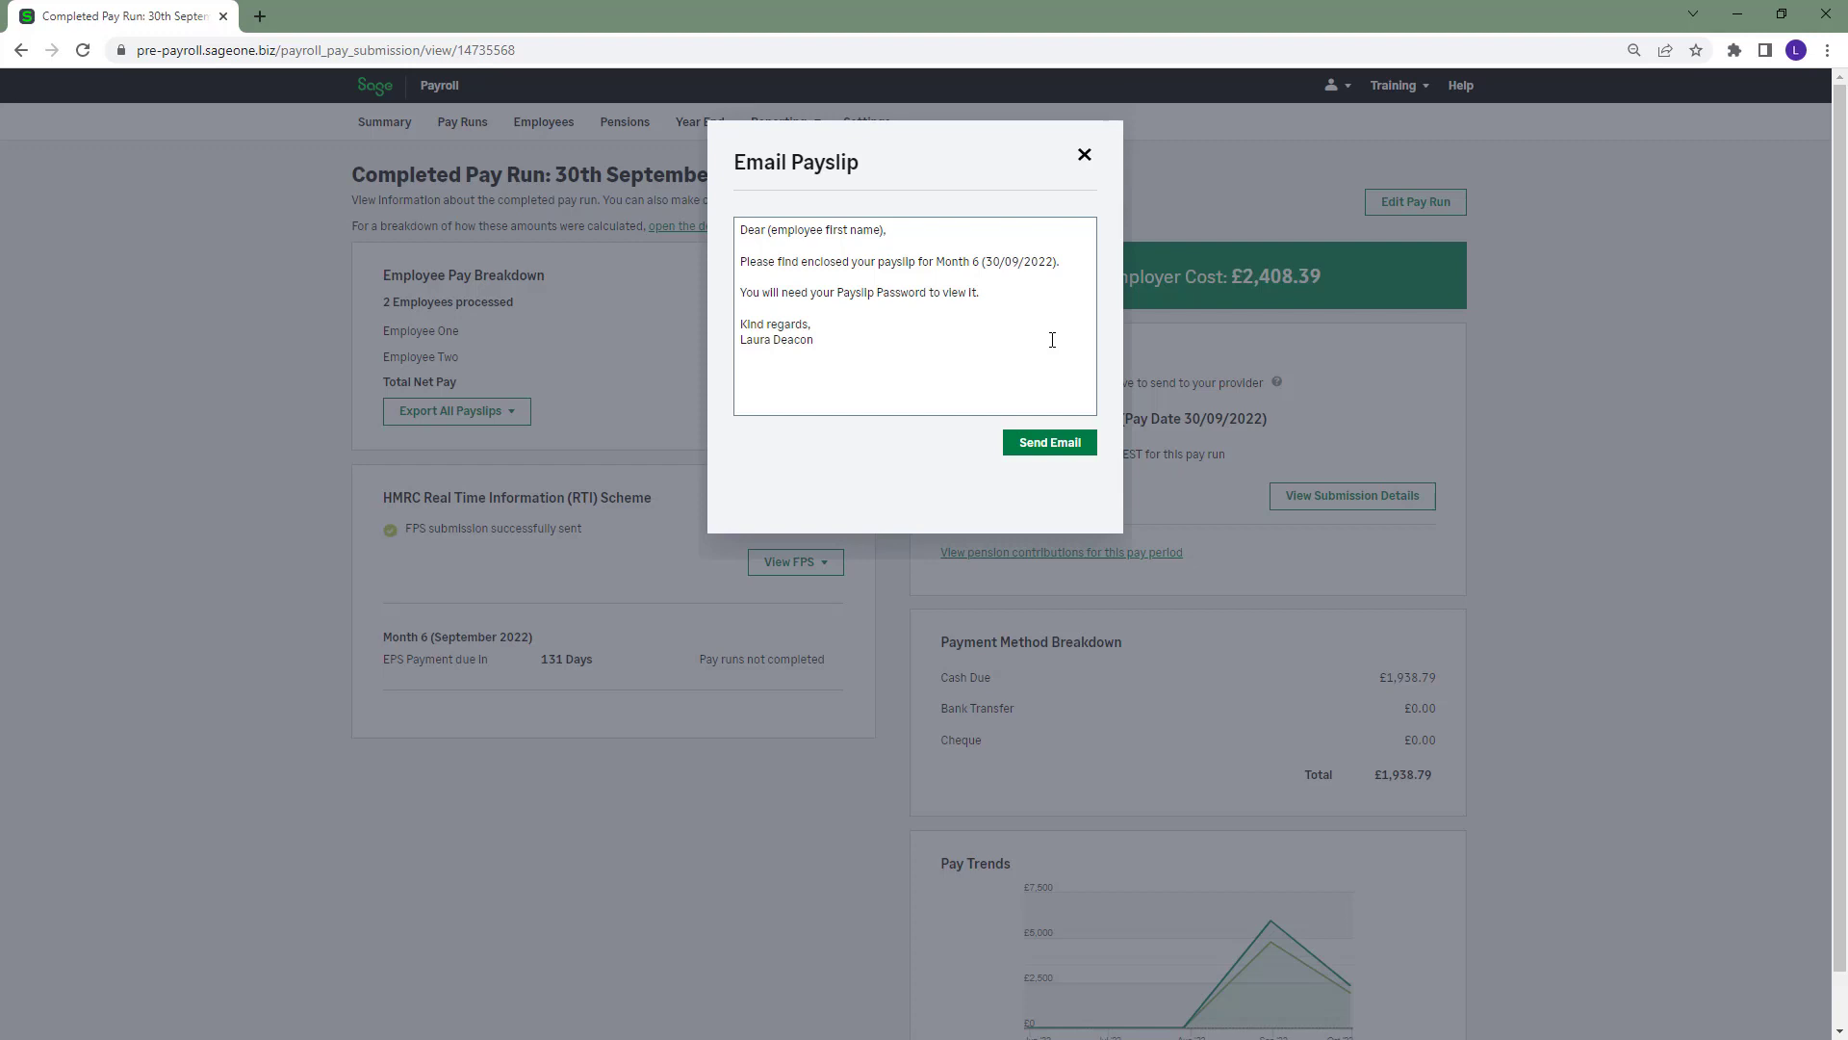
left_click(1084, 155)
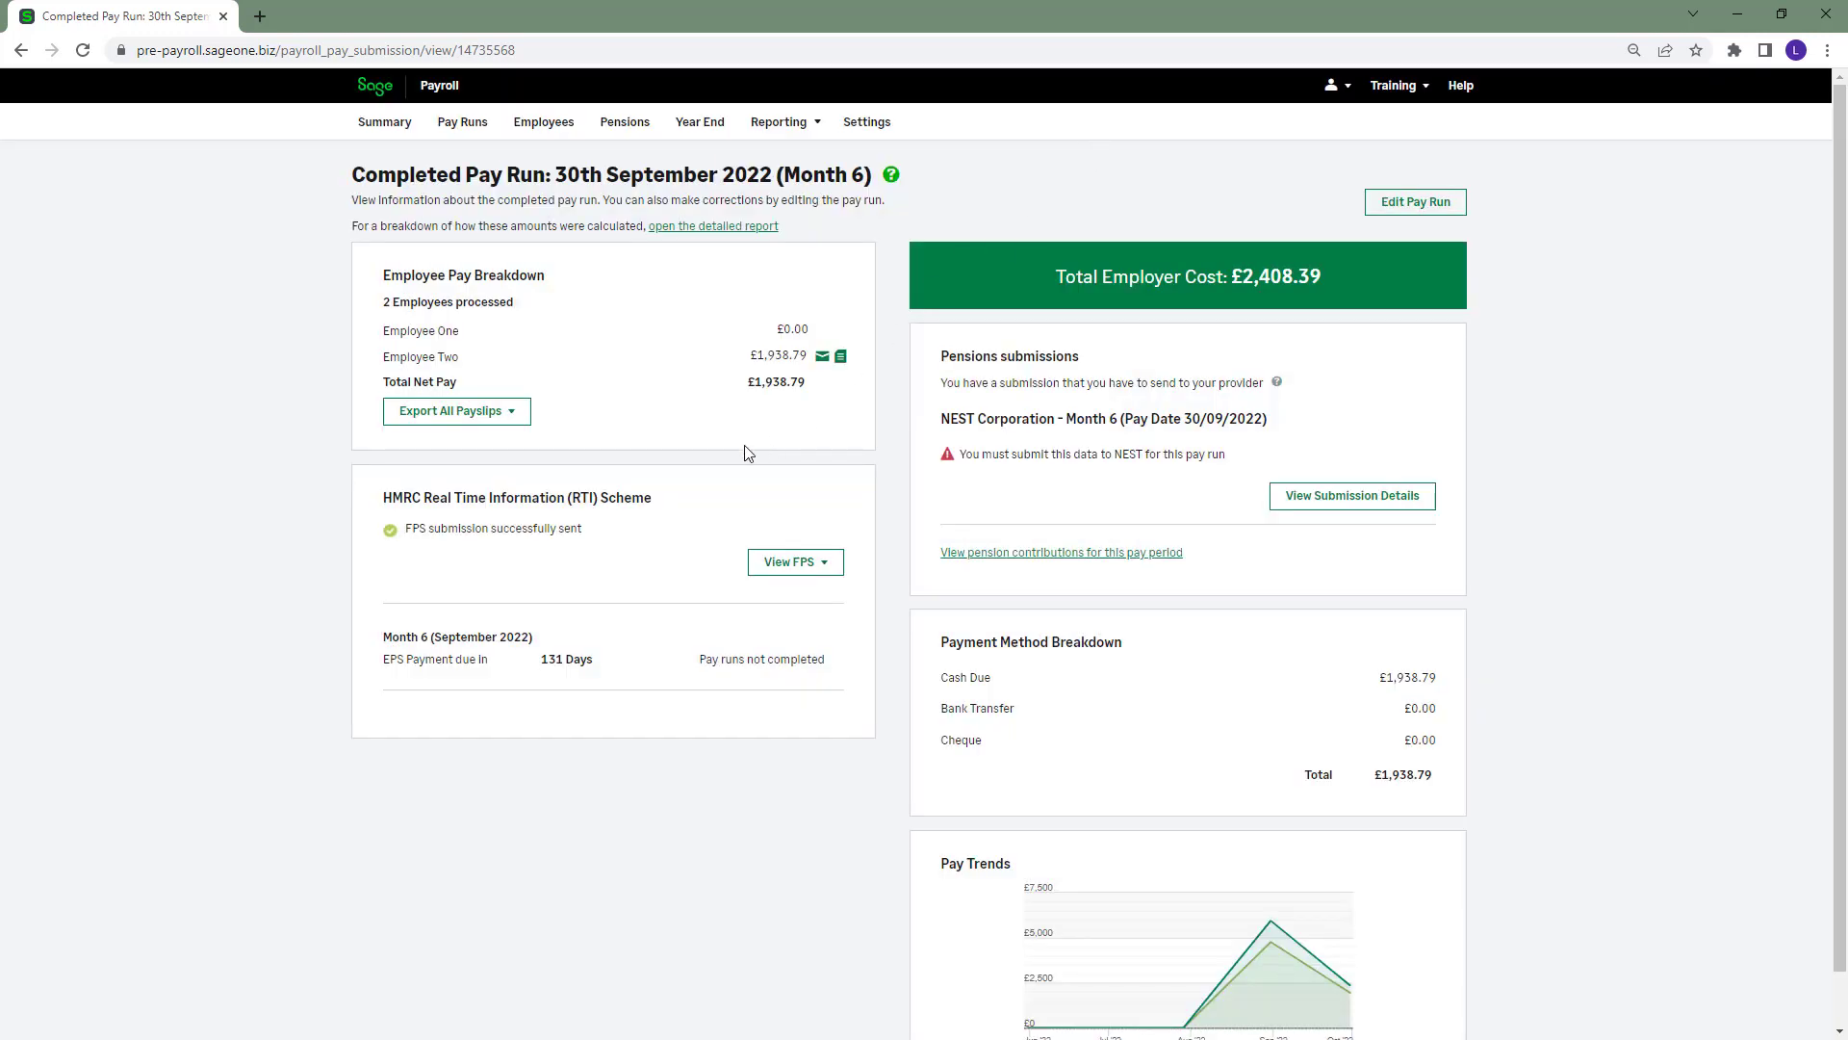
View the exported PDF payslips for the pay run and Employee Two's individual payslip, closing each one
left_click(515, 413)
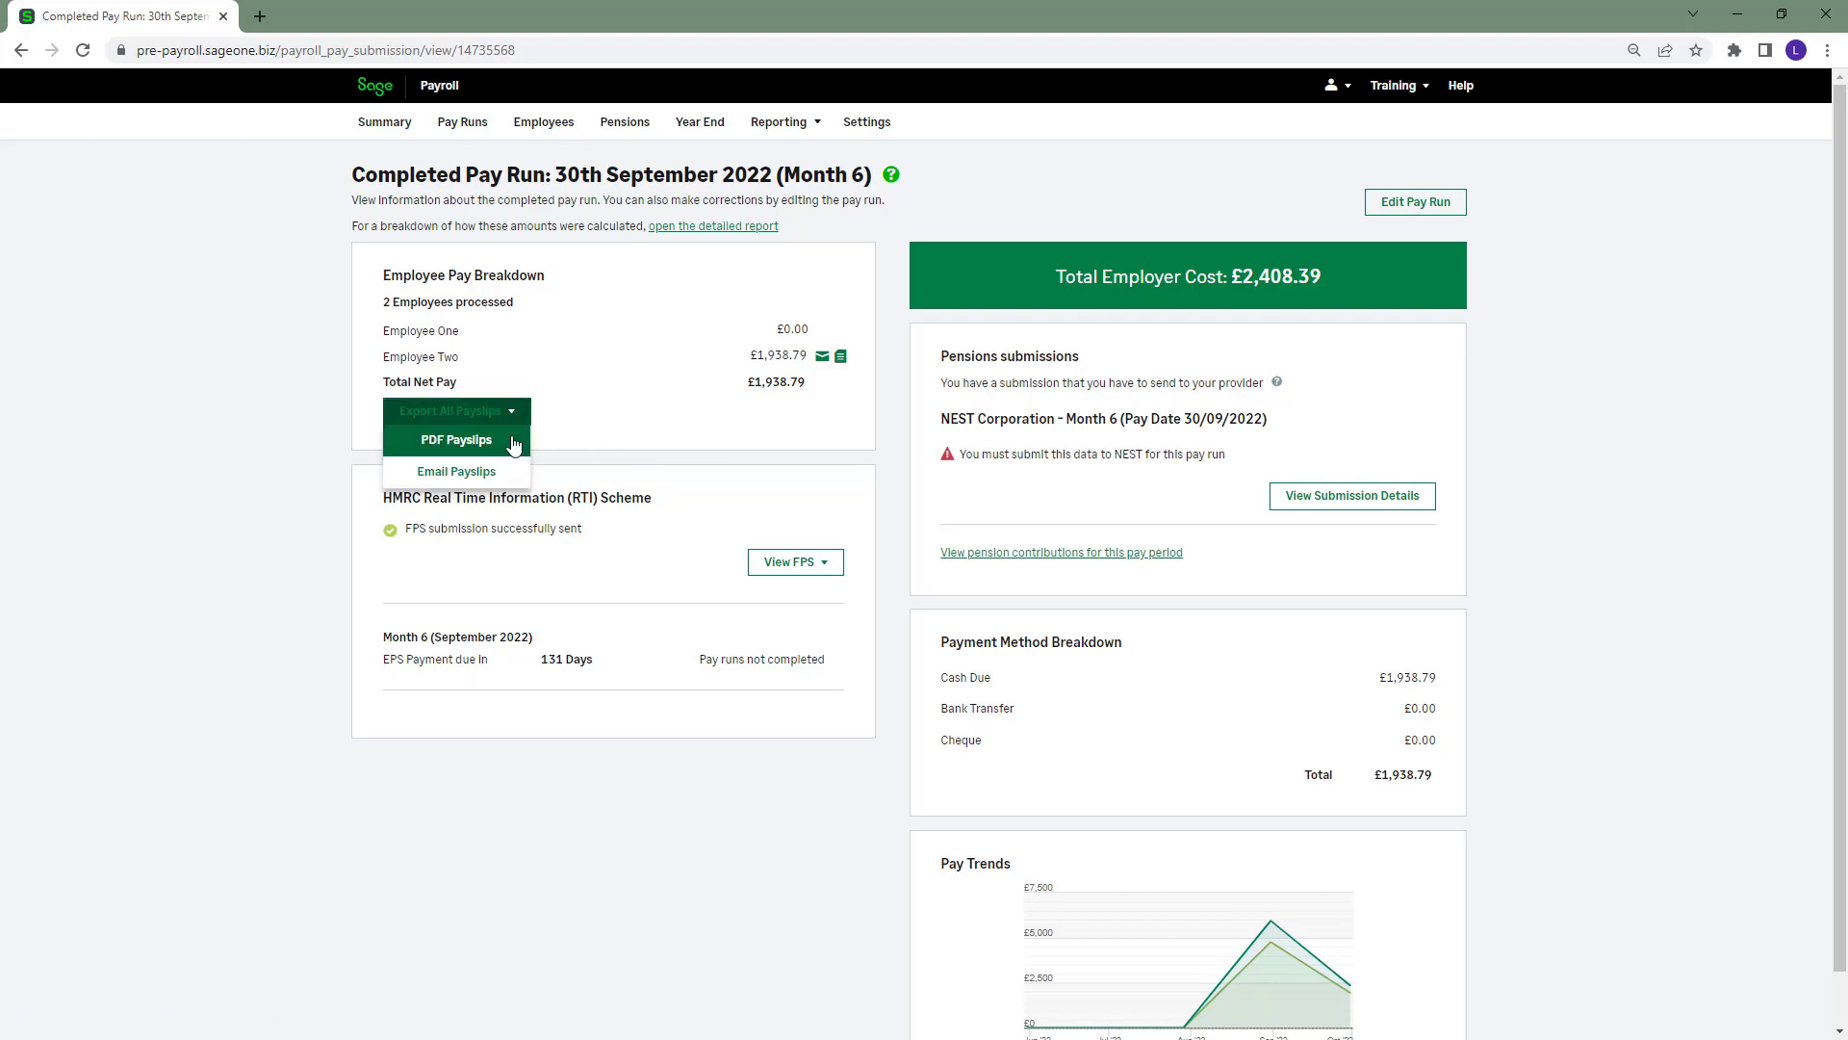
left_click(453, 440)
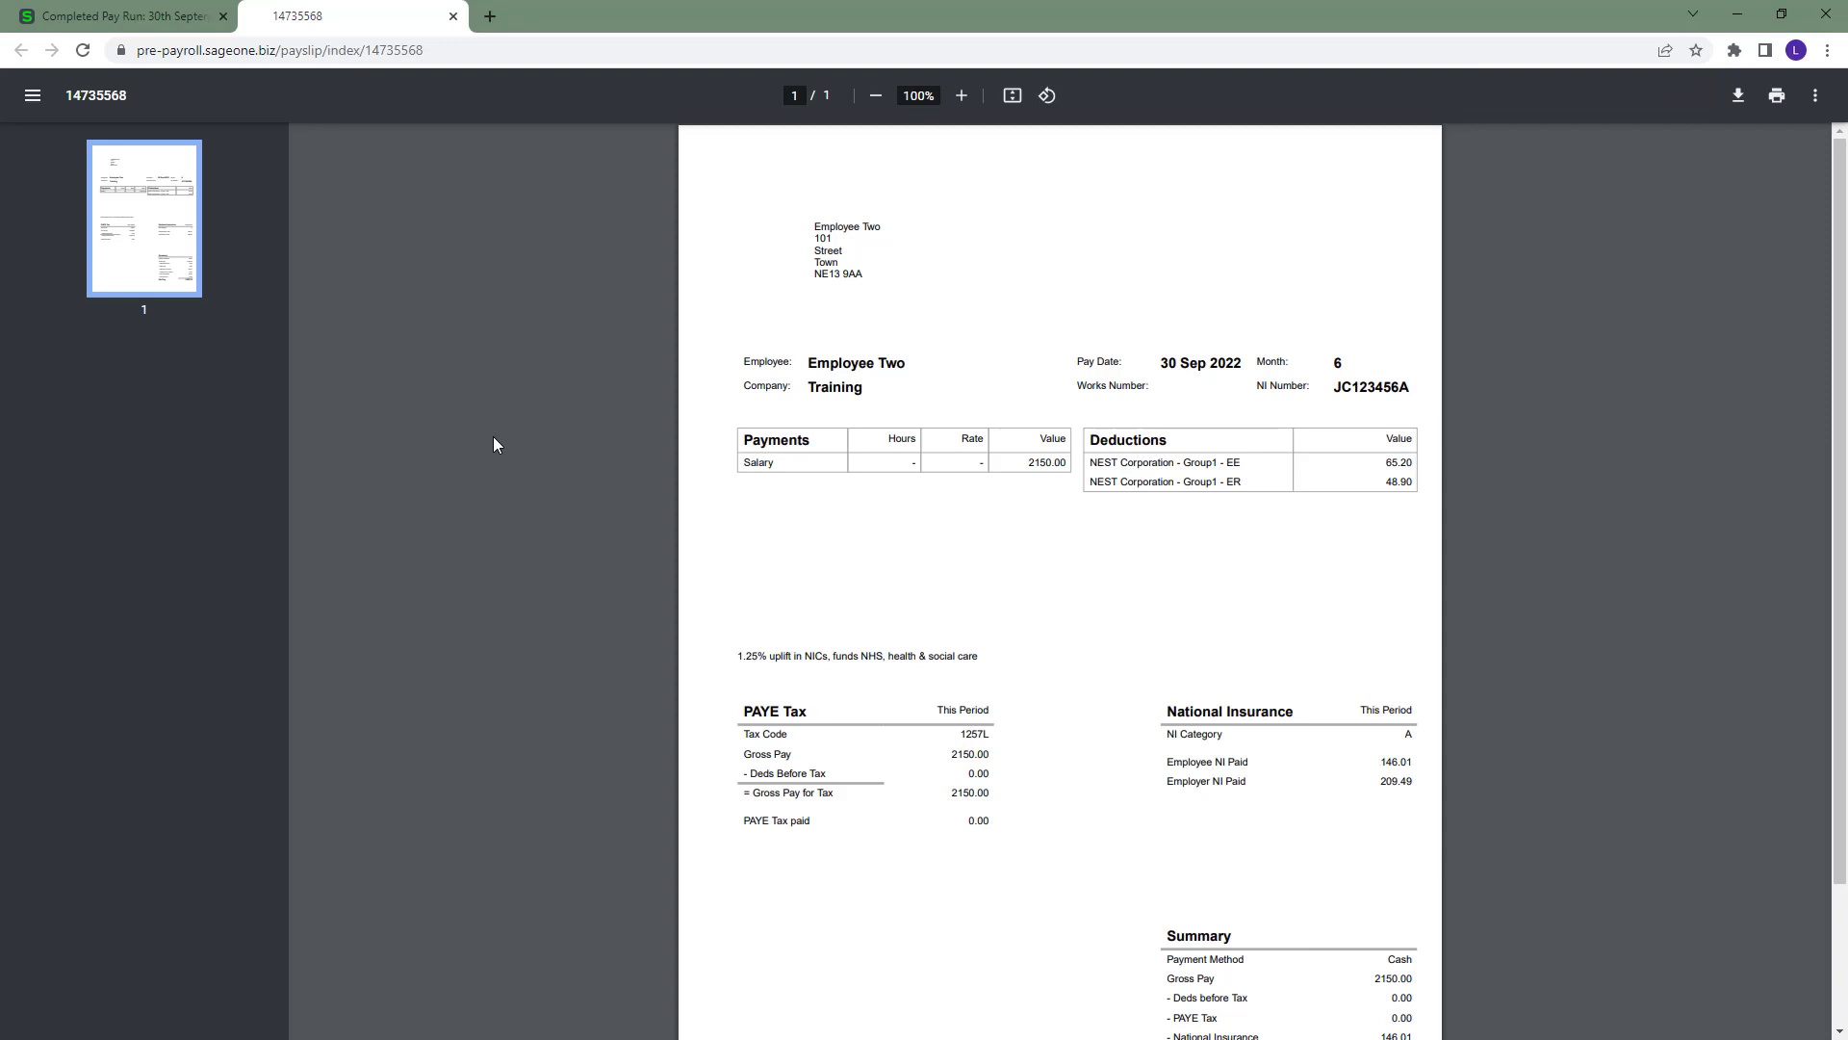
left_click(453, 17)
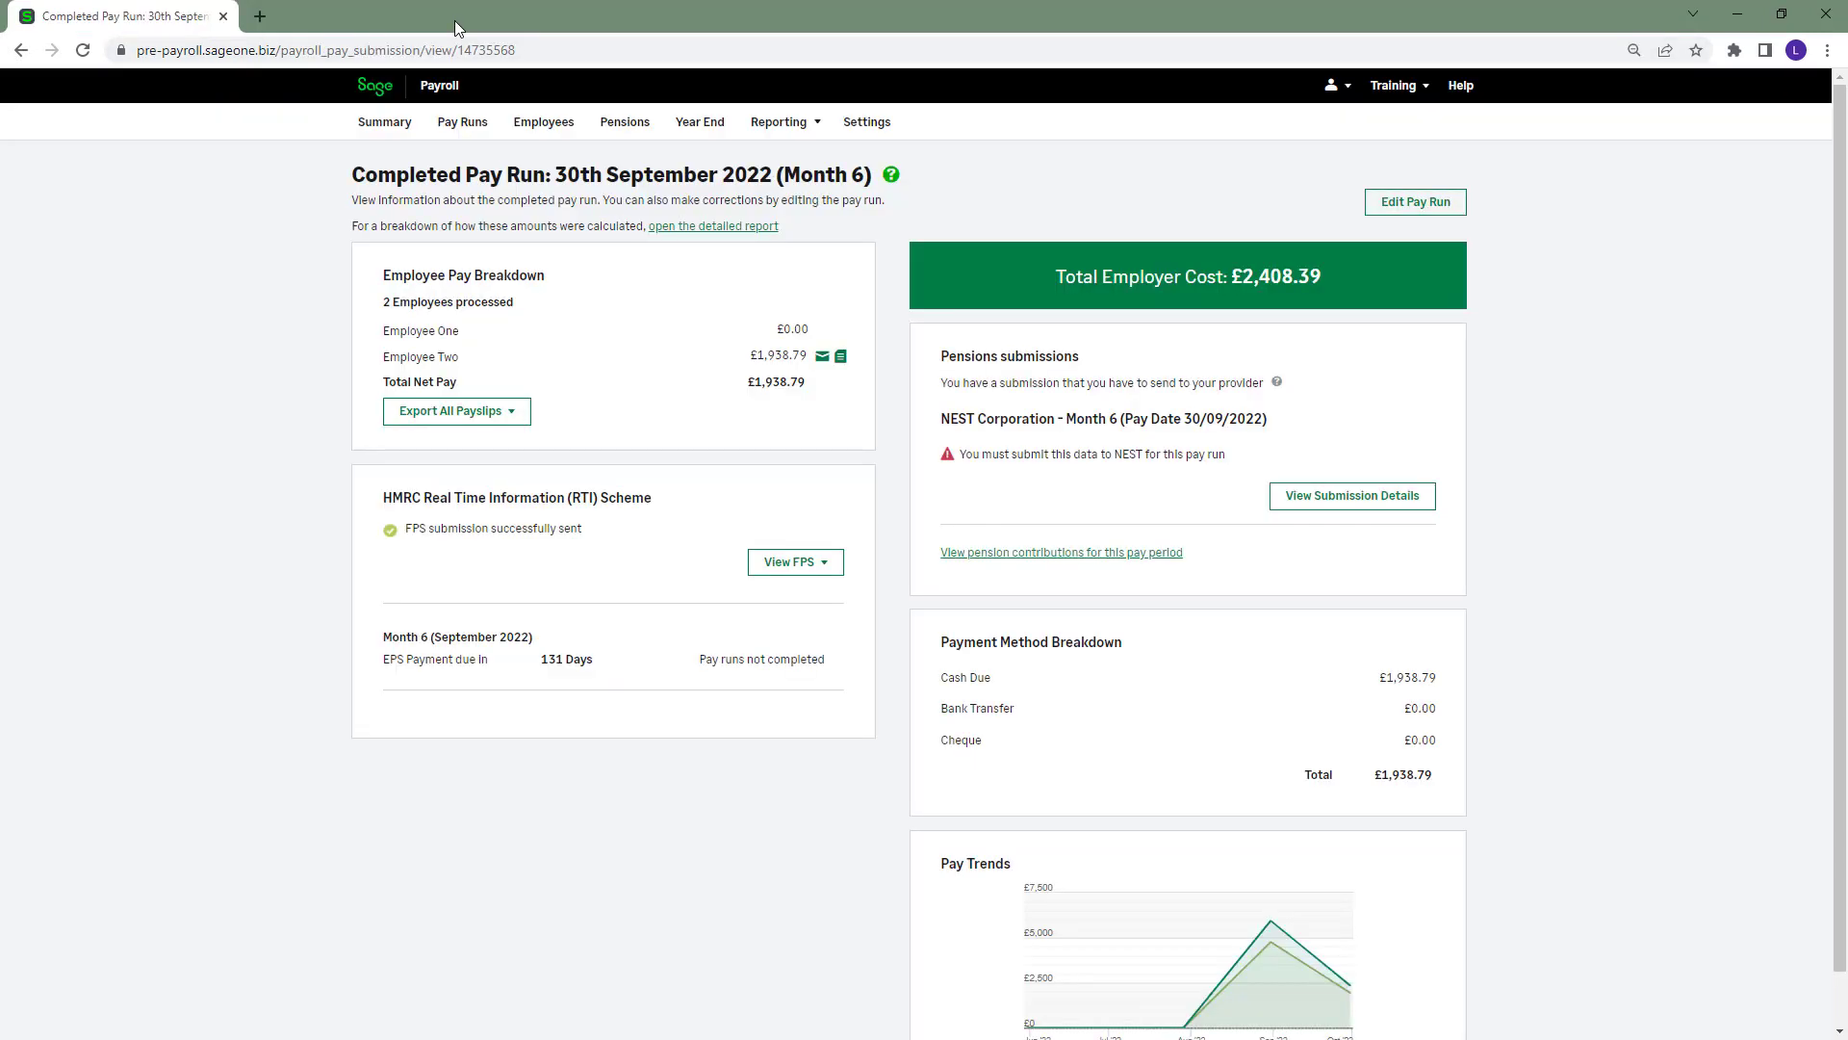
left_click(840, 357)
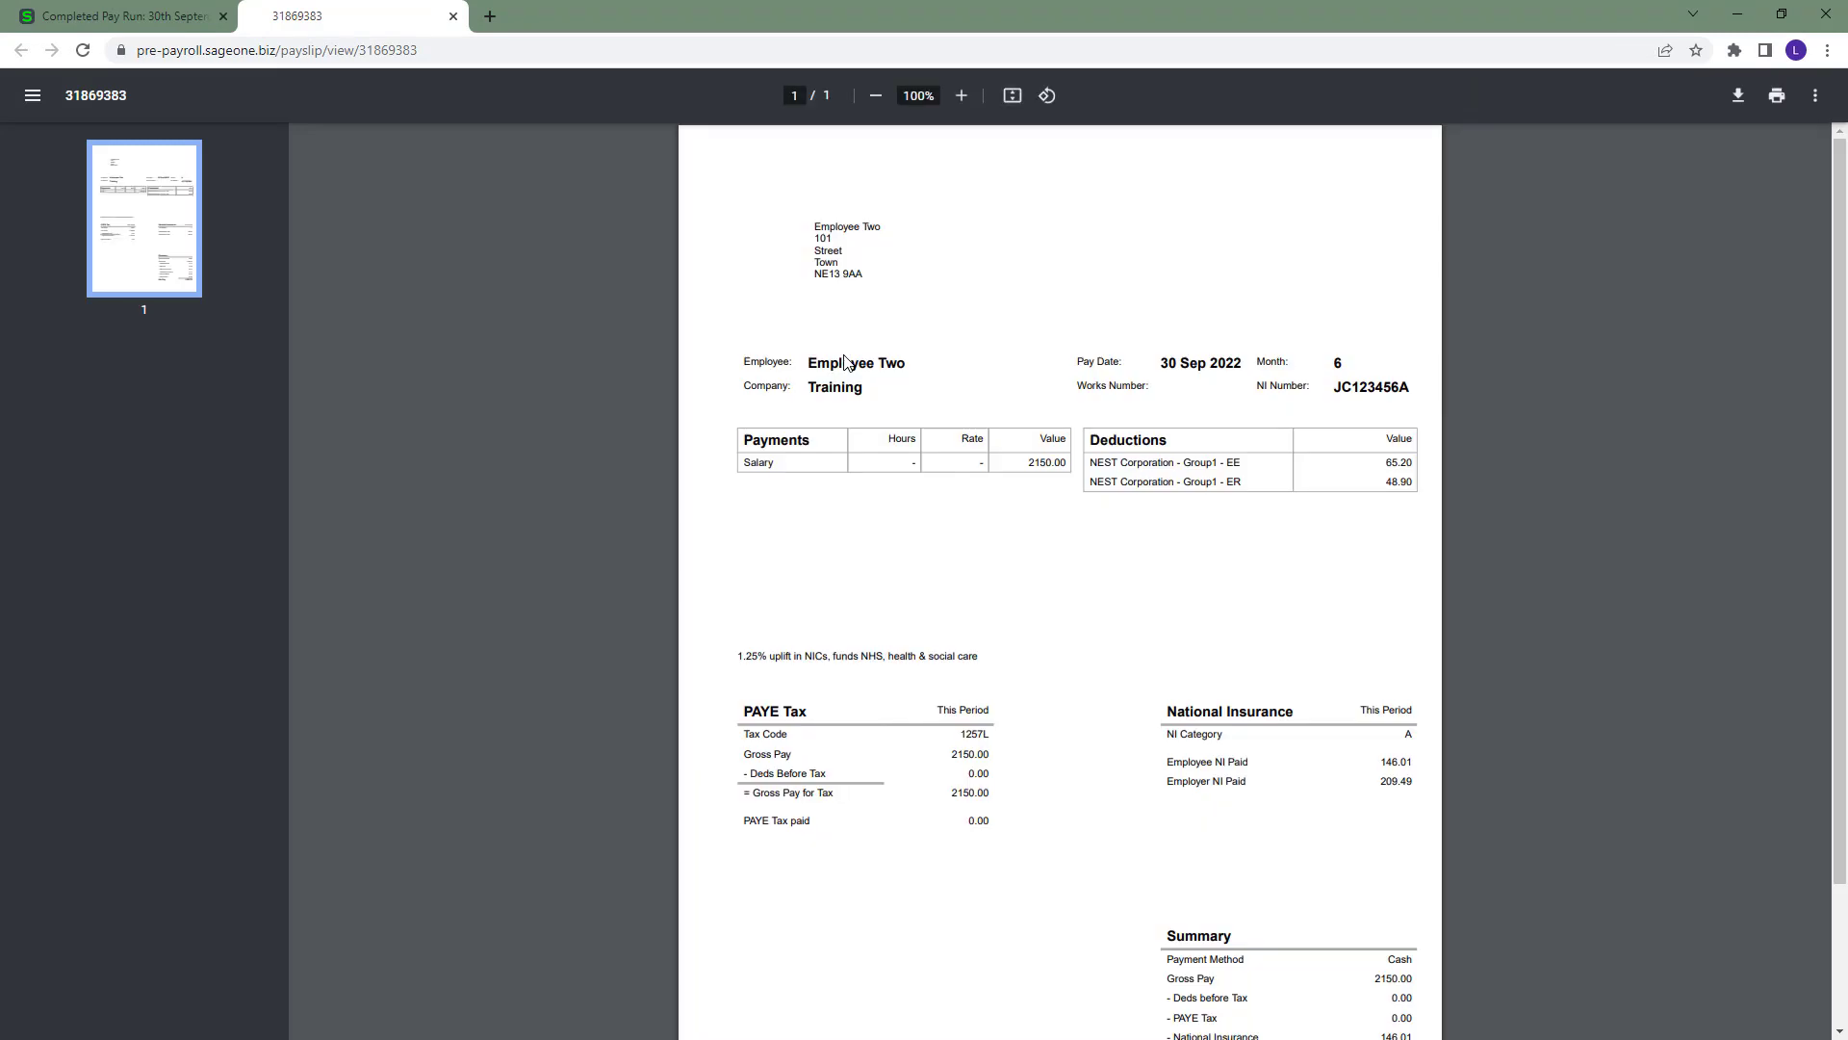
left_click(453, 17)
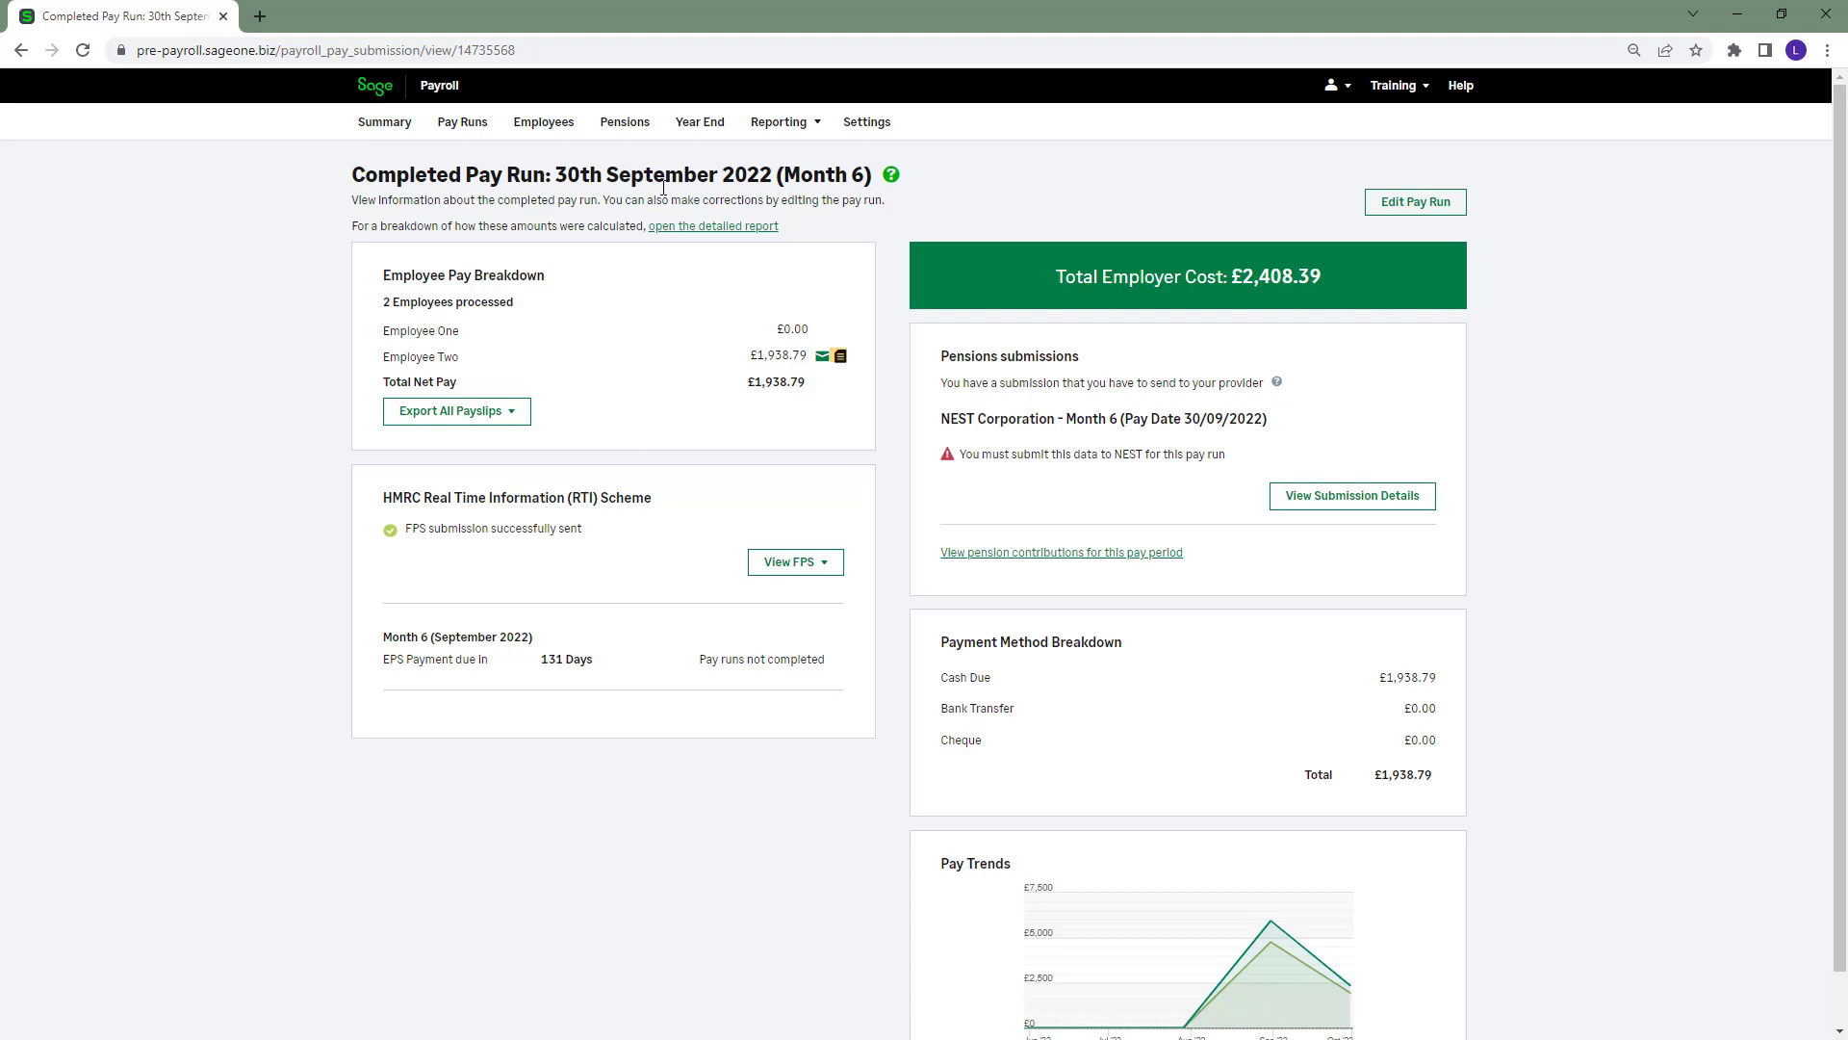
Check the completed pay run's detailed report, close it and return to the Payroll Summary
left_click(706, 228)
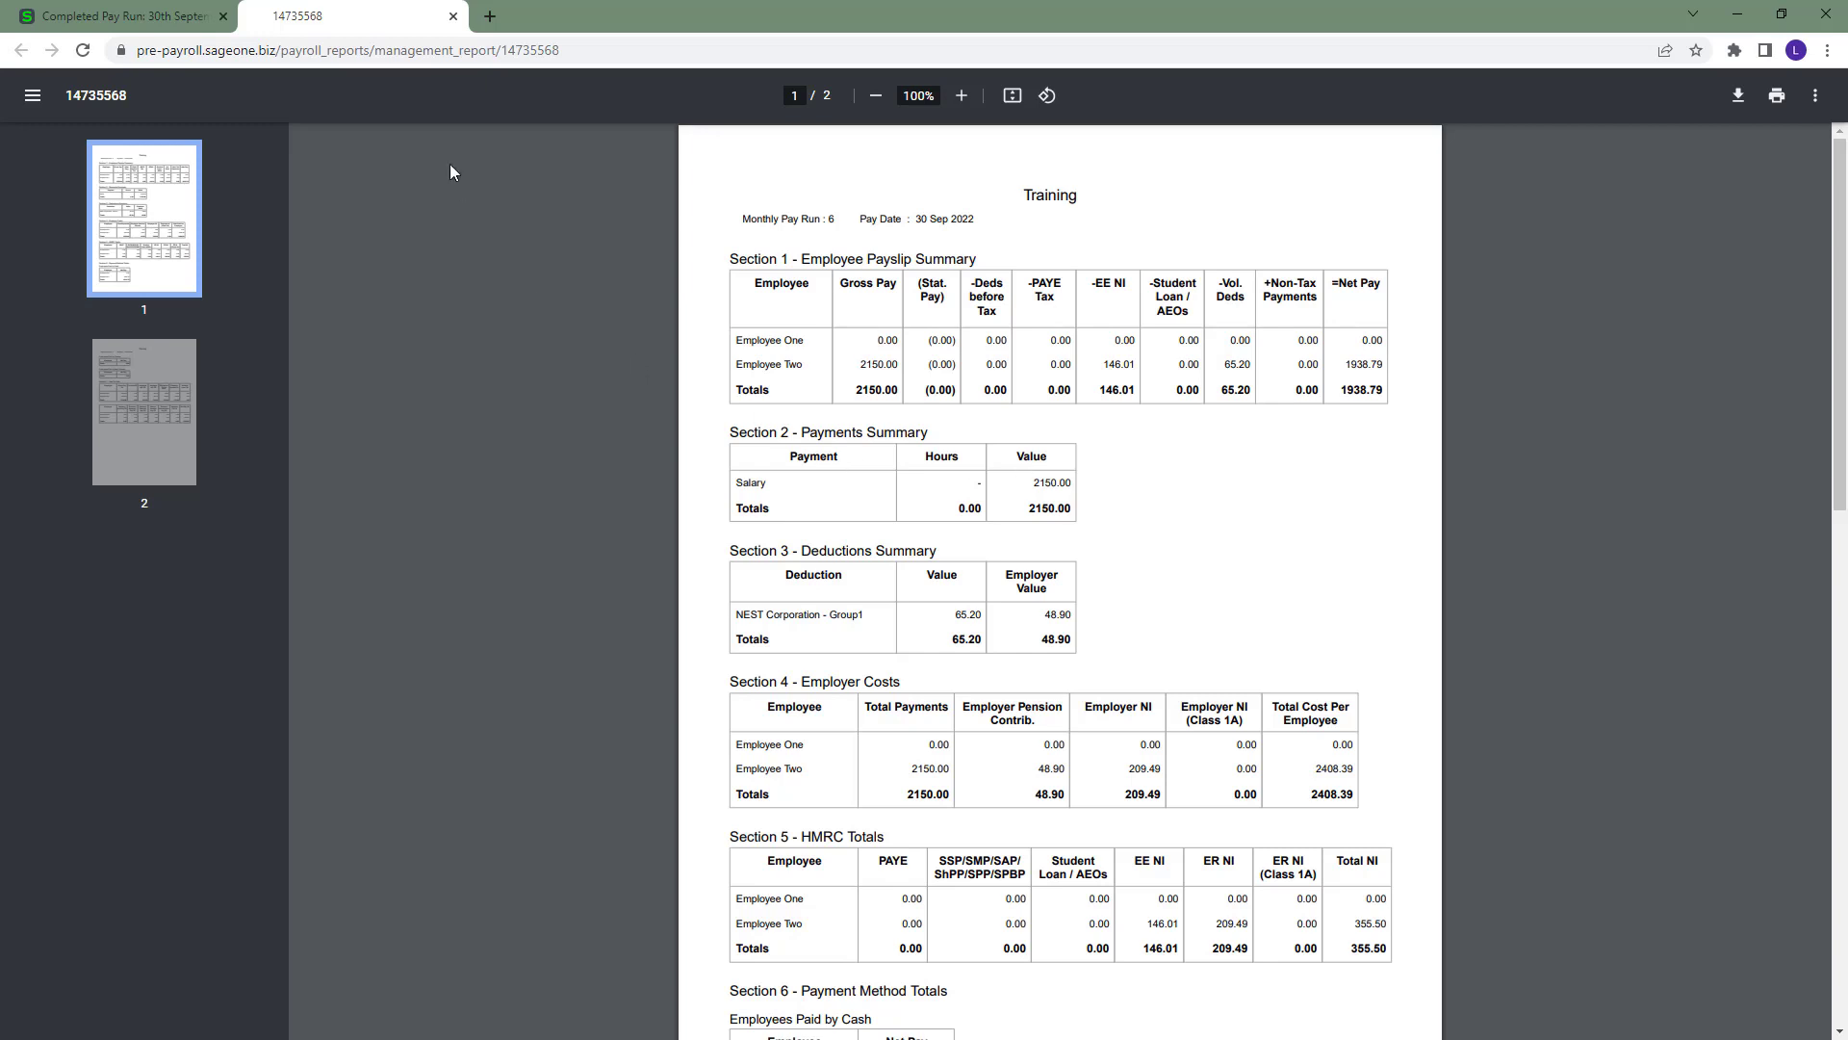
left_click(453, 16)
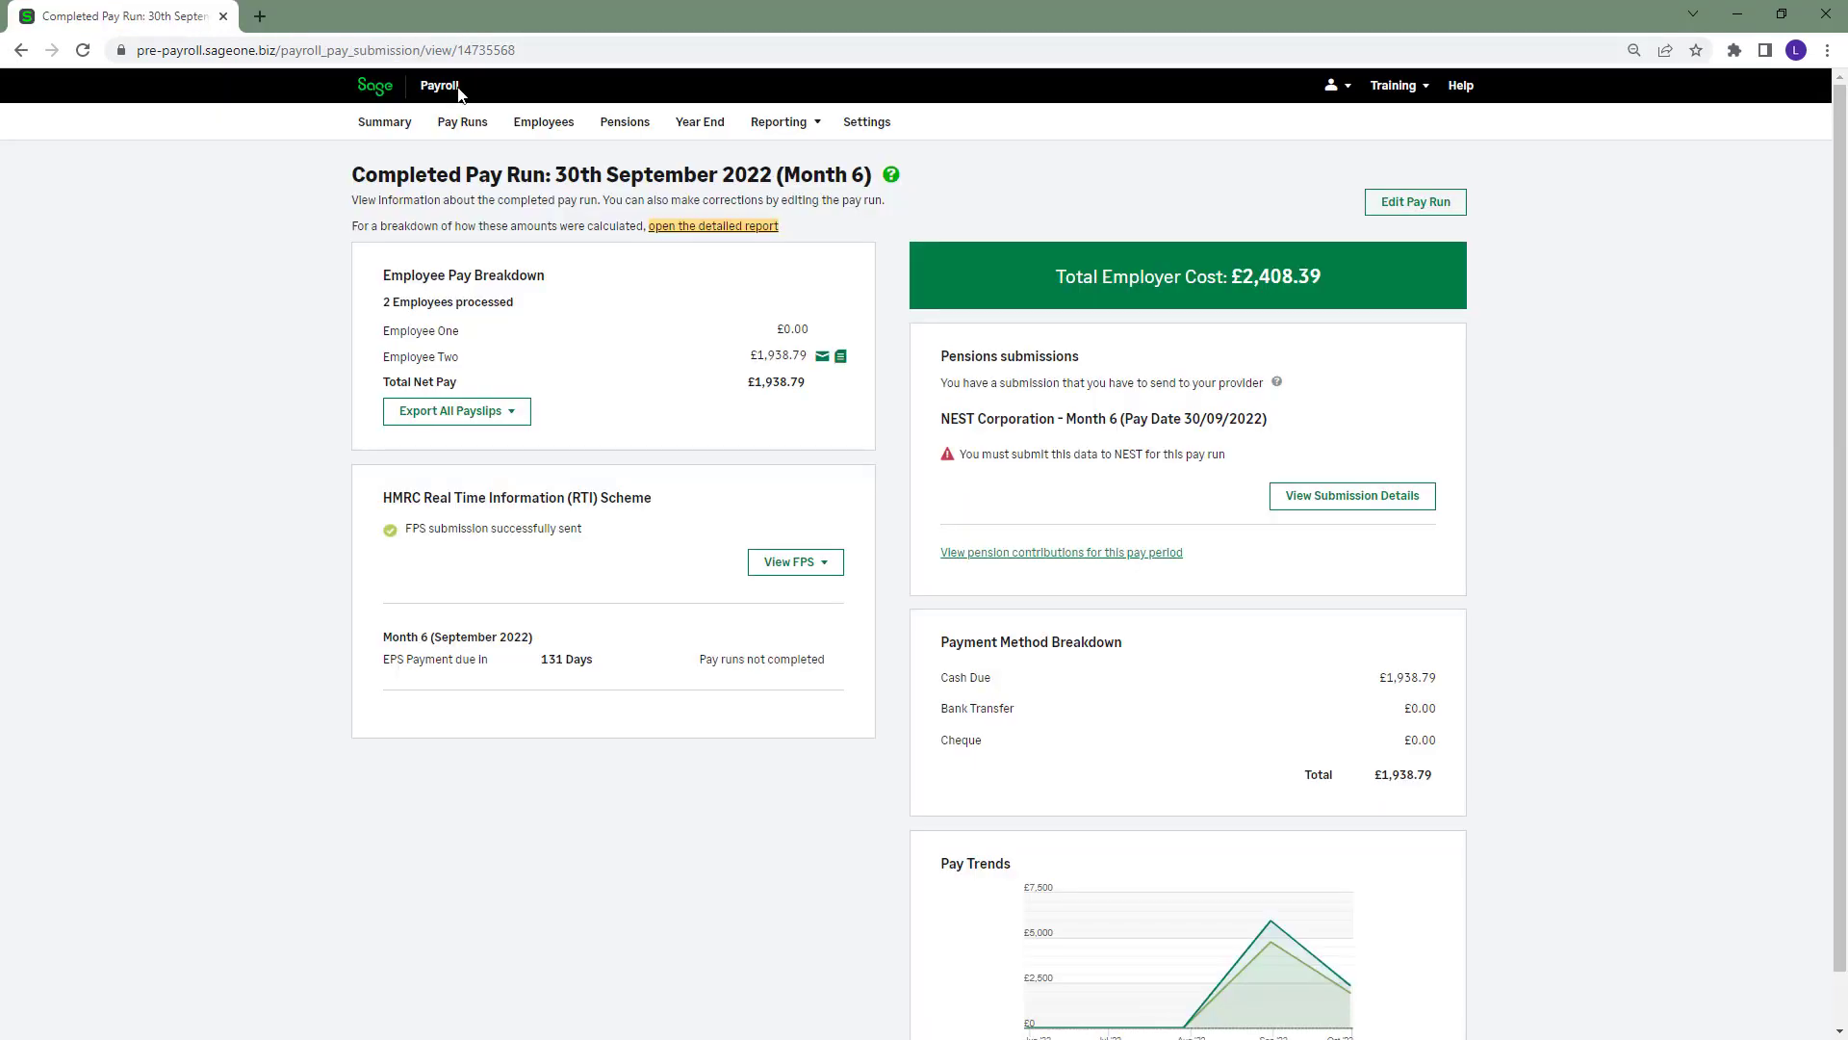
left_click(413, 128)
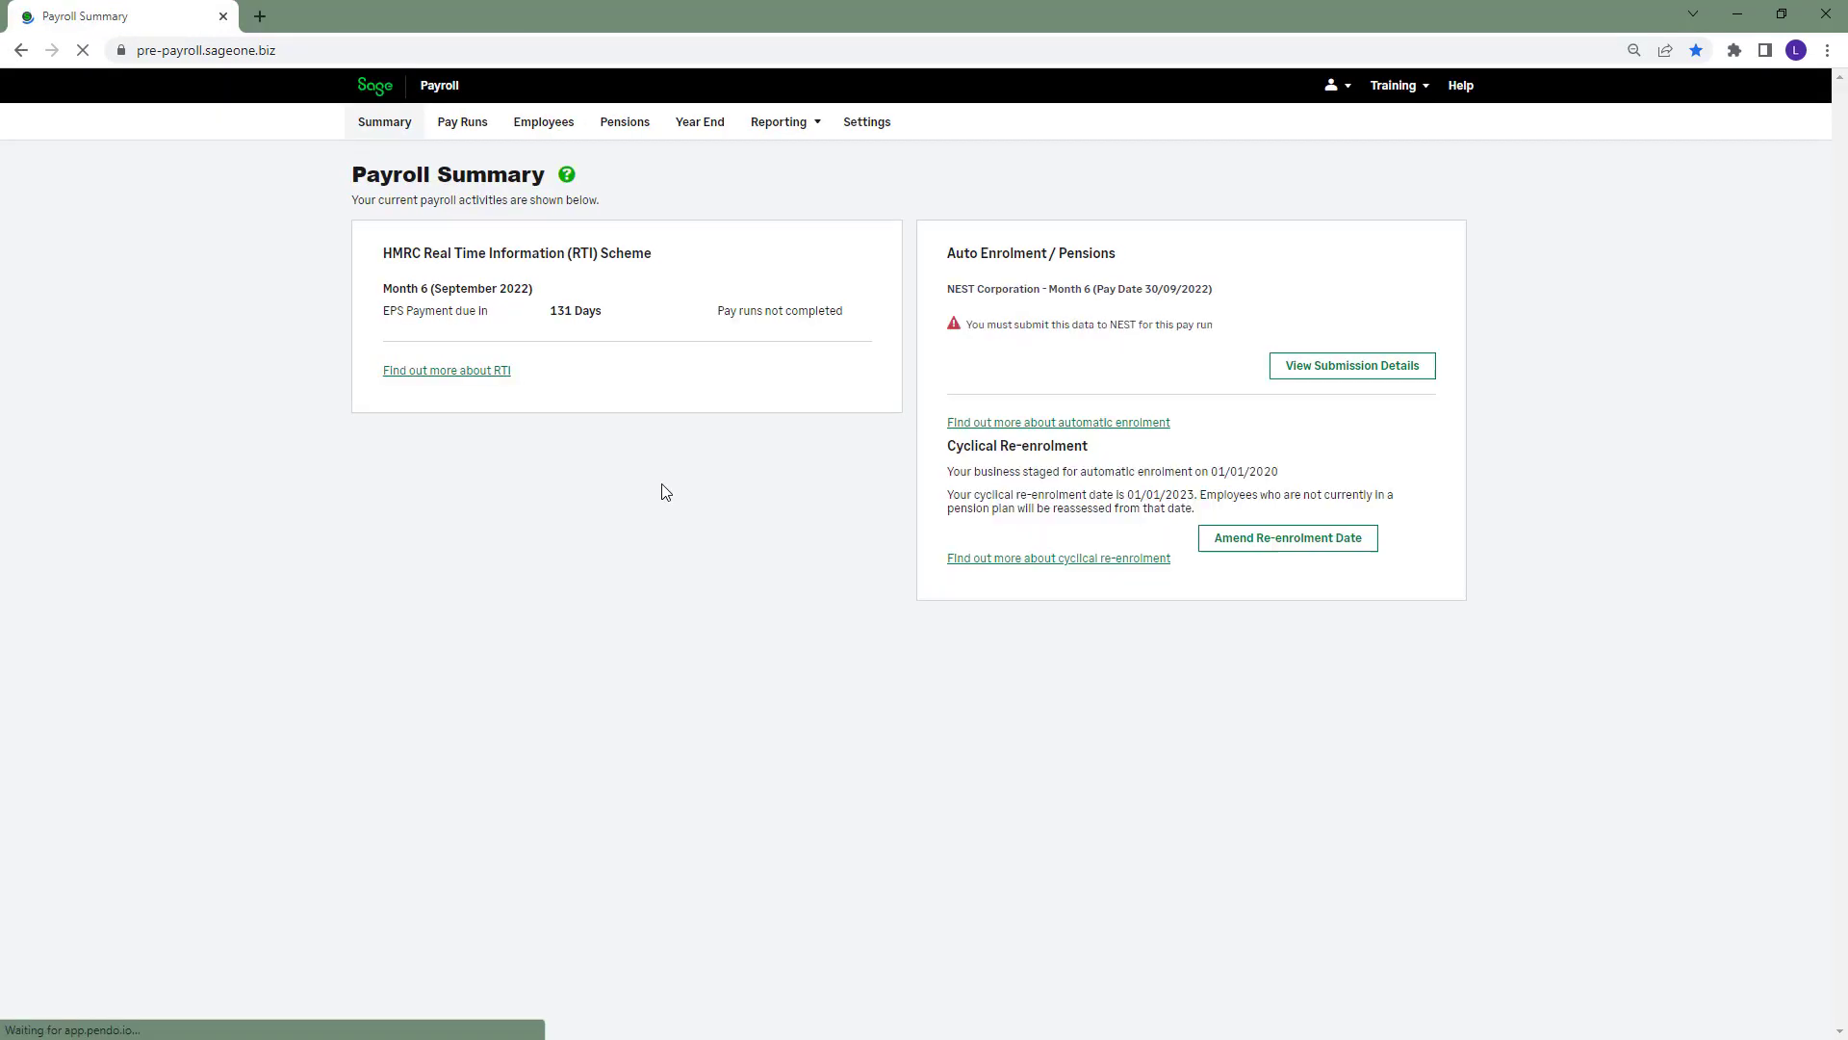
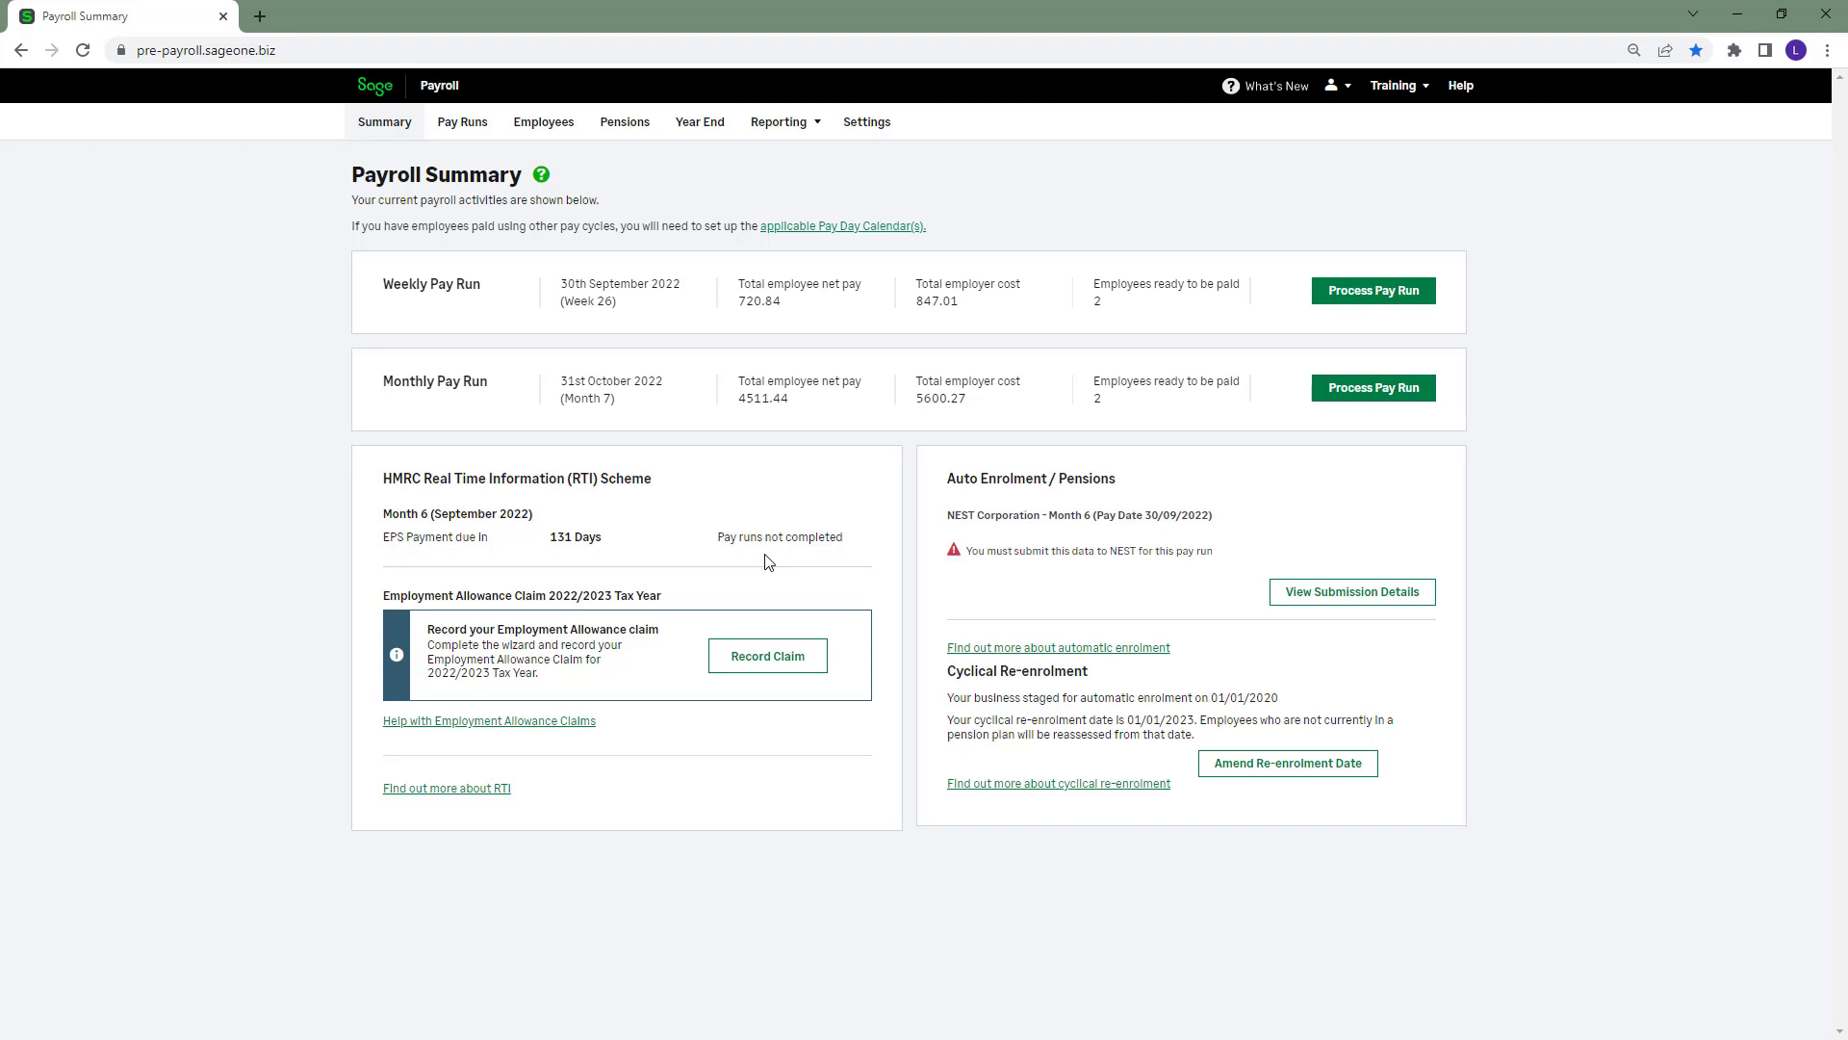
Review the HMRC reporting frequency in the business payroll settings and return to the Payroll Summary
left_click(866, 121)
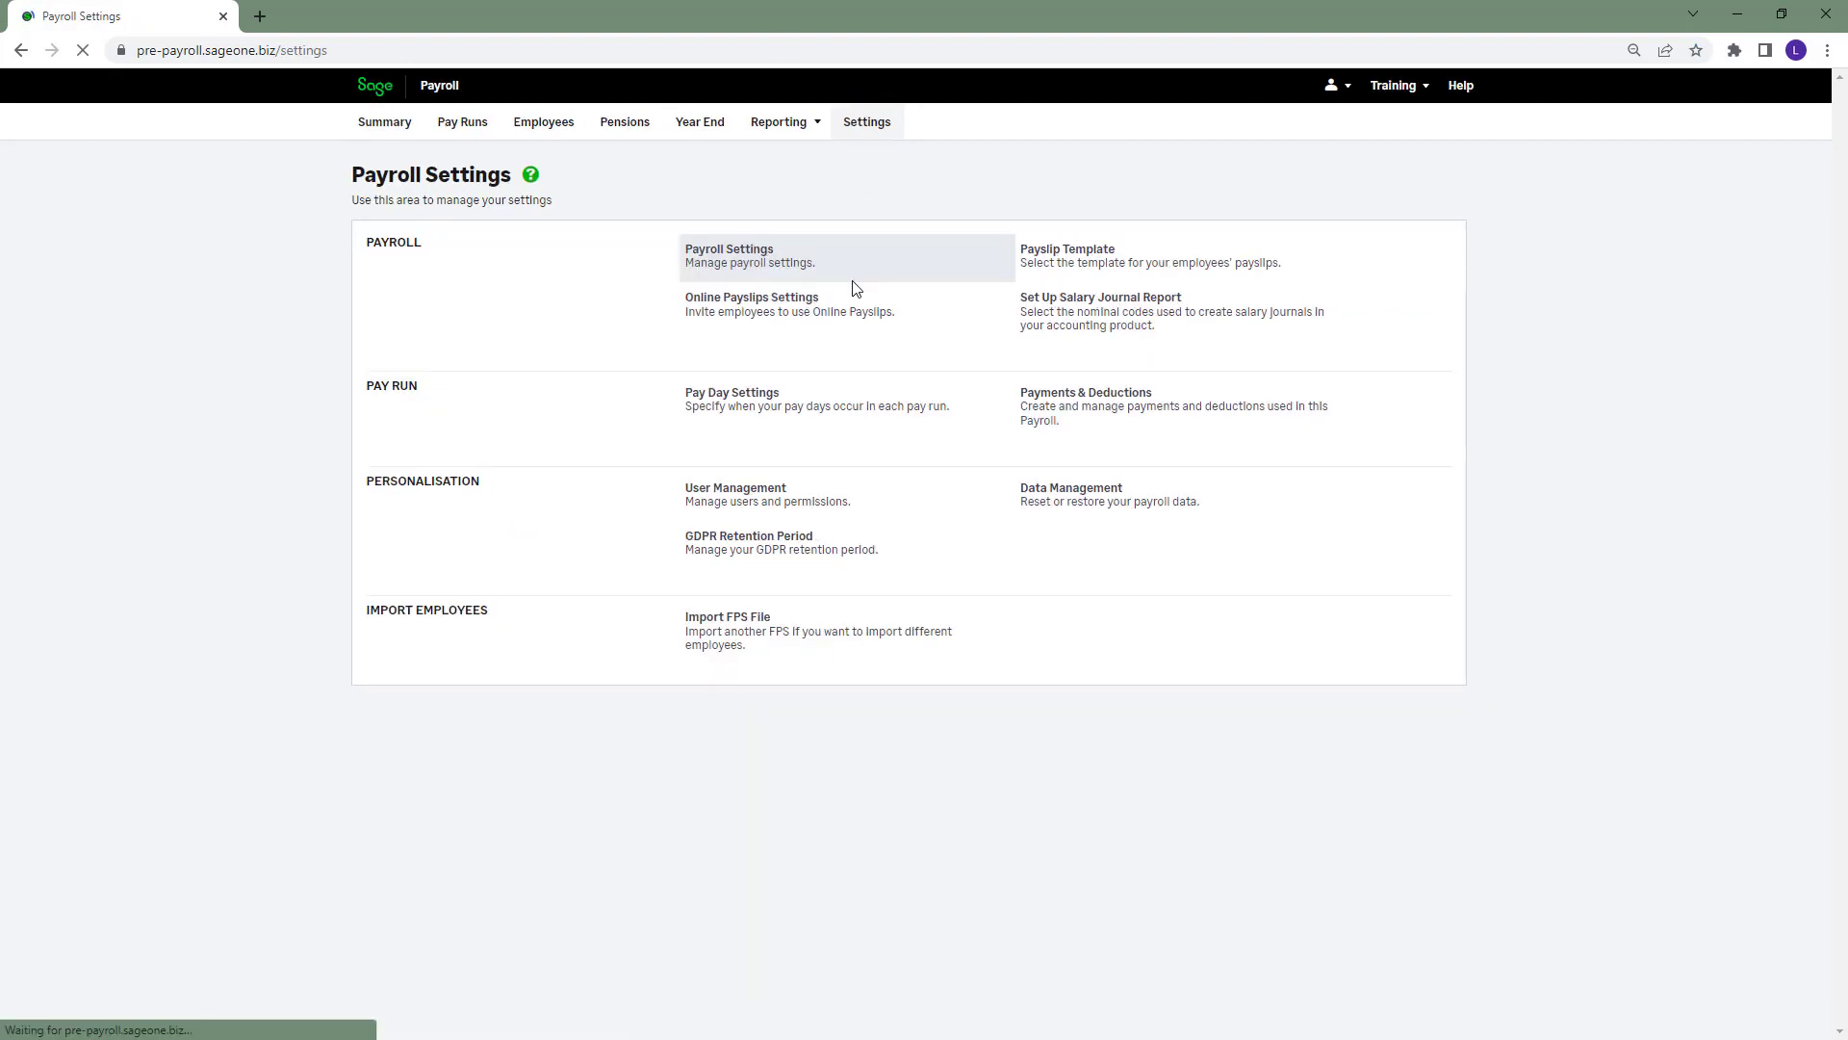
left_click(842, 284)
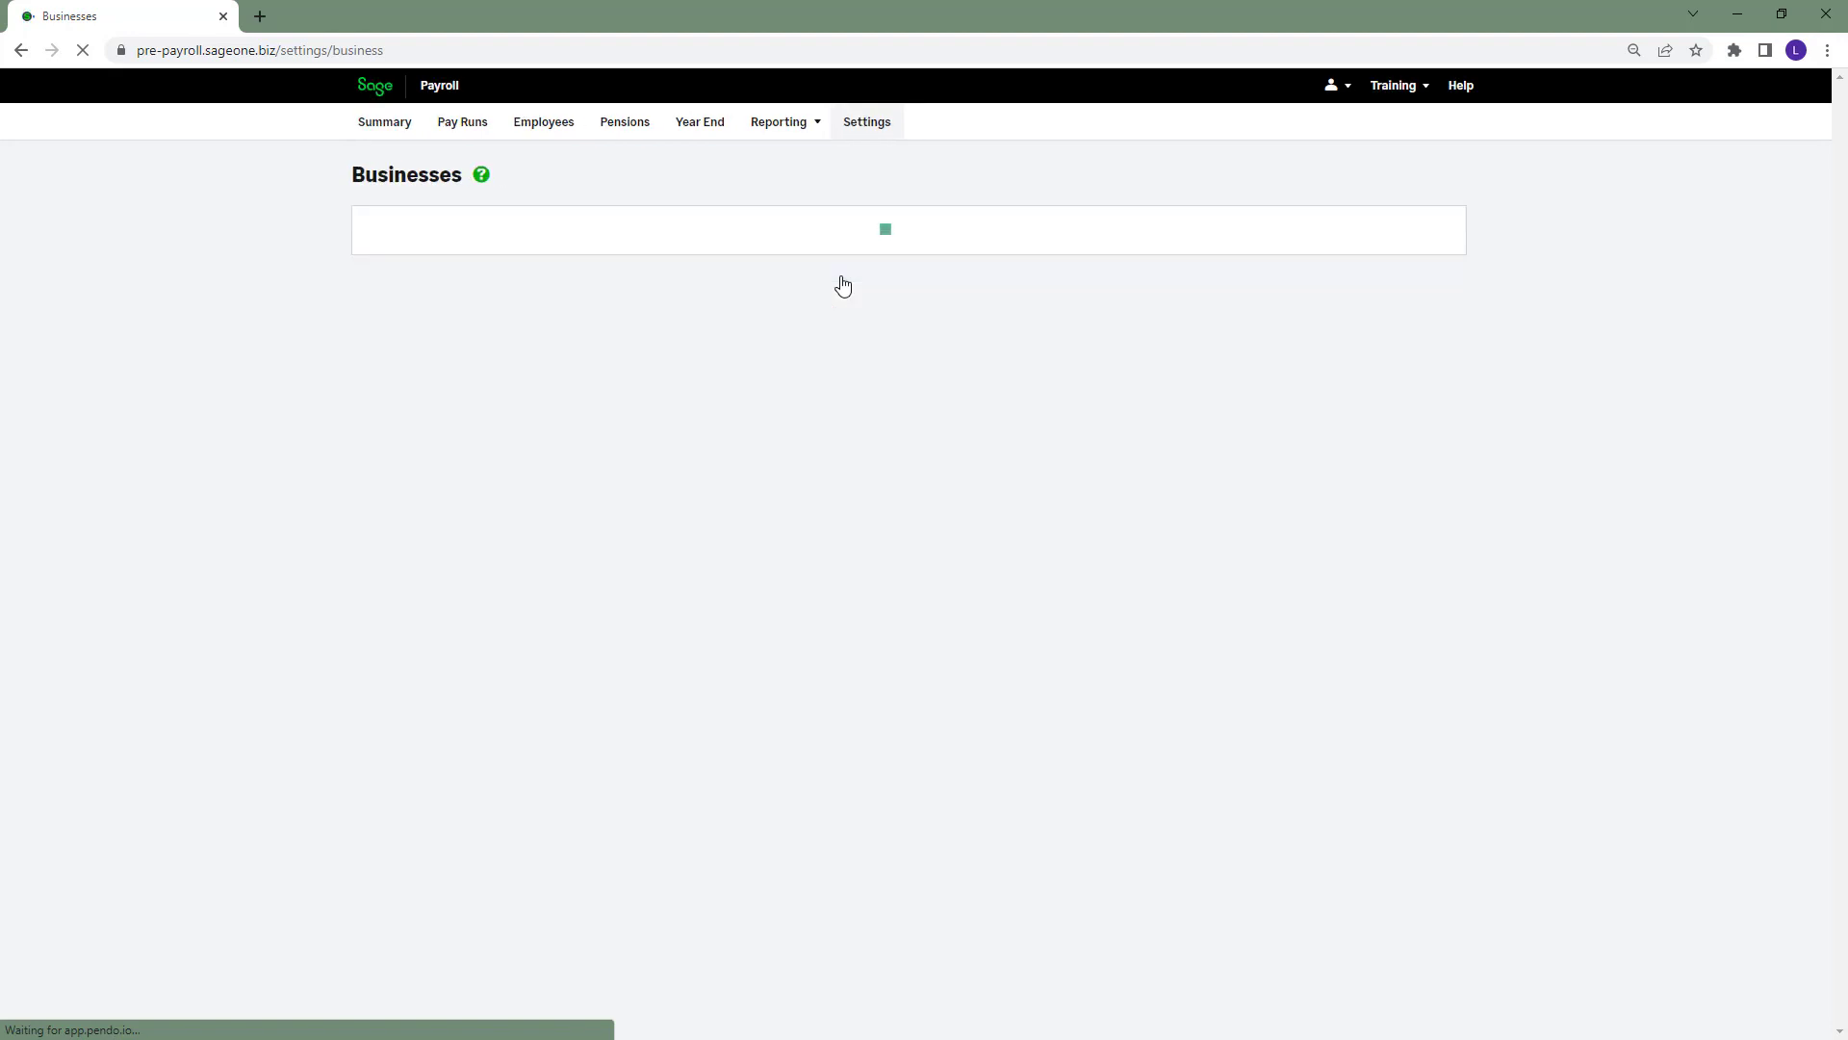
double_click(998, 449)
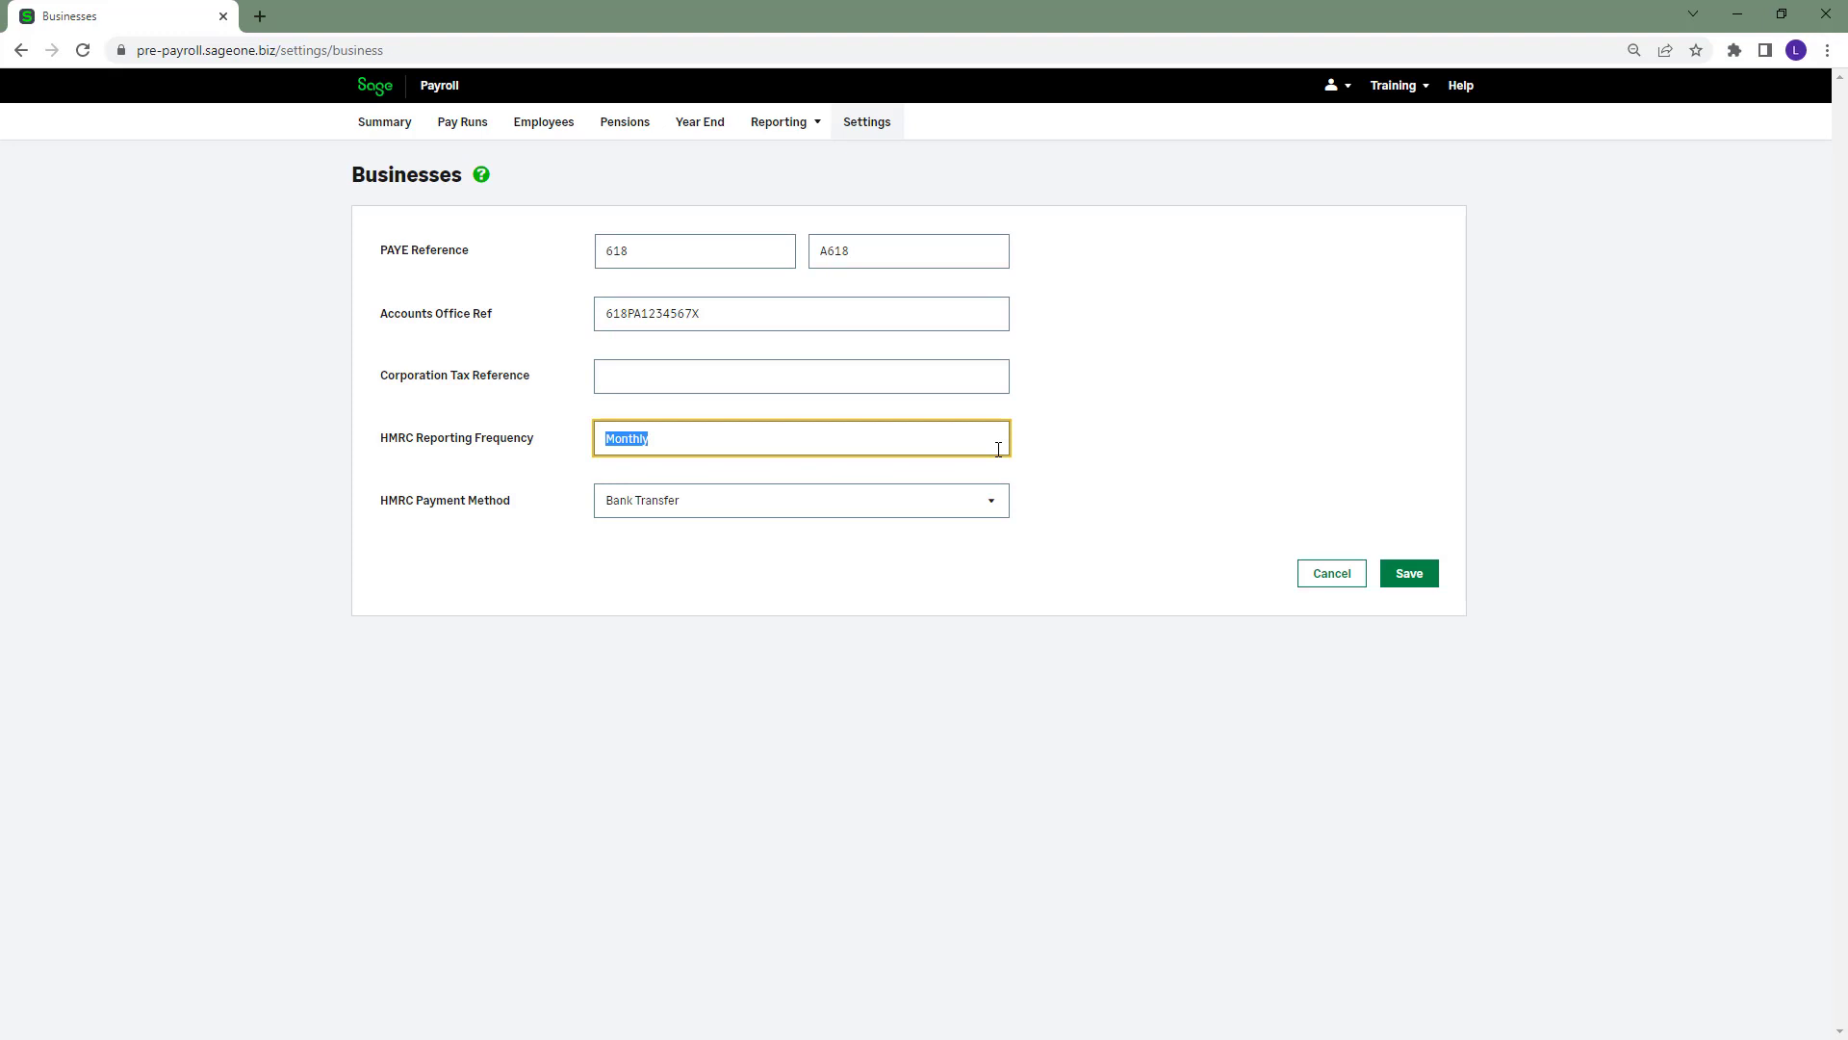
left_click(1182, 348)
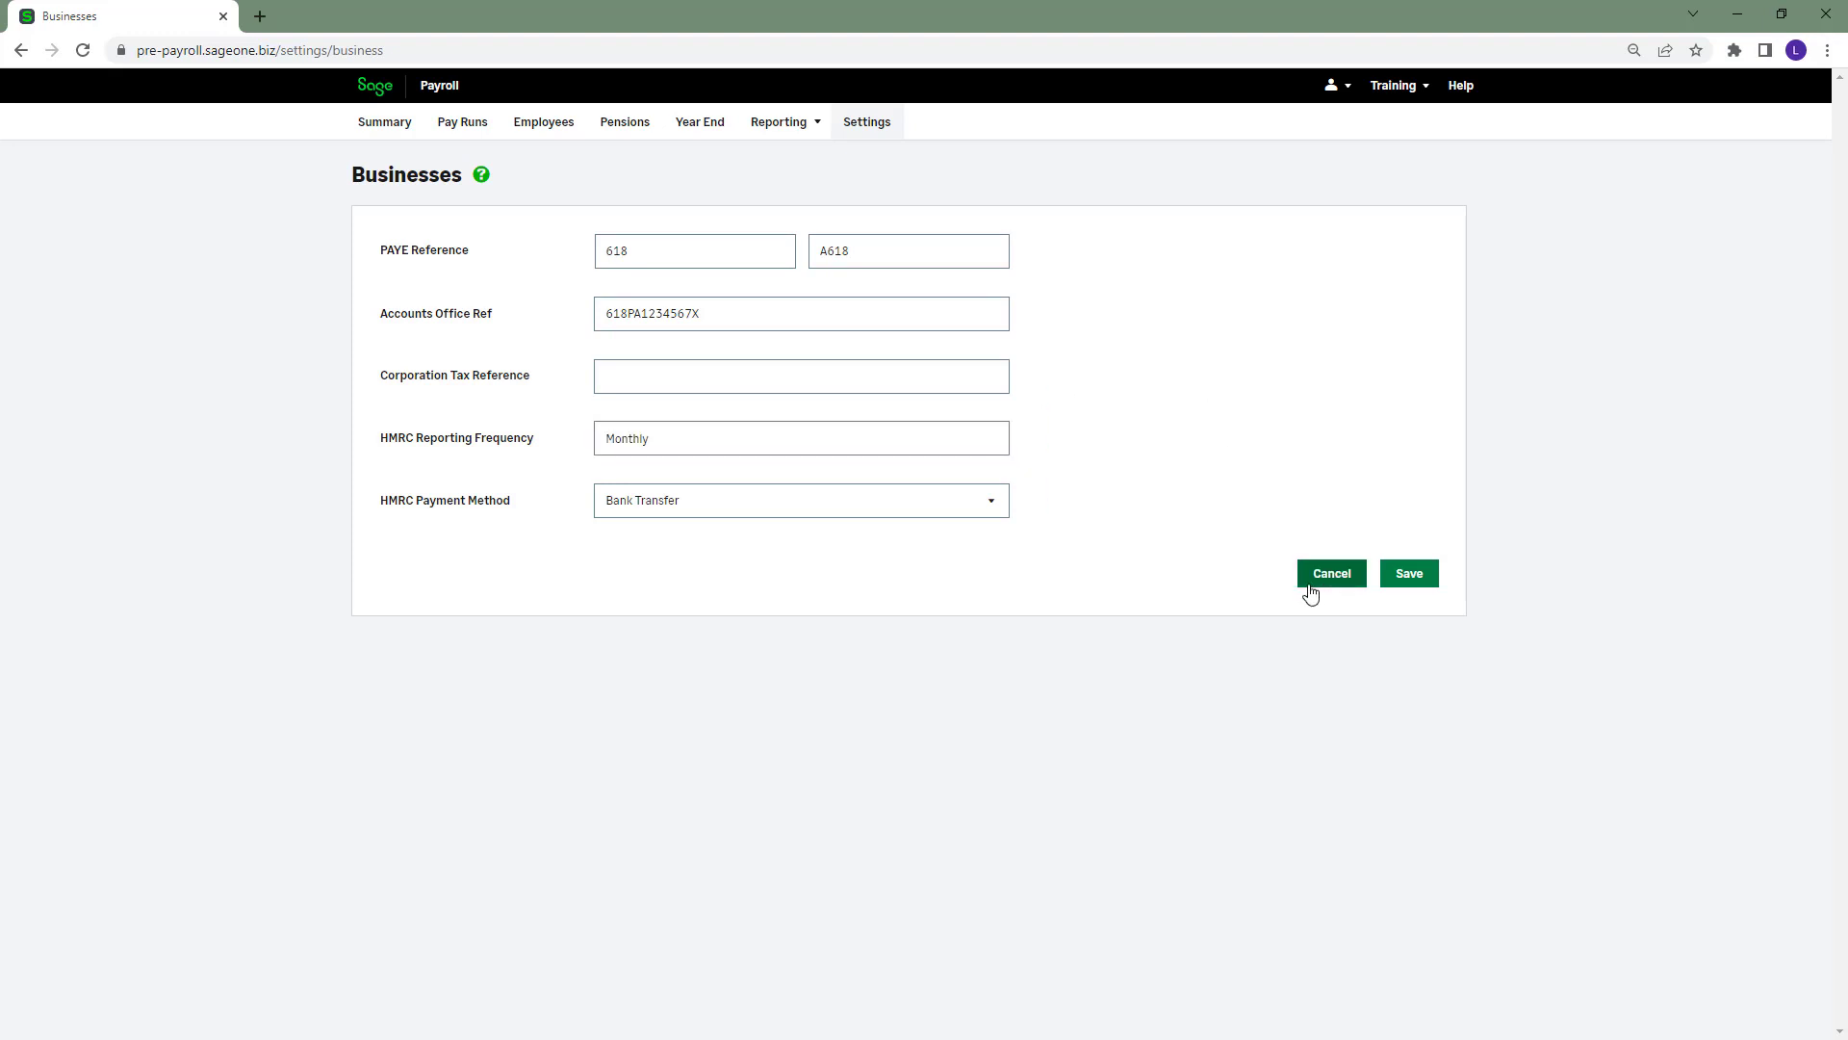
left_click(396, 144)
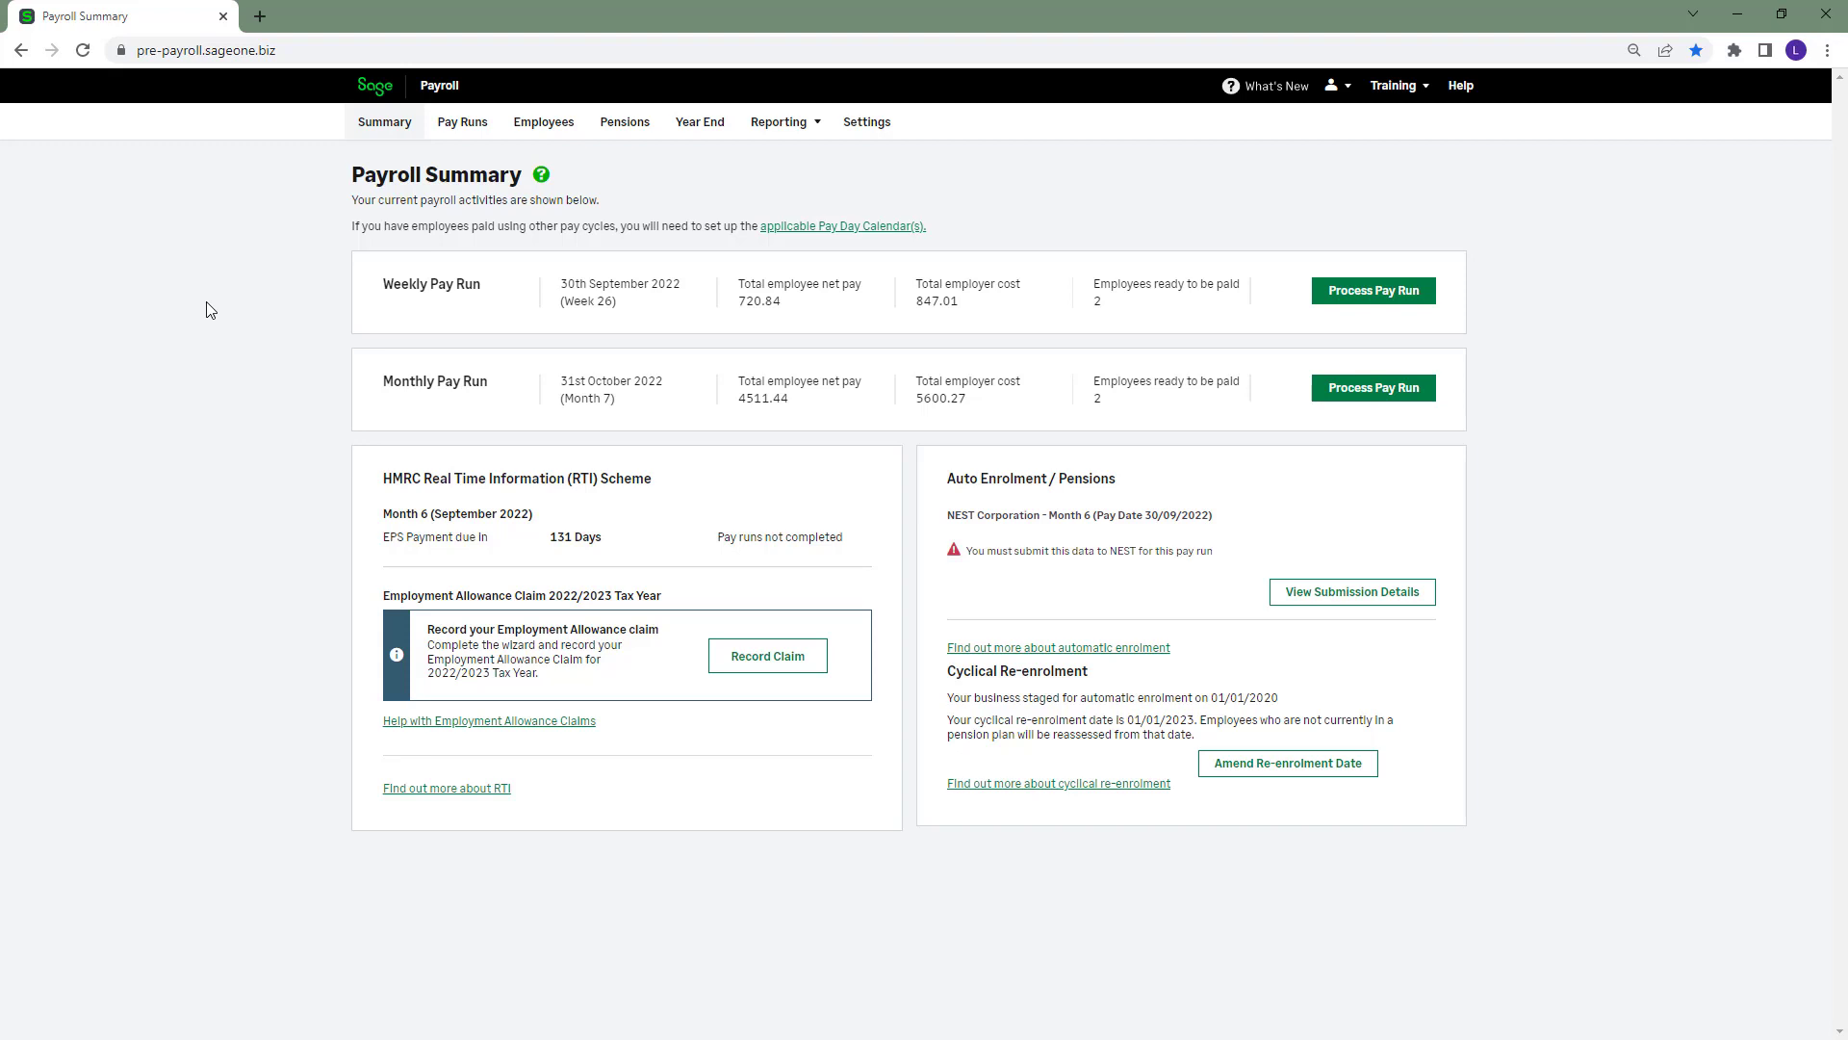
Start the Week 26 weekly pay run dated 30/09/2022, add no absences, and check the pay of Employees Four and Three
left_click(1402, 306)
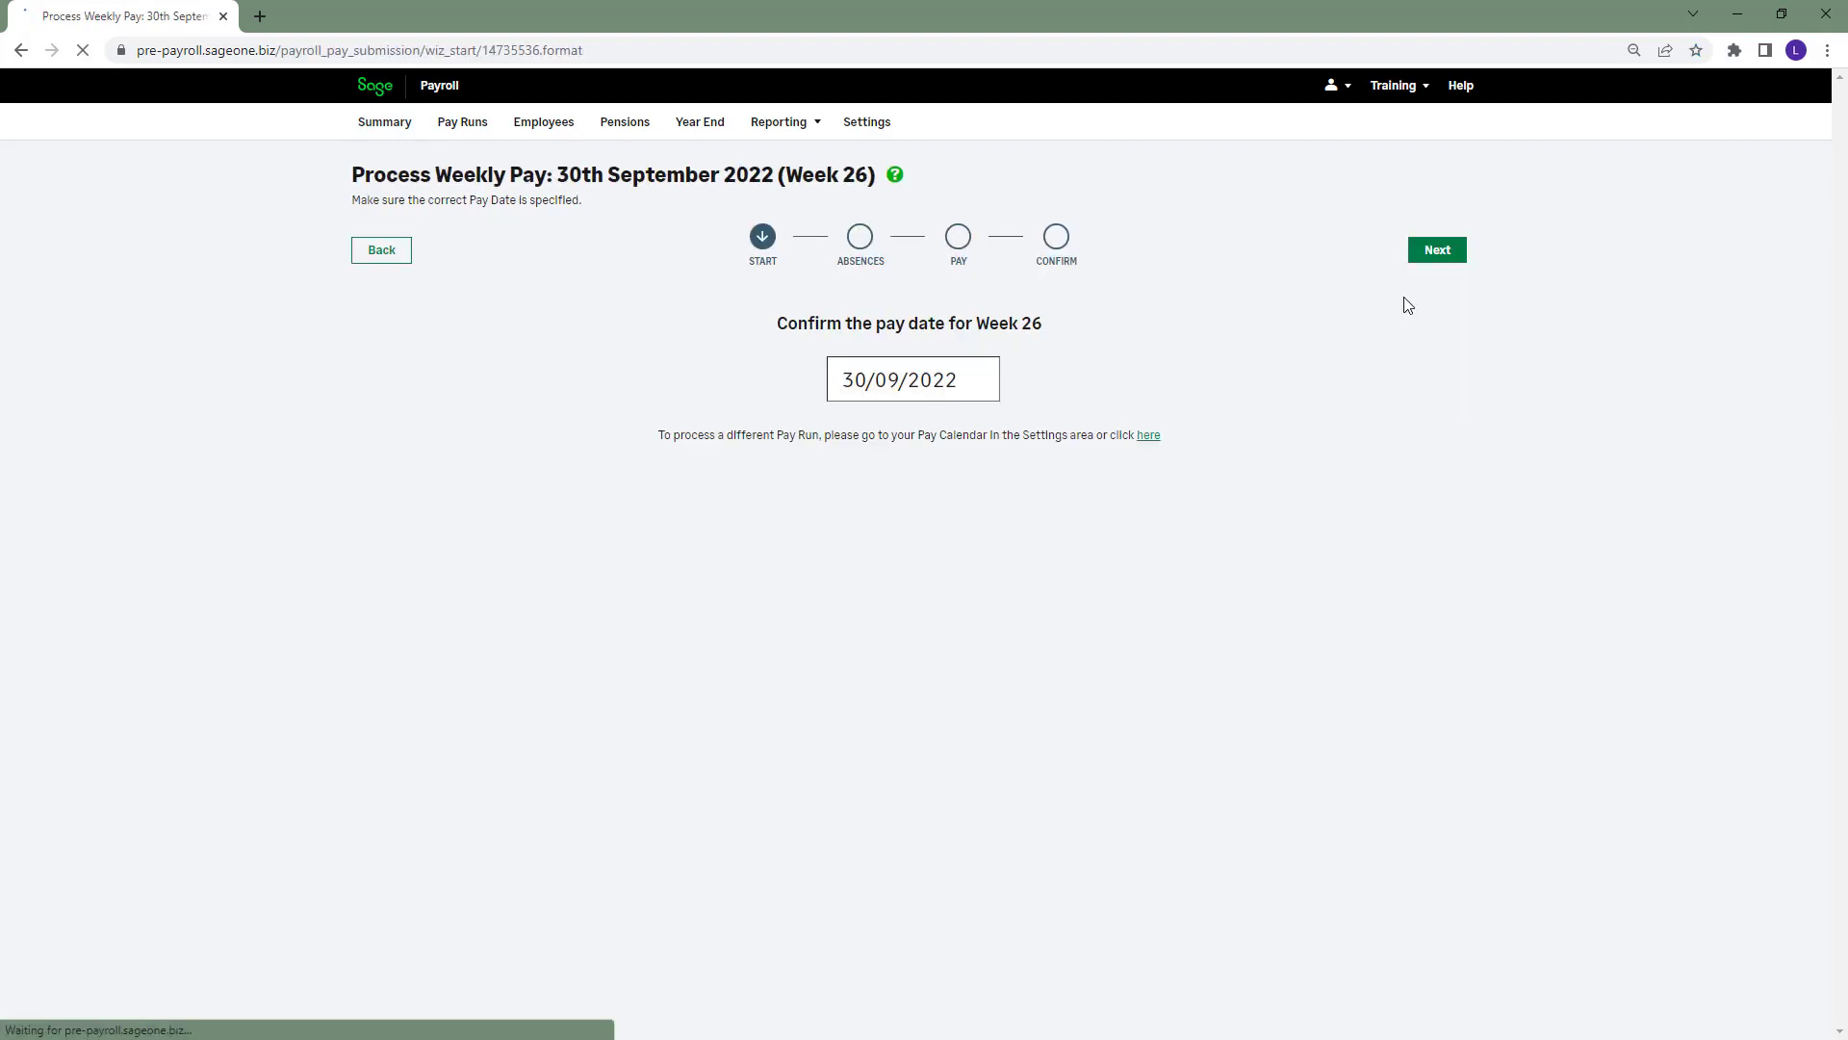
left_click(1444, 268)
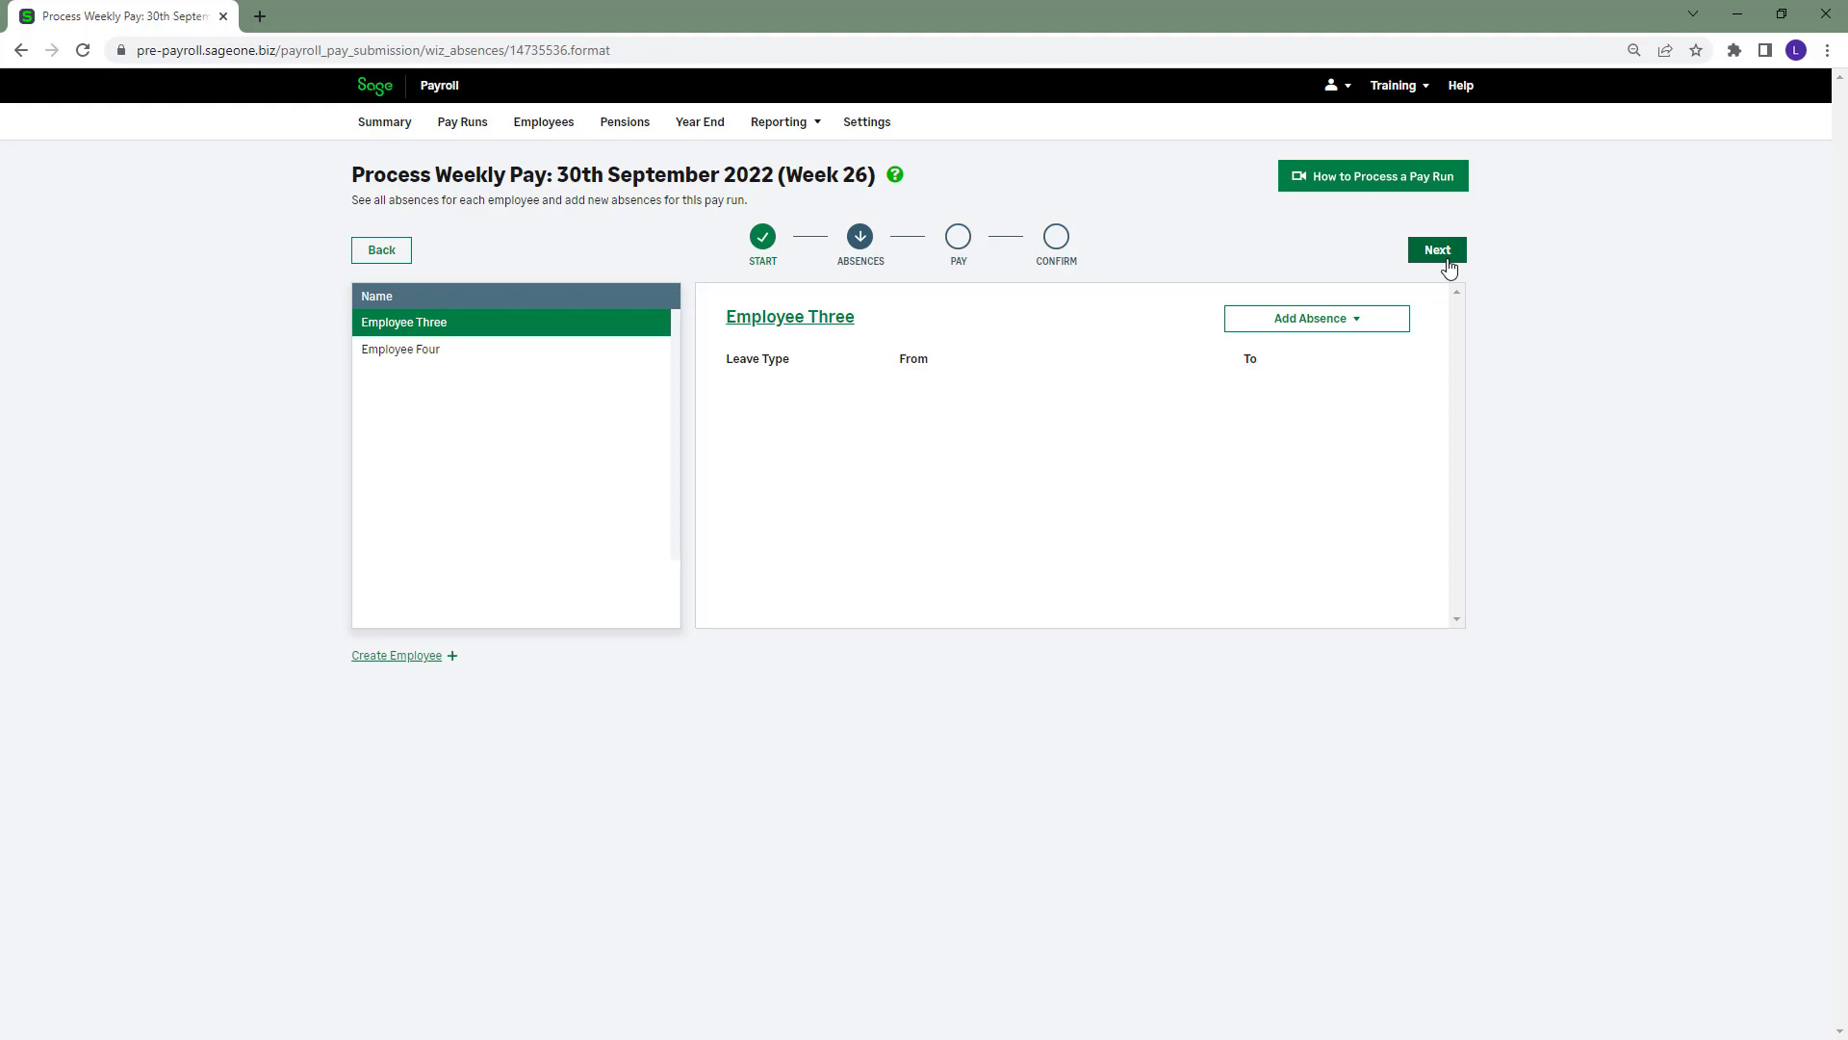
left_click(1446, 258)
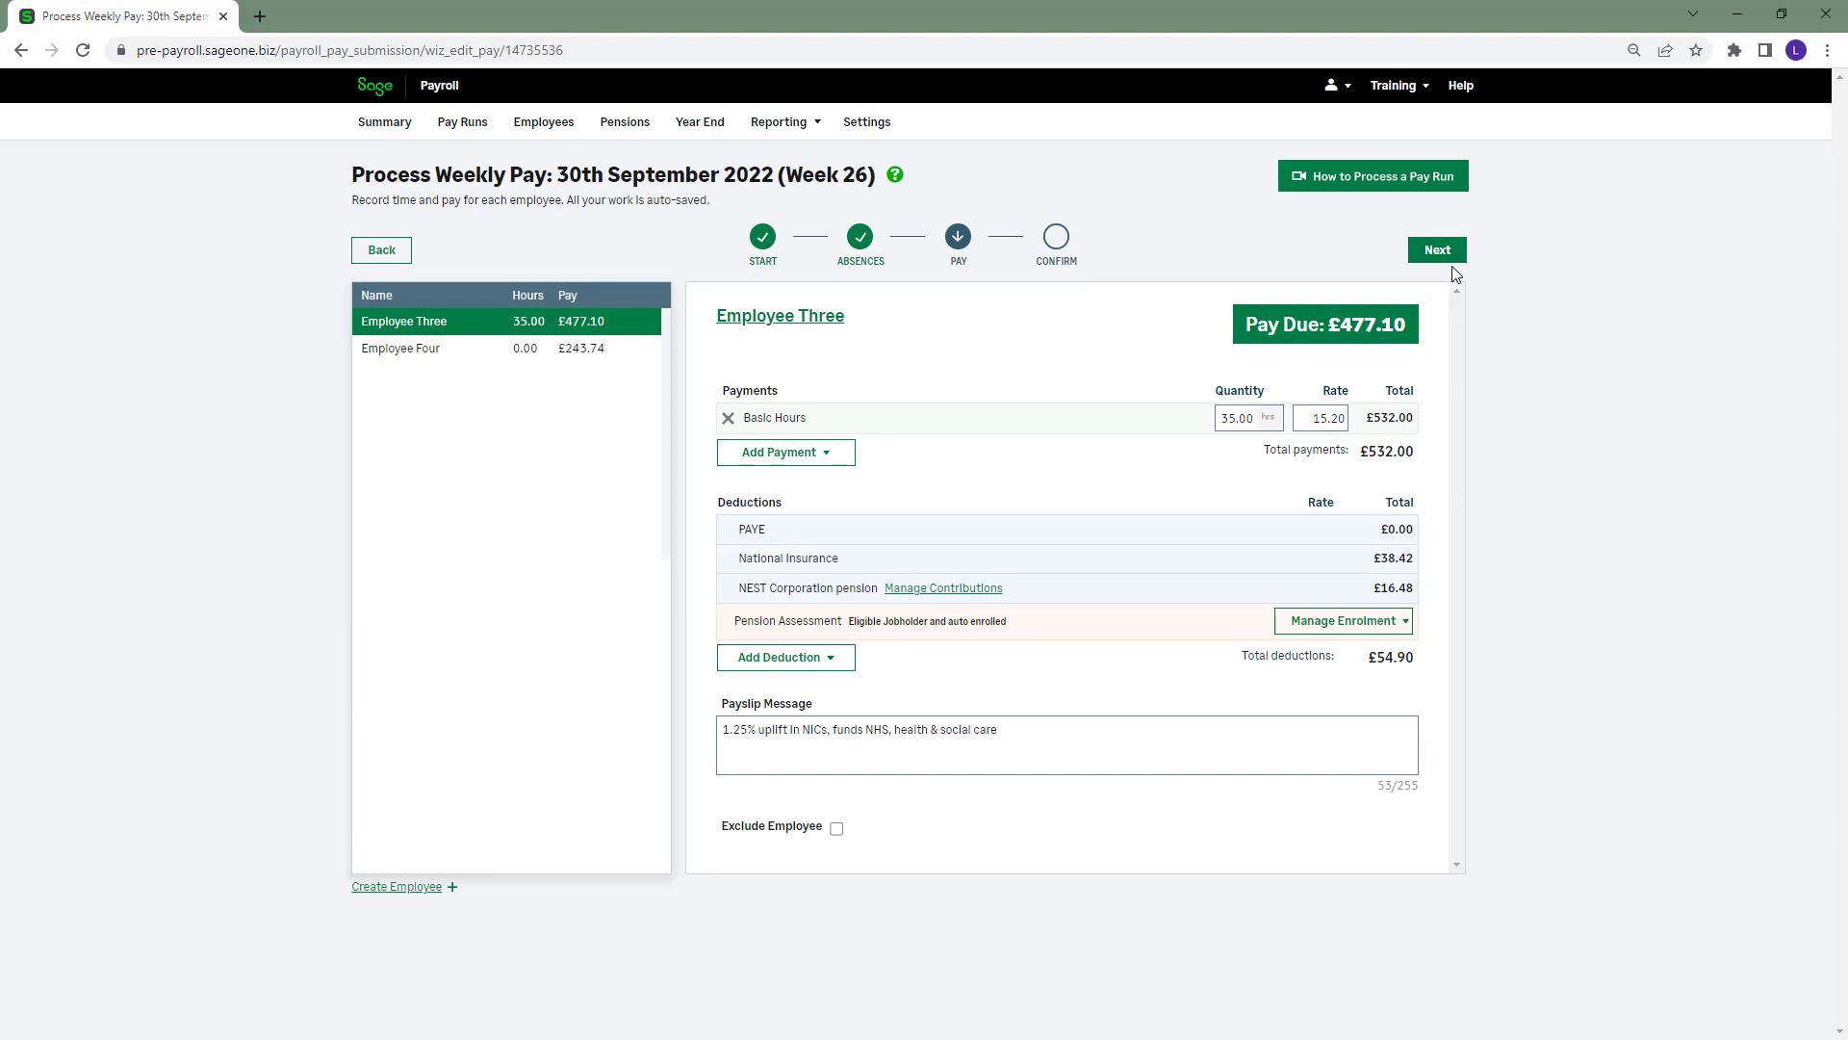
left_click(528, 364)
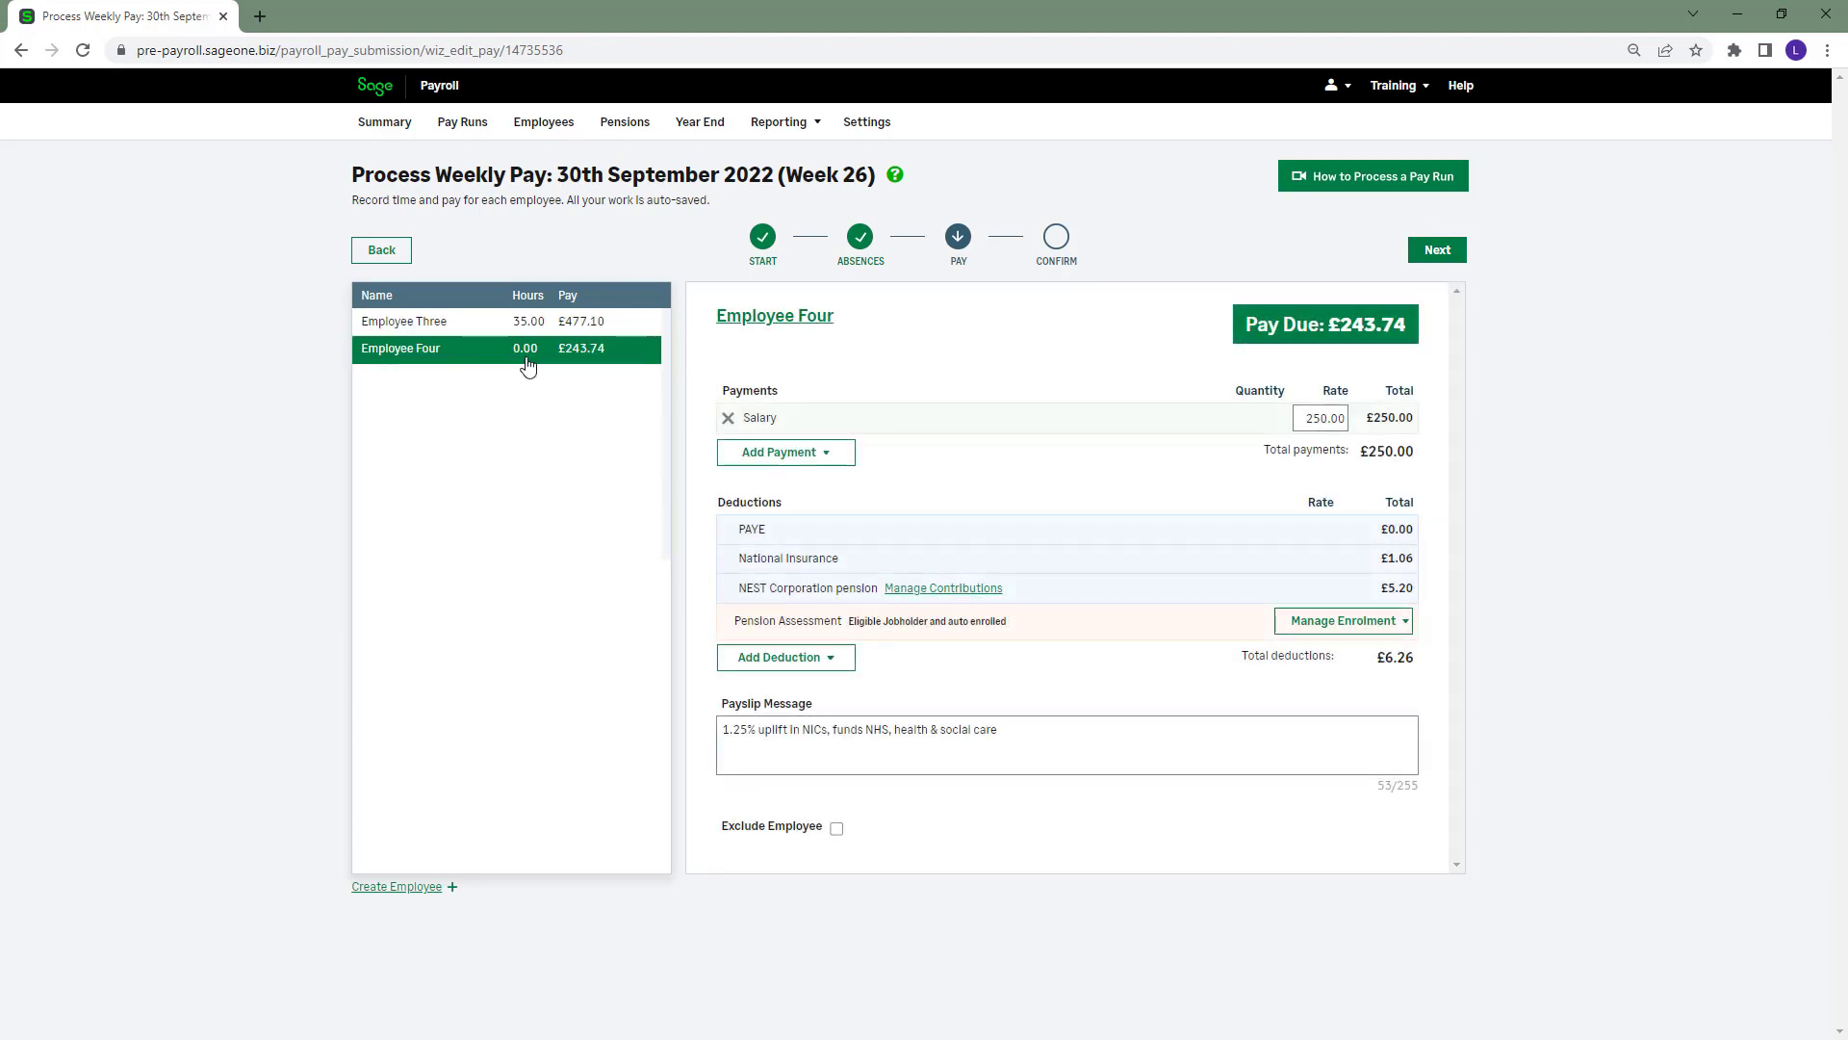
left_click(502, 332)
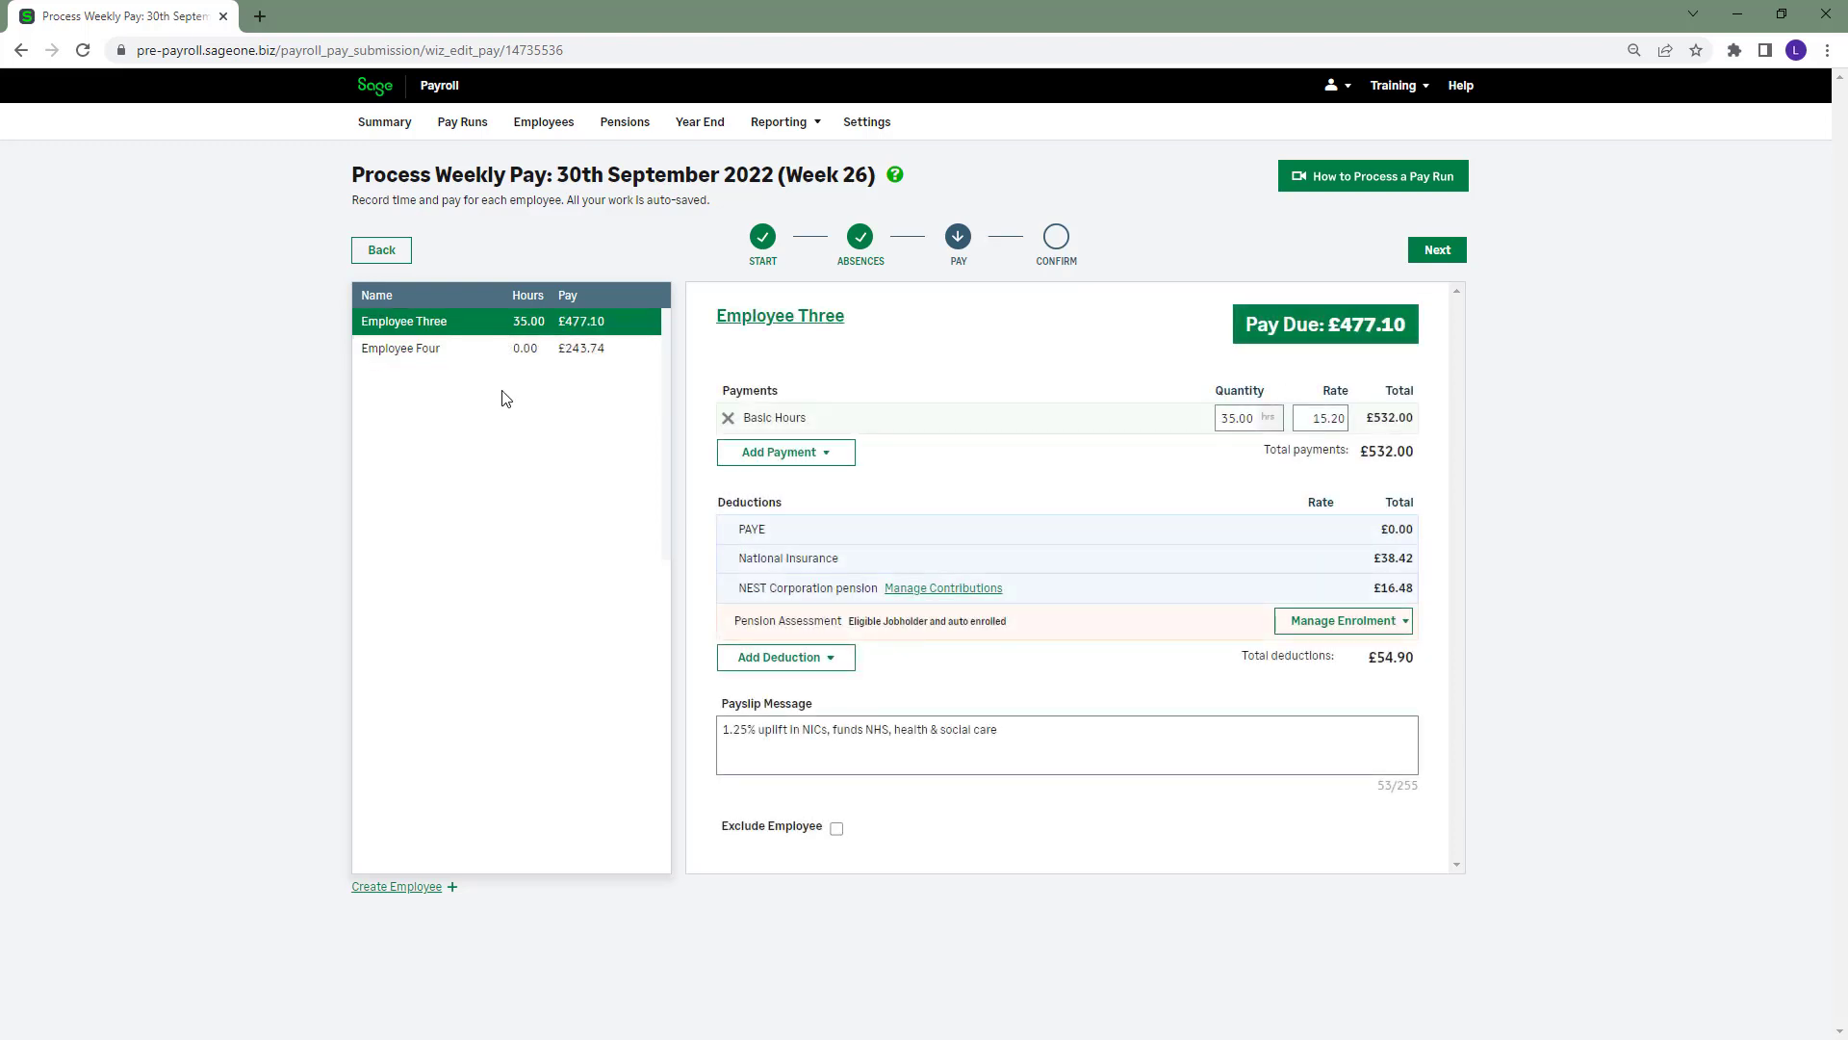
Complete the Week 26 pay run, confirm the pay values to send the FPS to HMRC, and return to the Payroll Summary
left_click(1454, 254)
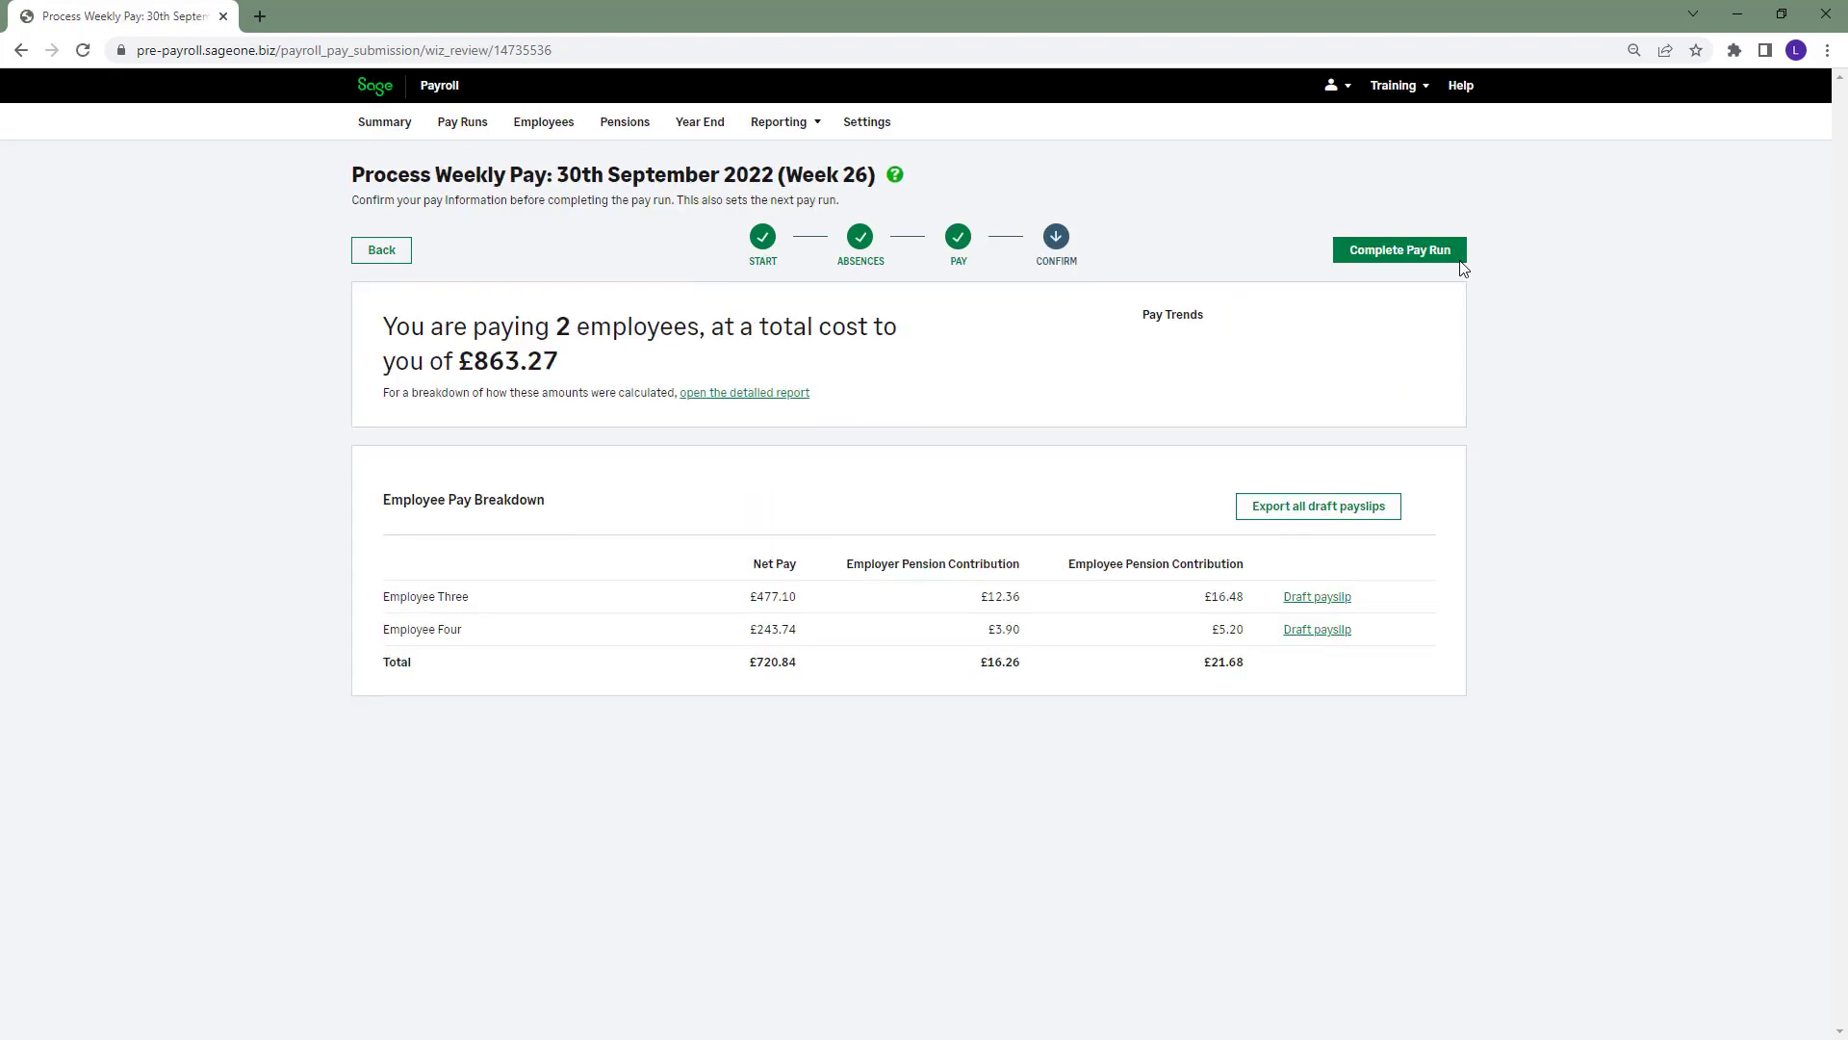
left_click(1458, 257)
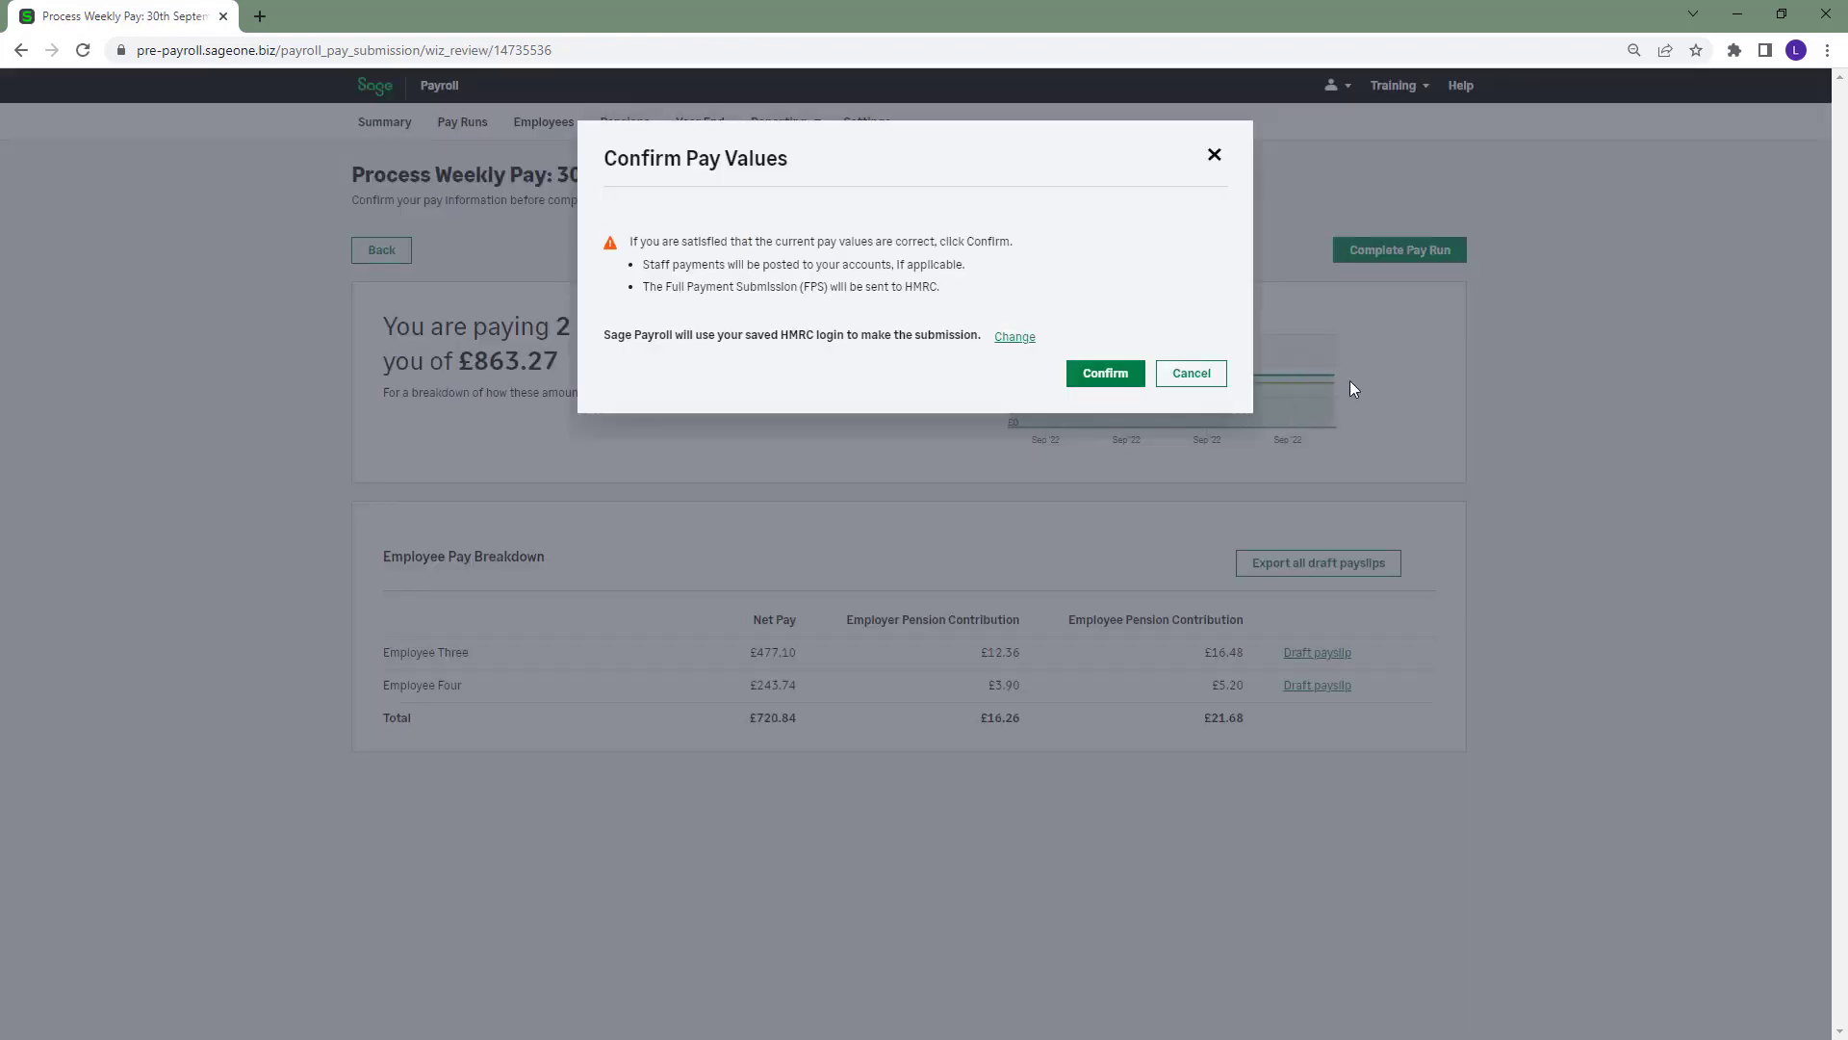
left_click(1106, 373)
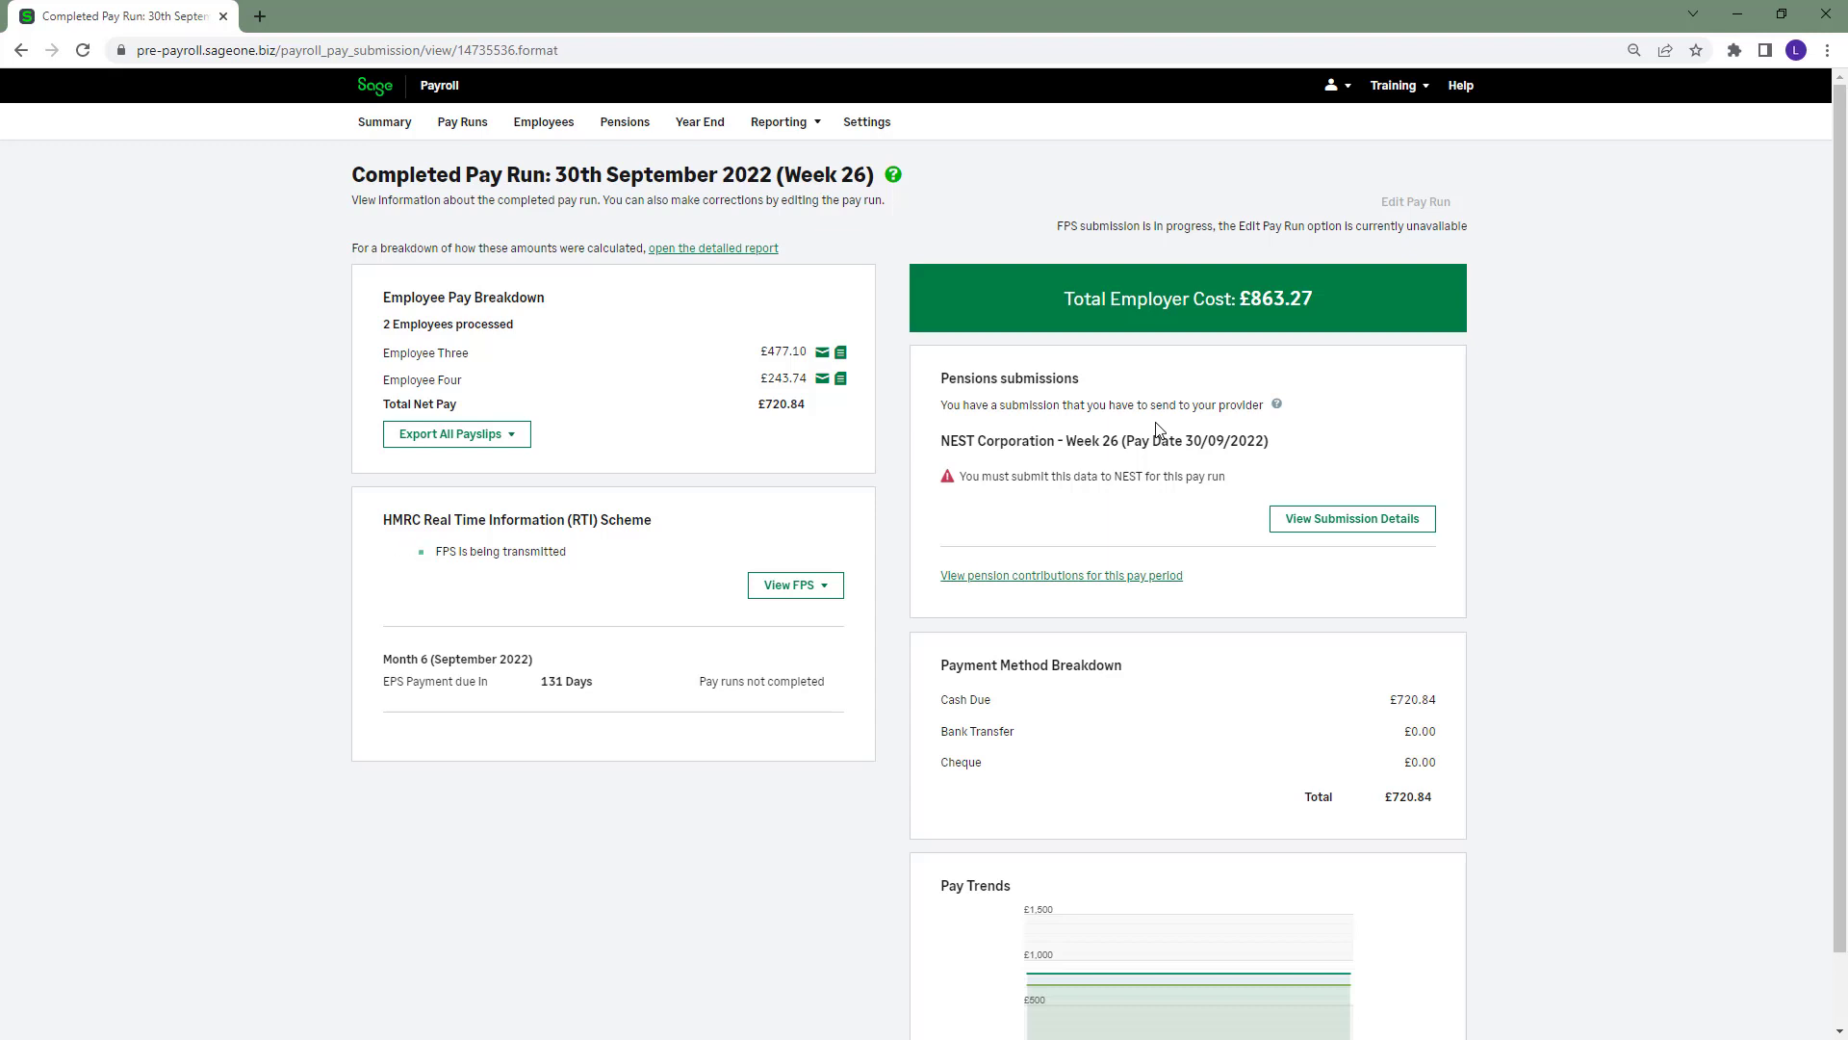
left_click(402, 140)
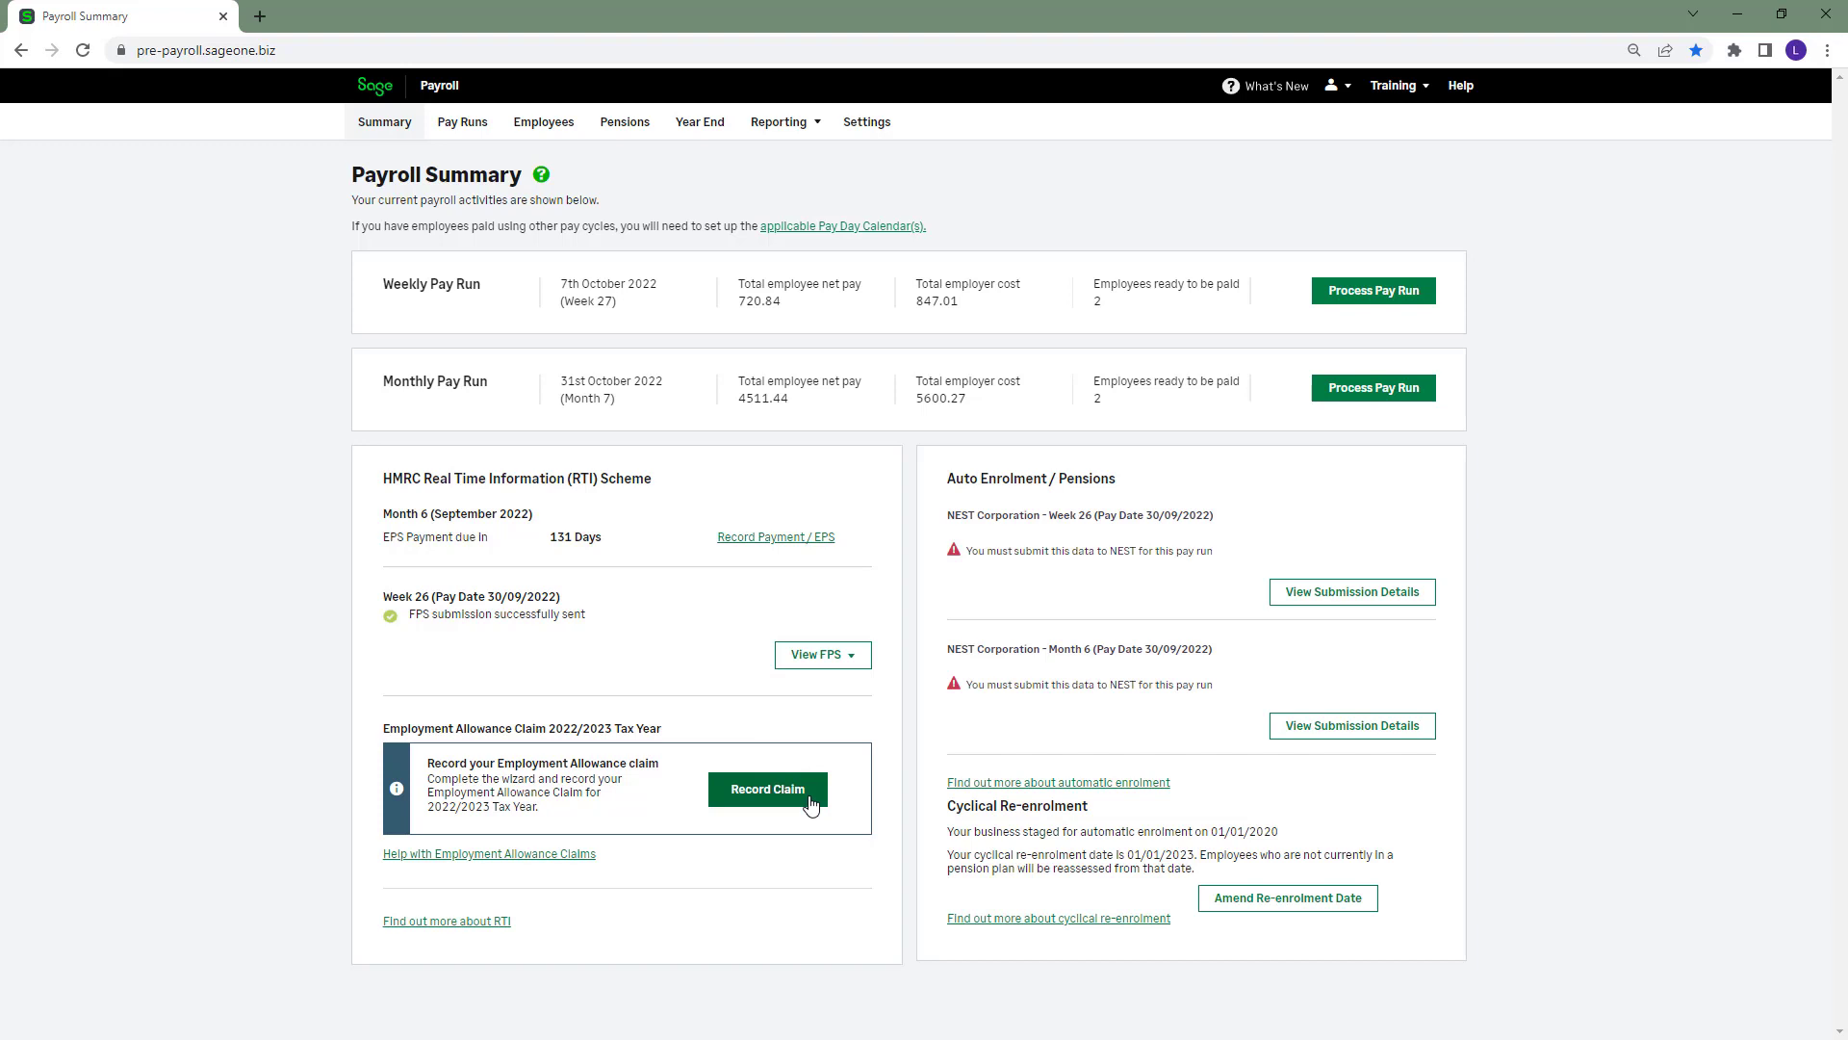
Read the Employment Allowance help article through to its application instructions and close it
left_click(528, 854)
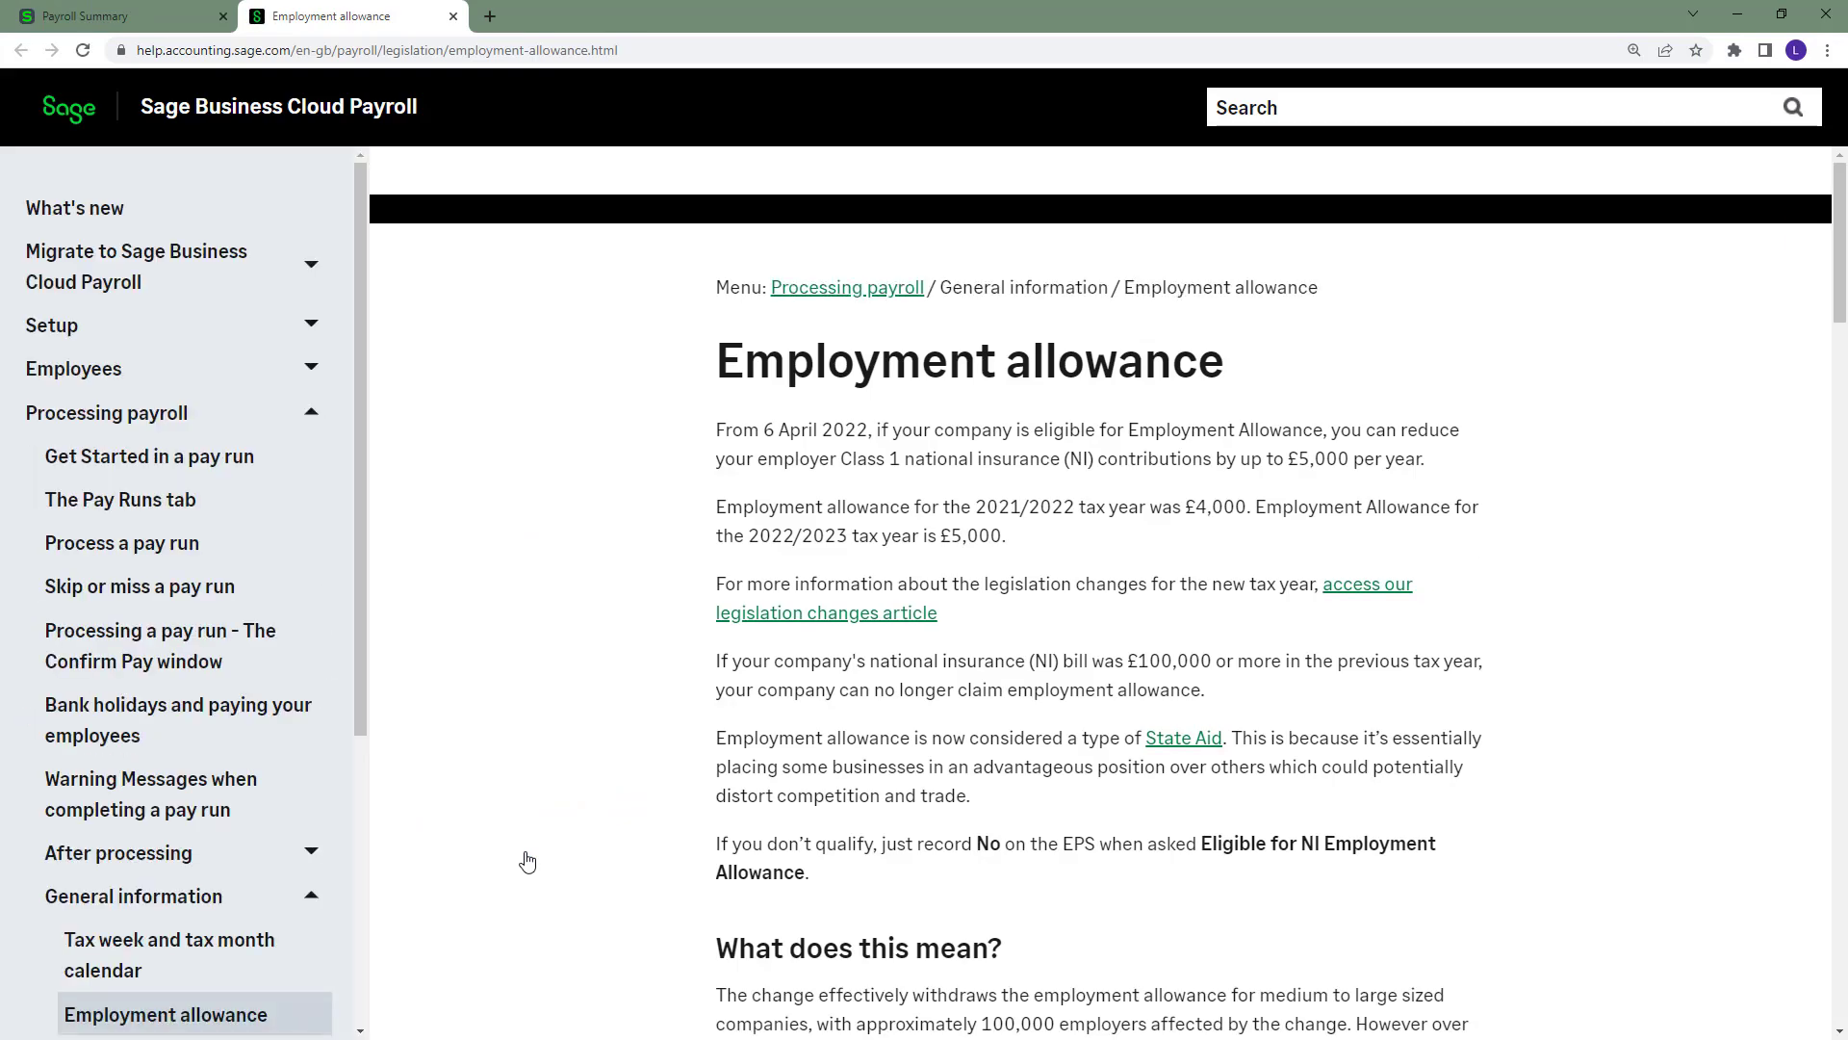
scroll(528, 860, "down", 7)
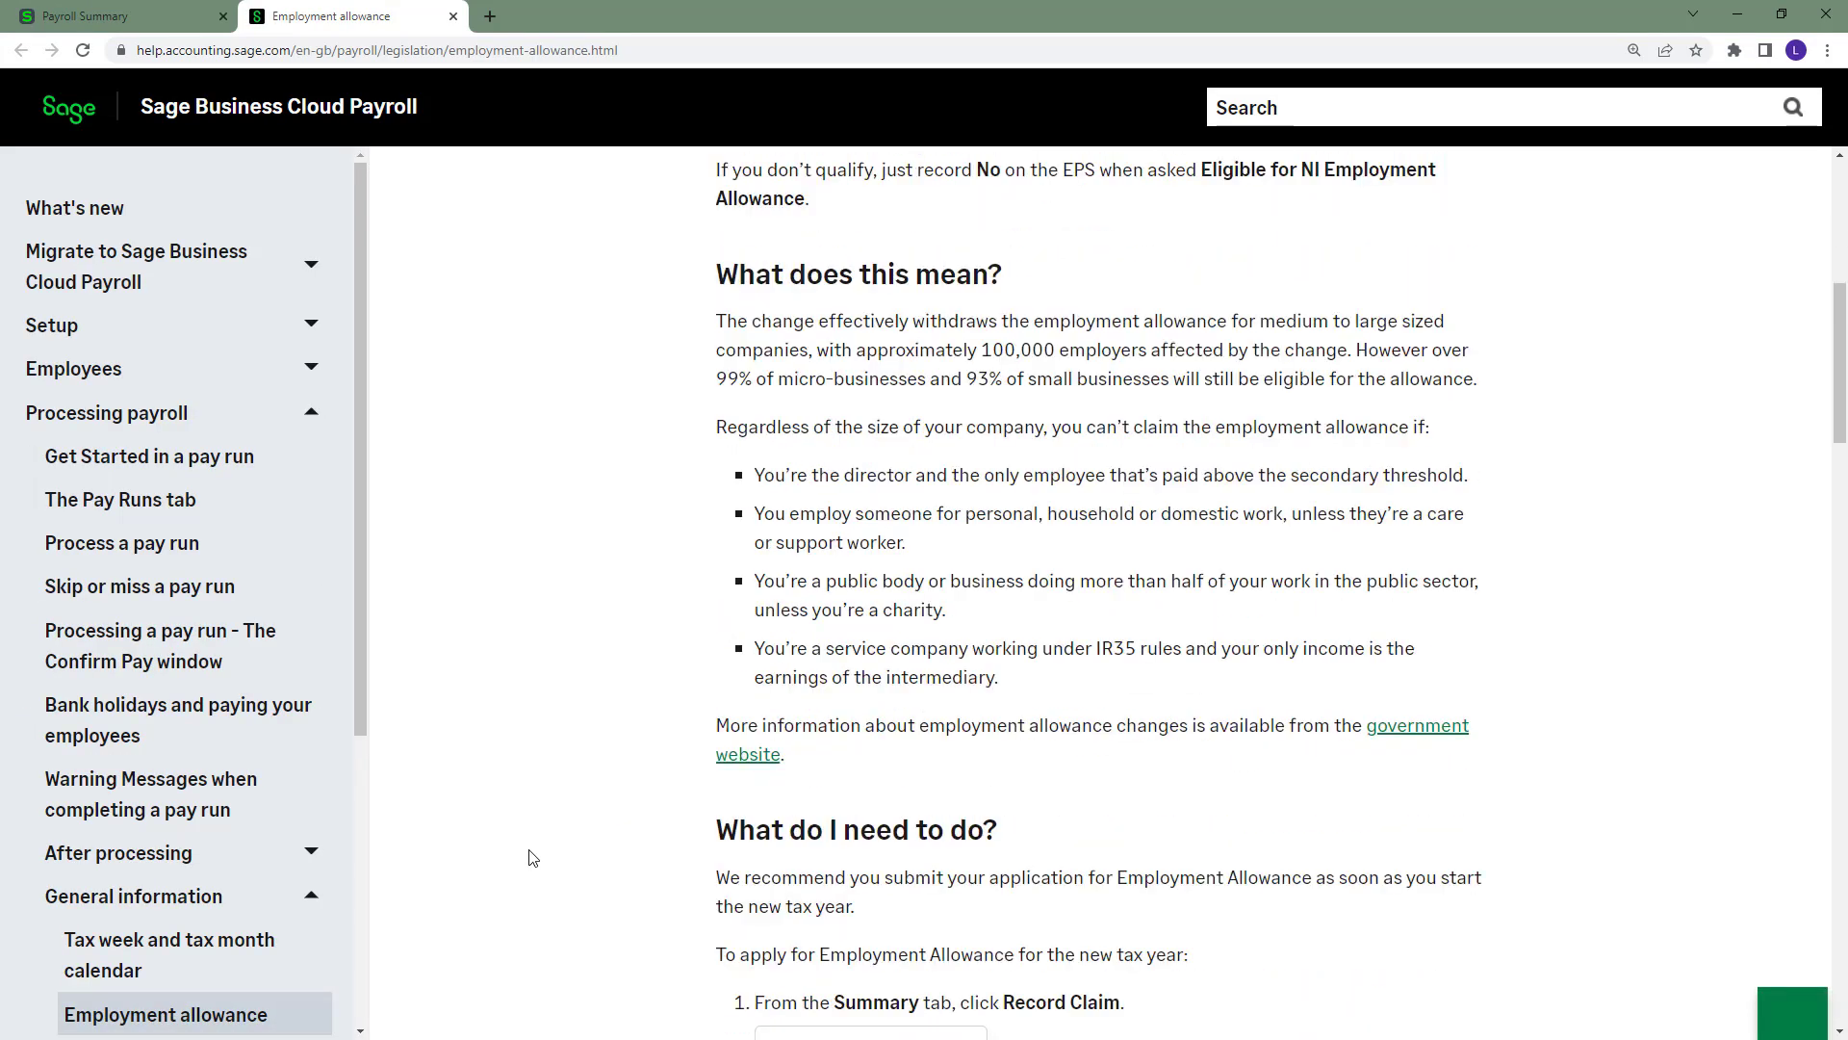
scroll(532, 856, "down", 5)
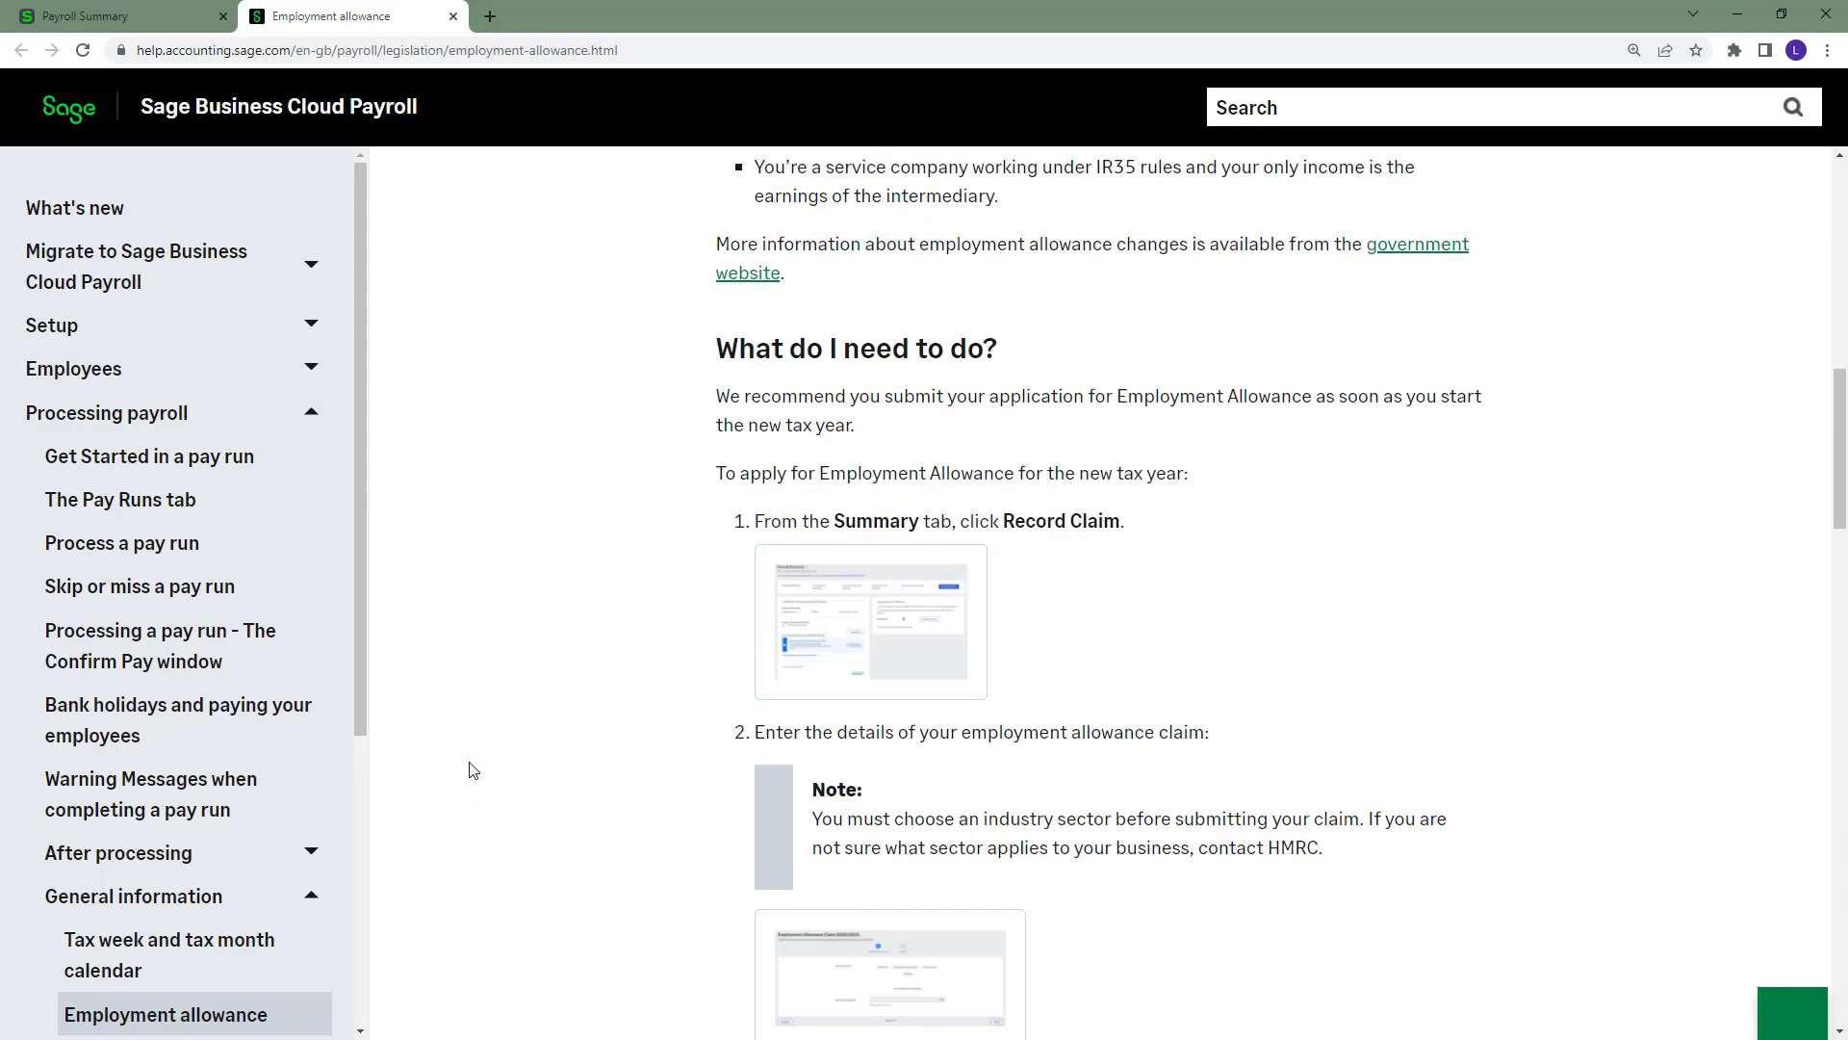
left_click(452, 17)
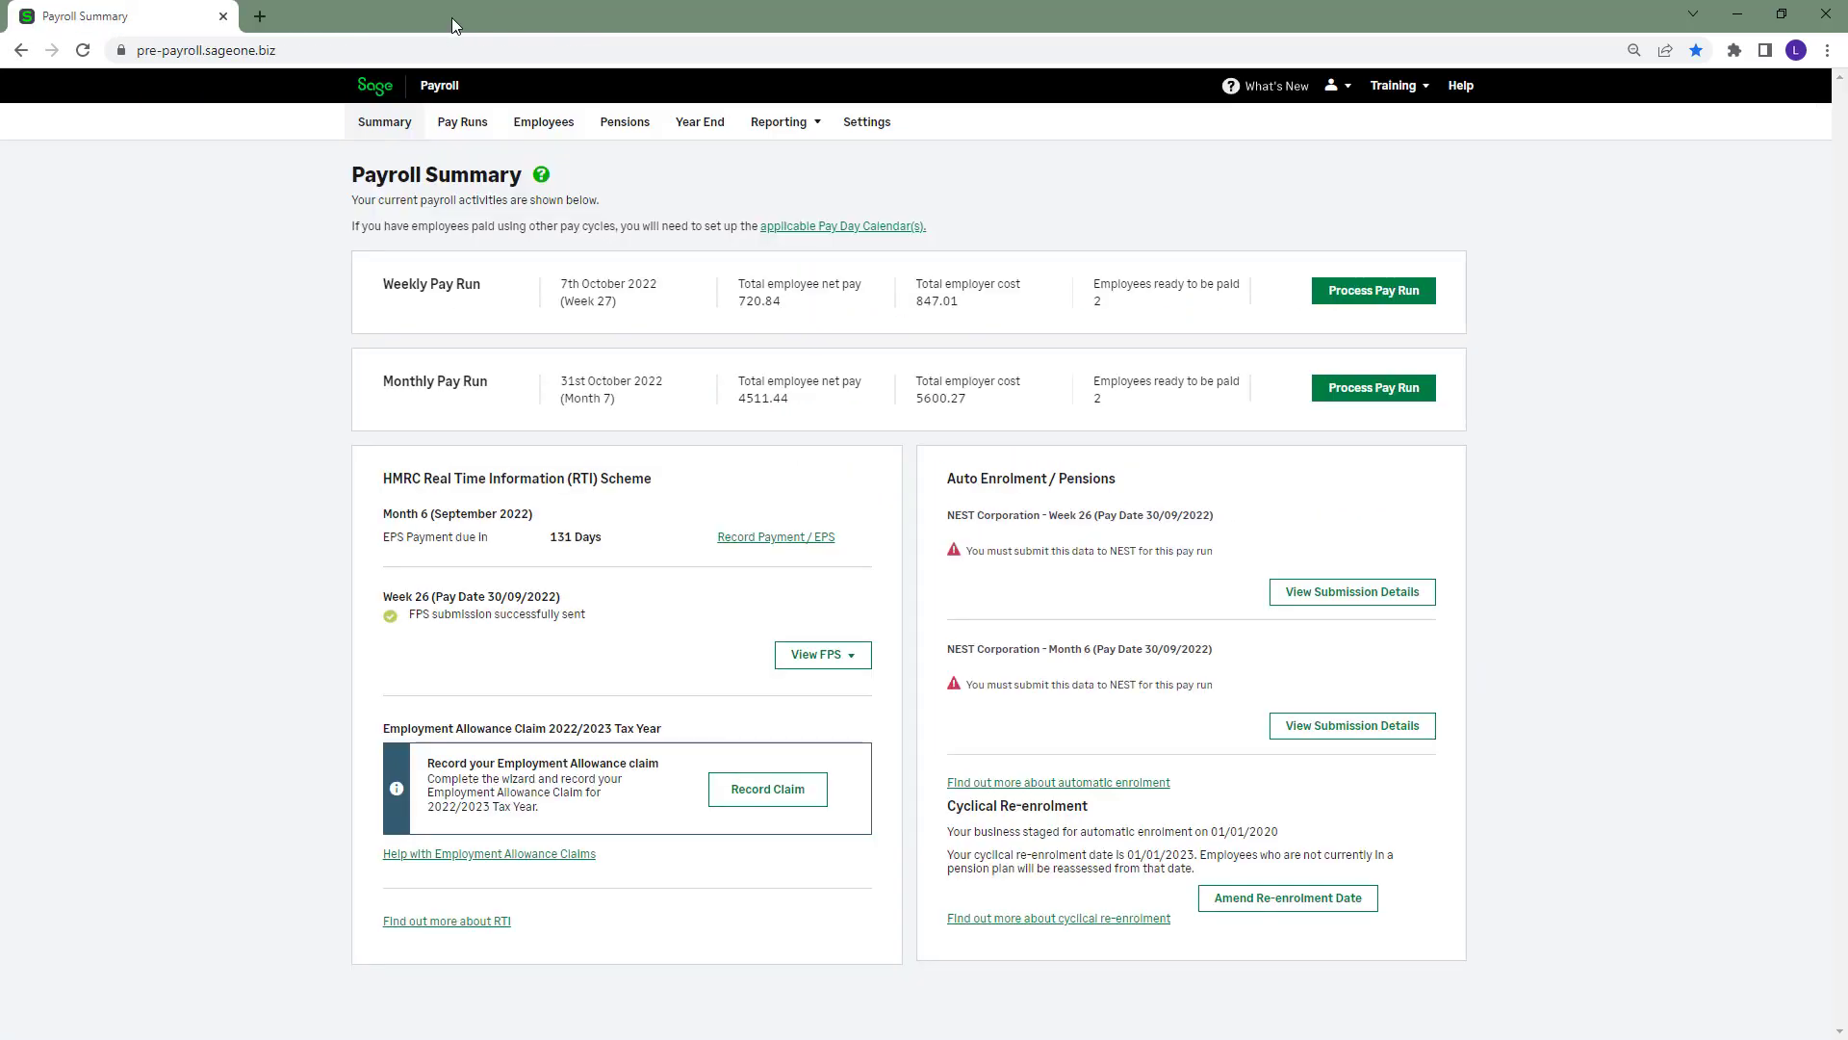
Record the 2022/2023 Employment Allowance claim with the Industrial sector and submit it to HMRC using the saved credentials
left_click(775, 805)
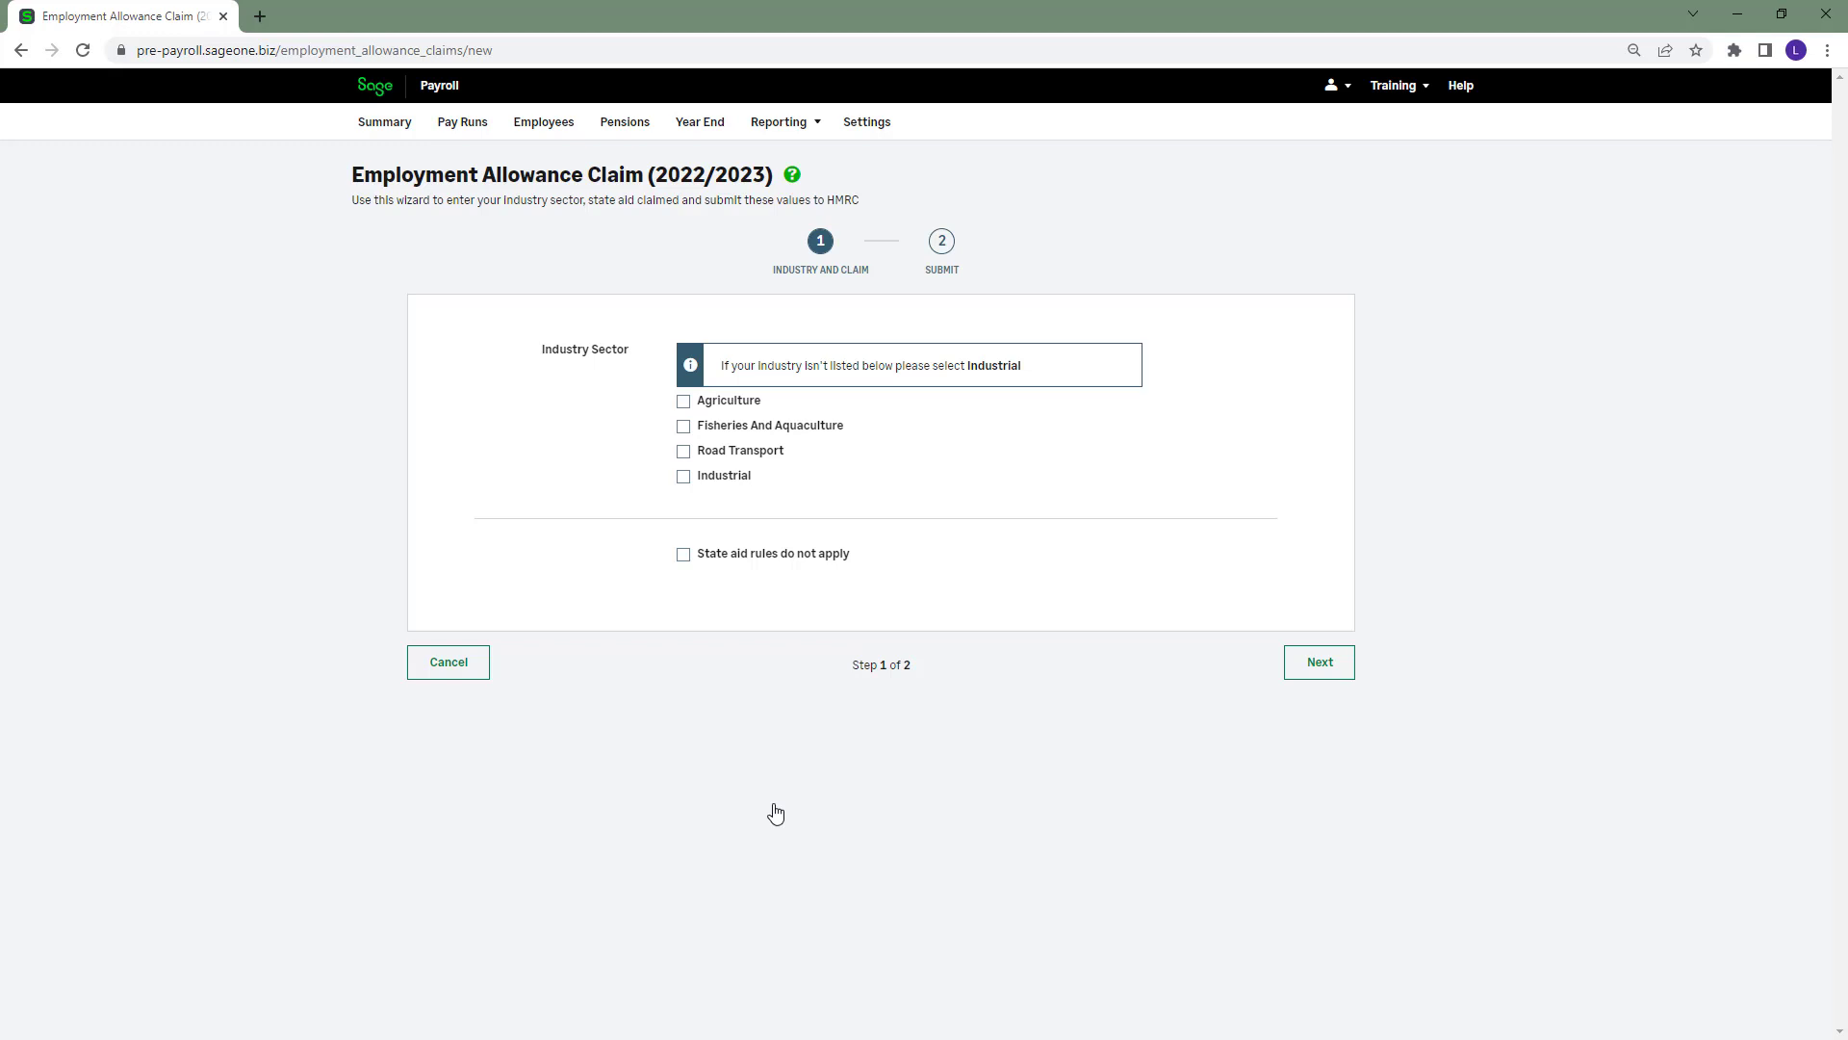
left_click(683, 476)
left_click(1296, 660)
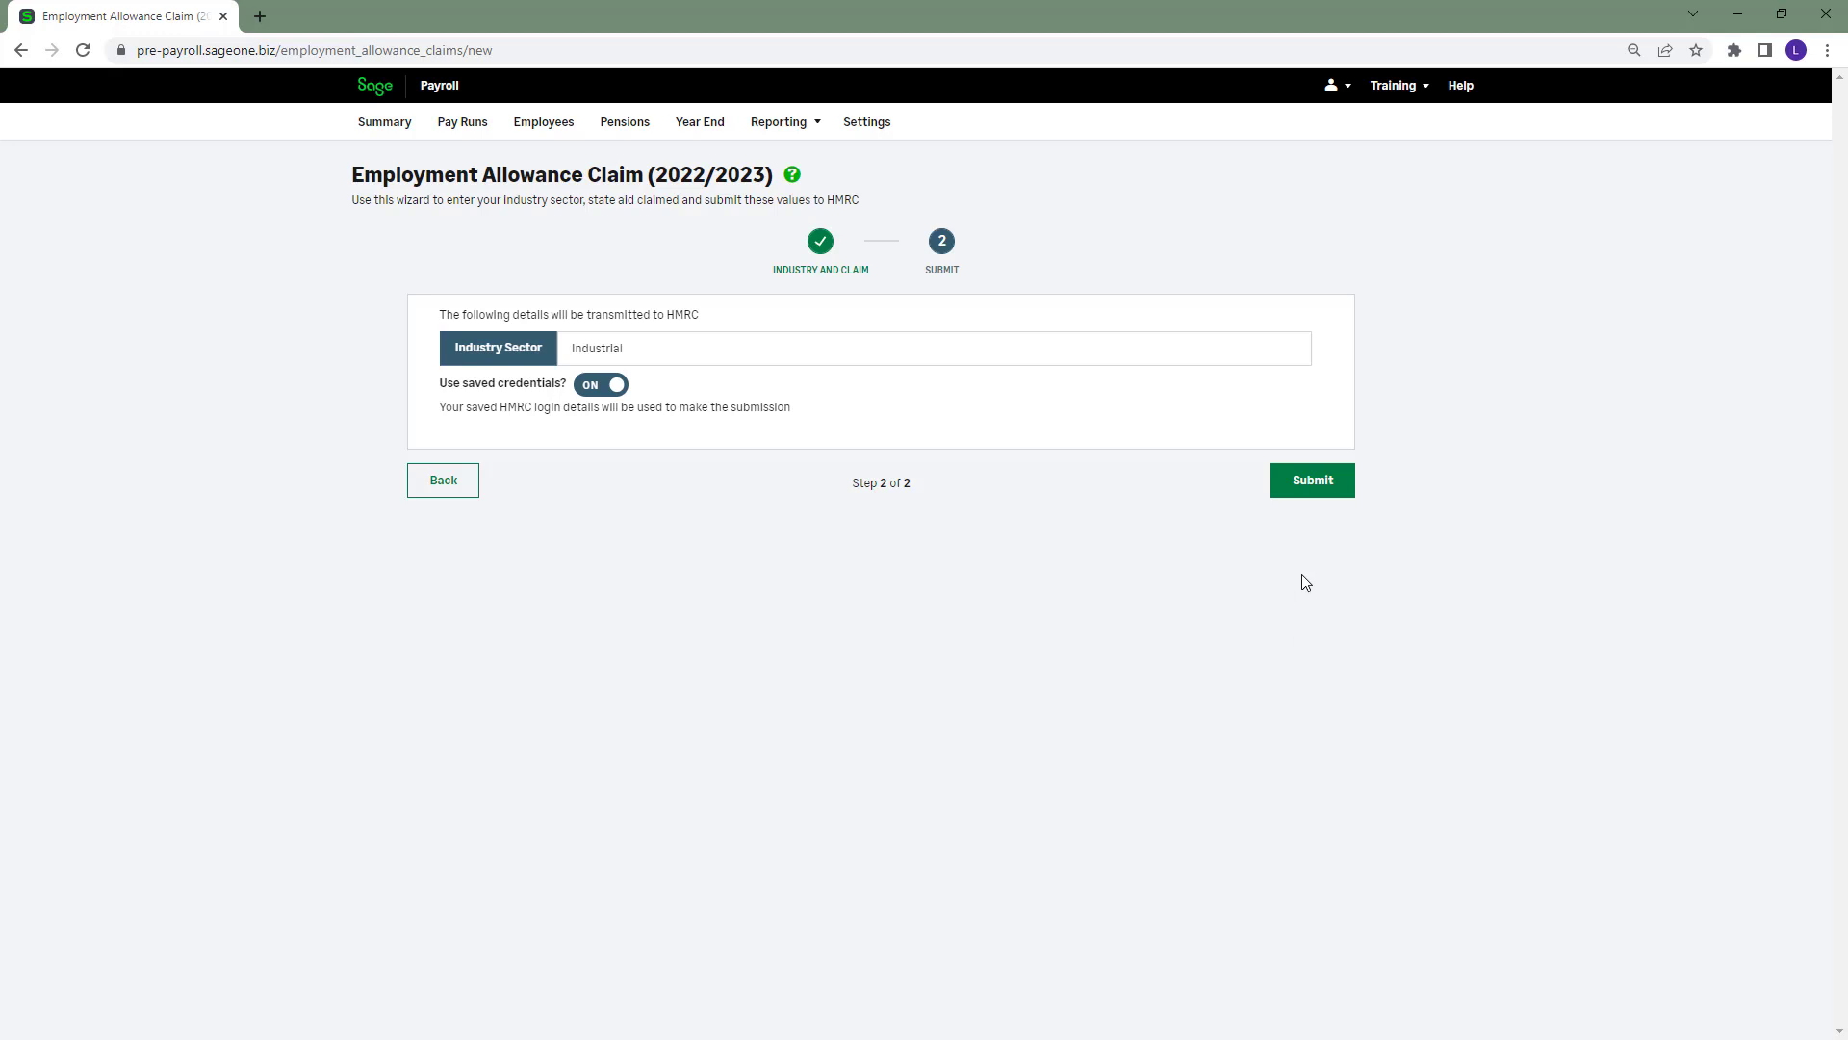
left_click(1308, 490)
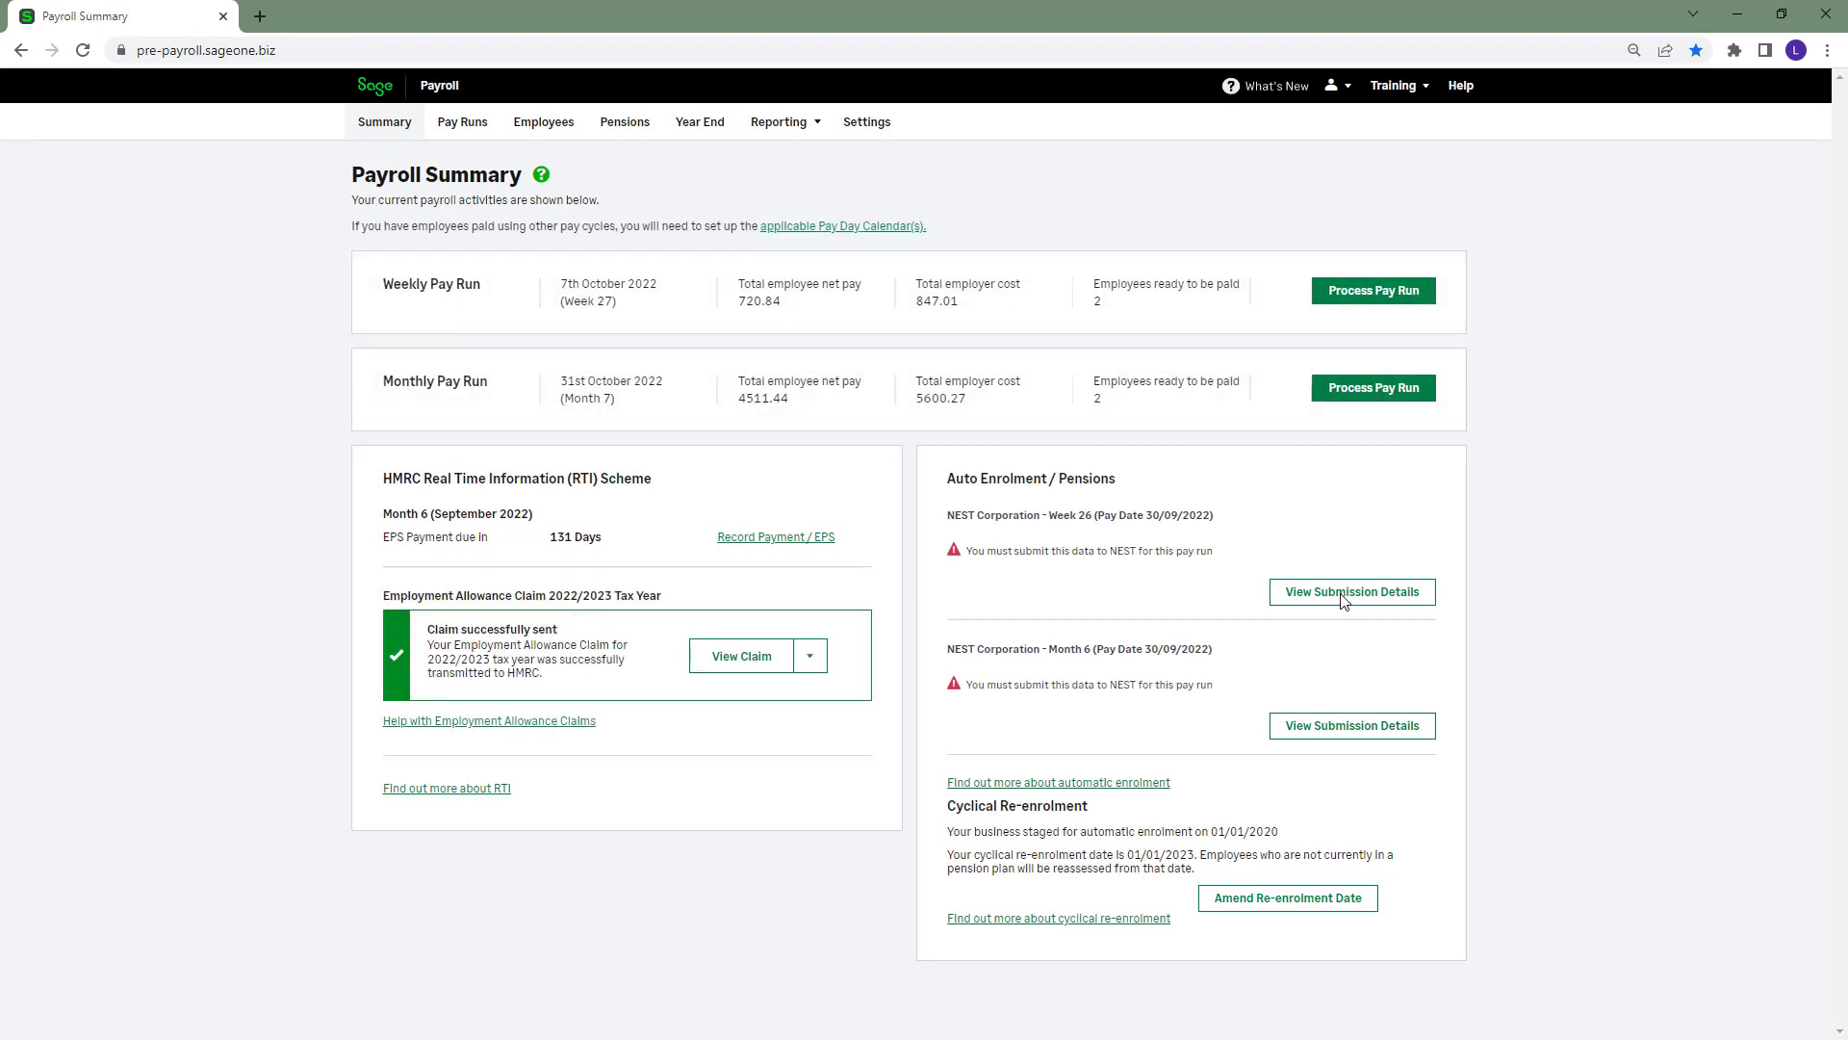
Open the Month 6 HMRC payment record from the completed Week 25 pay run and set its payment date to 19/10/2022
left_click(456, 135)
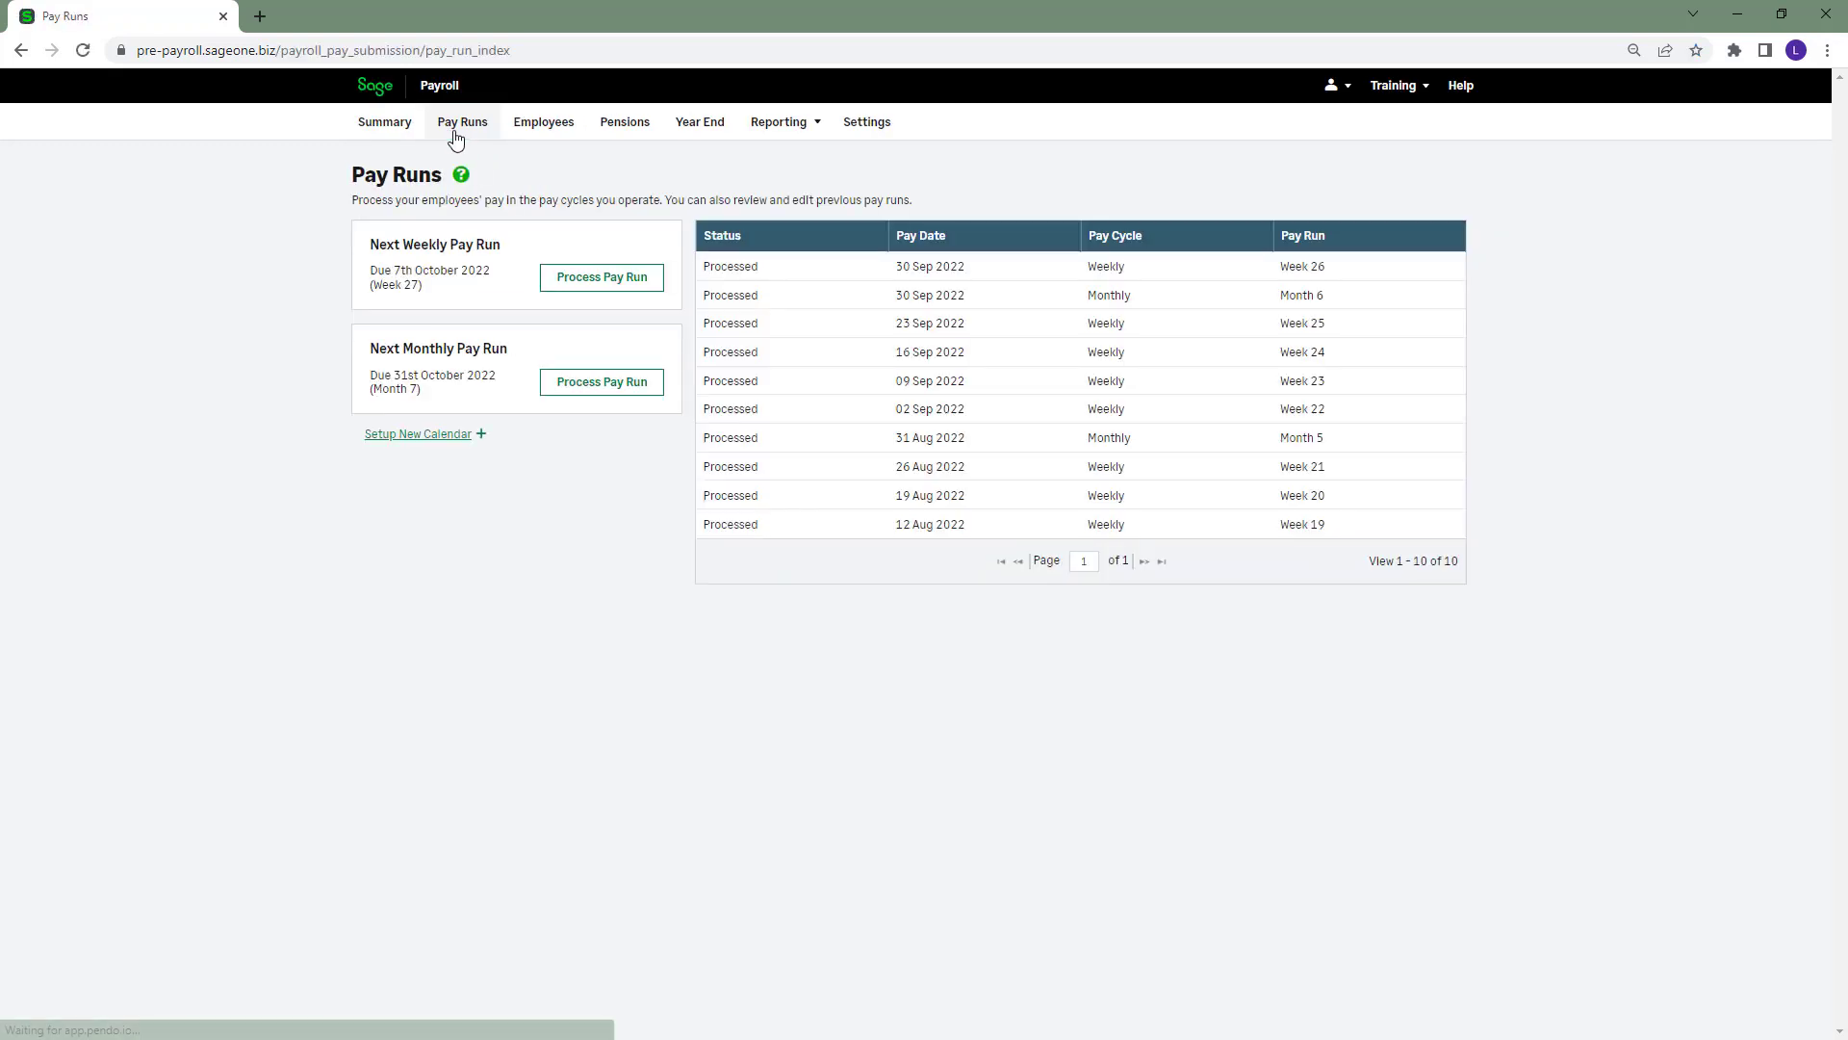
left_click(1032, 328)
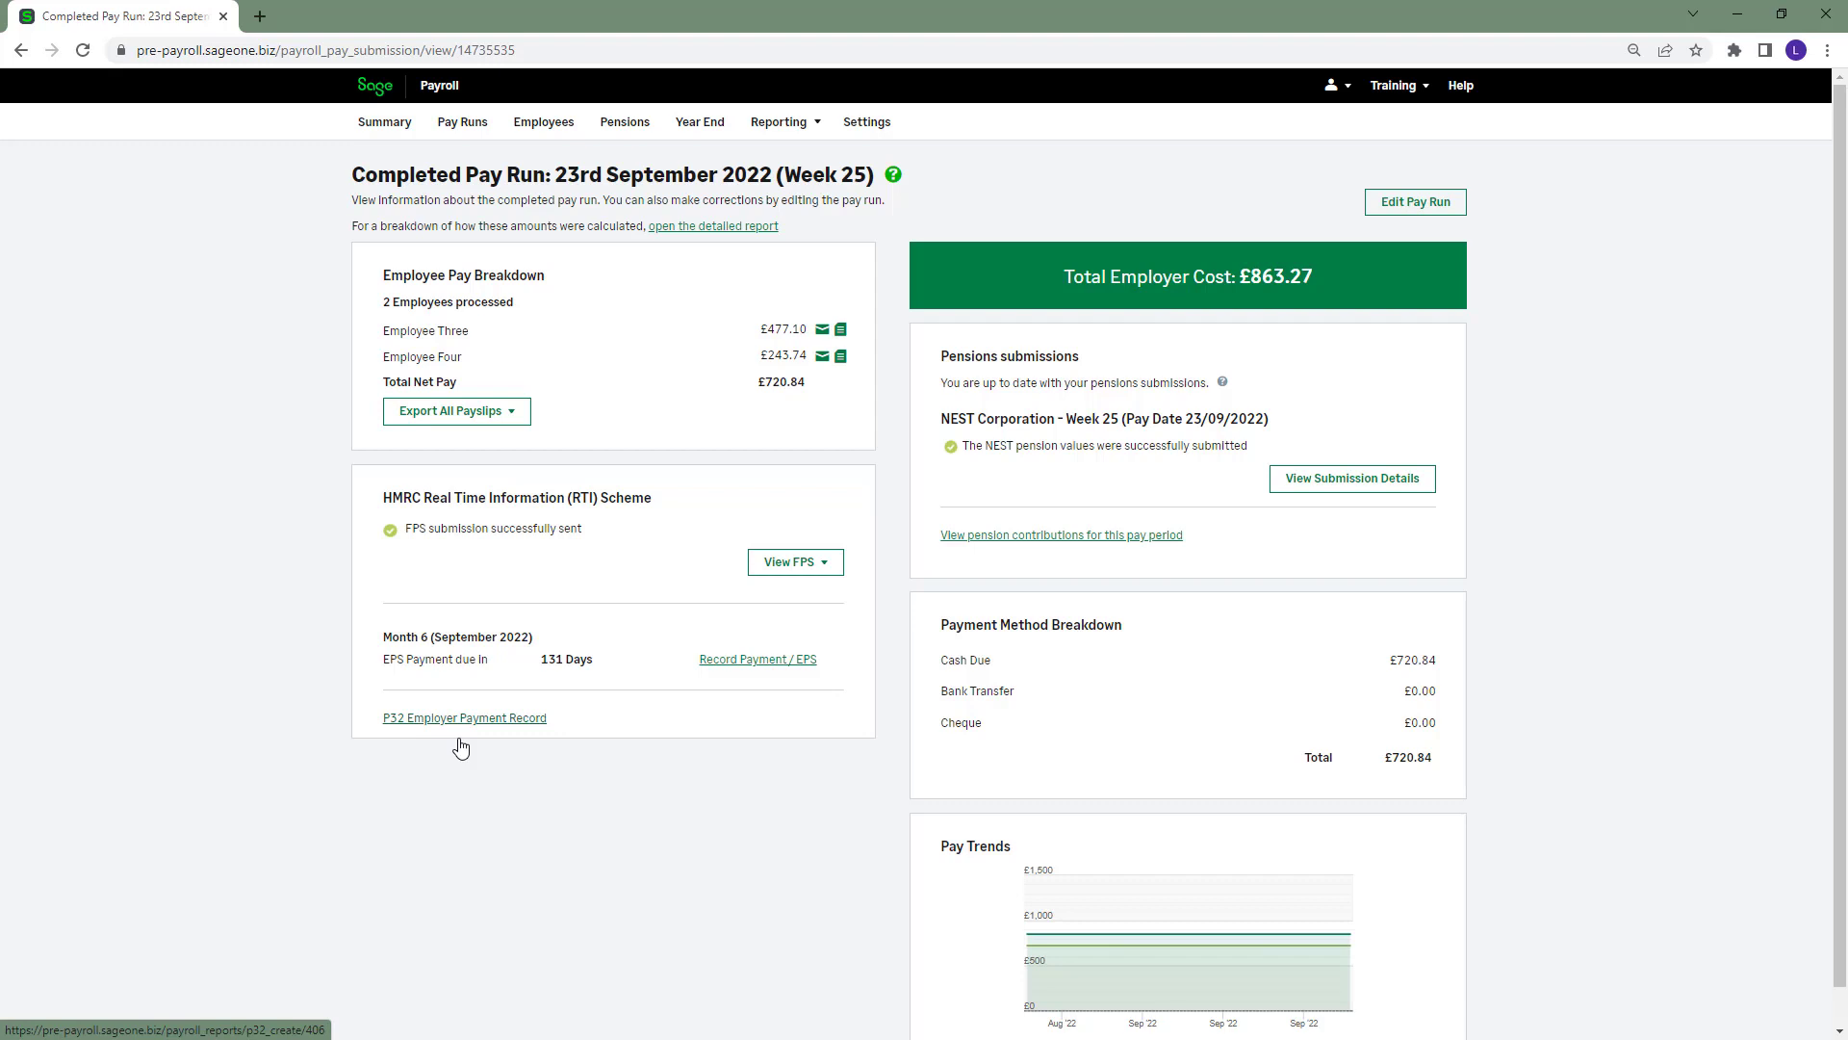
left_click(770, 662)
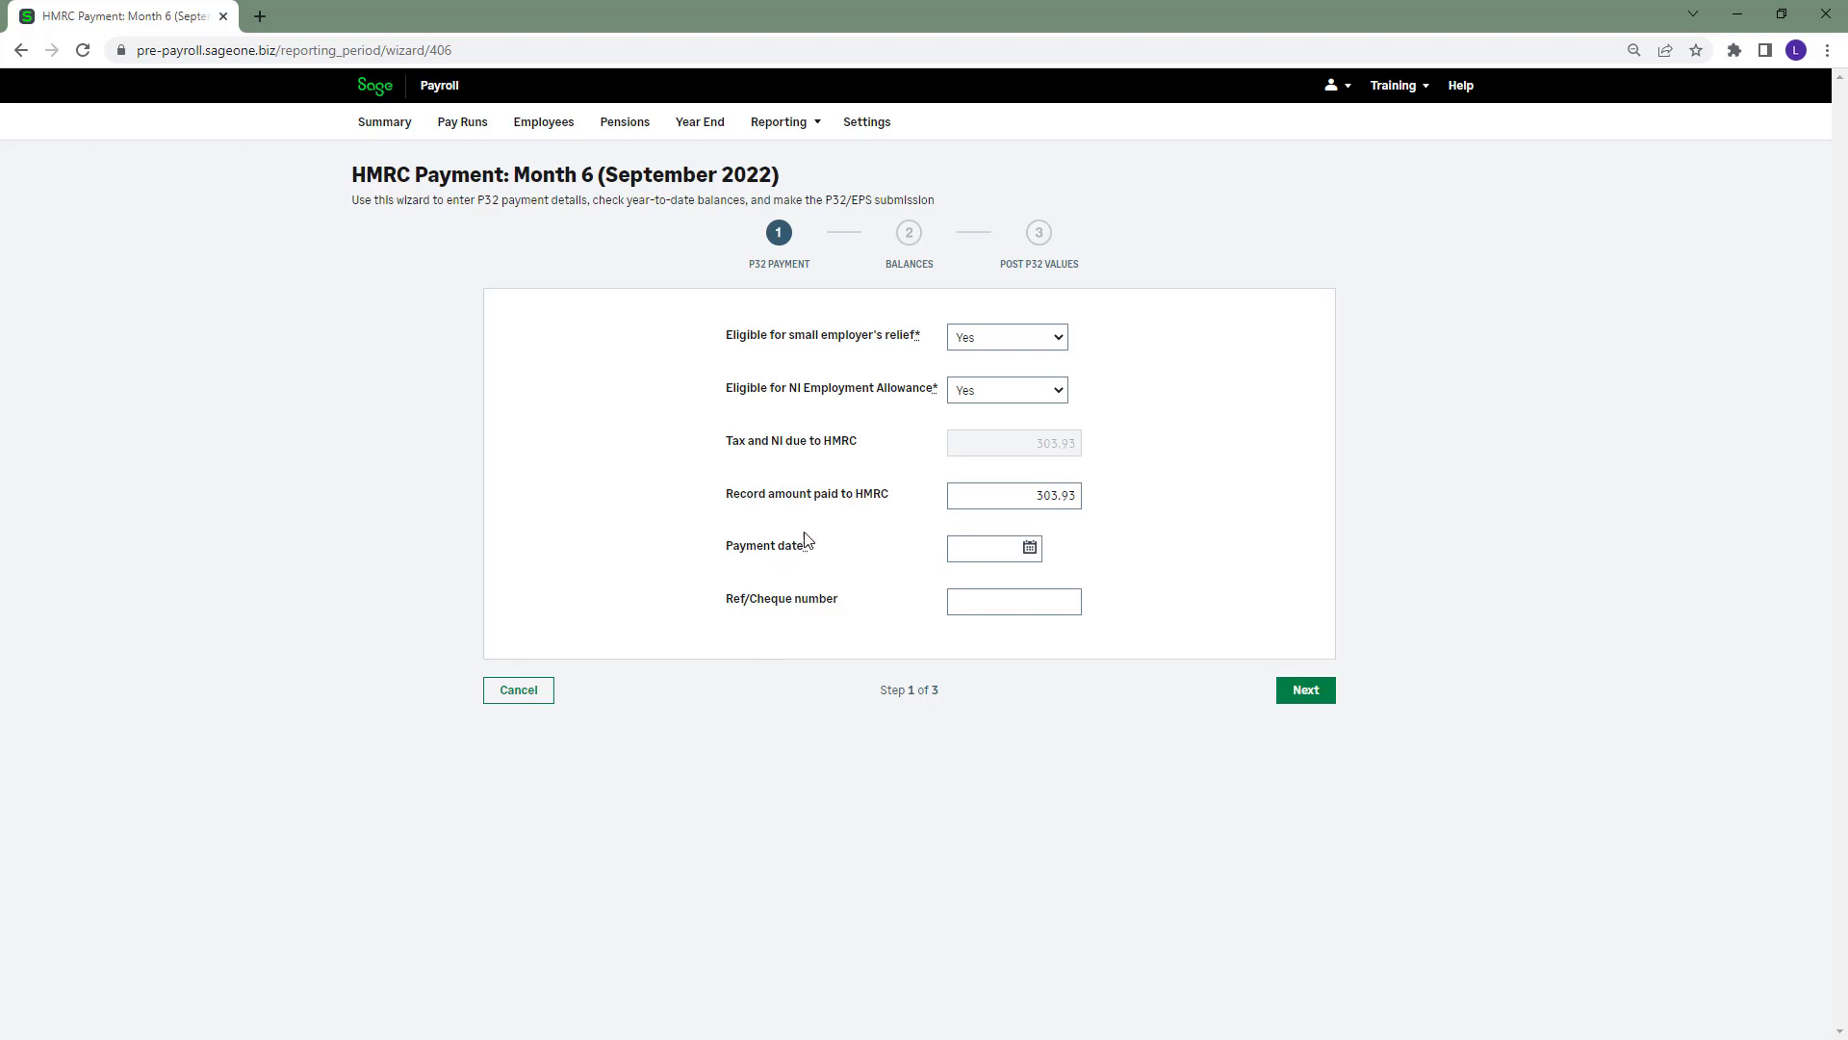
left_click(1029, 548)
left_click(1145, 578)
left_click(1145, 578)
left_click(1146, 579)
left_click(1146, 578)
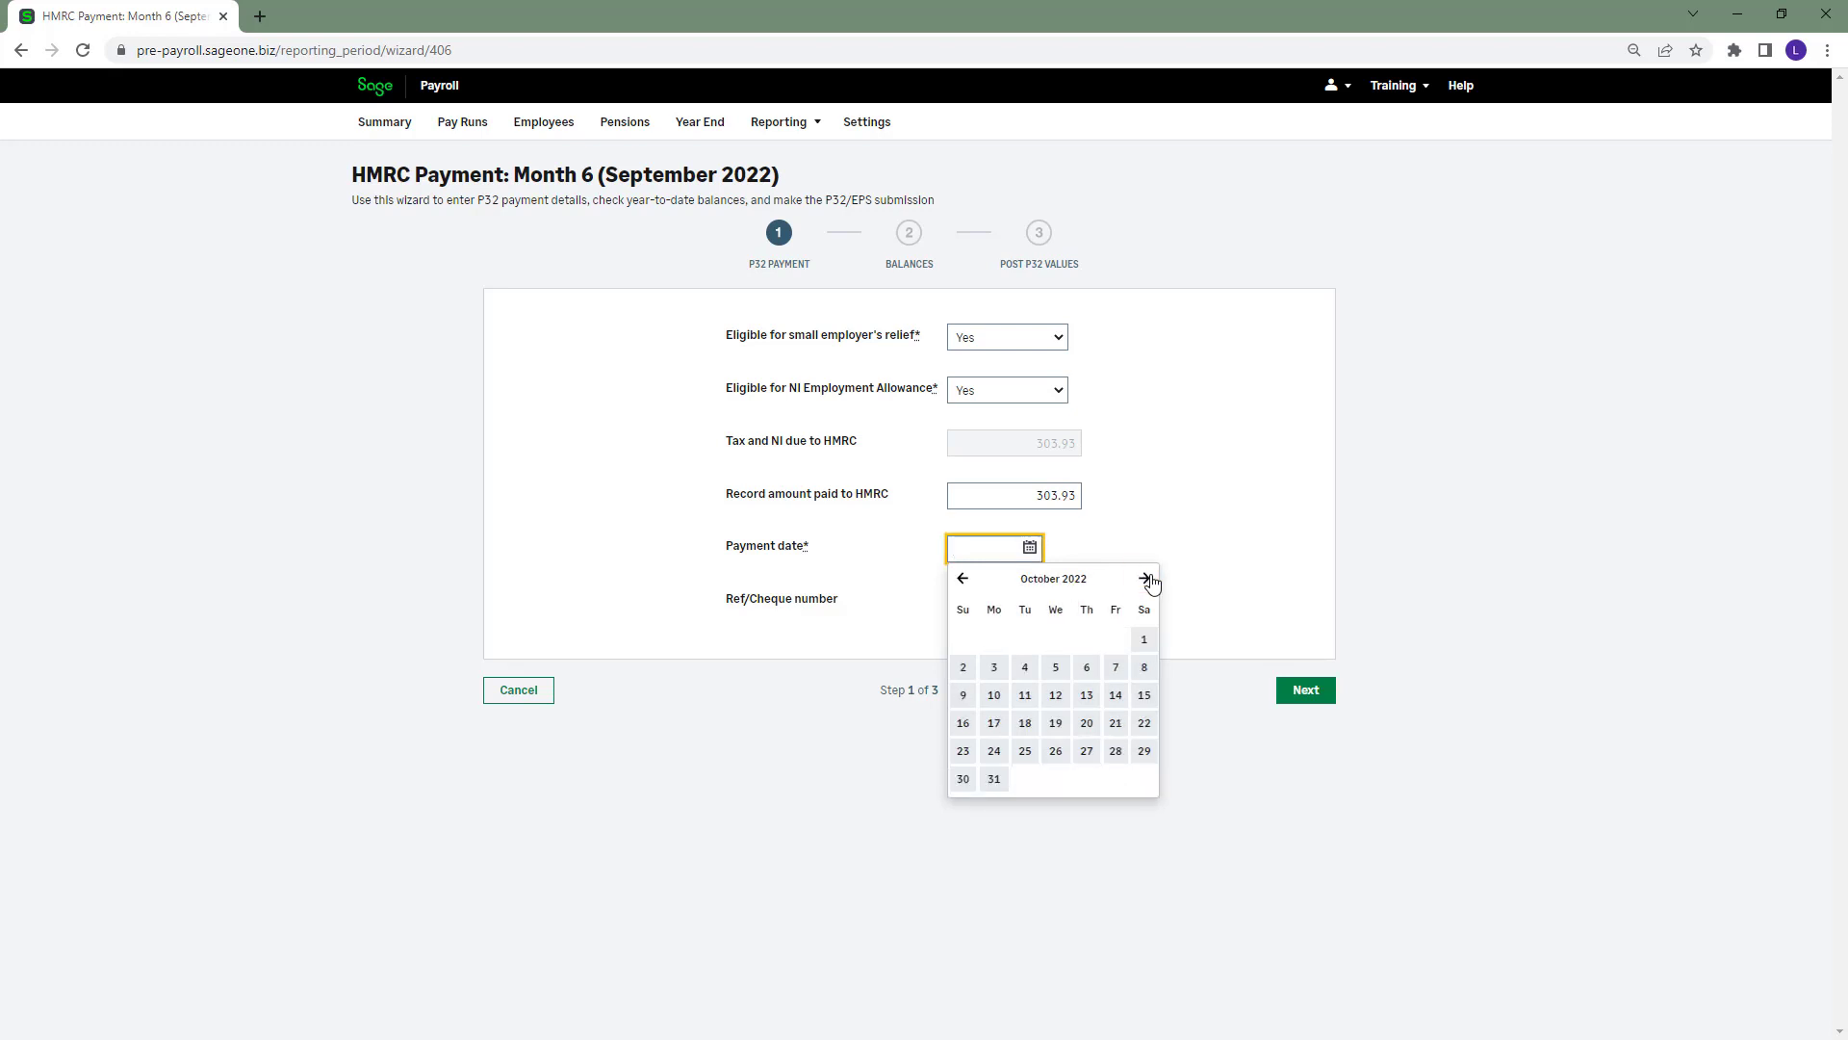
left_click(1055, 722)
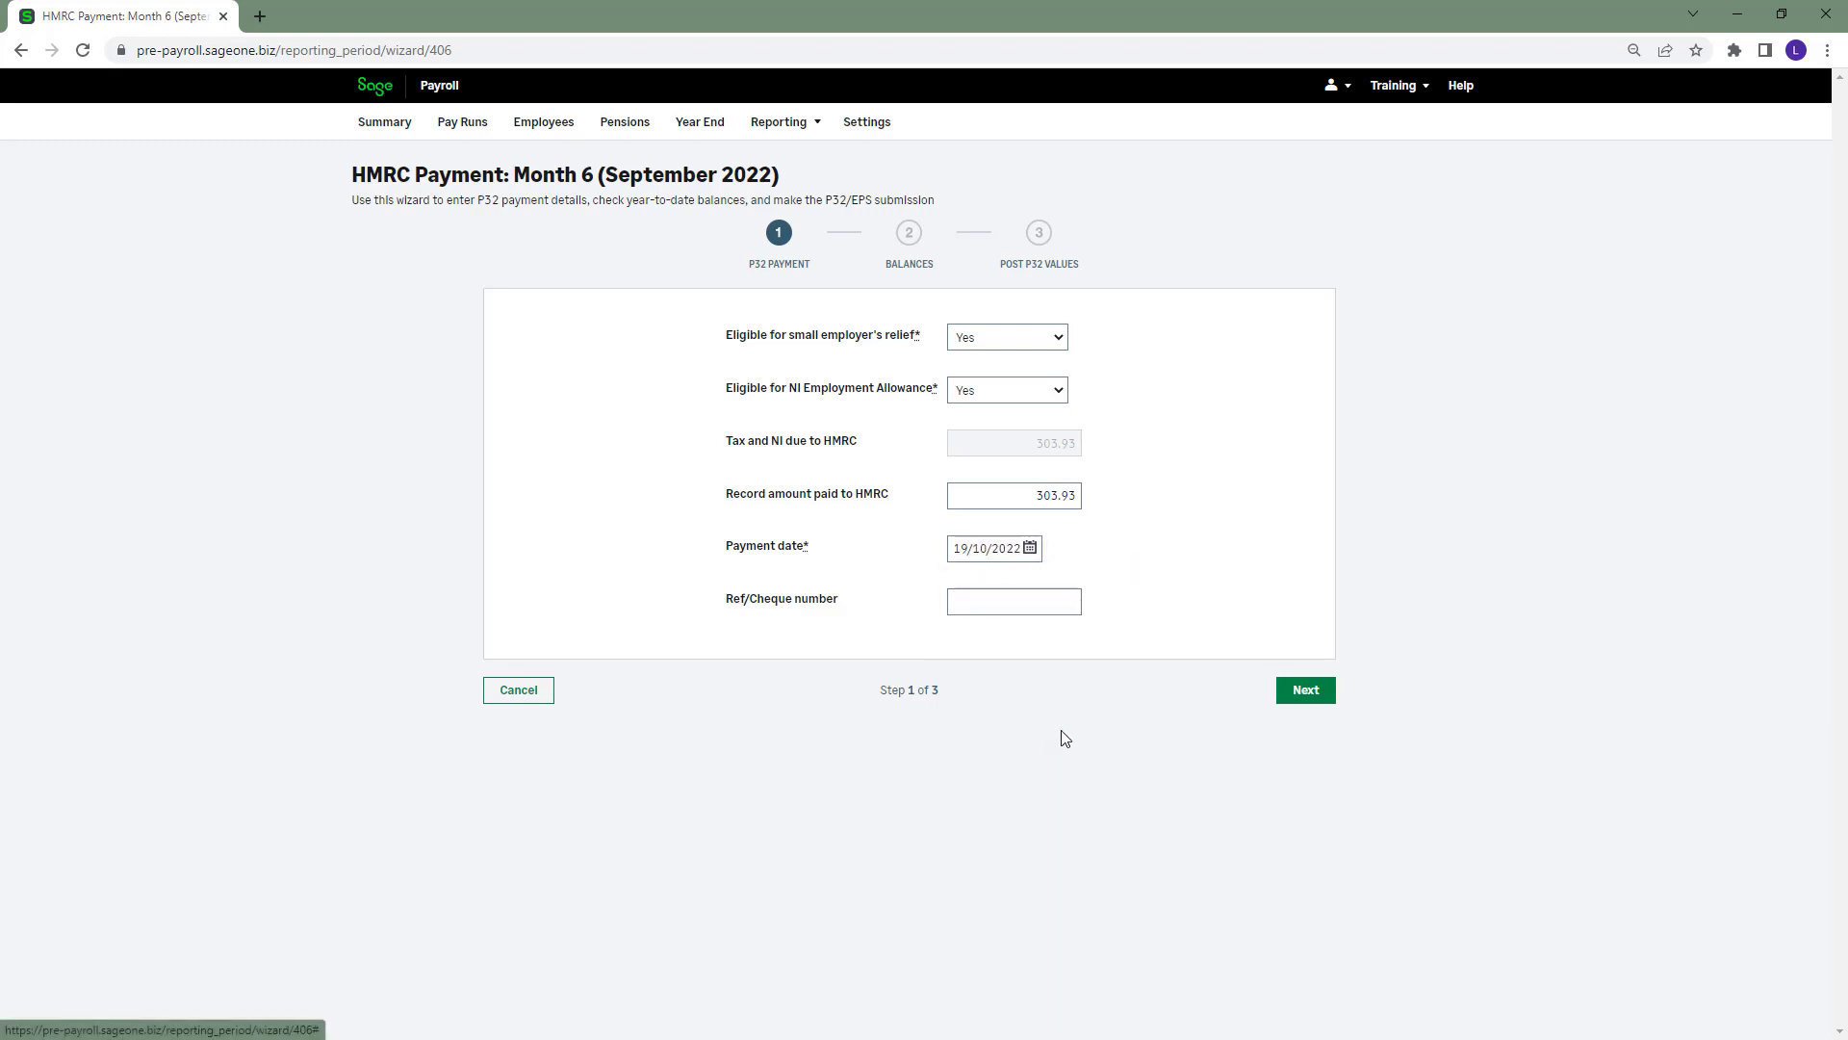
Accept the year-to-date balances without CIS deductions, review the EPS and P32 values, and submit the Month 6 HMRC payment
left_click(1299, 696)
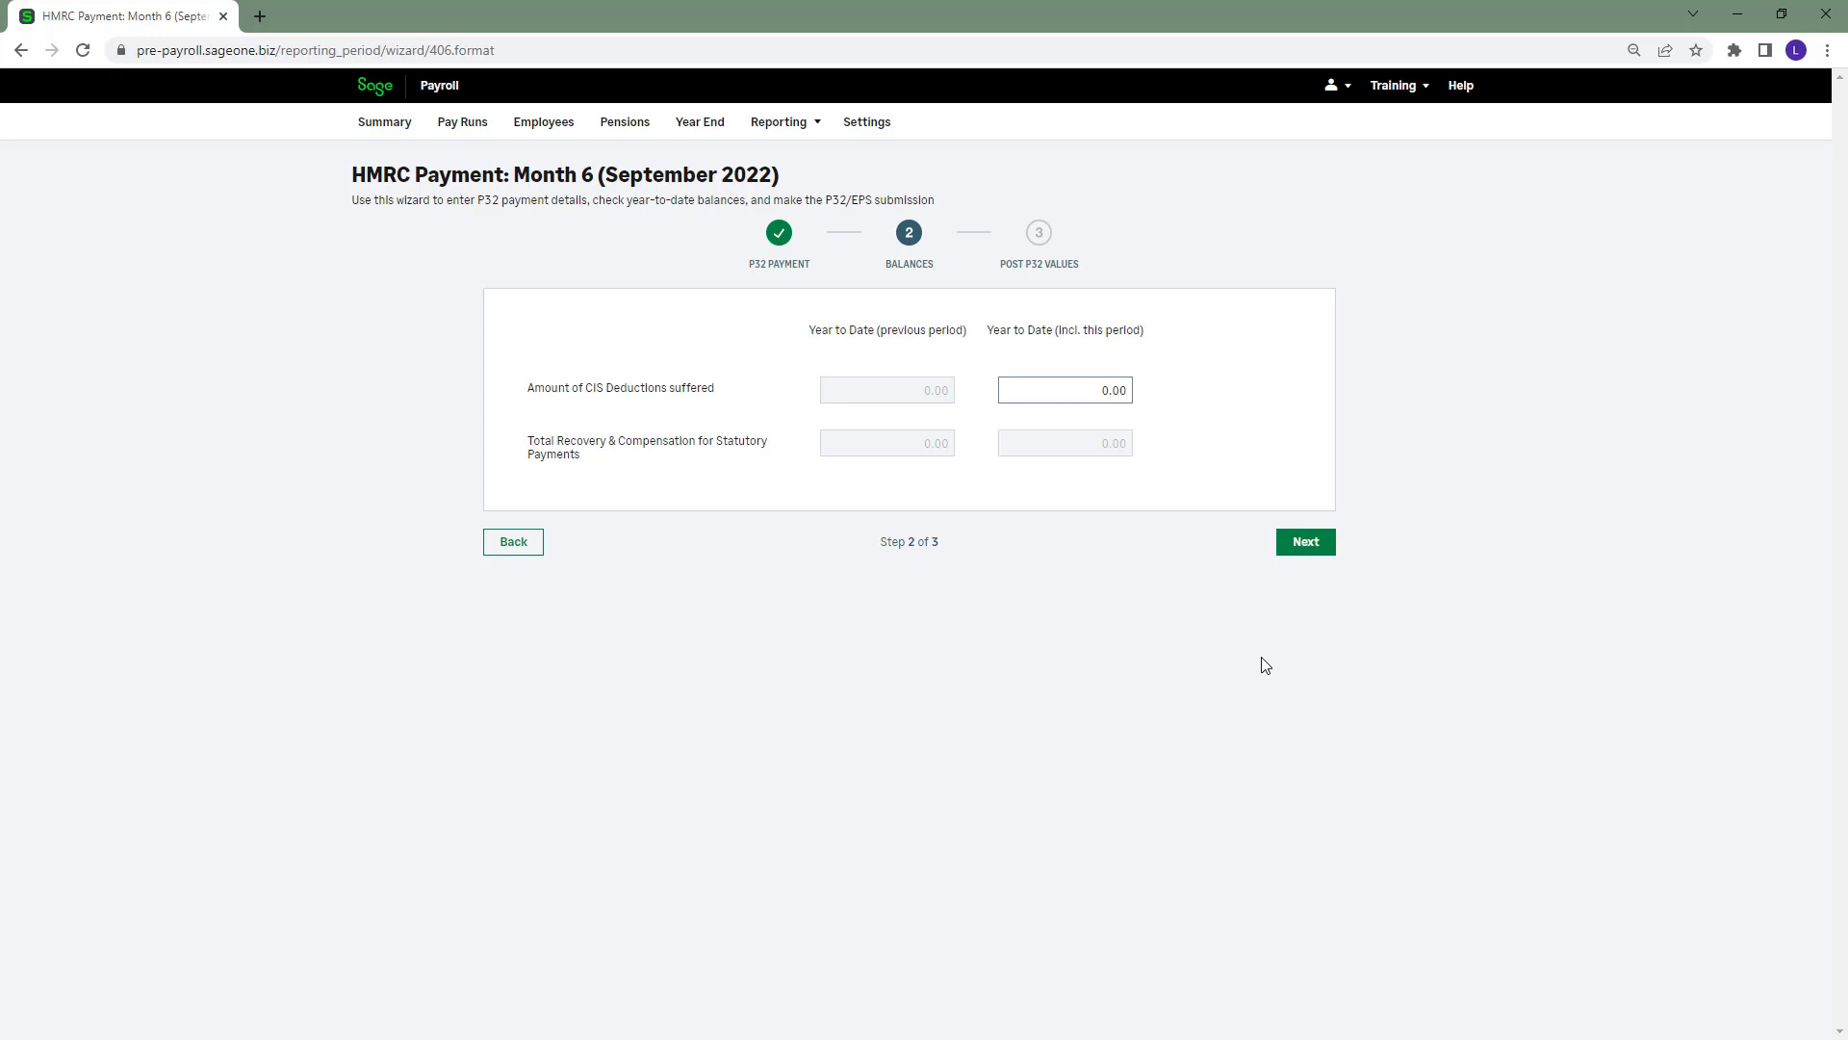
left_click(1307, 544)
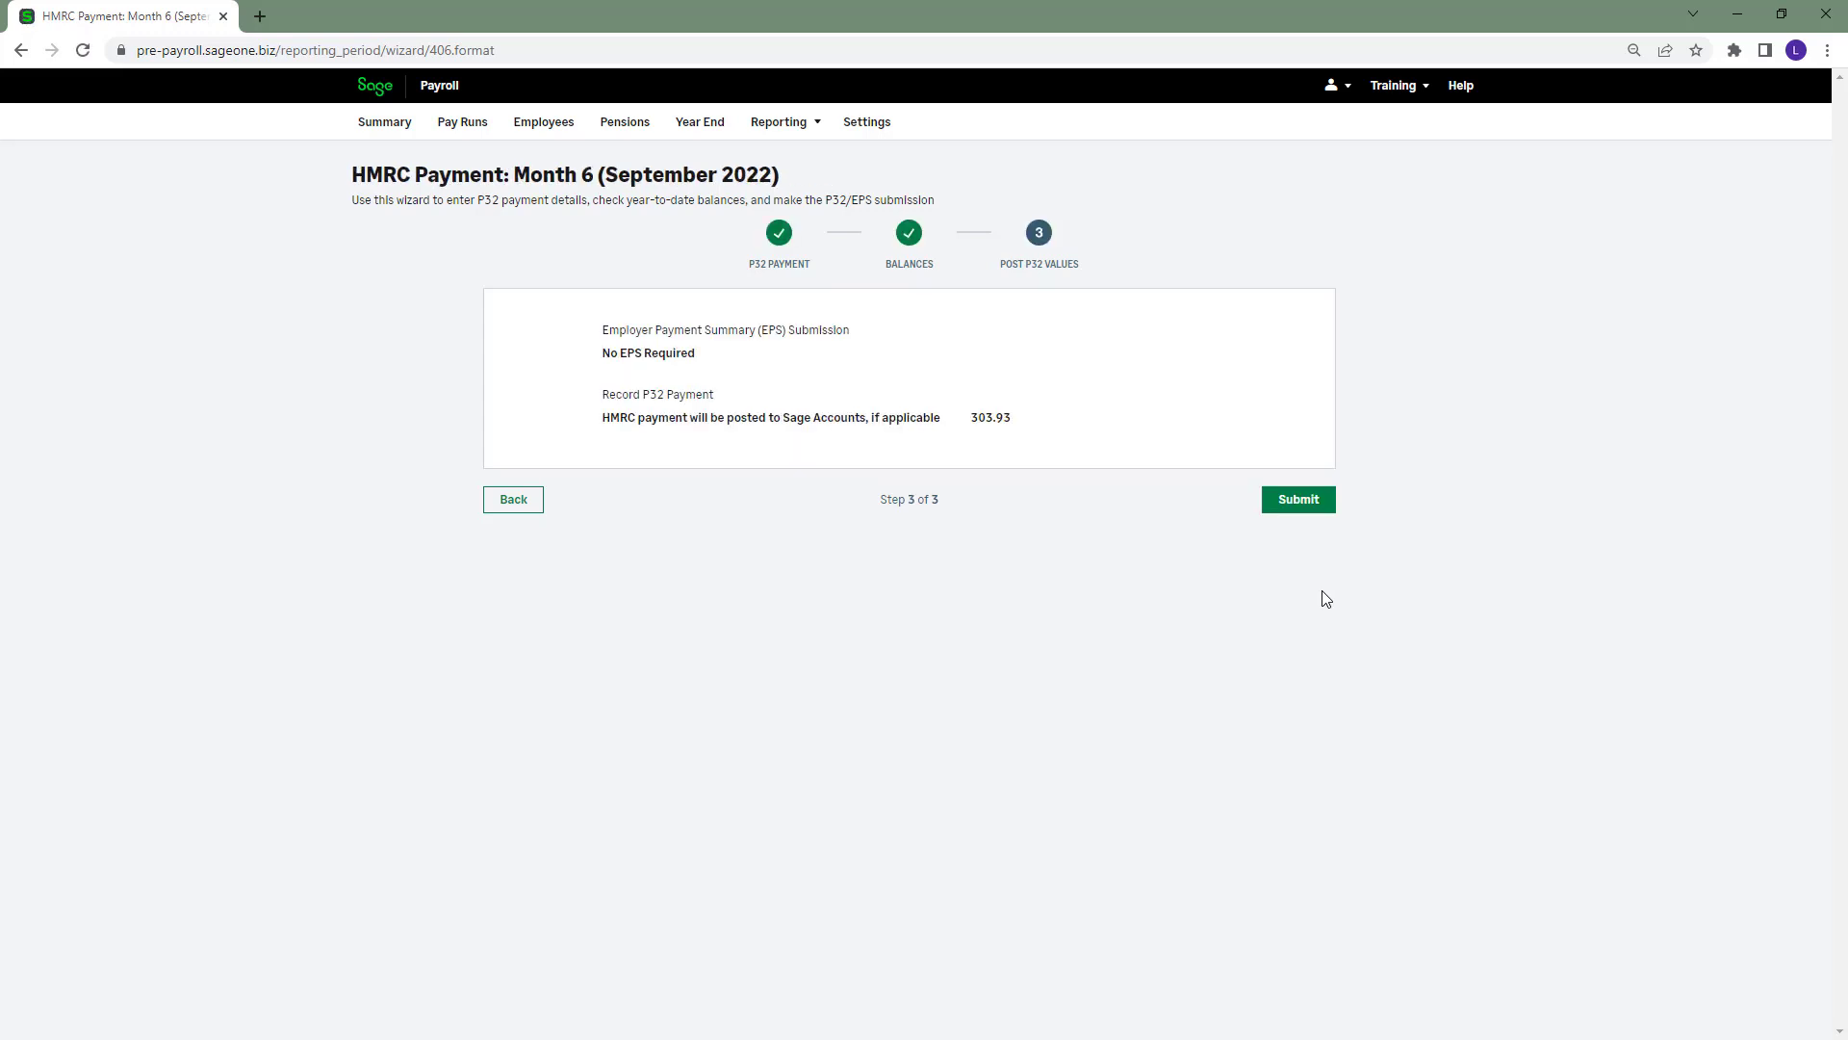
left_click_drag(695, 358, 569, 348)
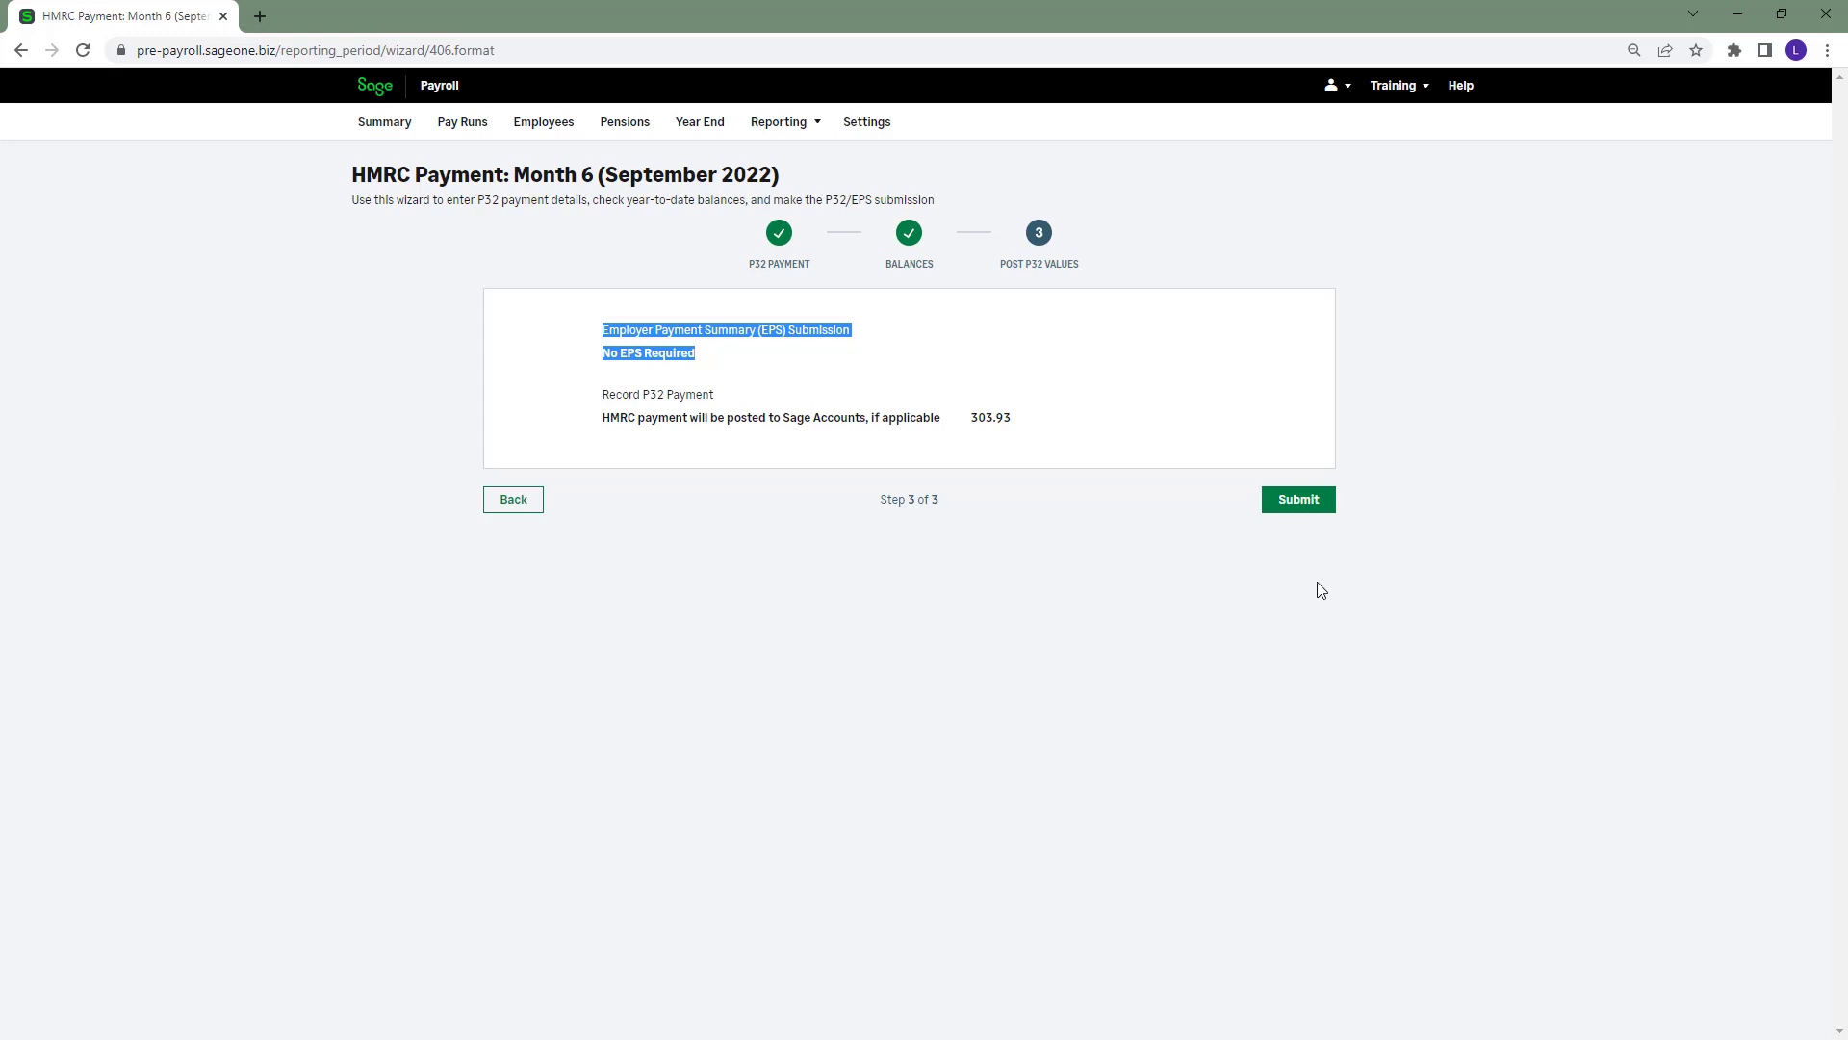
left_click(1340, 568)
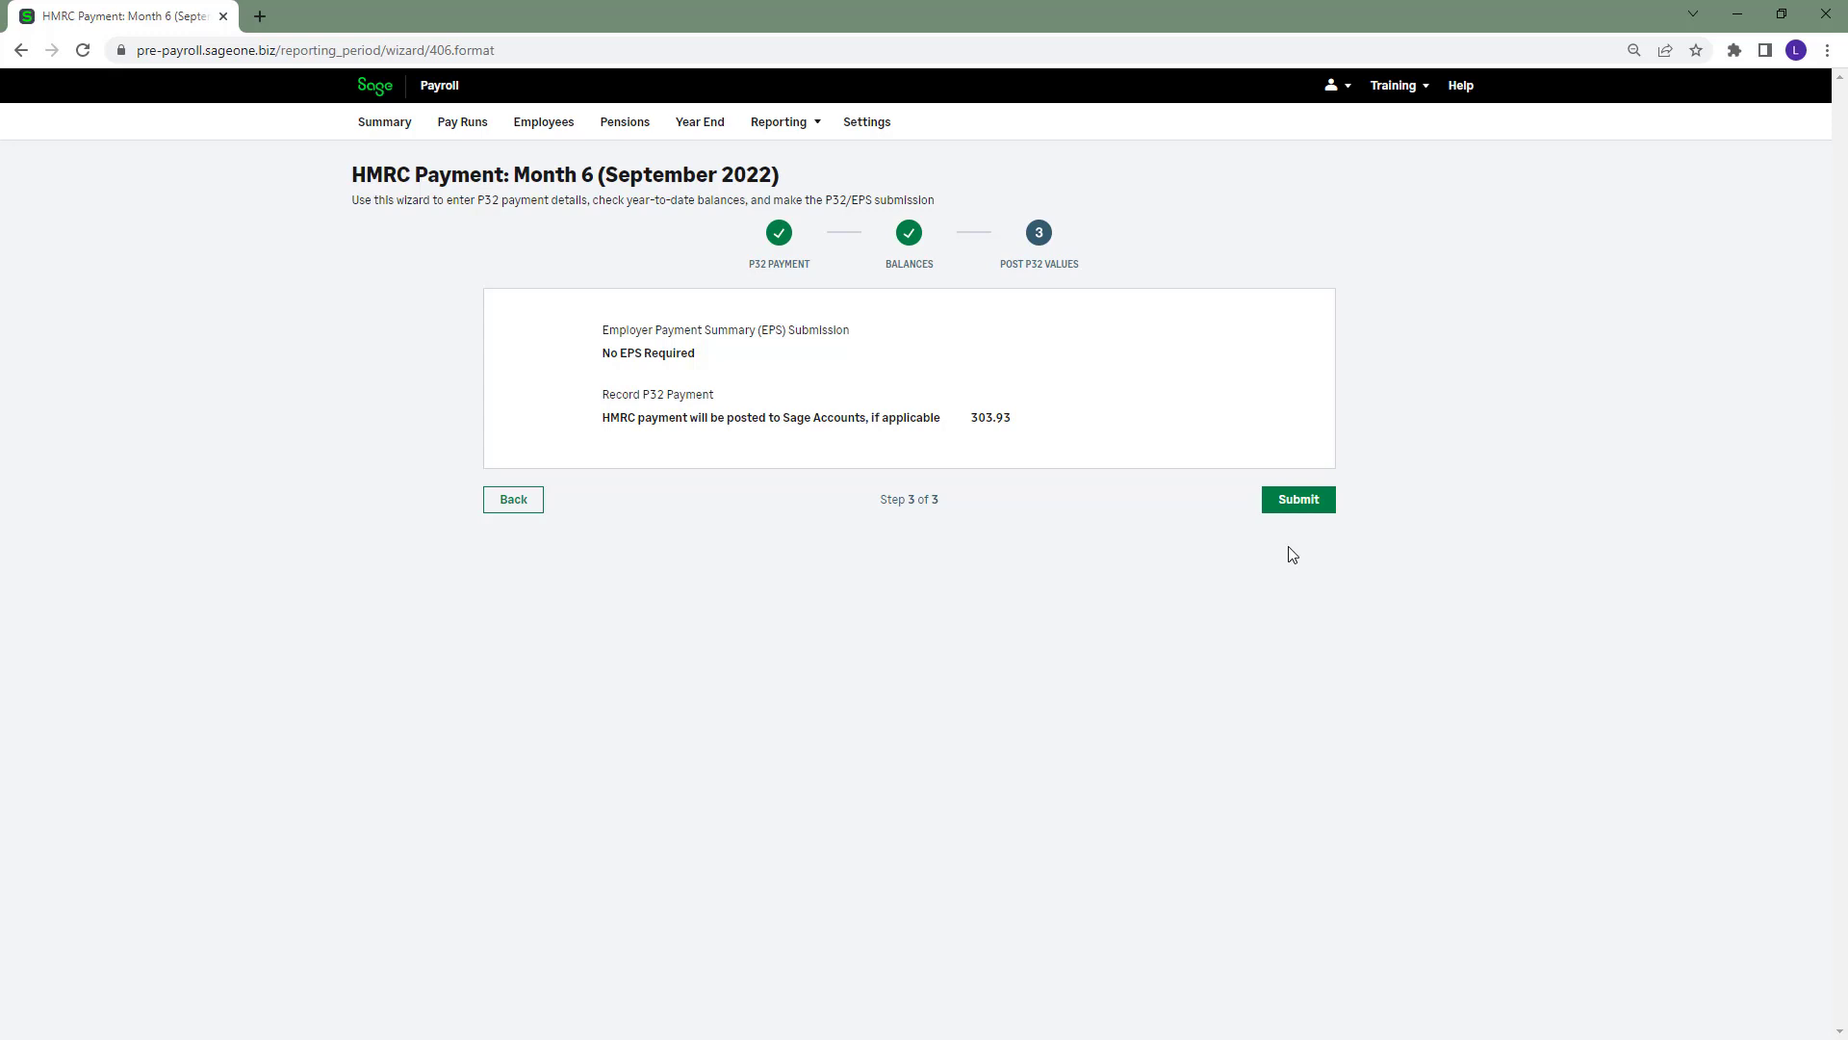
left_click(1296, 508)
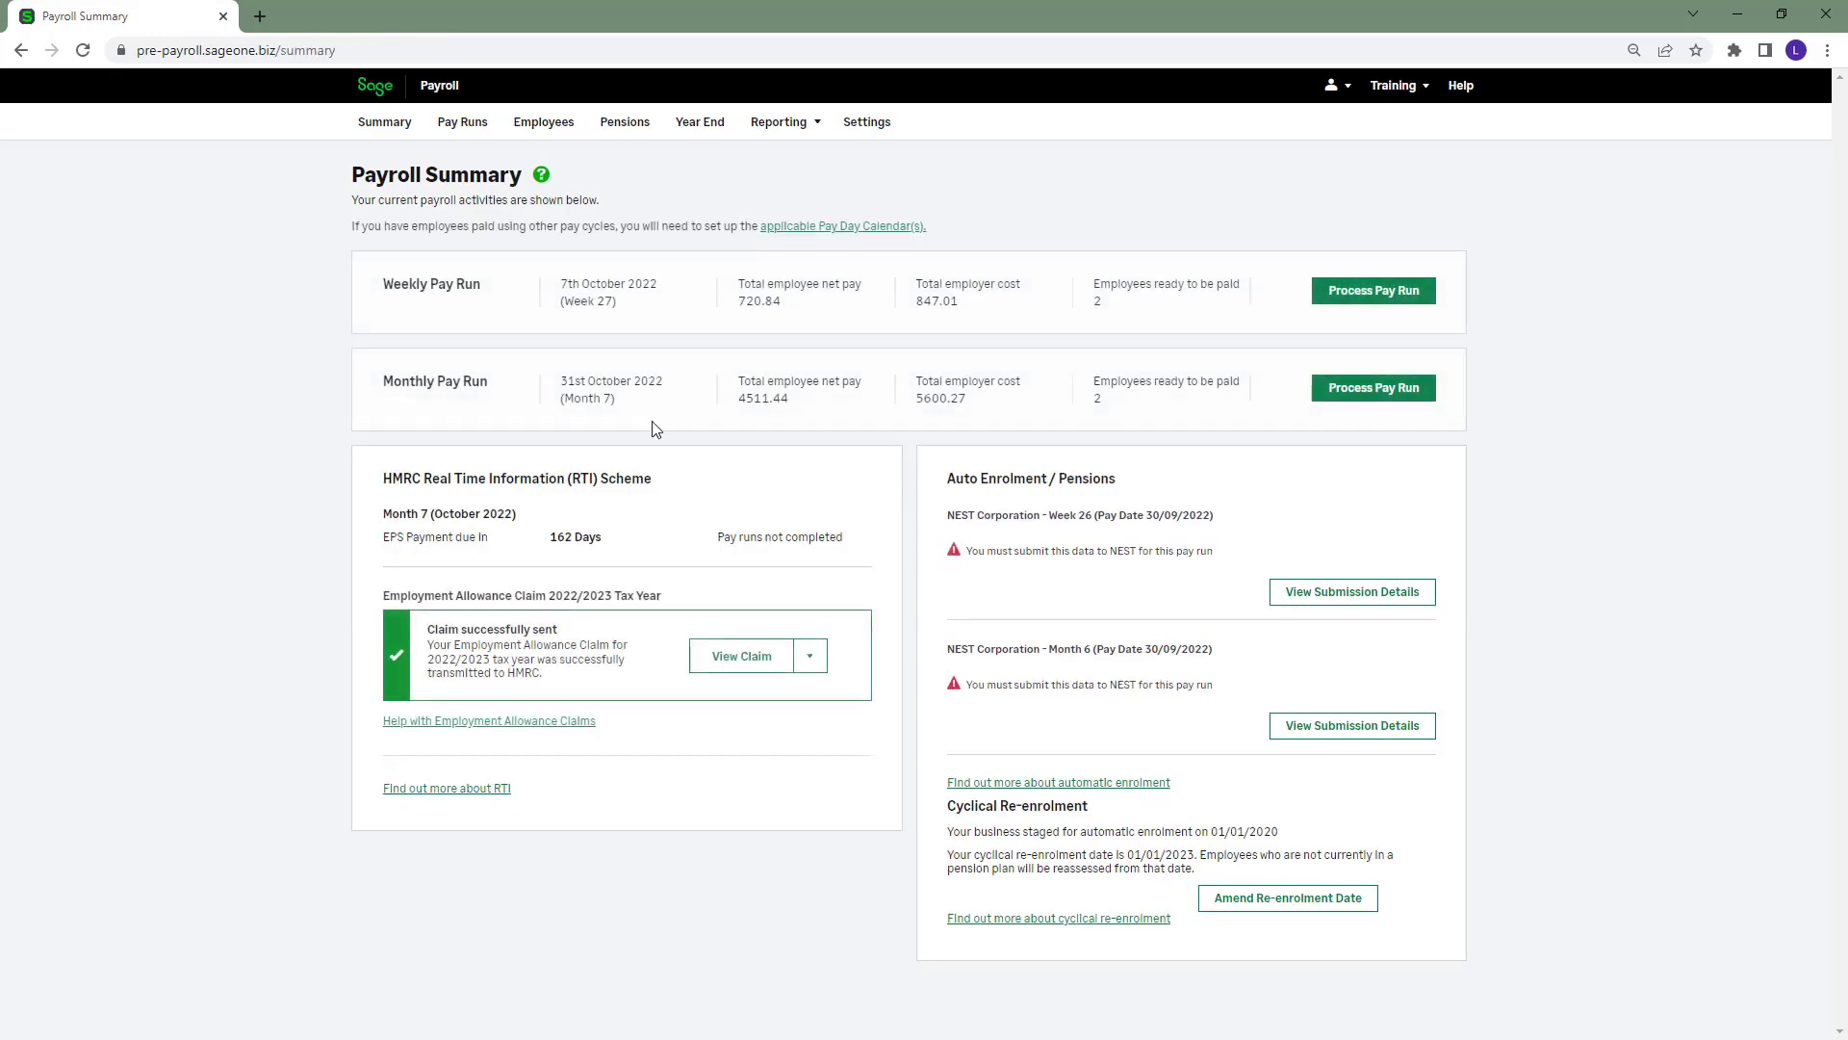
Examine the P32 Employer Payment Record from the completed Week 25 pay run, close it, and return to the Payroll Summary
left_click(484, 132)
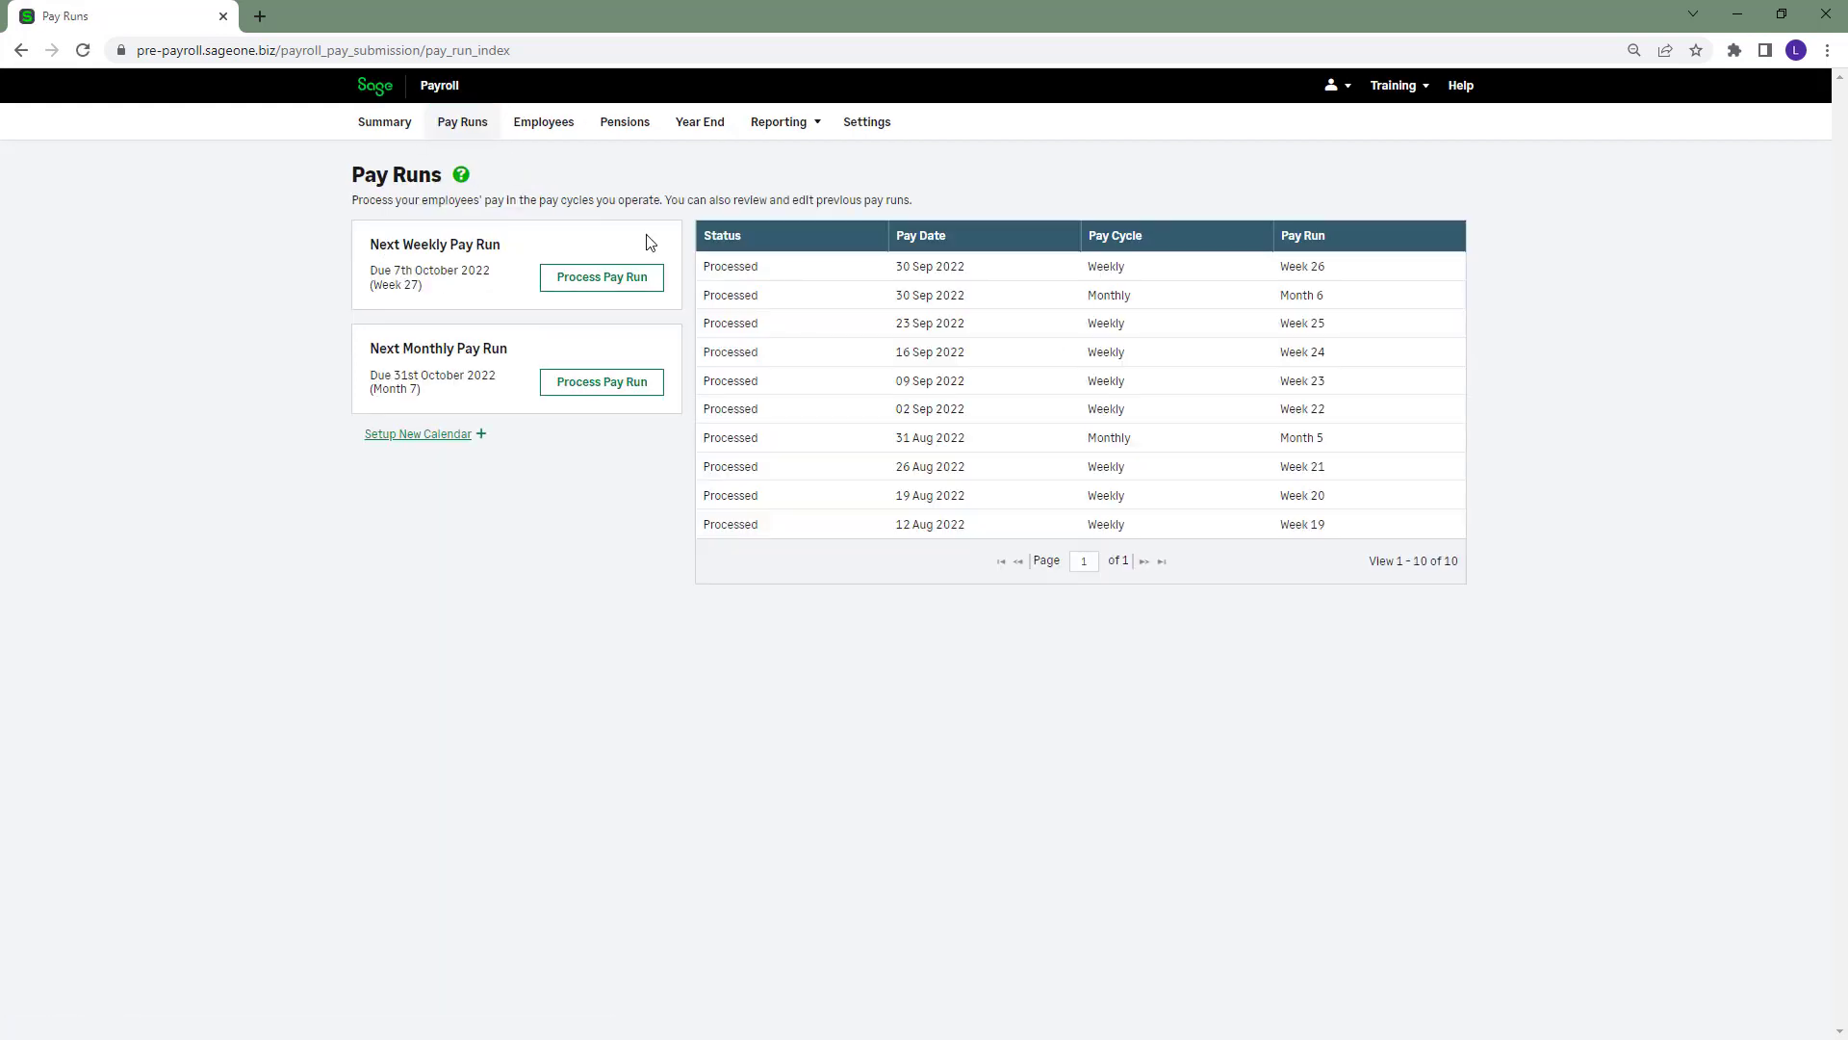
left_click(1070, 327)
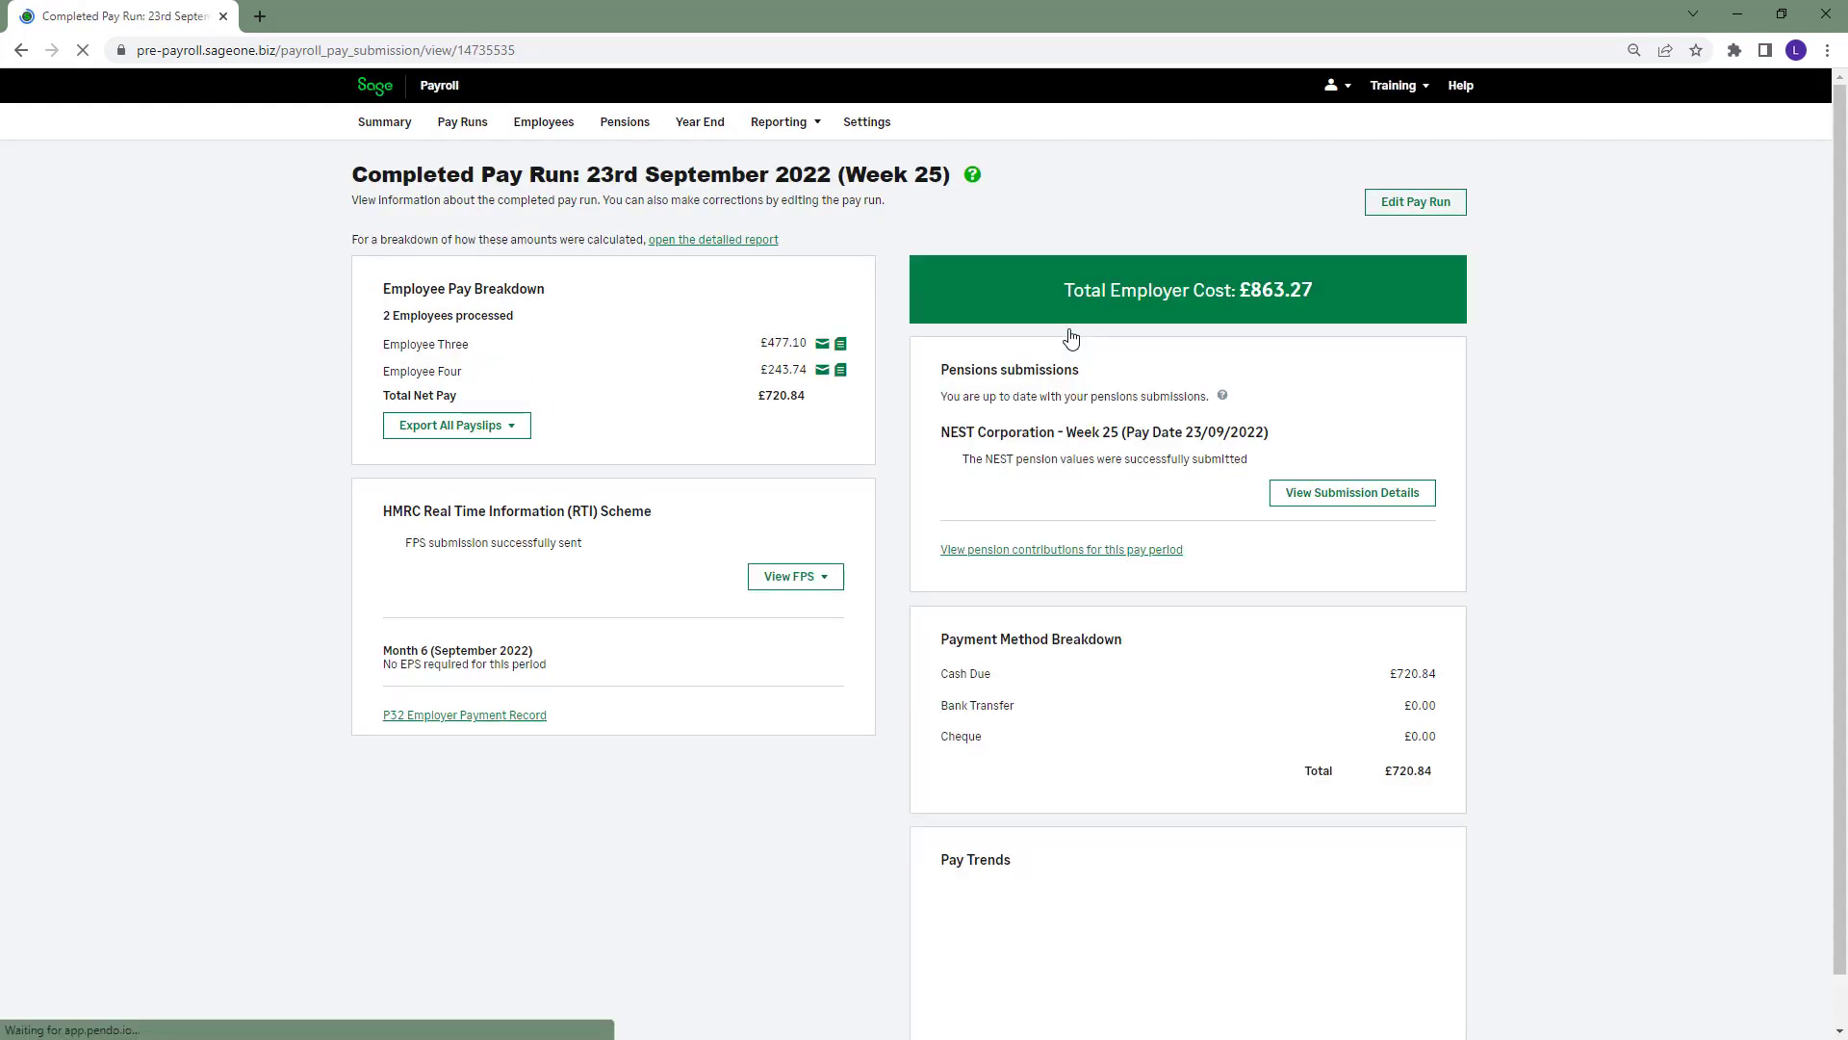
left_click(466, 716)
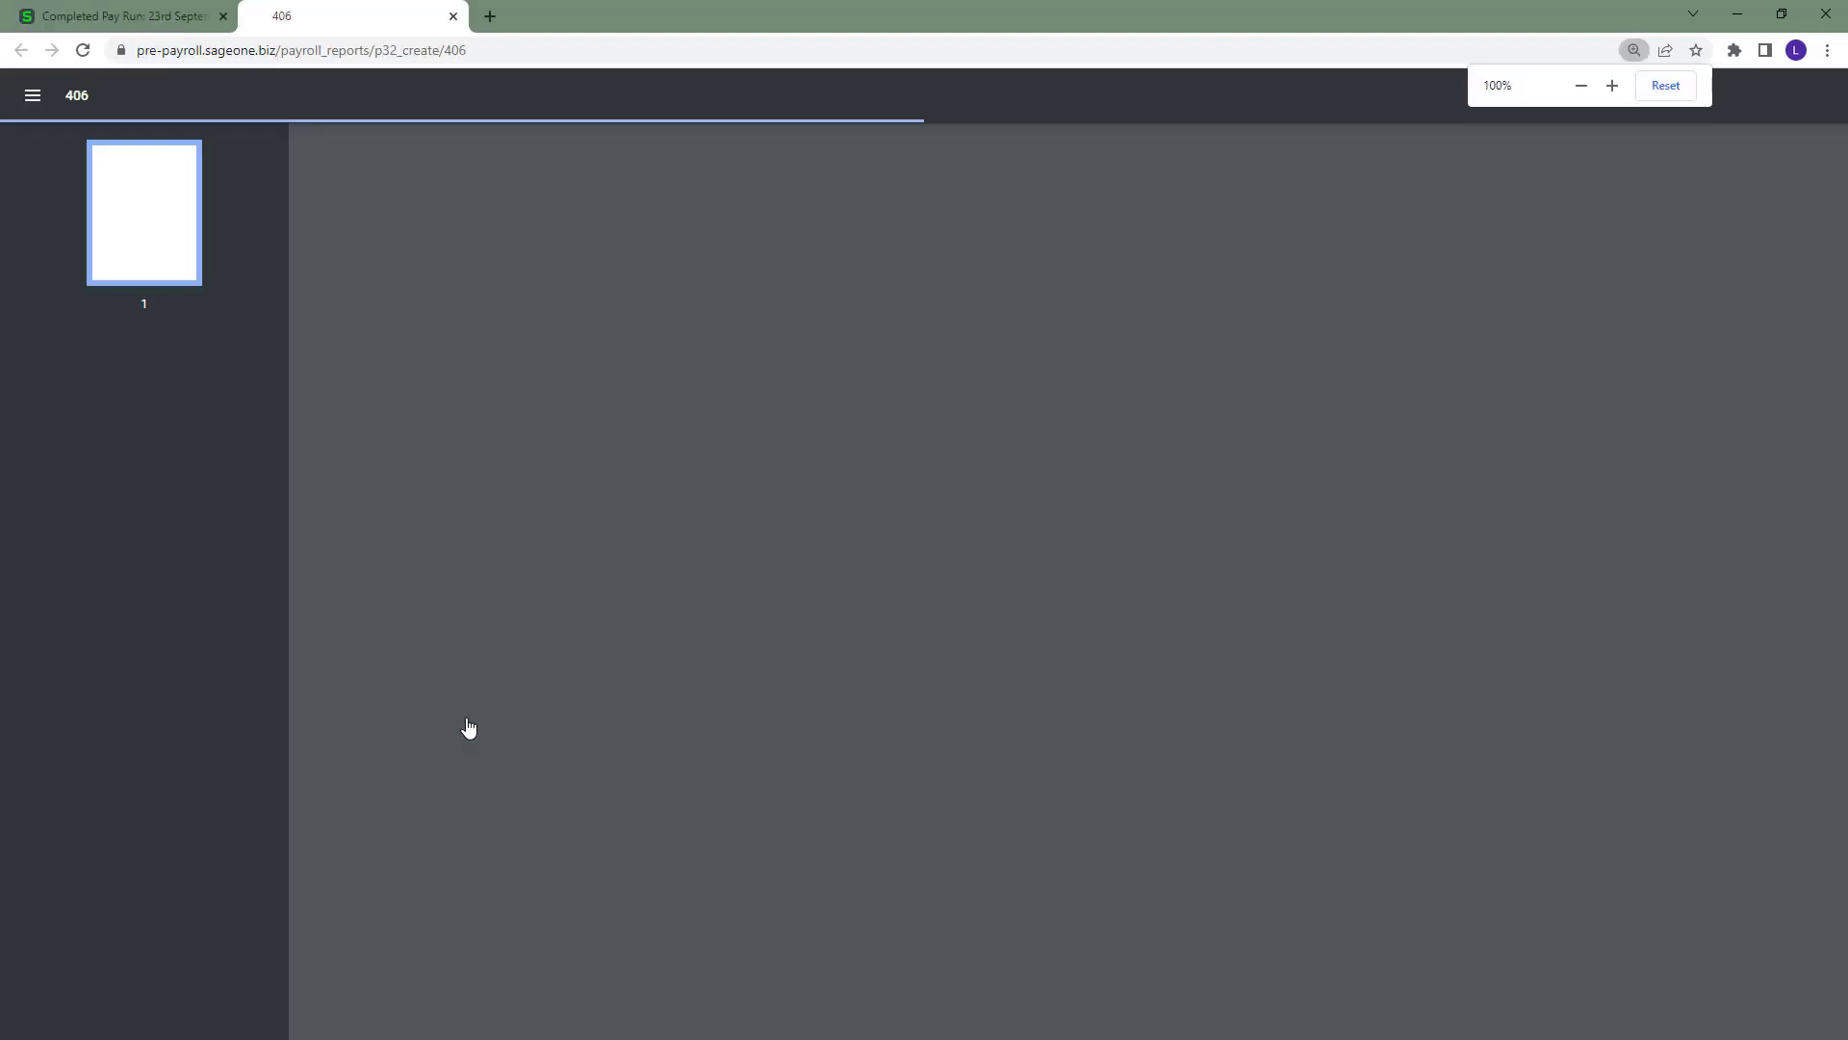
scroll(468, 727, "down", 2)
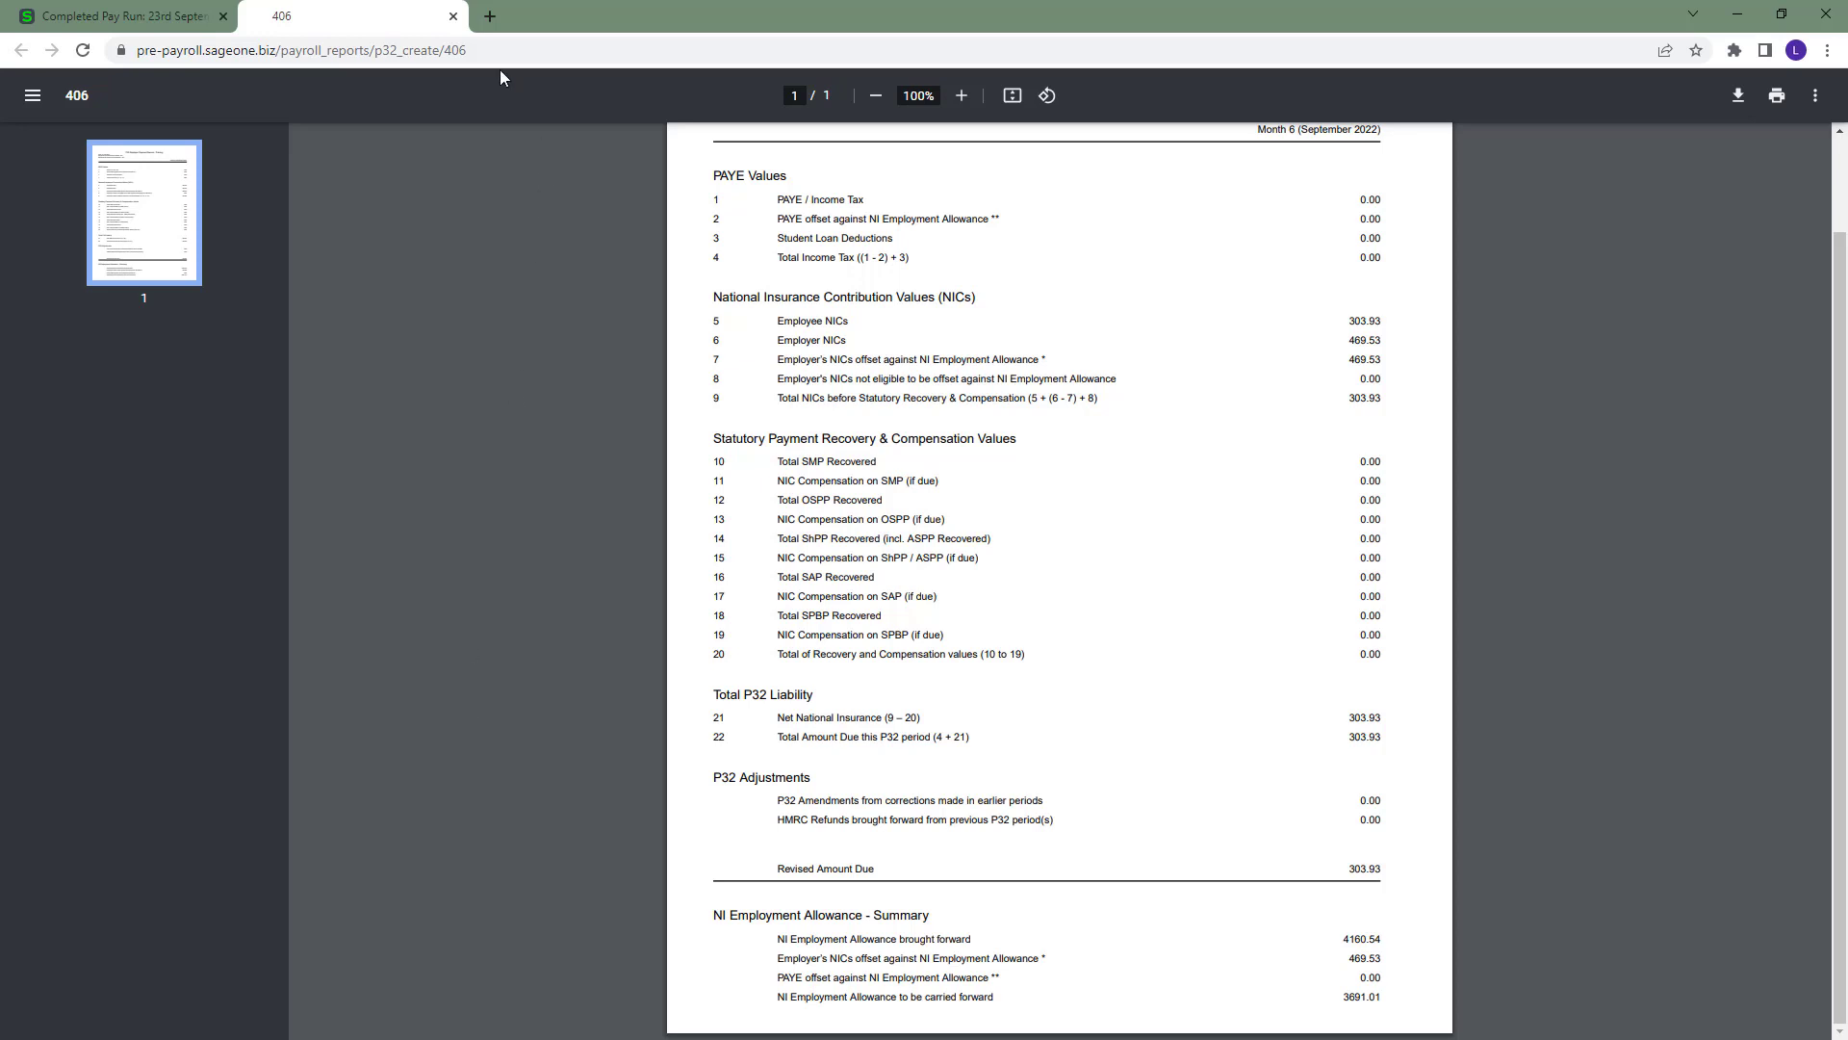
left_click(453, 16)
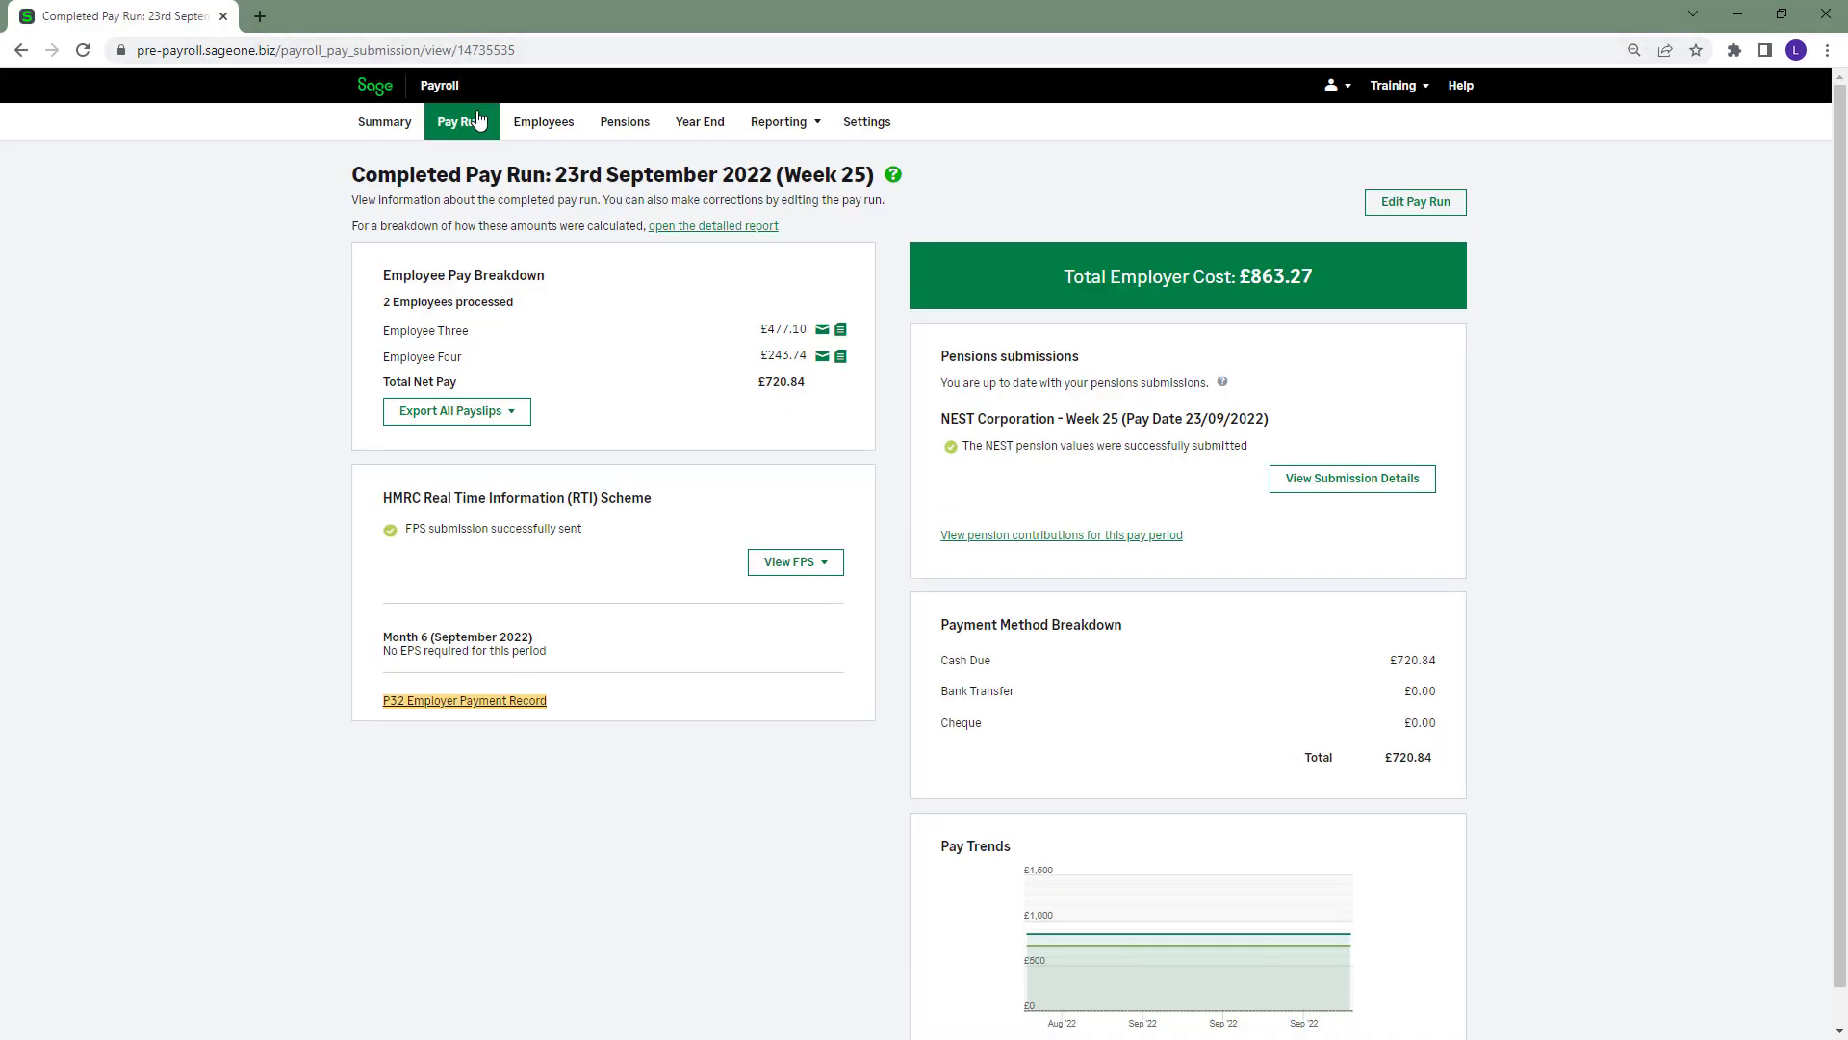
left_click(420, 138)
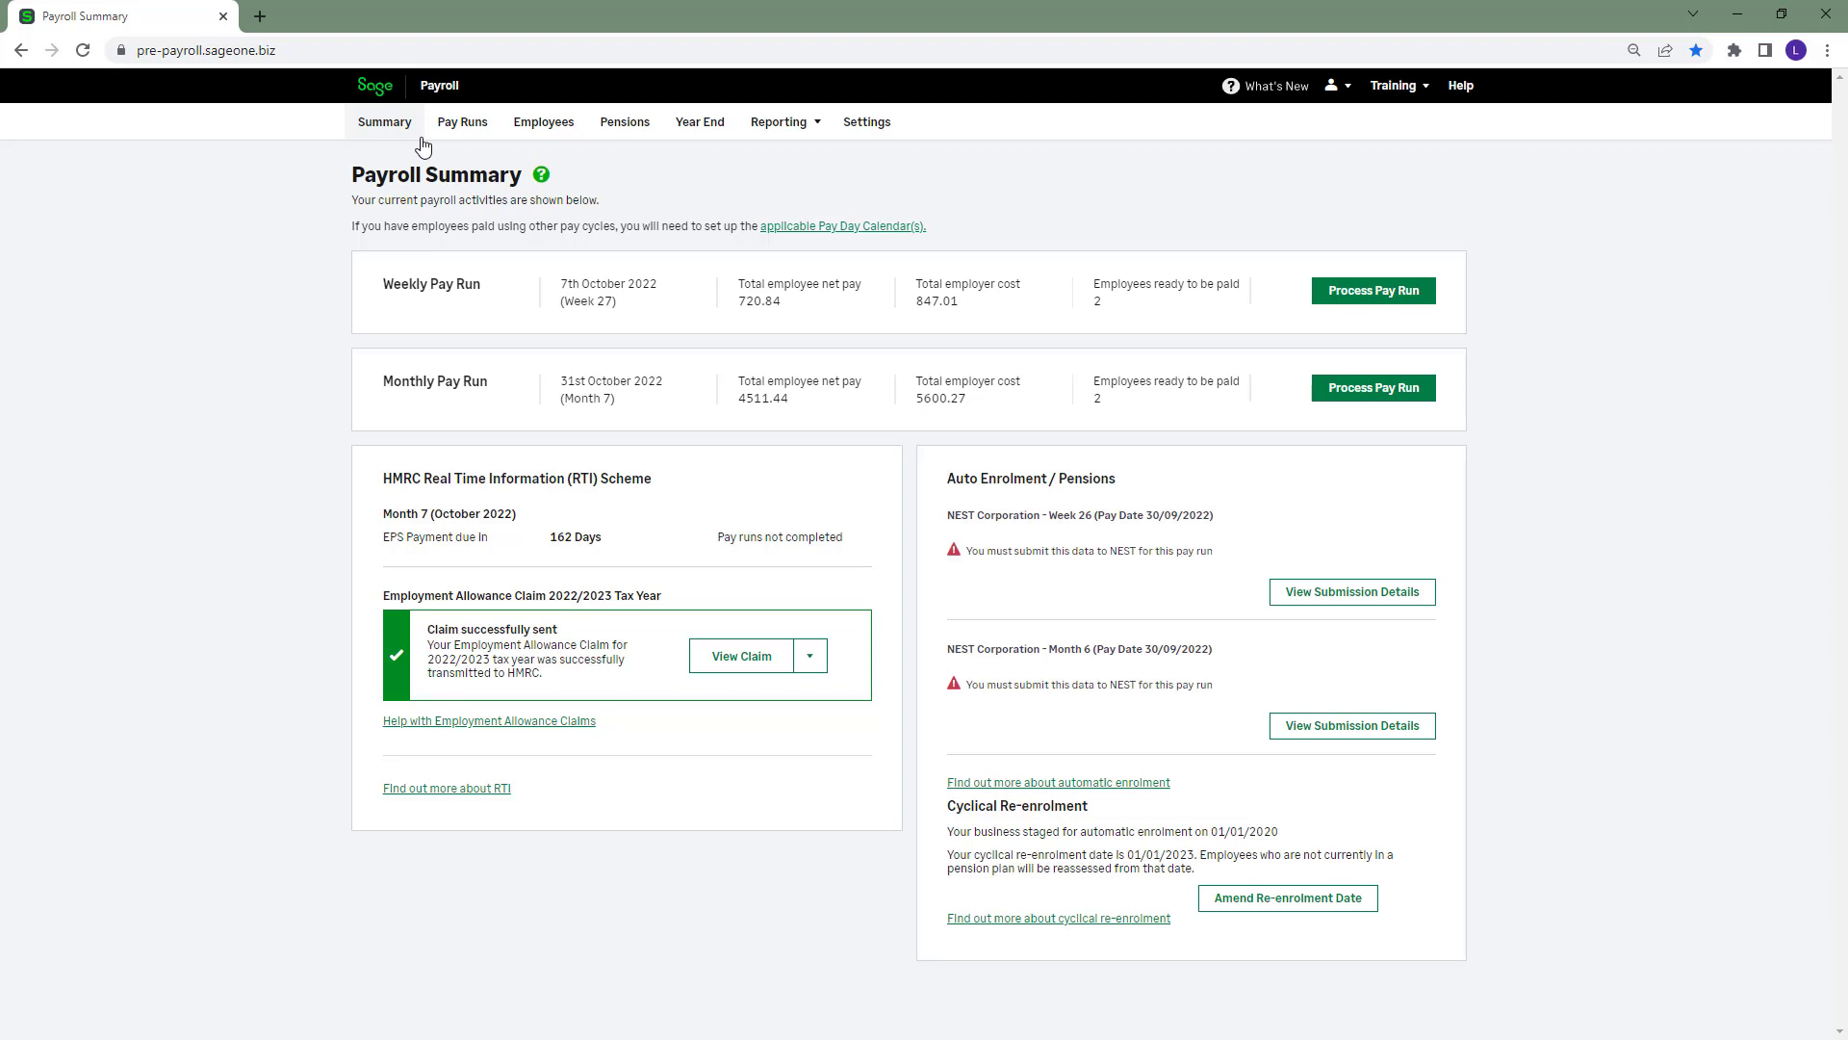
Reopen the completed Week 26 weekly pay run dated 30 Sep 2022 for corrections
left_click(446, 135)
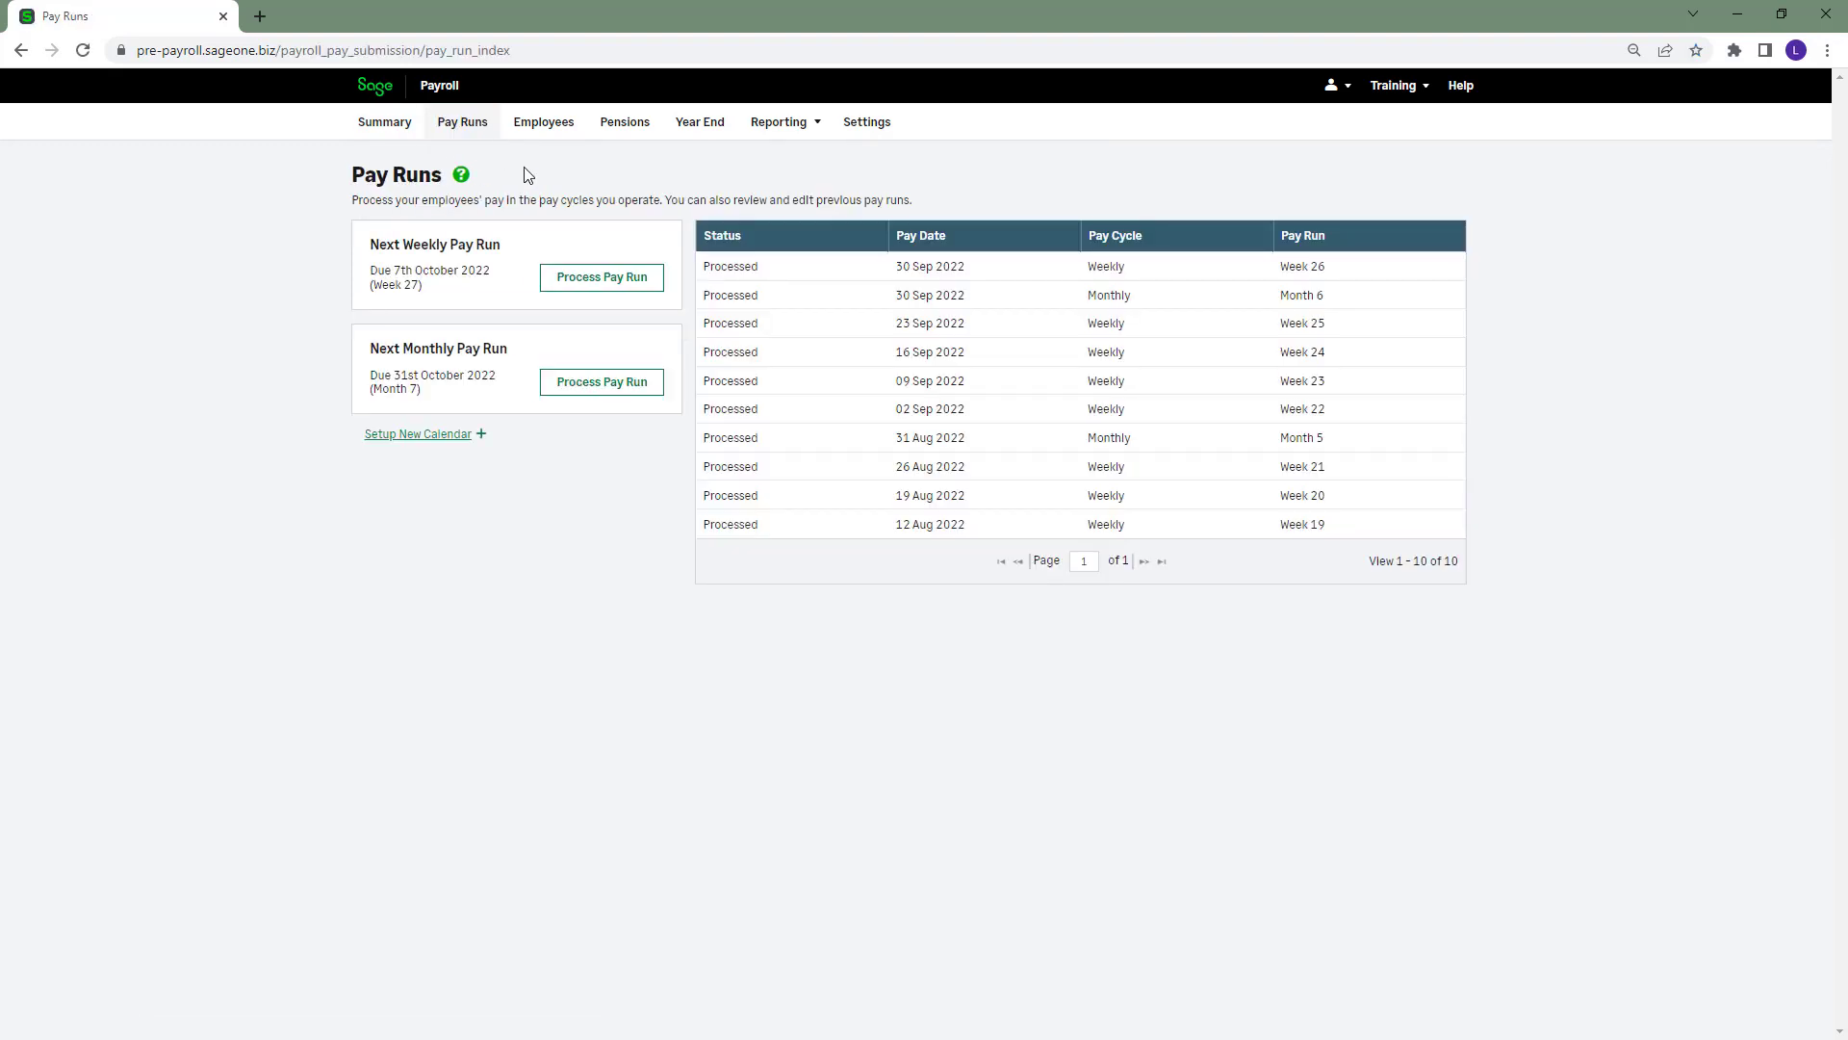
left_click(1054, 274)
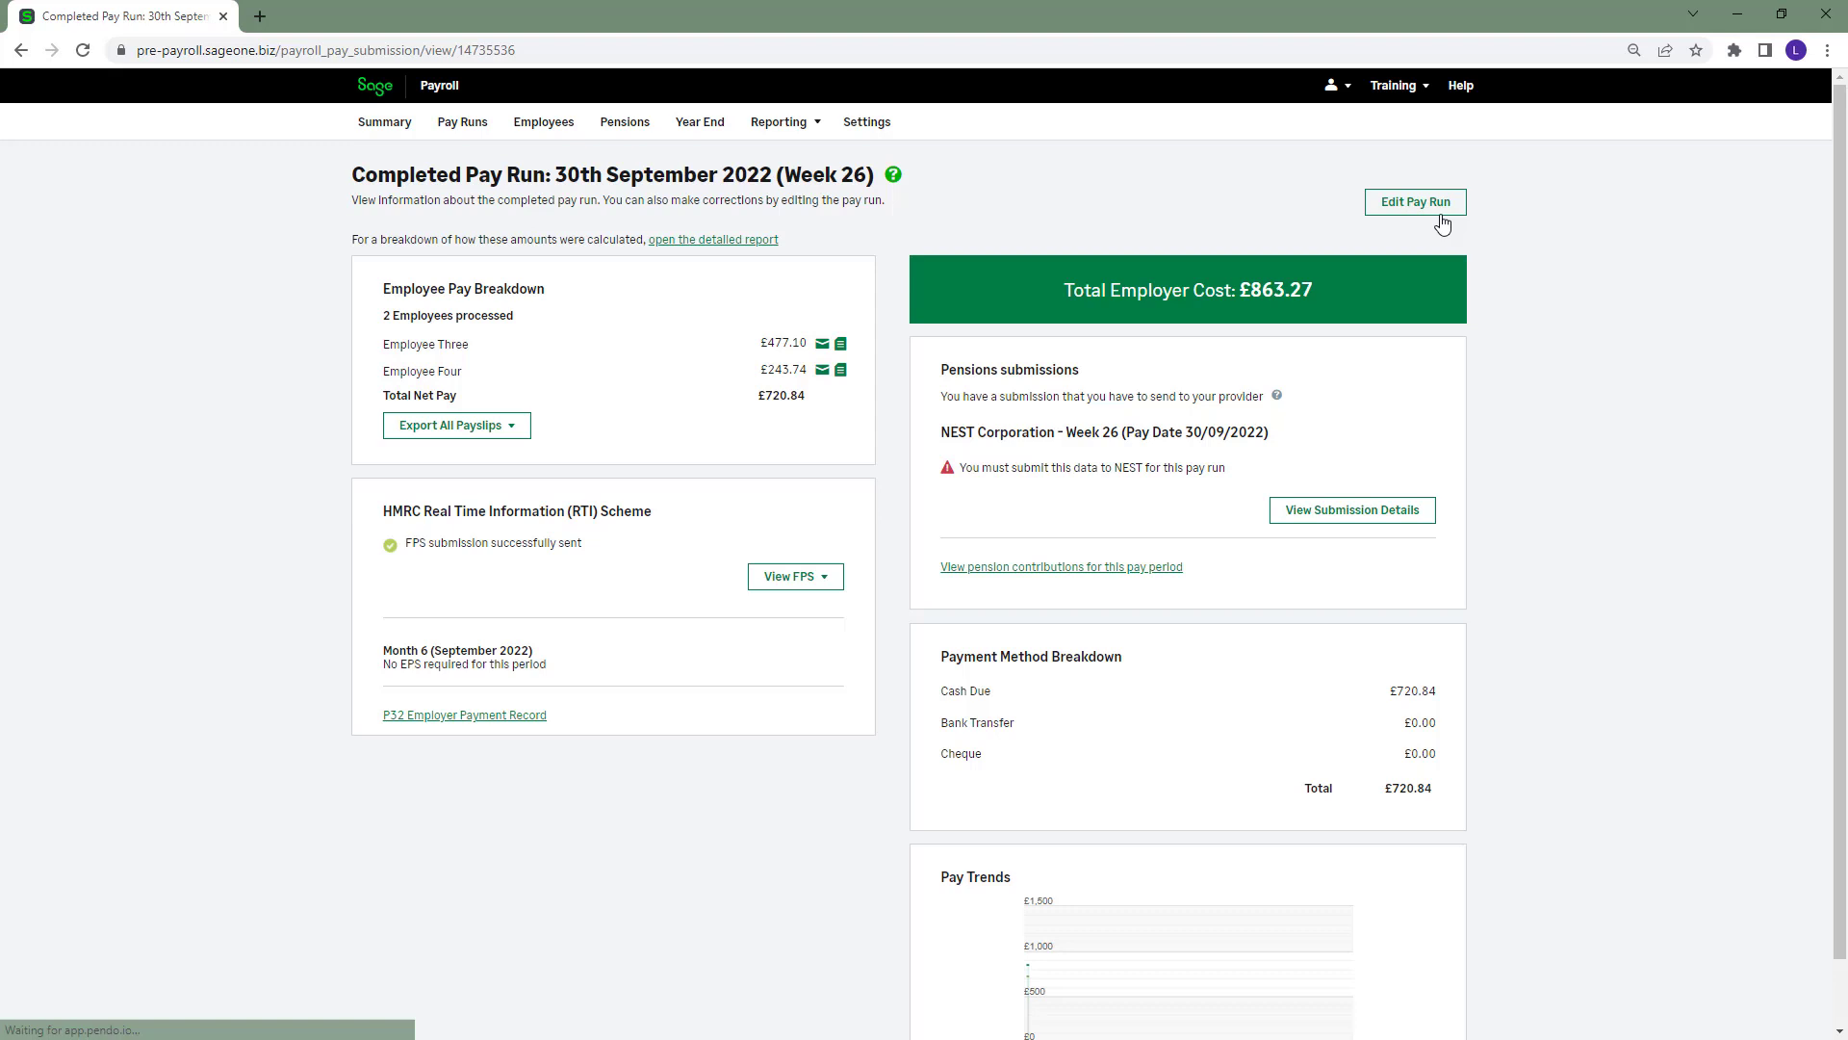
left_click(1441, 217)
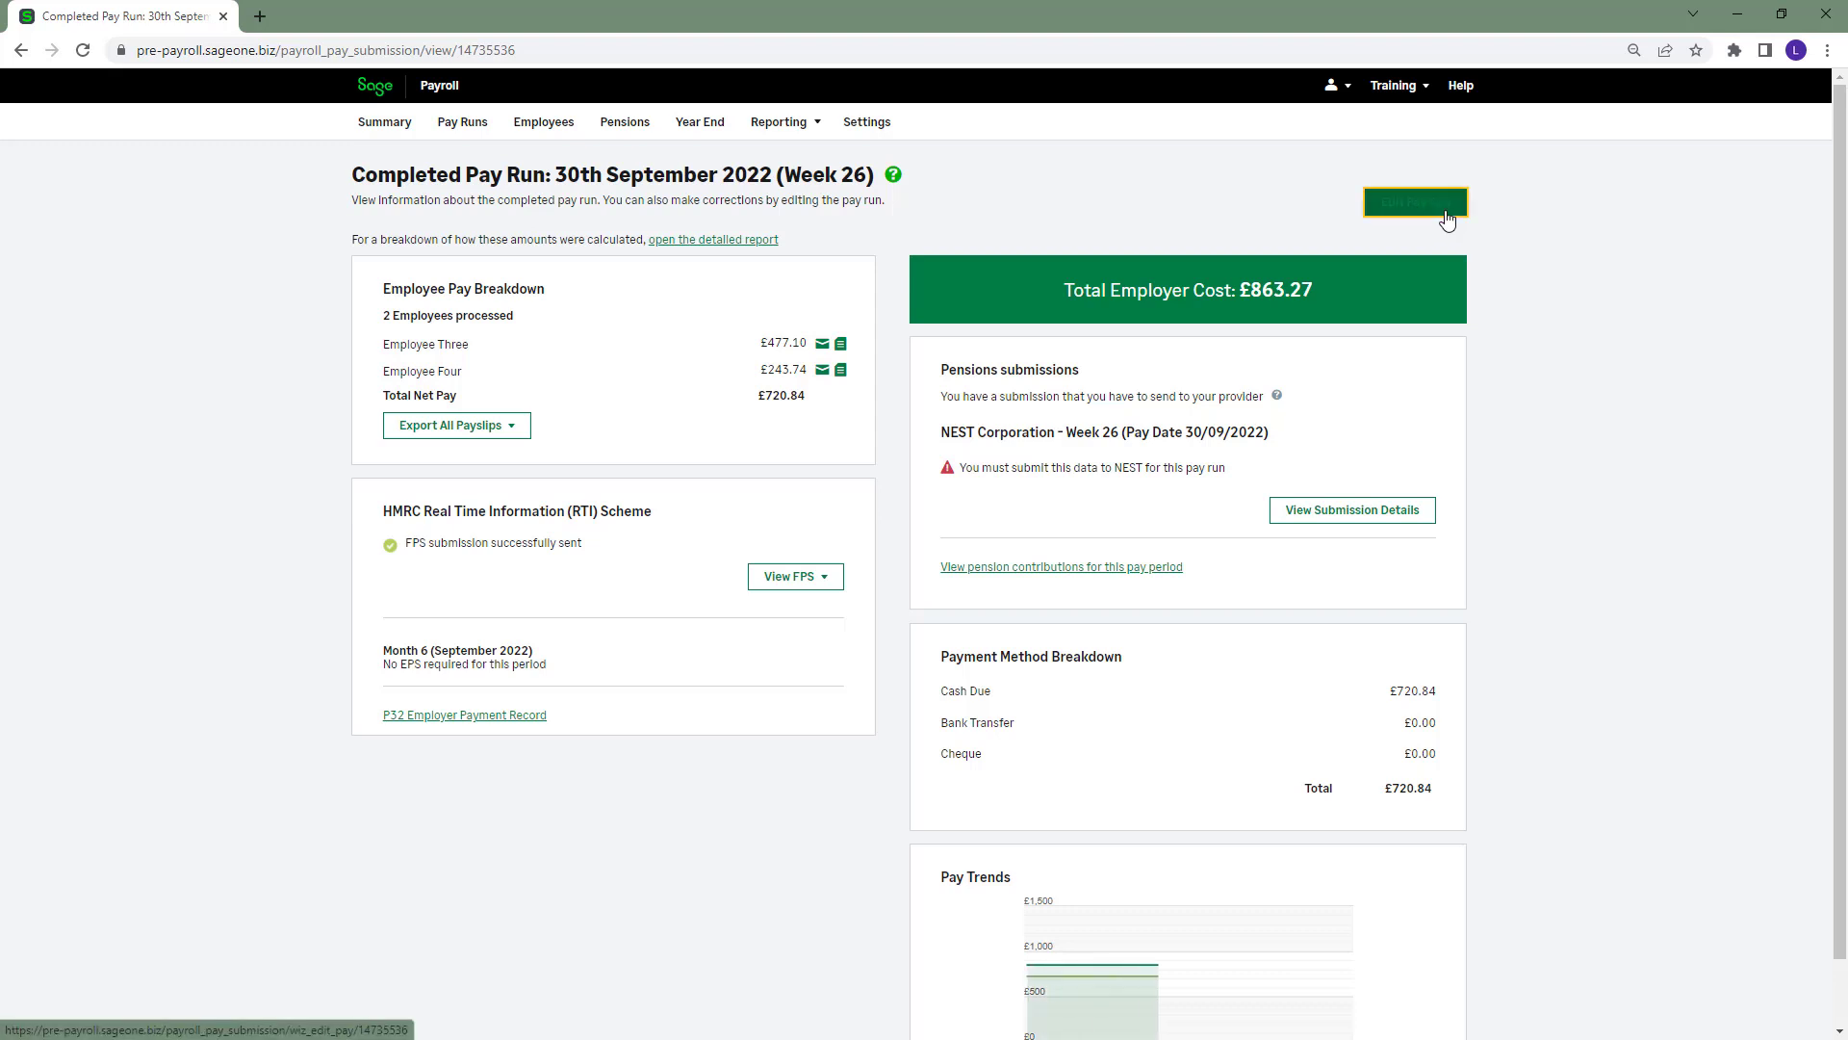
left_click(1018, 722)
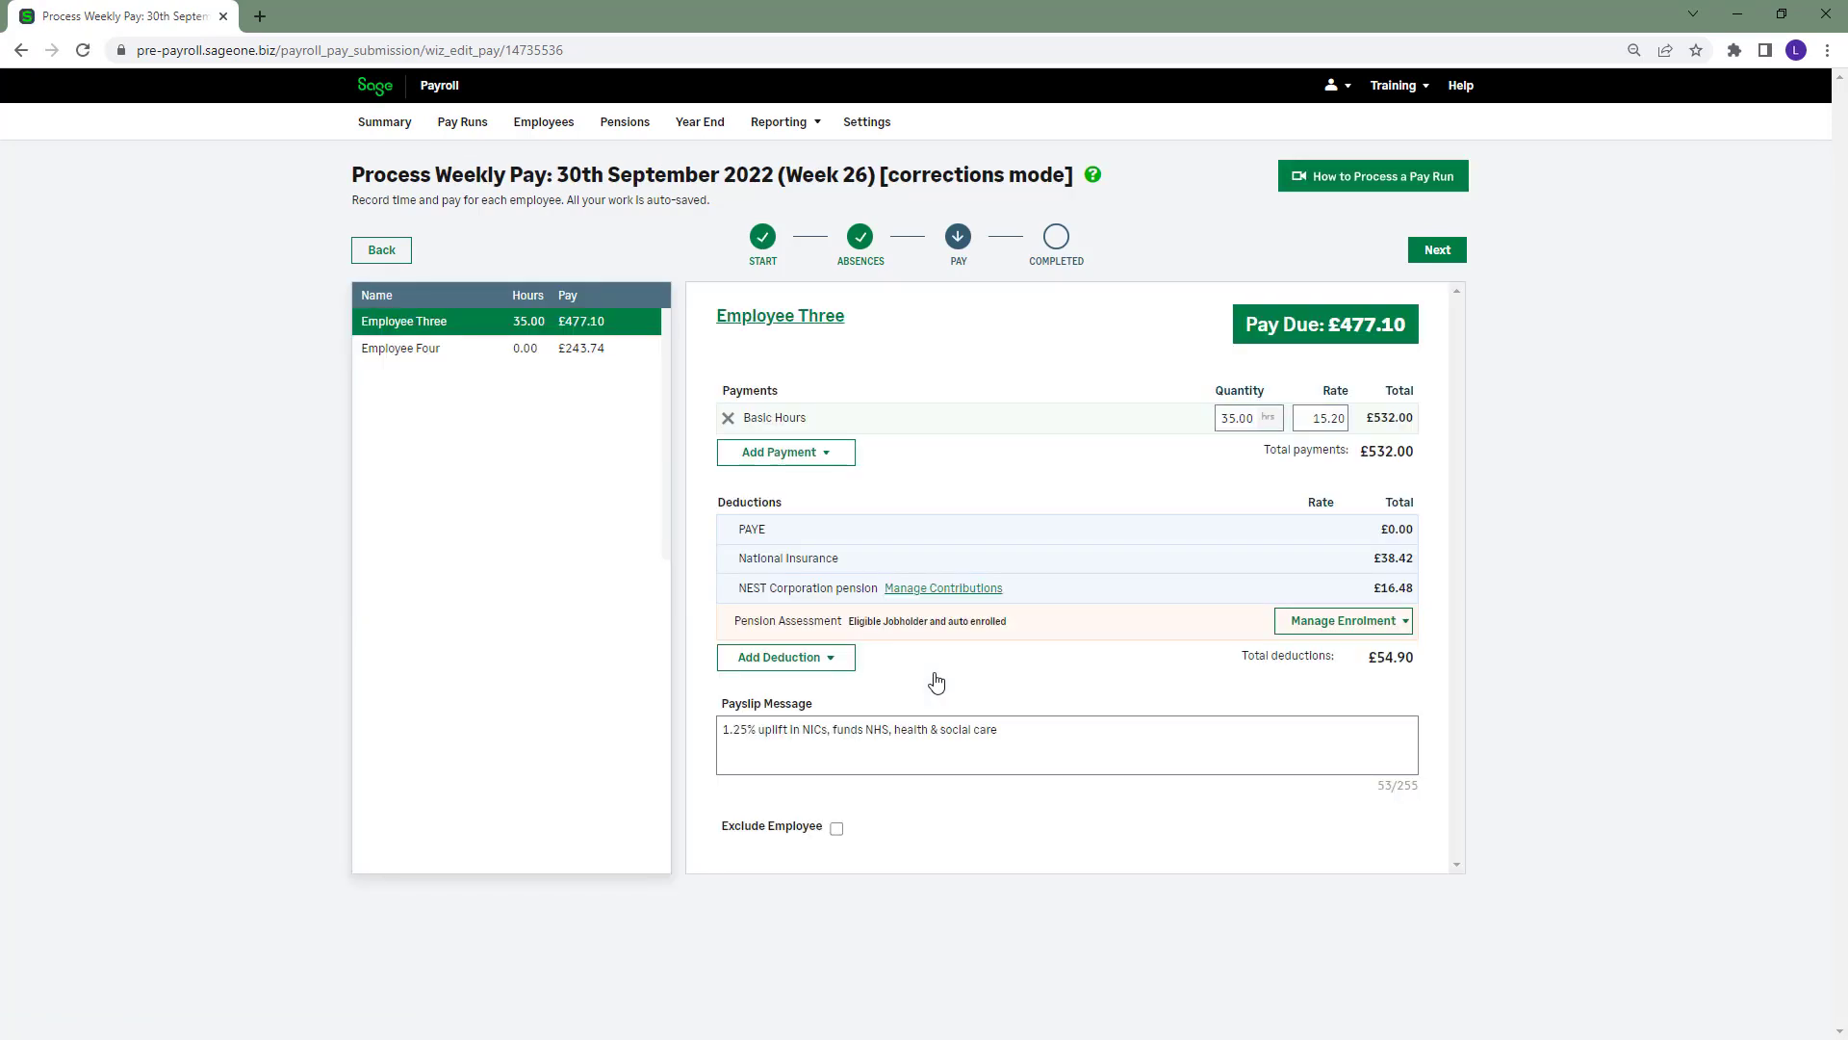
Add 5 overtime hours at a rate of 20.00 to Employee Three's pay and complete the corrected Week 26 pay run
left_click(842, 464)
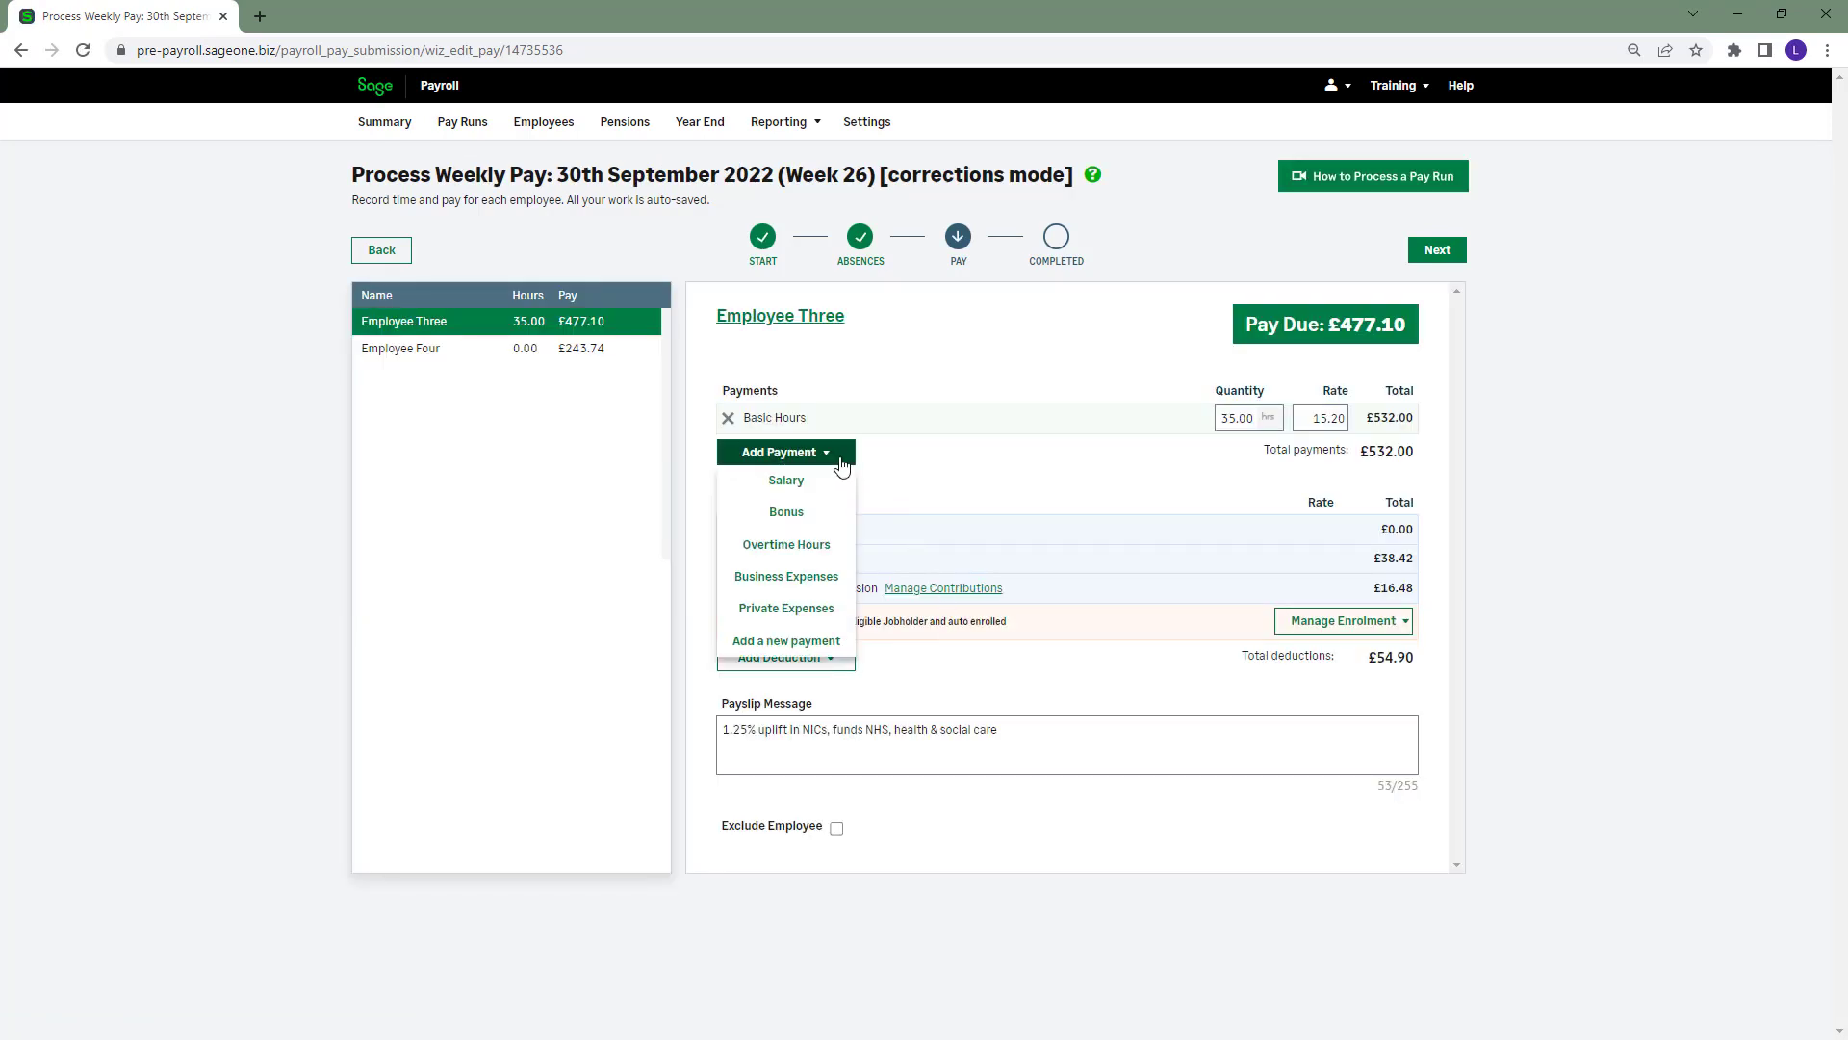
left_click(827, 543)
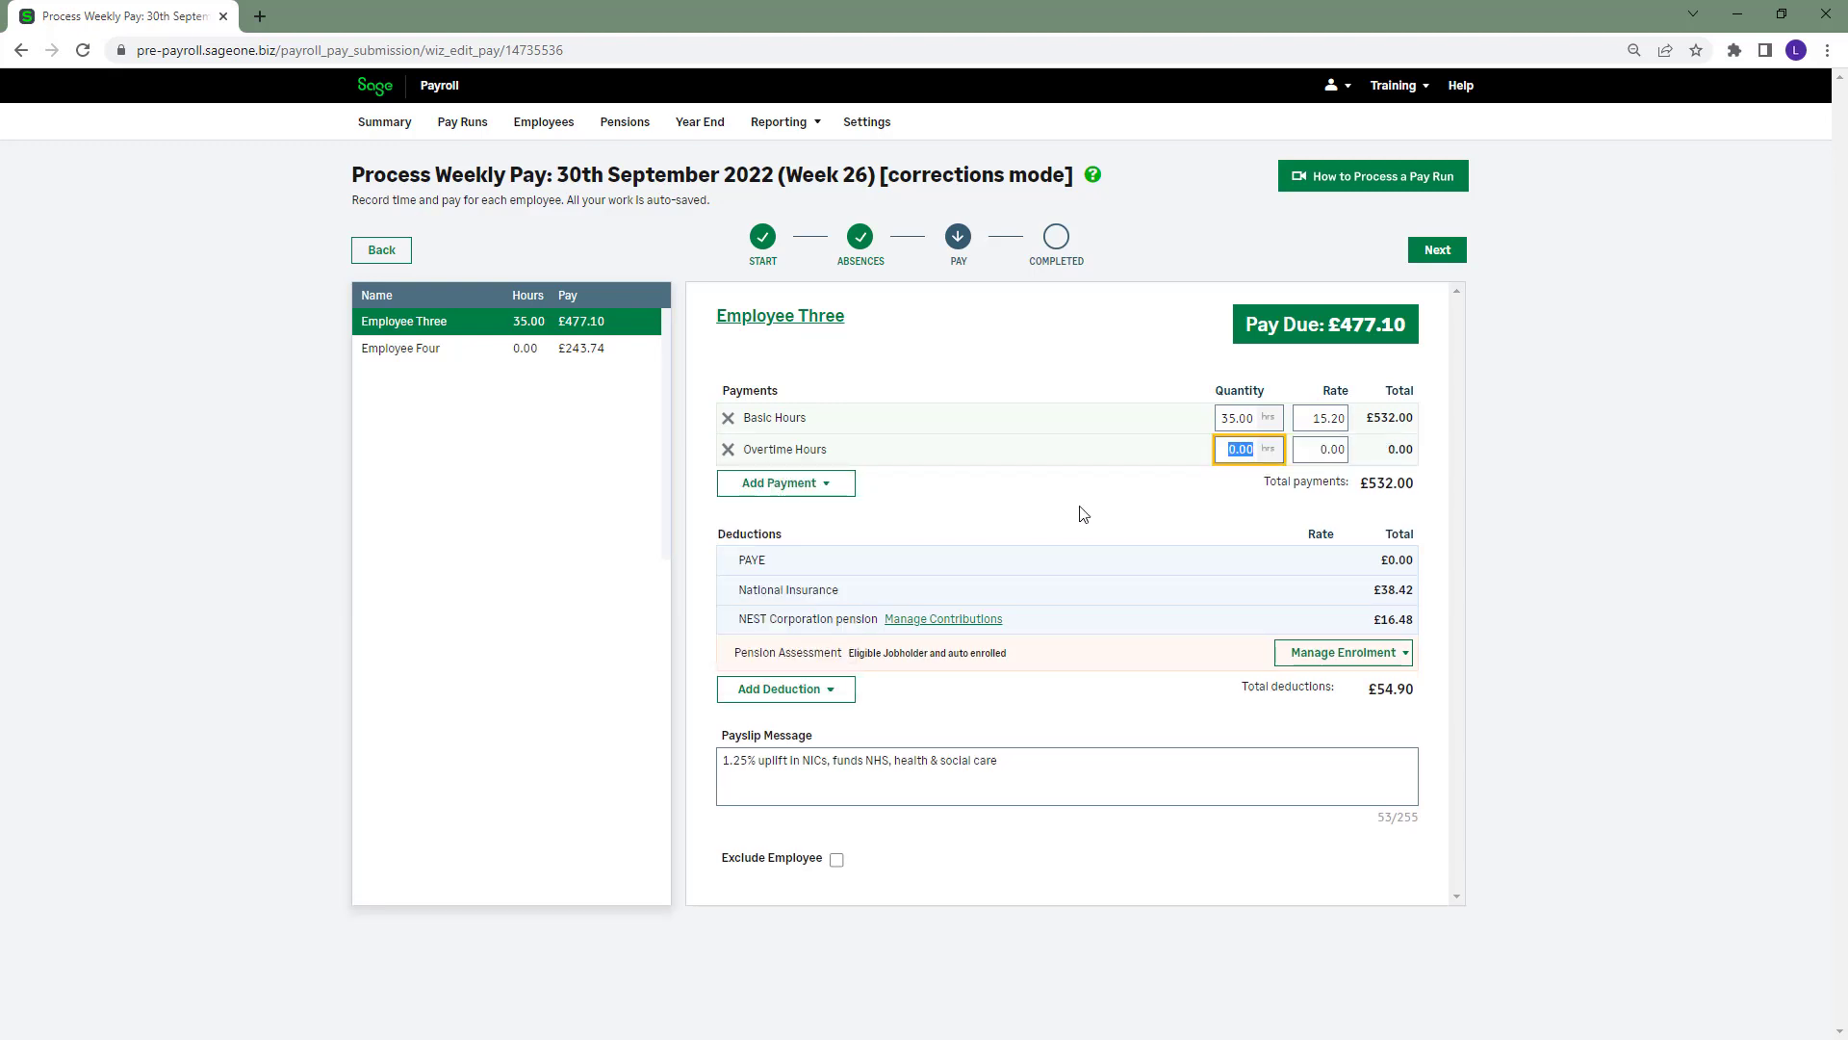
type("5")
left_click(1304, 450)
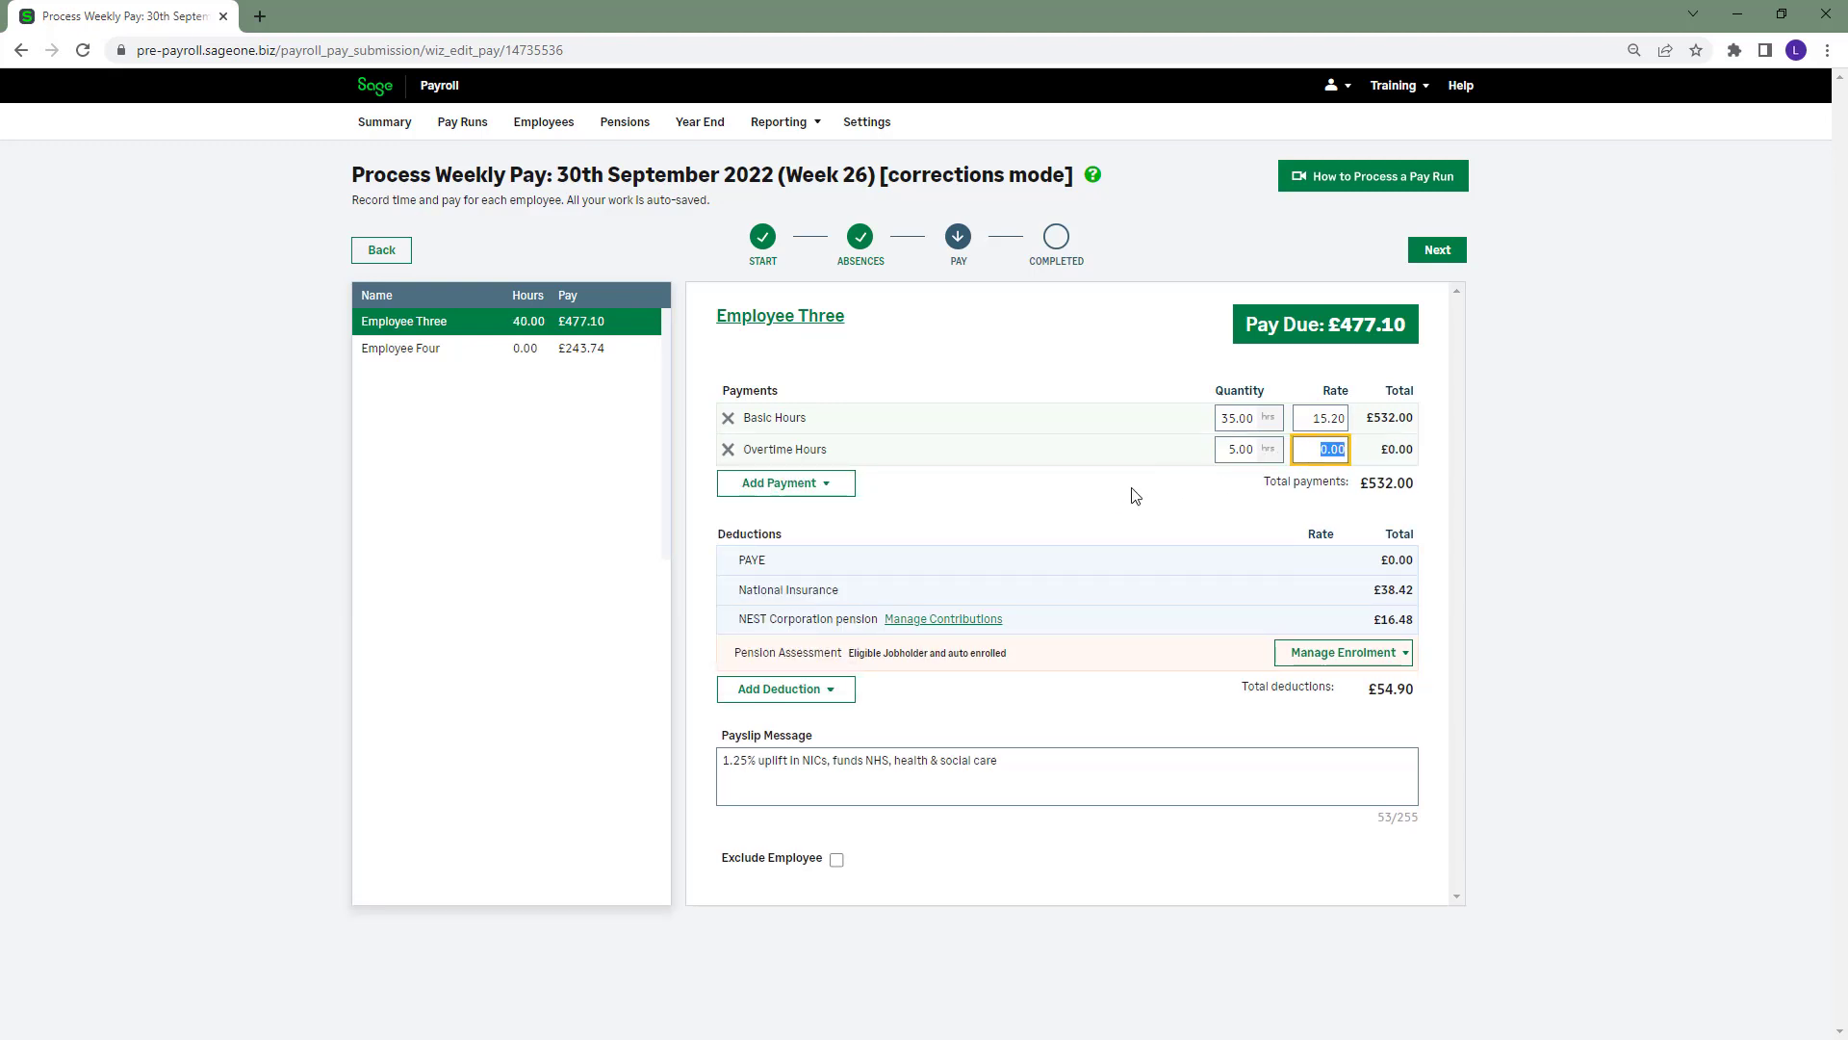
type("20")
left_click(1132, 496)
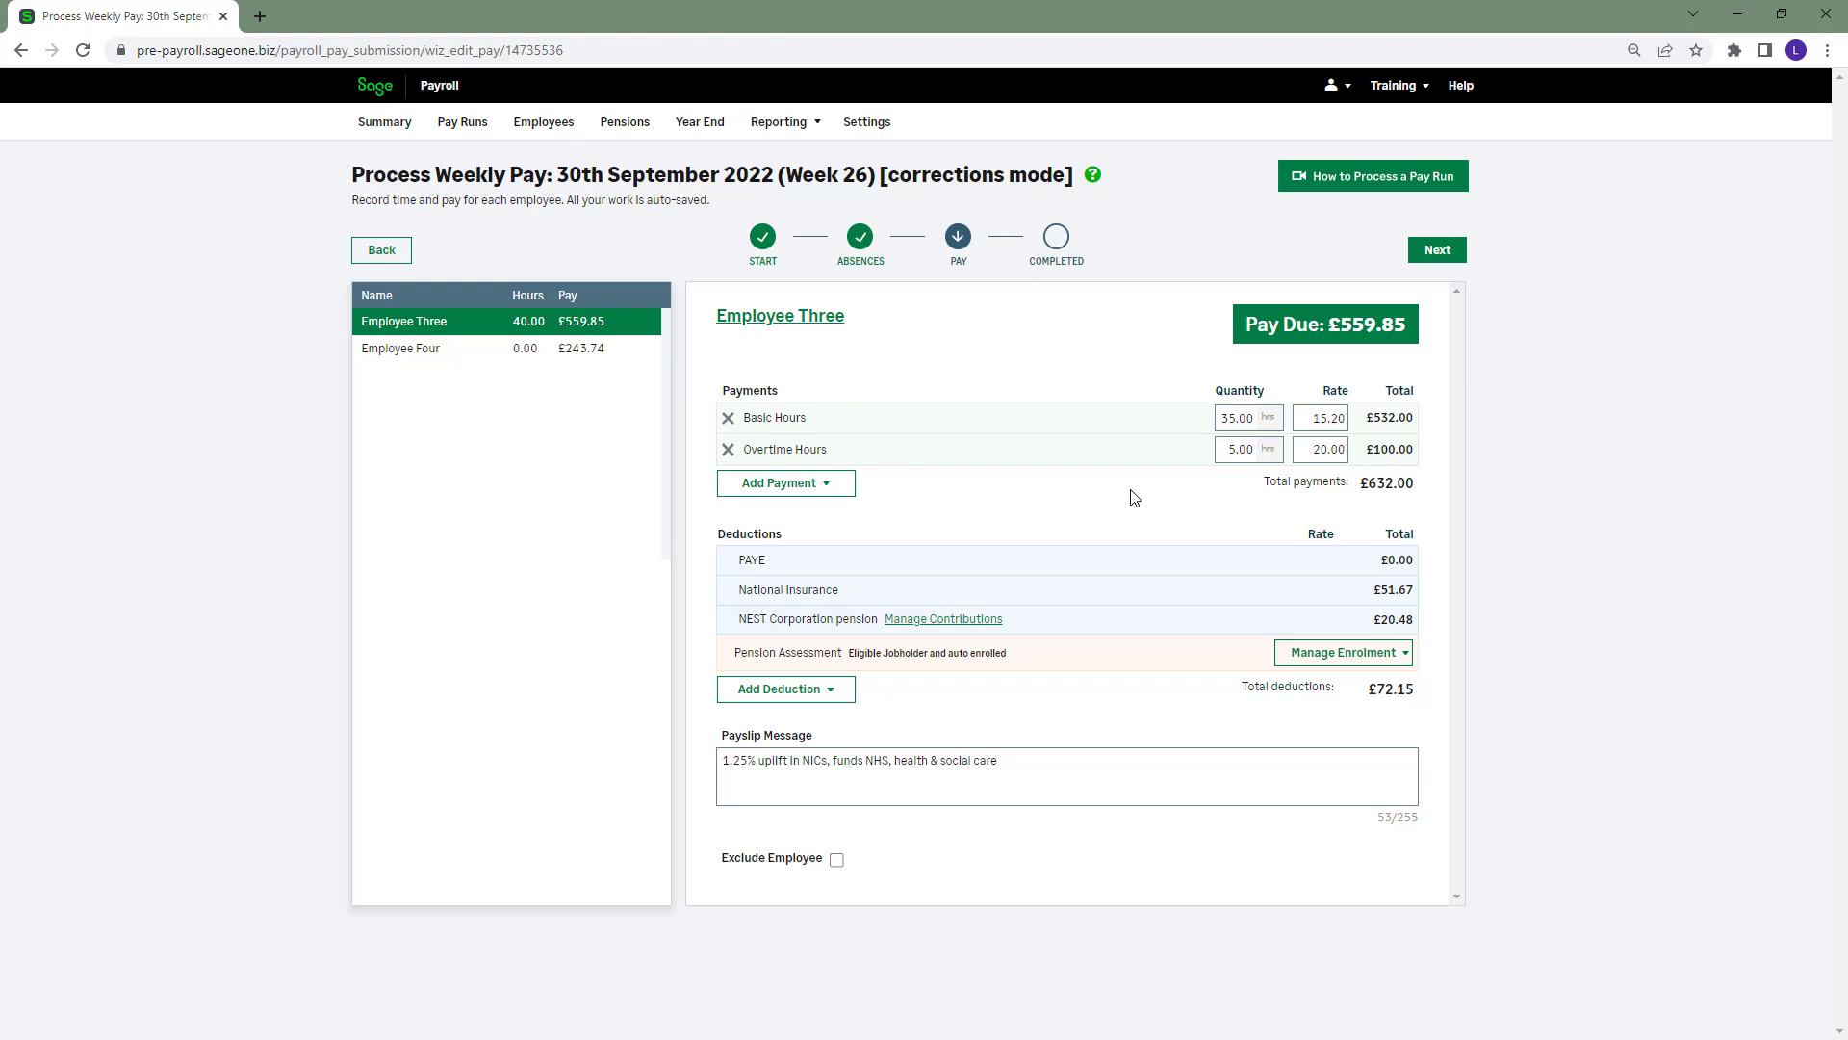
left_click(1416, 255)
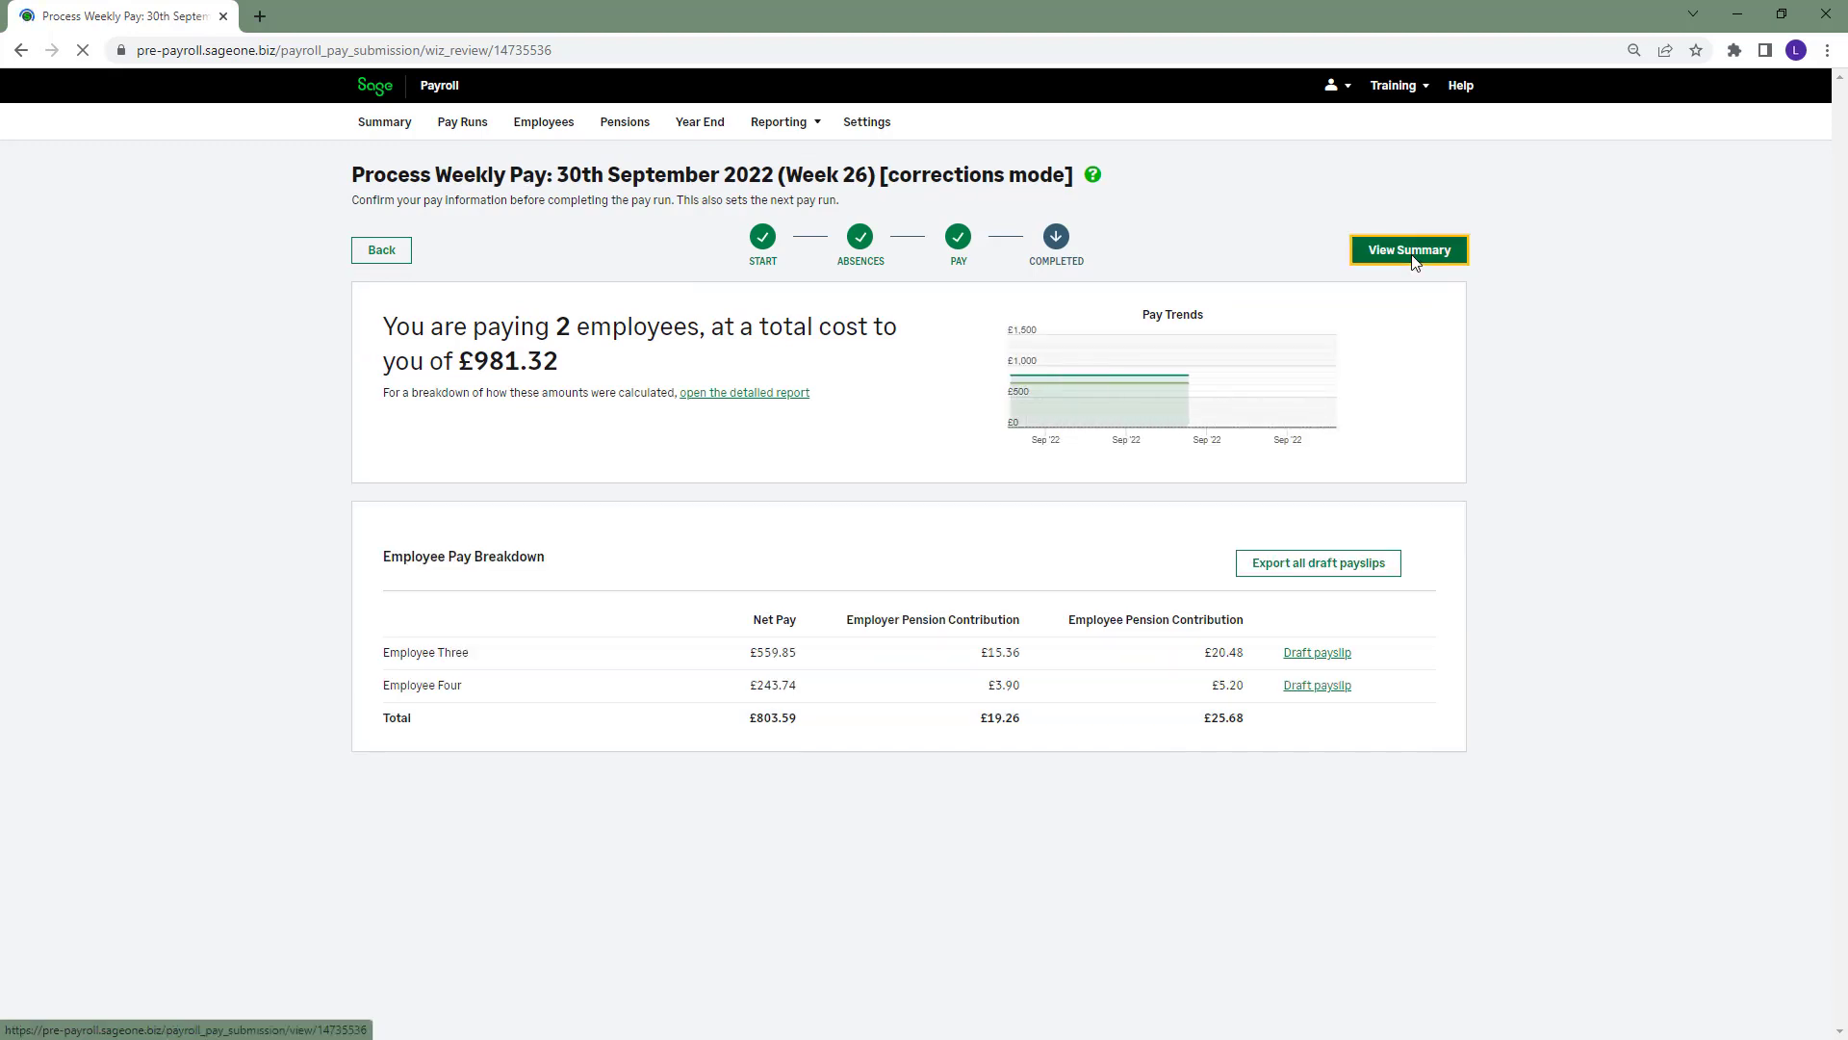
left_click(1411, 253)
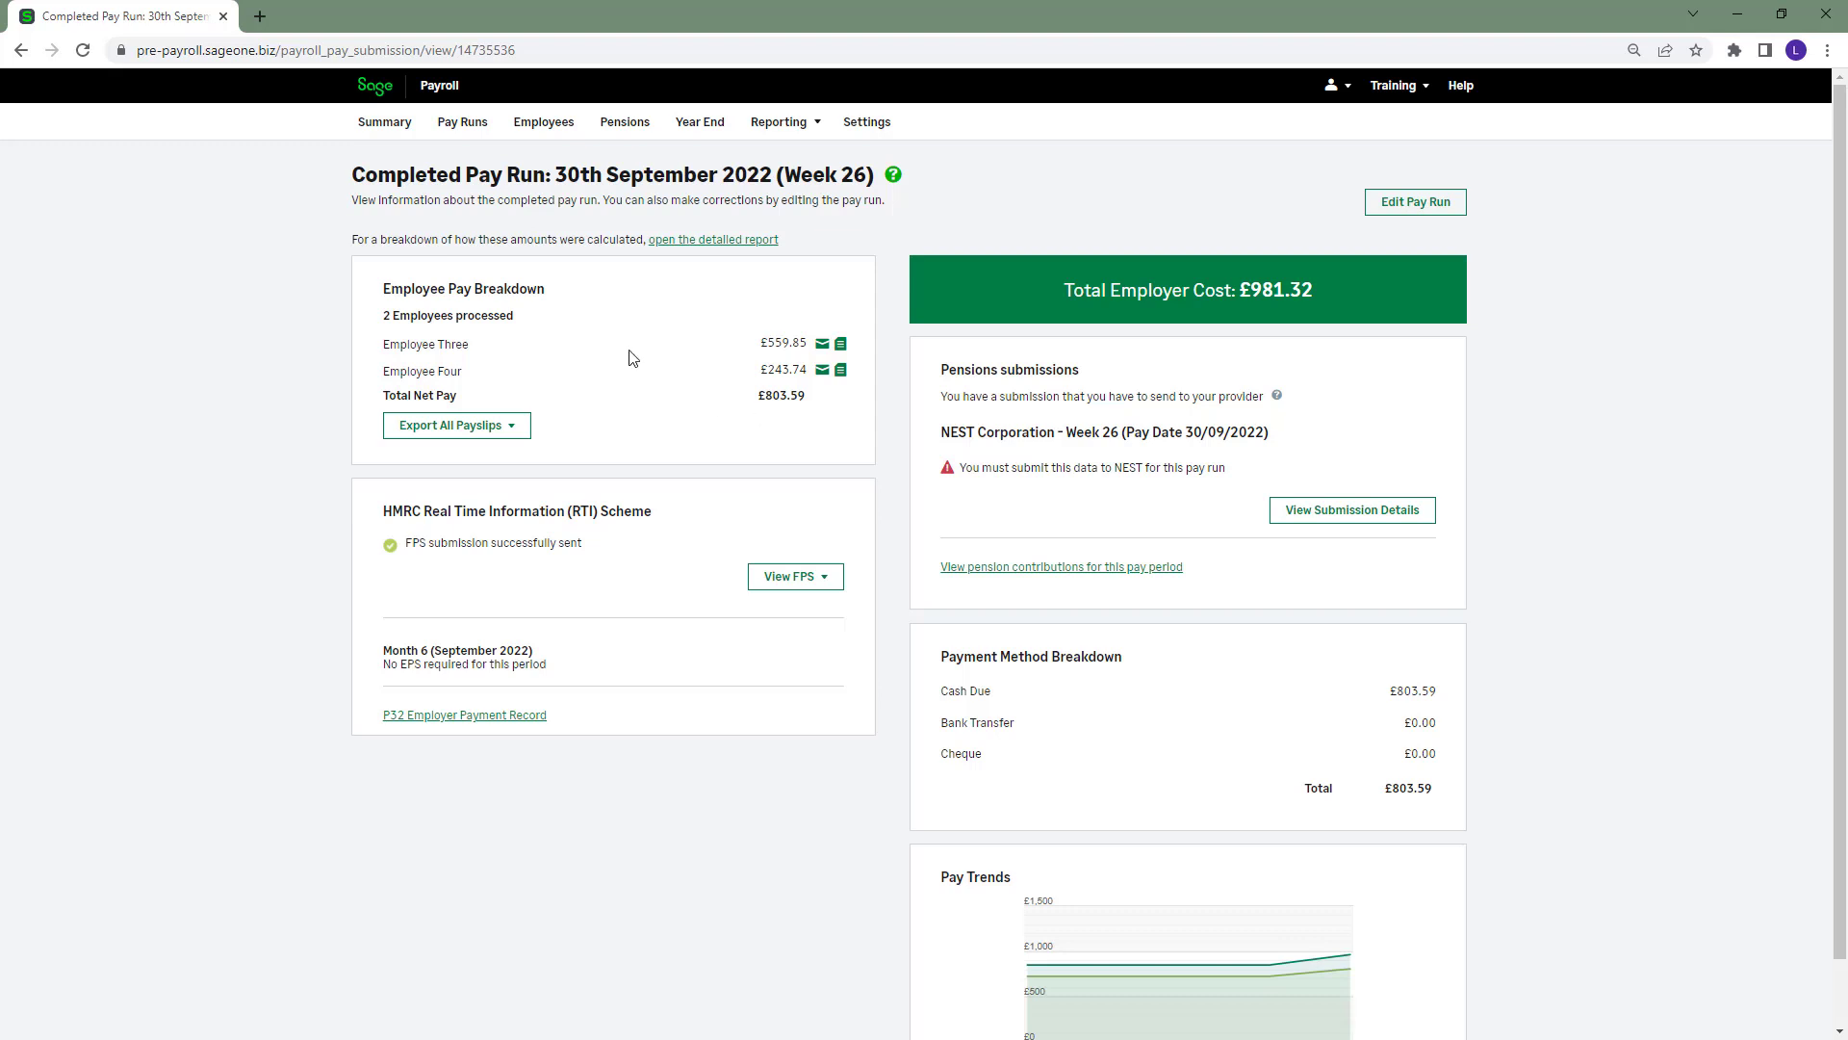
Start the Week 27 weekly pay run dated 07/10/2022, add no absences, and check Employee Three's Correction payment line
left_click(395, 136)
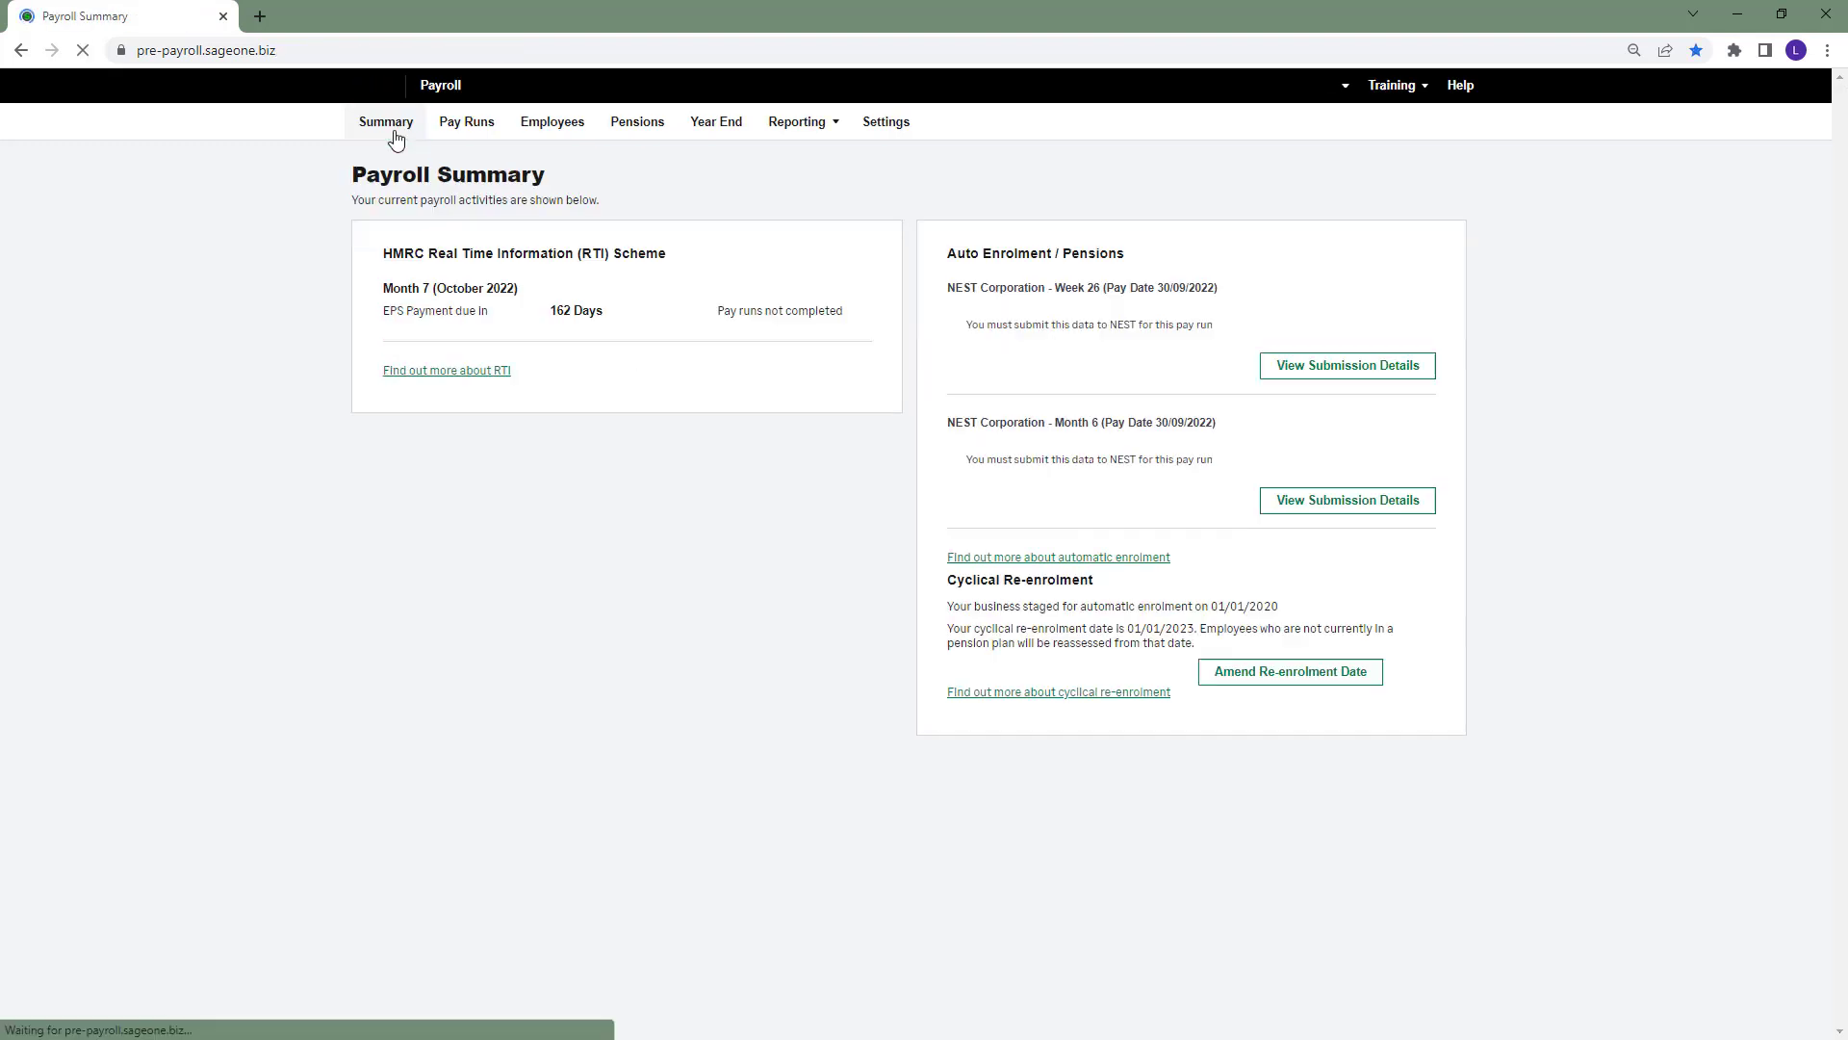
left_click(1369, 291)
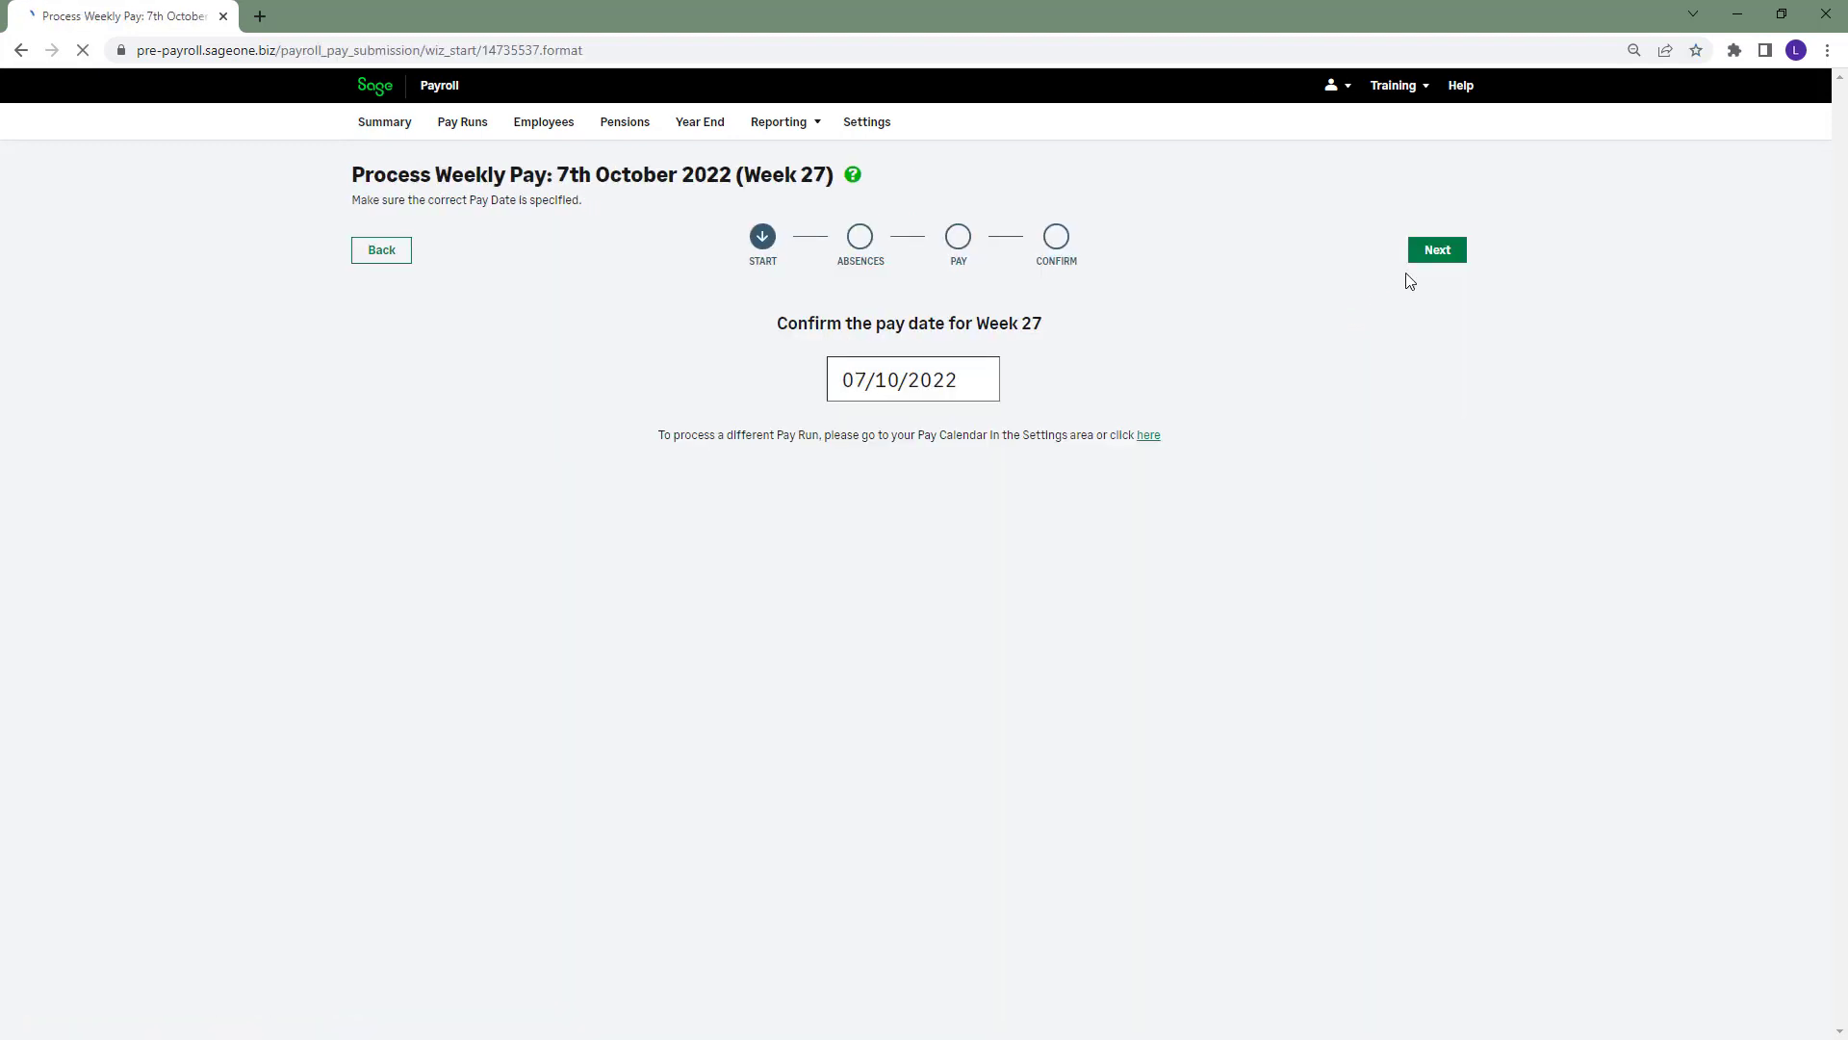
left_click(1424, 258)
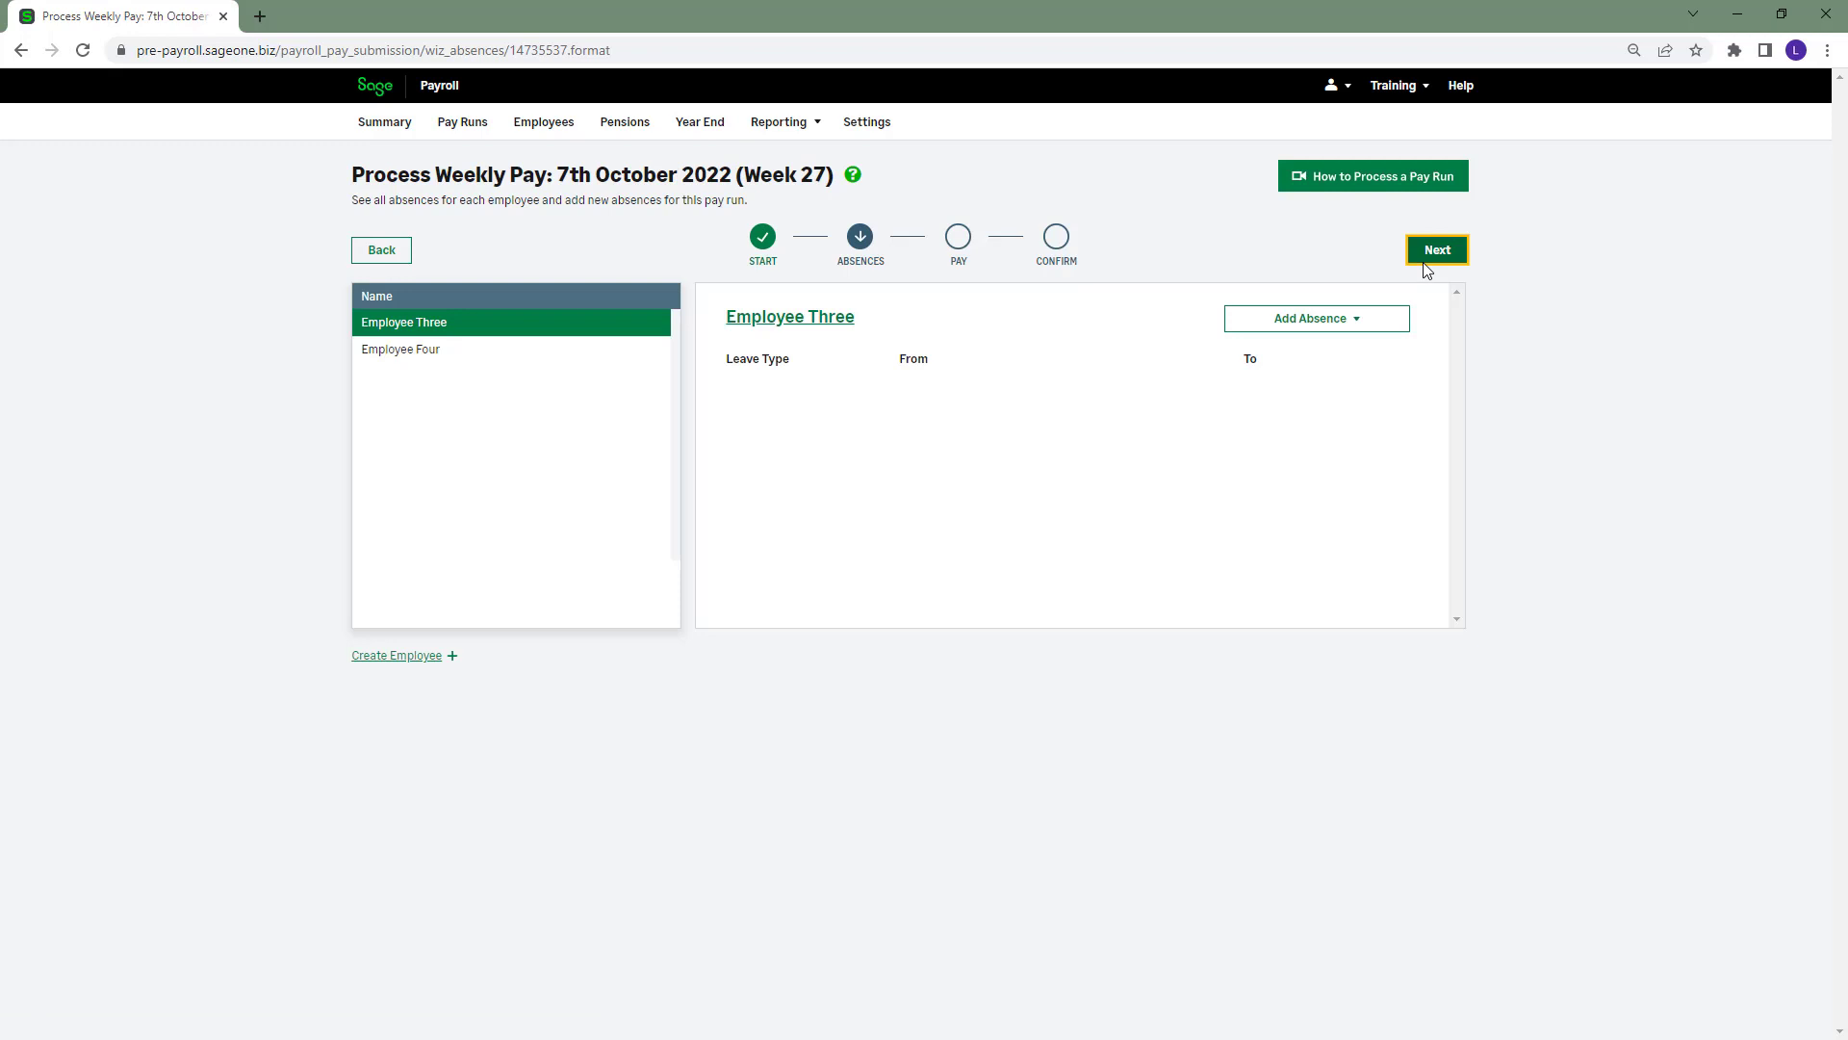
left_click(1425, 256)
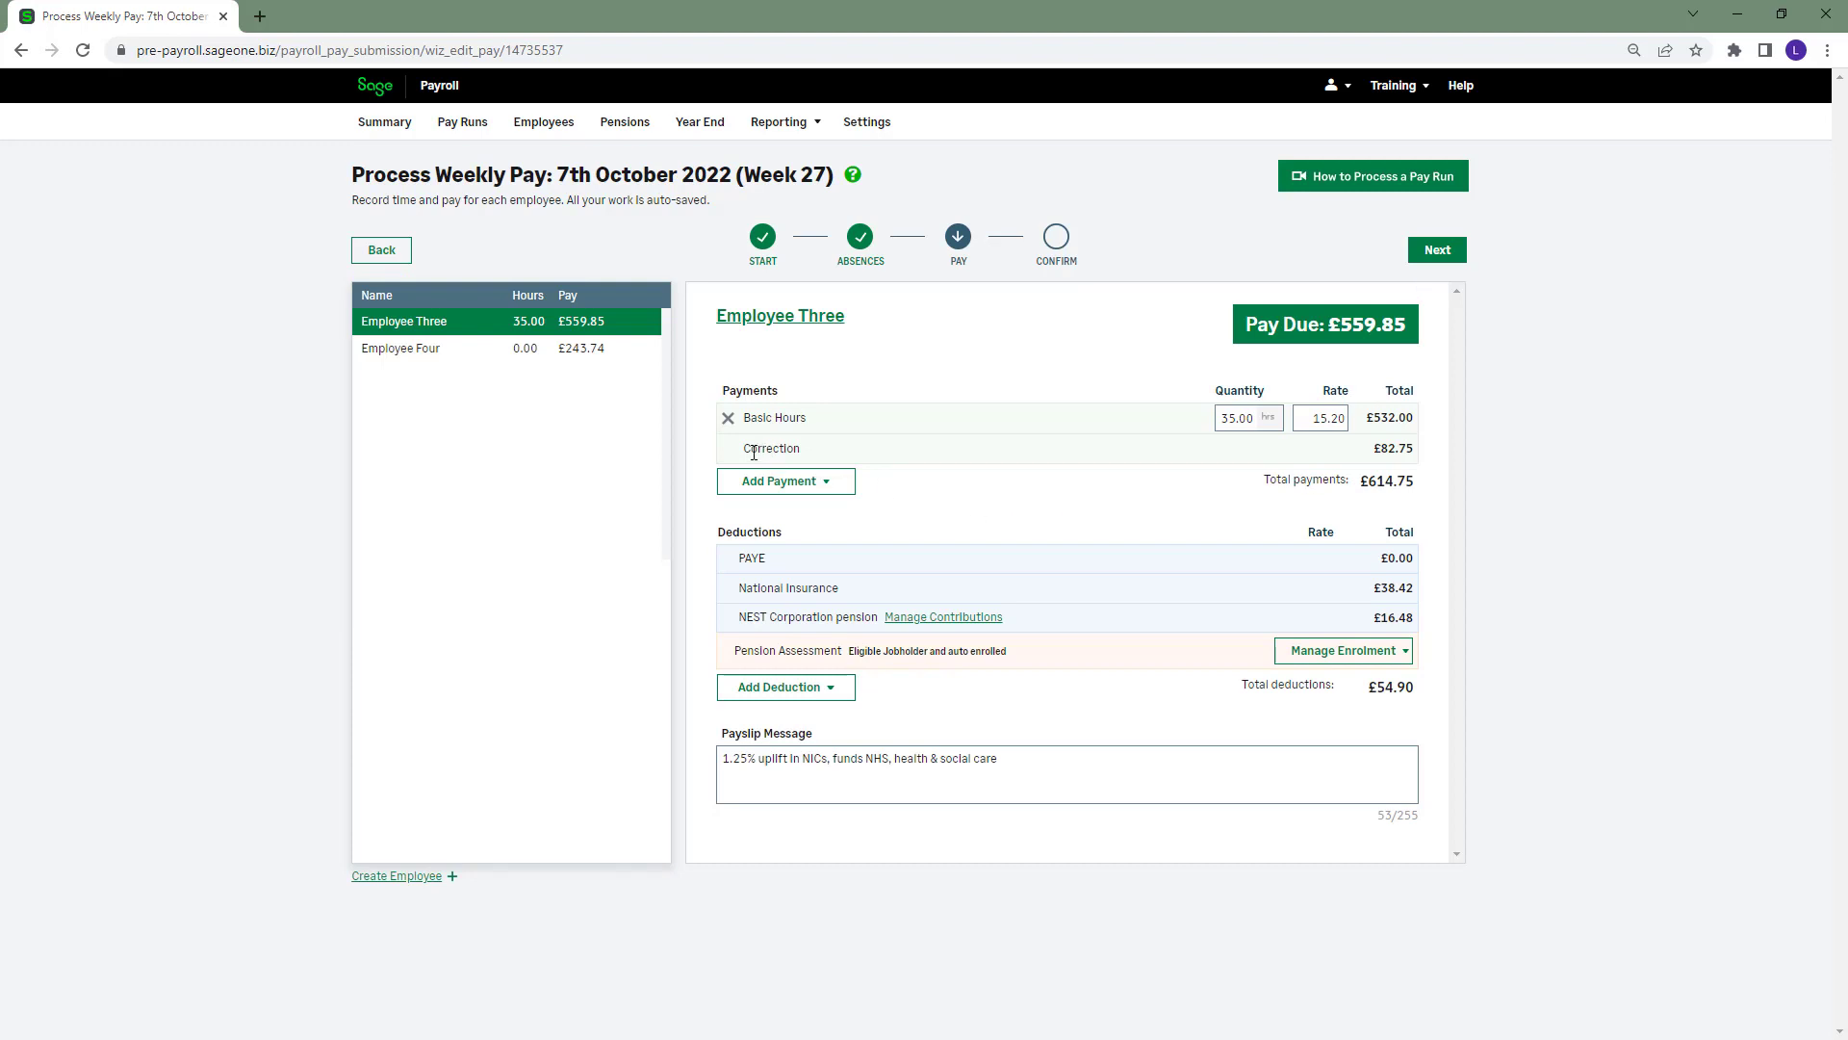
left_click_drag(746, 449, 838, 454)
left_click(1177, 515)
Create a payment named Correction Reversal for Employee Three, using the Expenses category and Business Expenses type, and save it
left_click(809, 484)
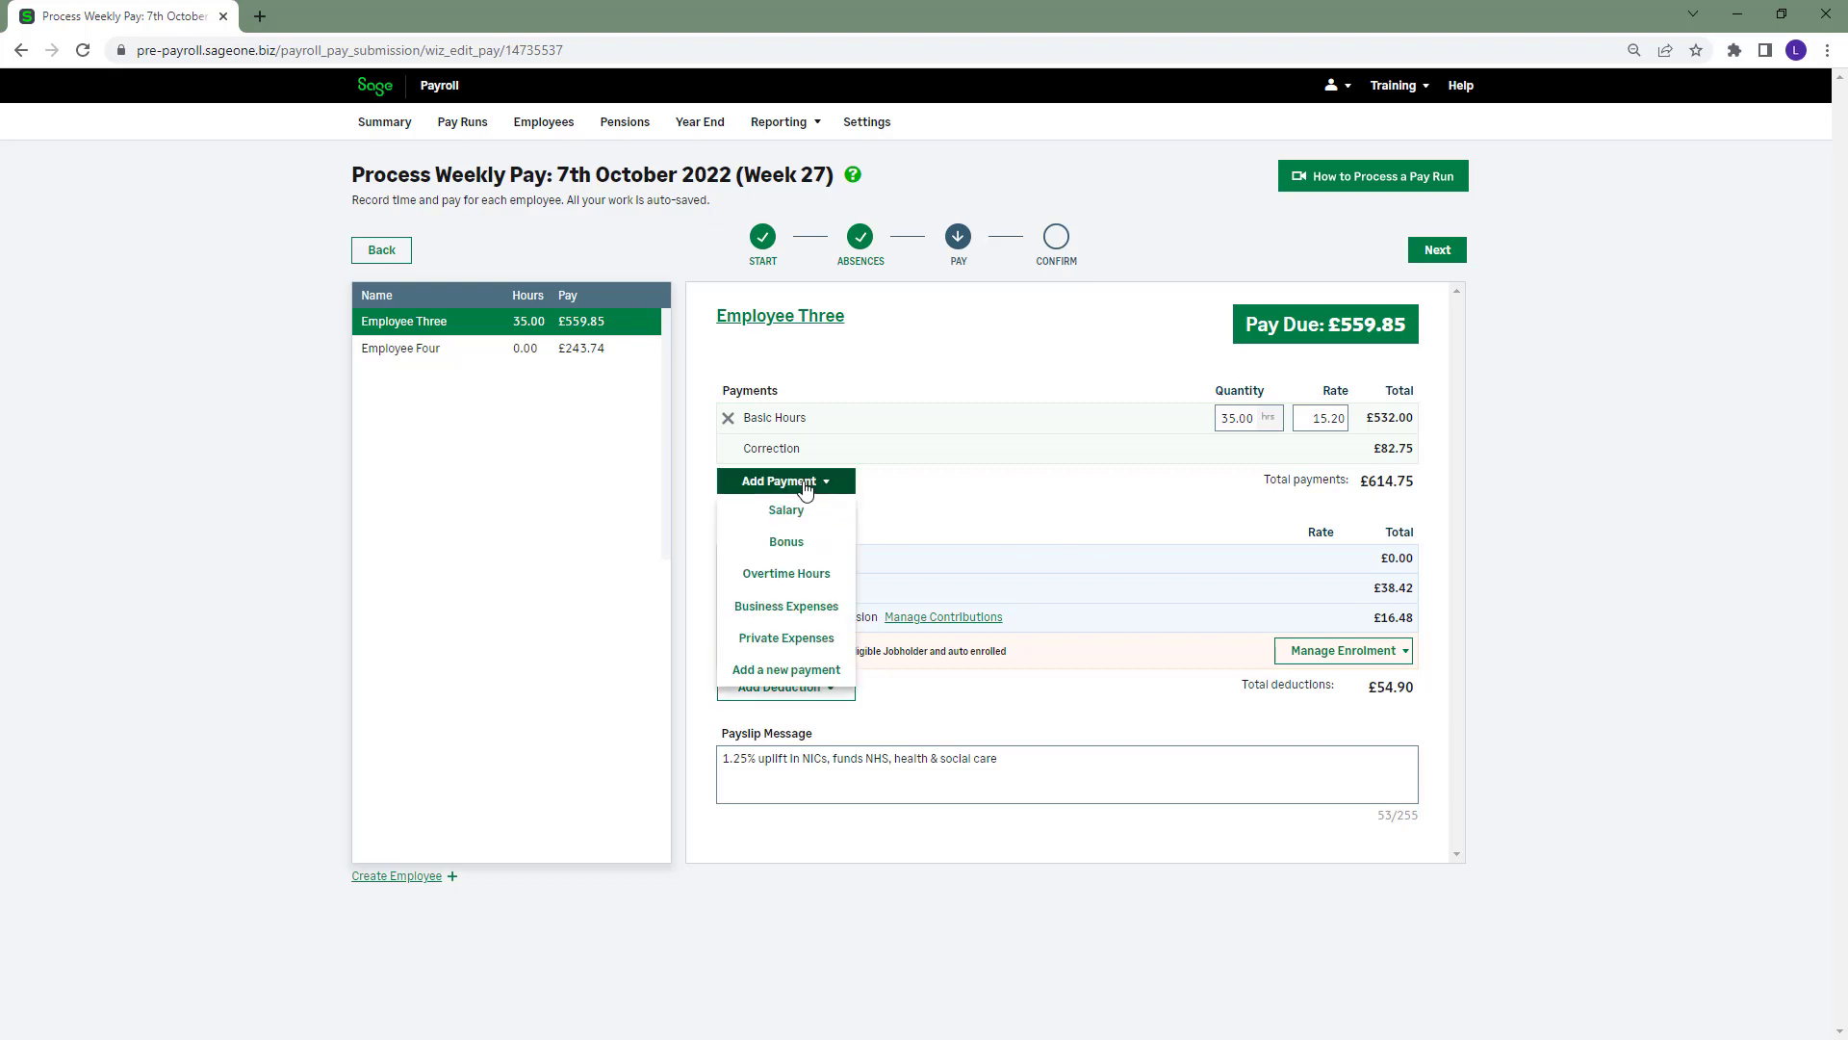
left_click(823, 670)
left_click(919, 248)
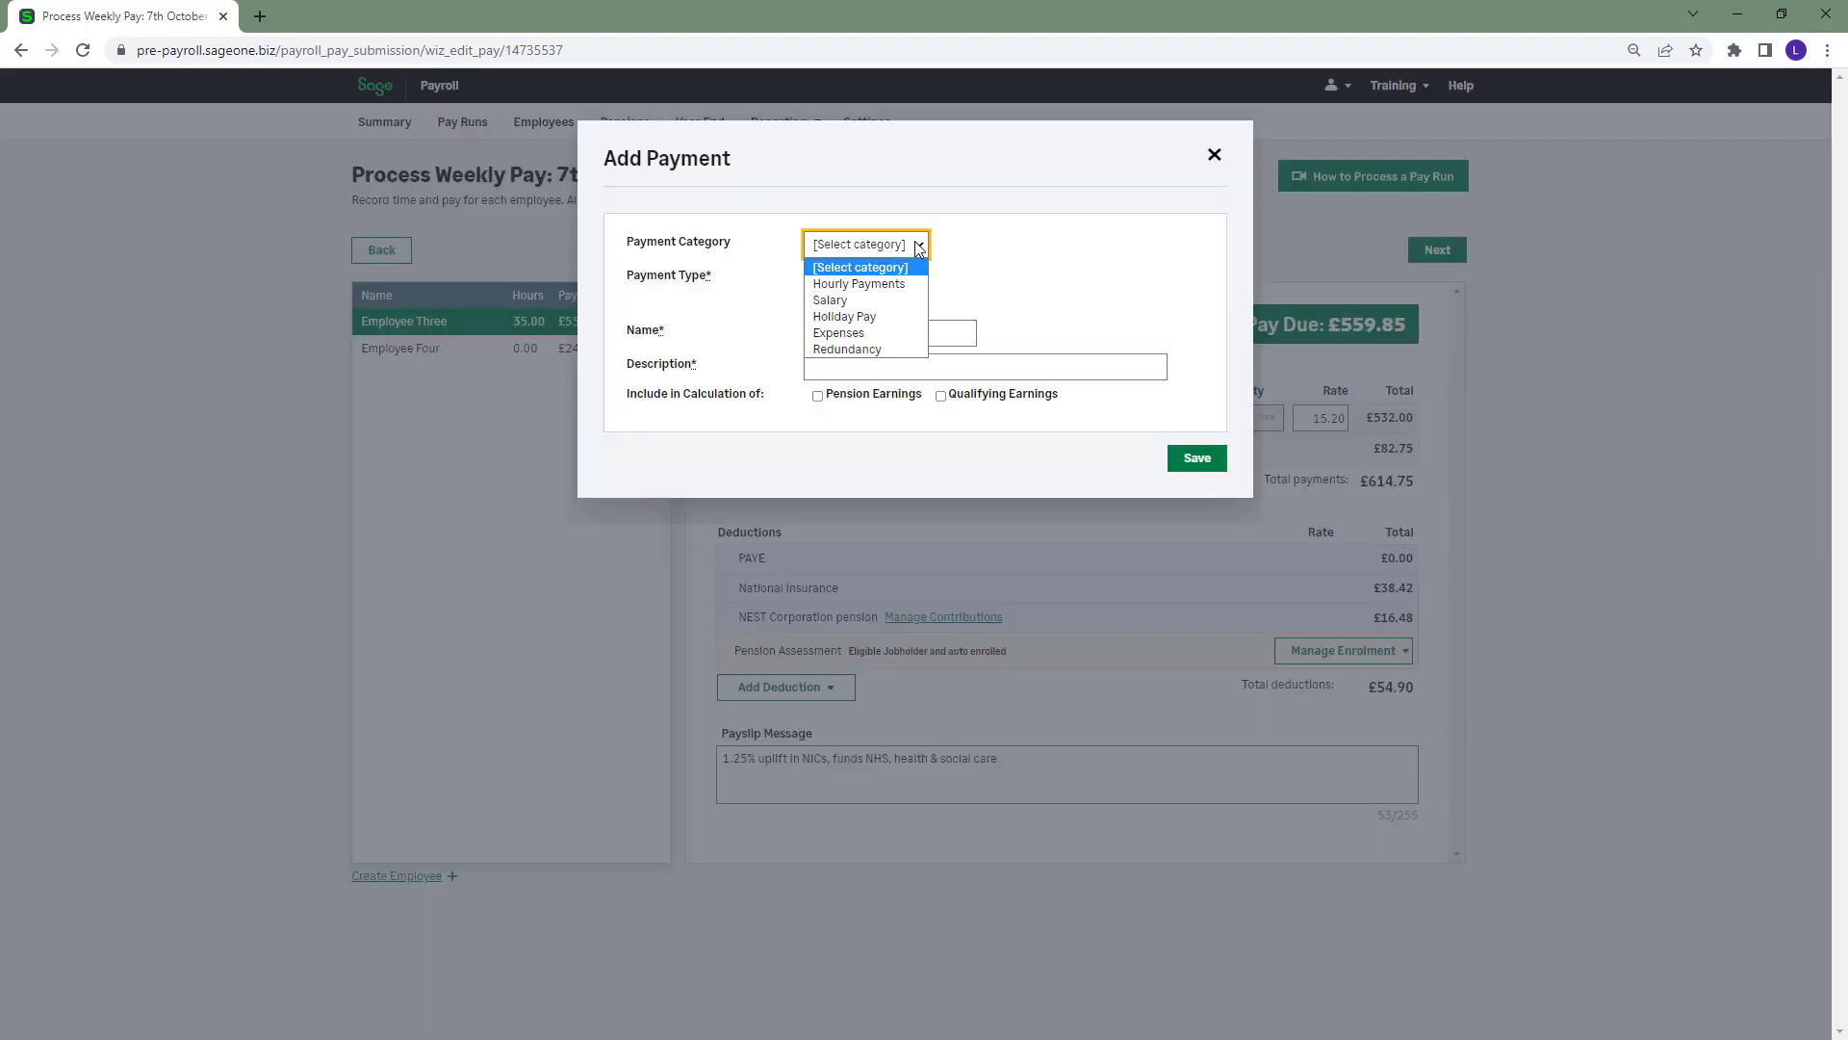
left_click(910, 333)
left_click(910, 278)
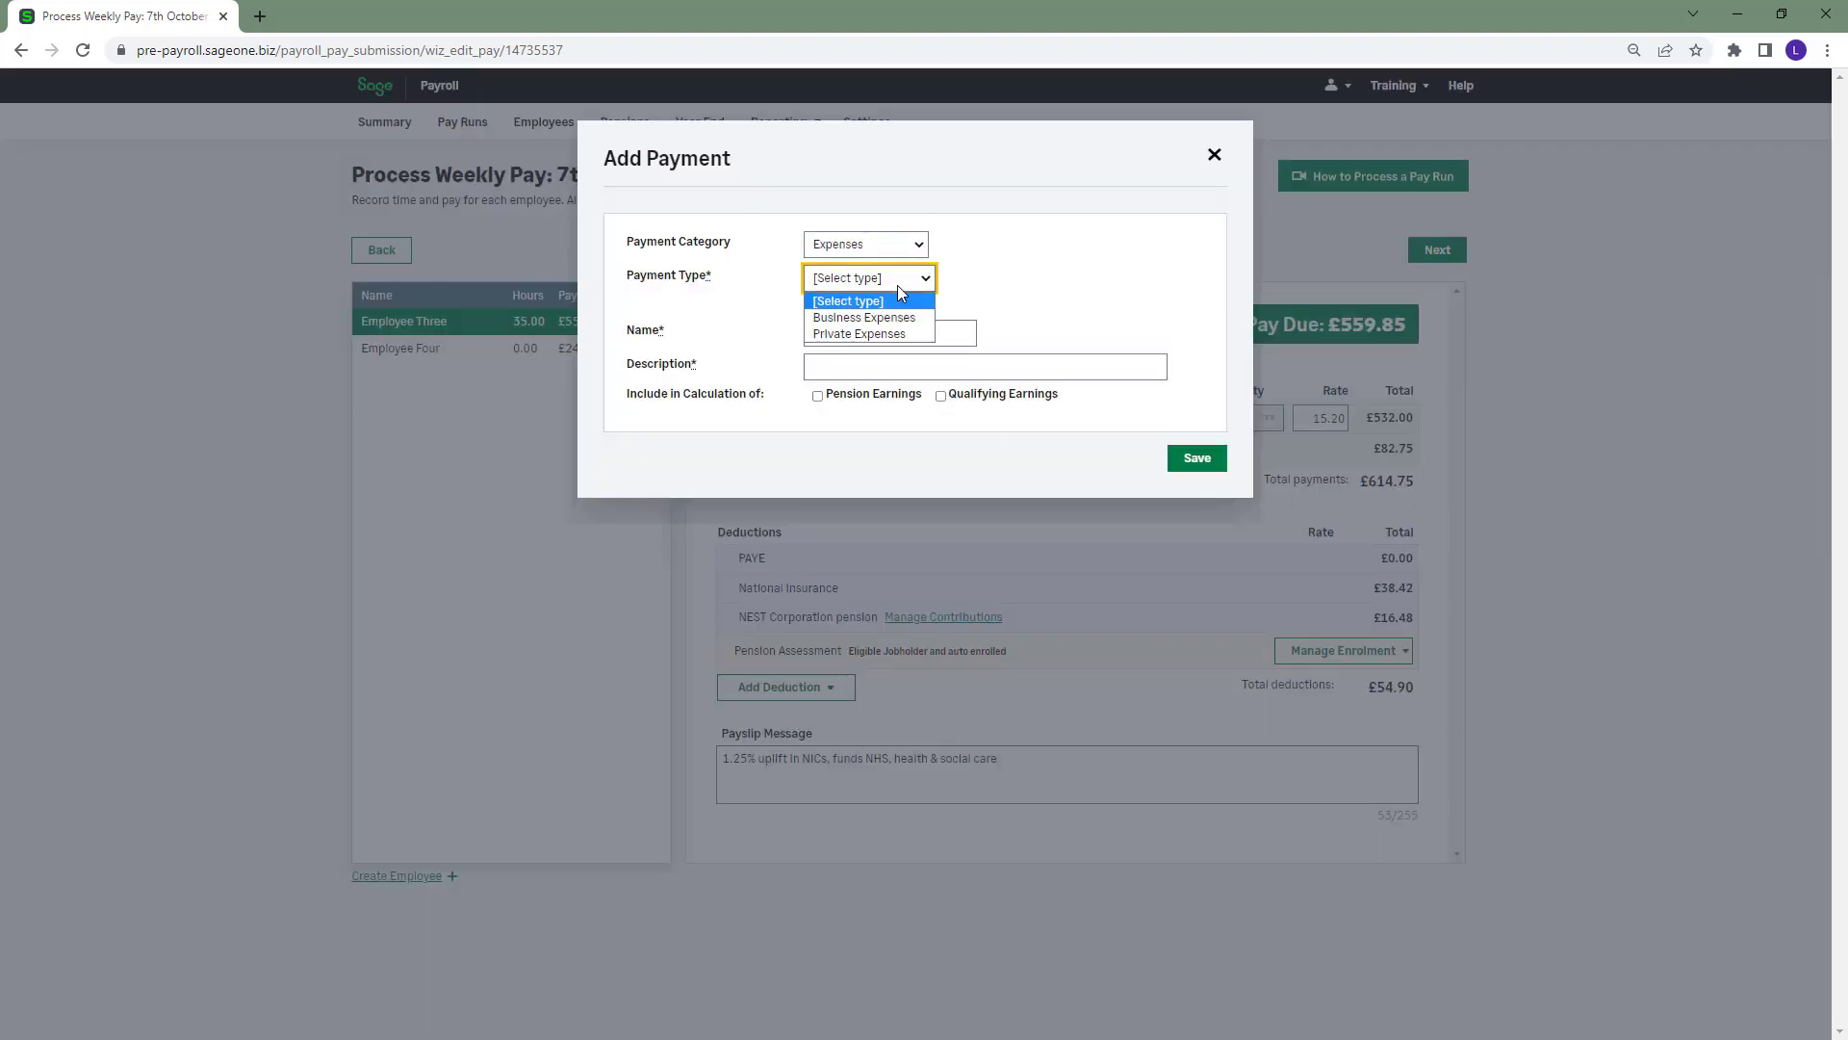
left_click(895, 312)
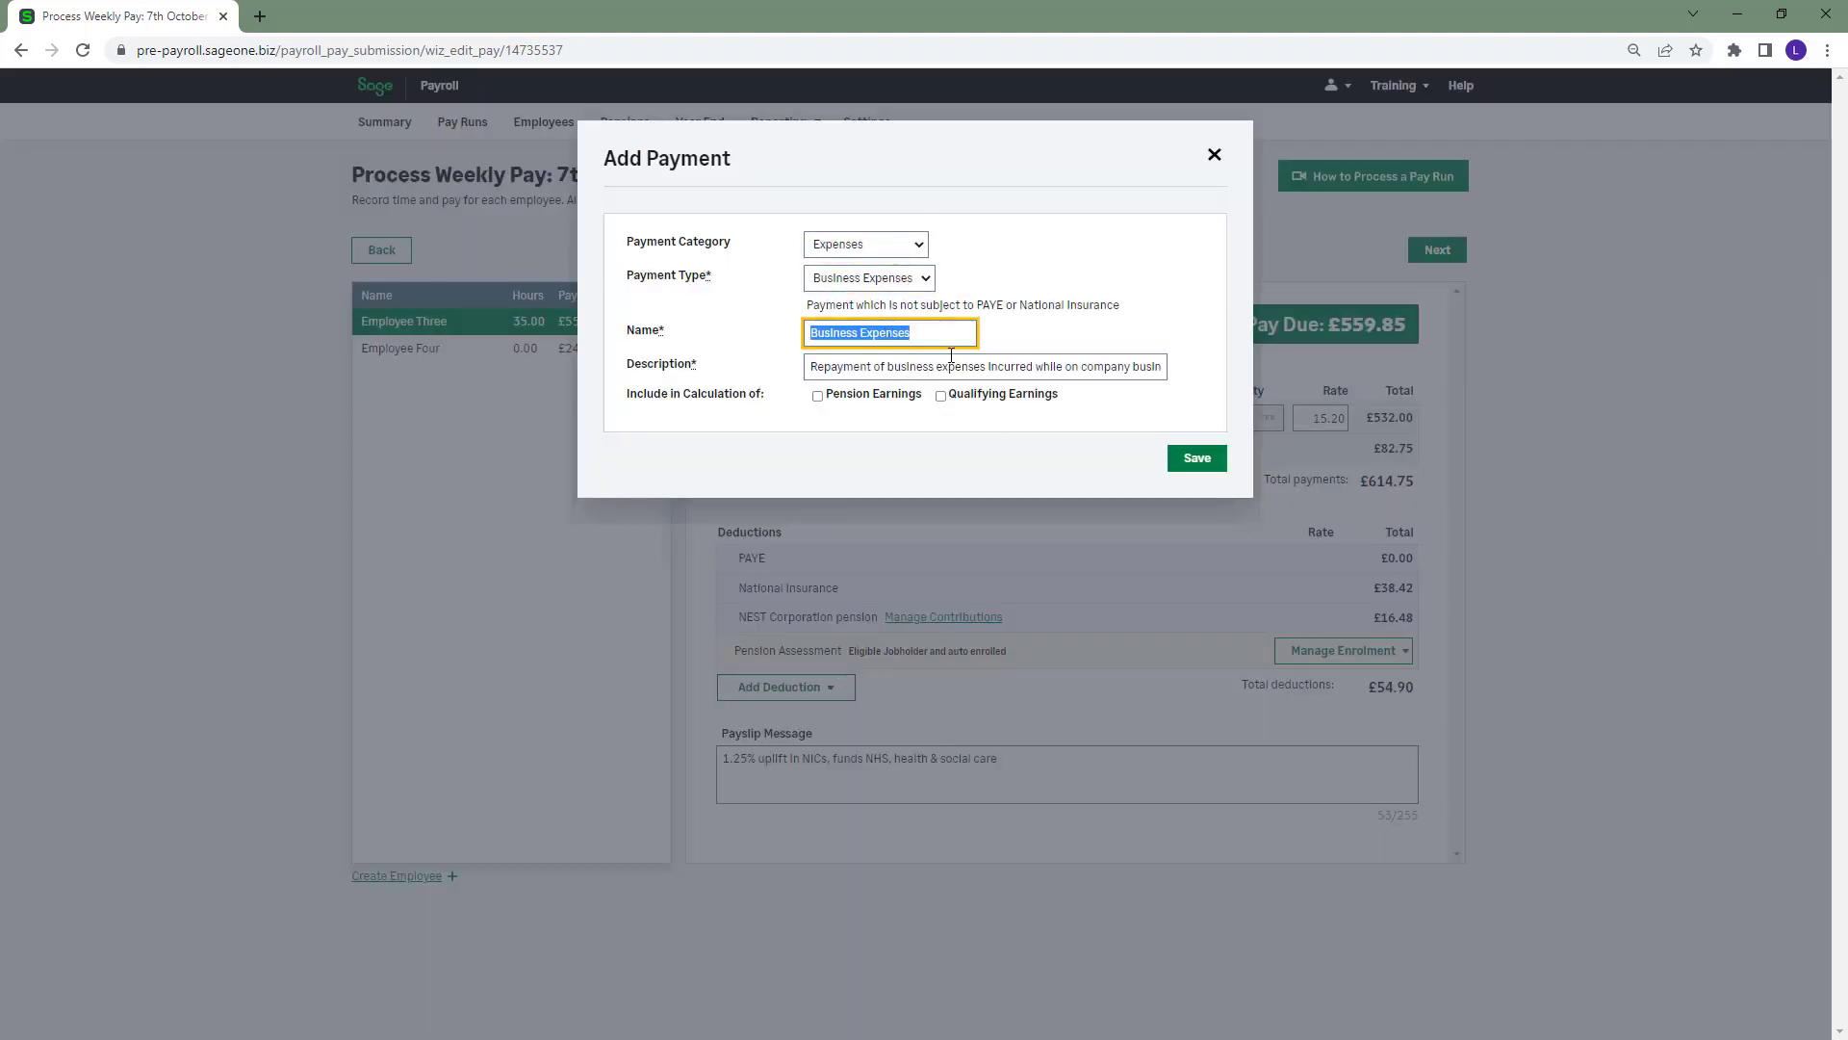
type("Correction Reversal")
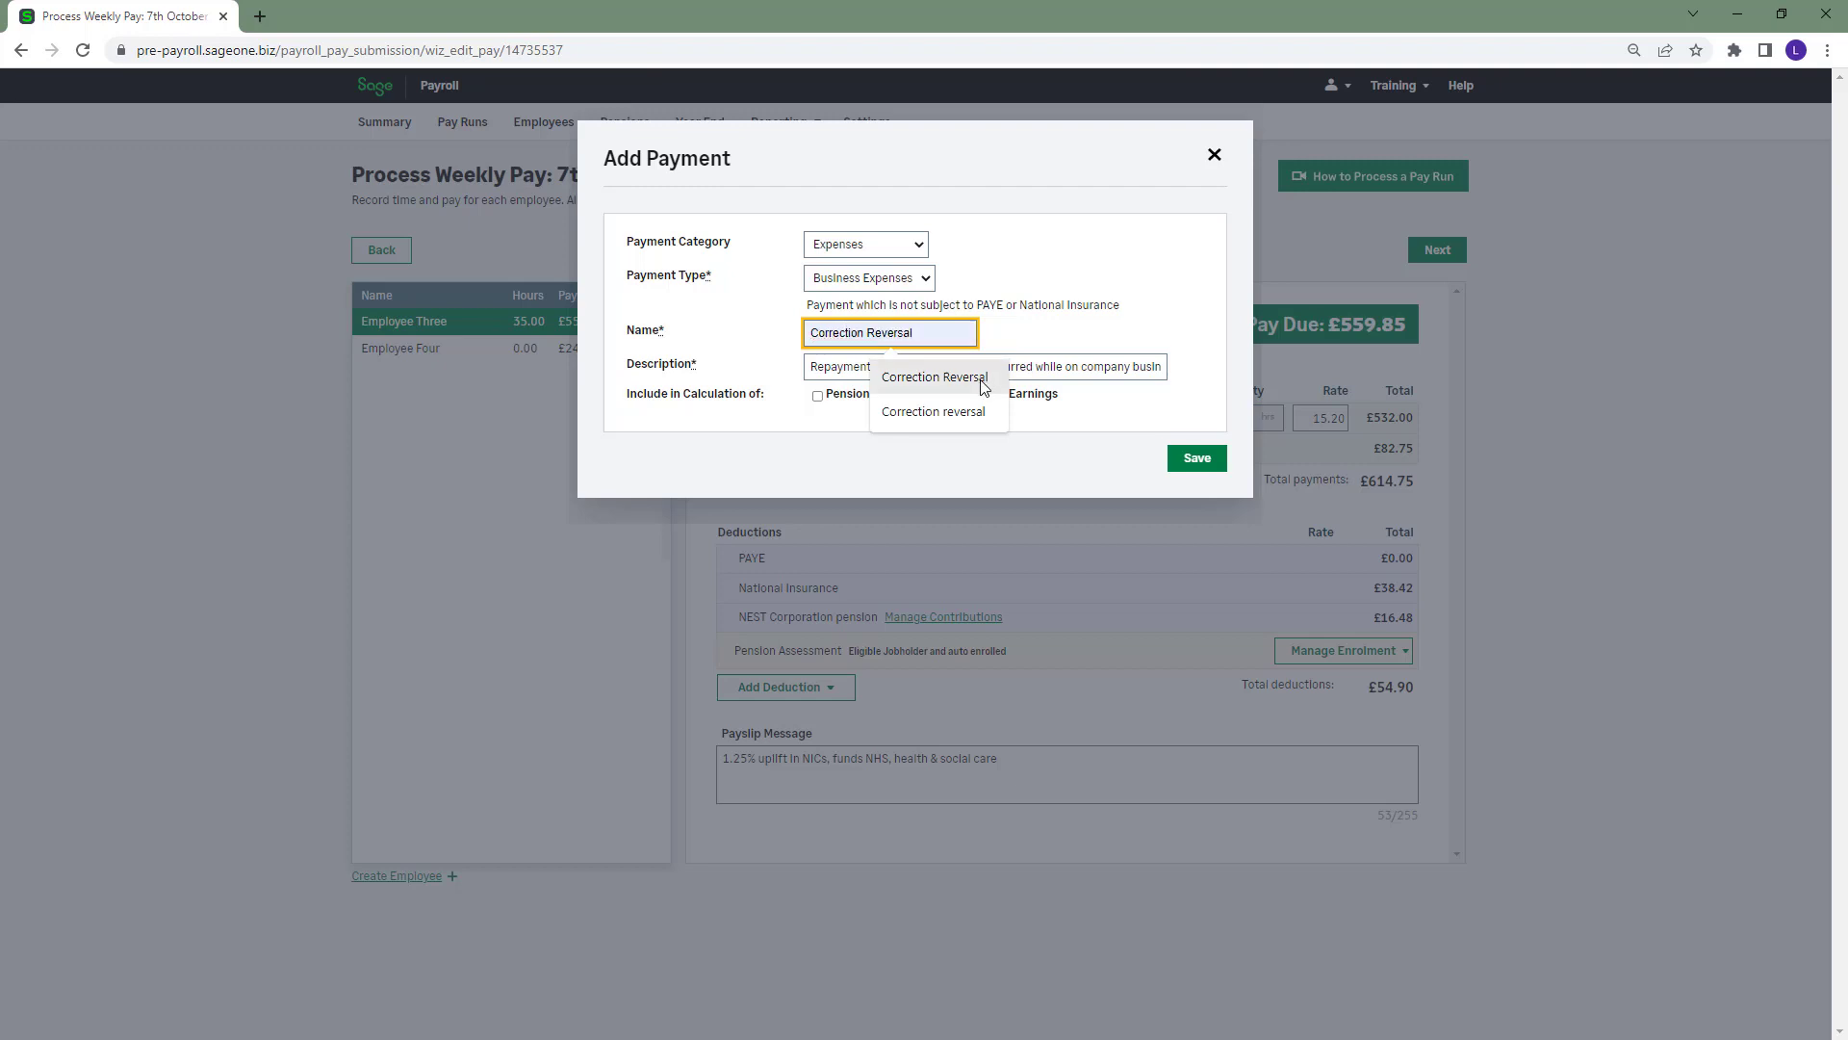
left_click(932, 378)
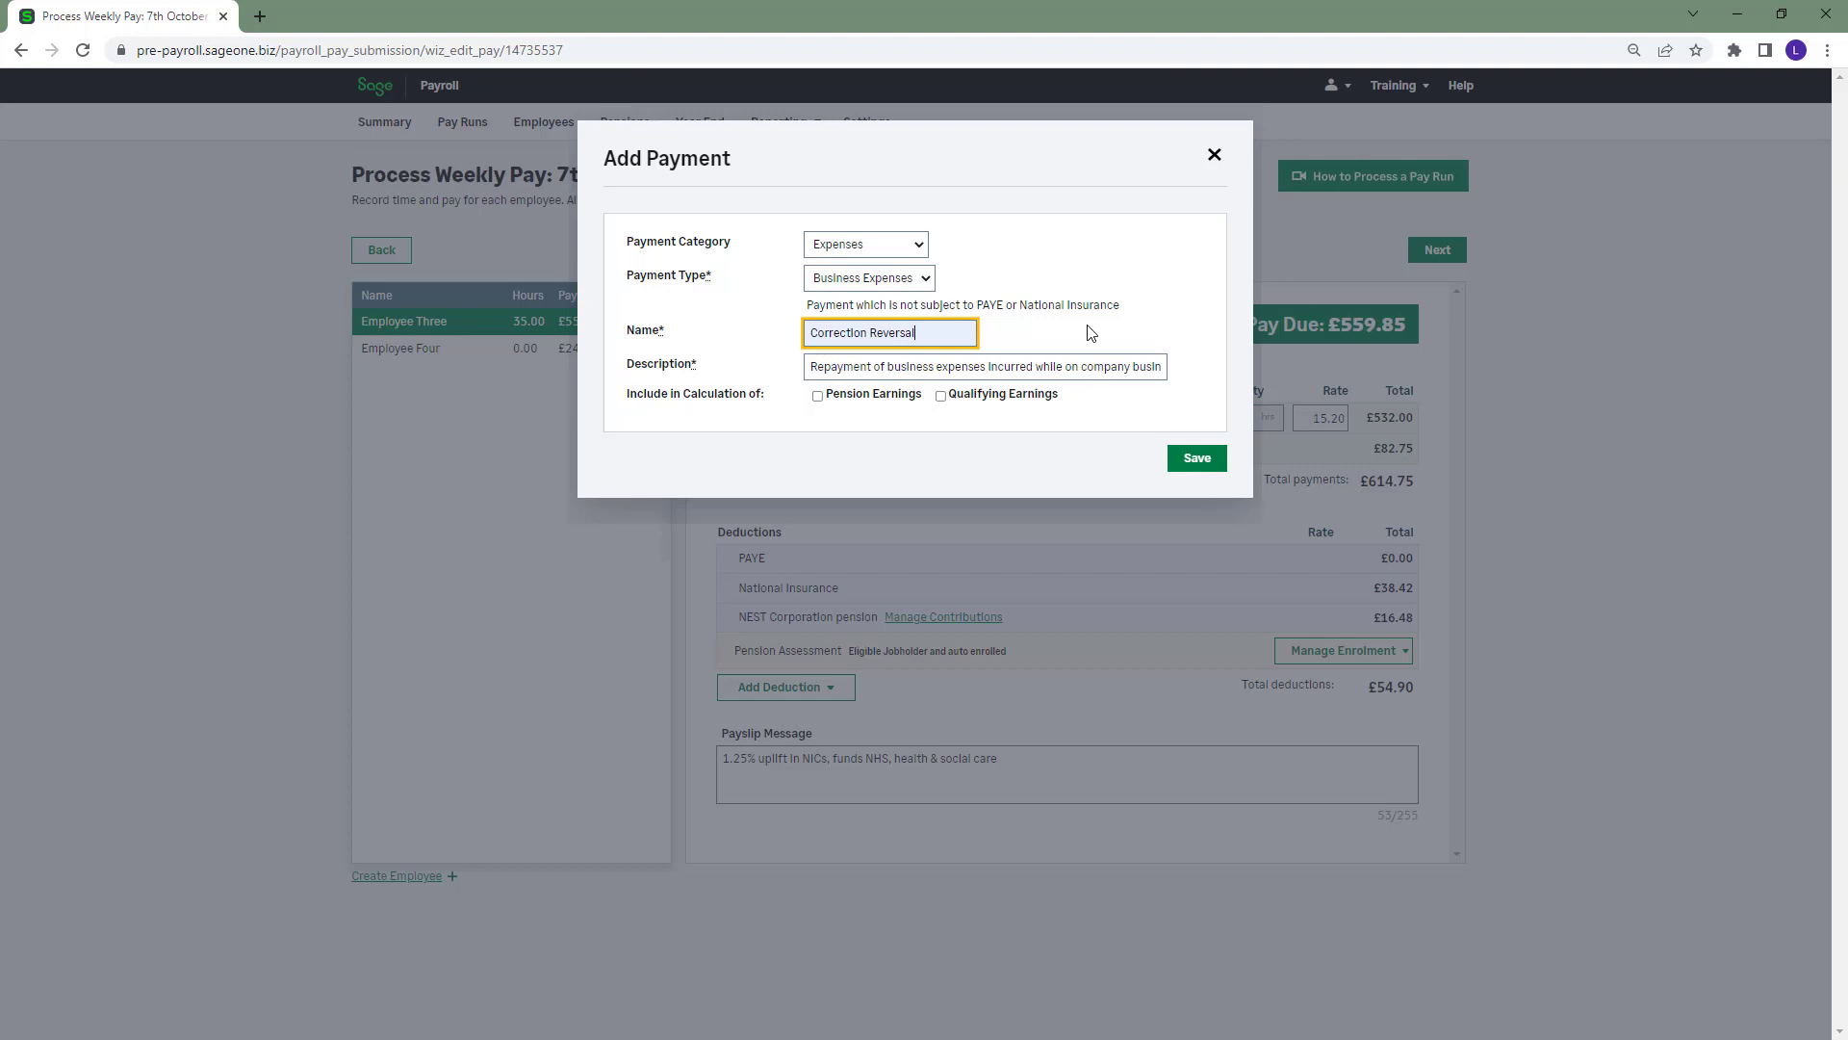
left_click(1209, 465)
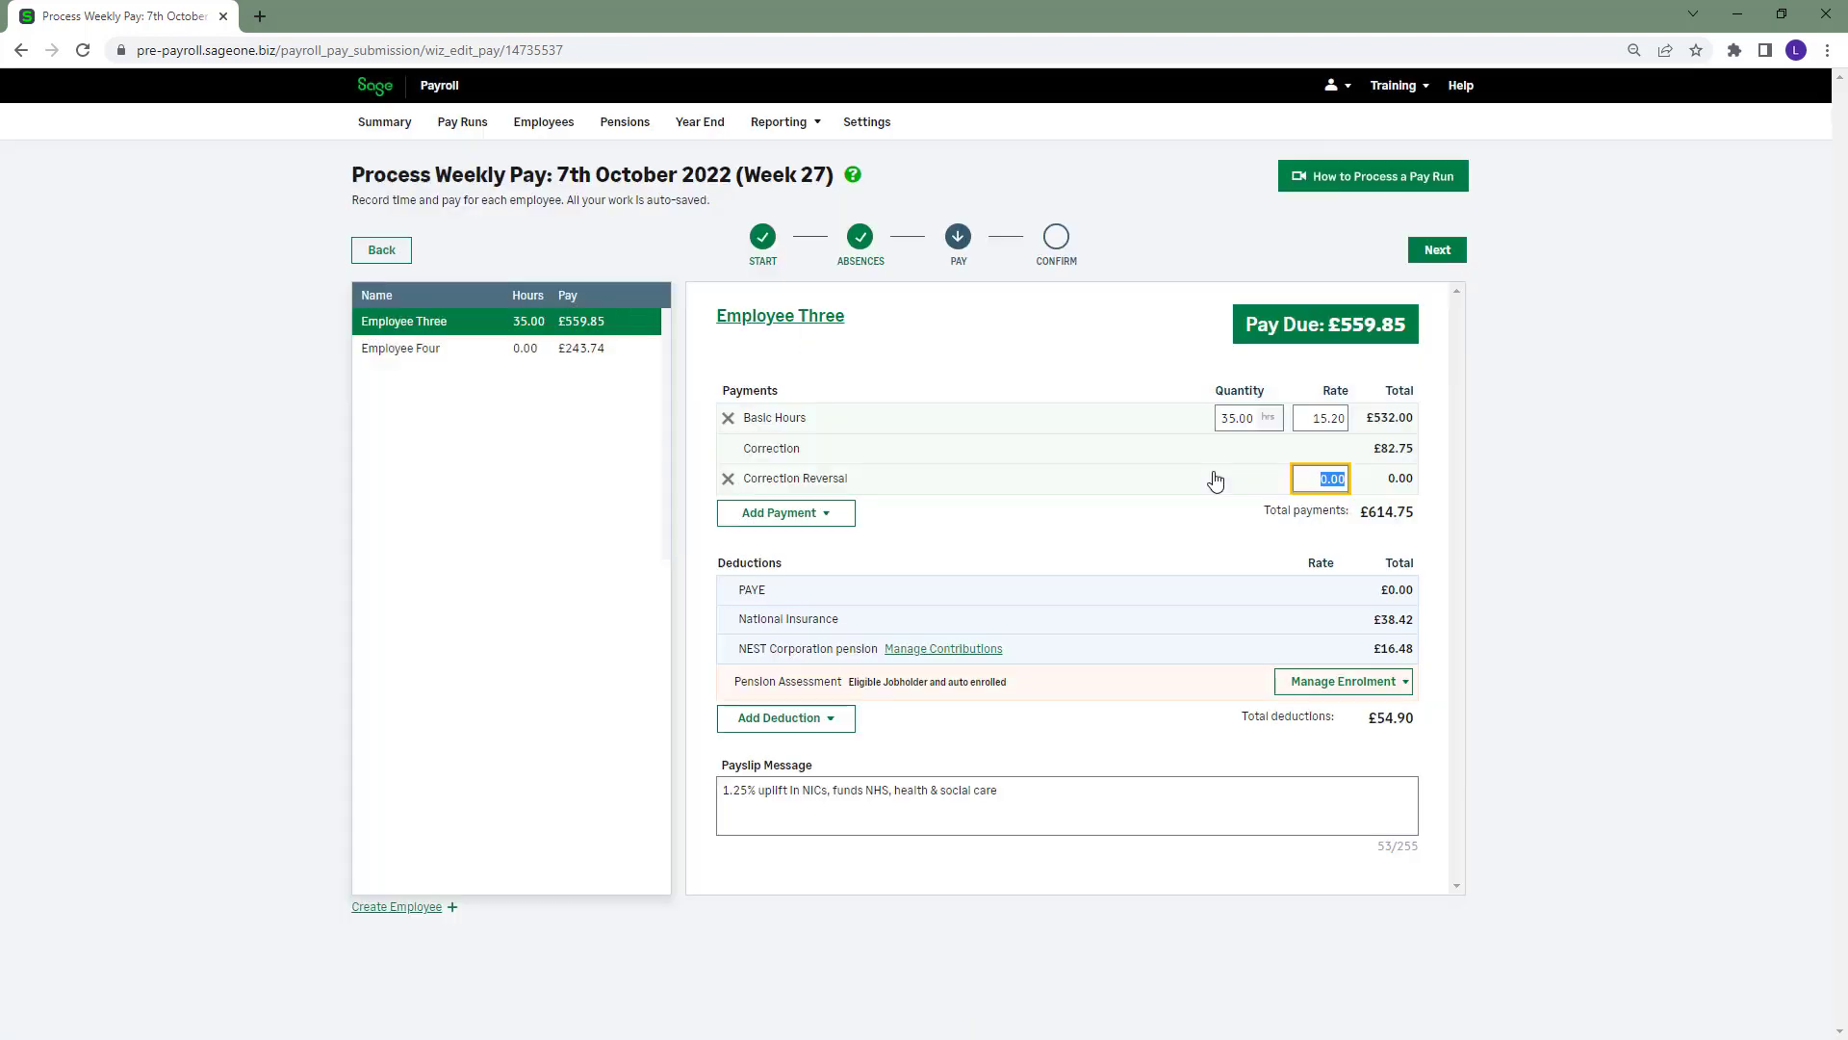
Set the rate of Employee Three's Correction Reversal payment to -82.75
type("-")
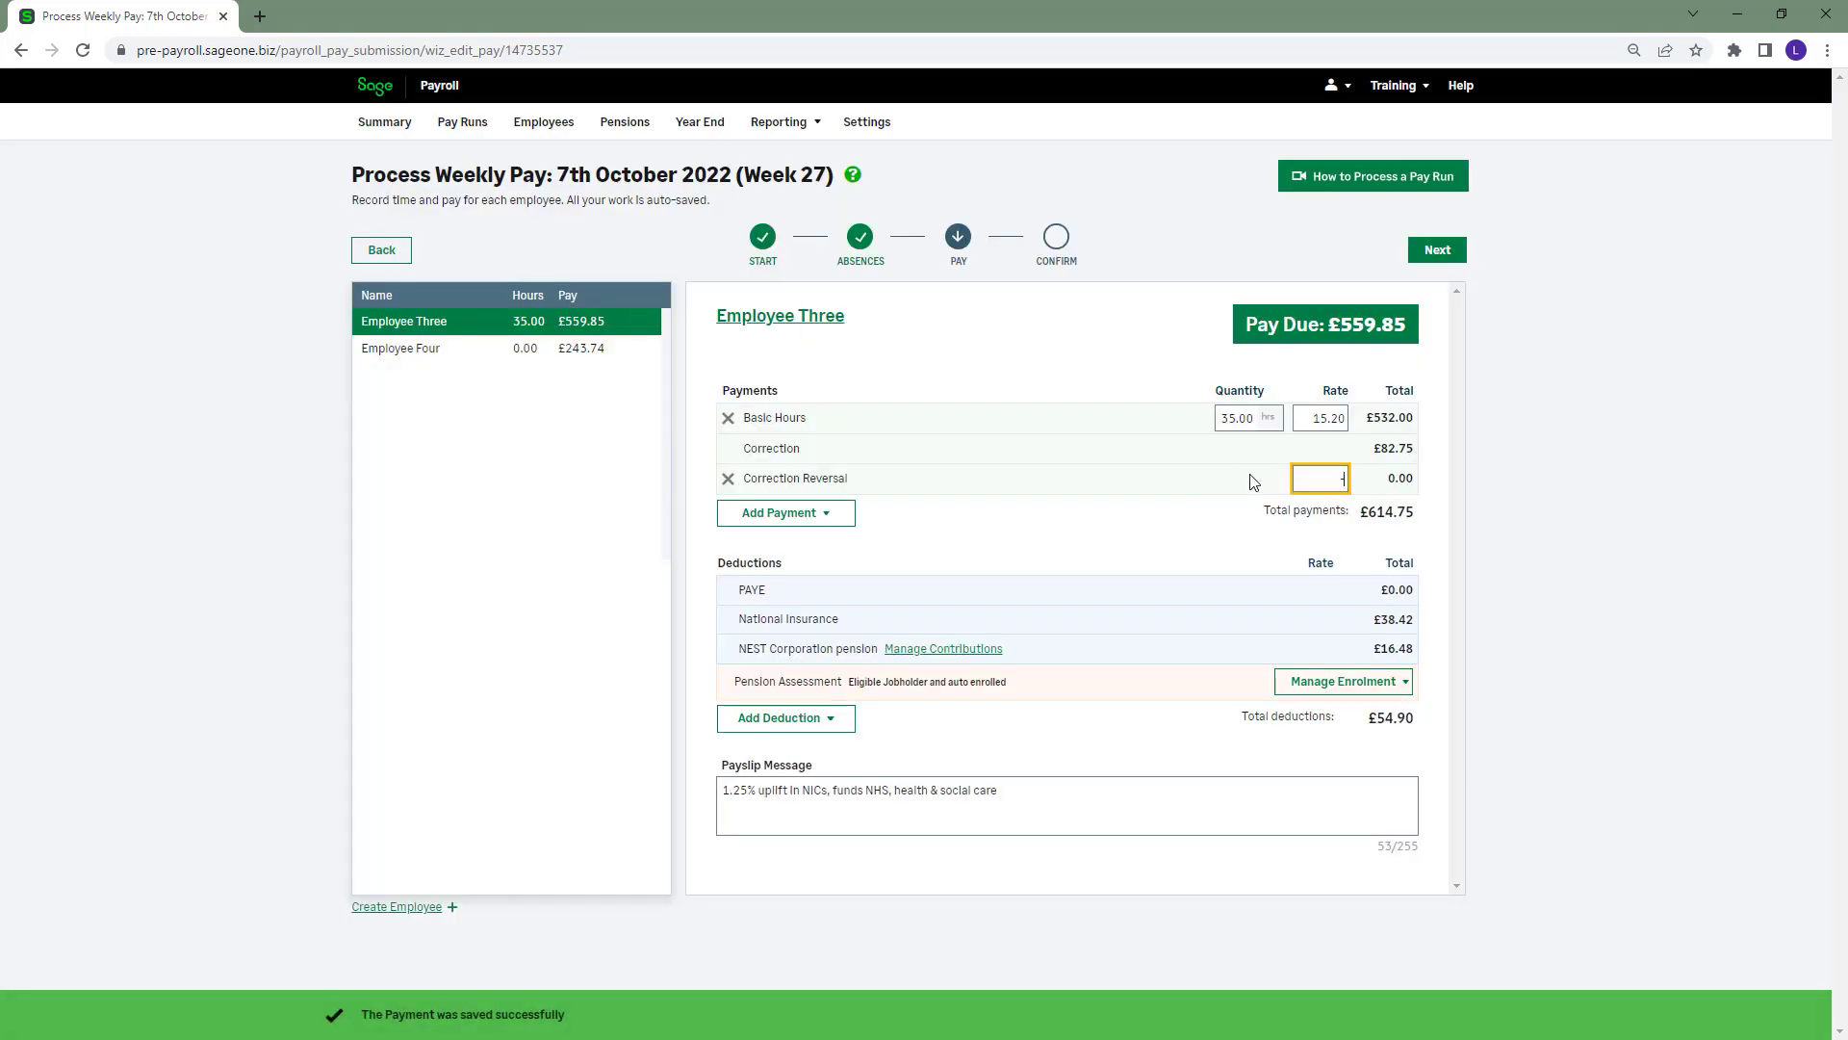
type("82.75")
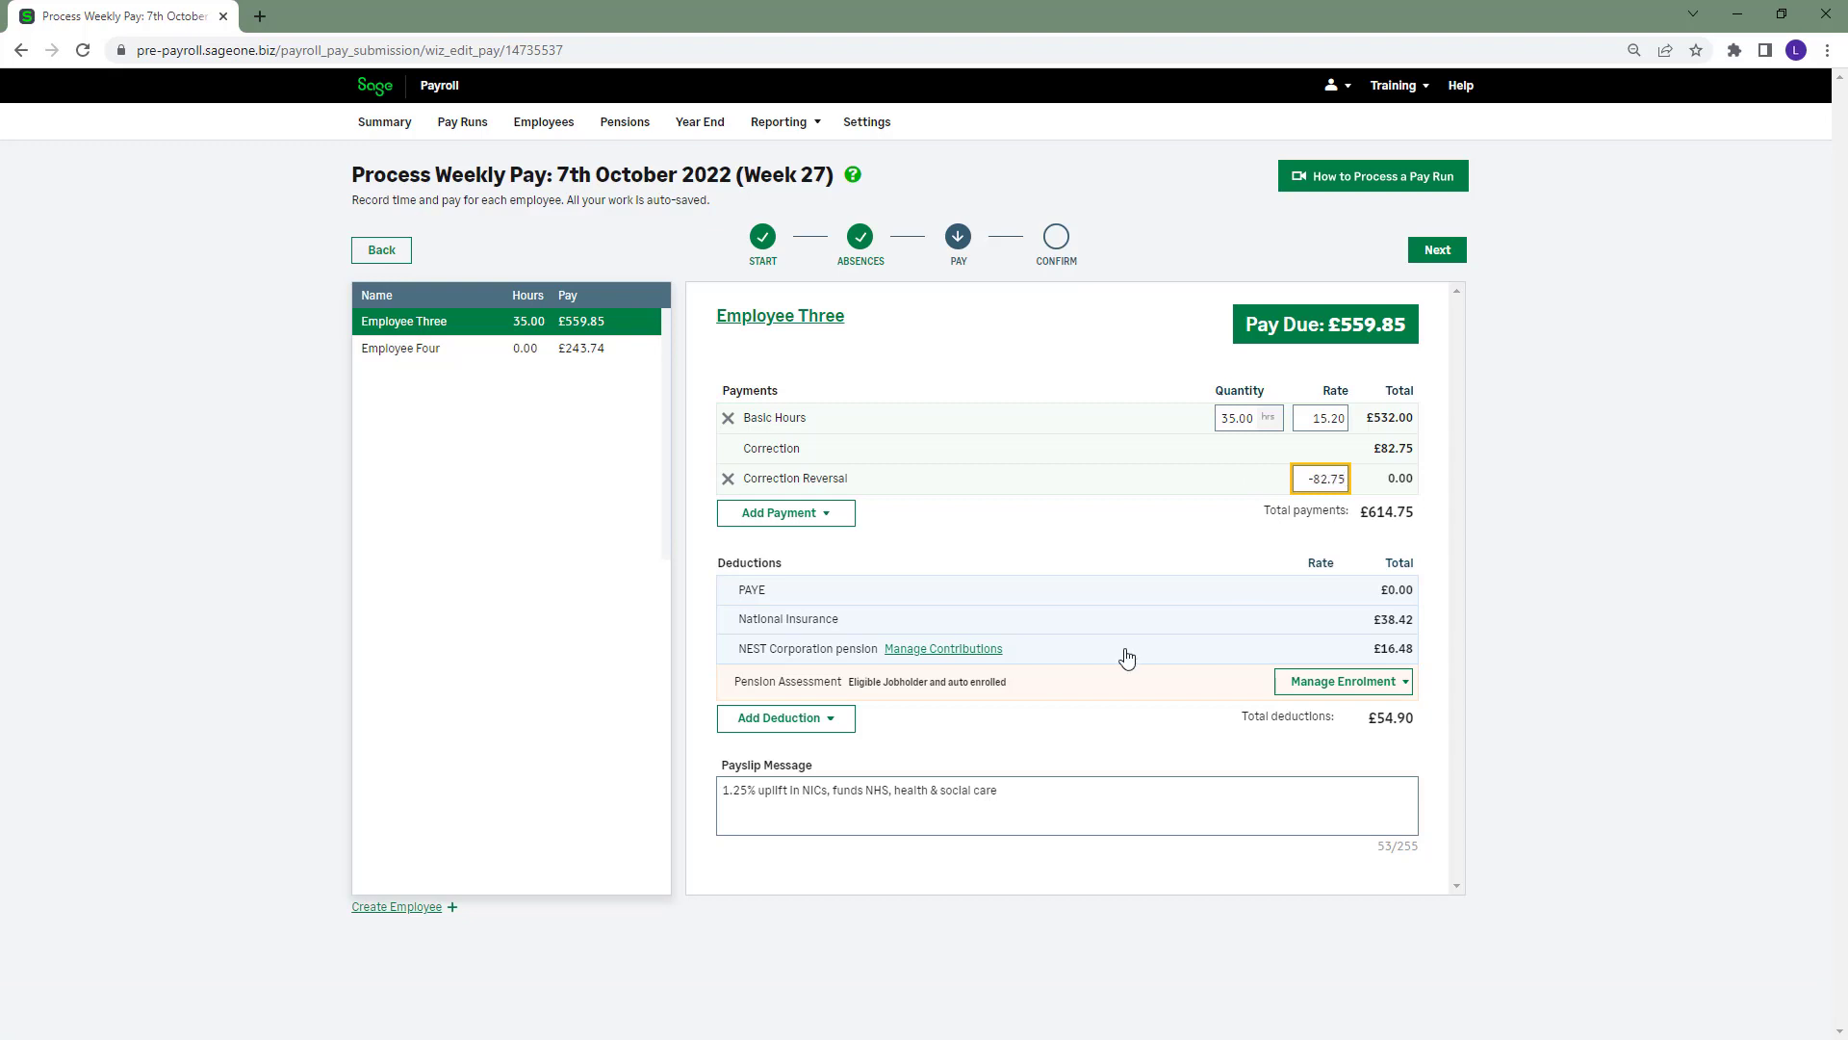
left_click(1173, 513)
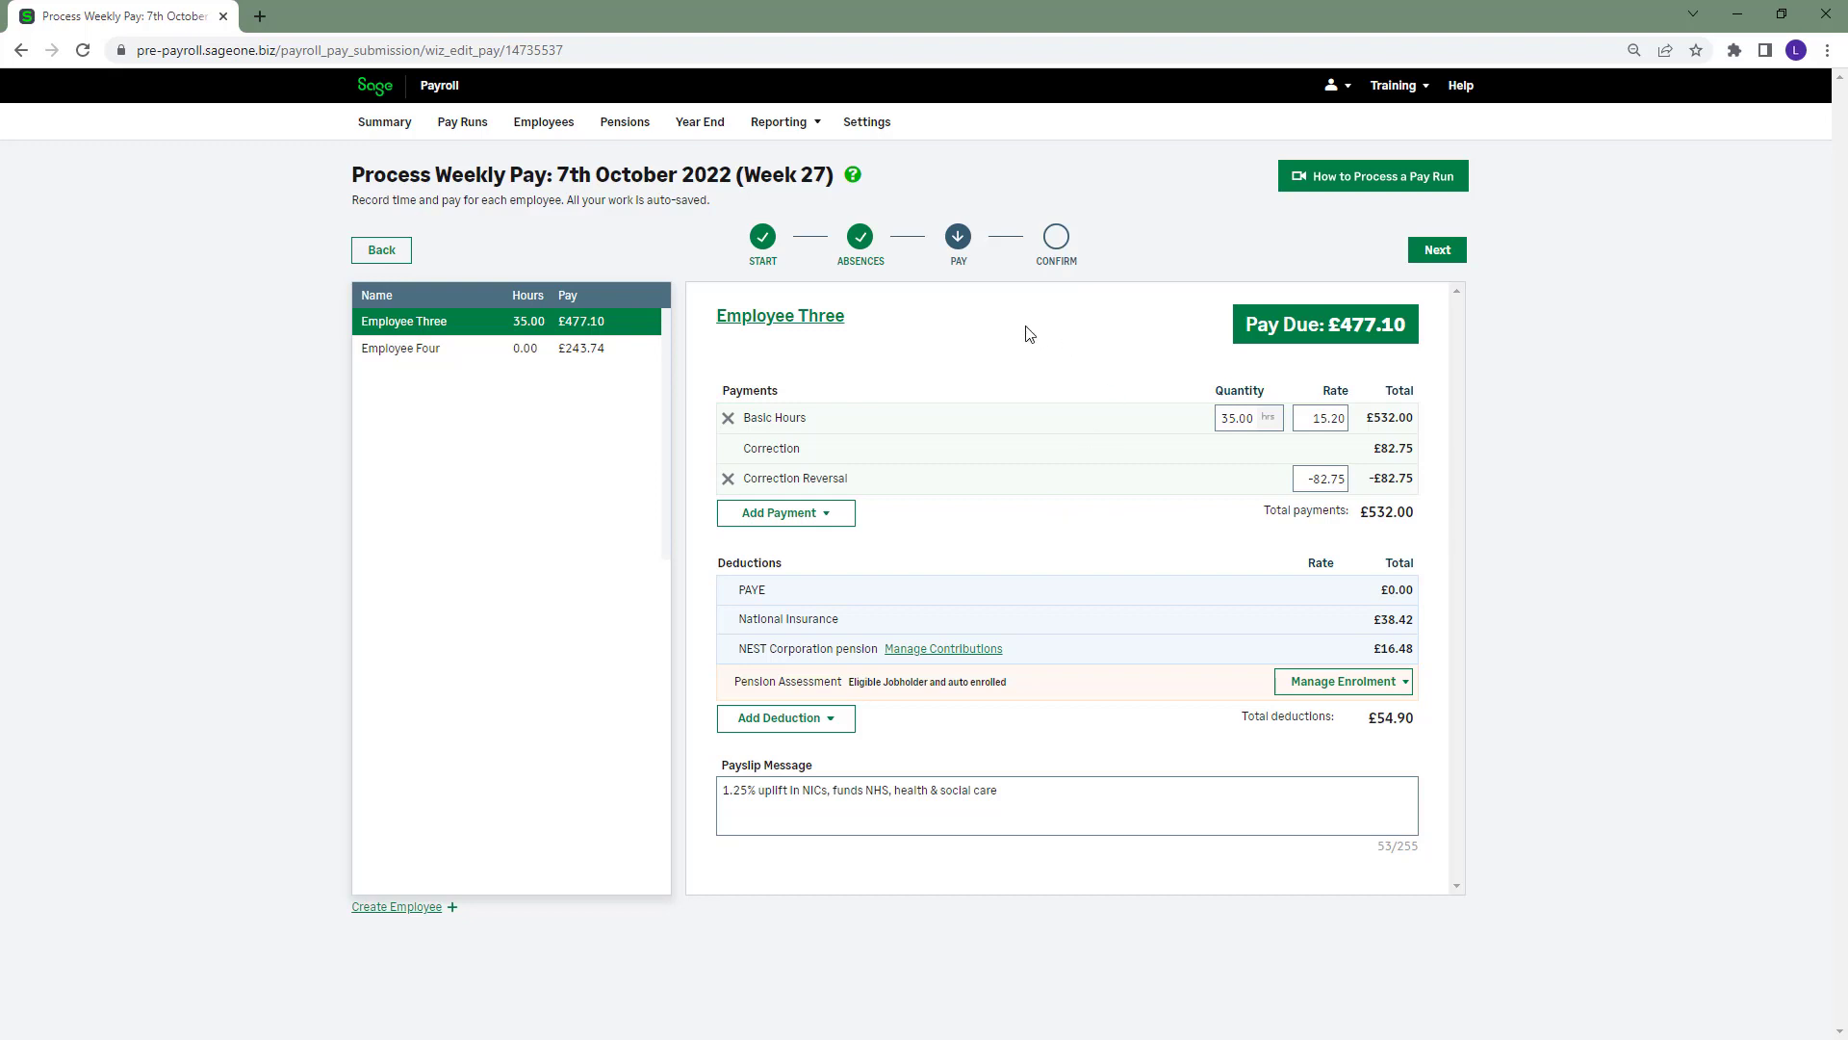
Open the Sage Business Cloud Payroll help centre and search it for "correction"
left_click(1461, 92)
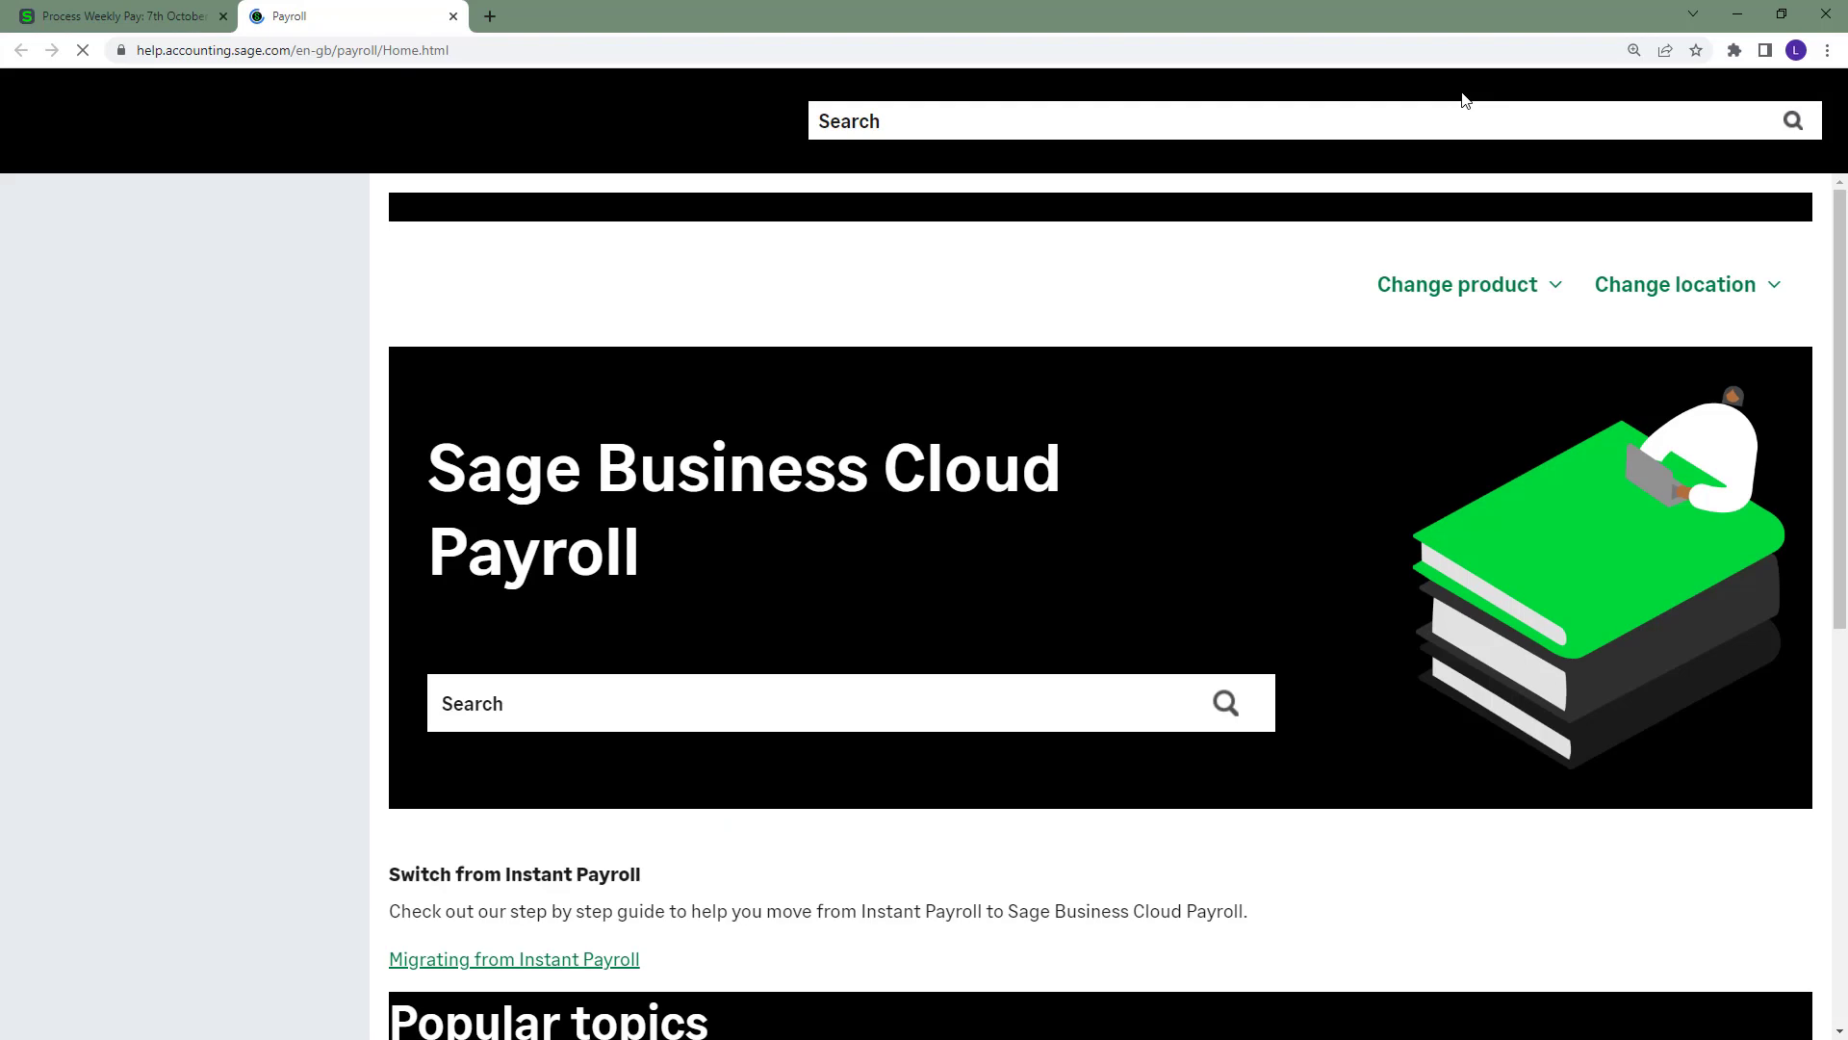
left_click(1270, 109)
type("correction")
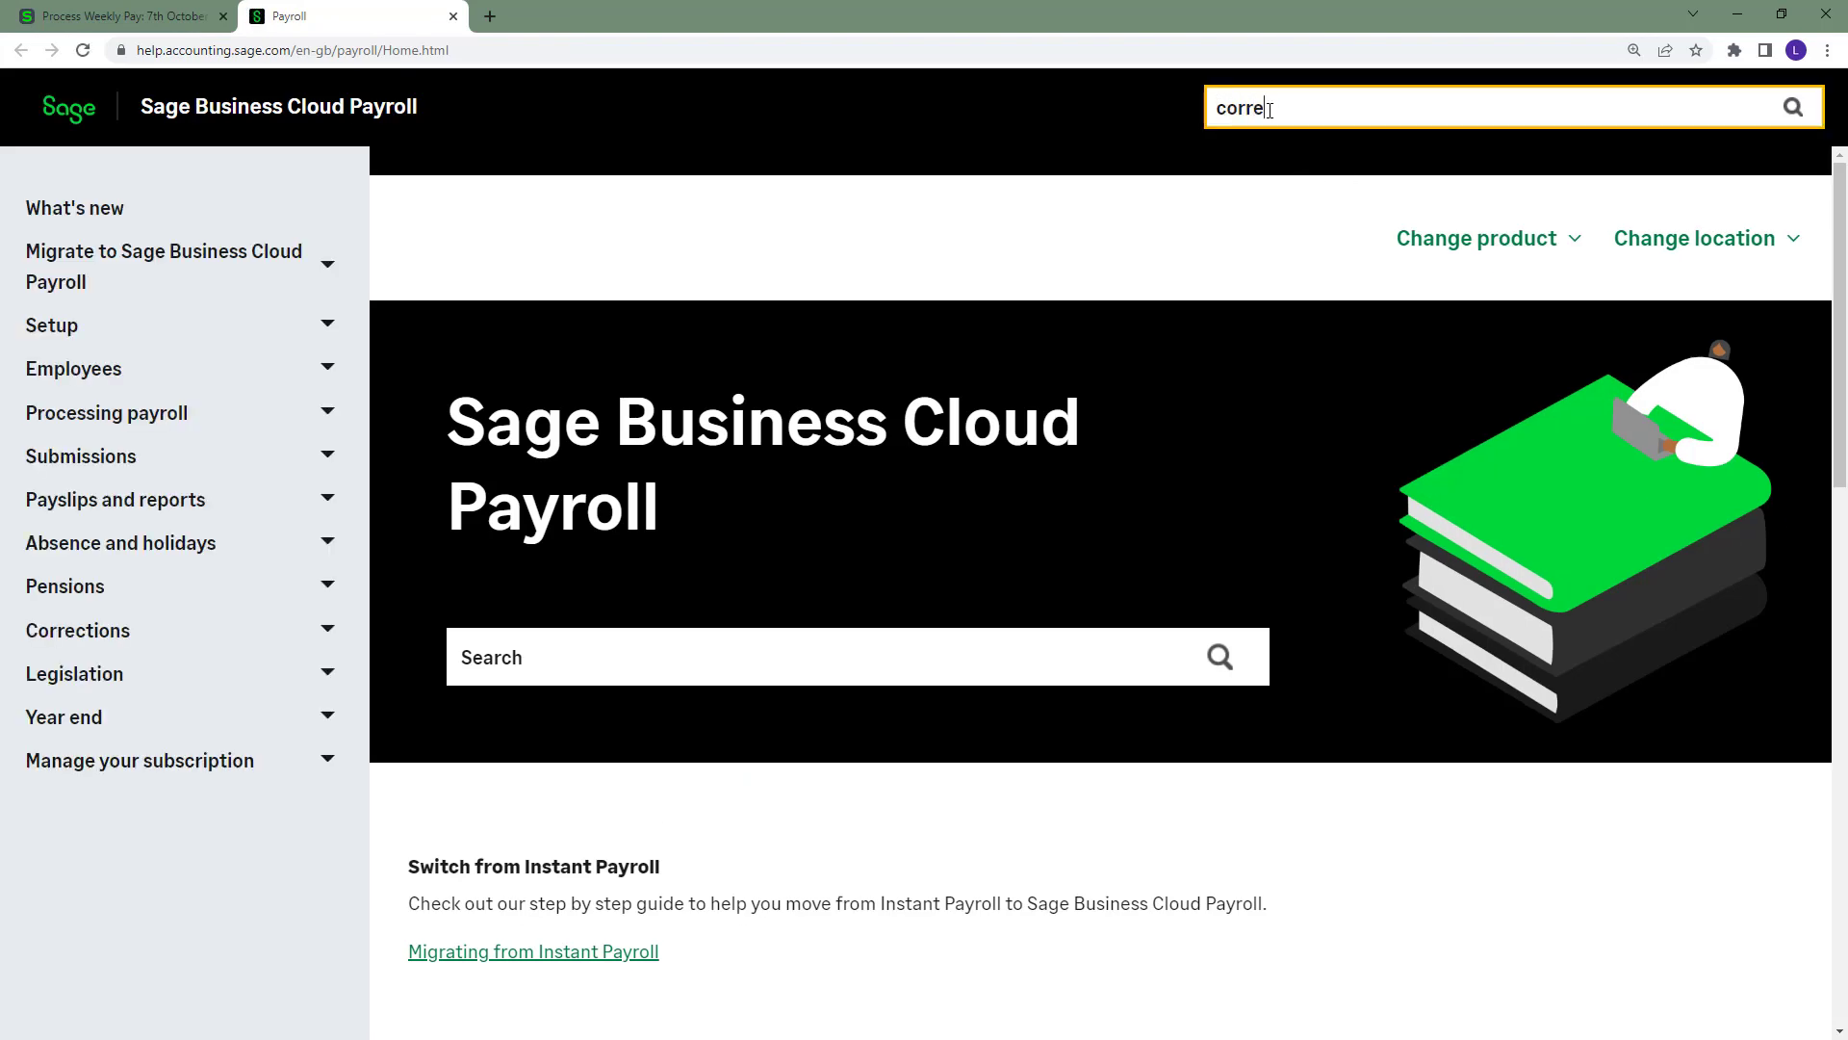
key("Return")
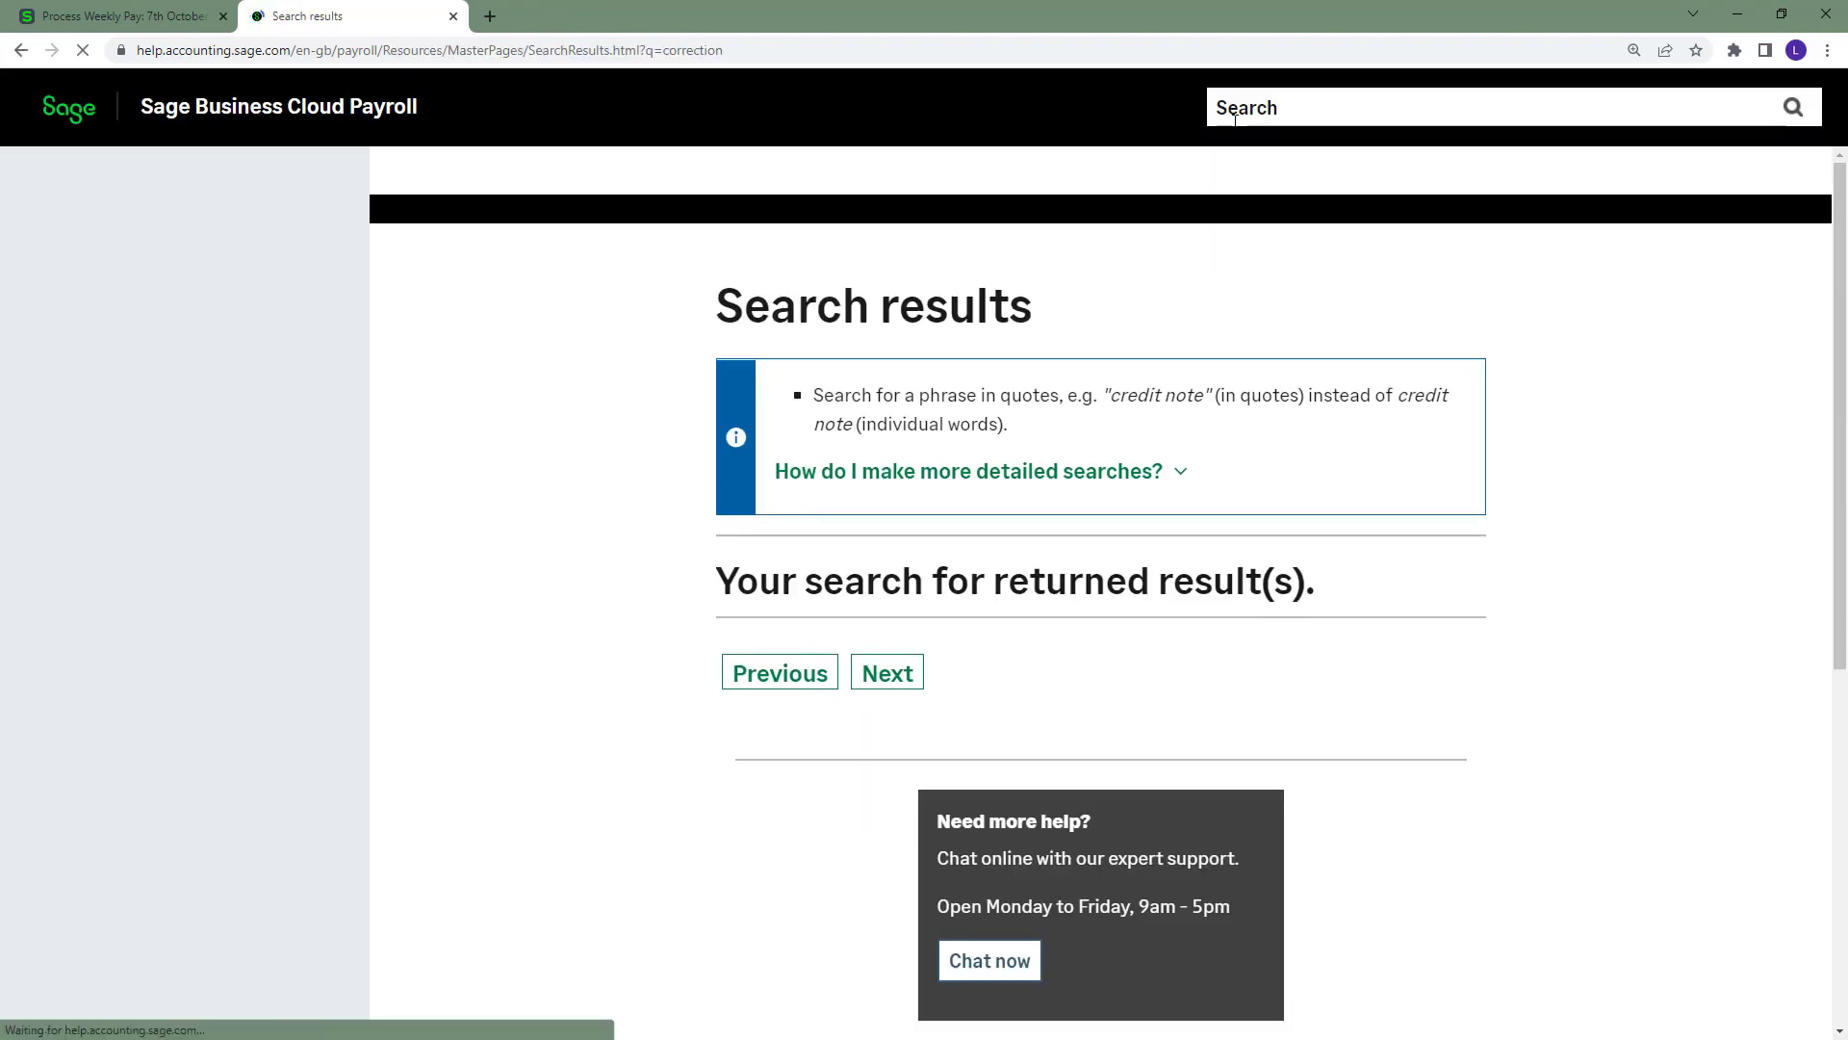
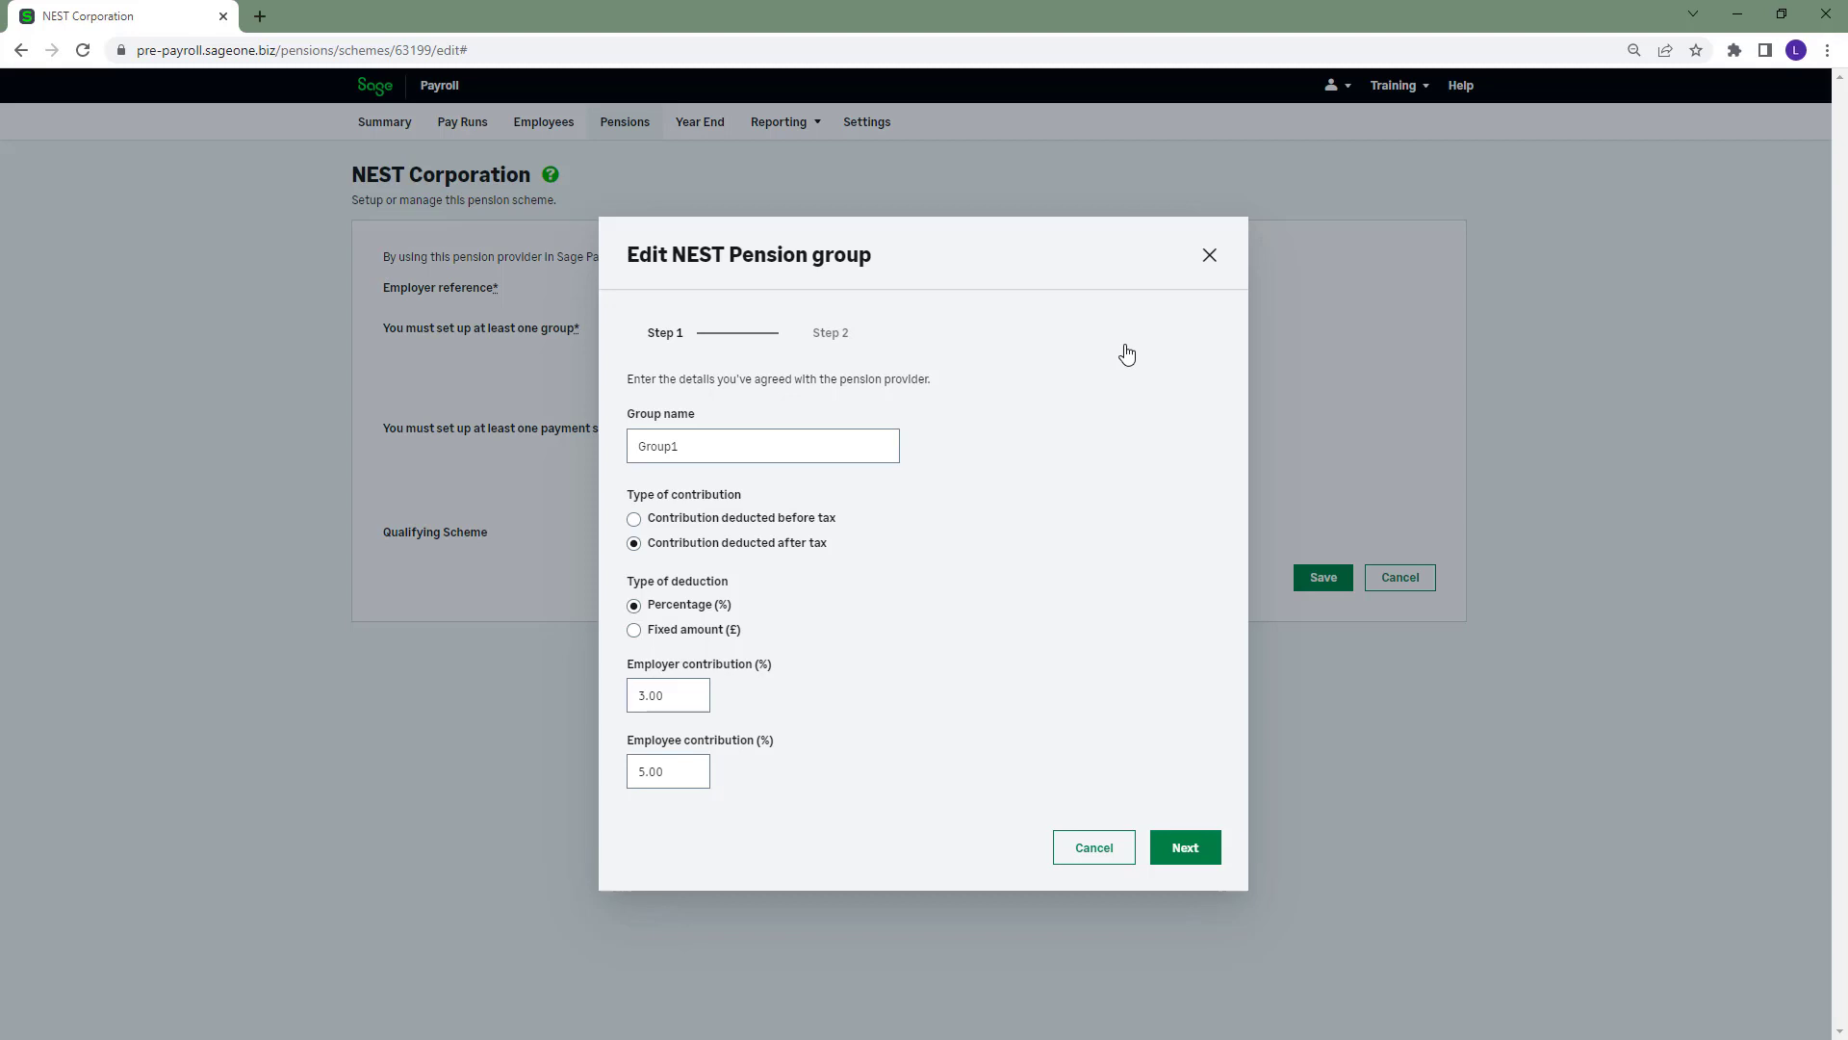
Review the earnings basis, contributions payment date and default plan settings of NEST pension group Group1, and close it without saving
left_click(1187, 858)
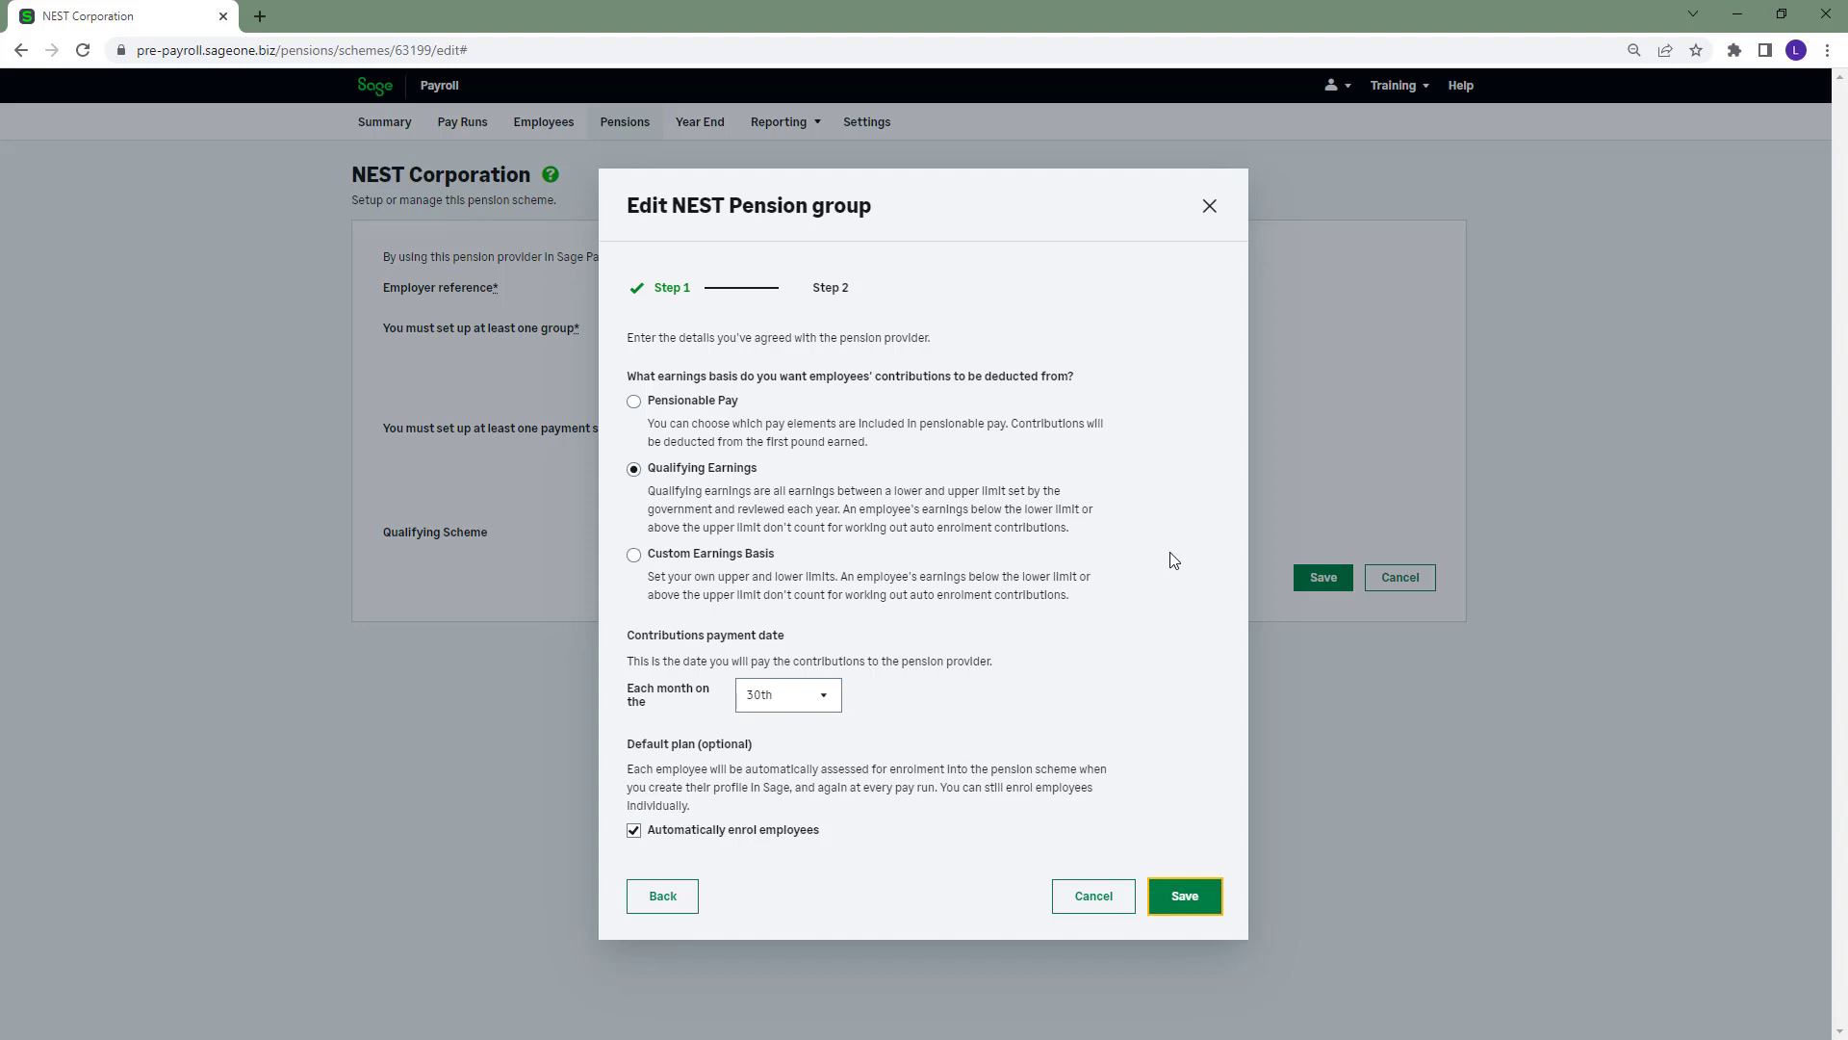
left_click(1208, 207)
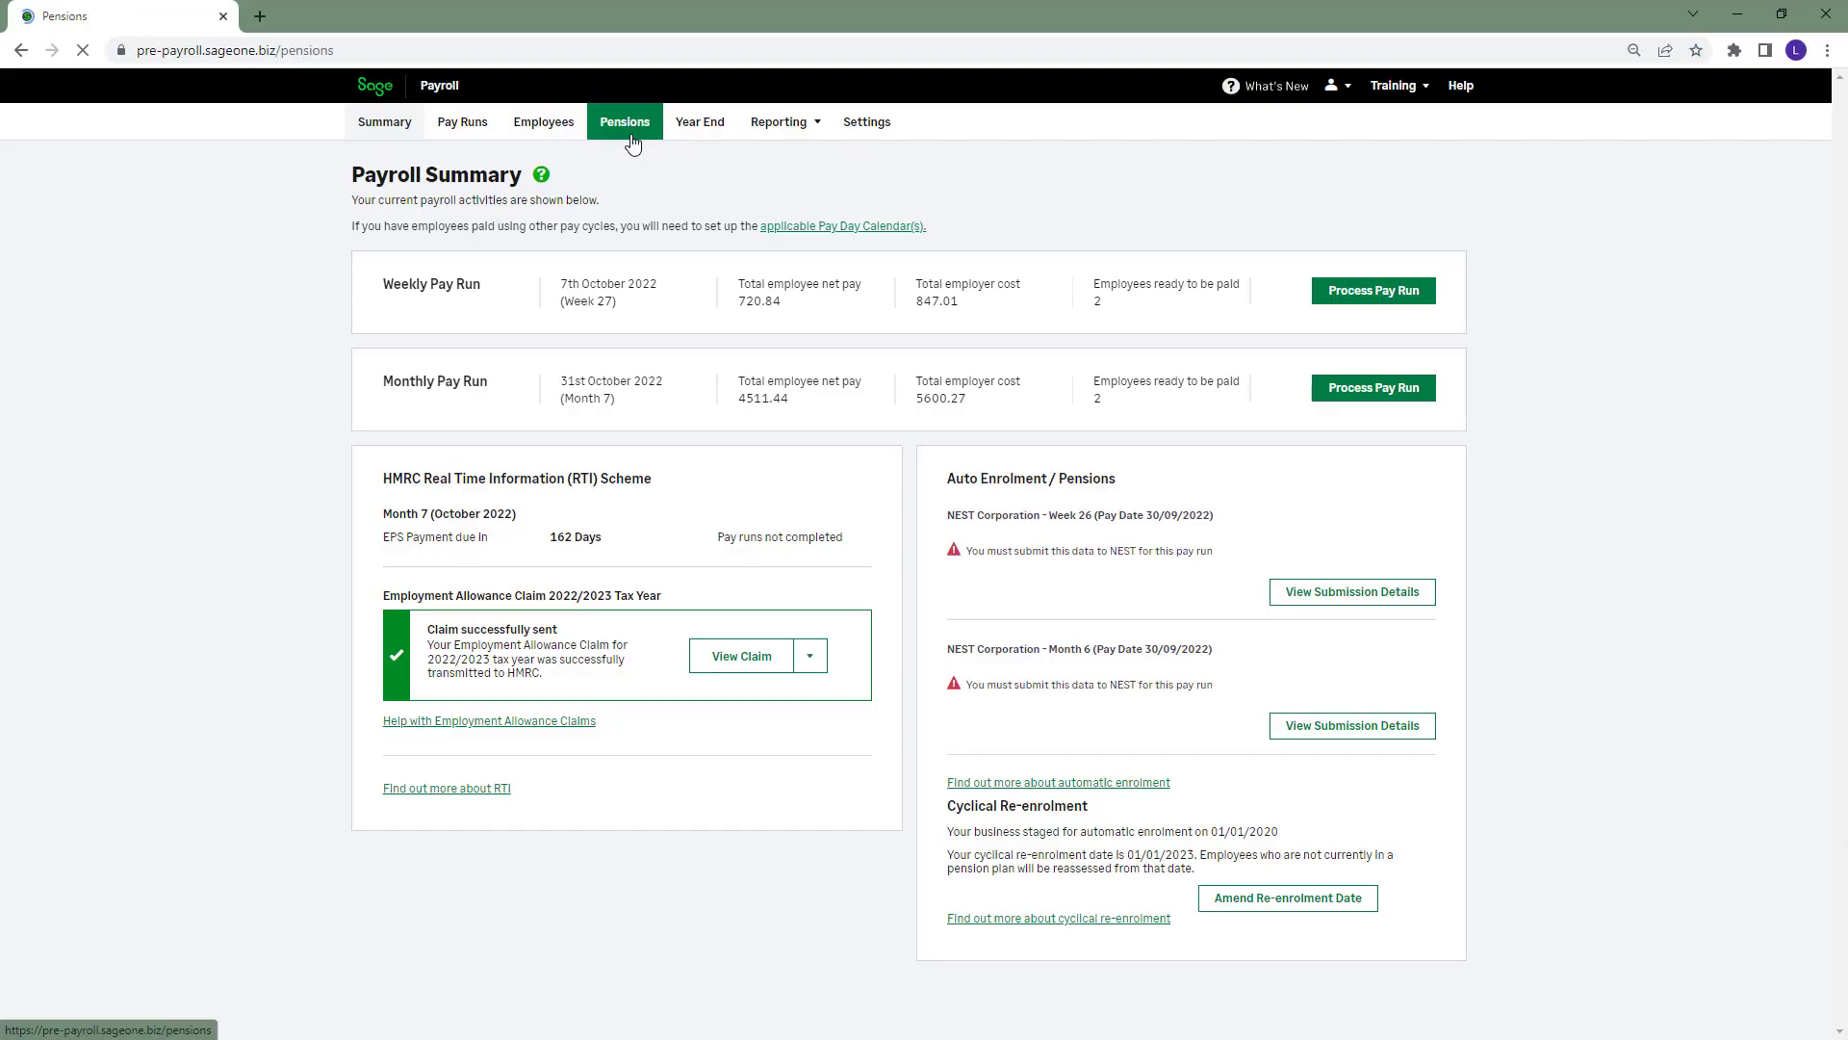
View the NEST Corporation scheme's employer reference, group and payment source settings, and return to the Payroll Summary
left_click(631, 133)
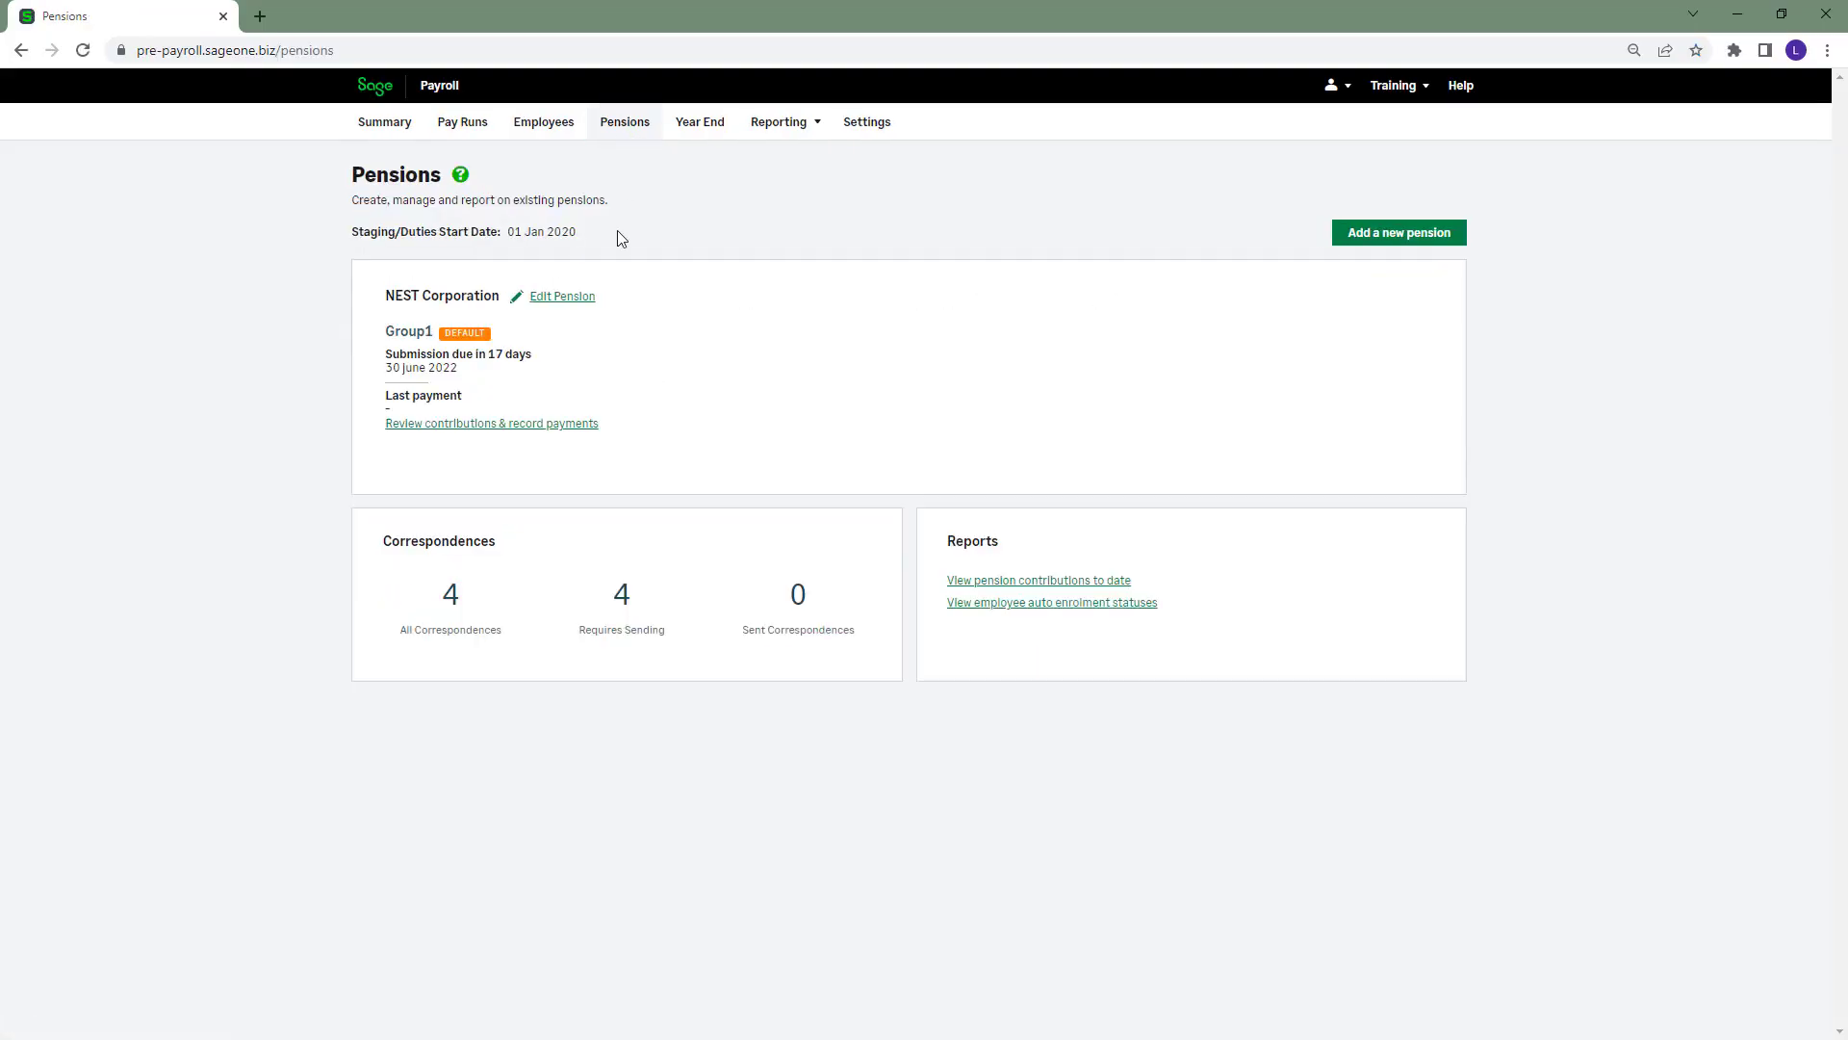
left_click(566, 297)
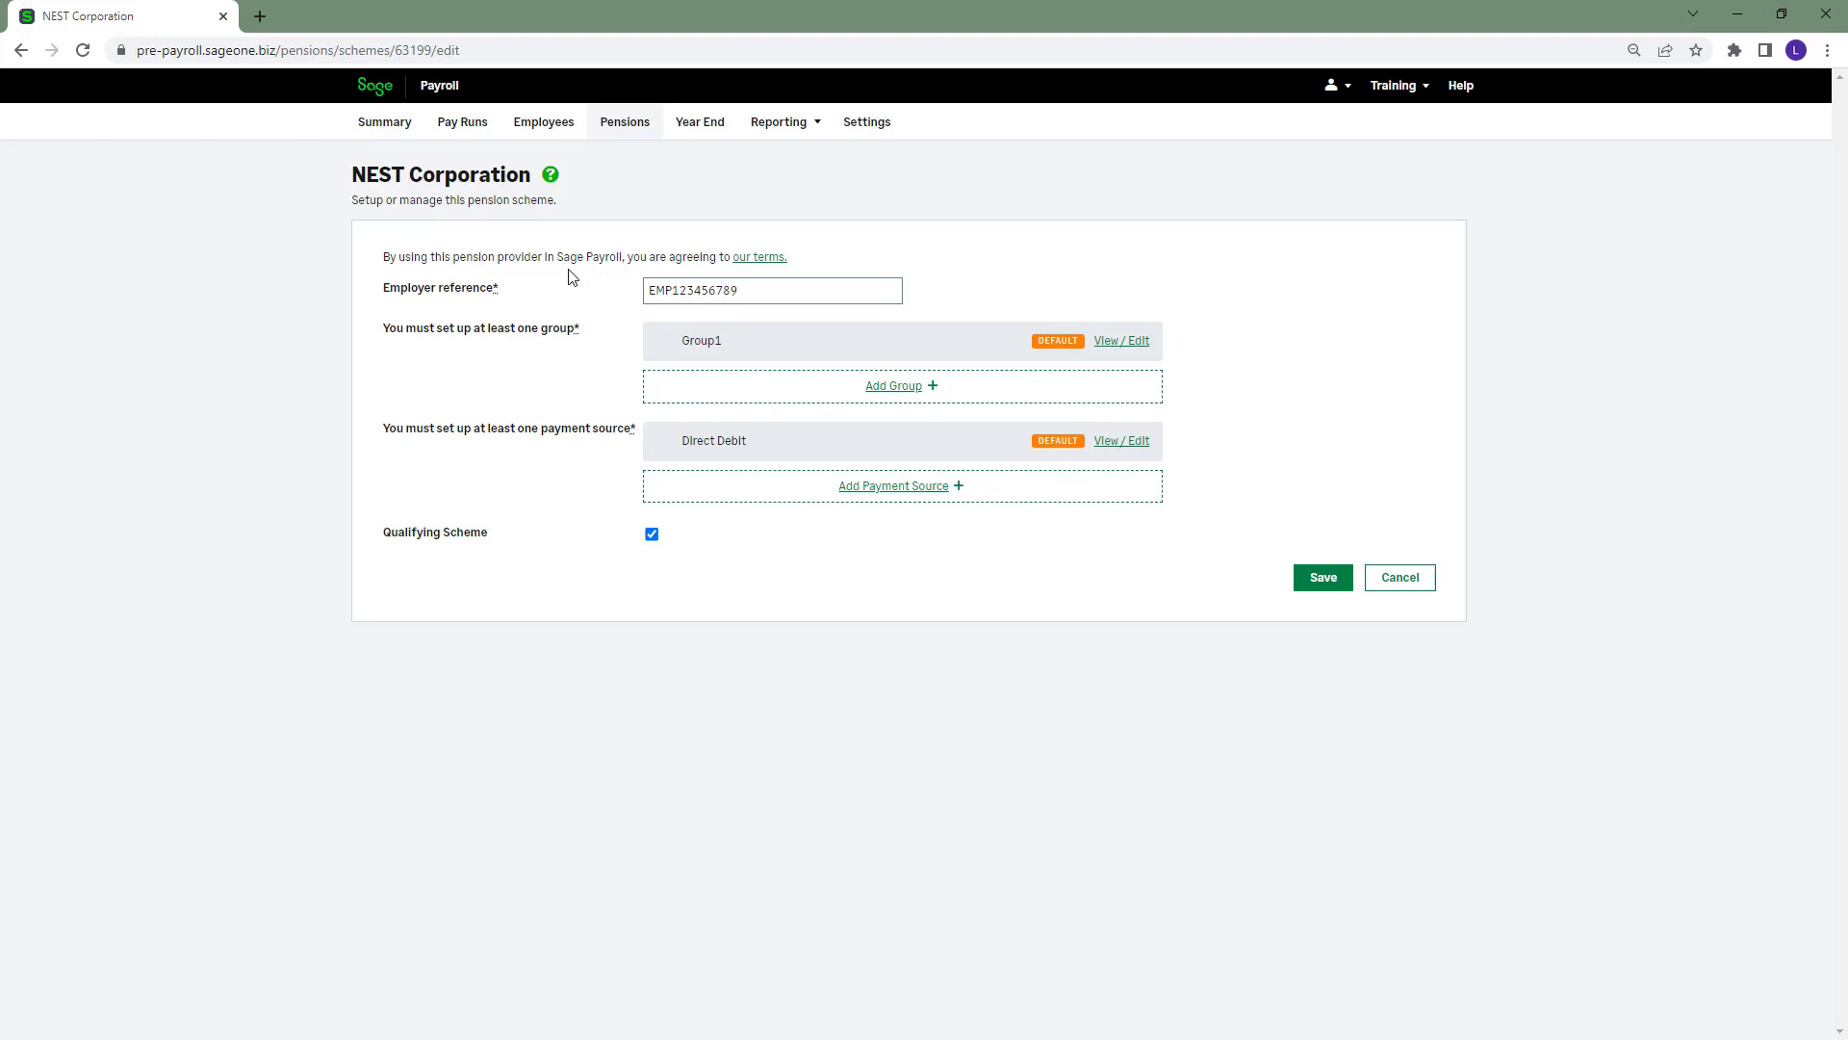
left_click(384, 121)
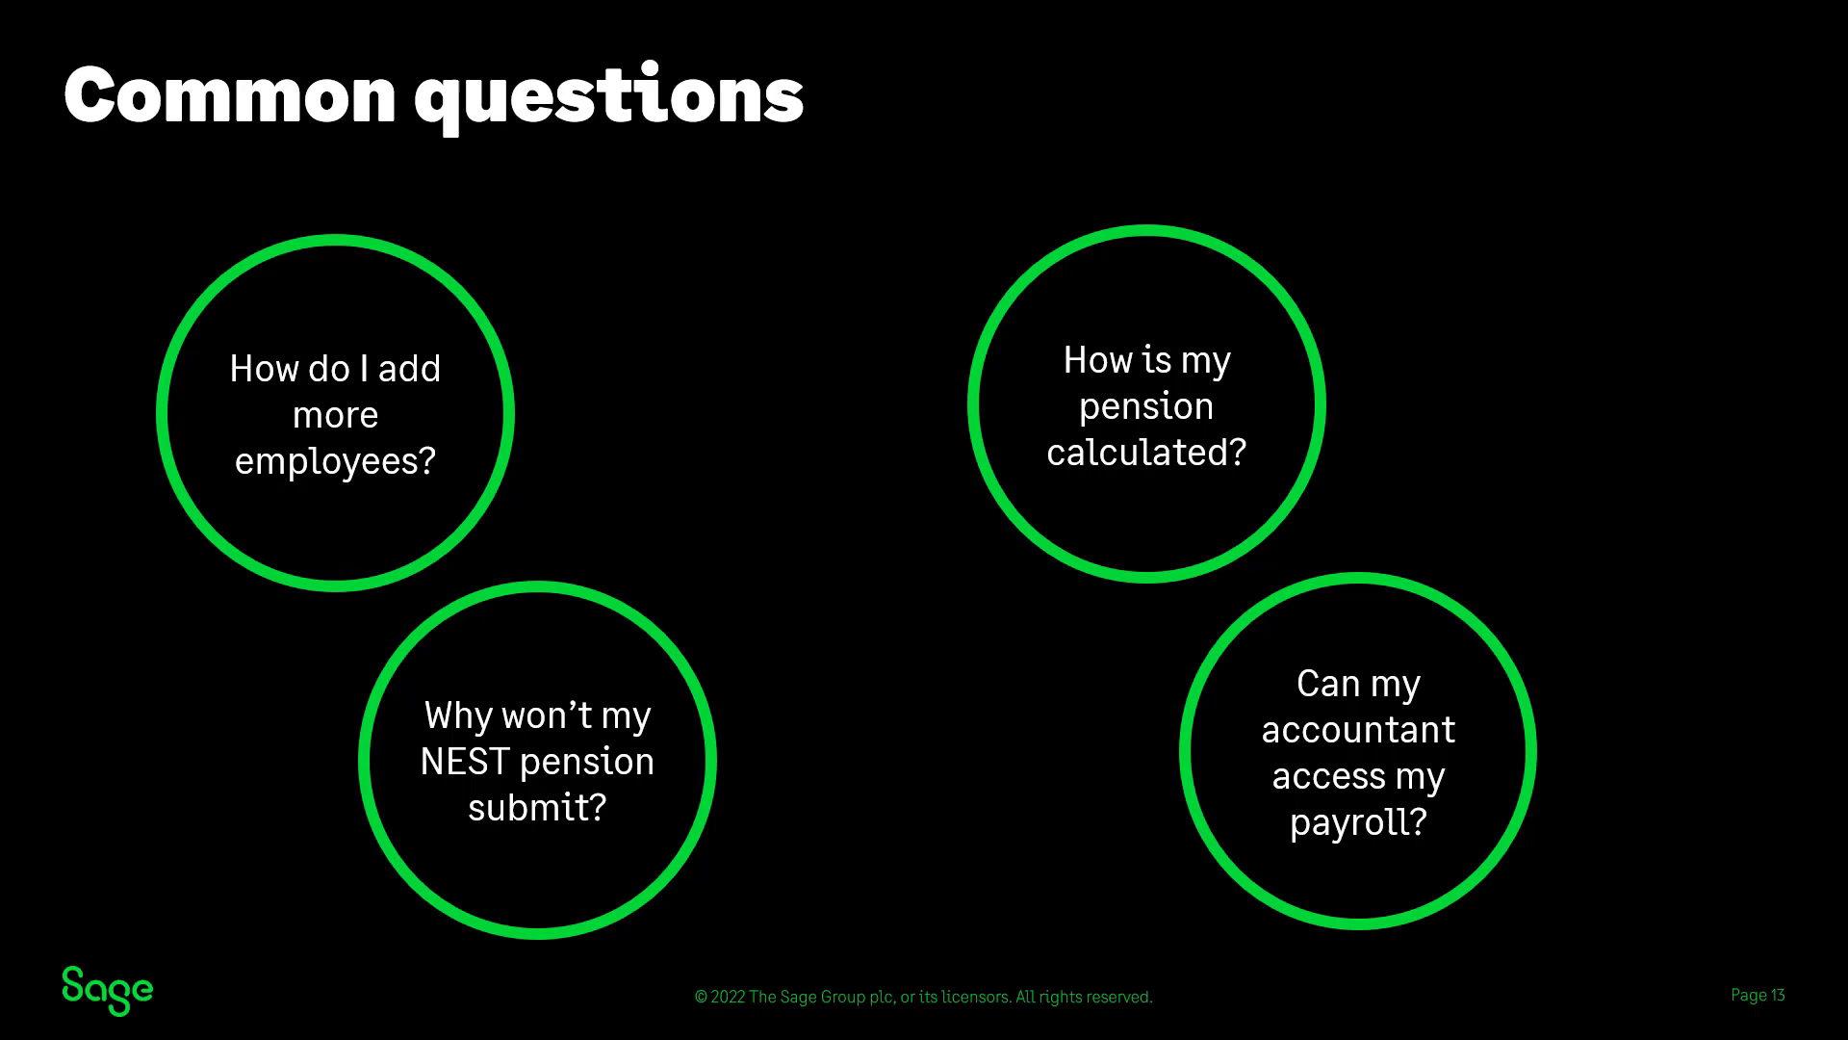
key("Right")
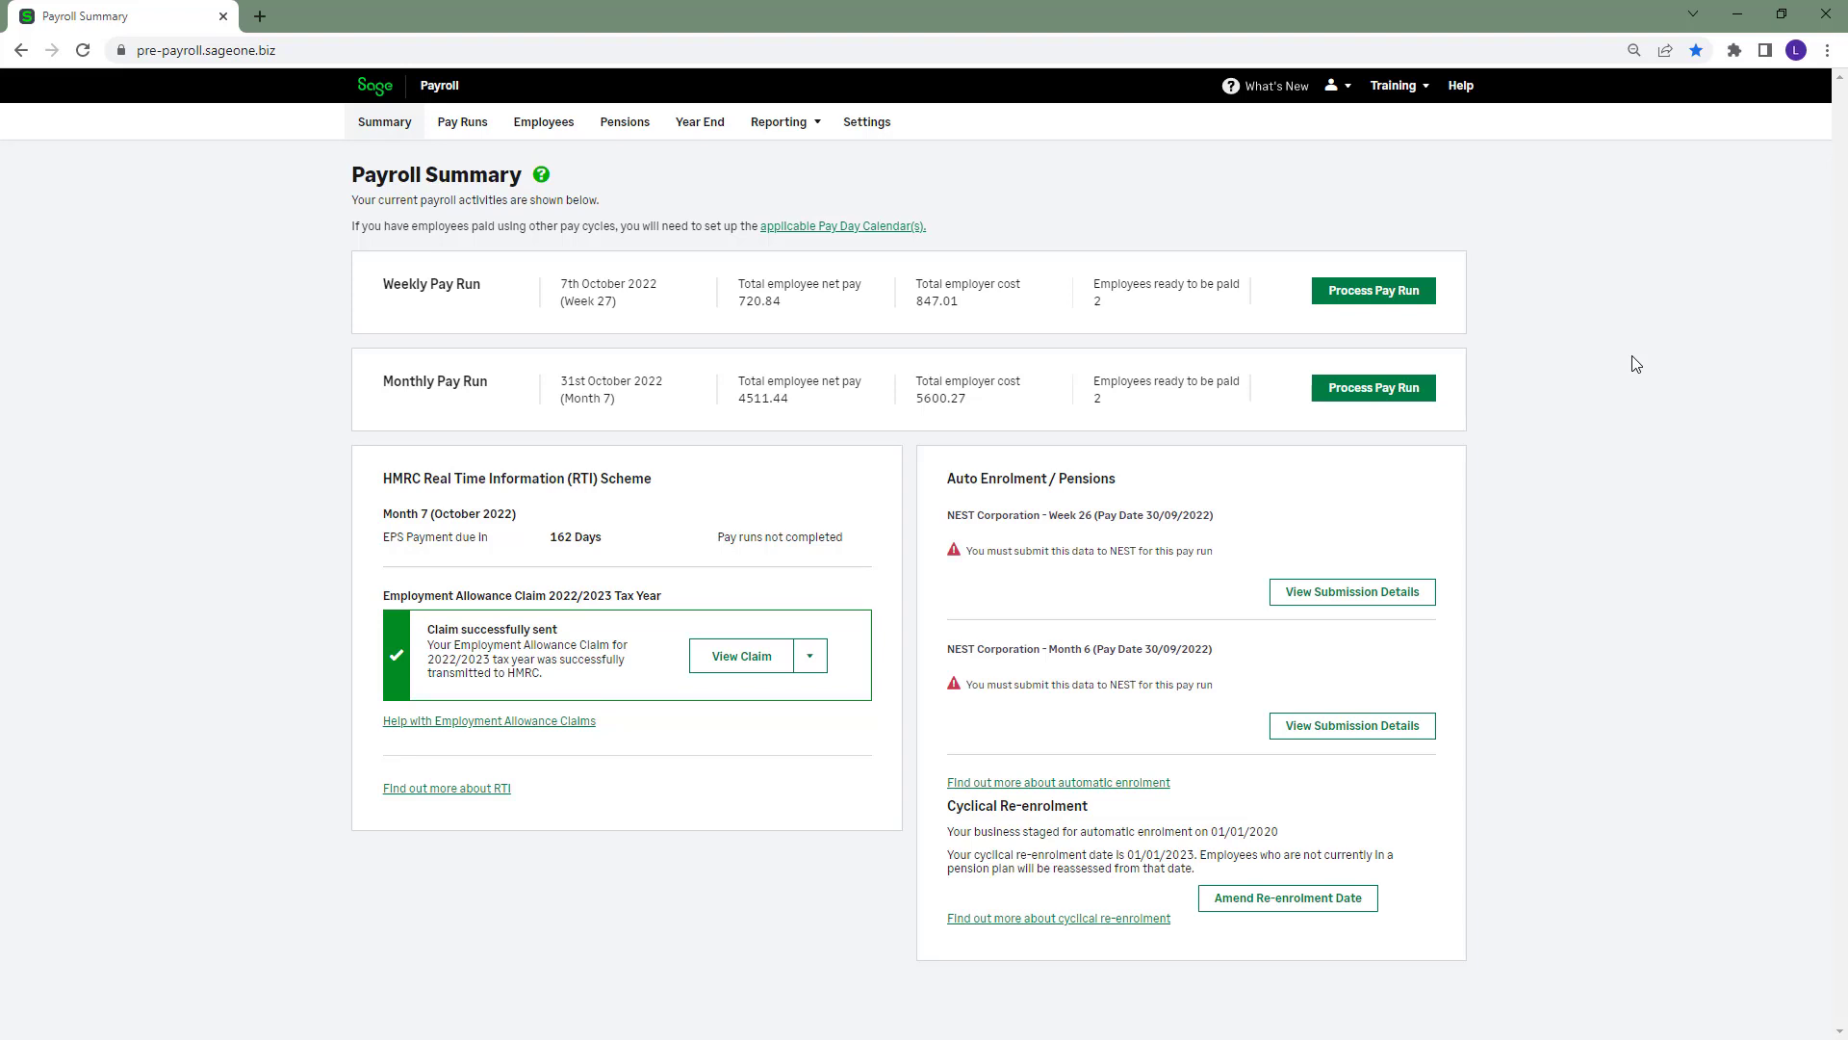
Open Employee One's record for editing and select the tax code in the current tax details
left_click(568, 125)
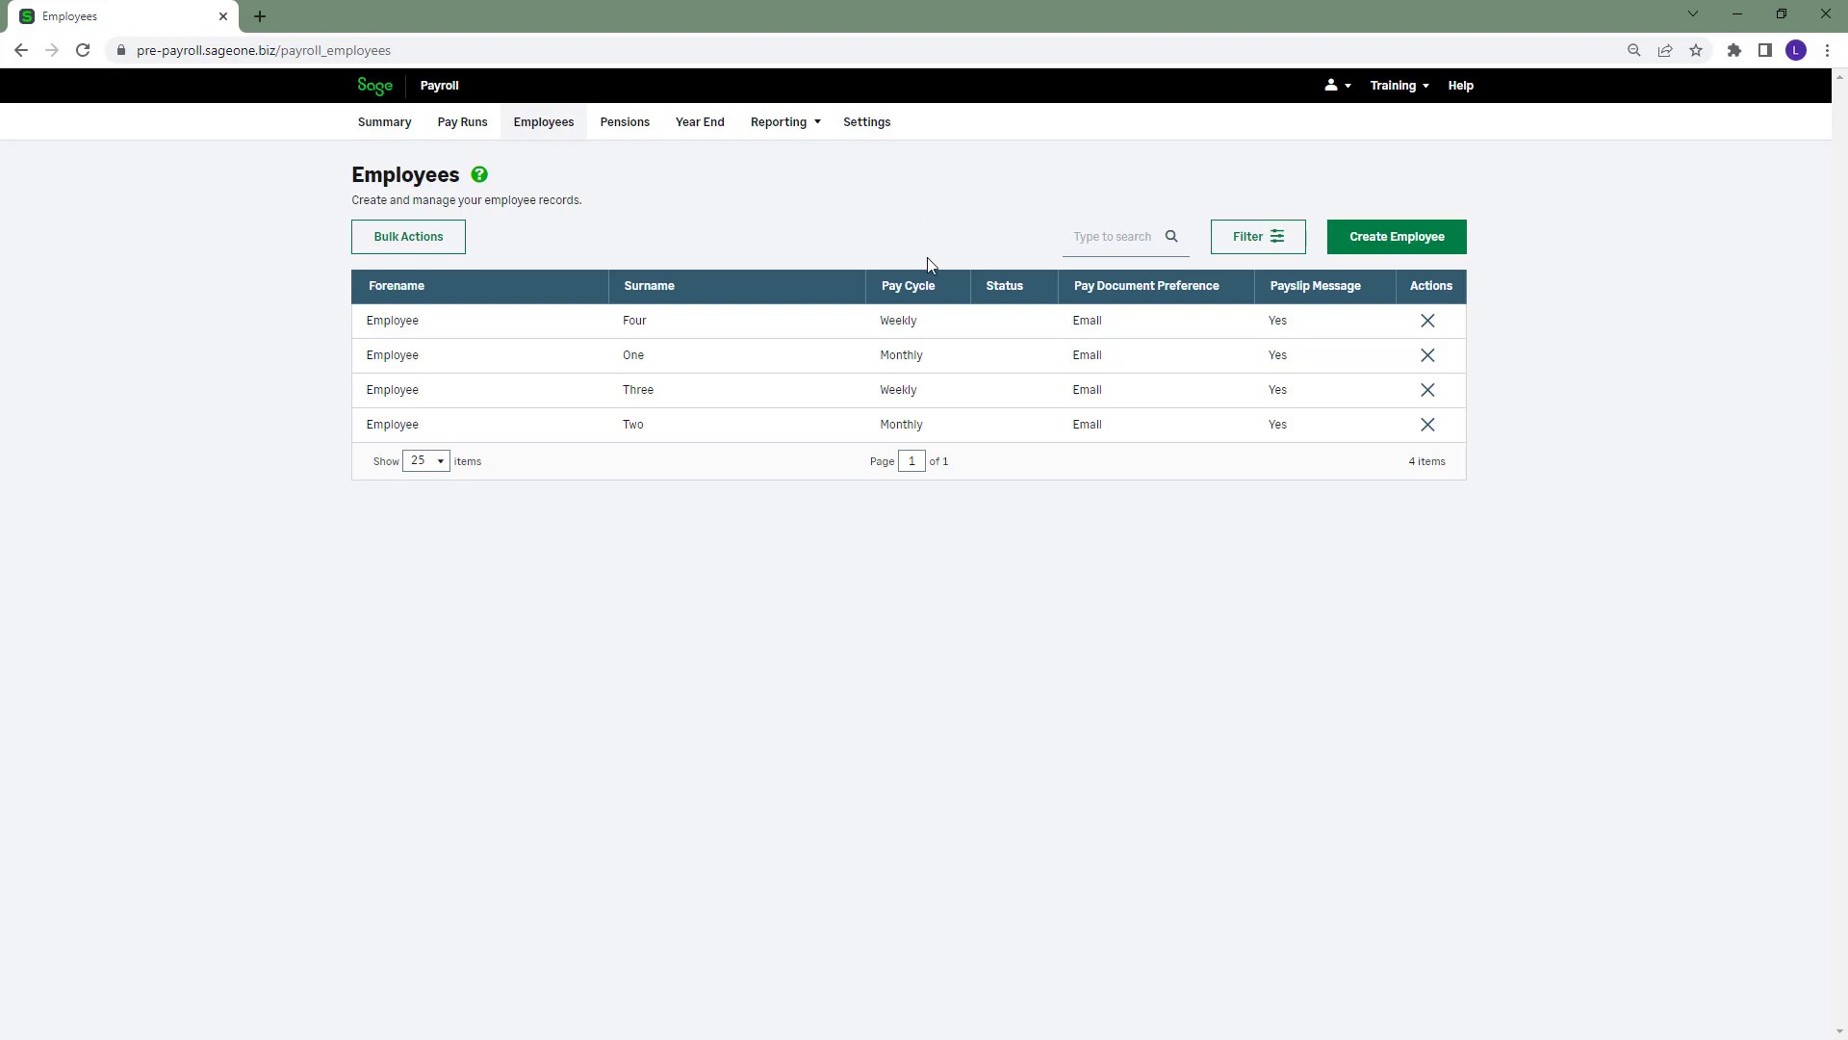
left_click(960, 358)
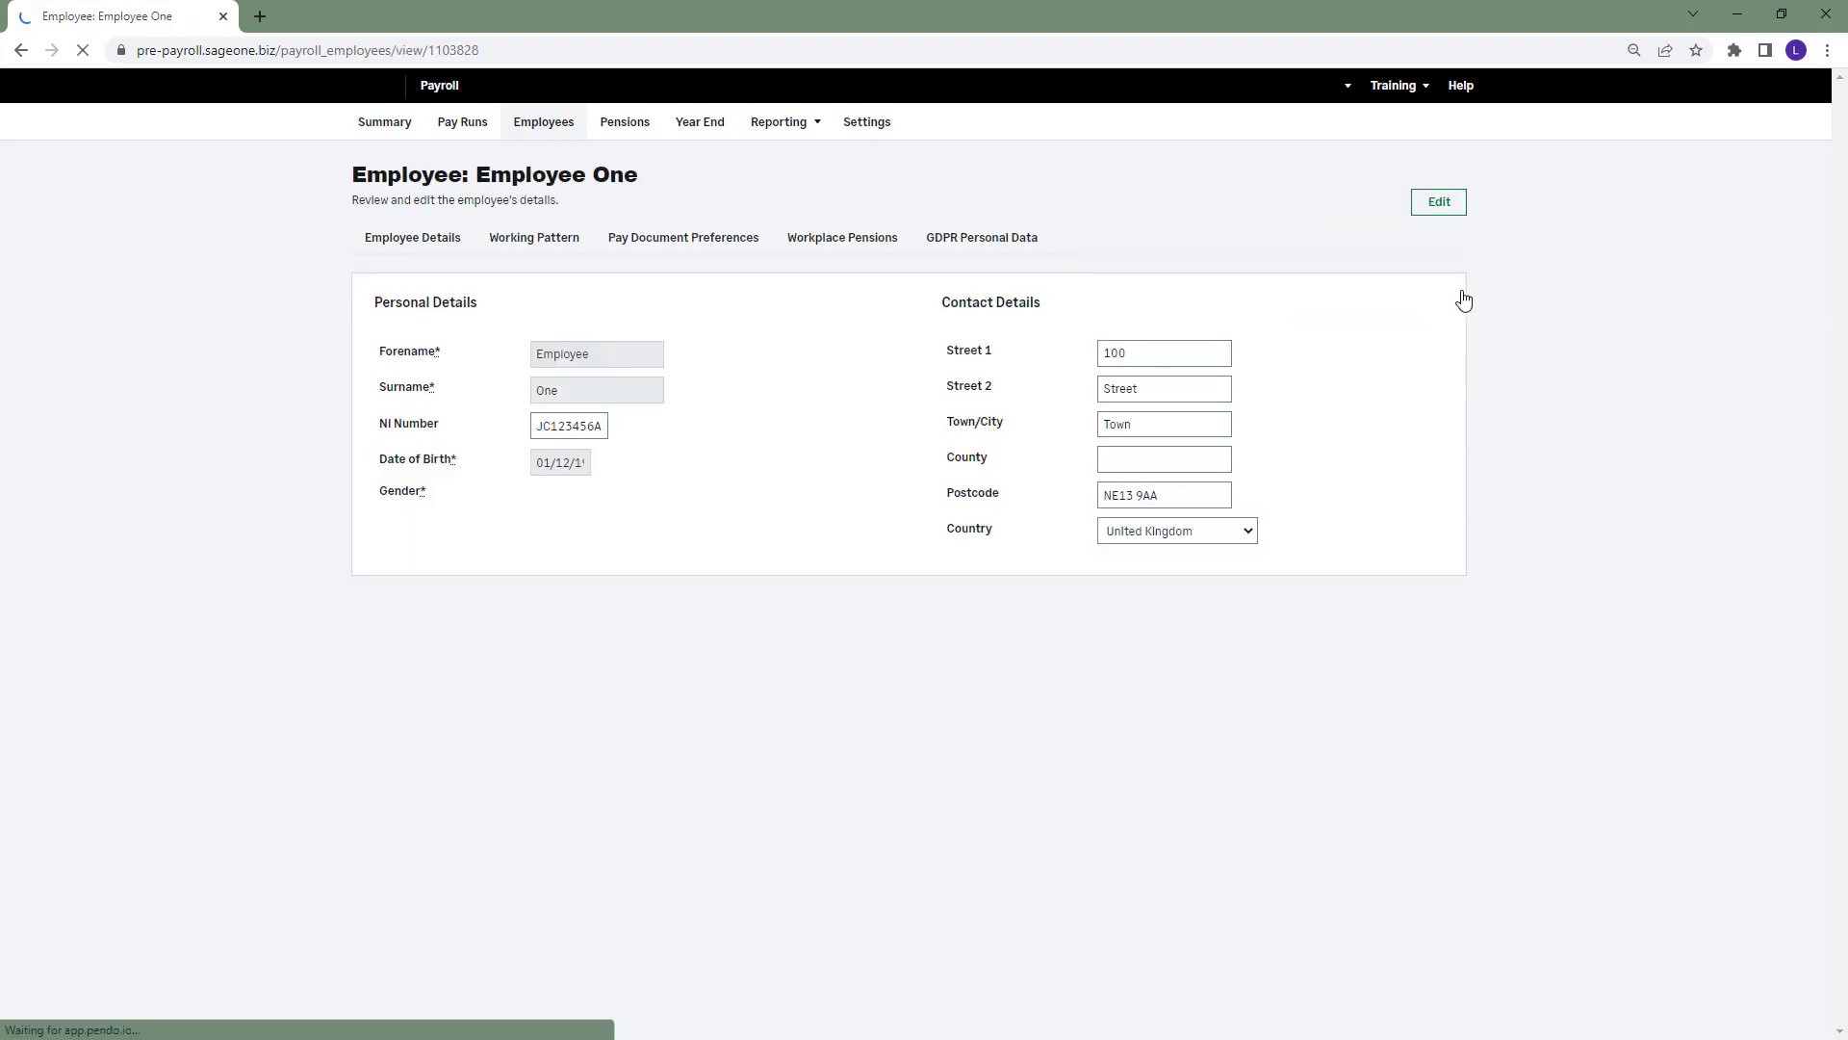
left_click(1455, 201)
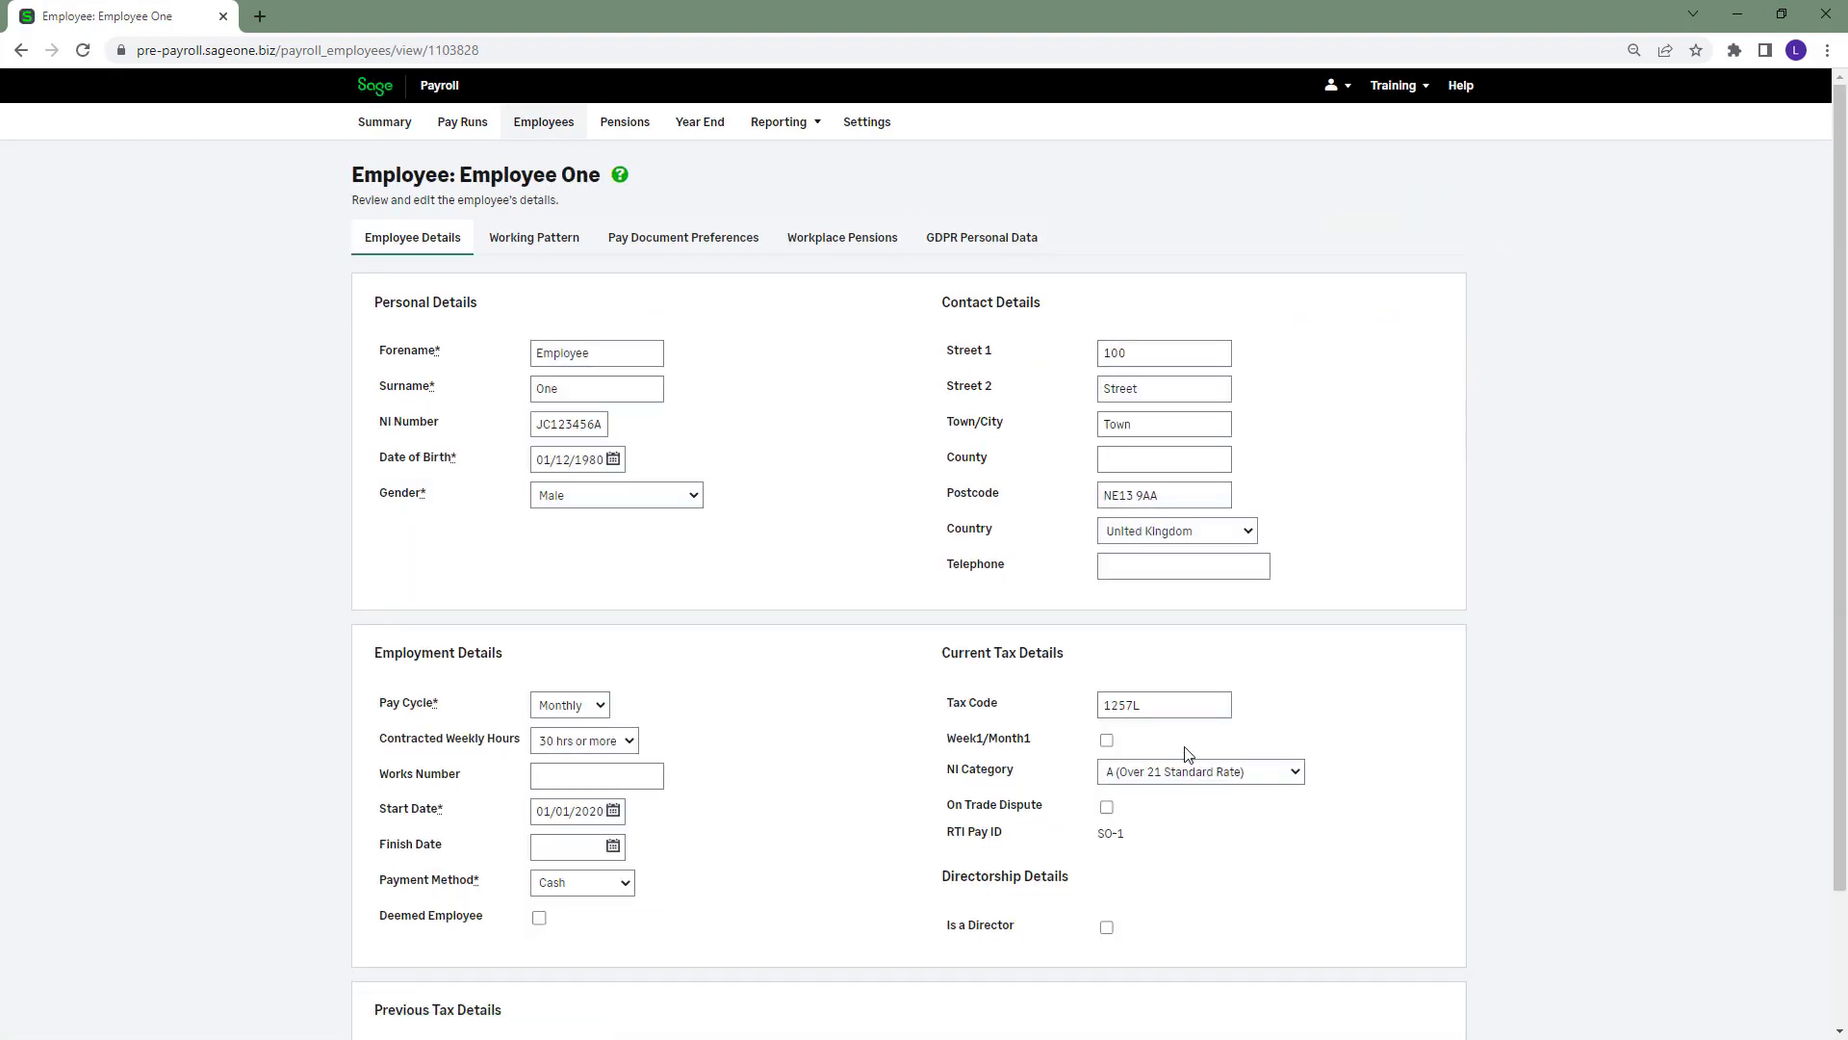
double_click(1200, 703)
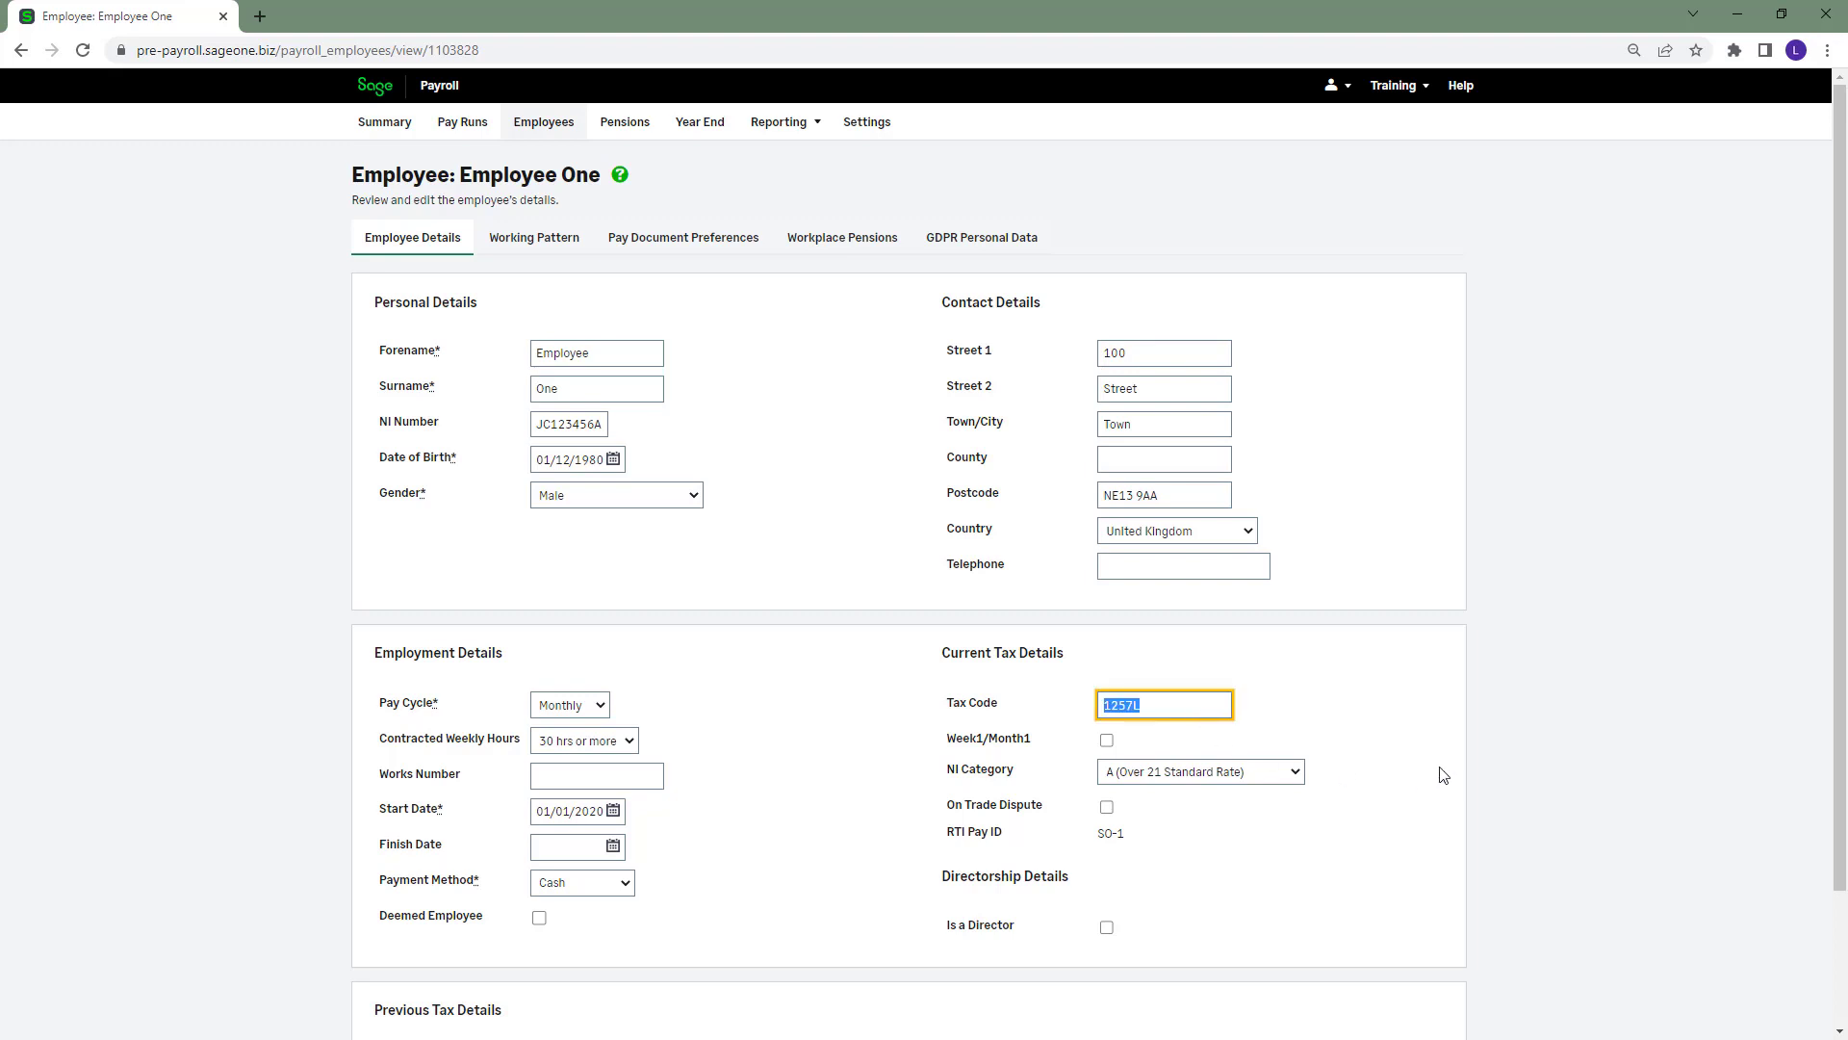
key("alt+Tab")
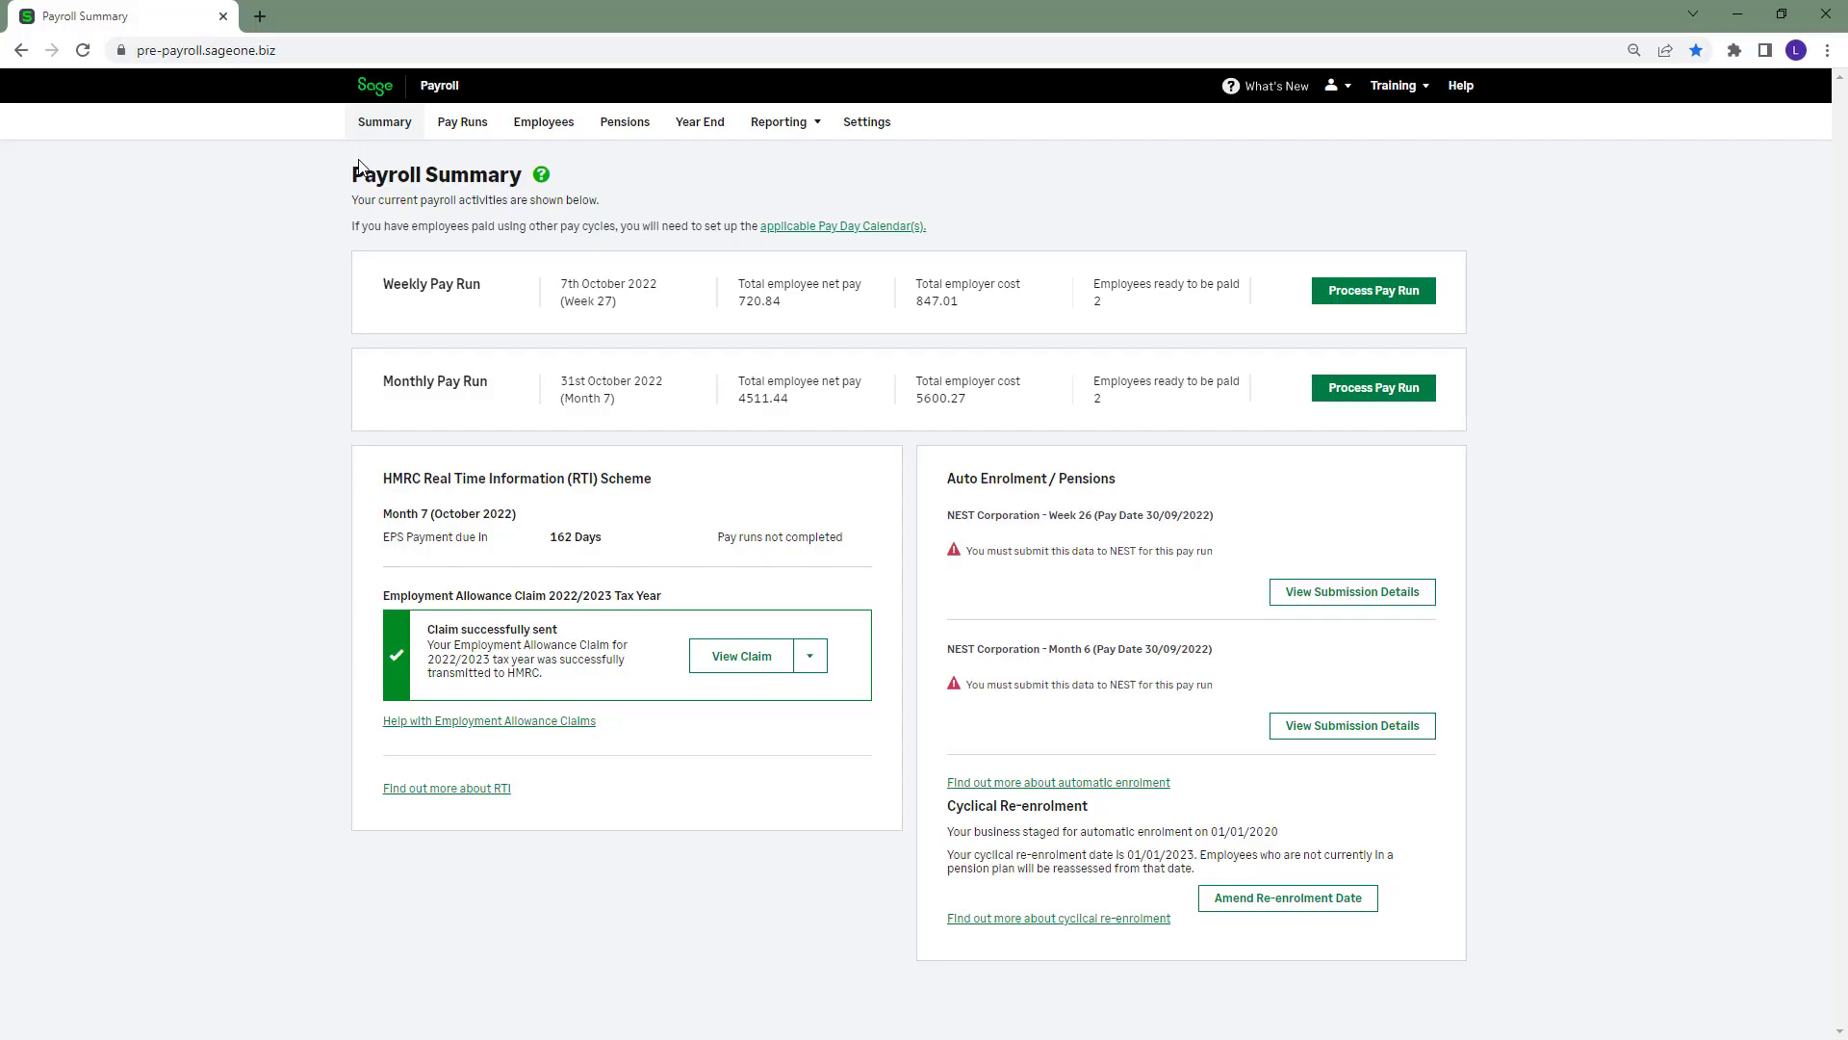
View the Employee Leaving form with its last working day for Employee Three, and close it without saving
left_click(545, 126)
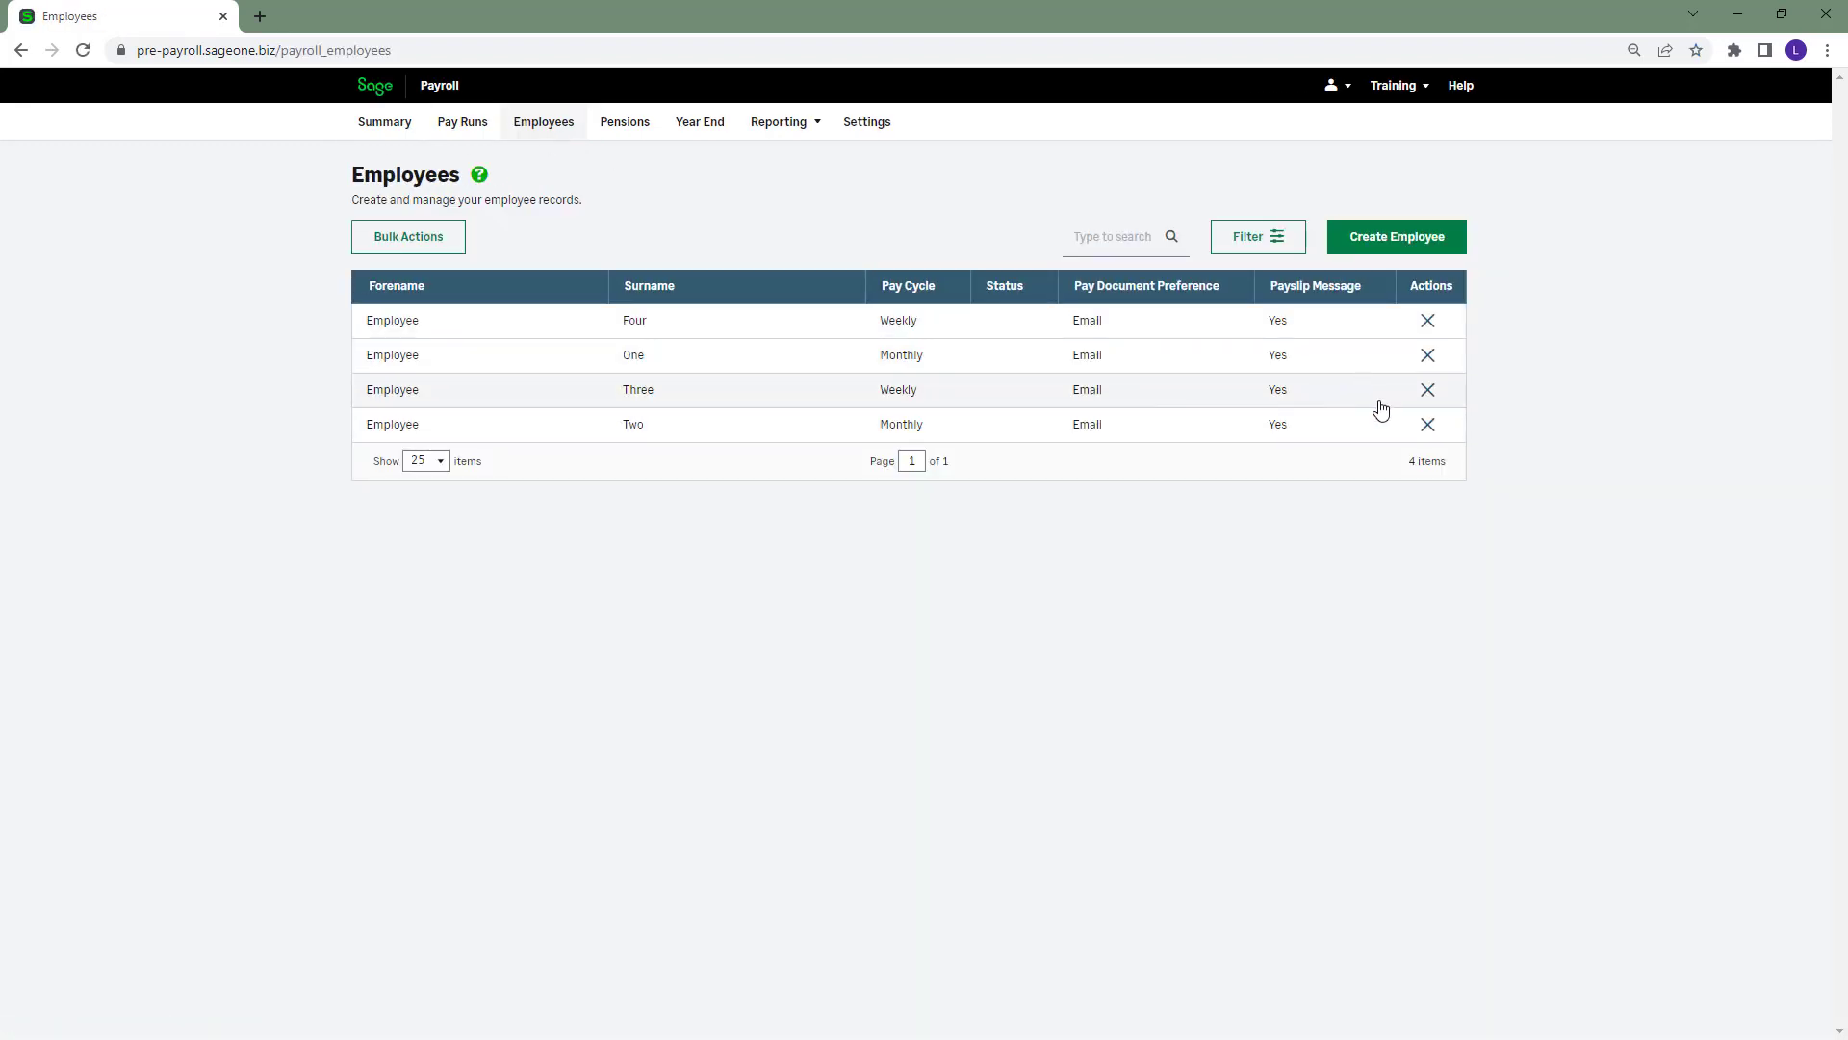
left_click(1428, 391)
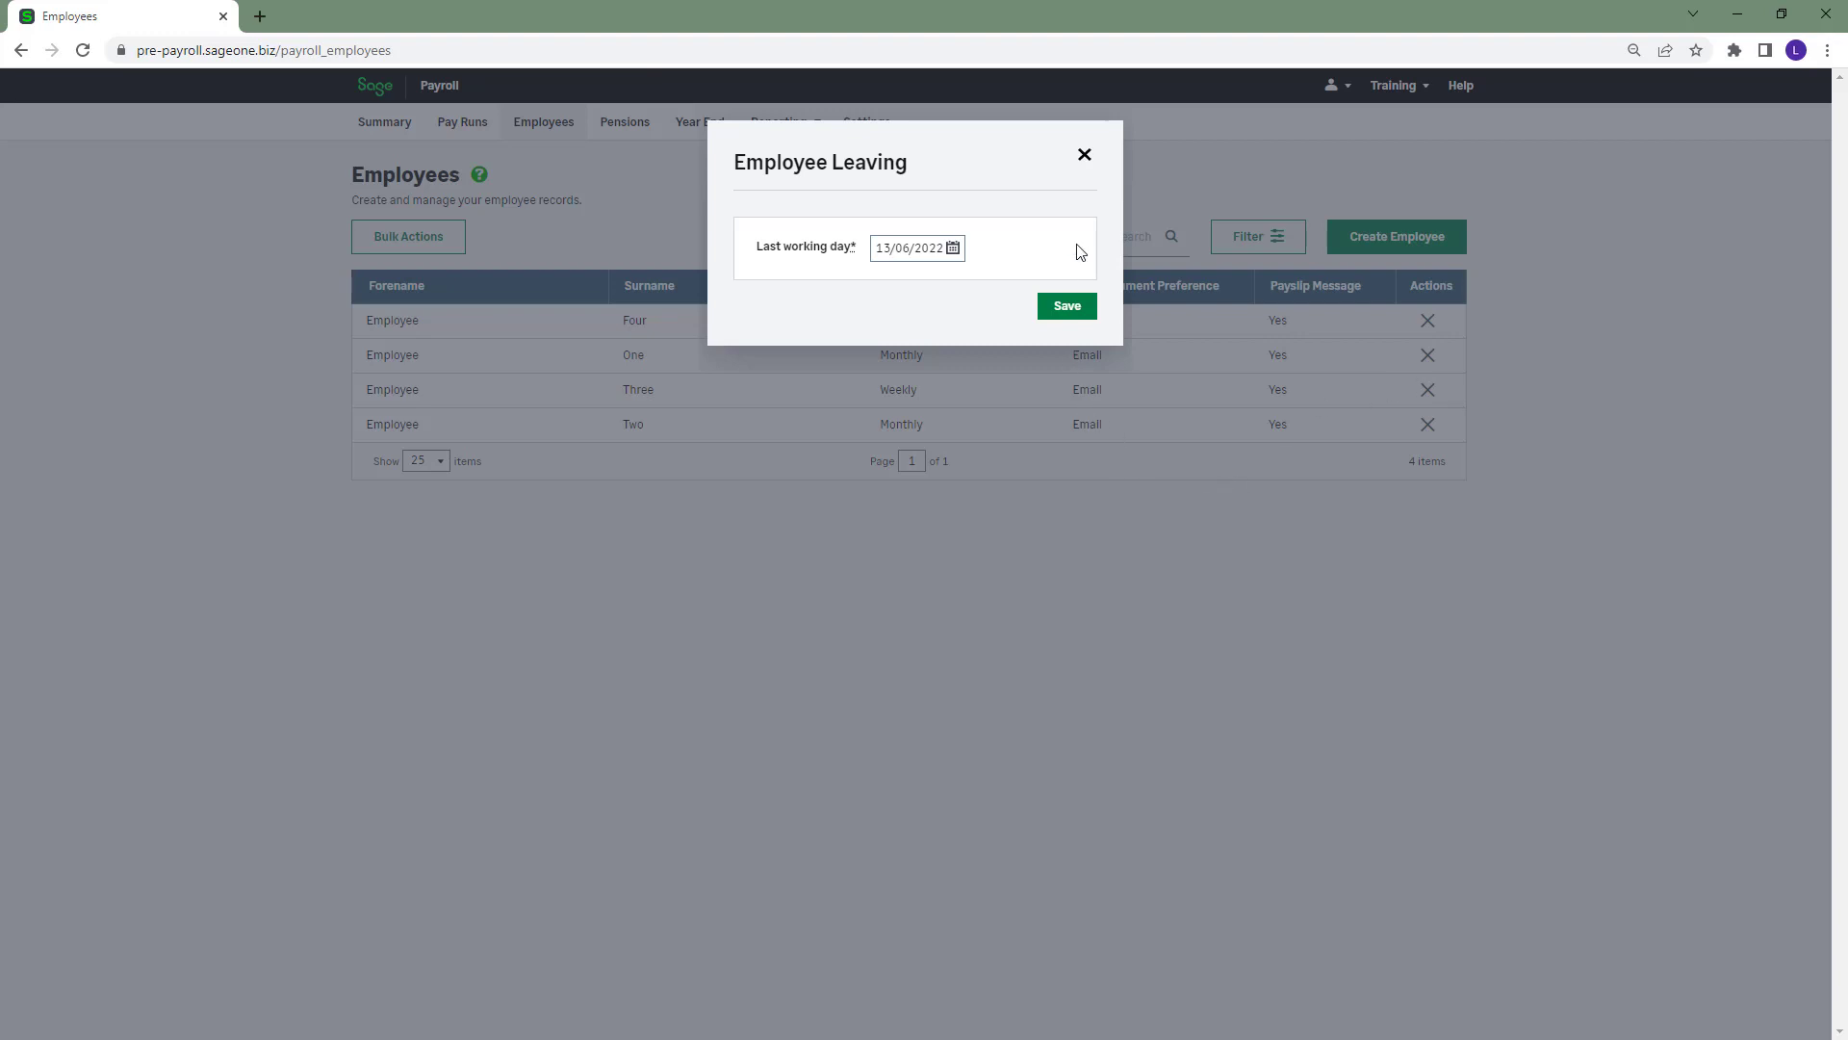
left_click(1084, 159)
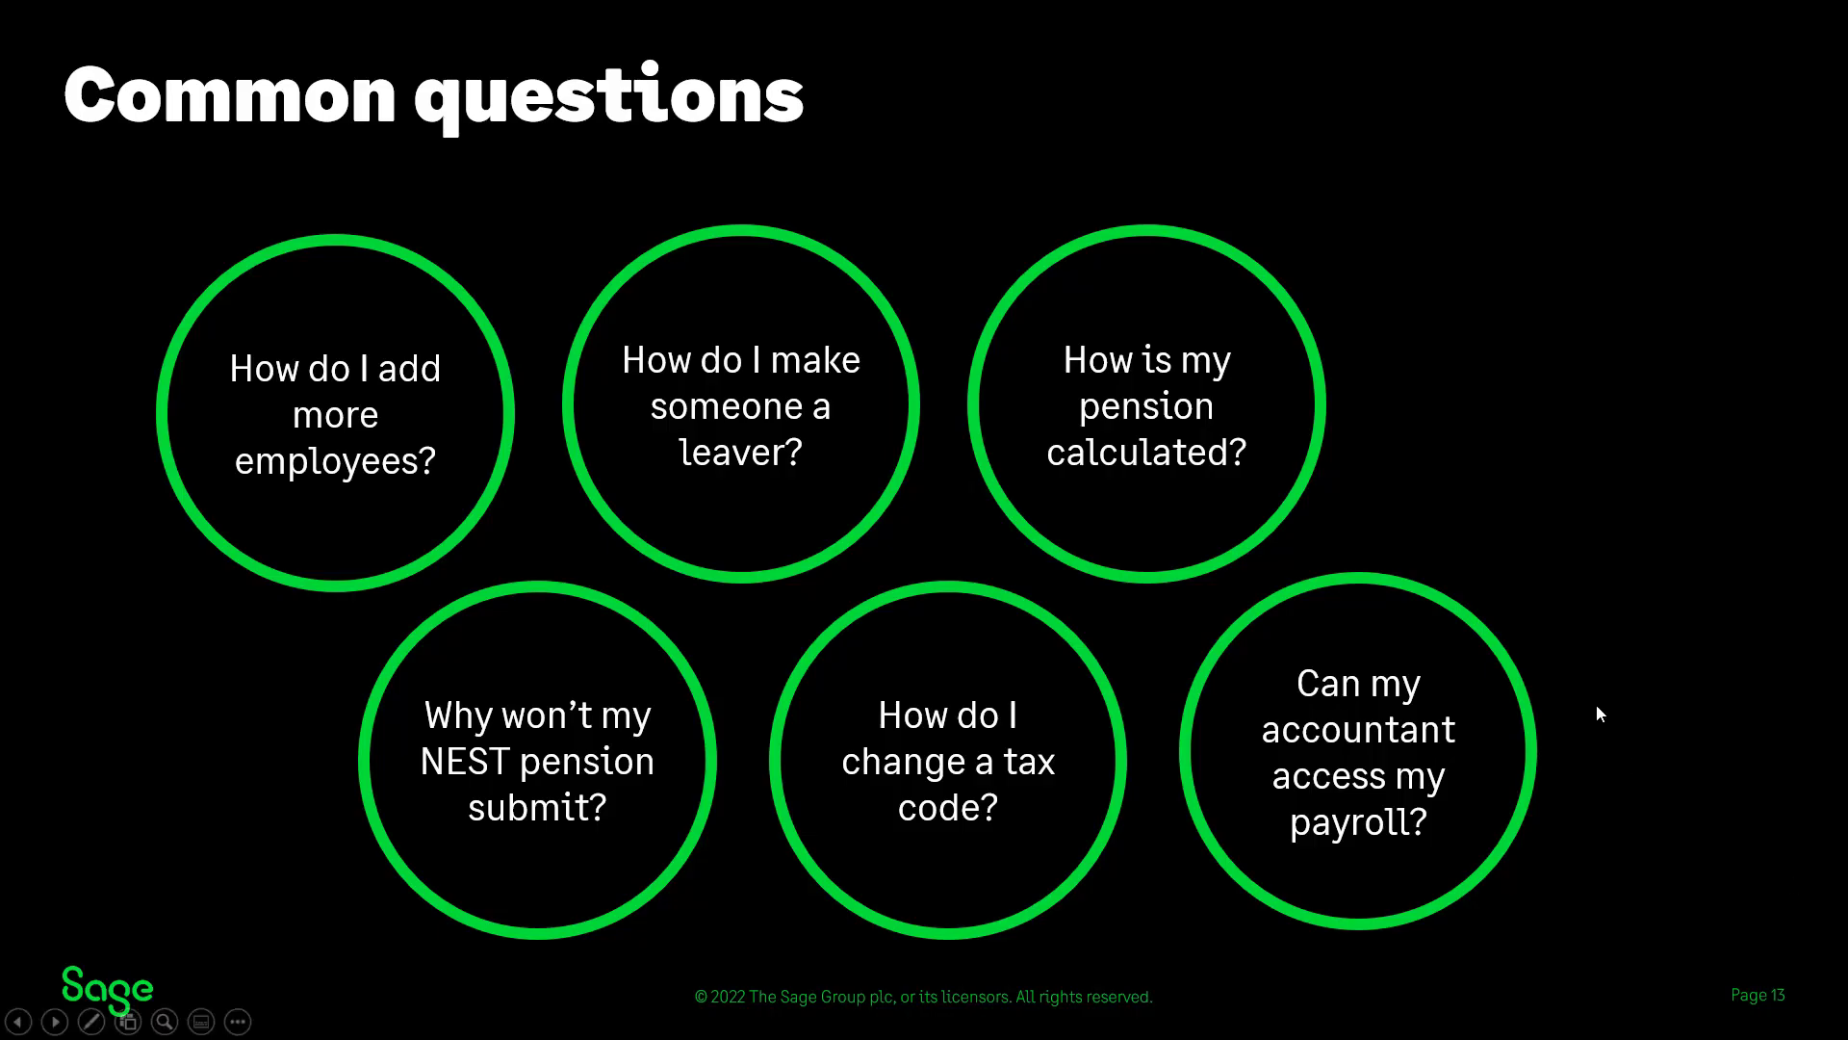
left_click(1596, 704)
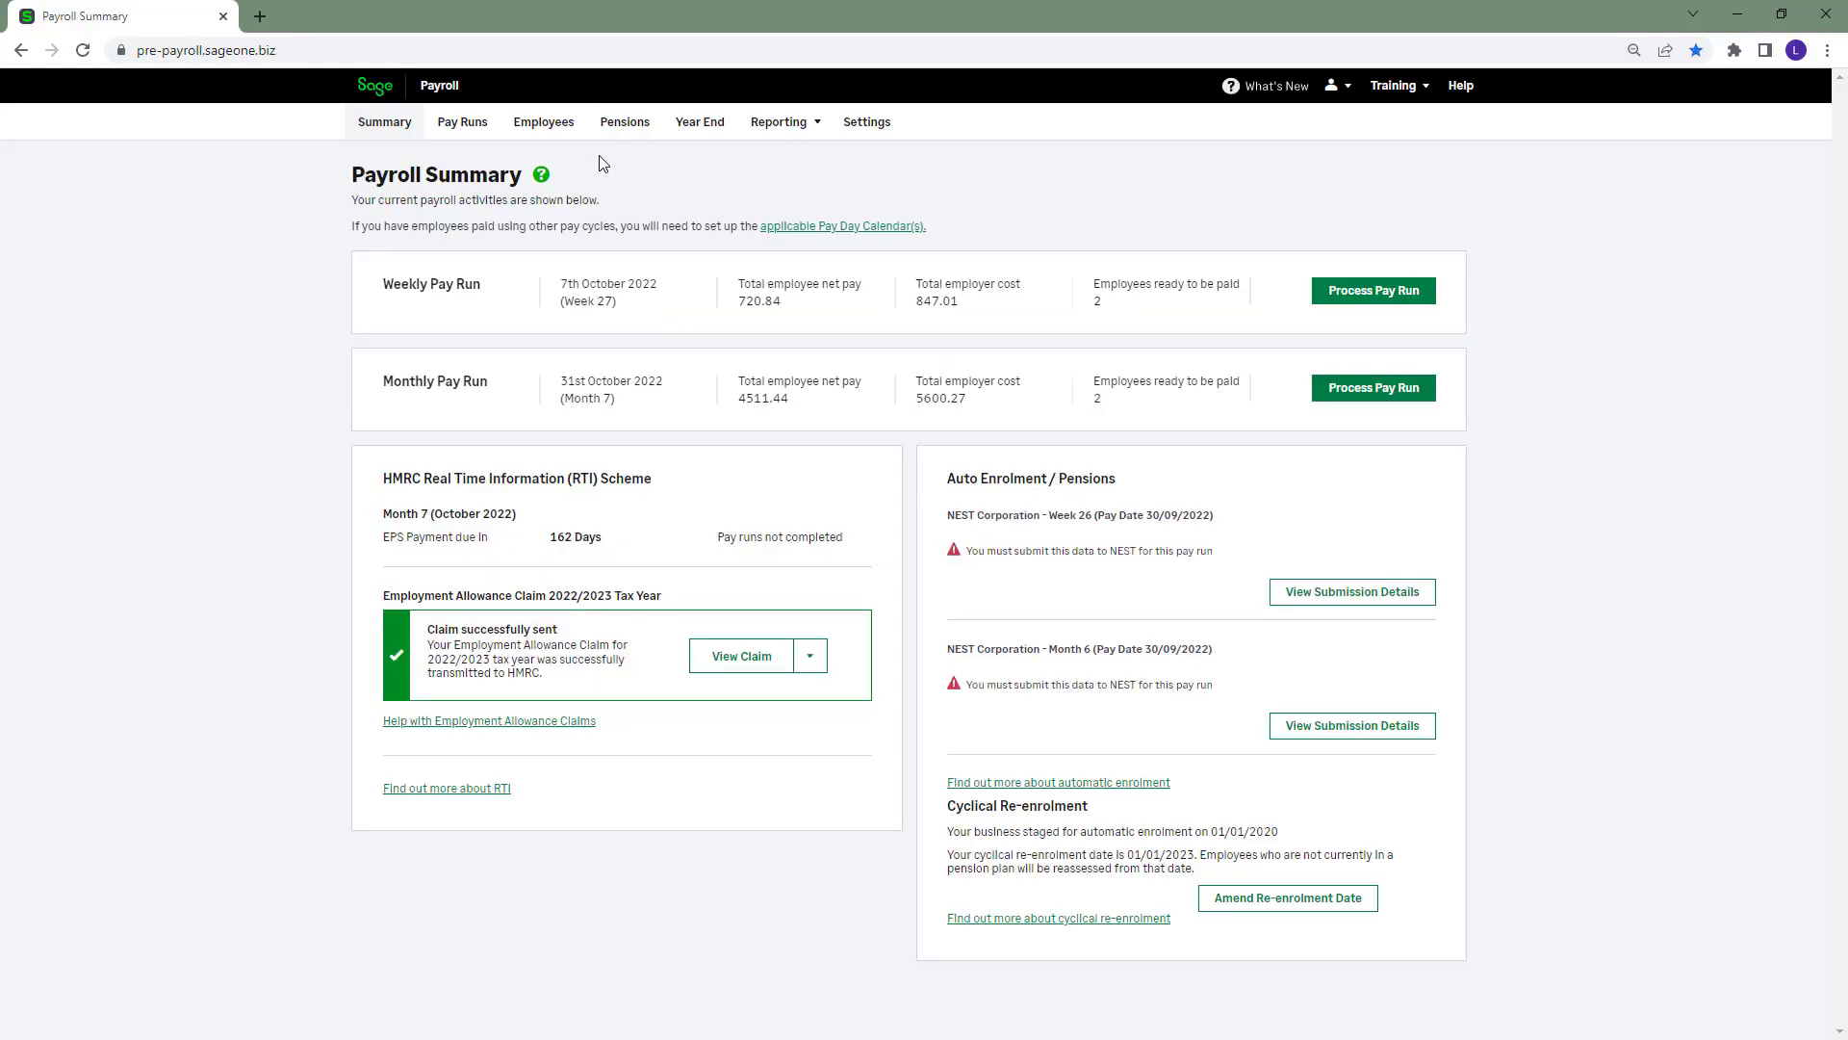
Start a new employee record and set its starting basis to "Employee declaration: P46 - Select category below."
left_click(544, 134)
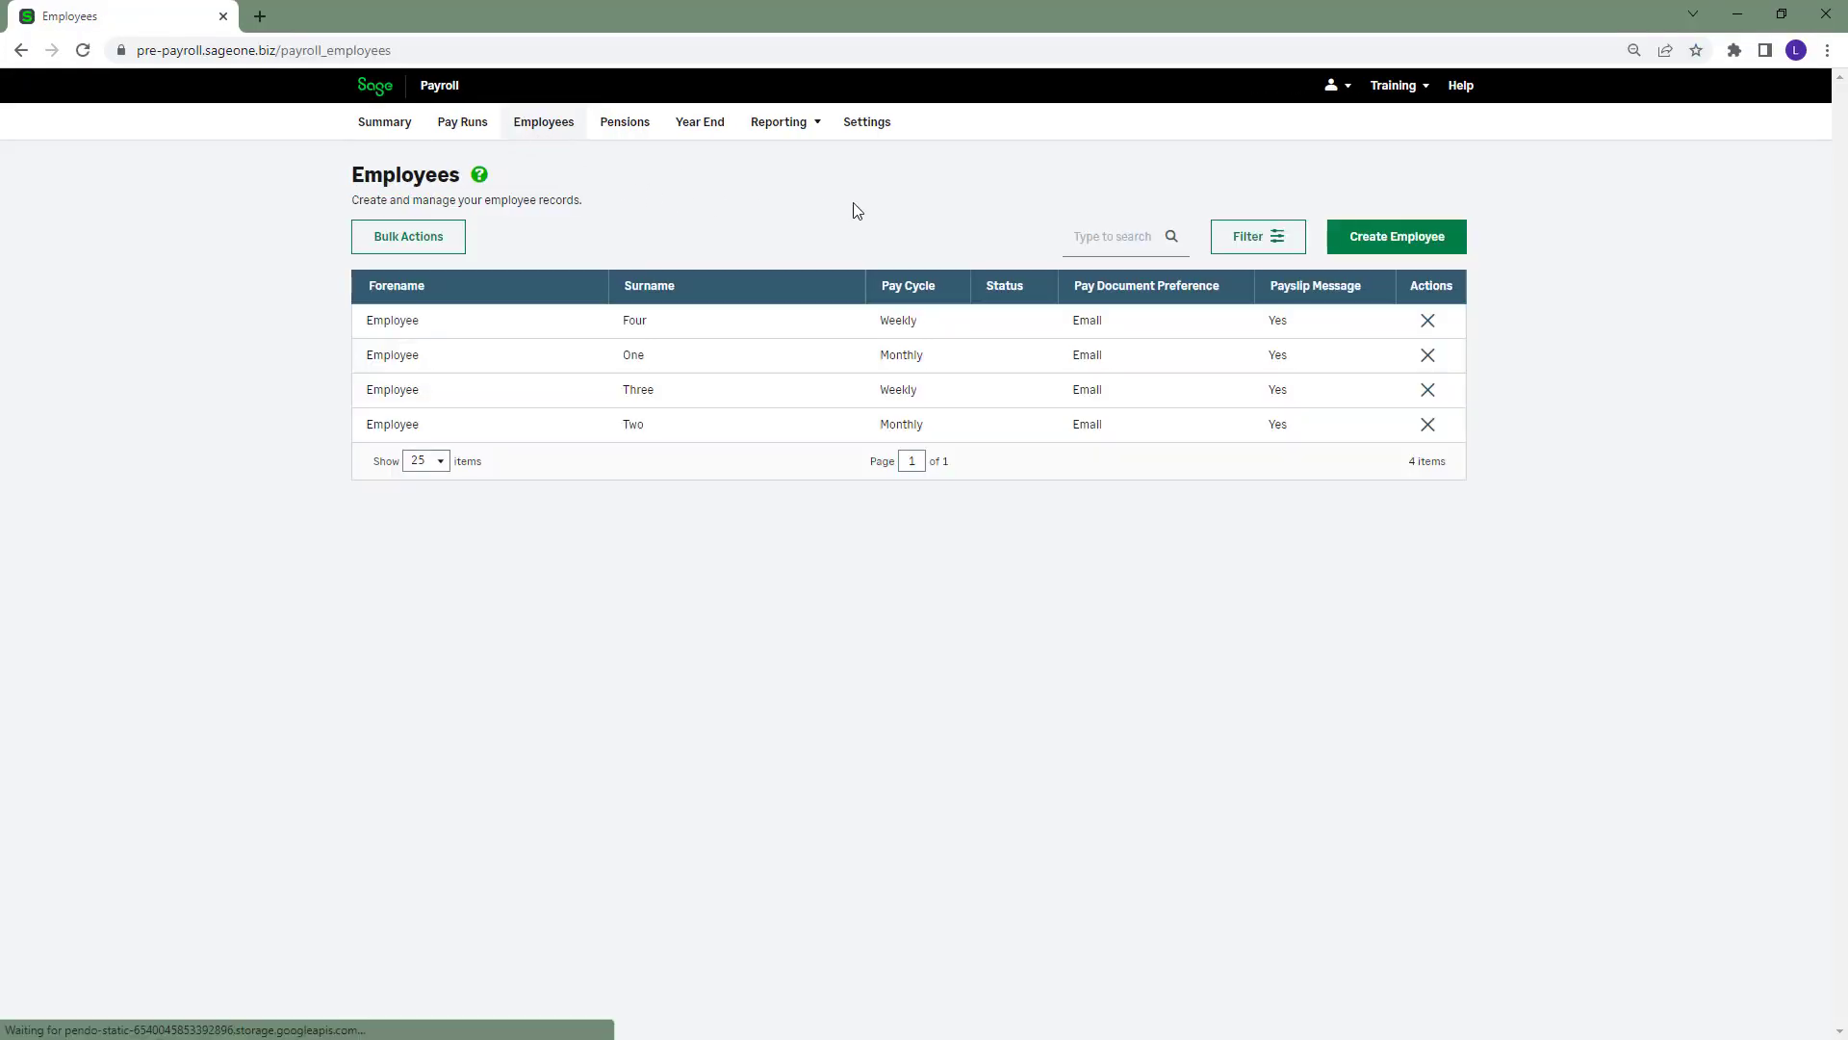
left_click(1401, 247)
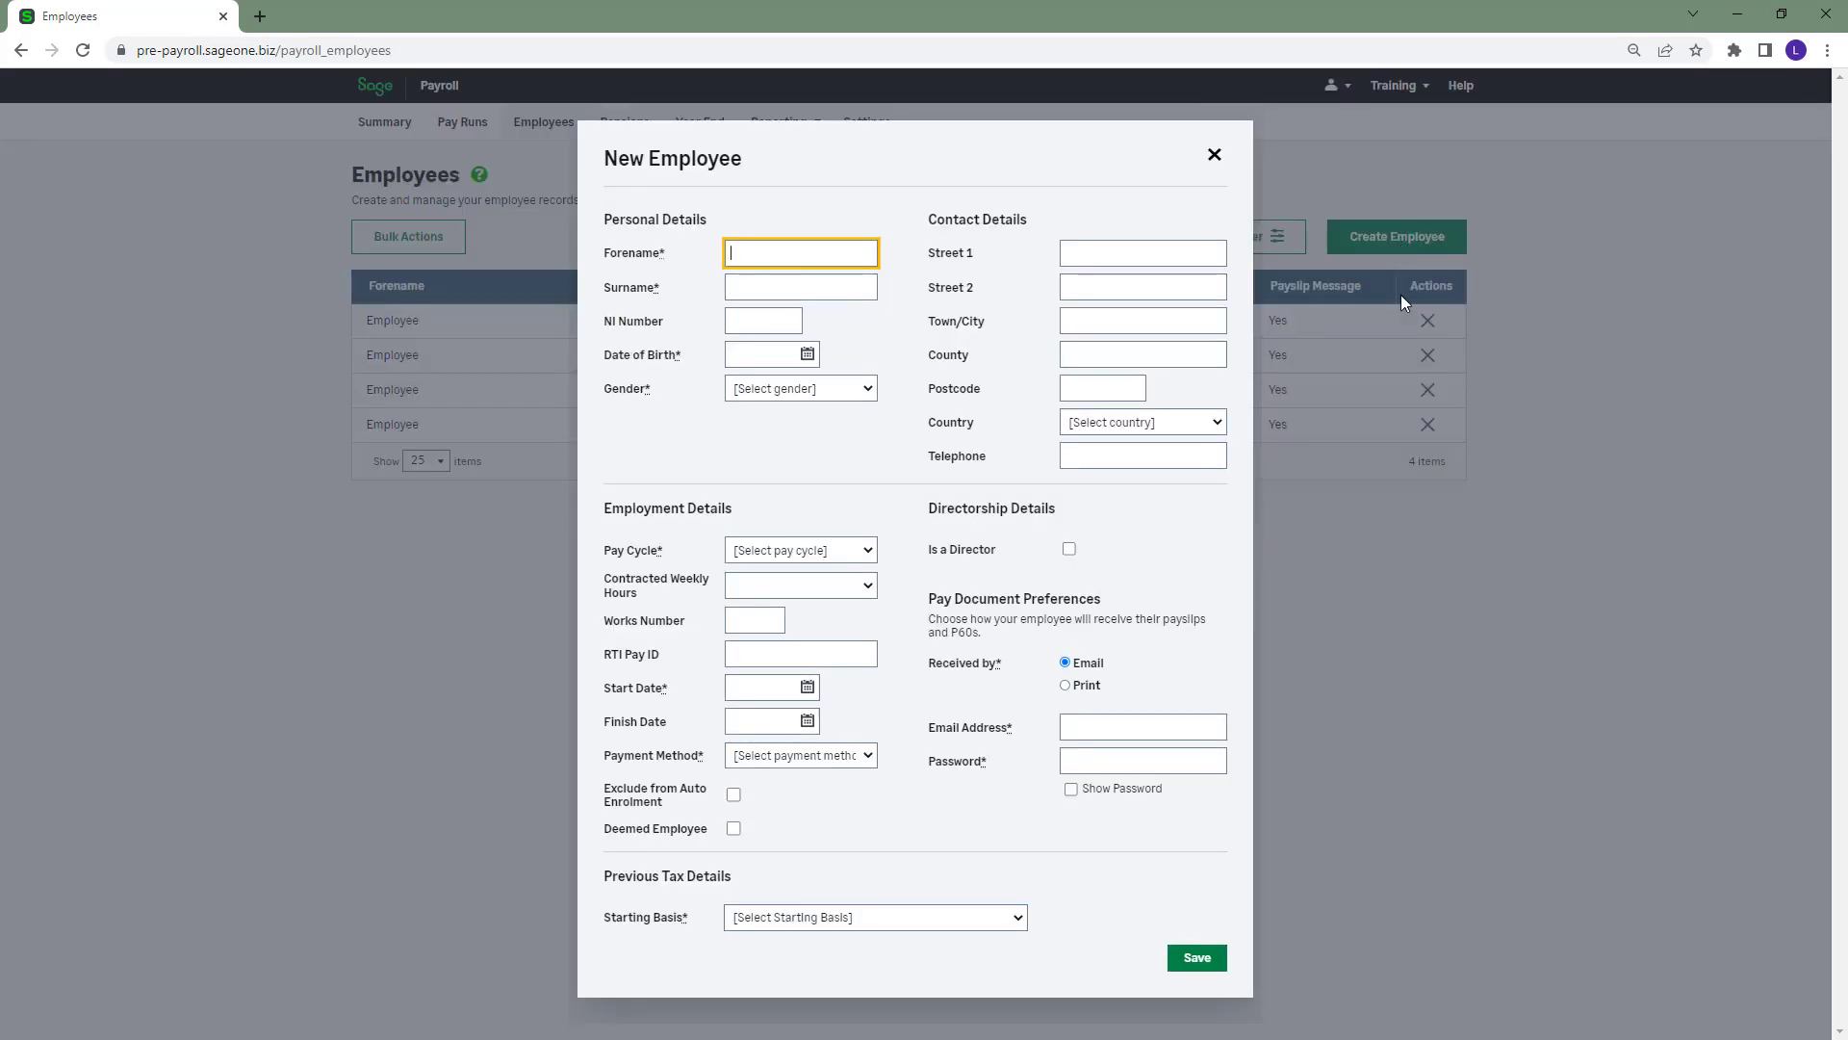
left_click(1017, 921)
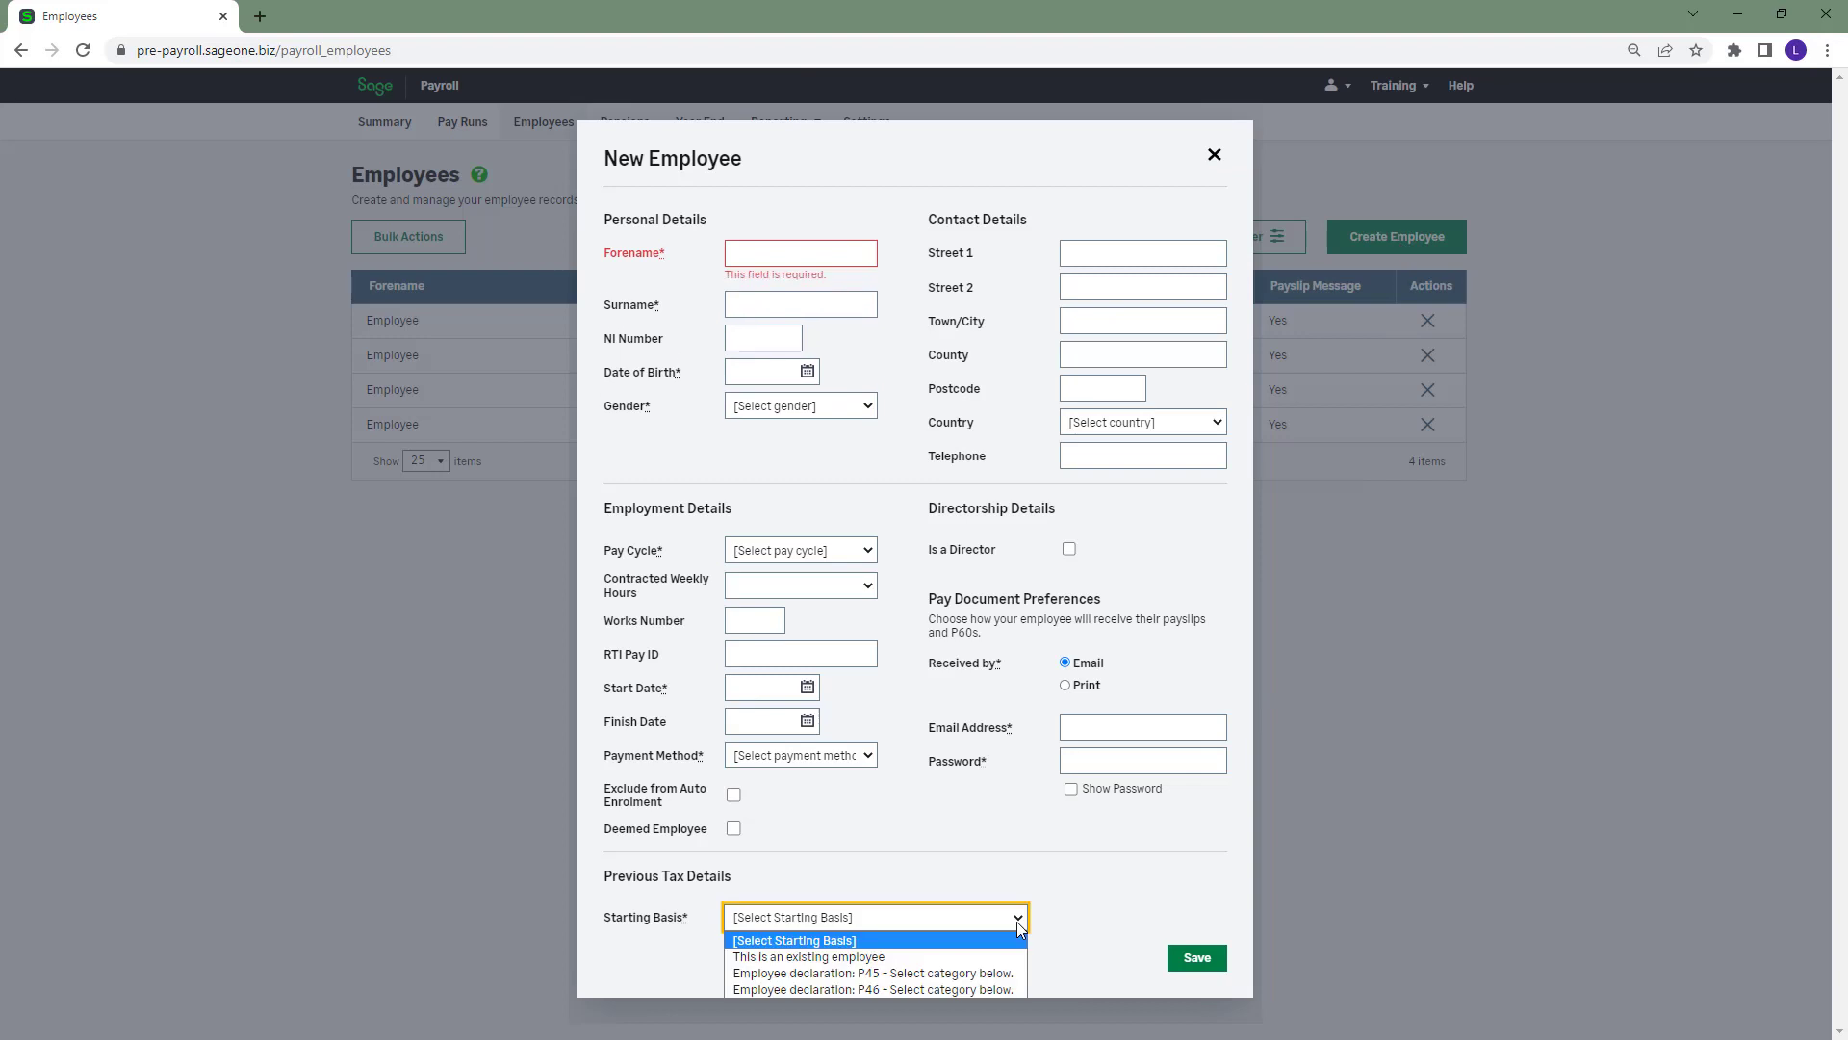
left_click(1017, 921)
left_click(1018, 920)
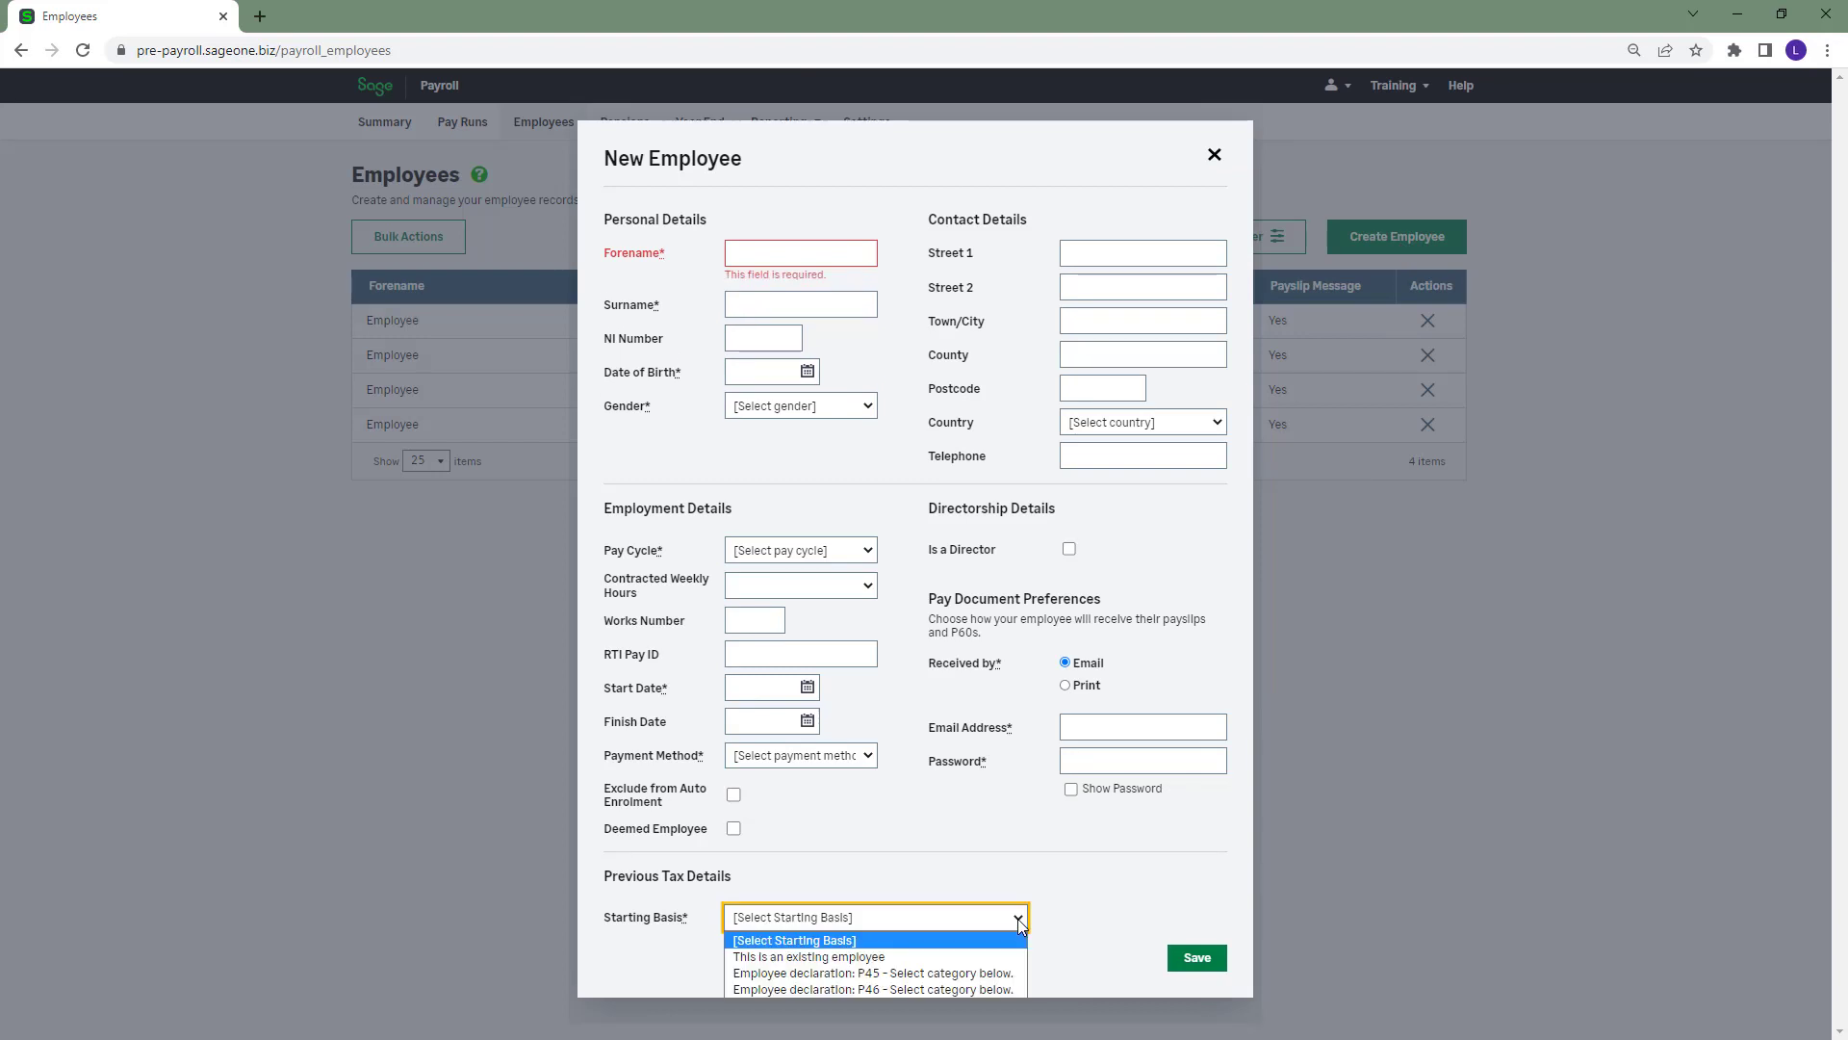
left_click(1008, 988)
scroll(1049, 925, "down", 2)
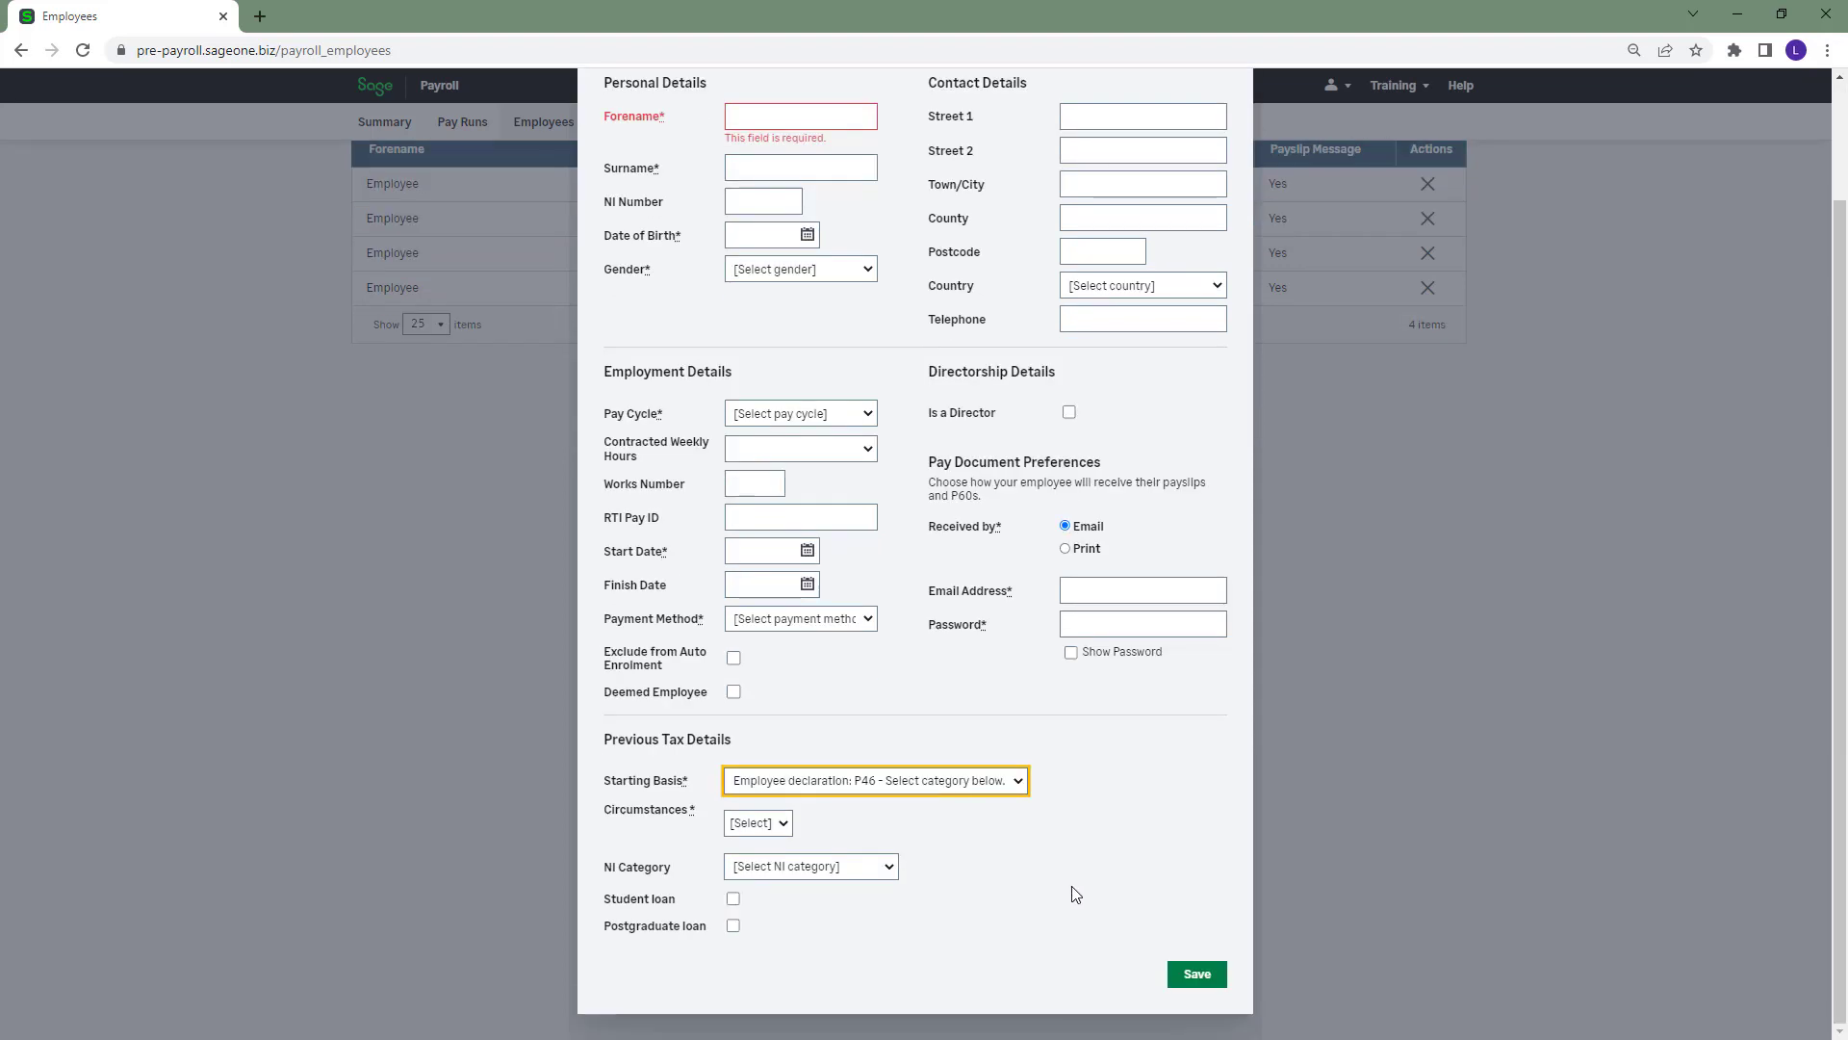
left_click(1021, 789)
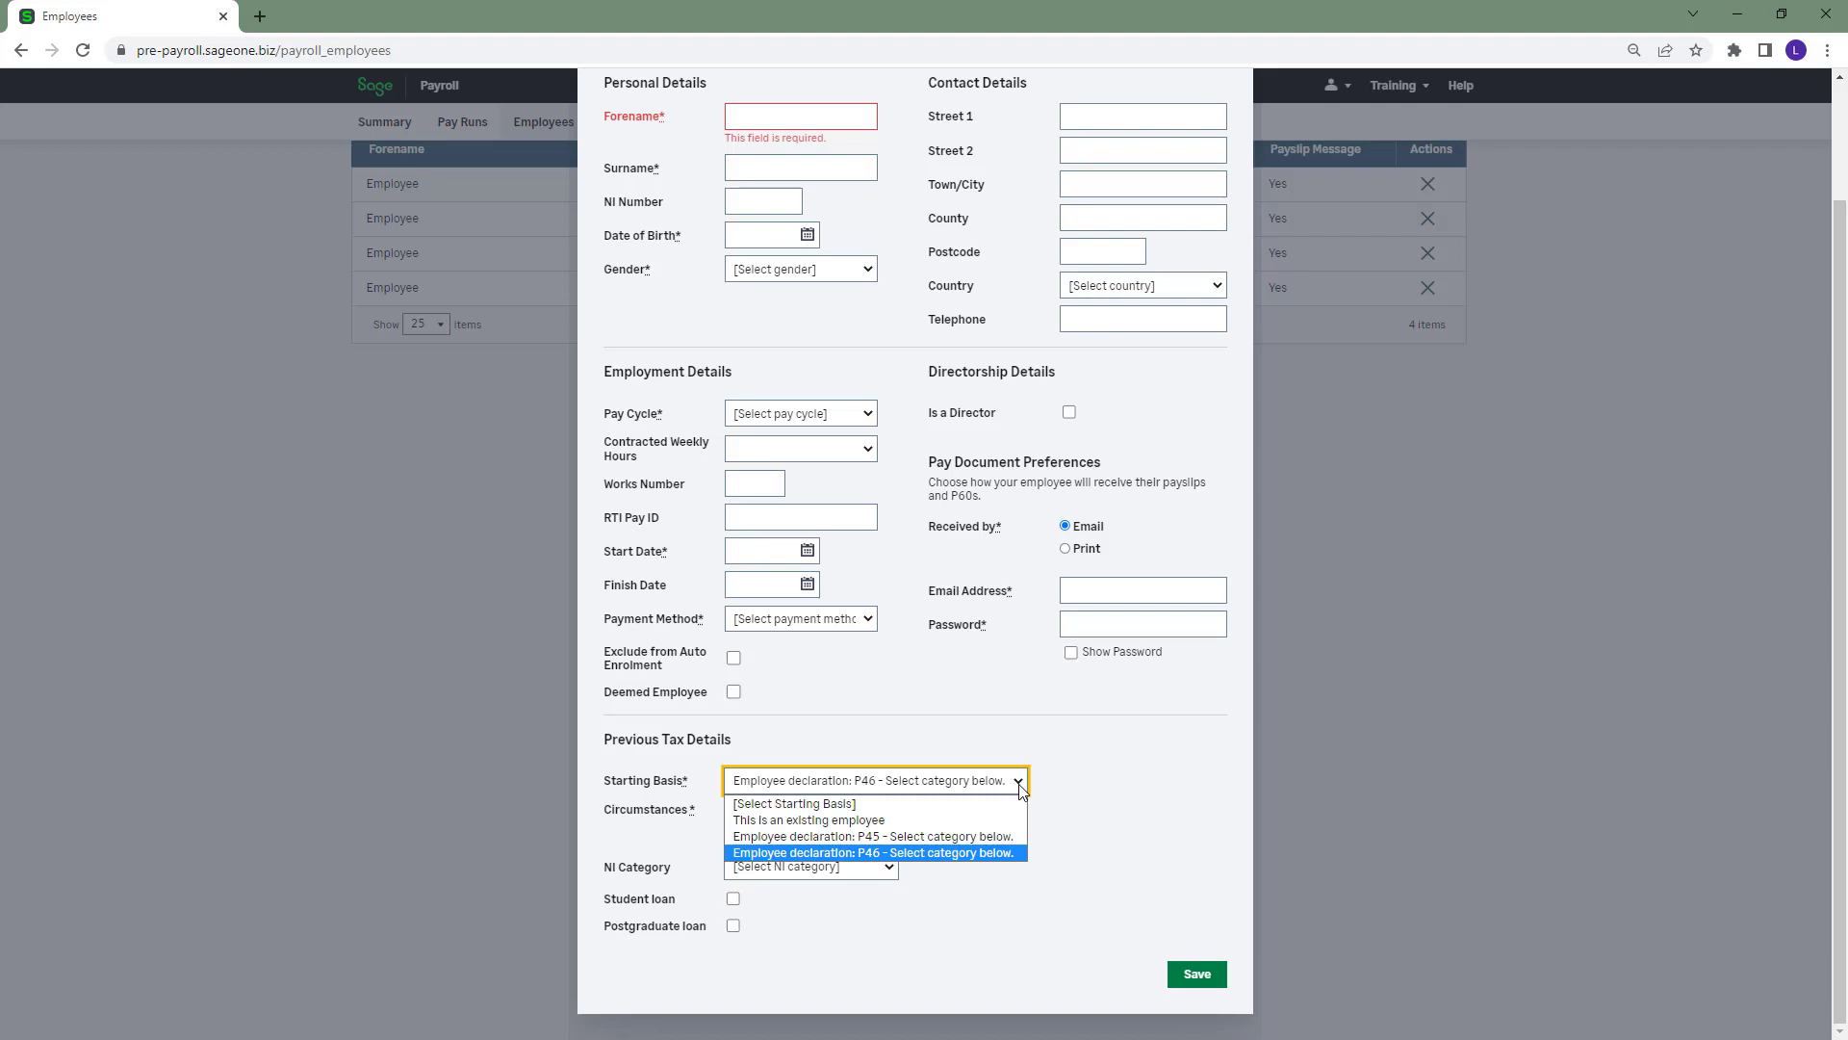
left_click(1158, 758)
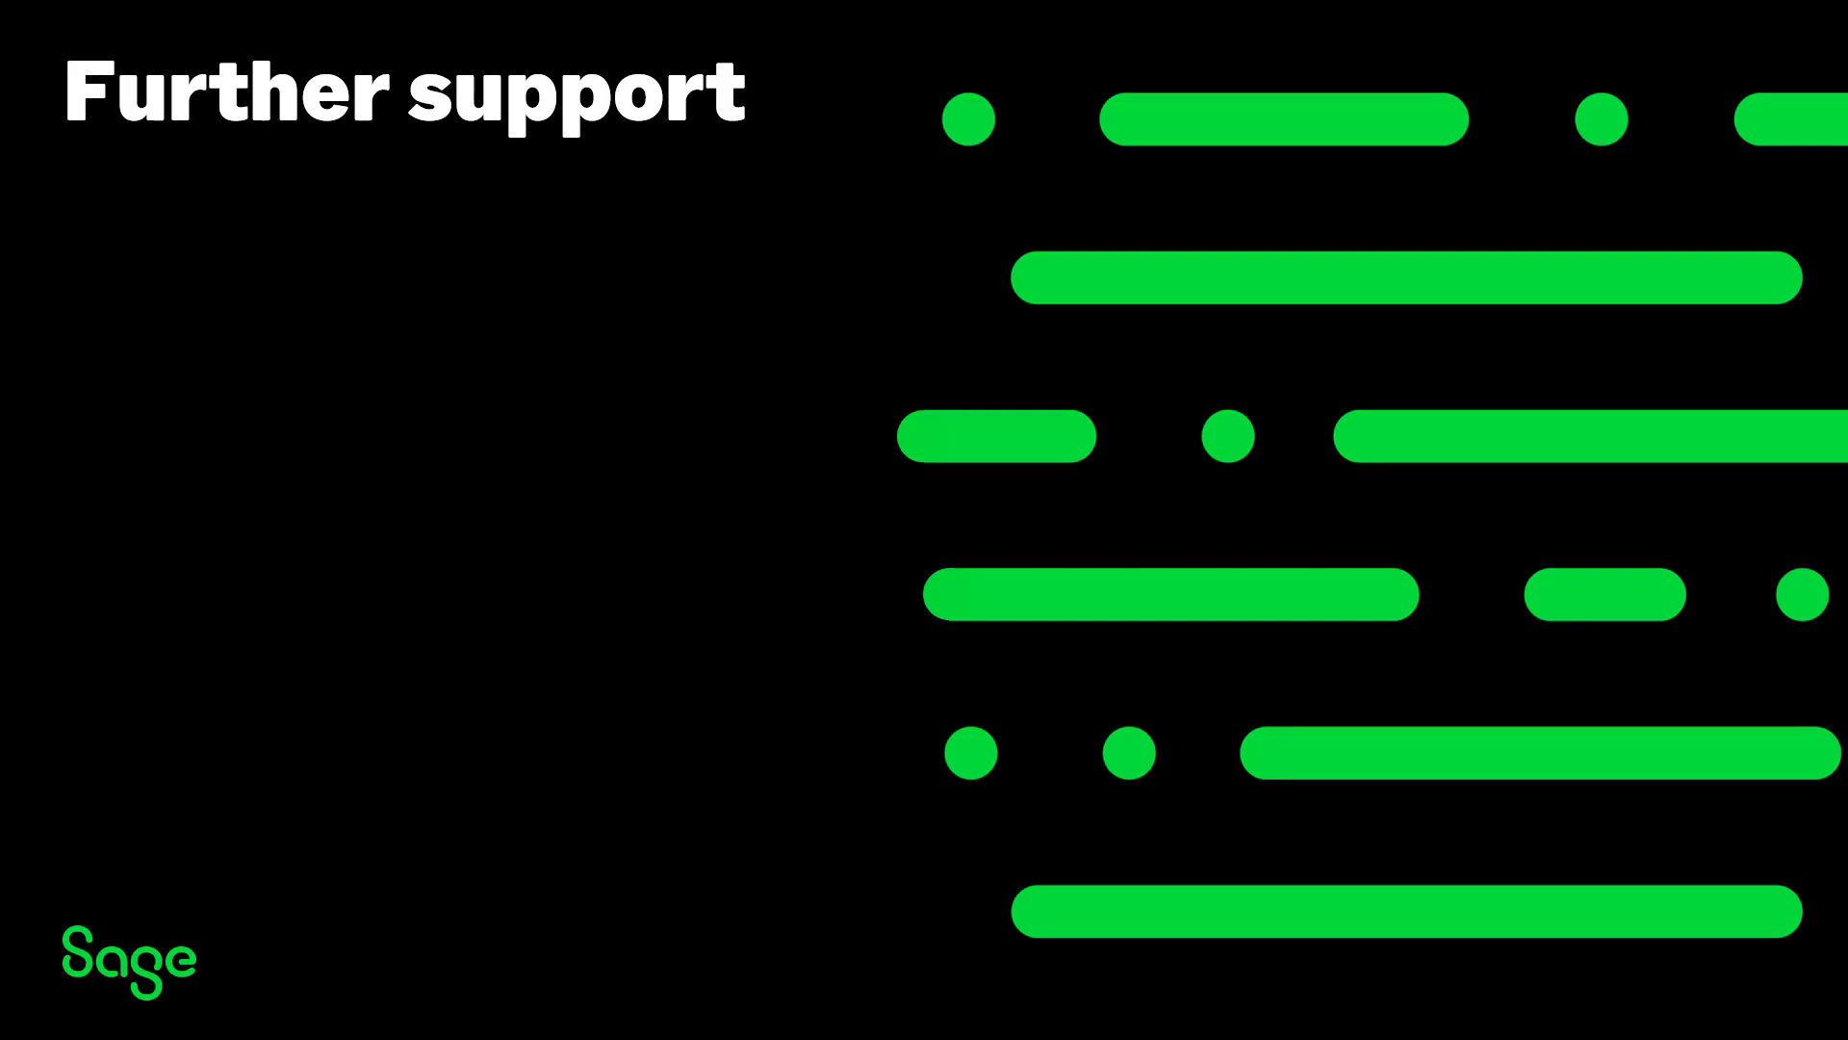
key("Right")
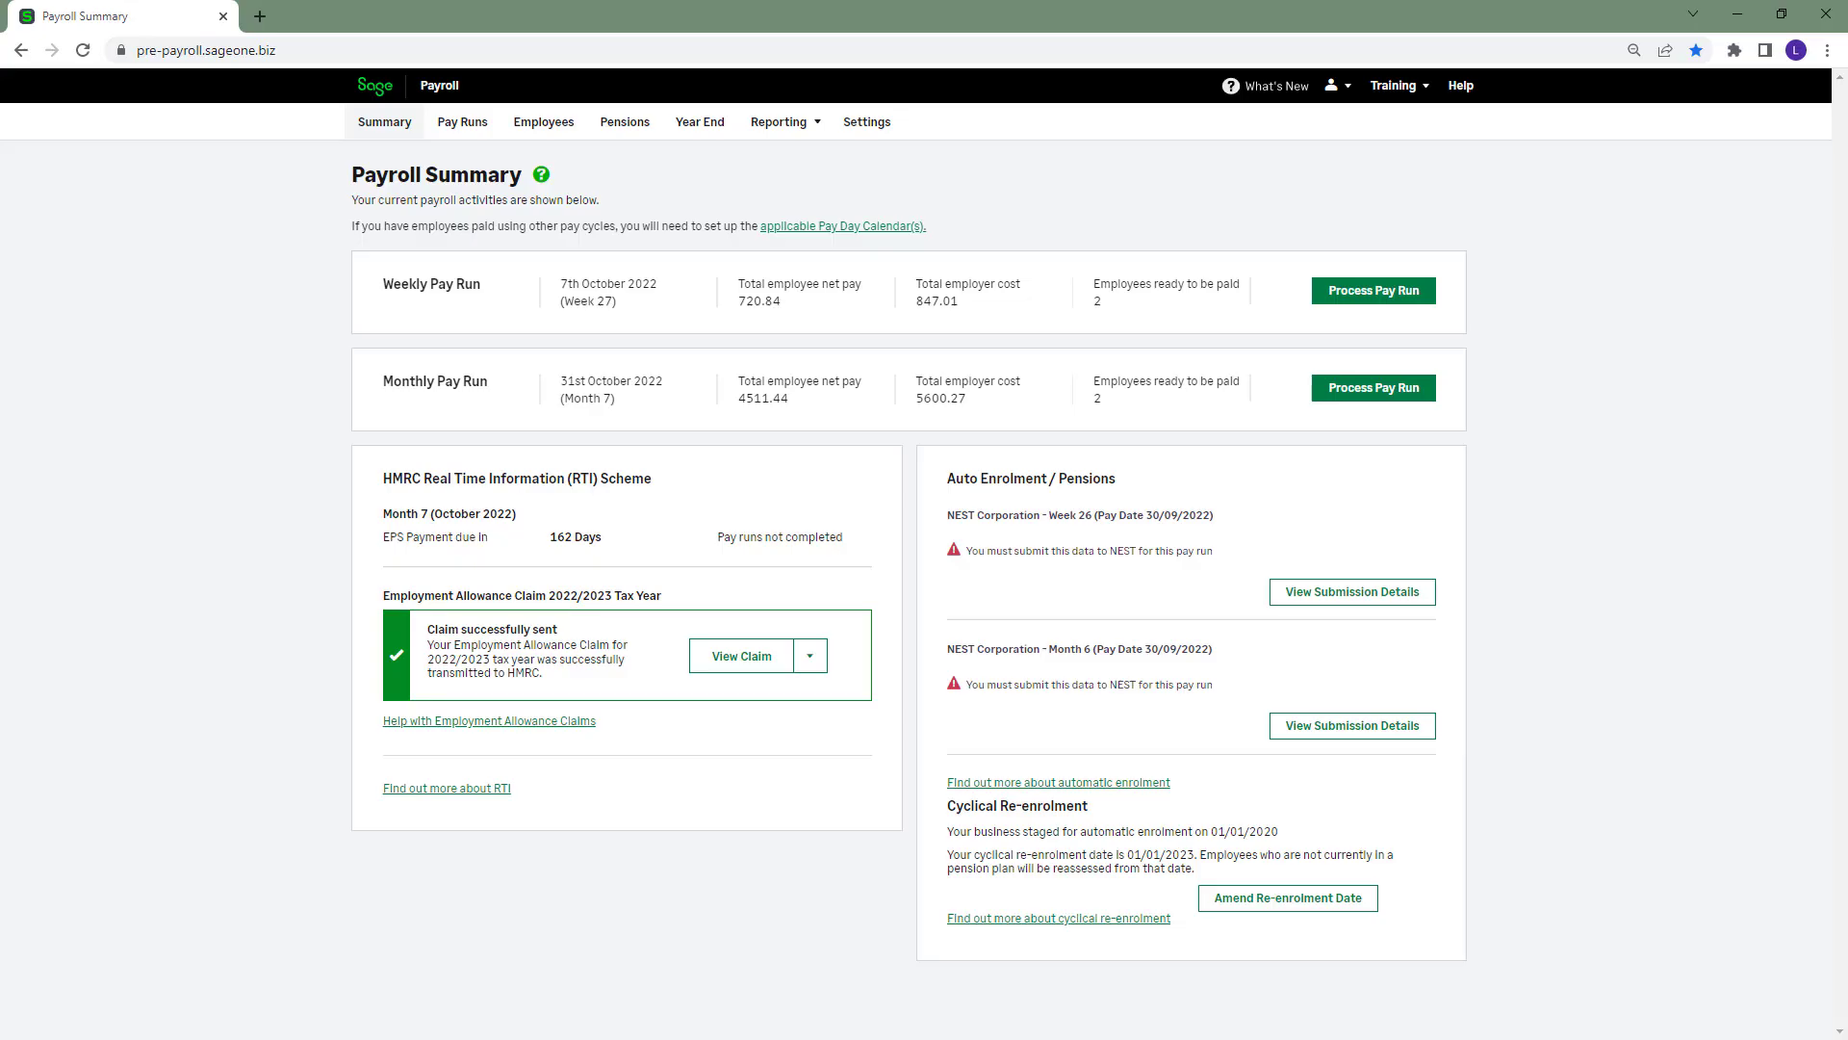
Open the Sage Business Cloud Payroll help site and go to its Get in touch page
left_click(1462, 87)
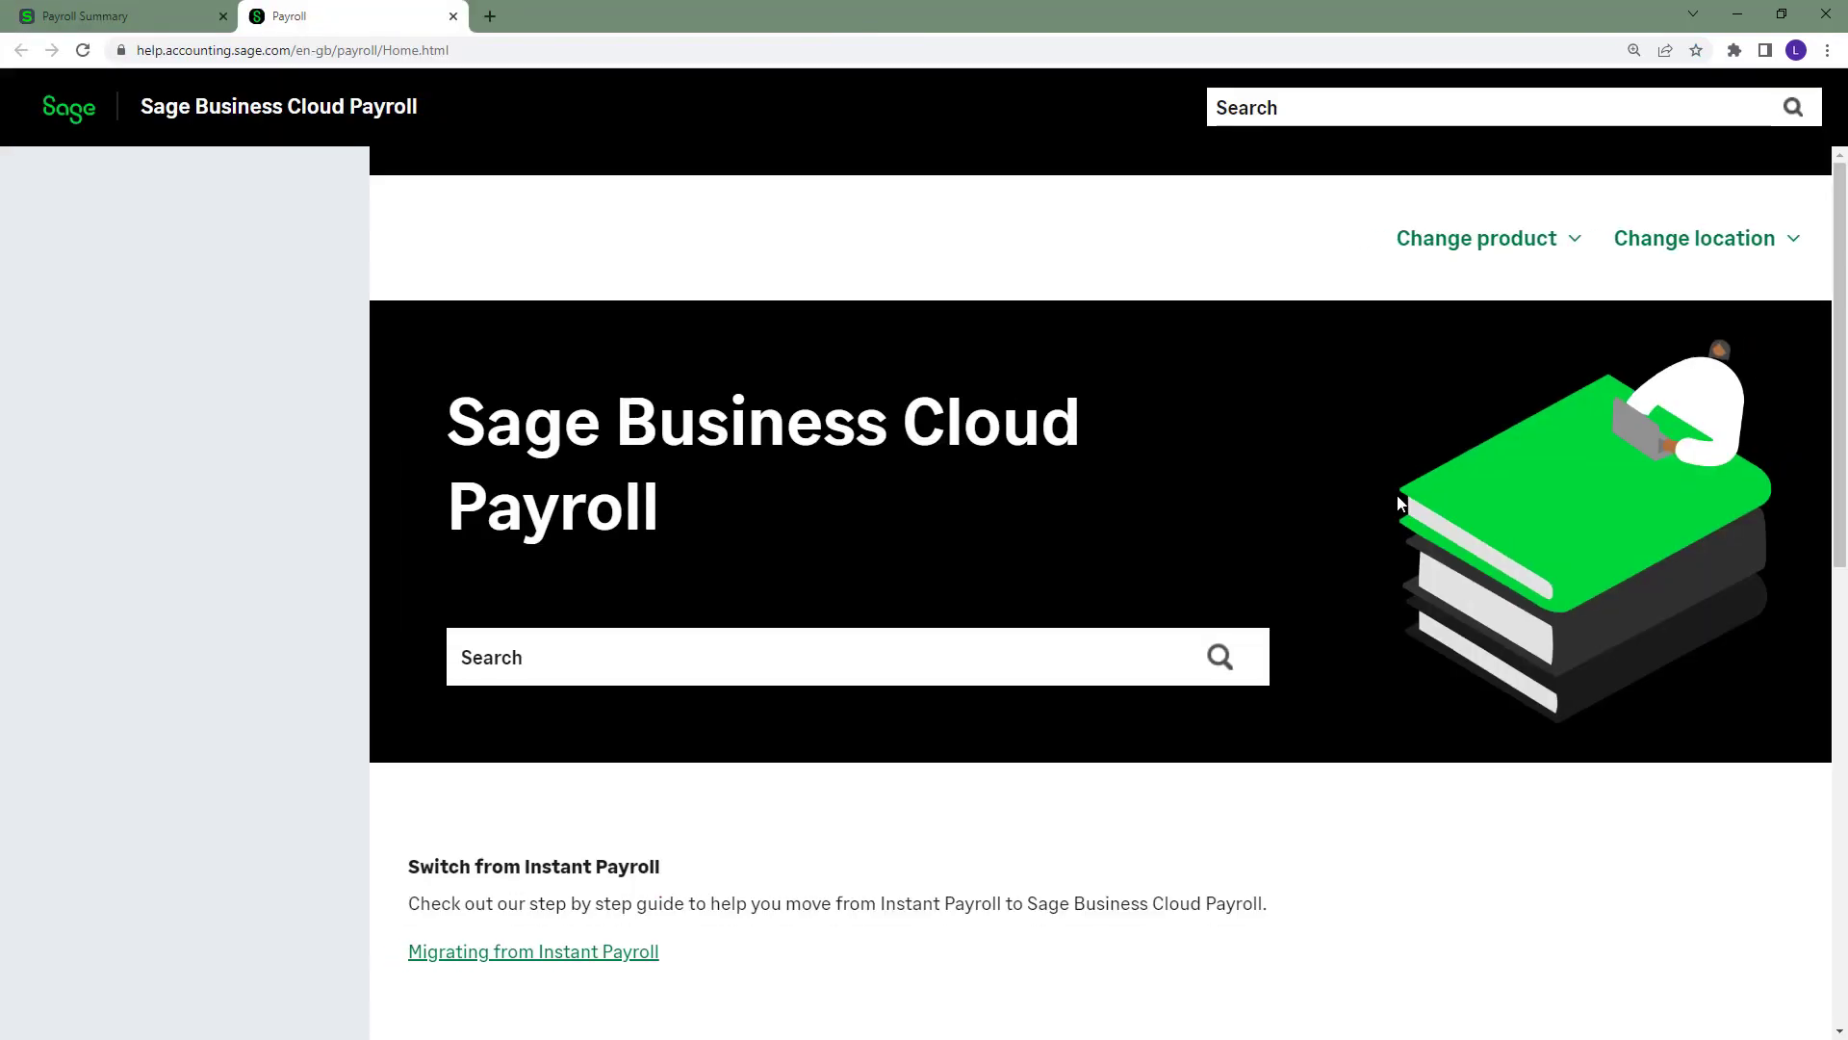
scroll(1396, 495, "down", 15)
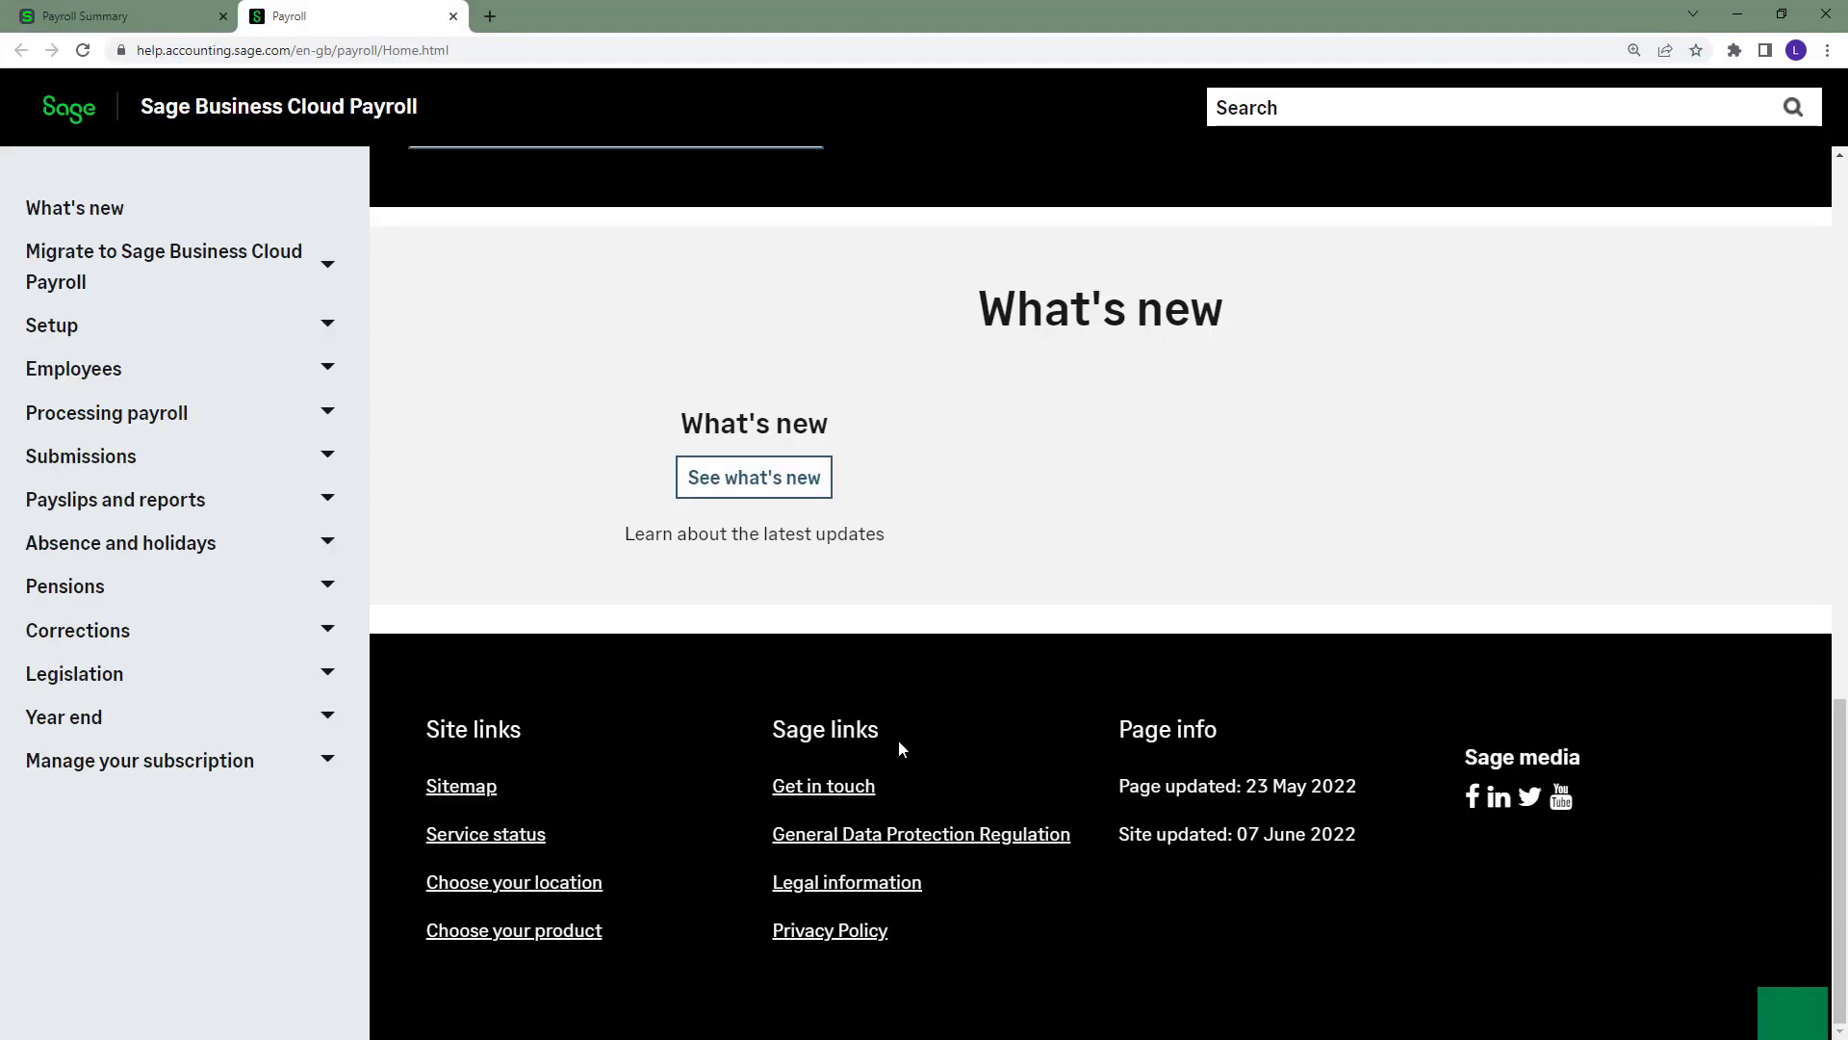
left_click(864, 787)
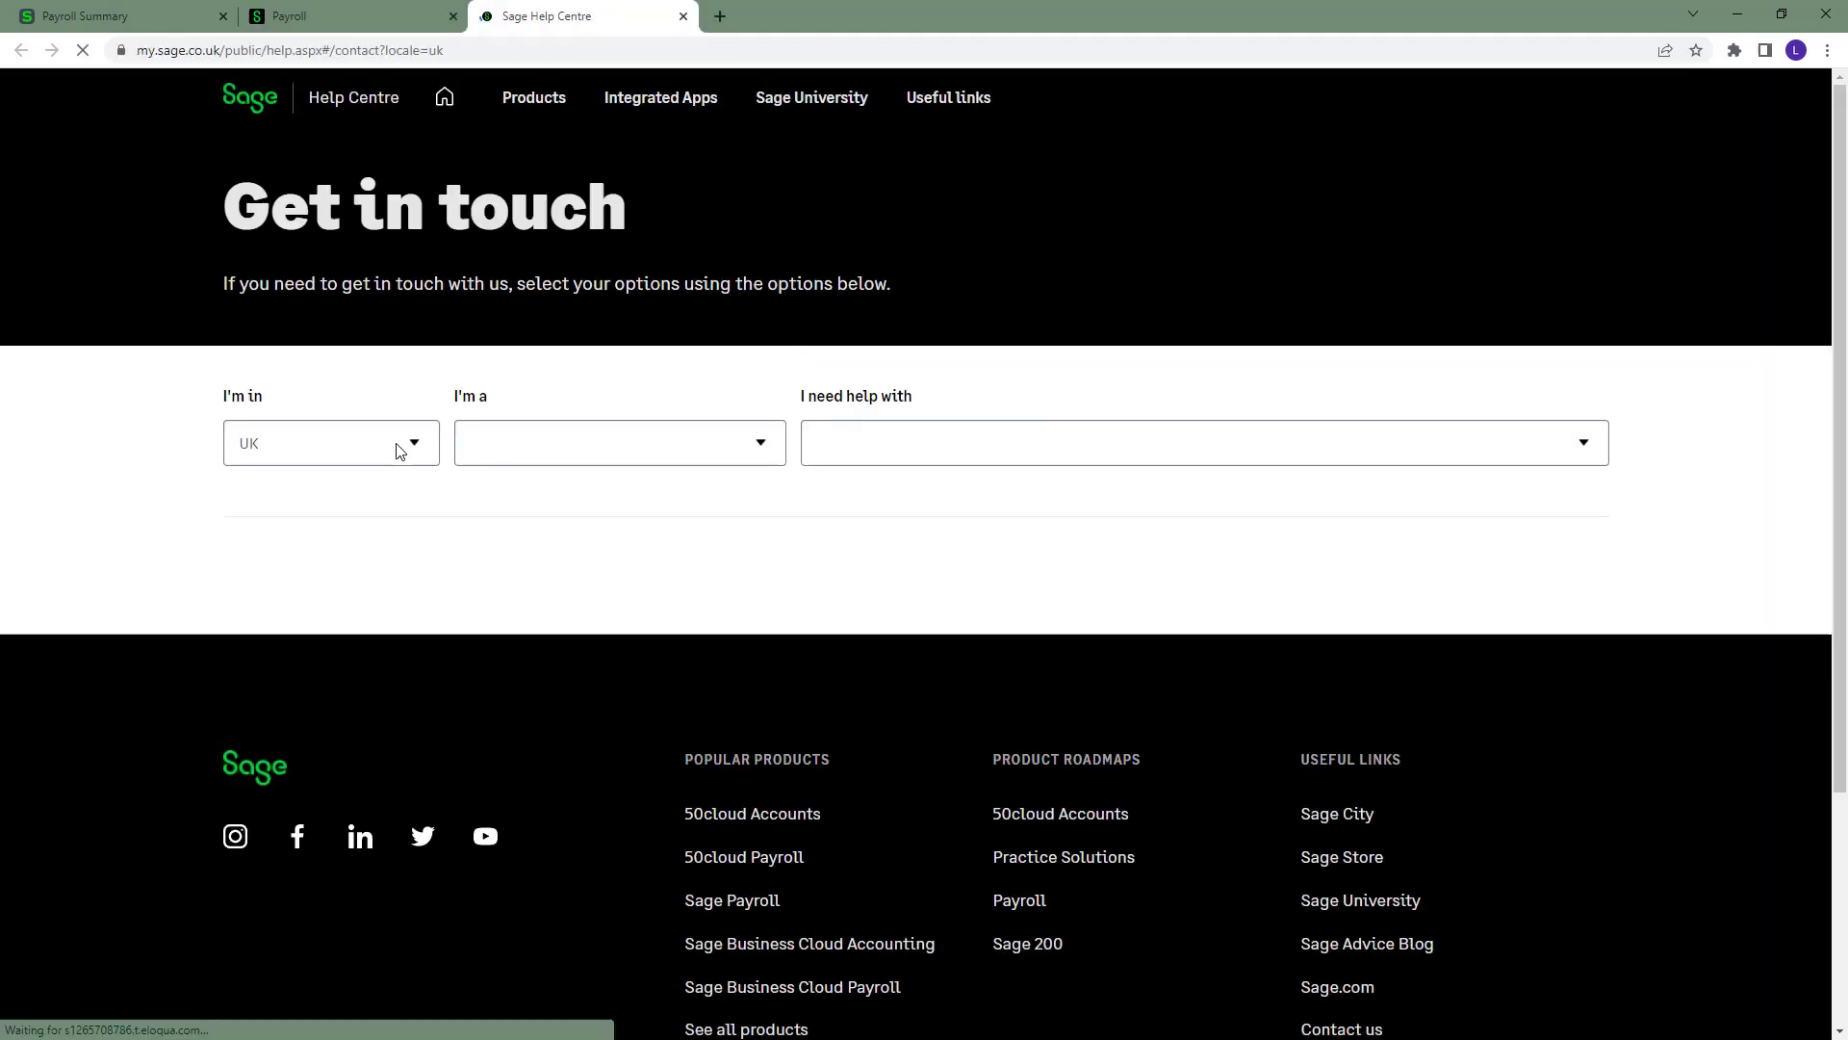
Bring up the contact methods for a UK Customer who needs help with Sage Business Cloud Payroll
left_click(399, 446)
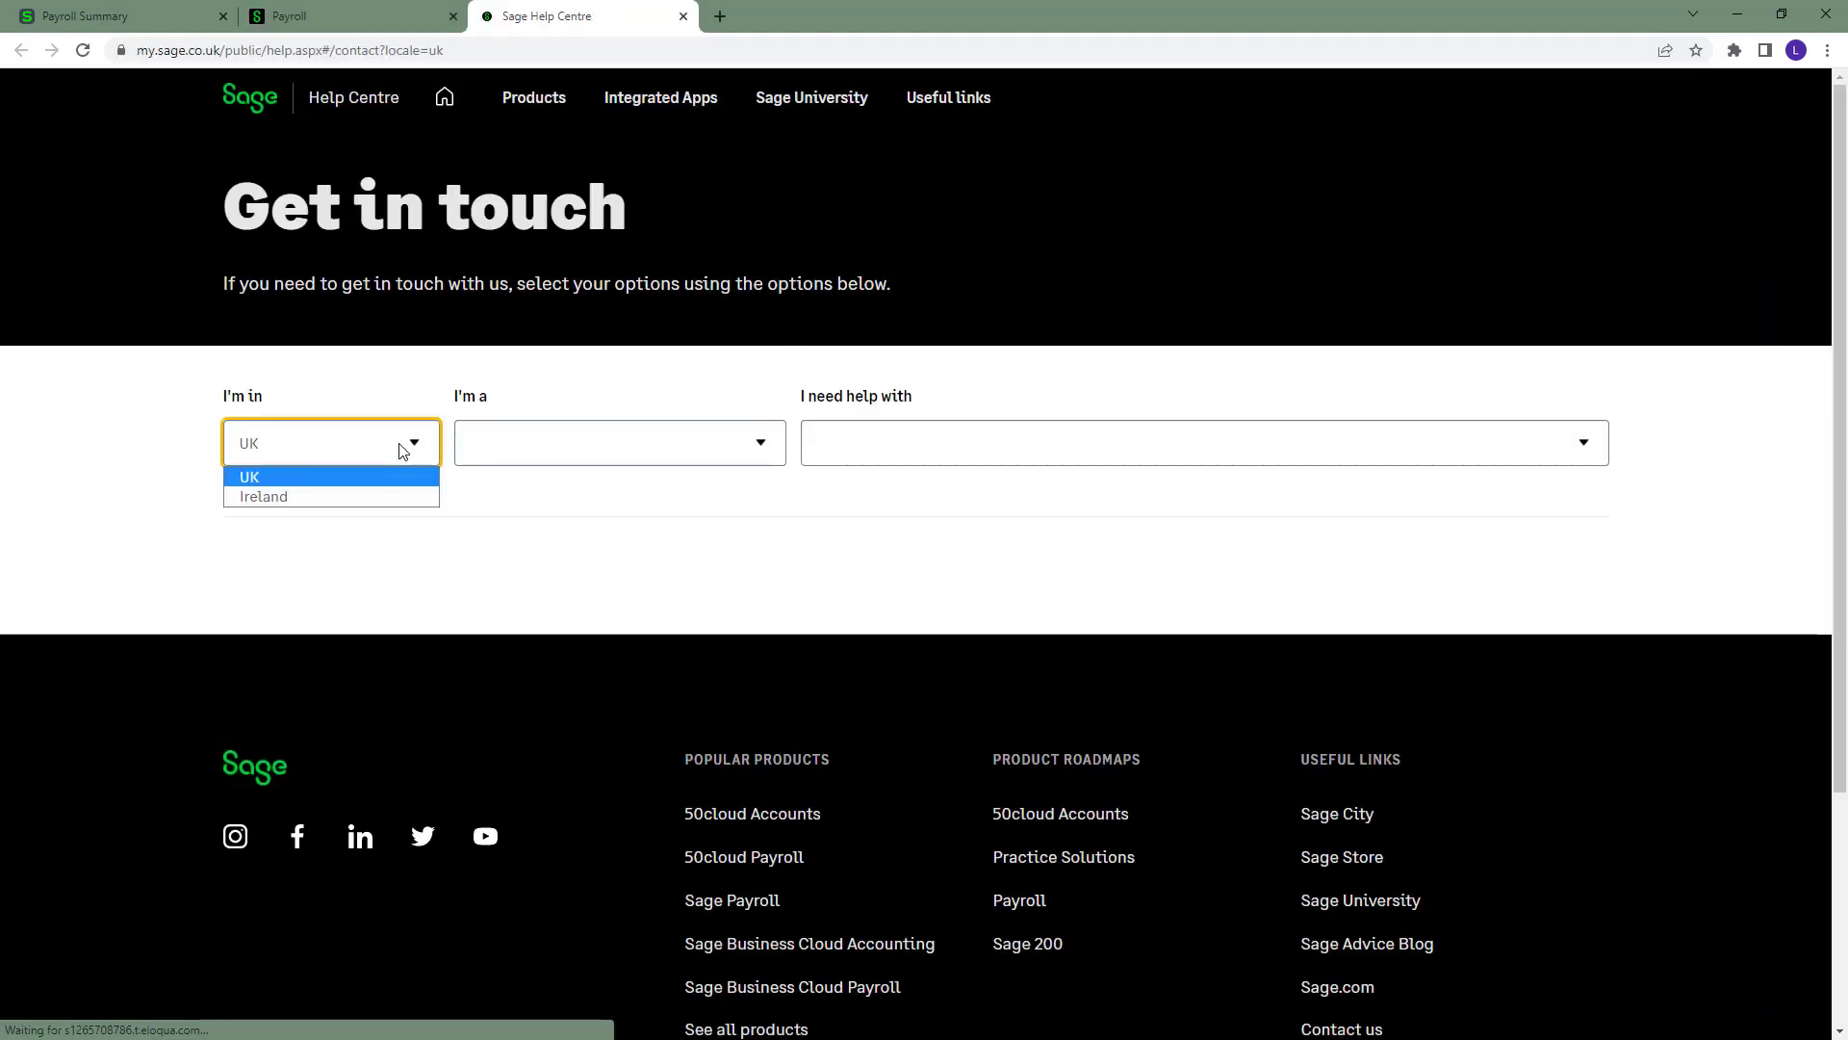
left_click(671, 464)
left_click(510, 496)
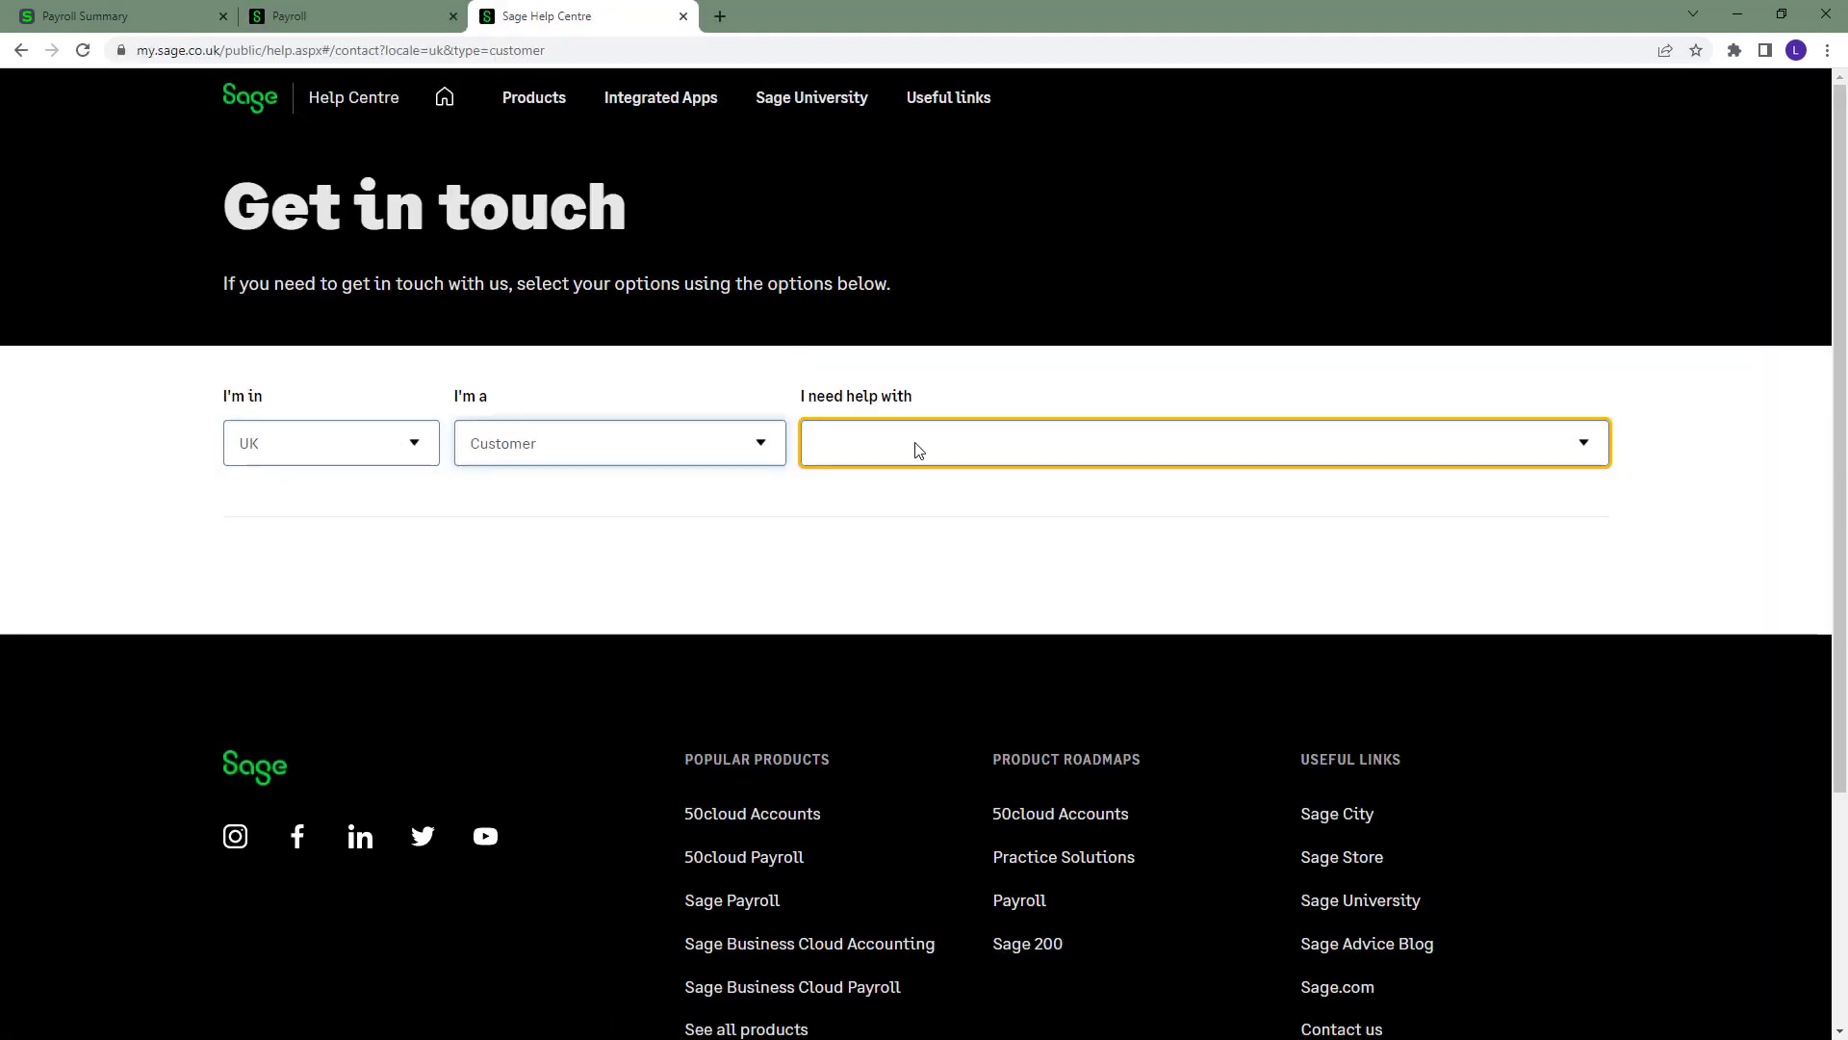
left_click(915, 448)
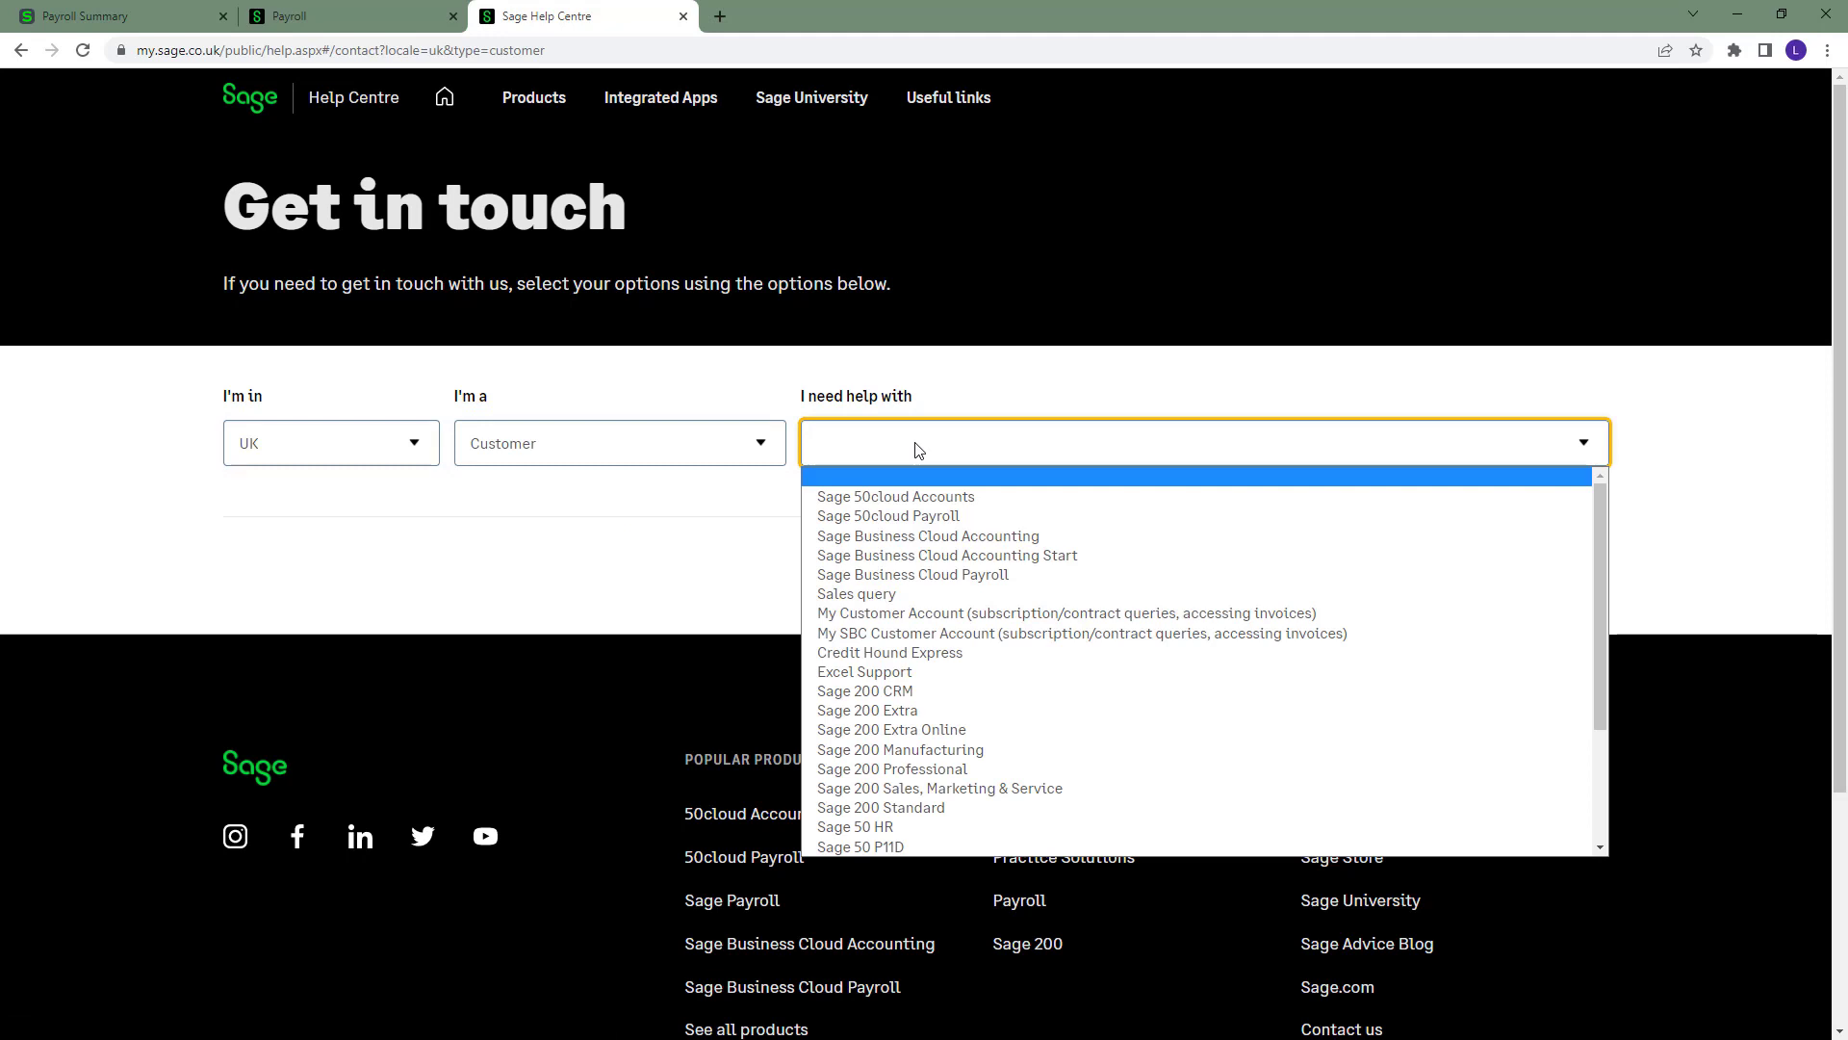
left_click(1059, 574)
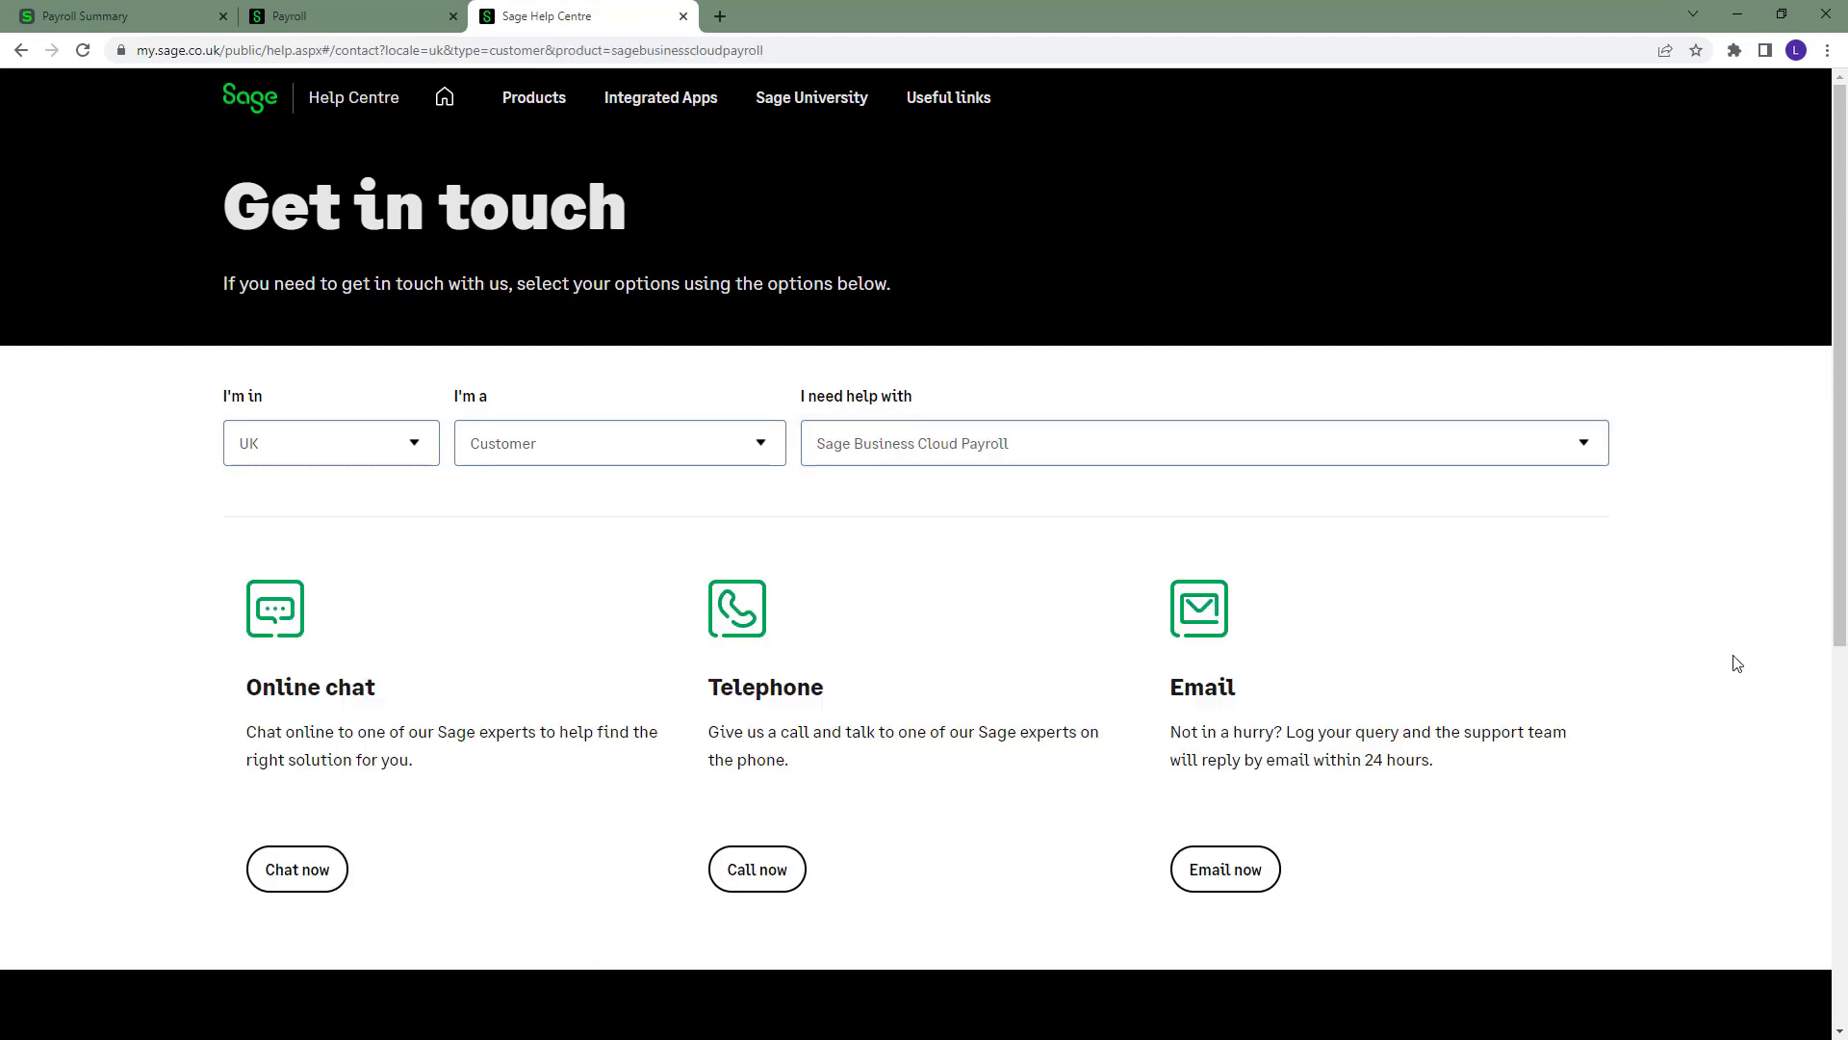
scroll(1740, 662, "down", 3)
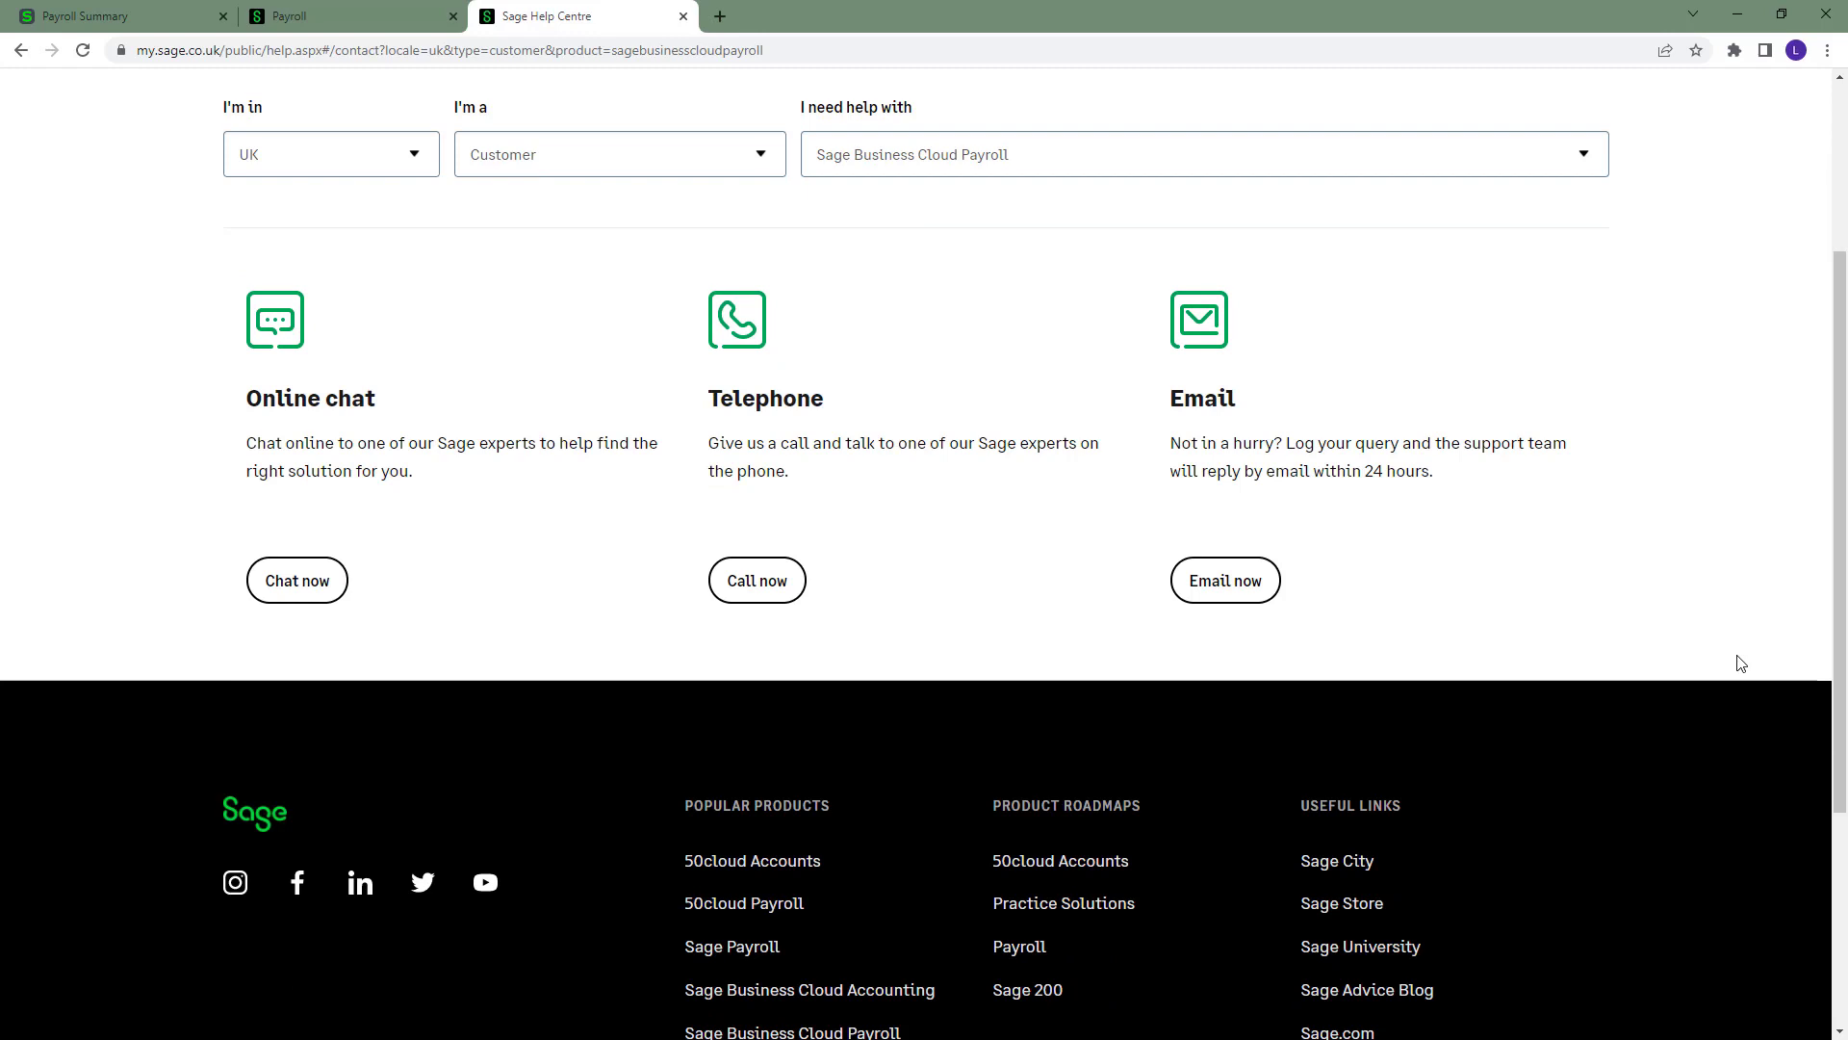